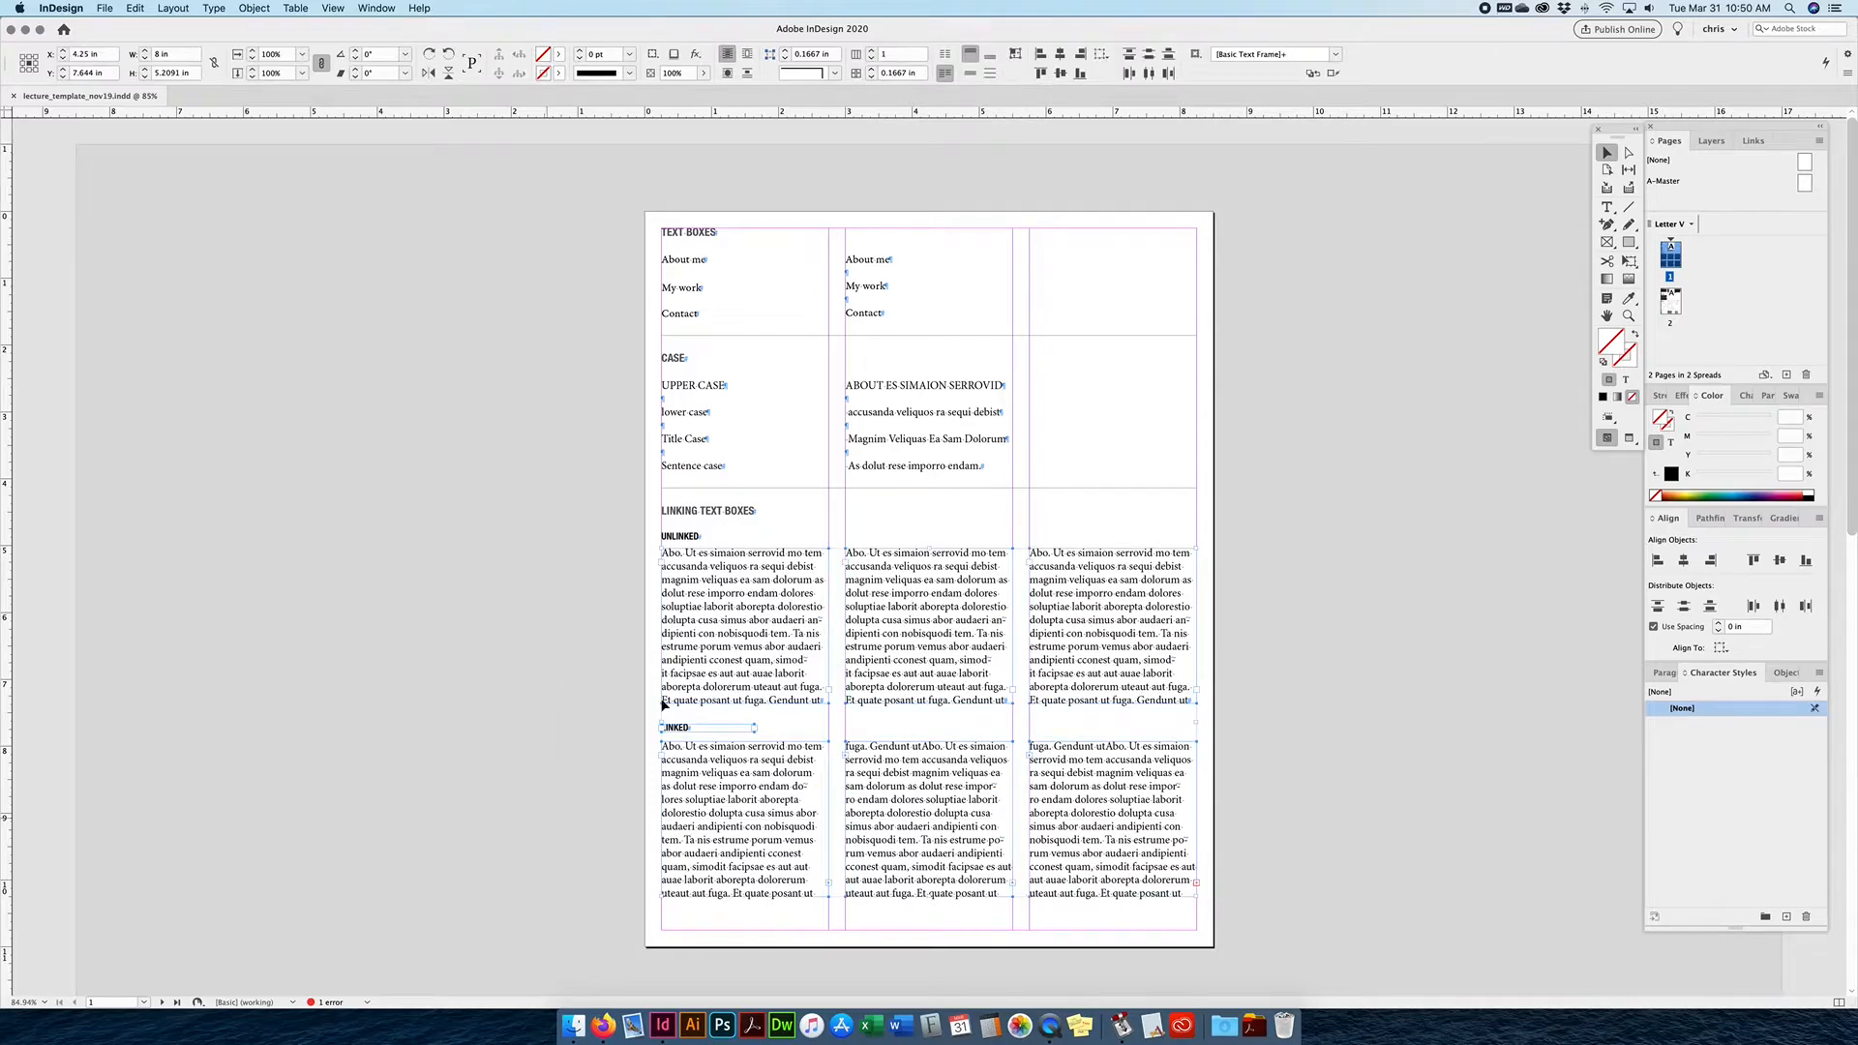
Show the frame edges of all text boxes in the document.
scroll(698, 319, "down", 6)
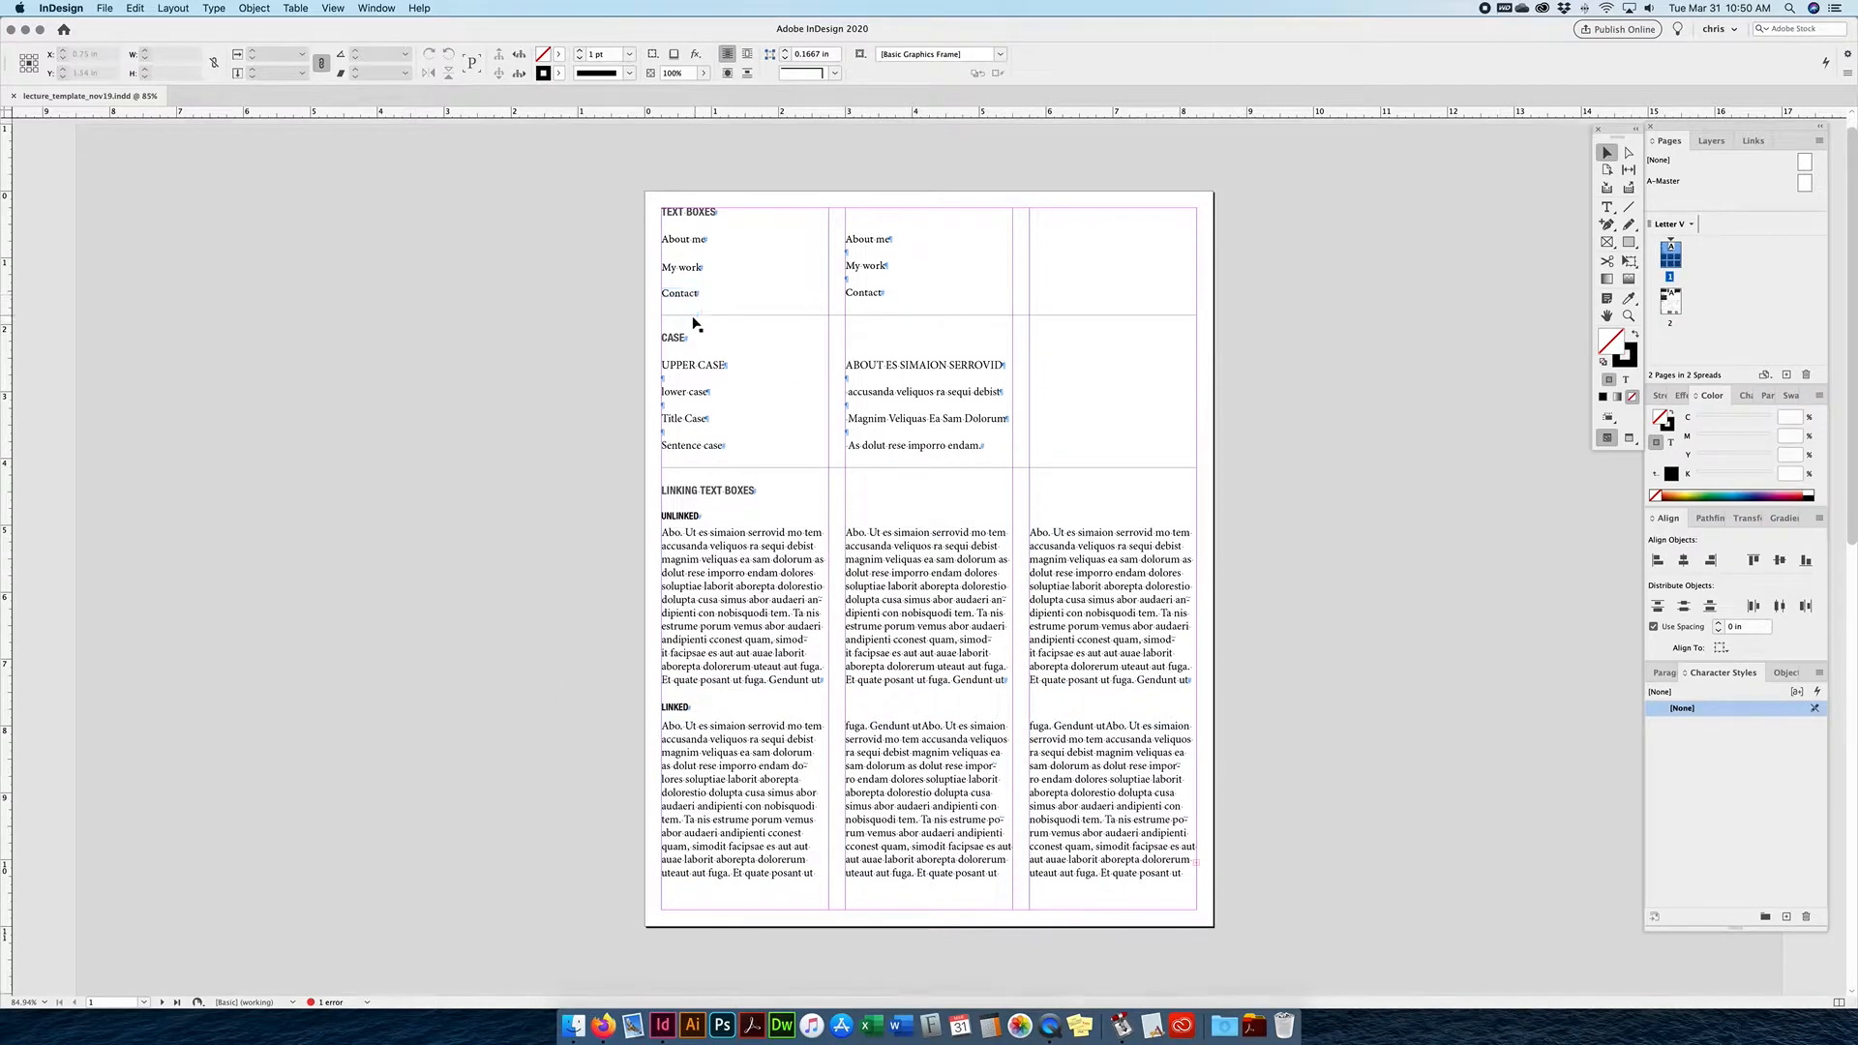
scroll(693, 325, "down", 15)
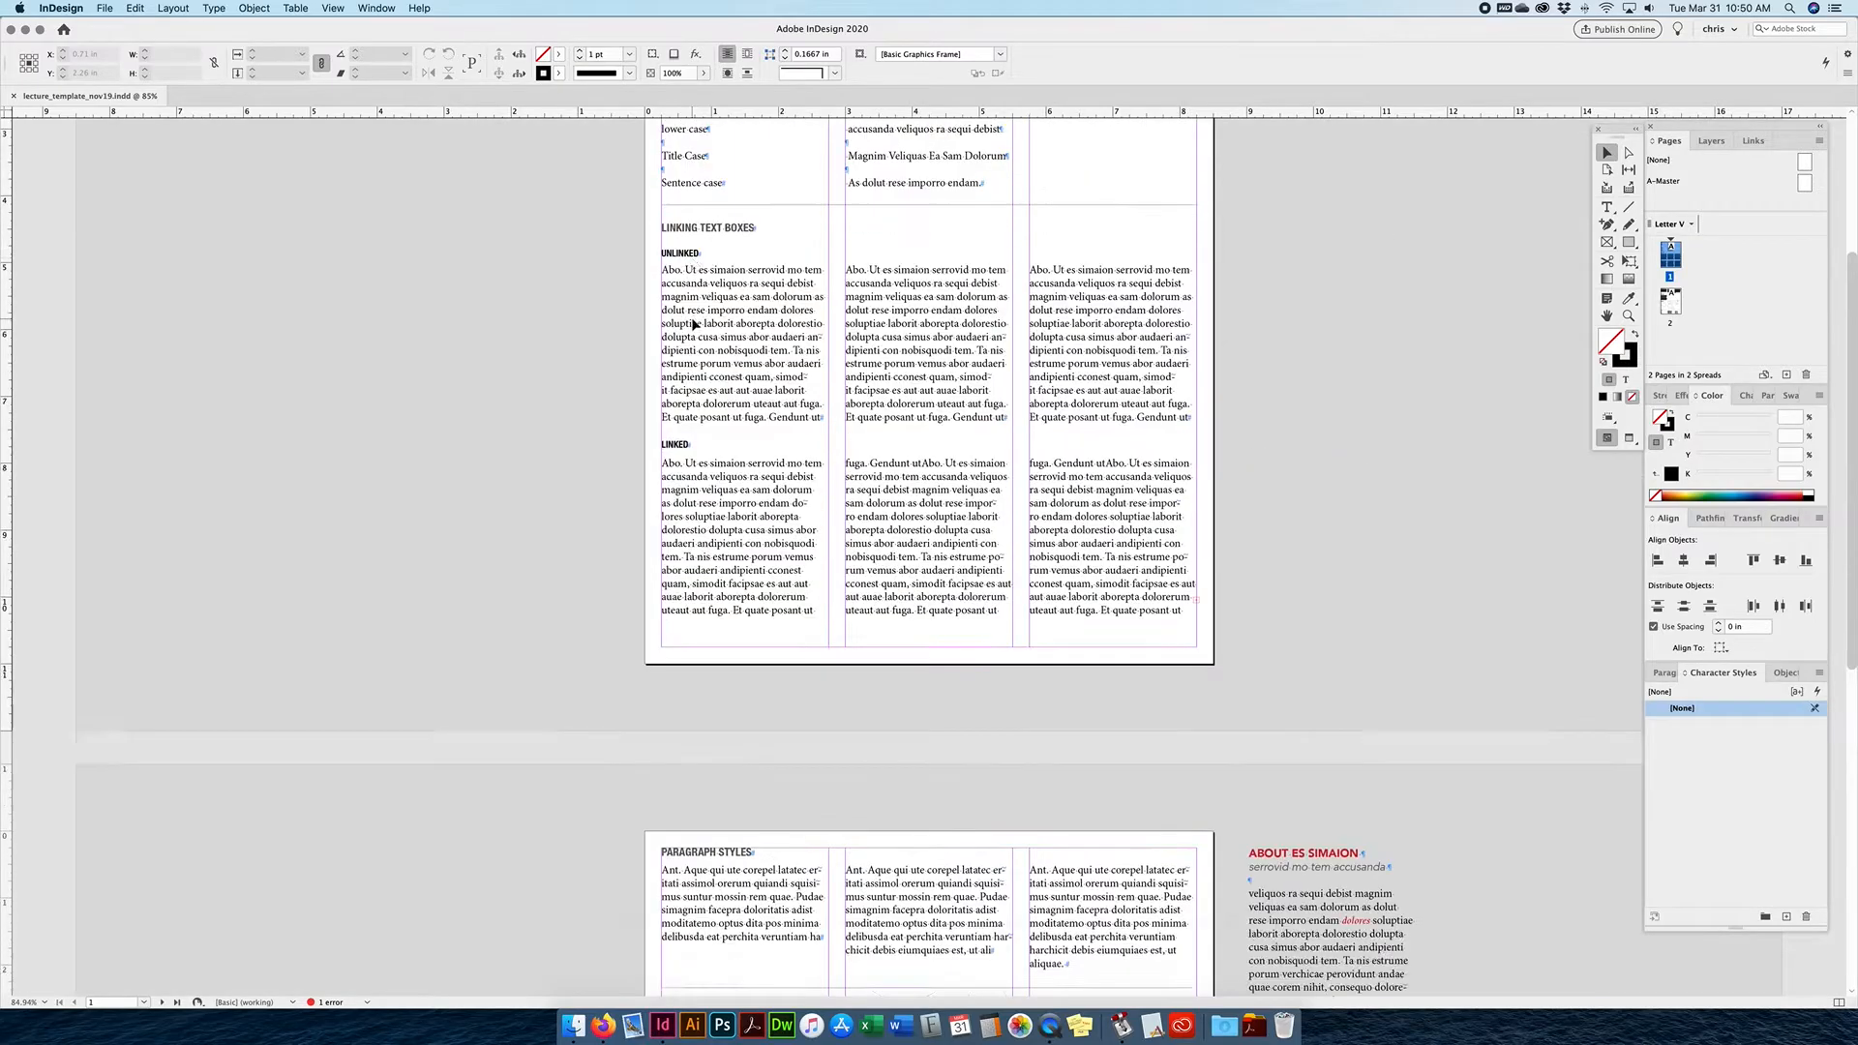
scroll(692, 325, "up", 6)
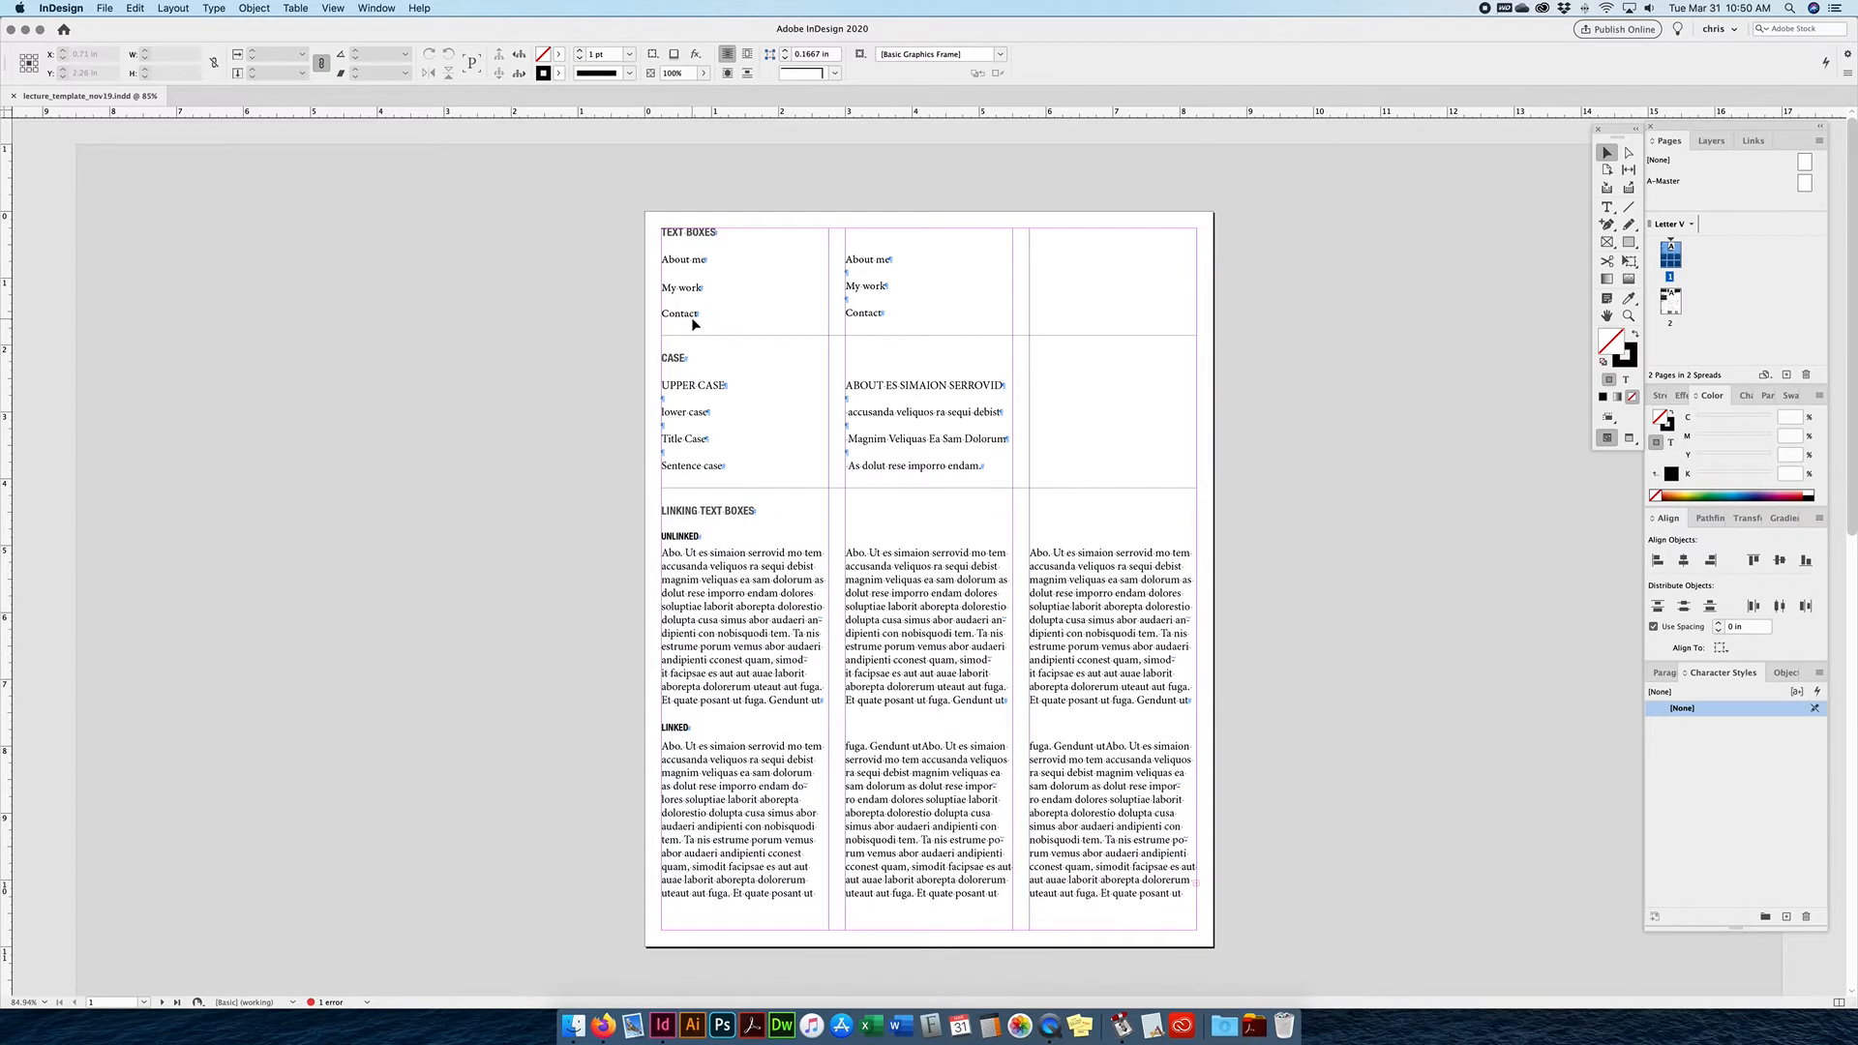
key("super+equal")
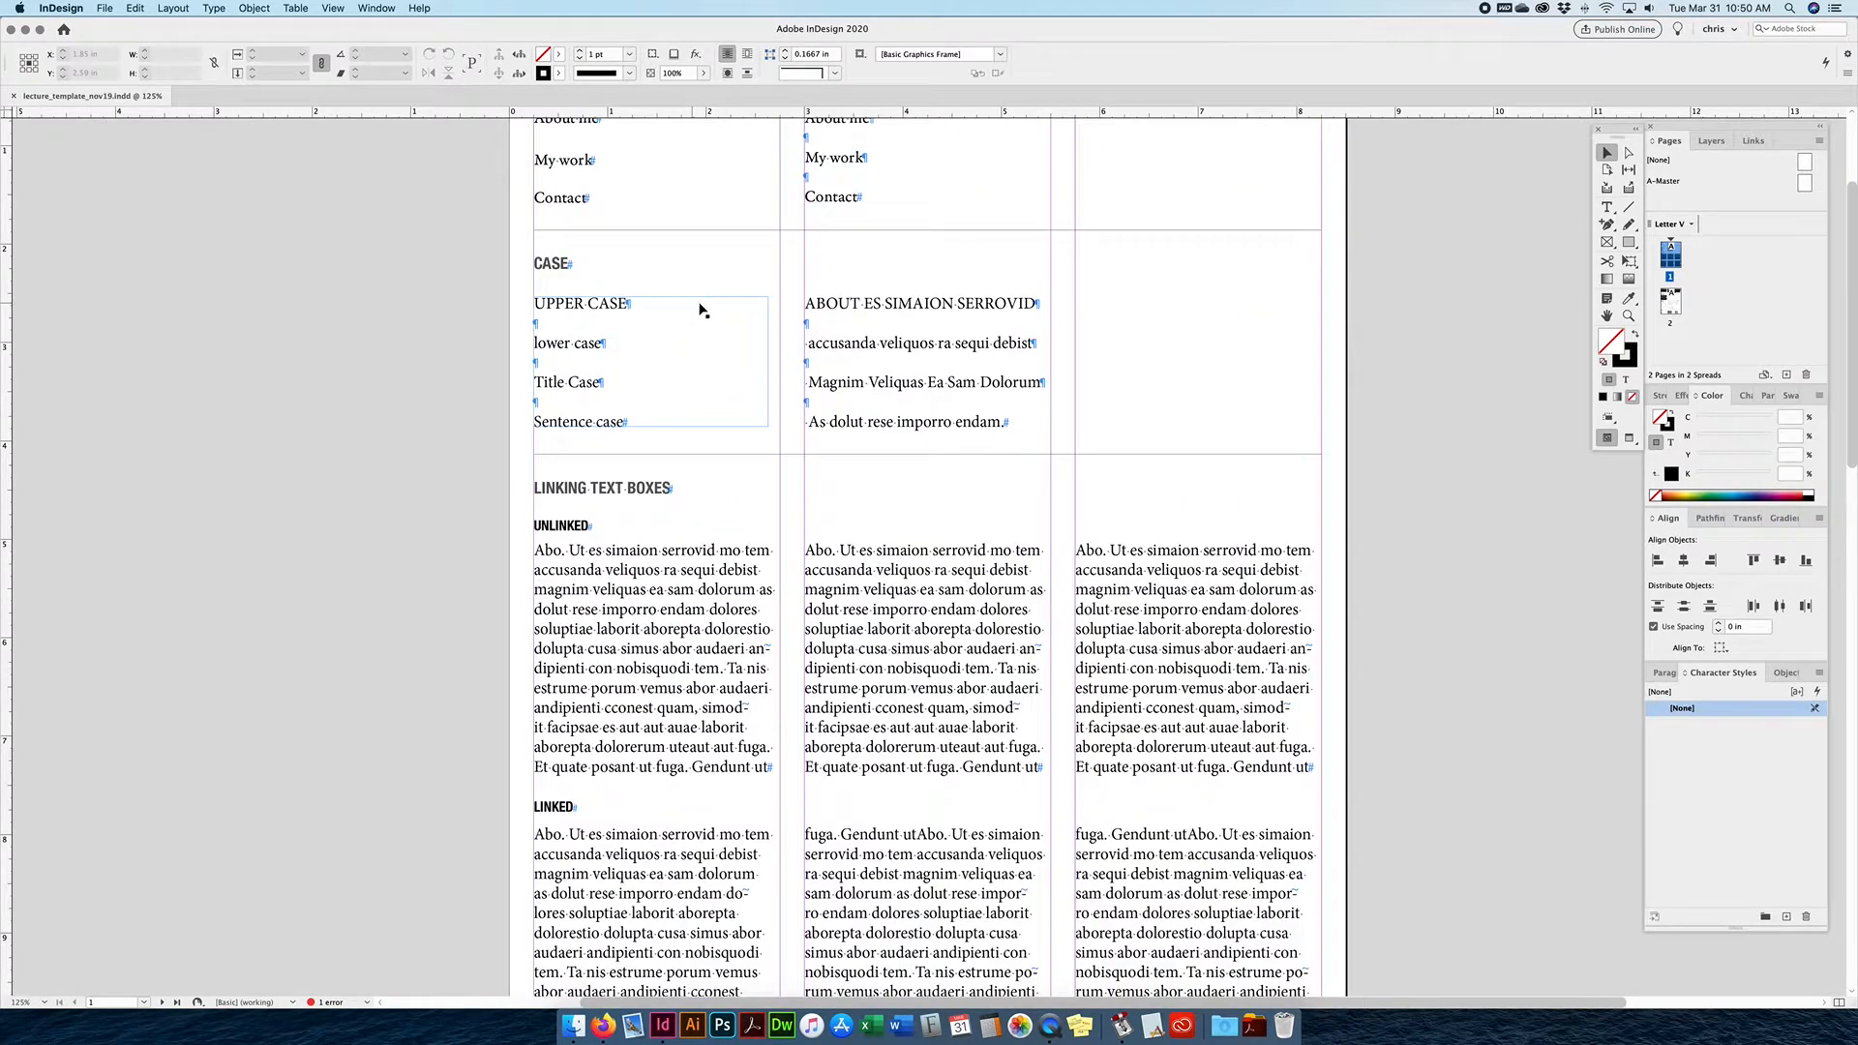
key("super+equal")
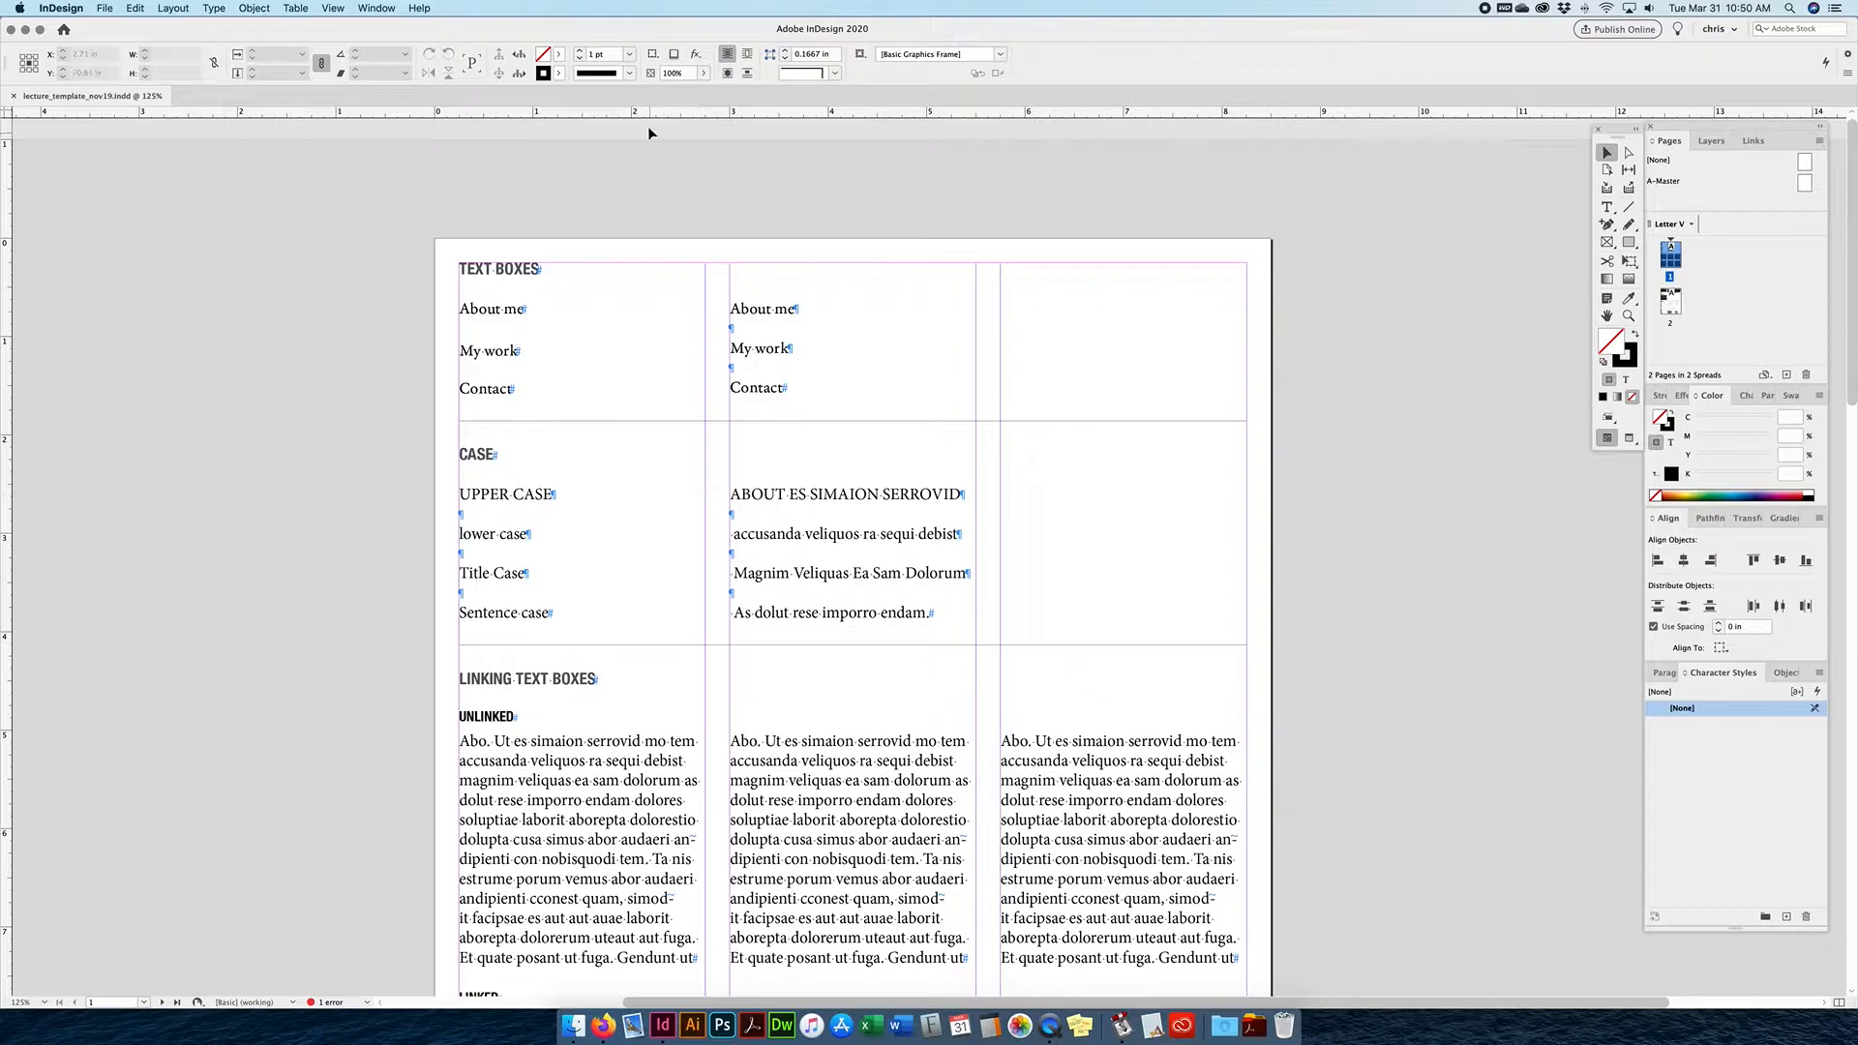
left_click(393, 12)
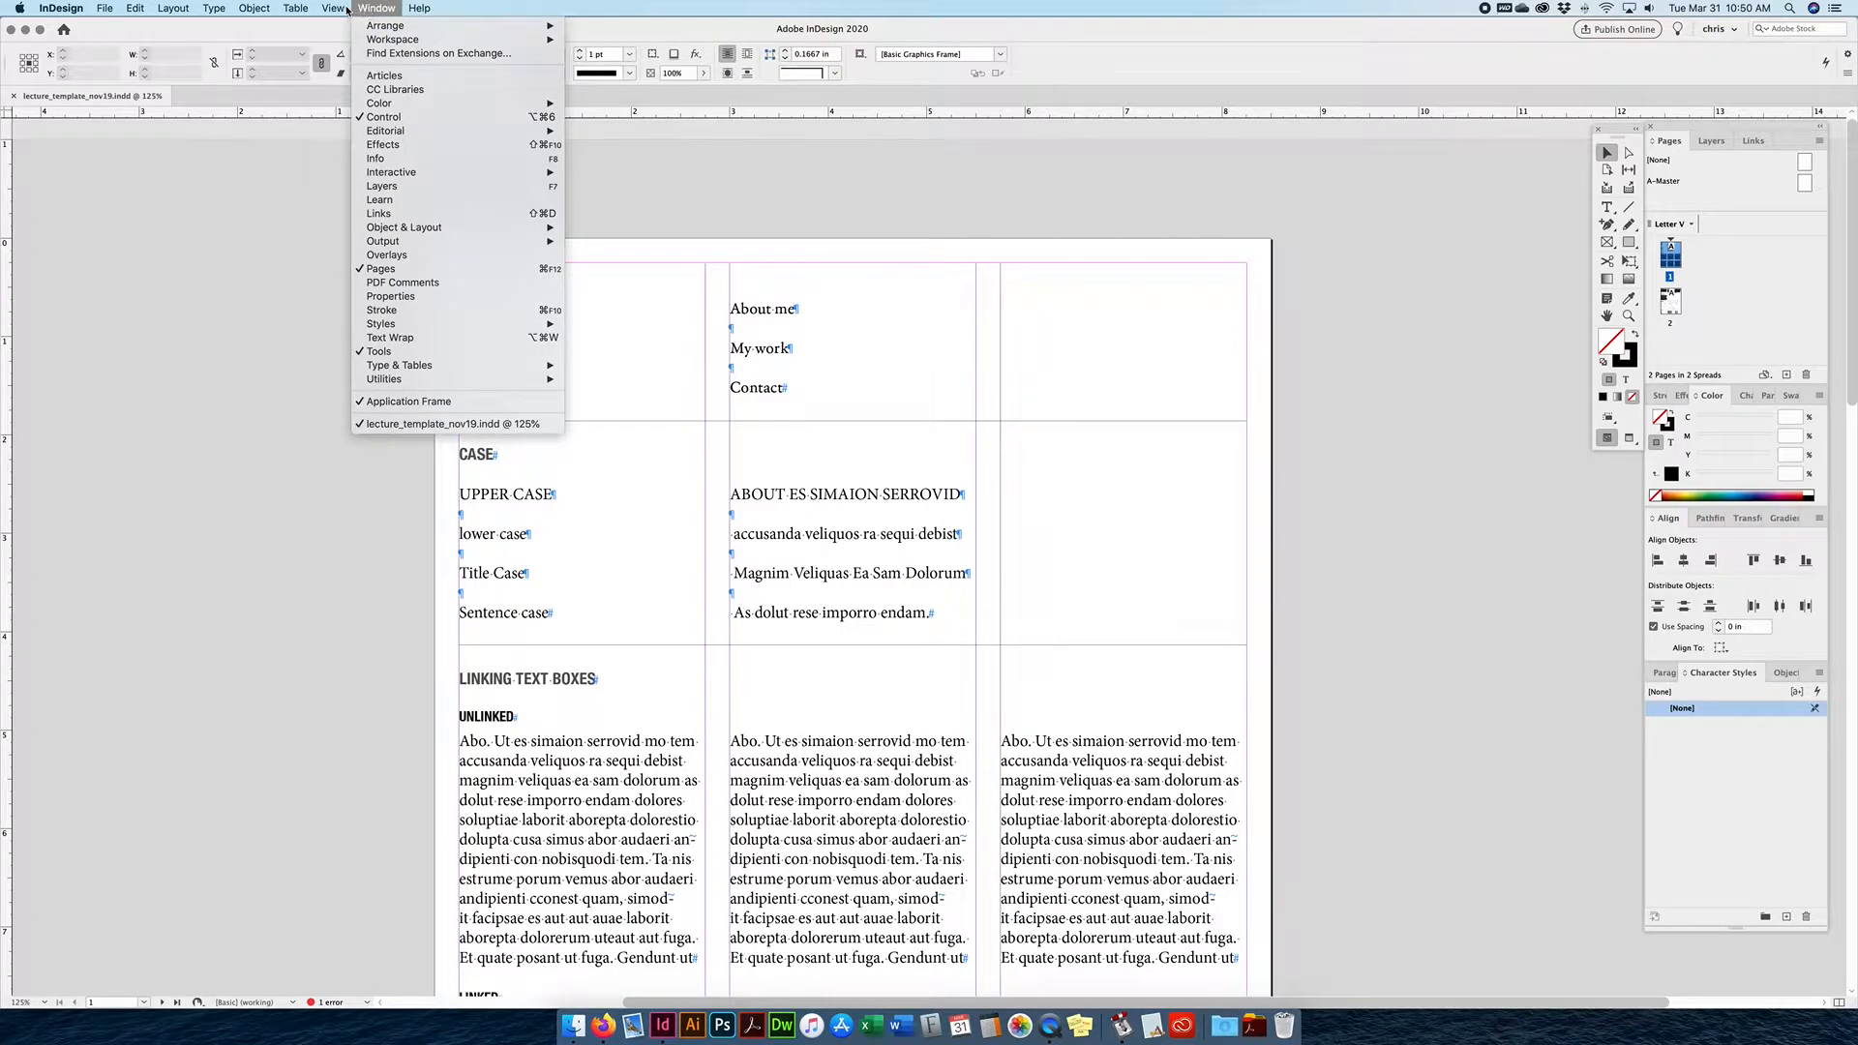
mouse_move(339, 10)
mouse_move(352, 295)
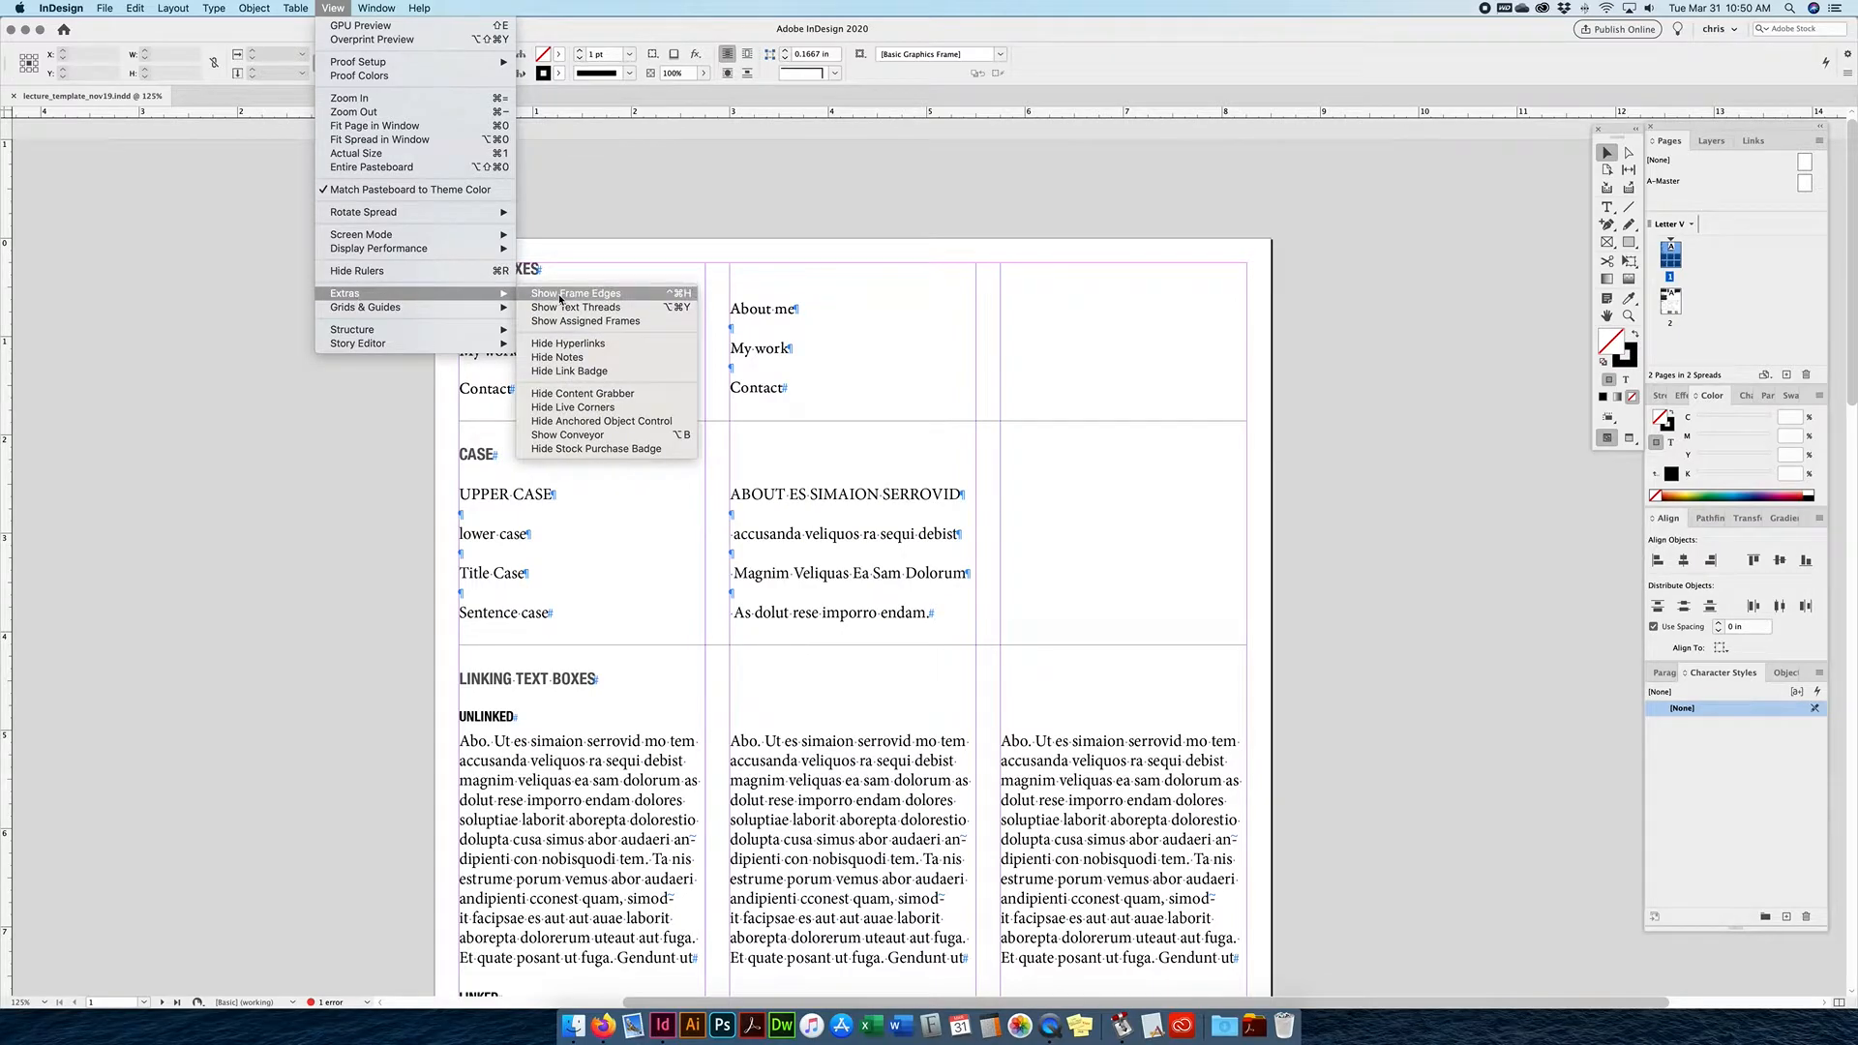
left_click(559, 298)
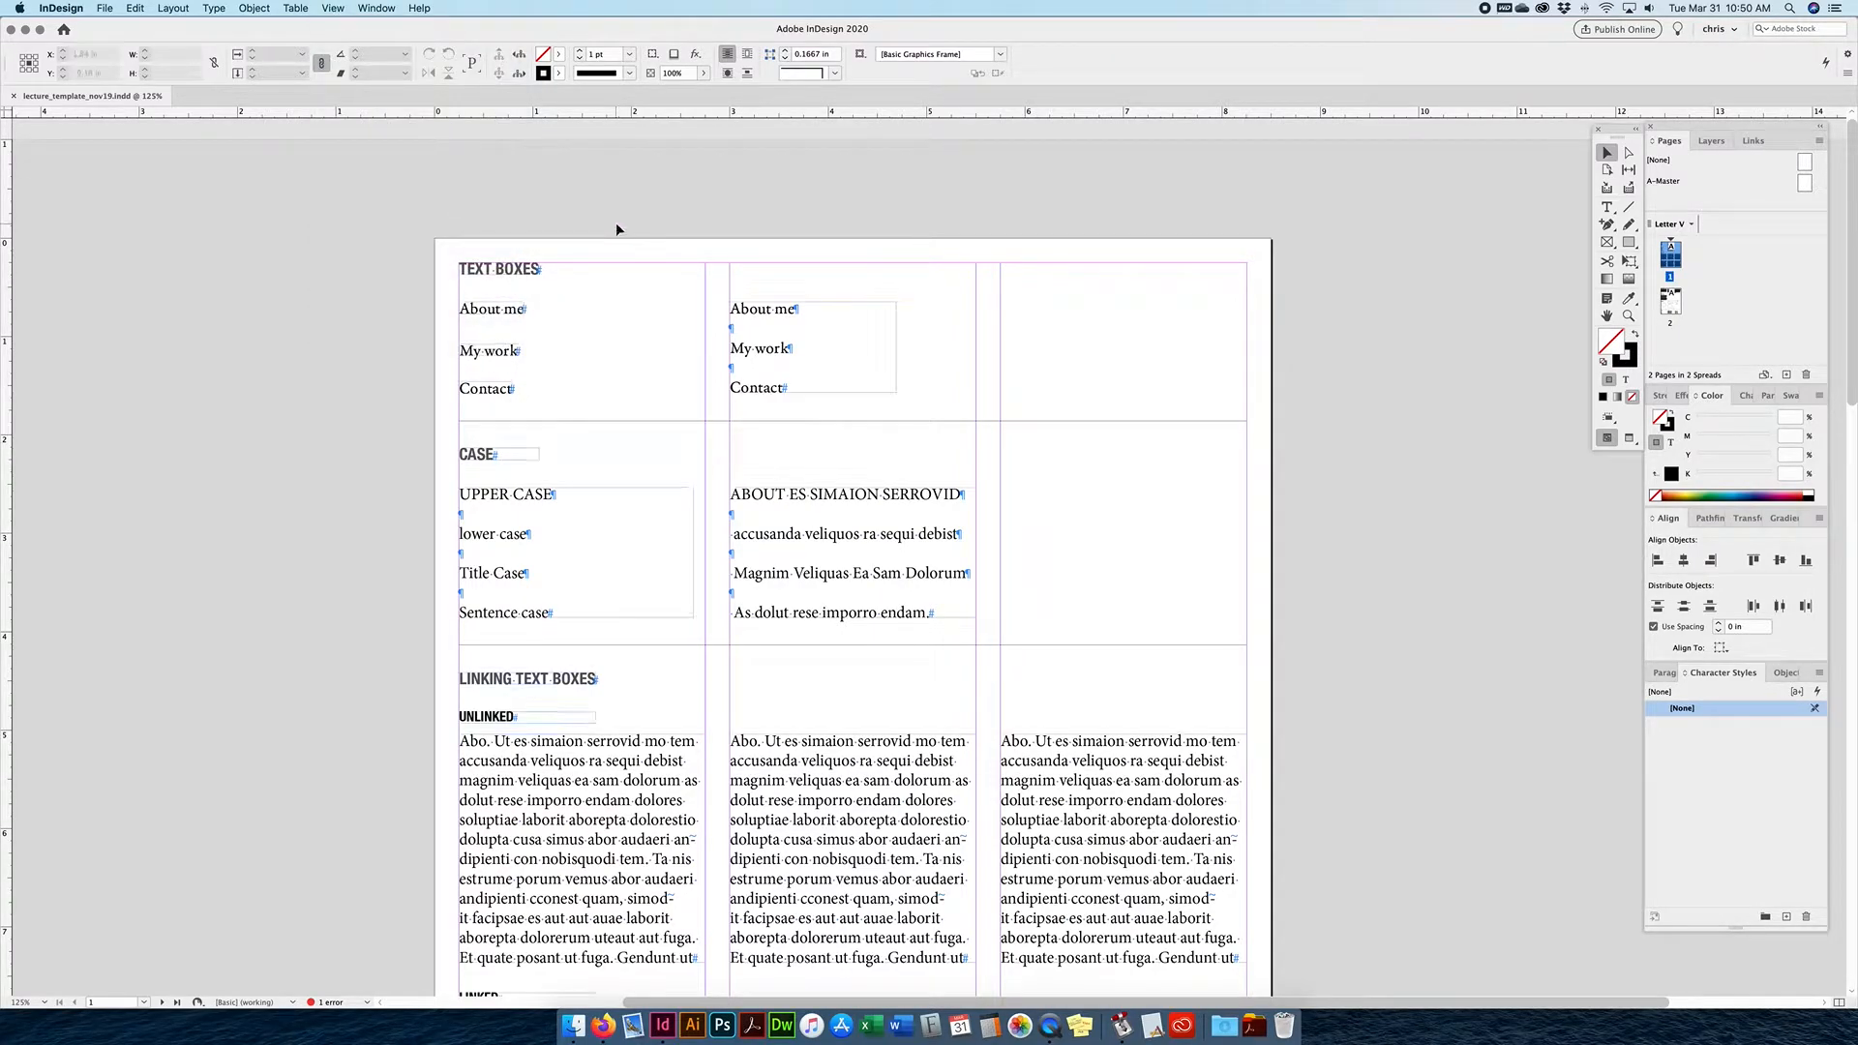
Change the colour of Layer 1 to Red in its layer options, leaving the layer collapsed.
left_click(497, 537)
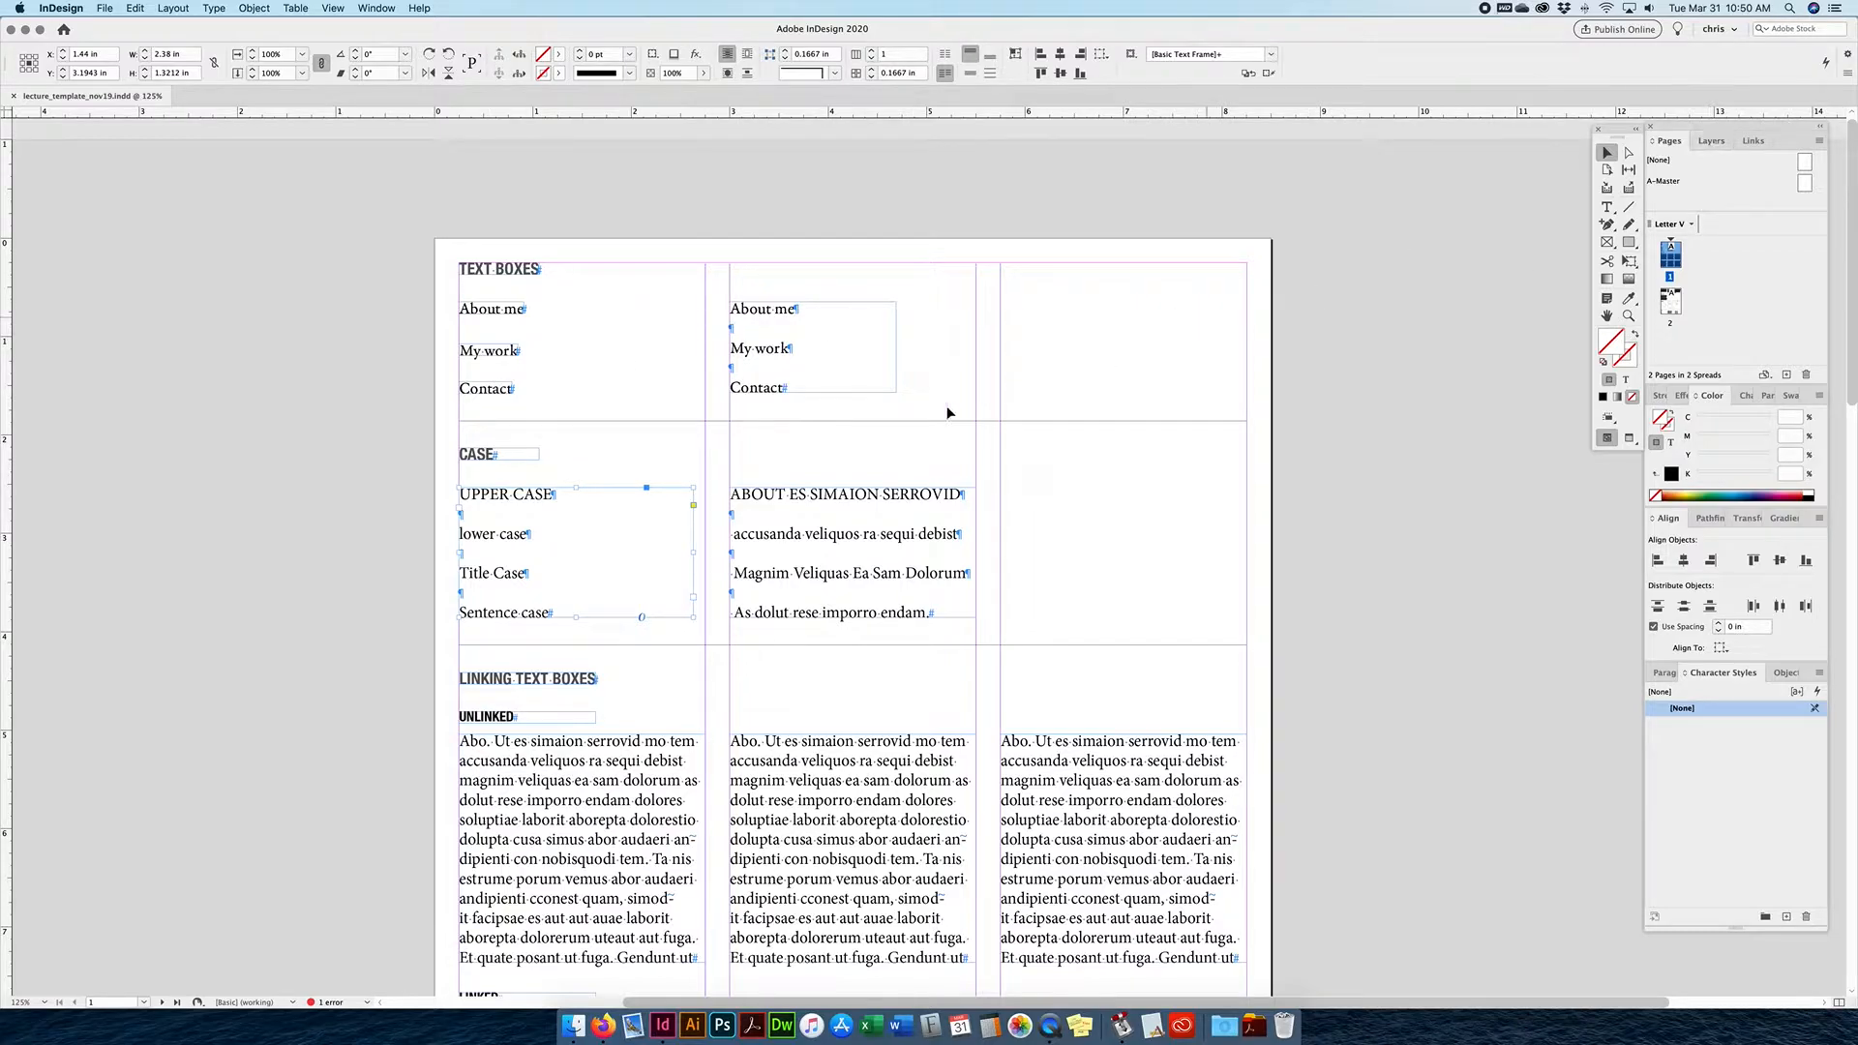
left_click(1707, 141)
left_click(1687, 160)
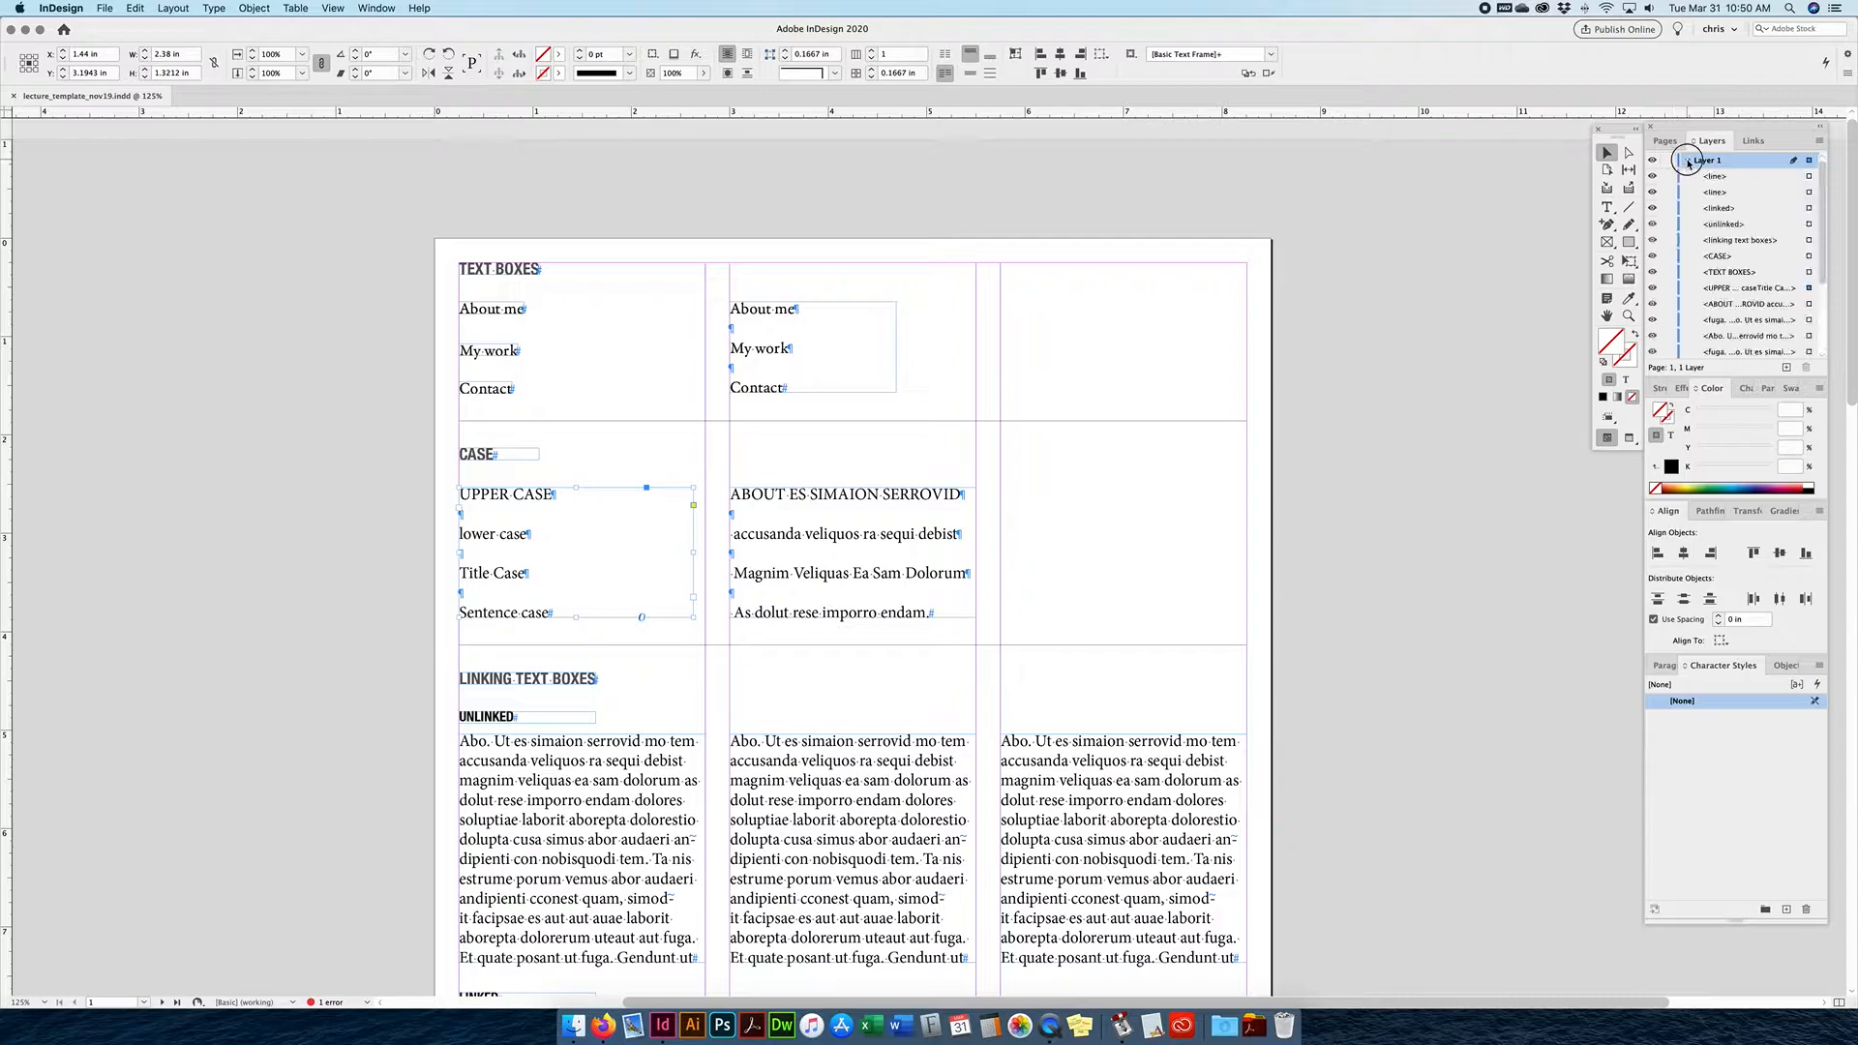
double_click(1755, 164)
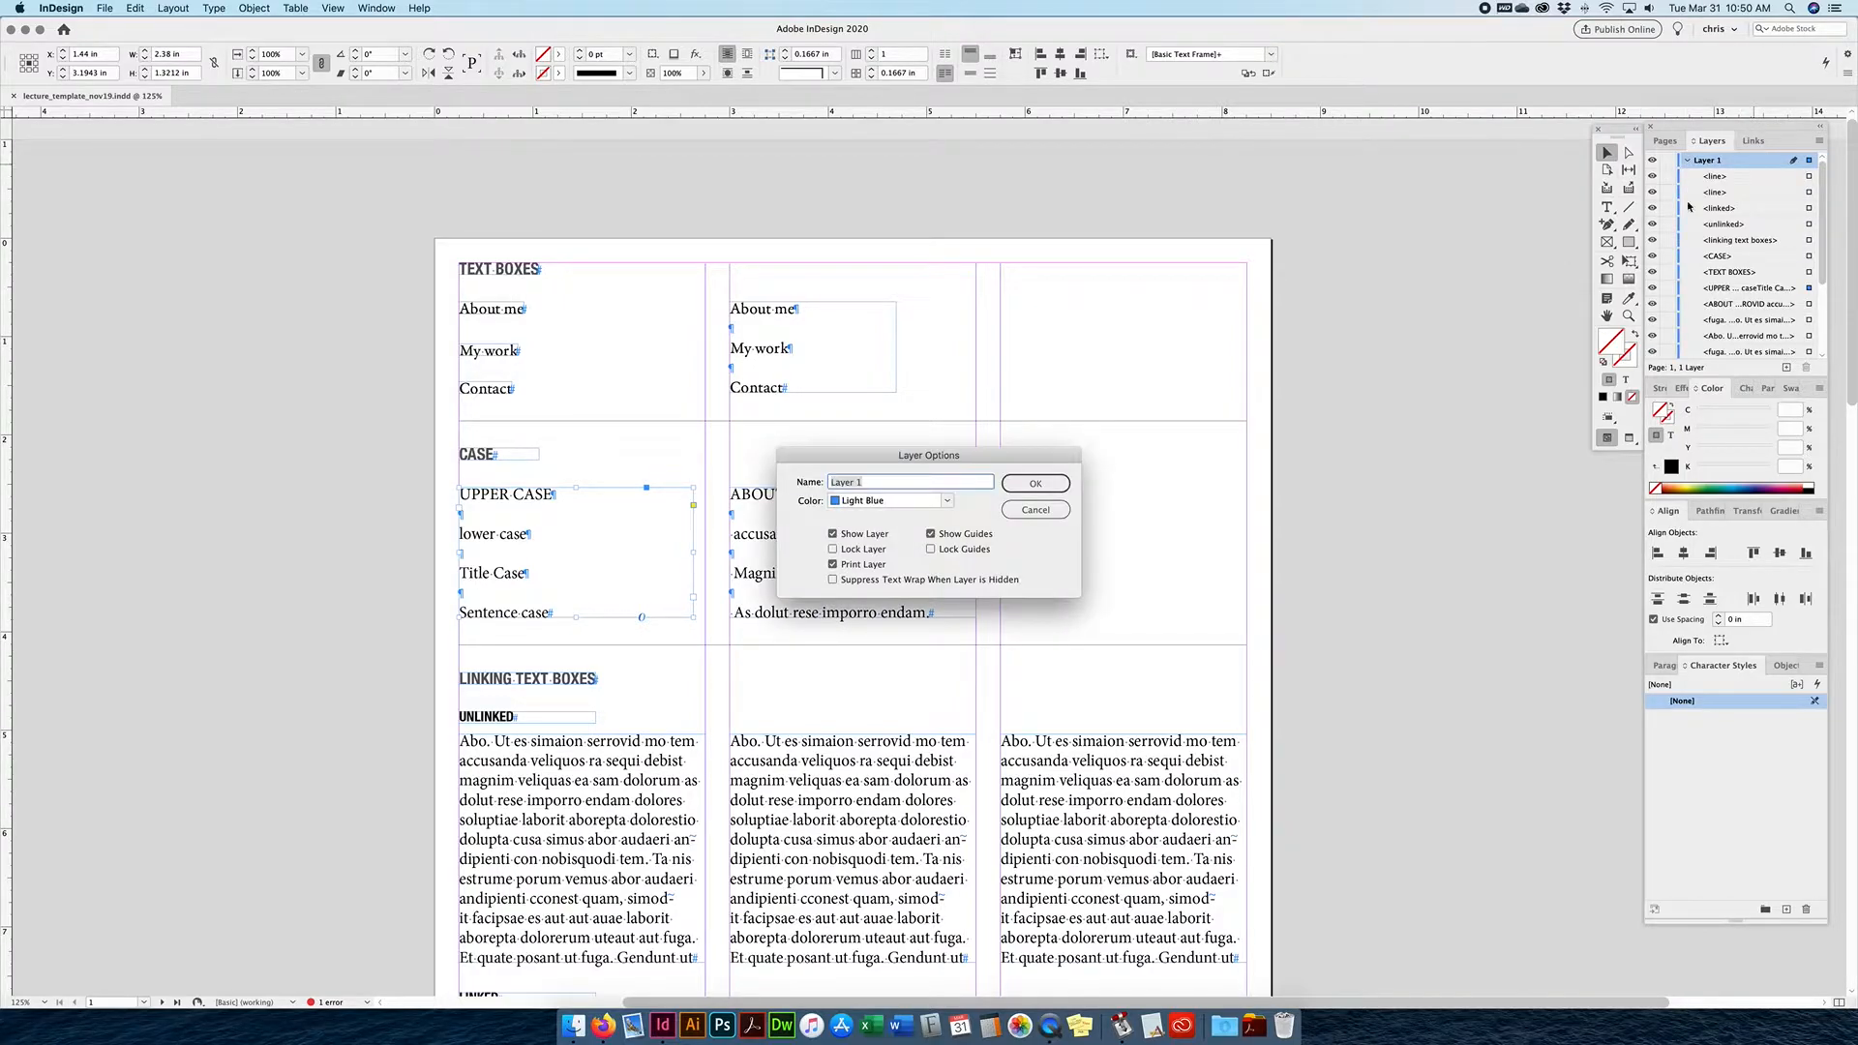
left_click(948, 502)
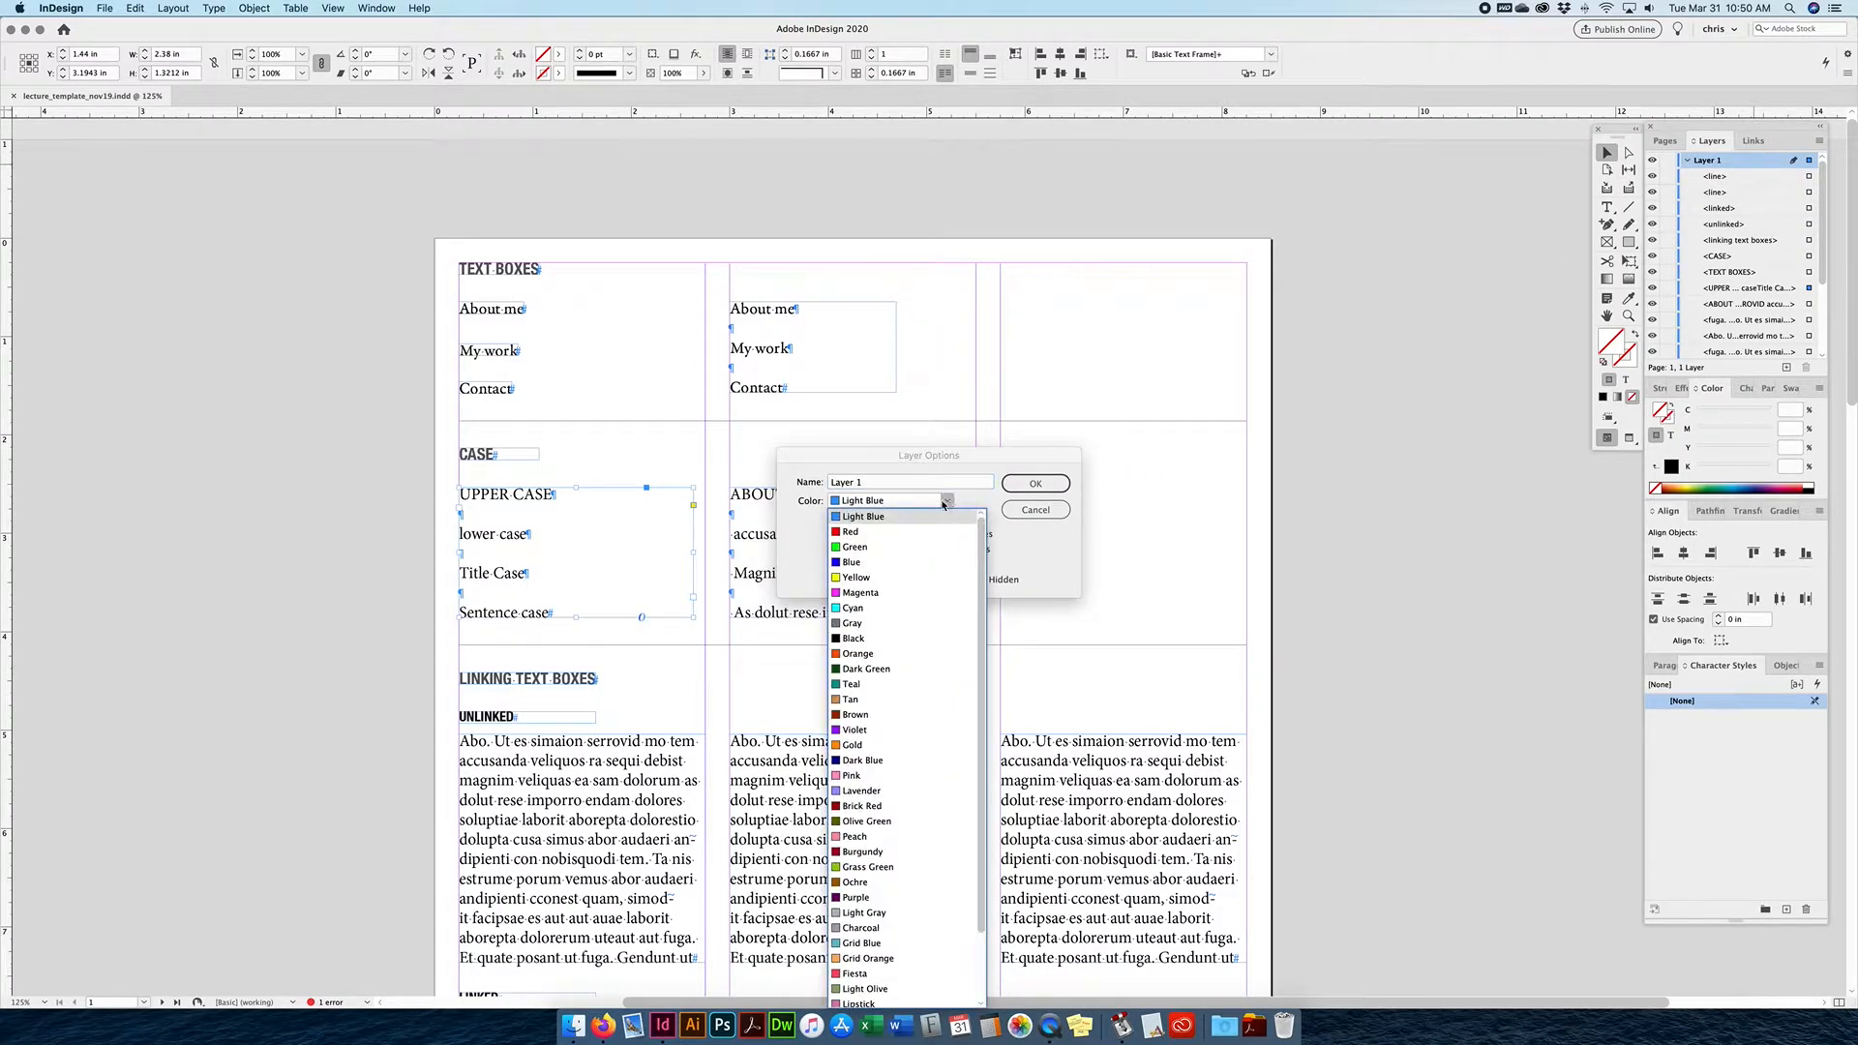
left_click(864, 539)
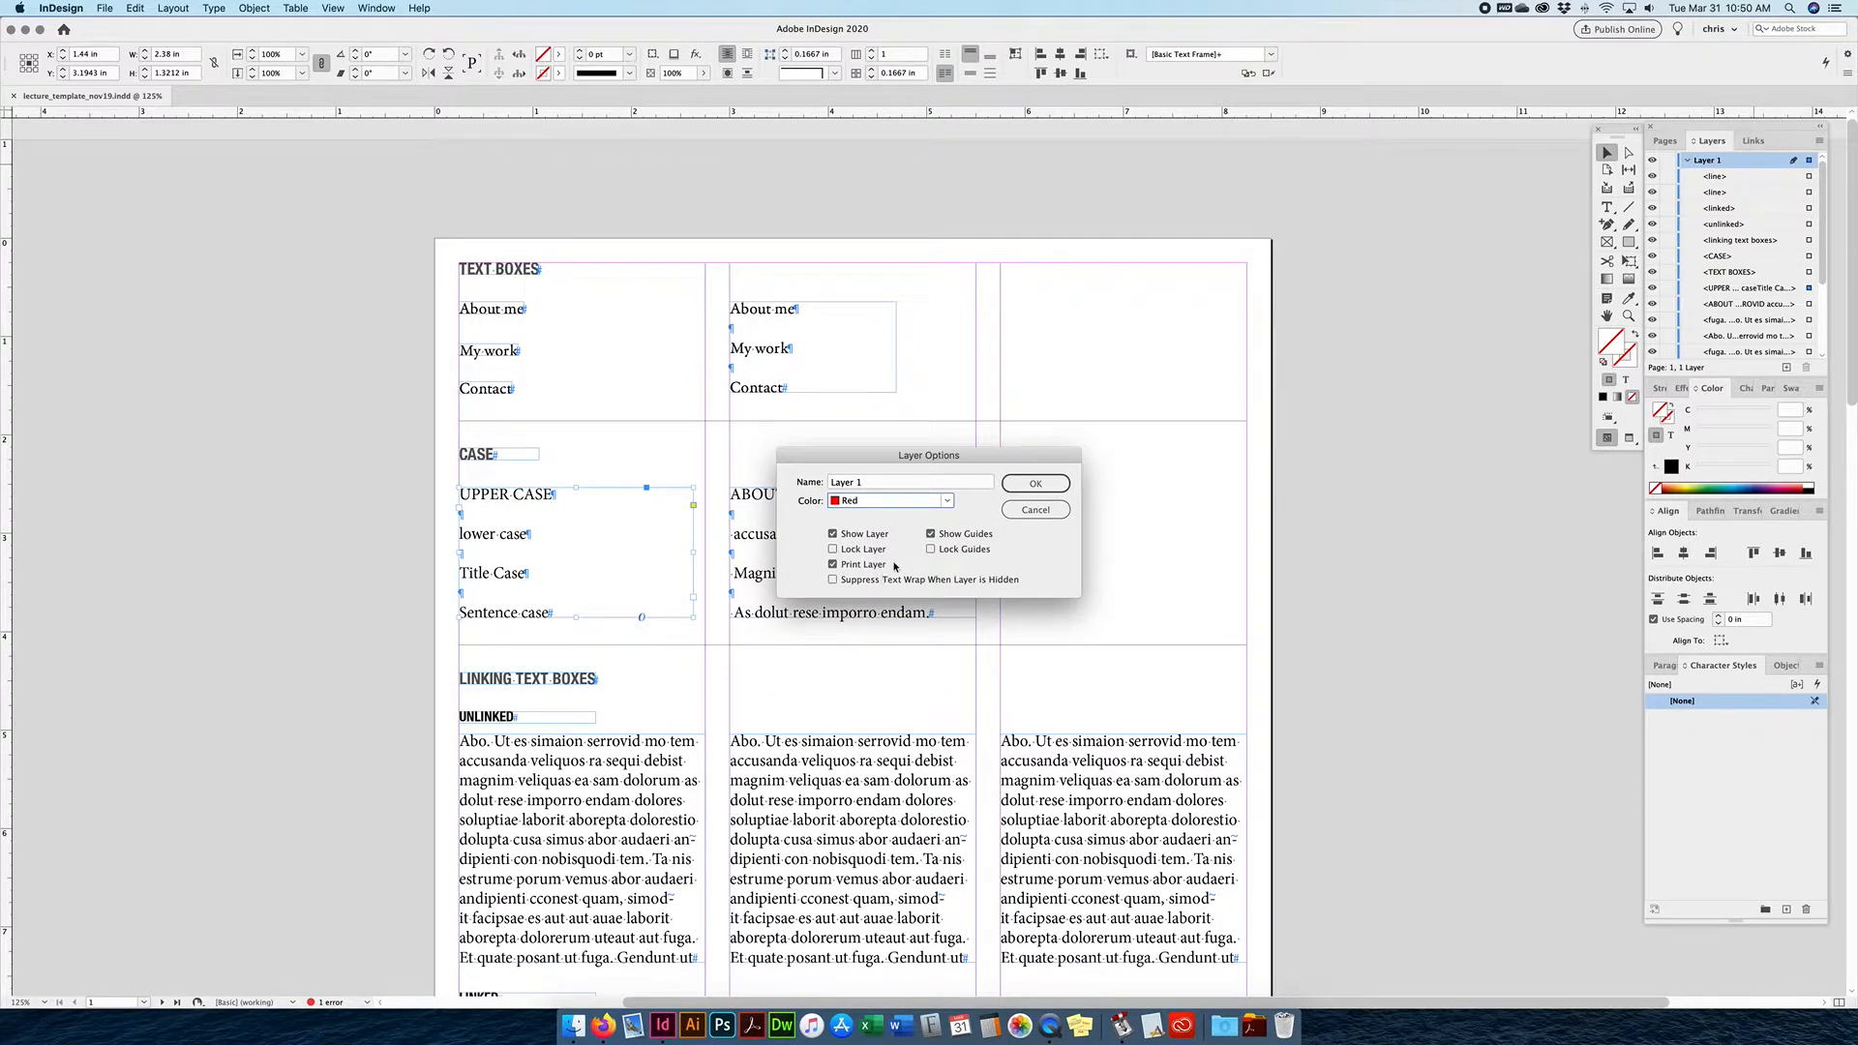
left_click(1036, 483)
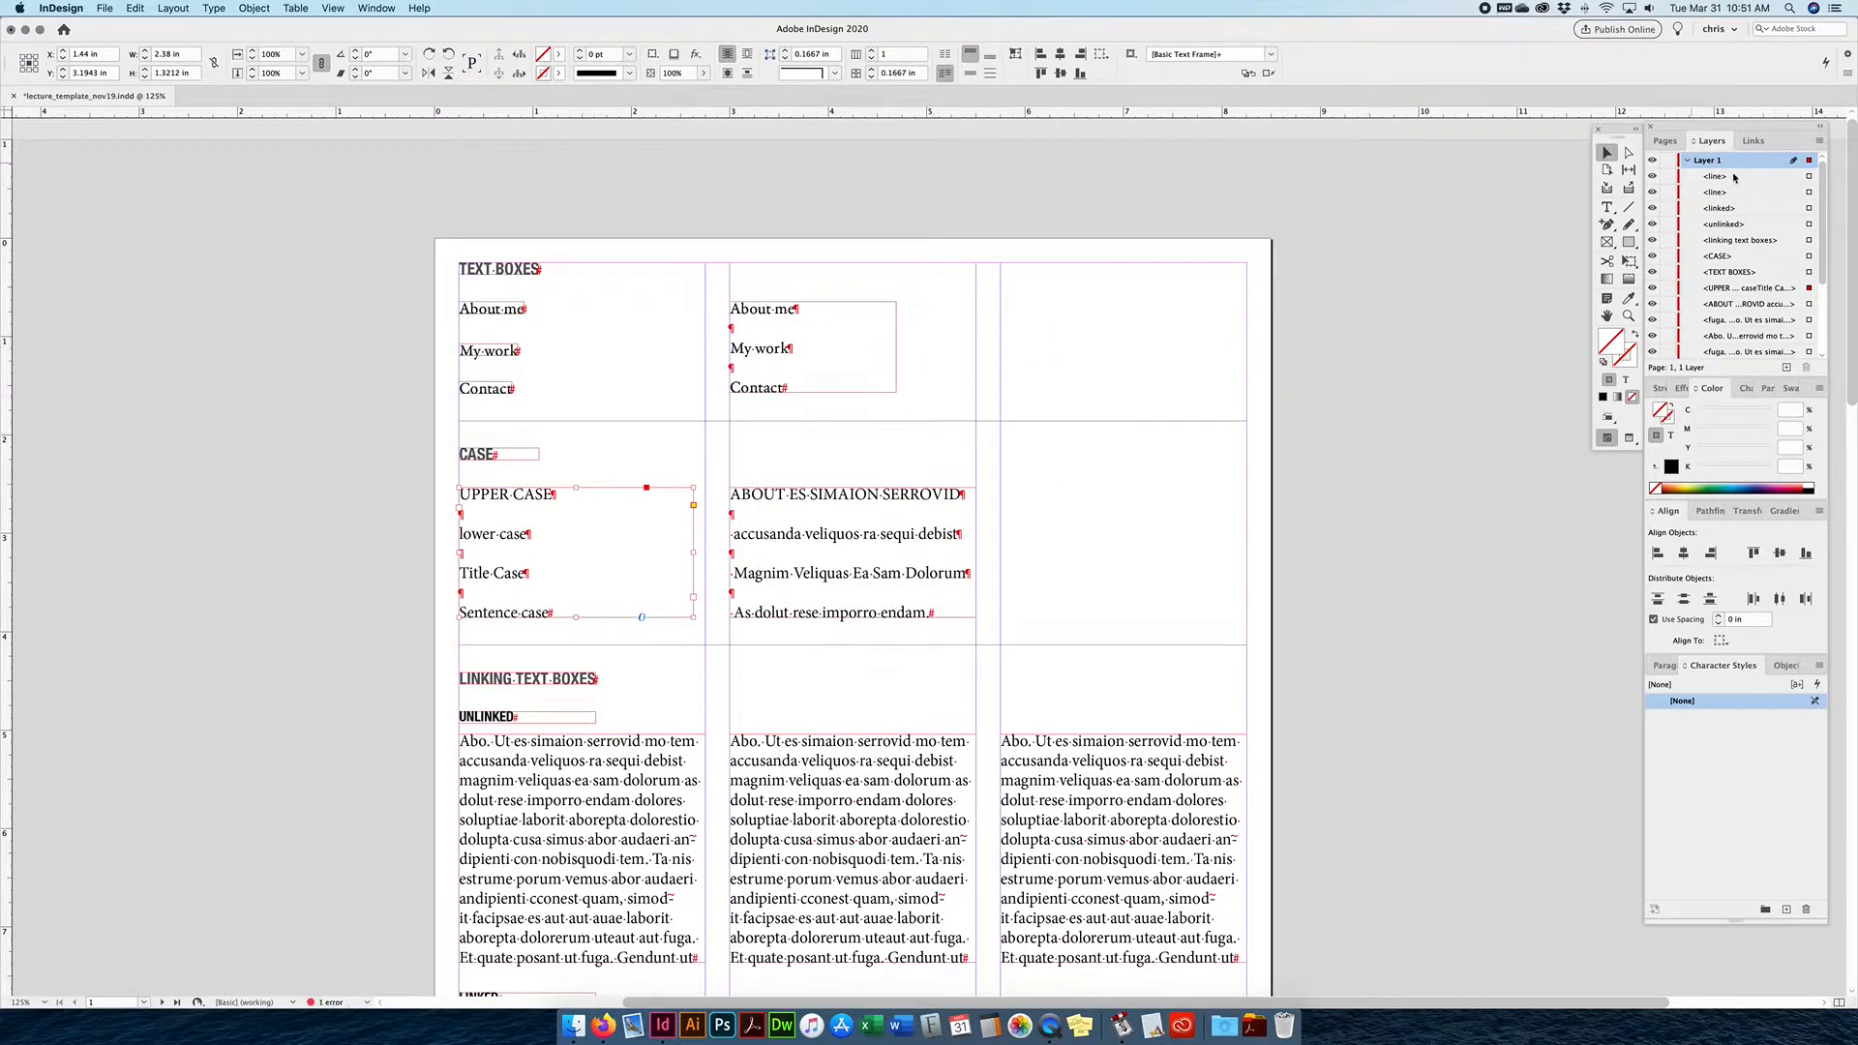
left_click(1689, 160)
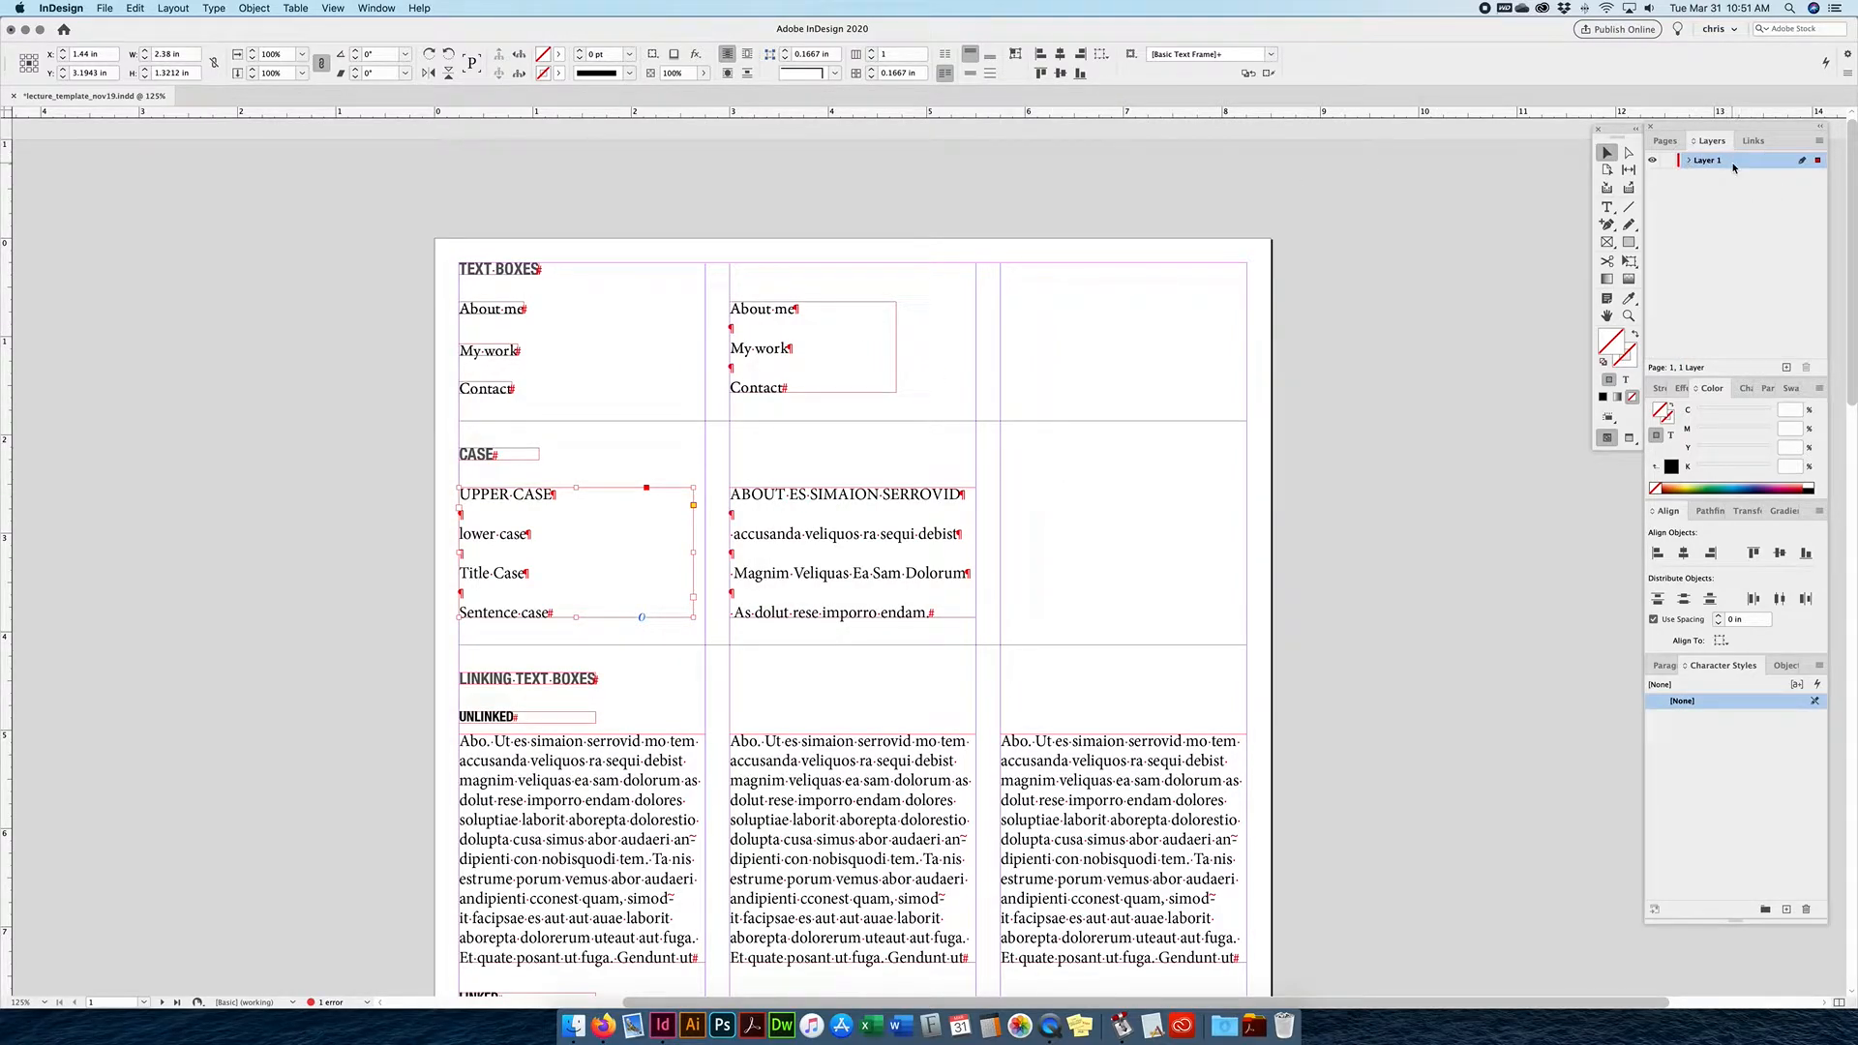
Marquee-select the page's text boxes to inspect their outlines, and hide the frame edges again.
left_click_drag(740, 229, 372, 462)
left_click(371, 359)
left_click_drag(366, 294, 1074, 885)
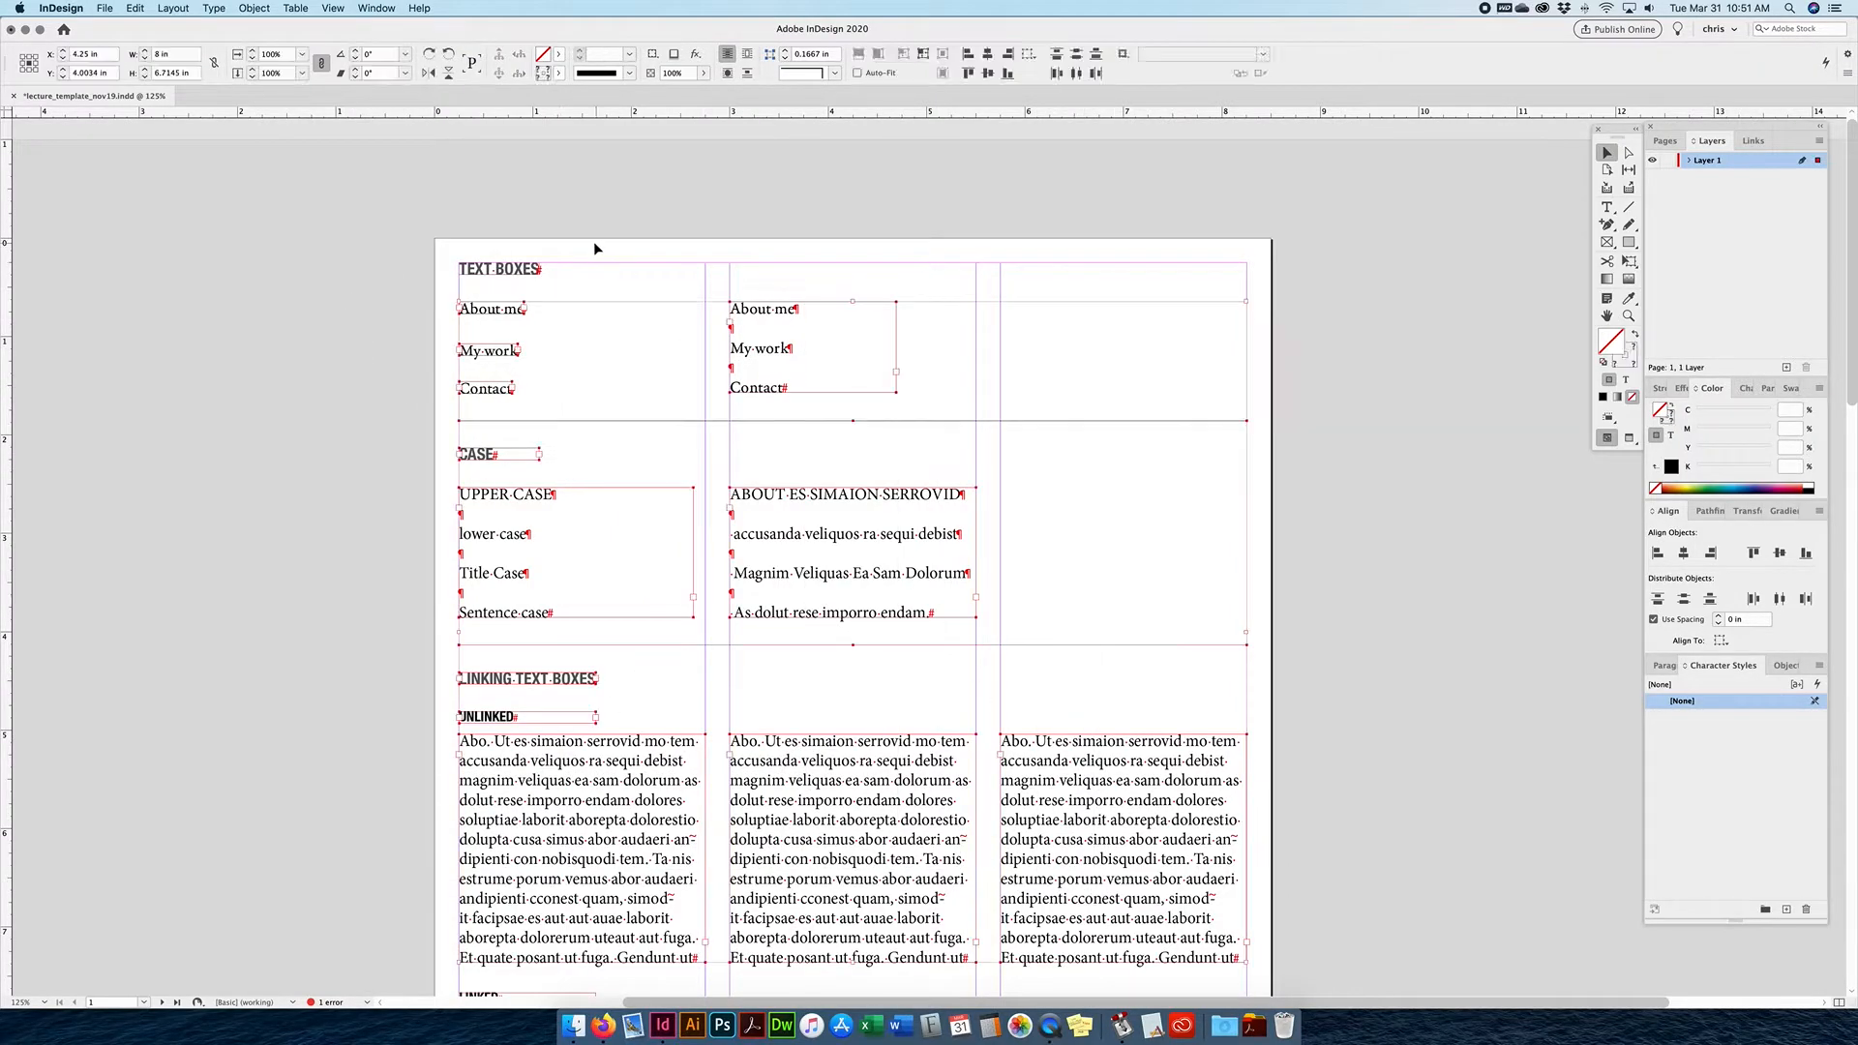
left_click(333, 9)
mouse_move(387, 293)
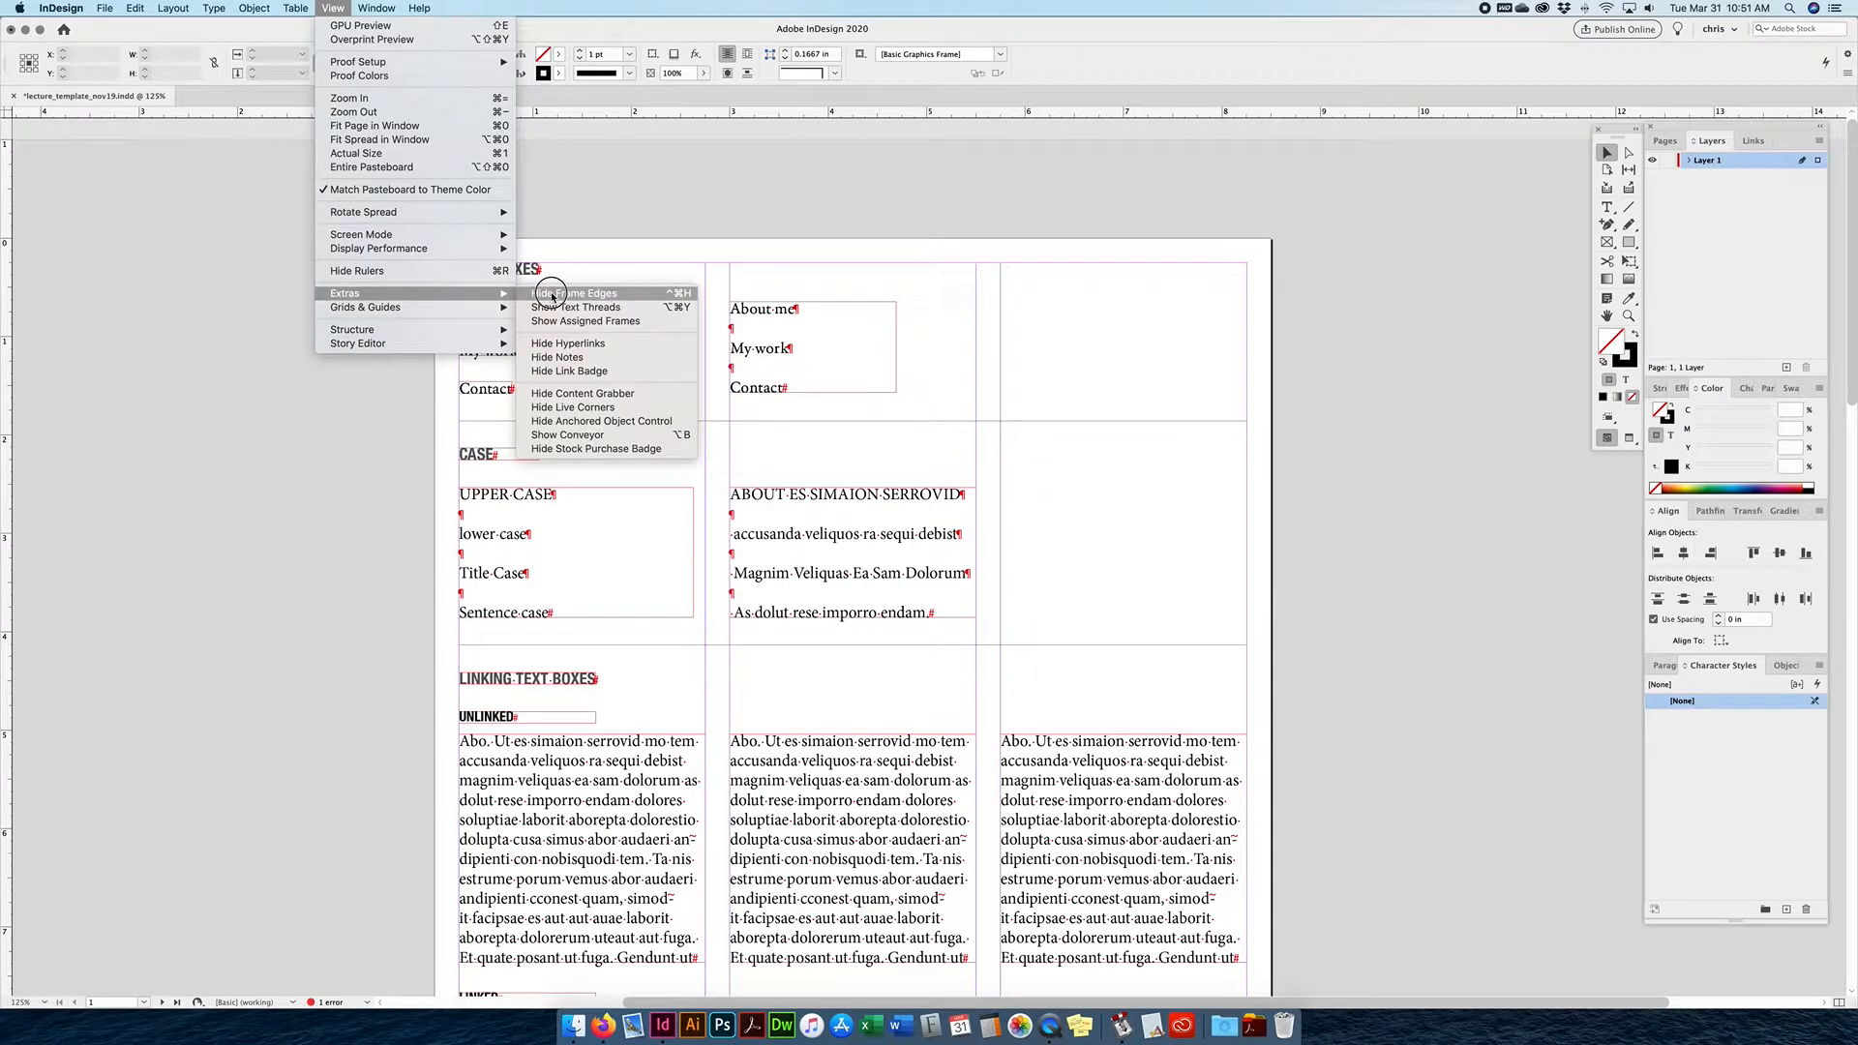
left_click(552, 295)
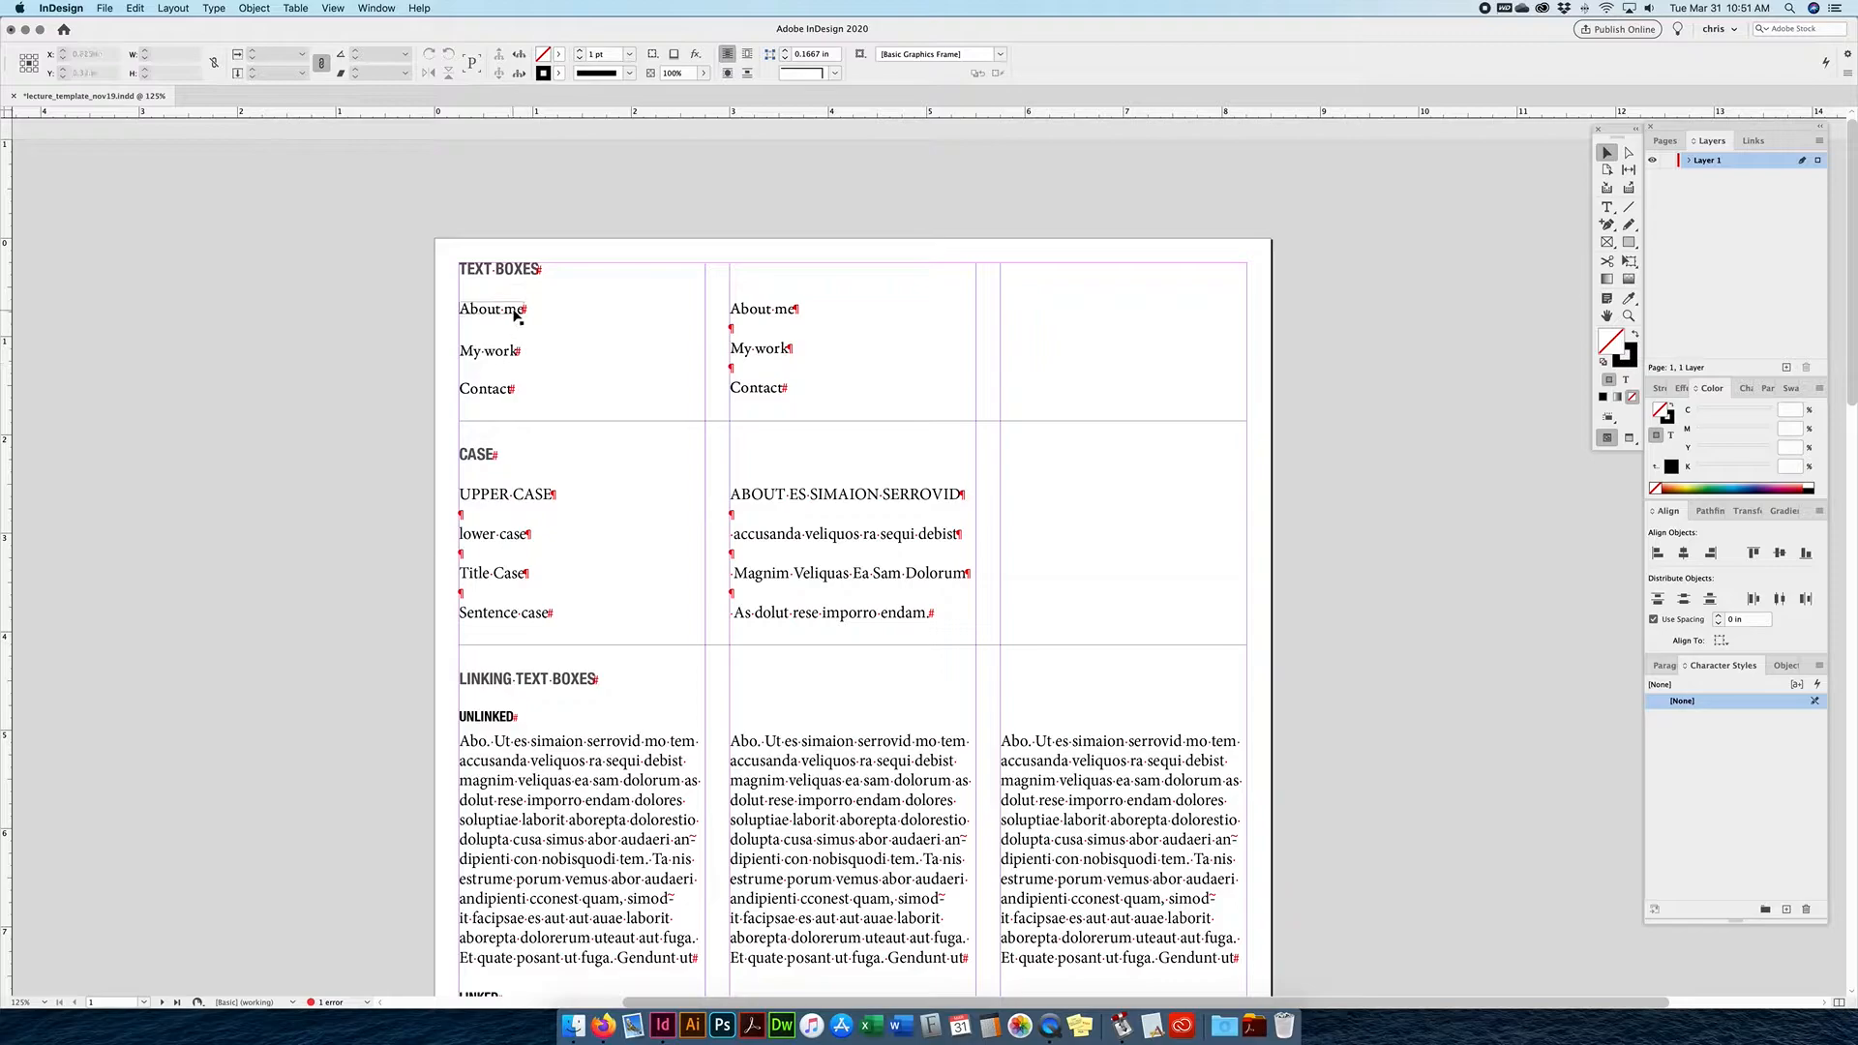
Turn the hidden characters off and back on to compare the text with and without them.
key("super+equal")
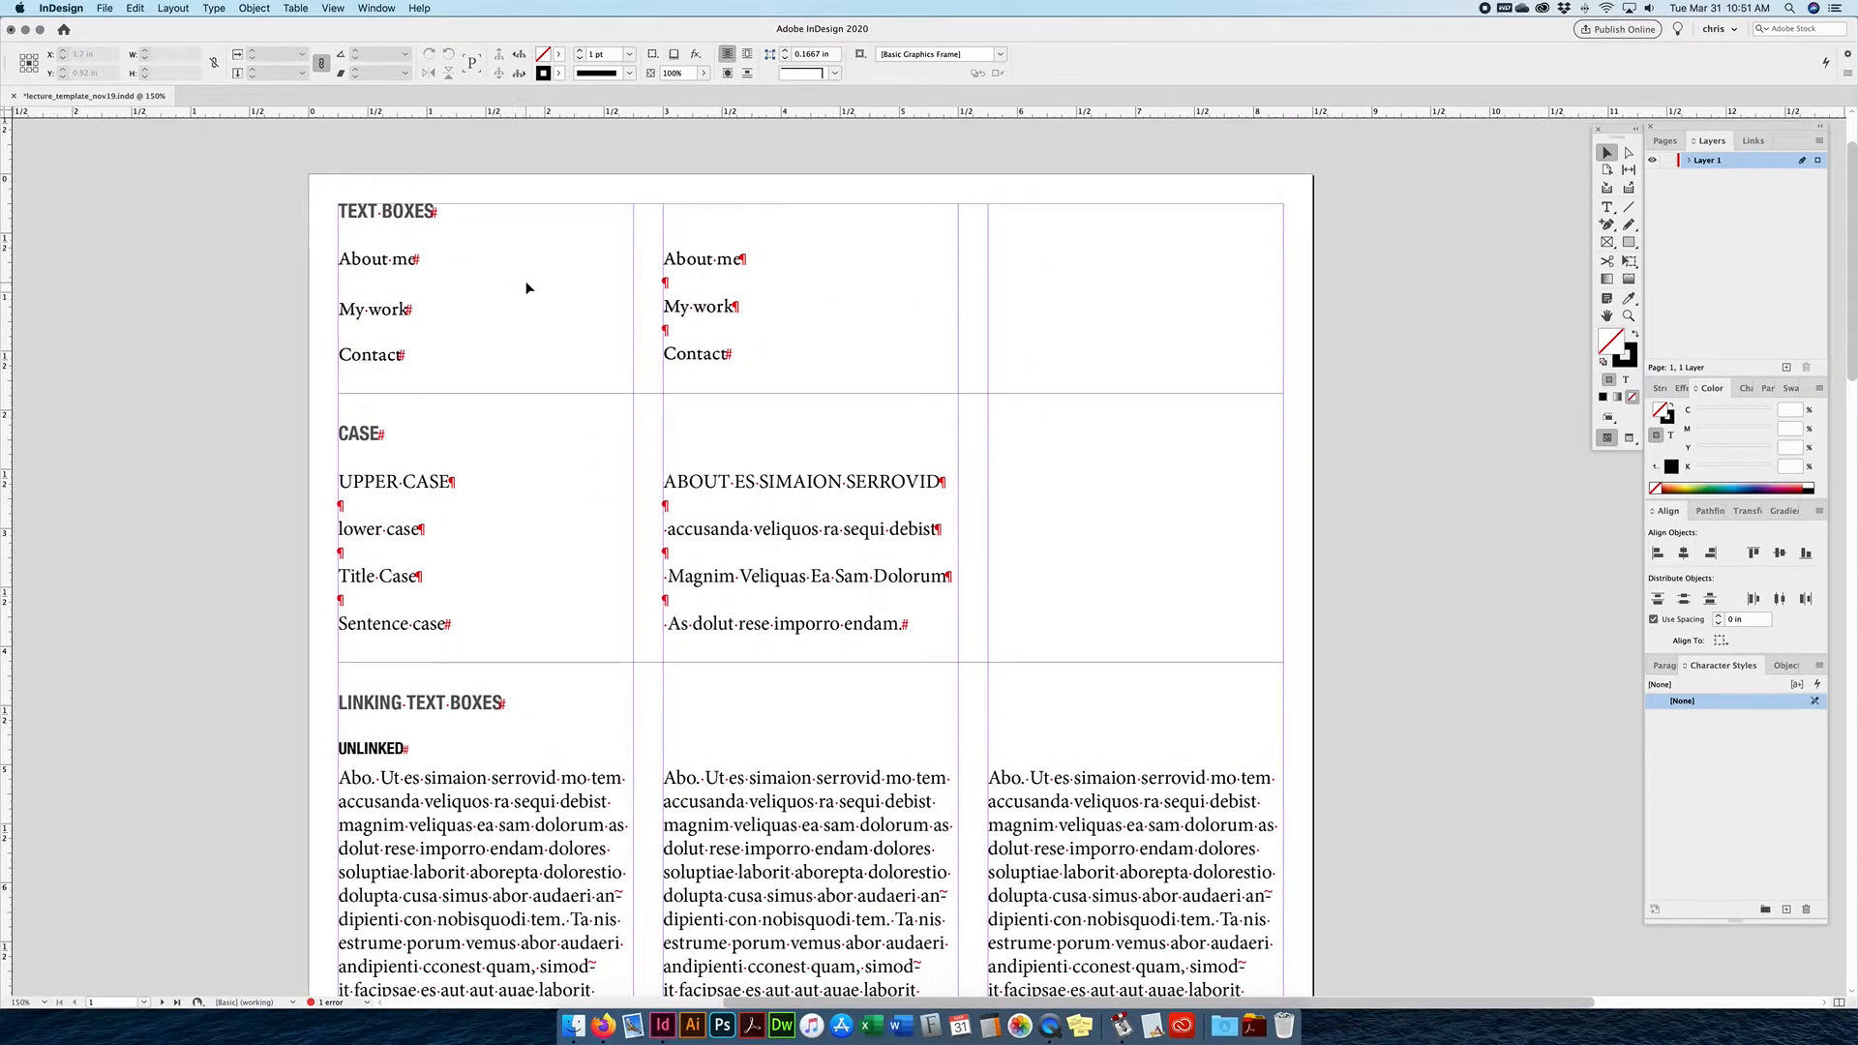
scroll(527, 286, "right", 2)
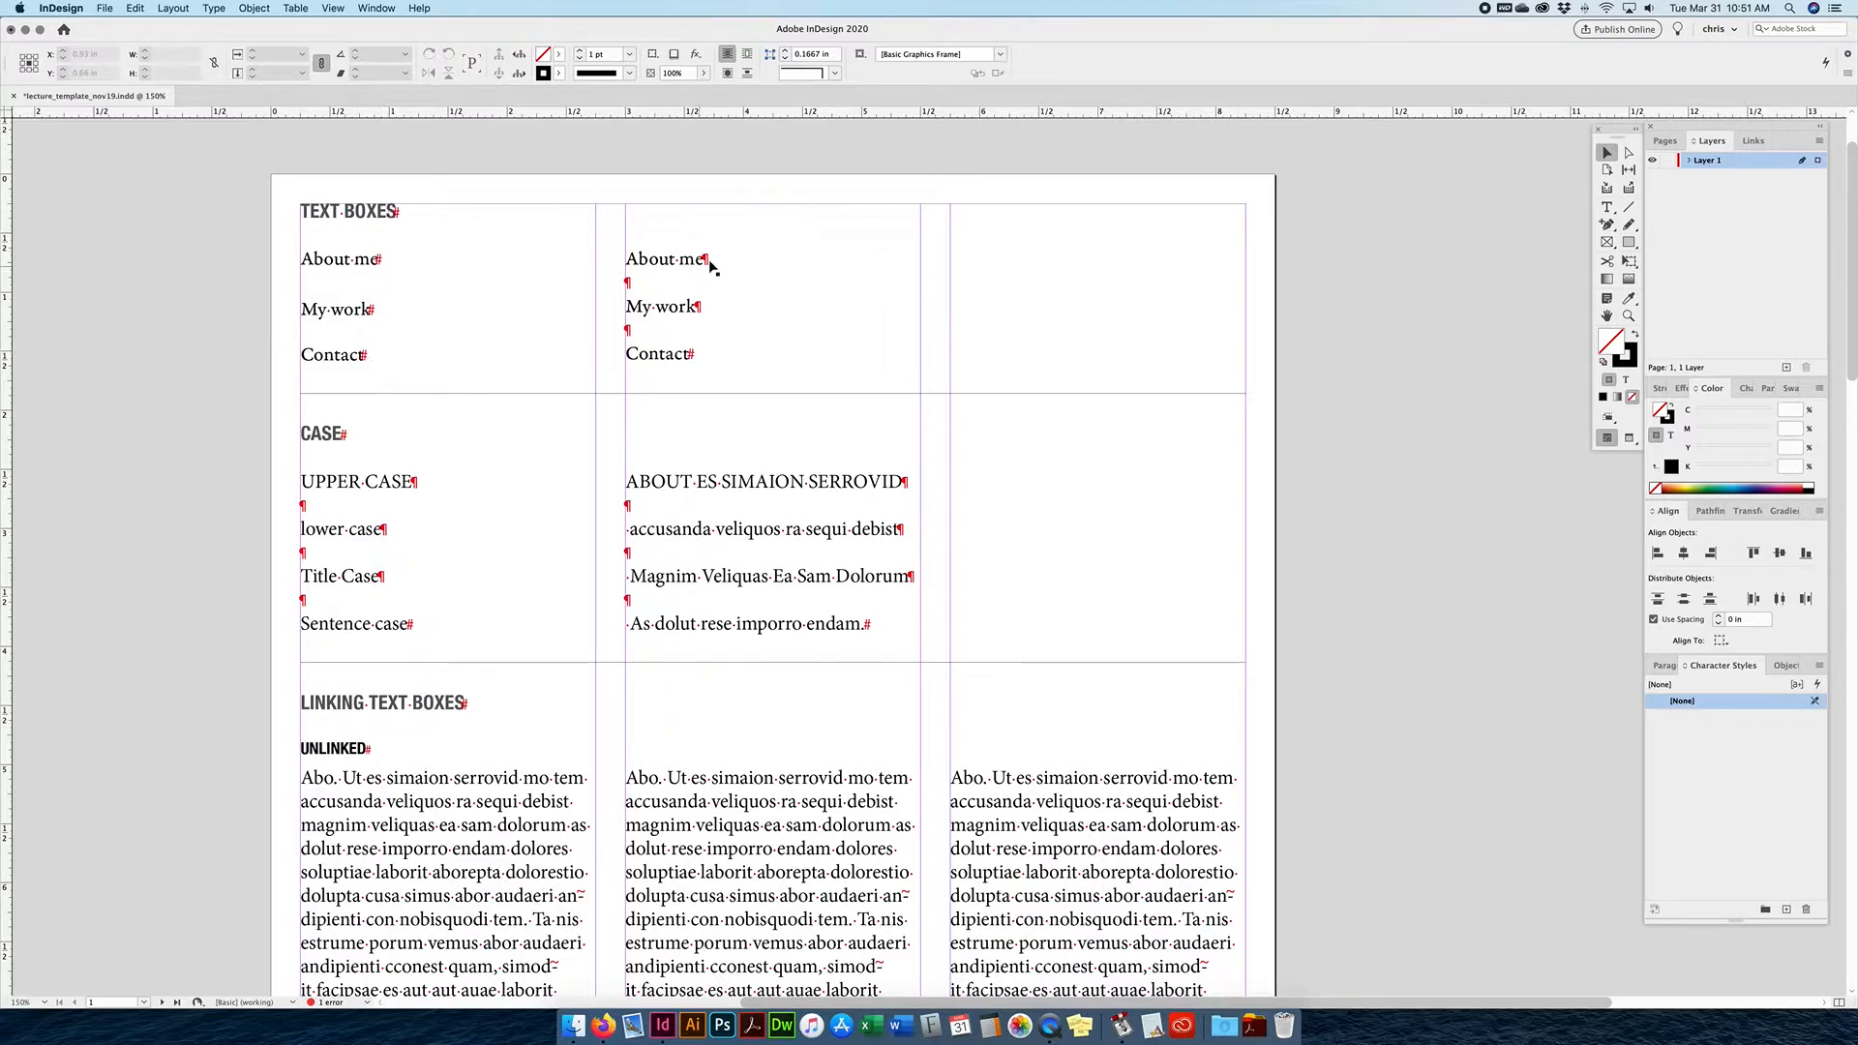
left_click(213, 8)
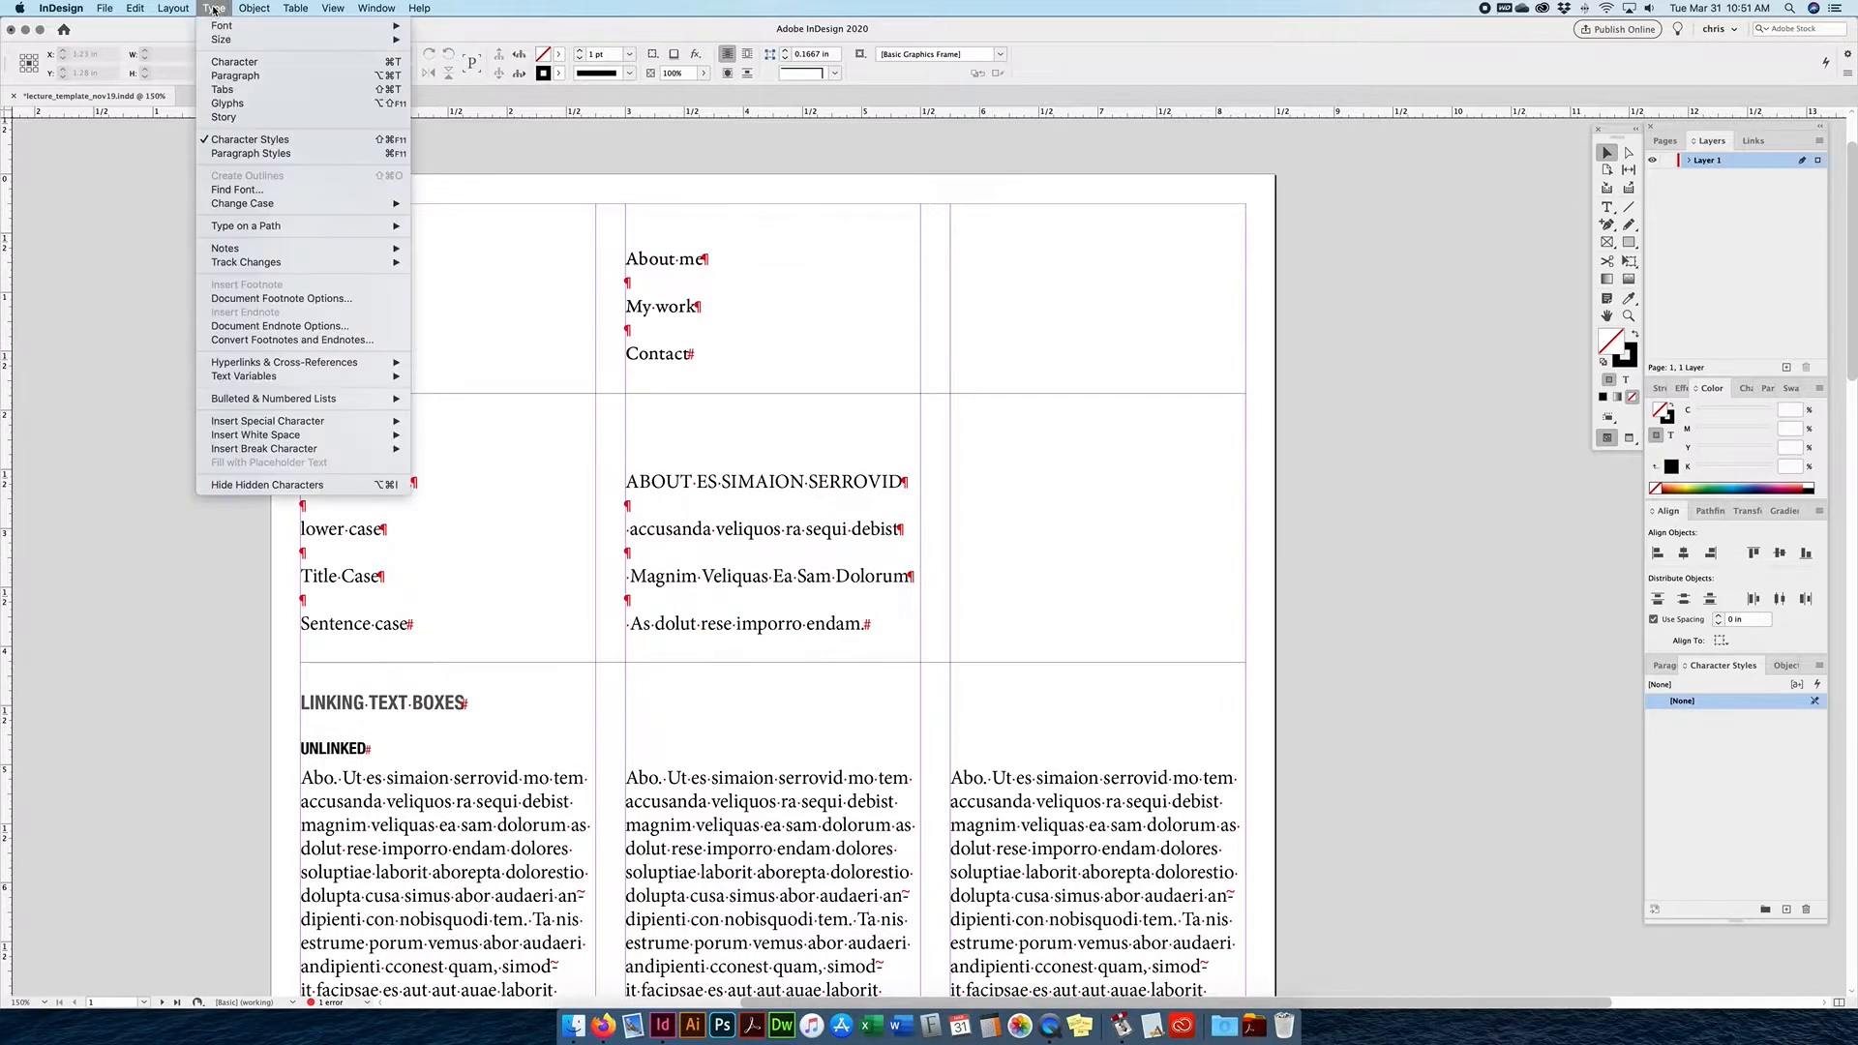
left_click(230, 487)
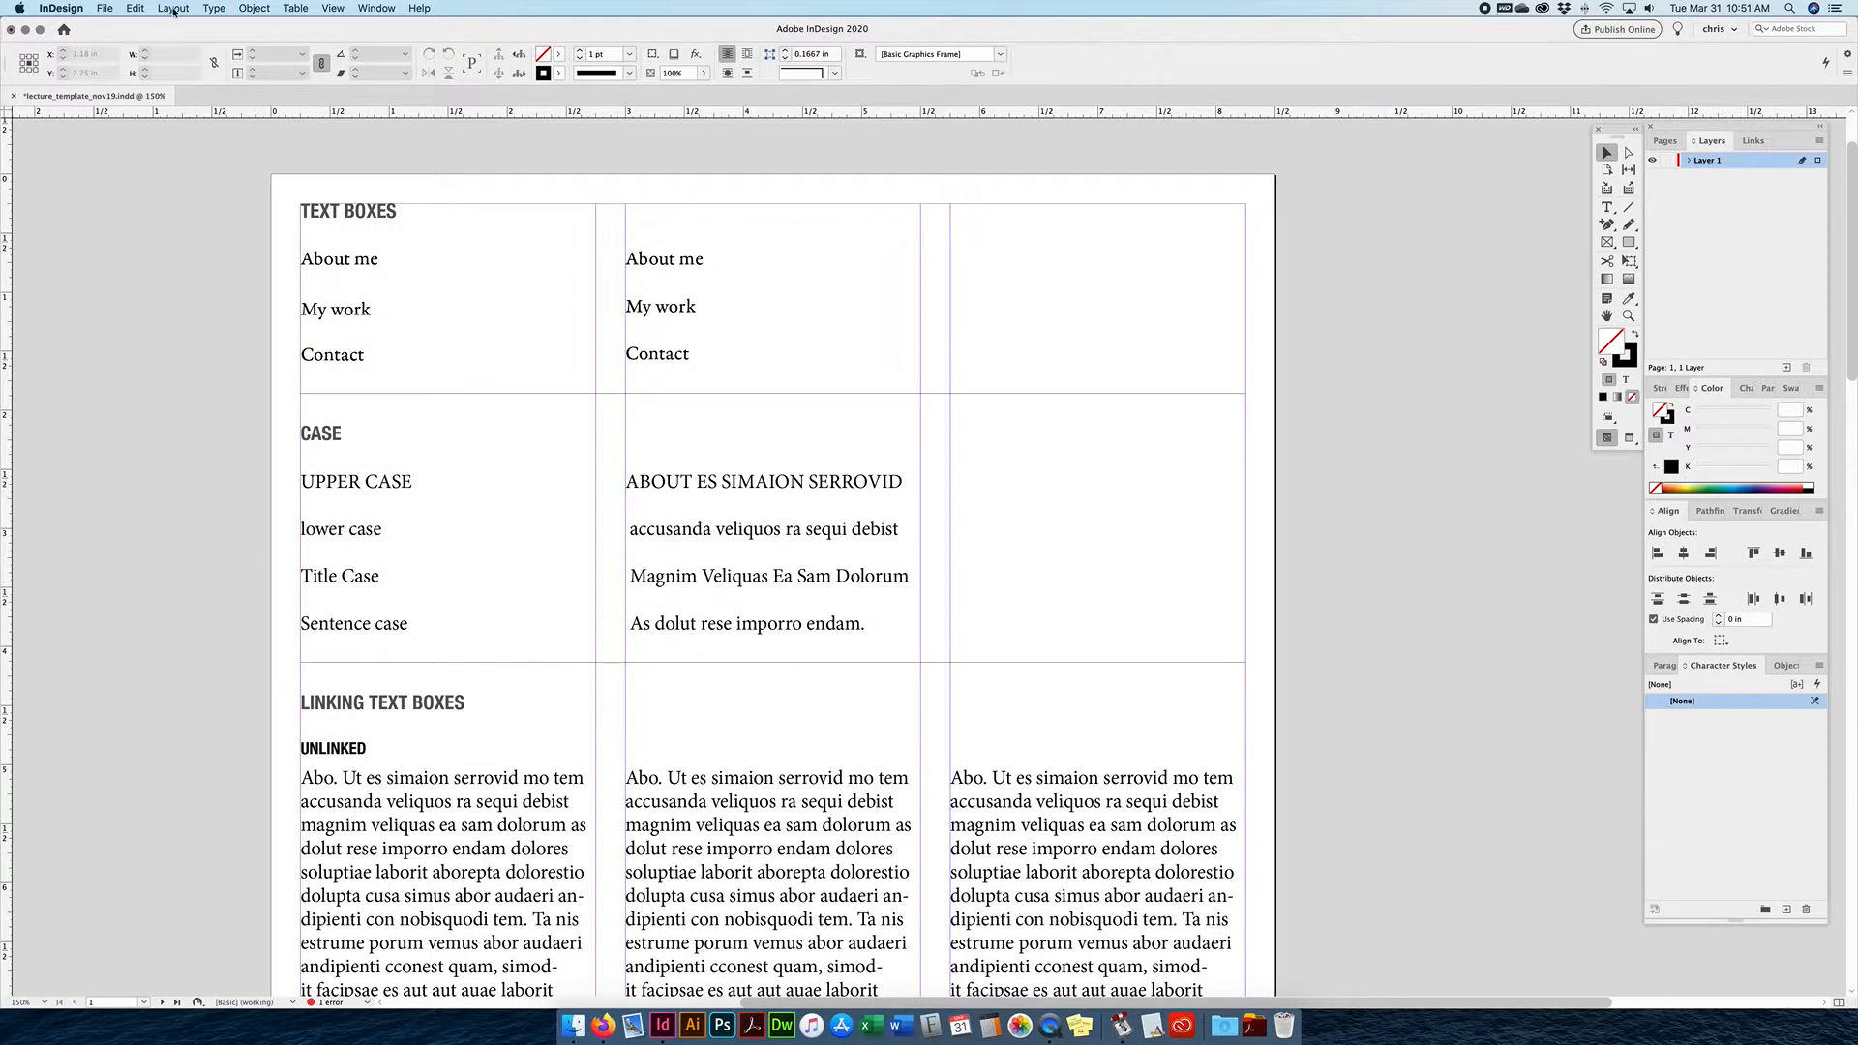
left_click(210, 9)
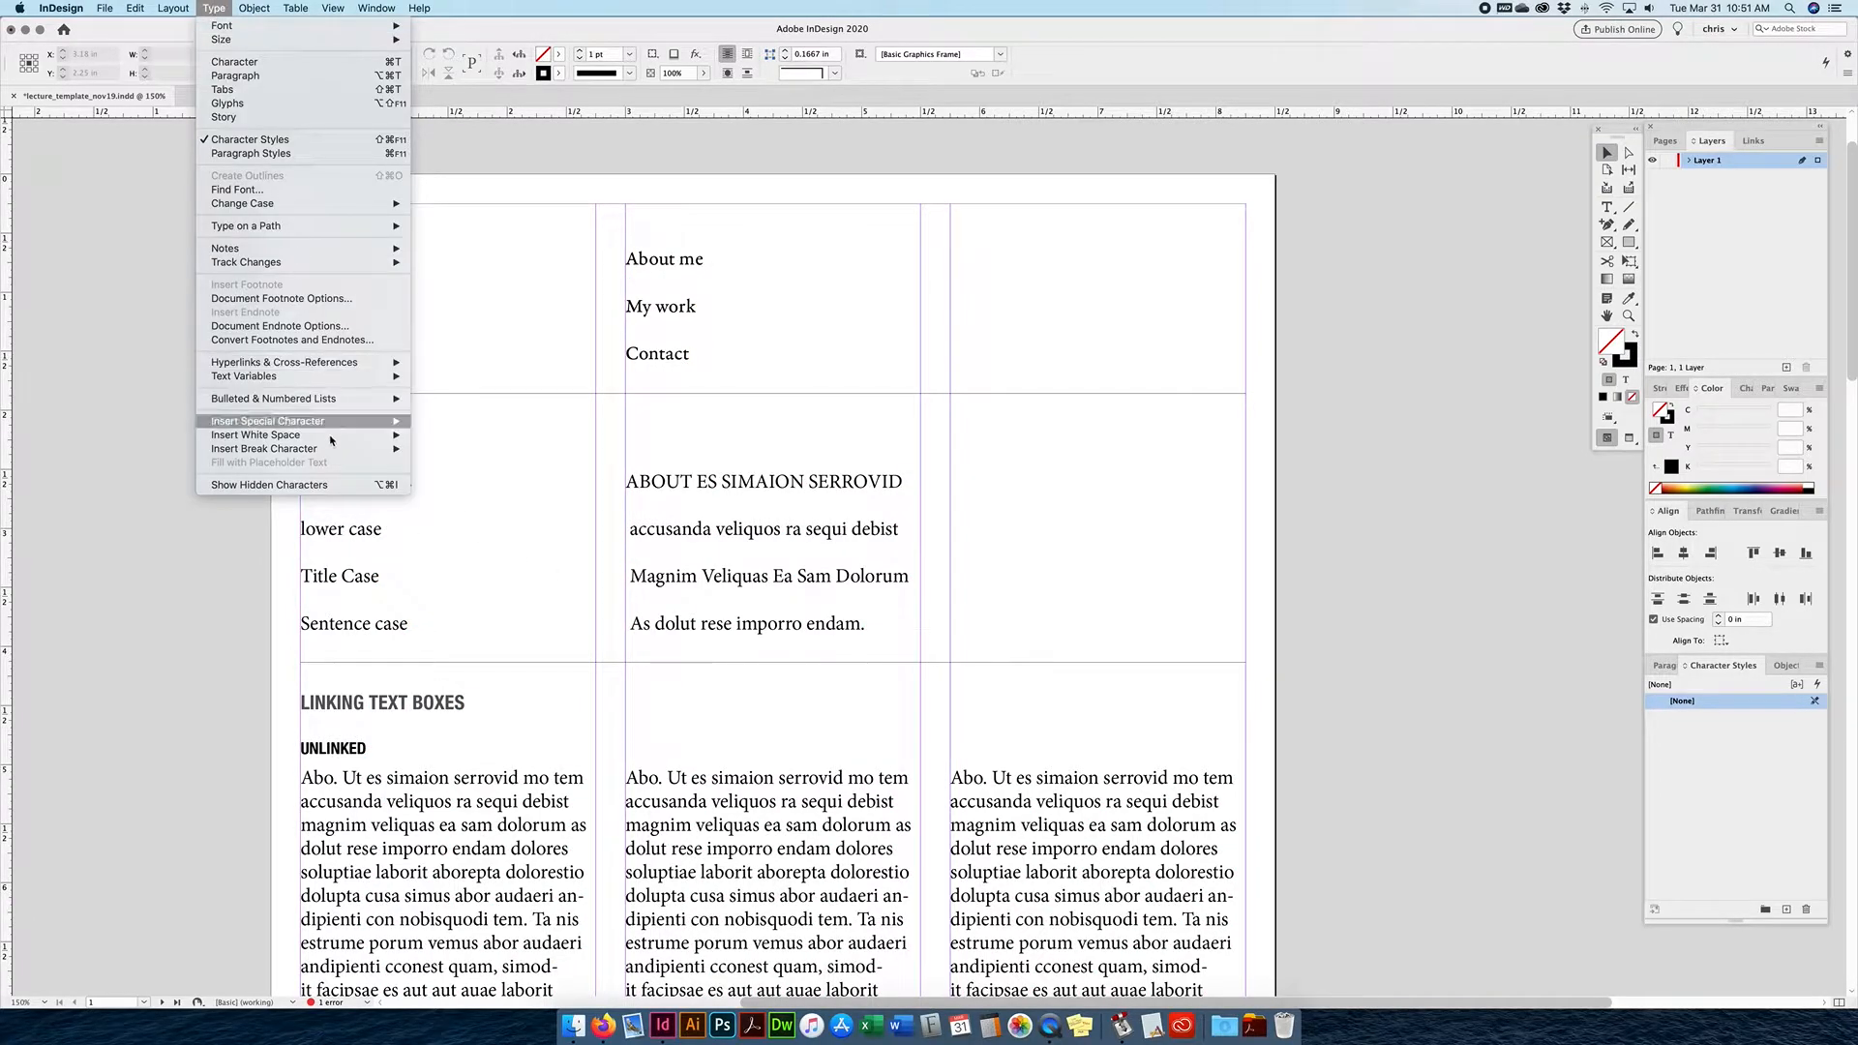
left_click(253, 484)
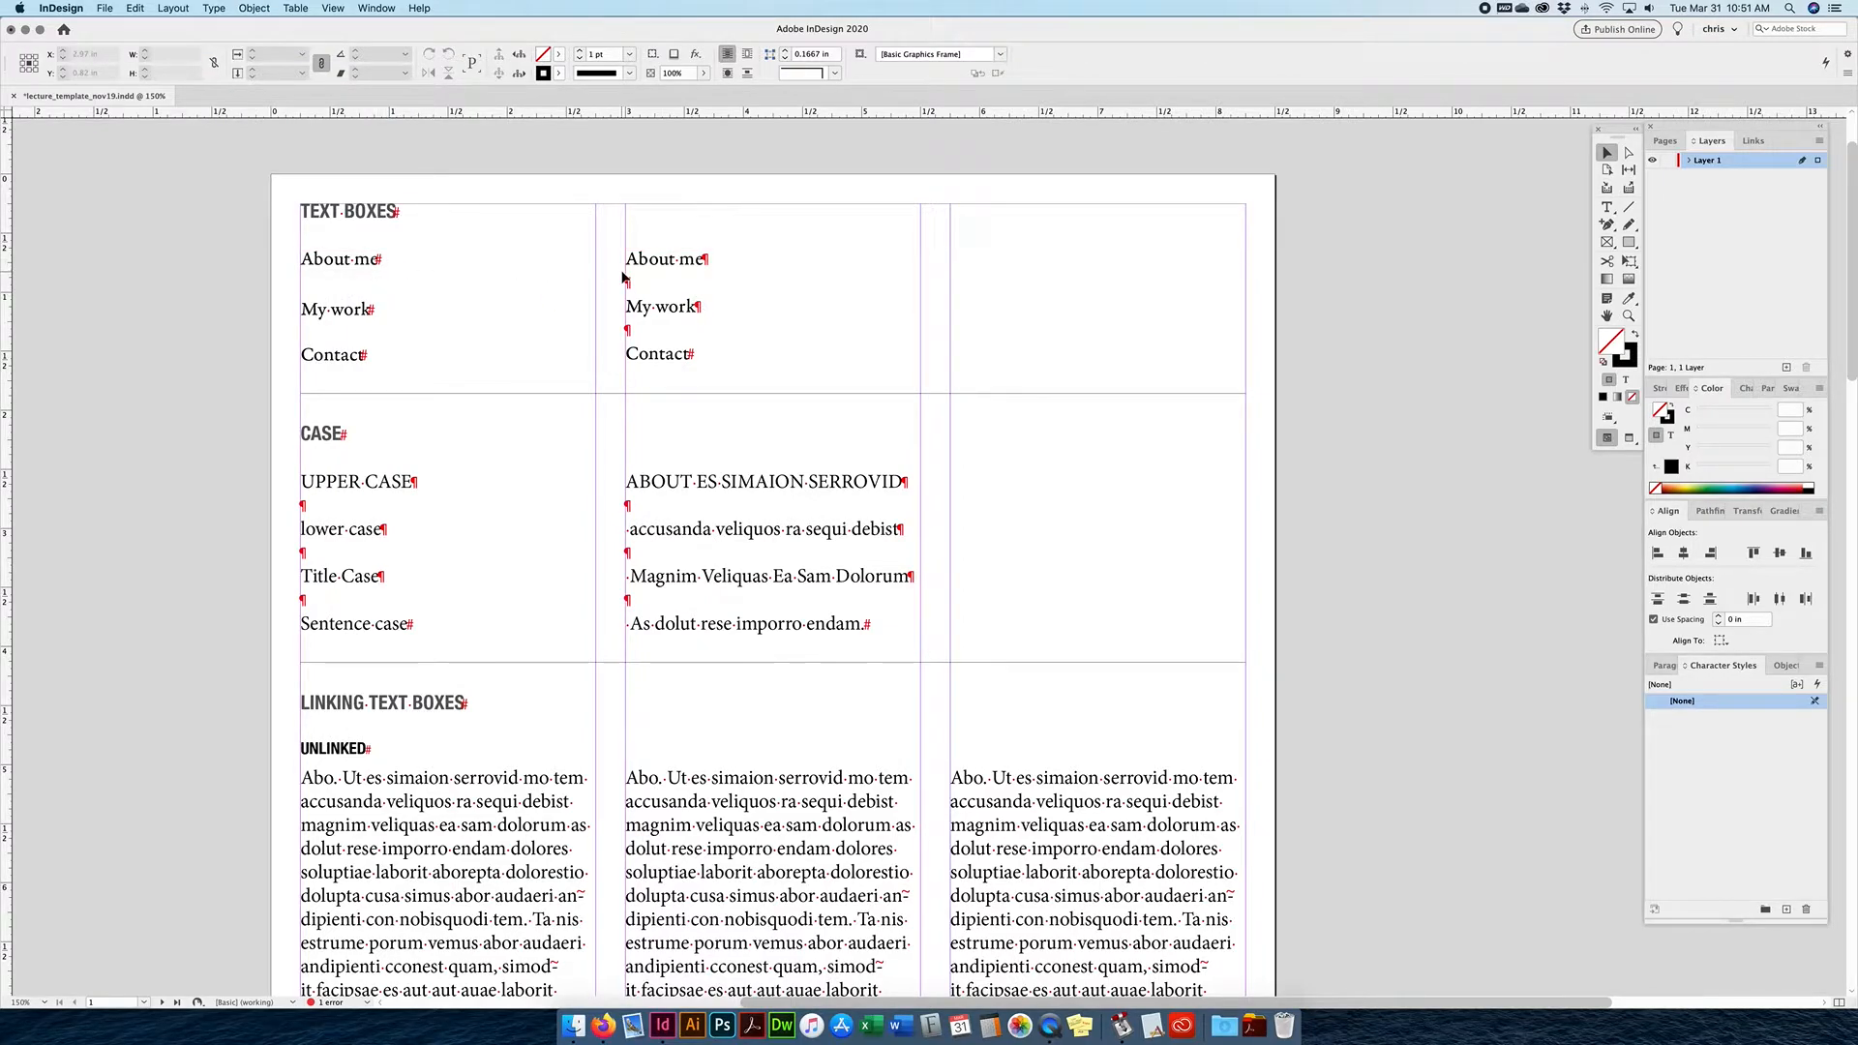
Review the page's text sections and select the paragraph mark at the end of the UPPER CASE line.
scroll(414, 503, "right", 1)
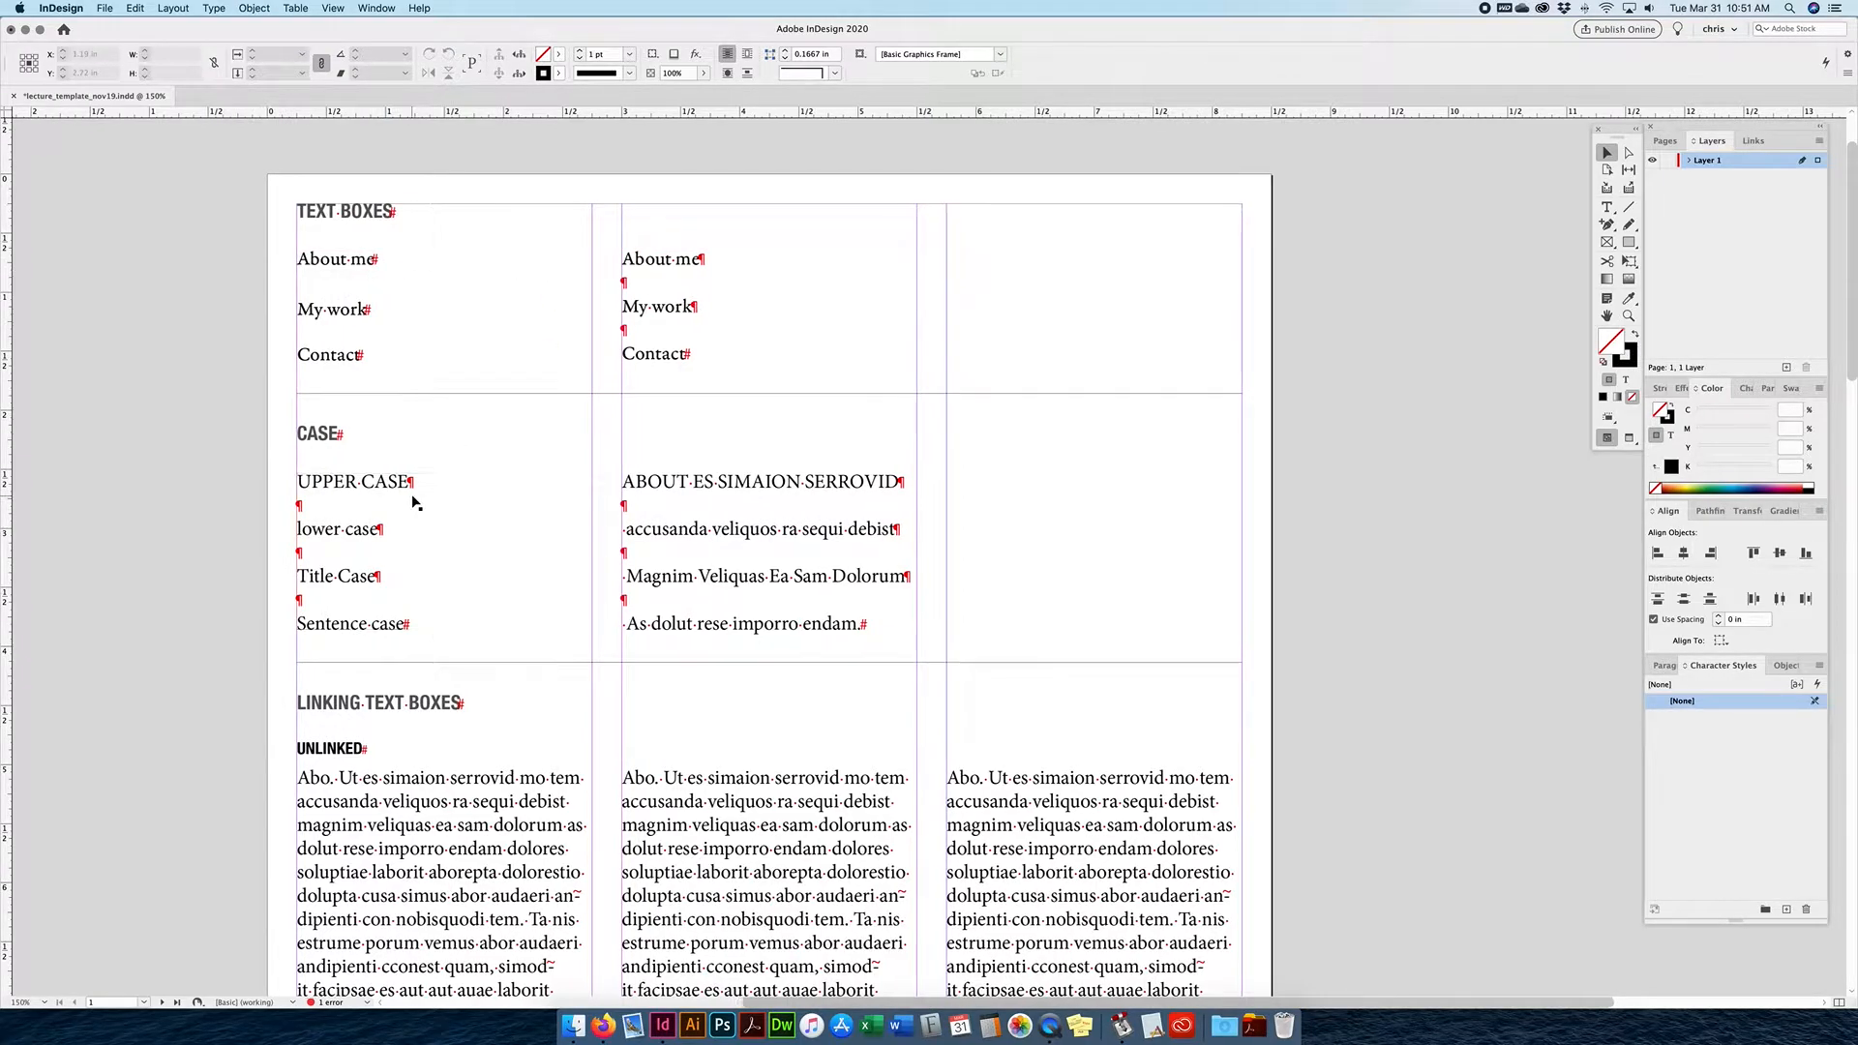
scroll(414, 502, "up", 1)
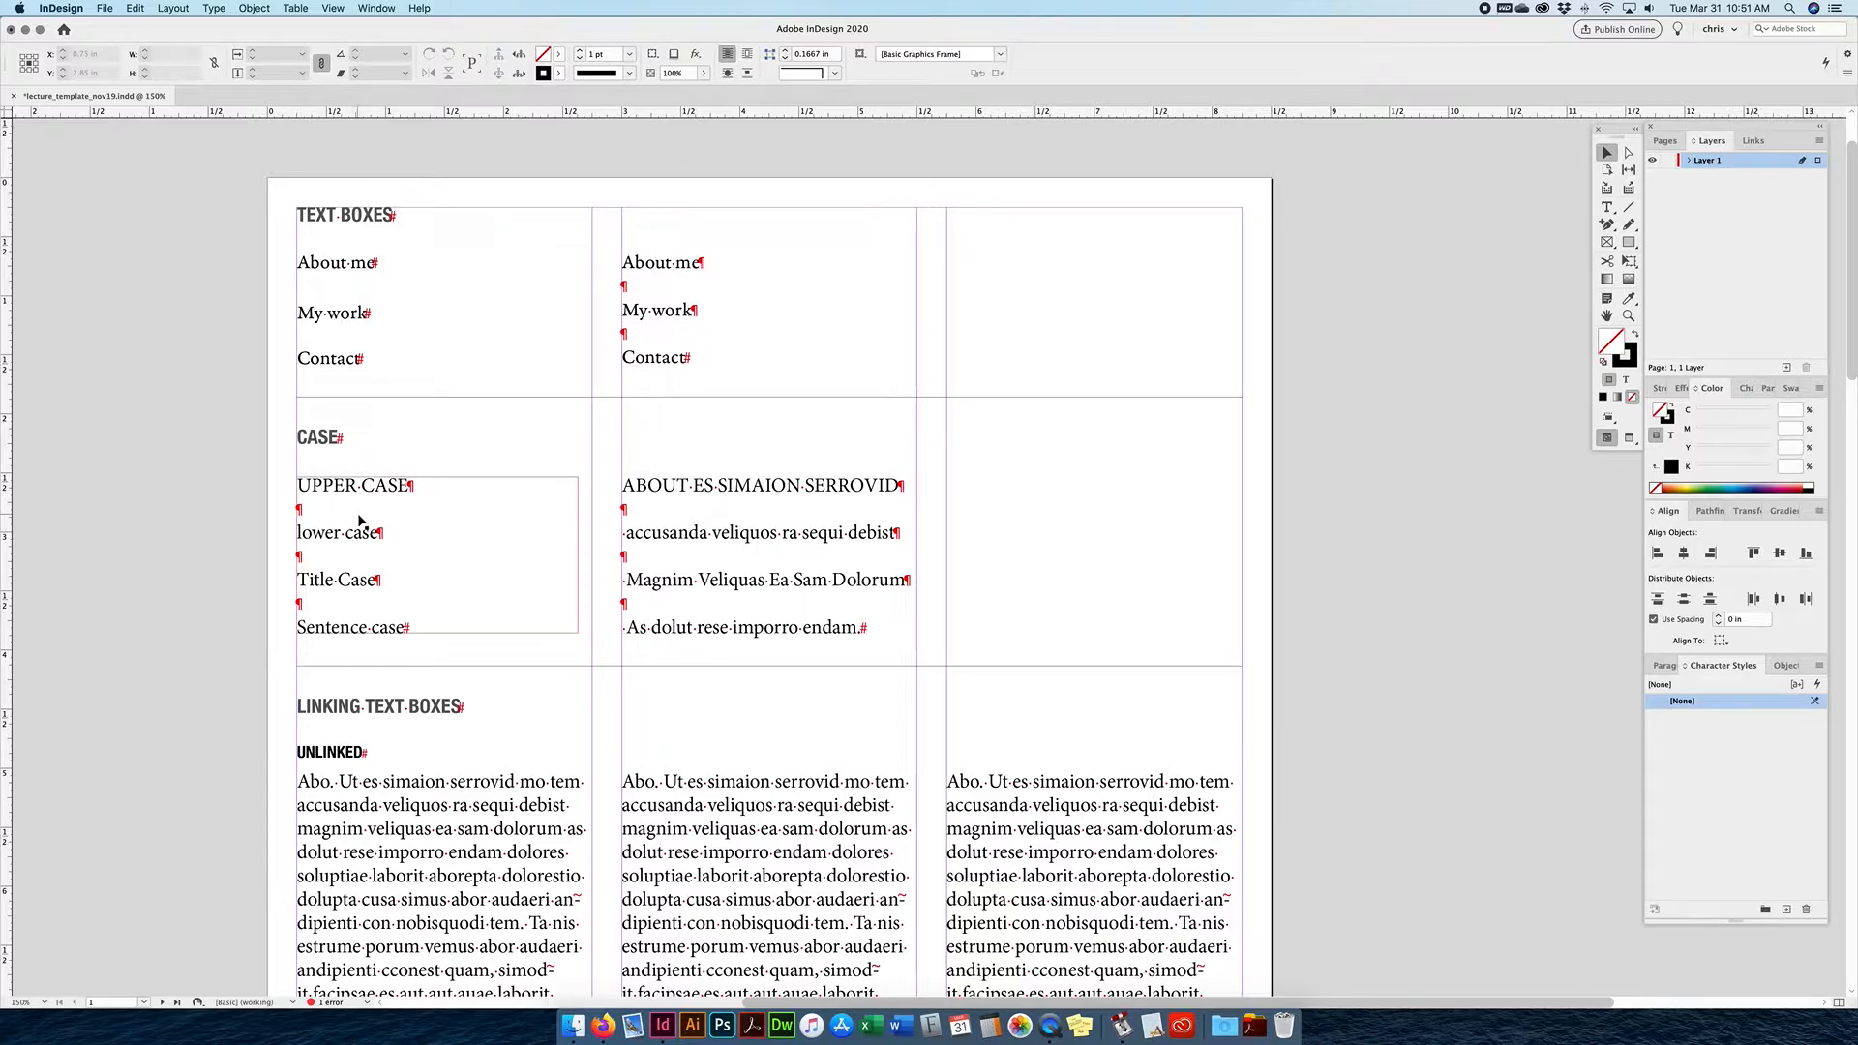
scroll(361, 560, "down", 10)
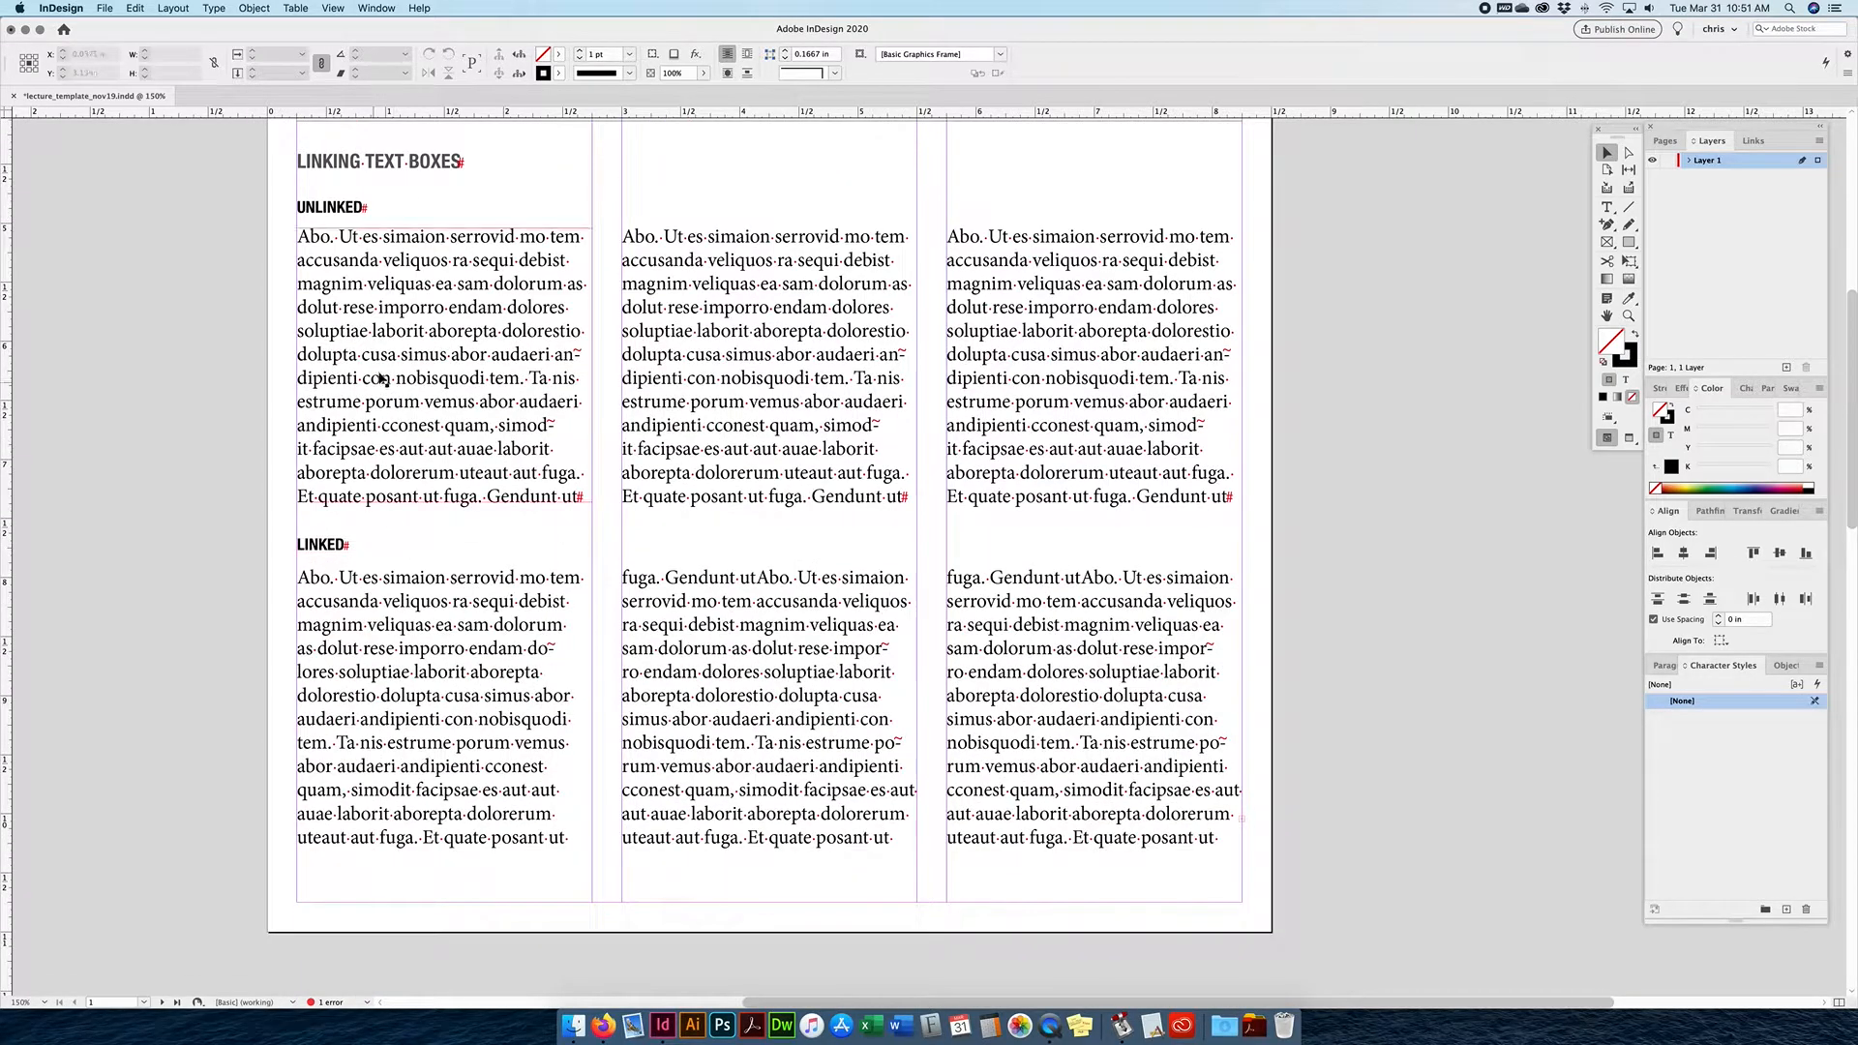
scroll(517, 417, "up", 12)
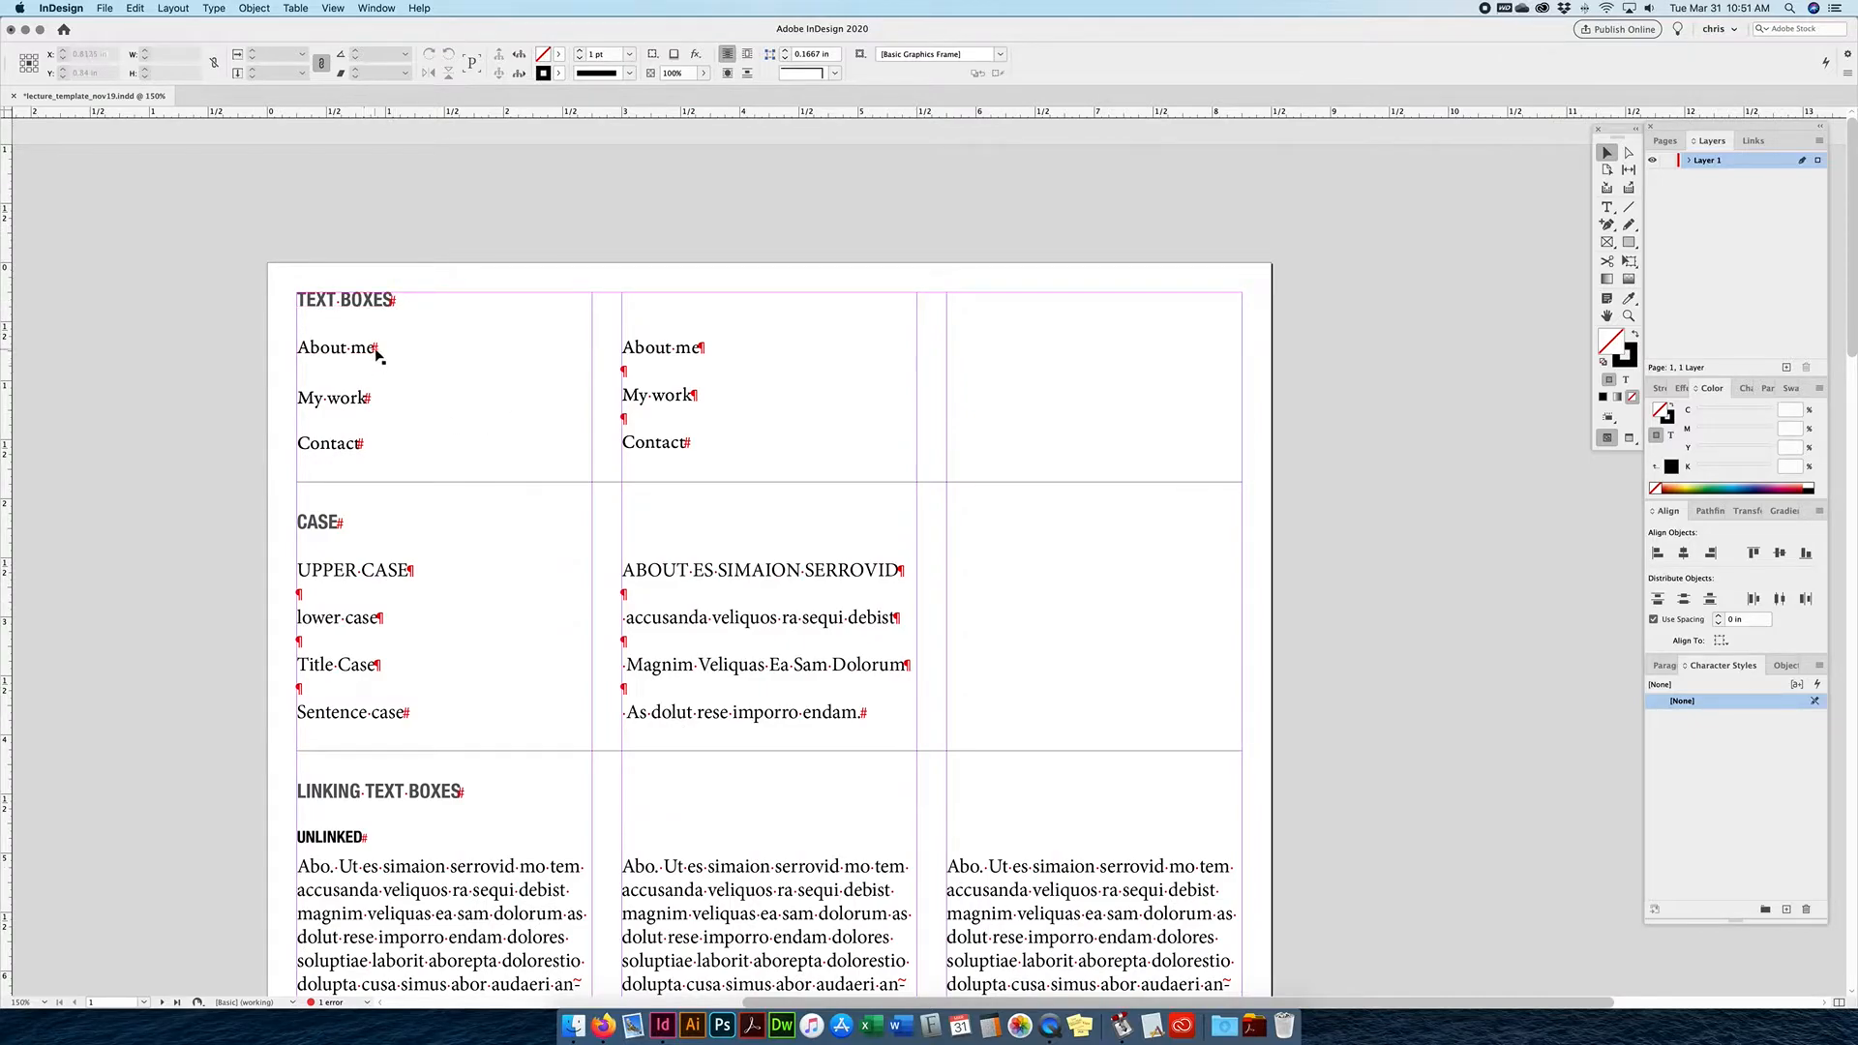
left_click(375, 629)
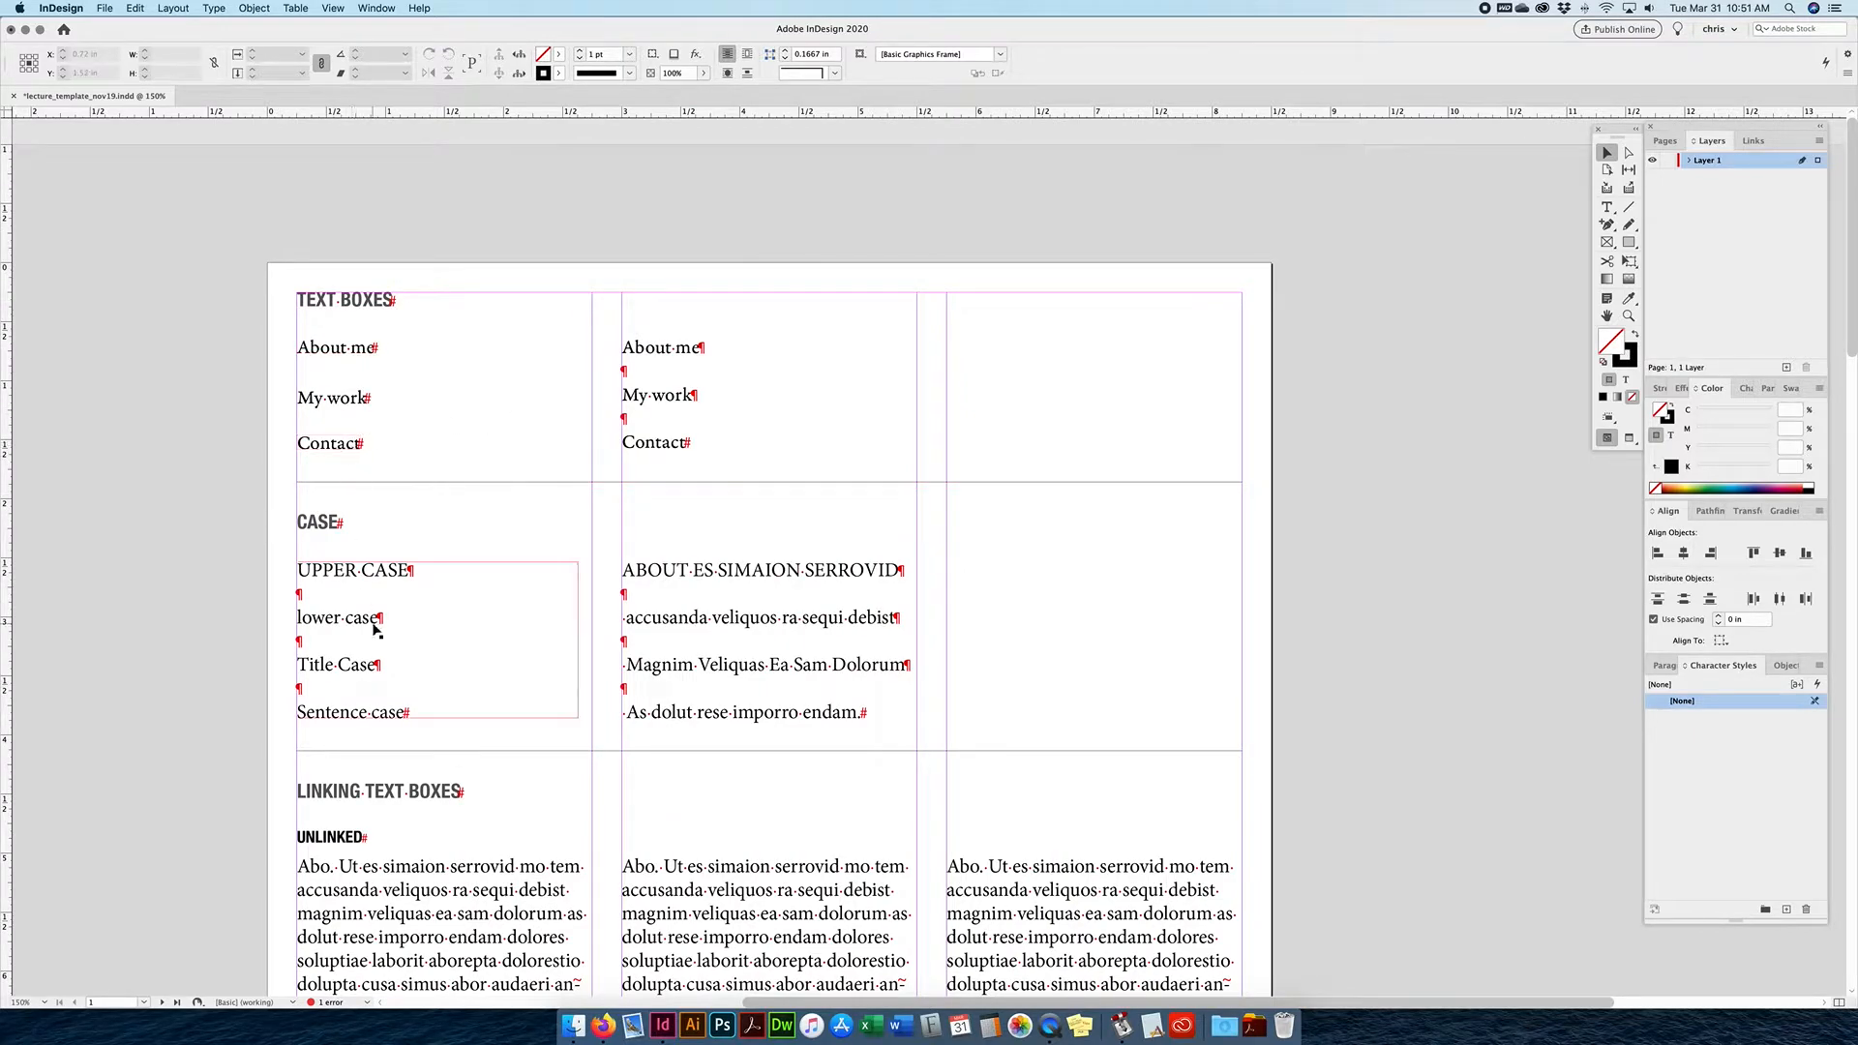
double_click(417, 583)
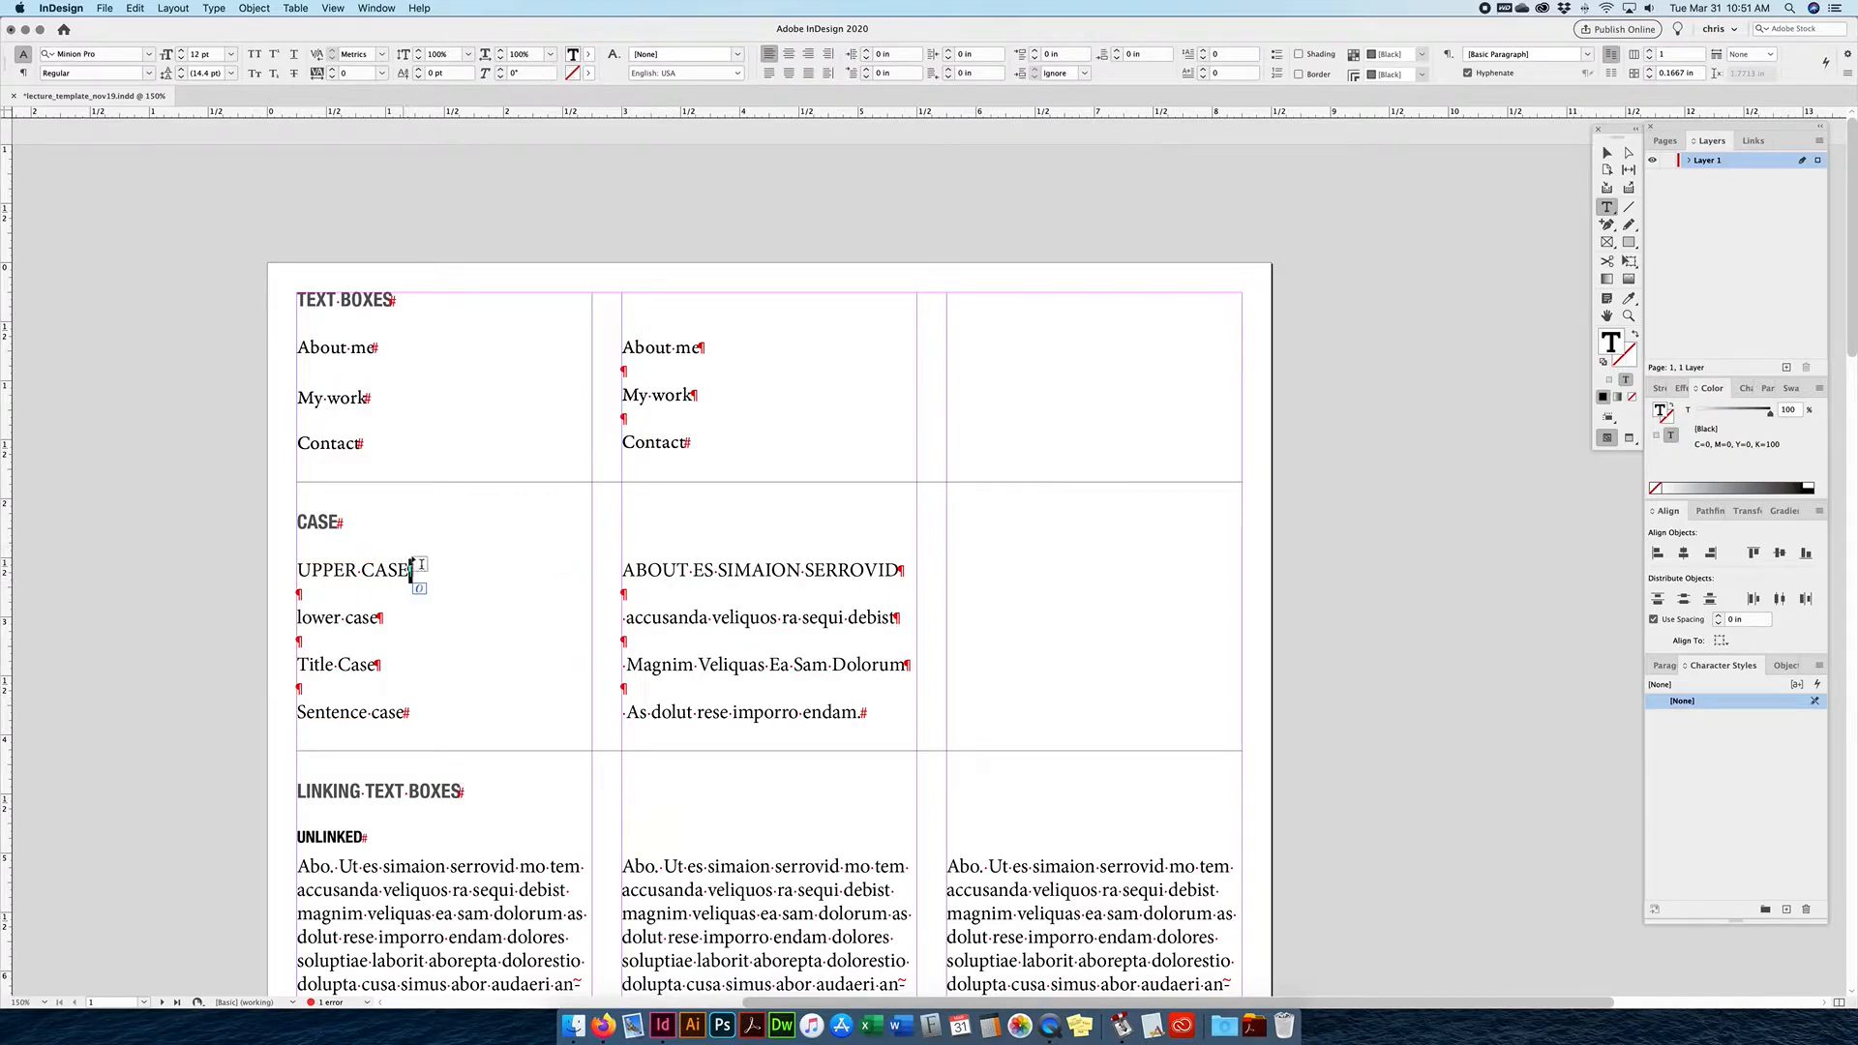
scroll(729, 651, "down", 10)
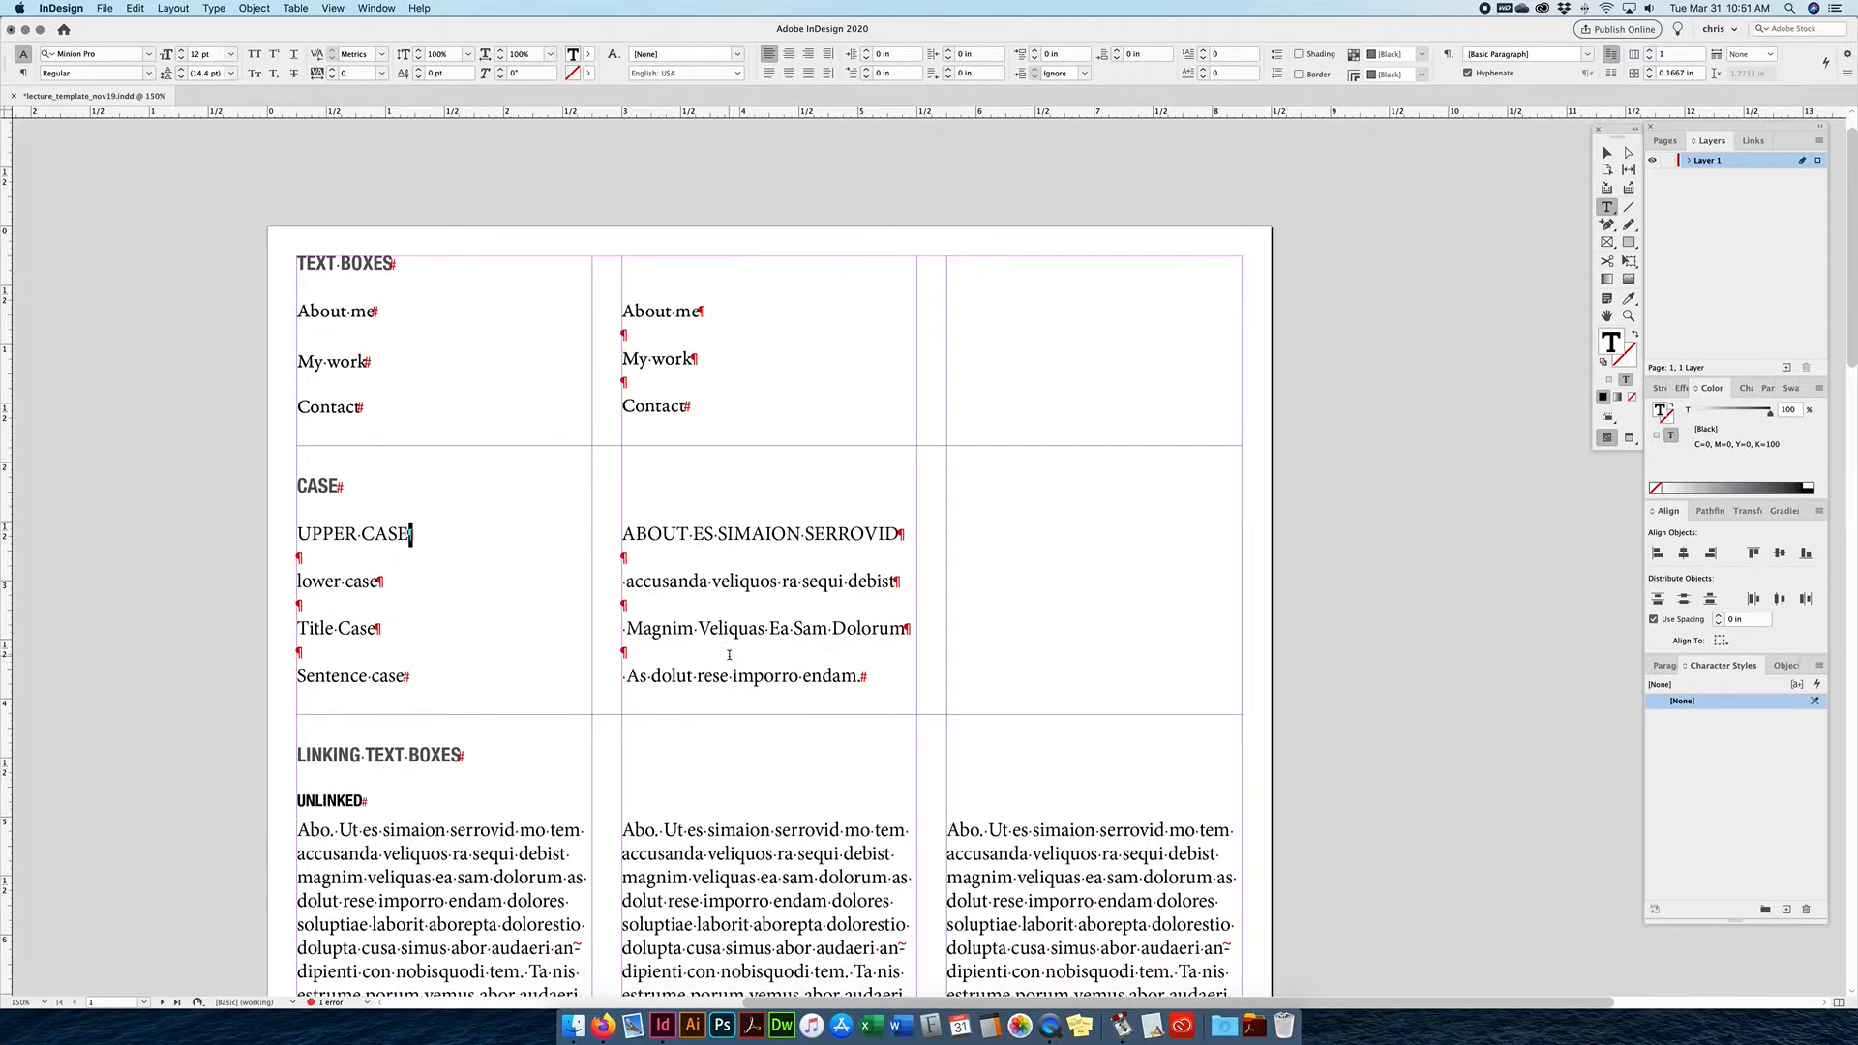
scroll(449, 435, "up", 10)
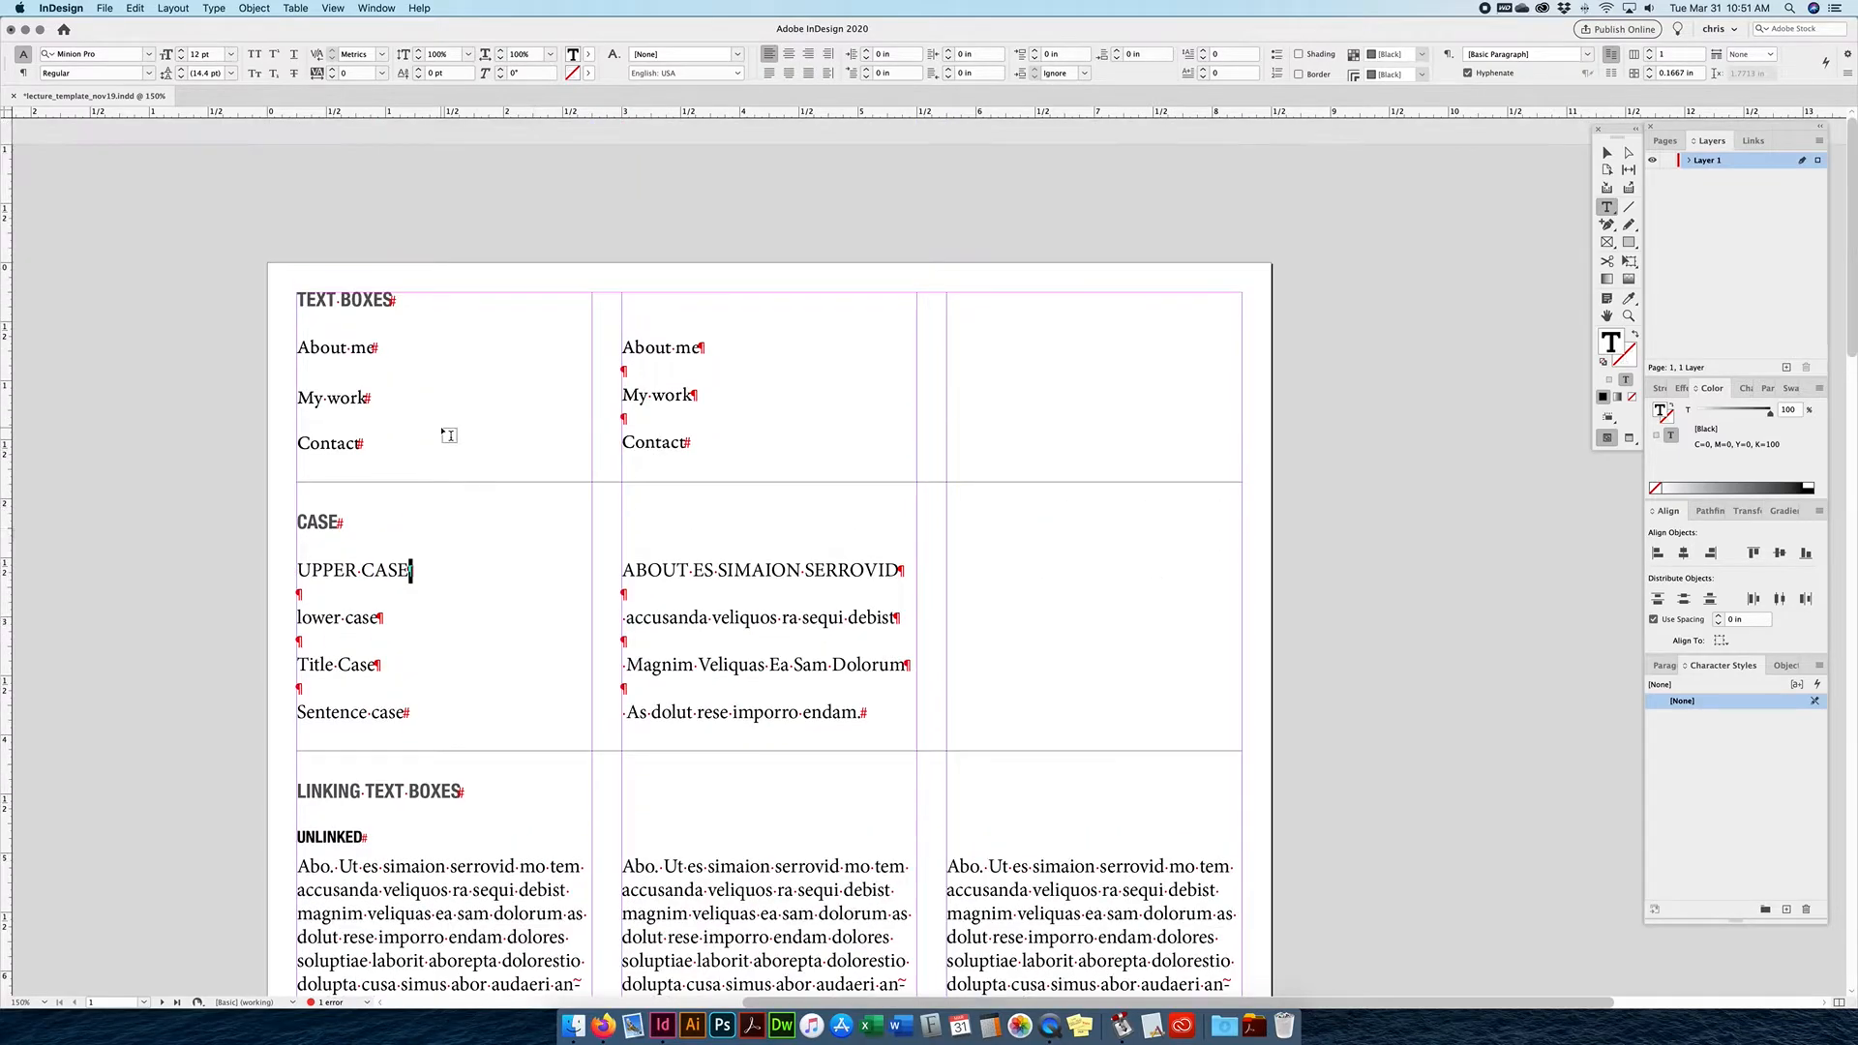
Highlight words inside the first-column About me box and the TEXT BOXES heading.
double_click(349, 348)
double_click(338, 300)
double_click(346, 348)
Select the separate About me, My work and Contact text frames one by one in the first column to compare them.
left_click(1607, 152)
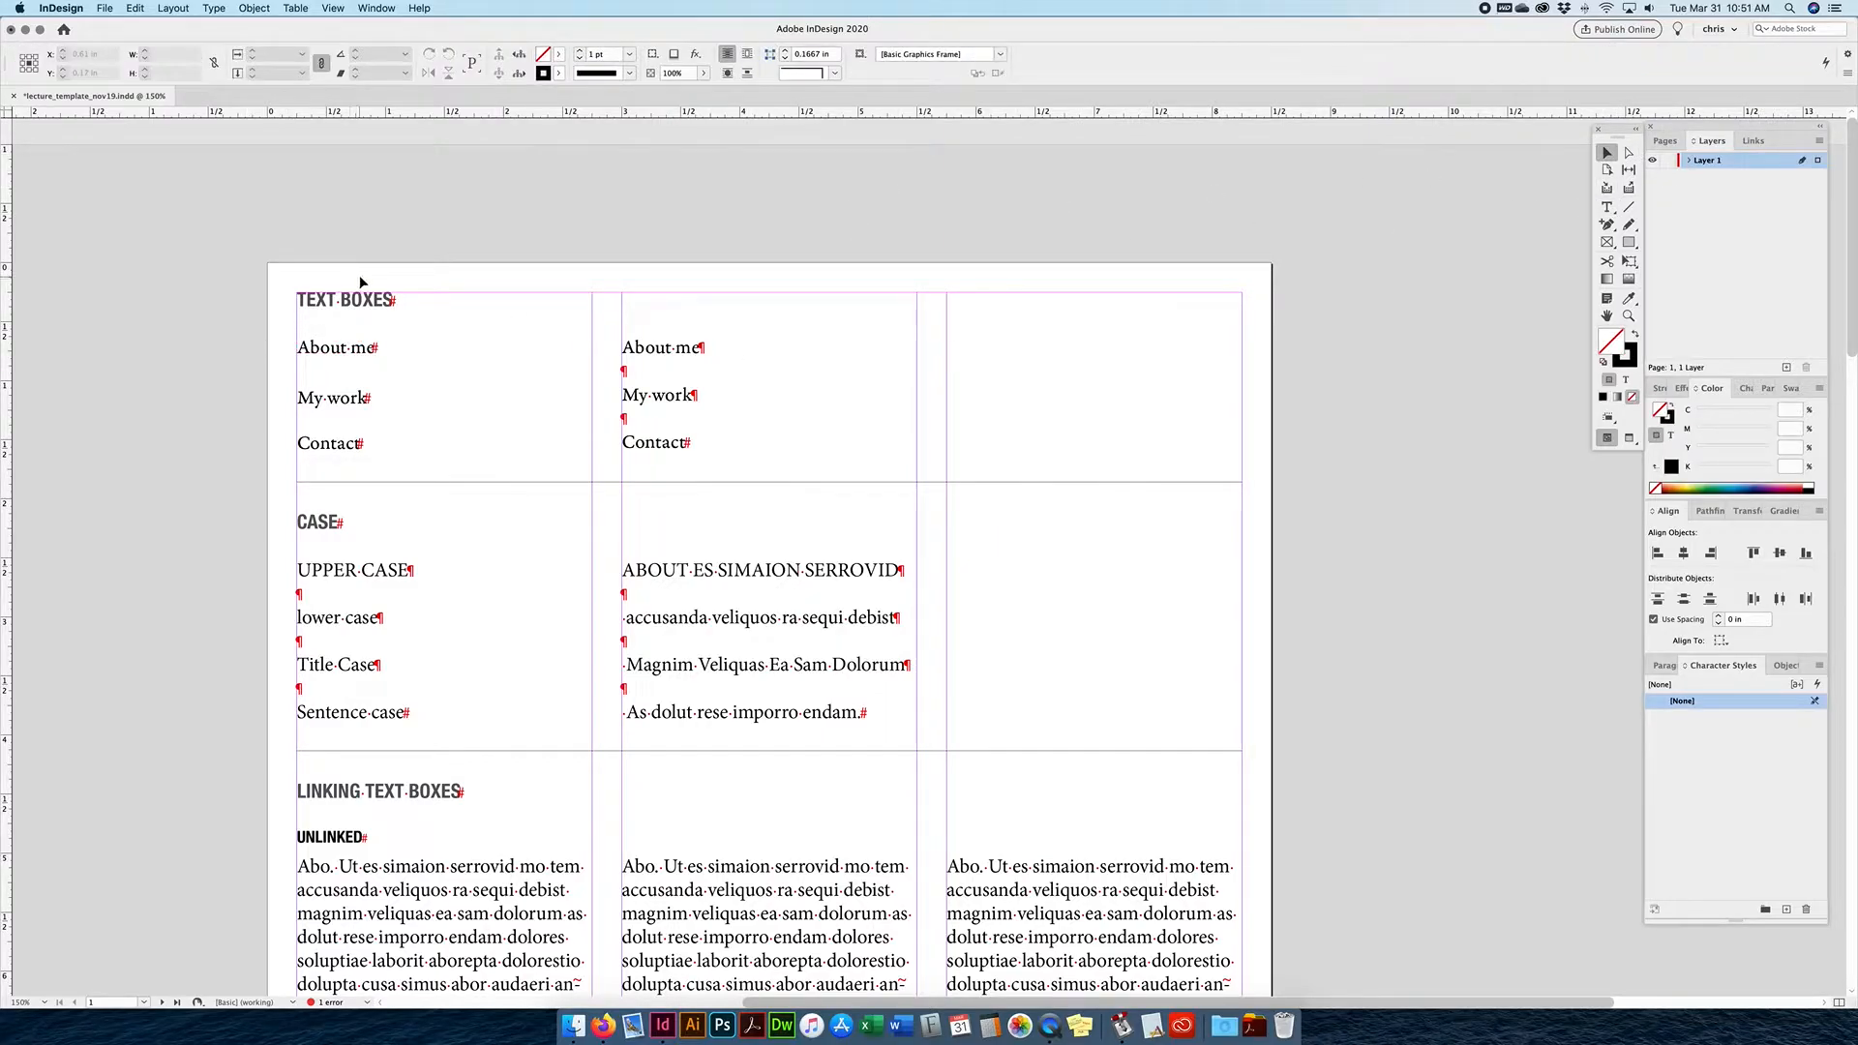
left_click(325, 354)
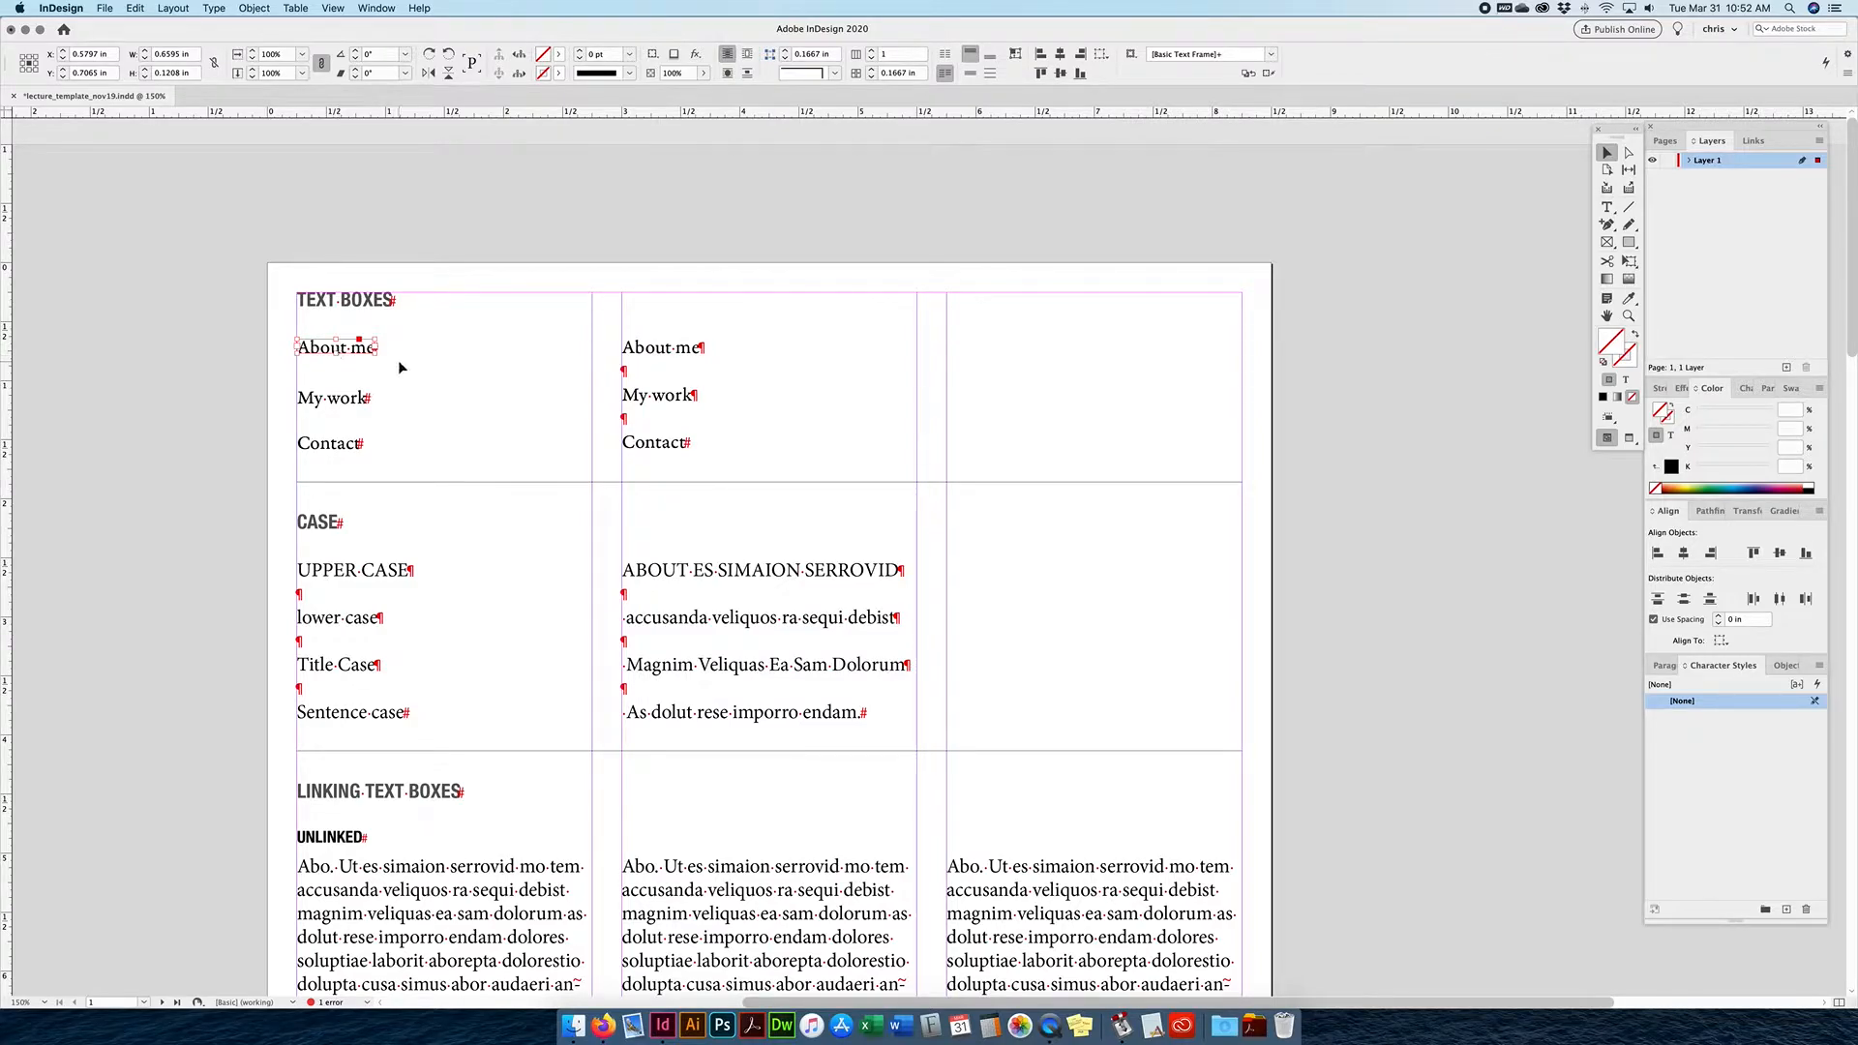
left_click(349, 397)
left_click(339, 444)
left_click(341, 399)
left_click(339, 352)
left_click(345, 397)
left_click(356, 443)
Highlight the About me text and the My work text separately within their own boxes in the first column.
left_click(342, 349)
double_click(342, 348)
triple_click(342, 346)
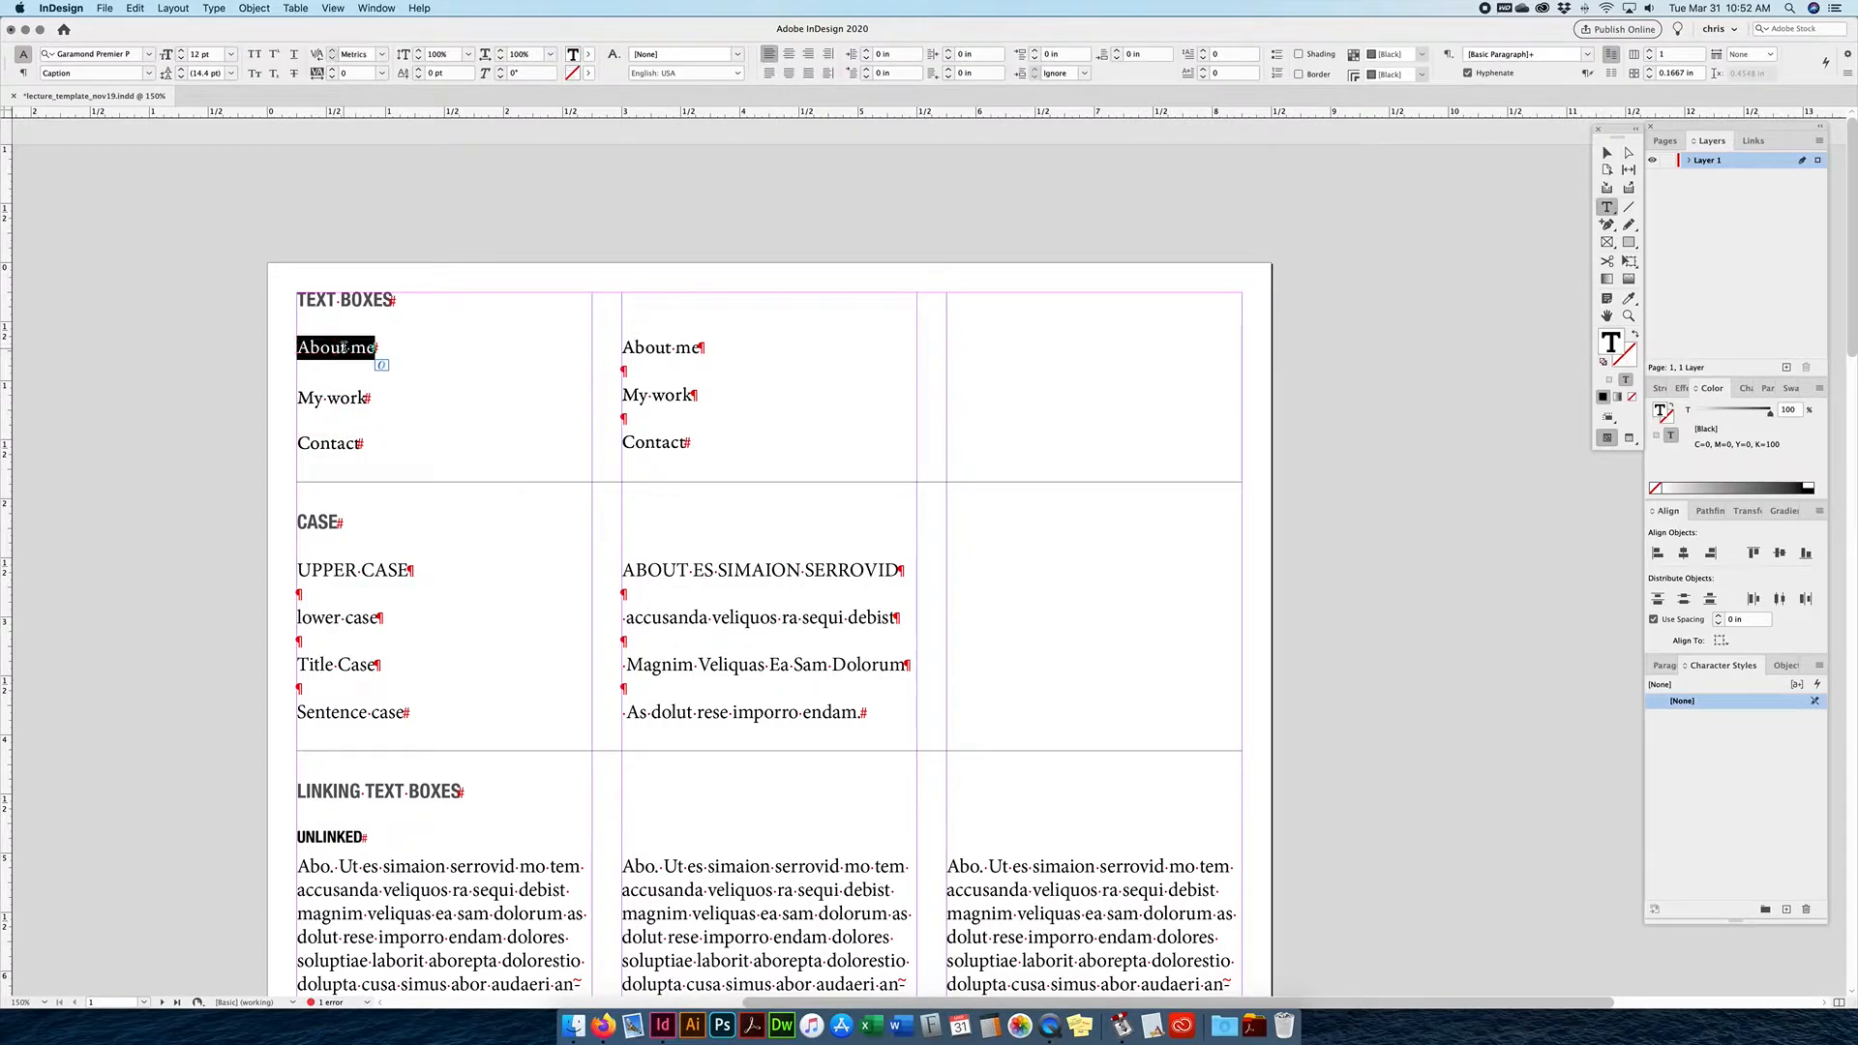
mouse_move(341, 347)
left_mouse_down()
mouse_move(298, 348)
mouse_move(374, 348)
left_mouse_up()
left_click(385, 351)
left_click_drag(297, 398, 365, 398)
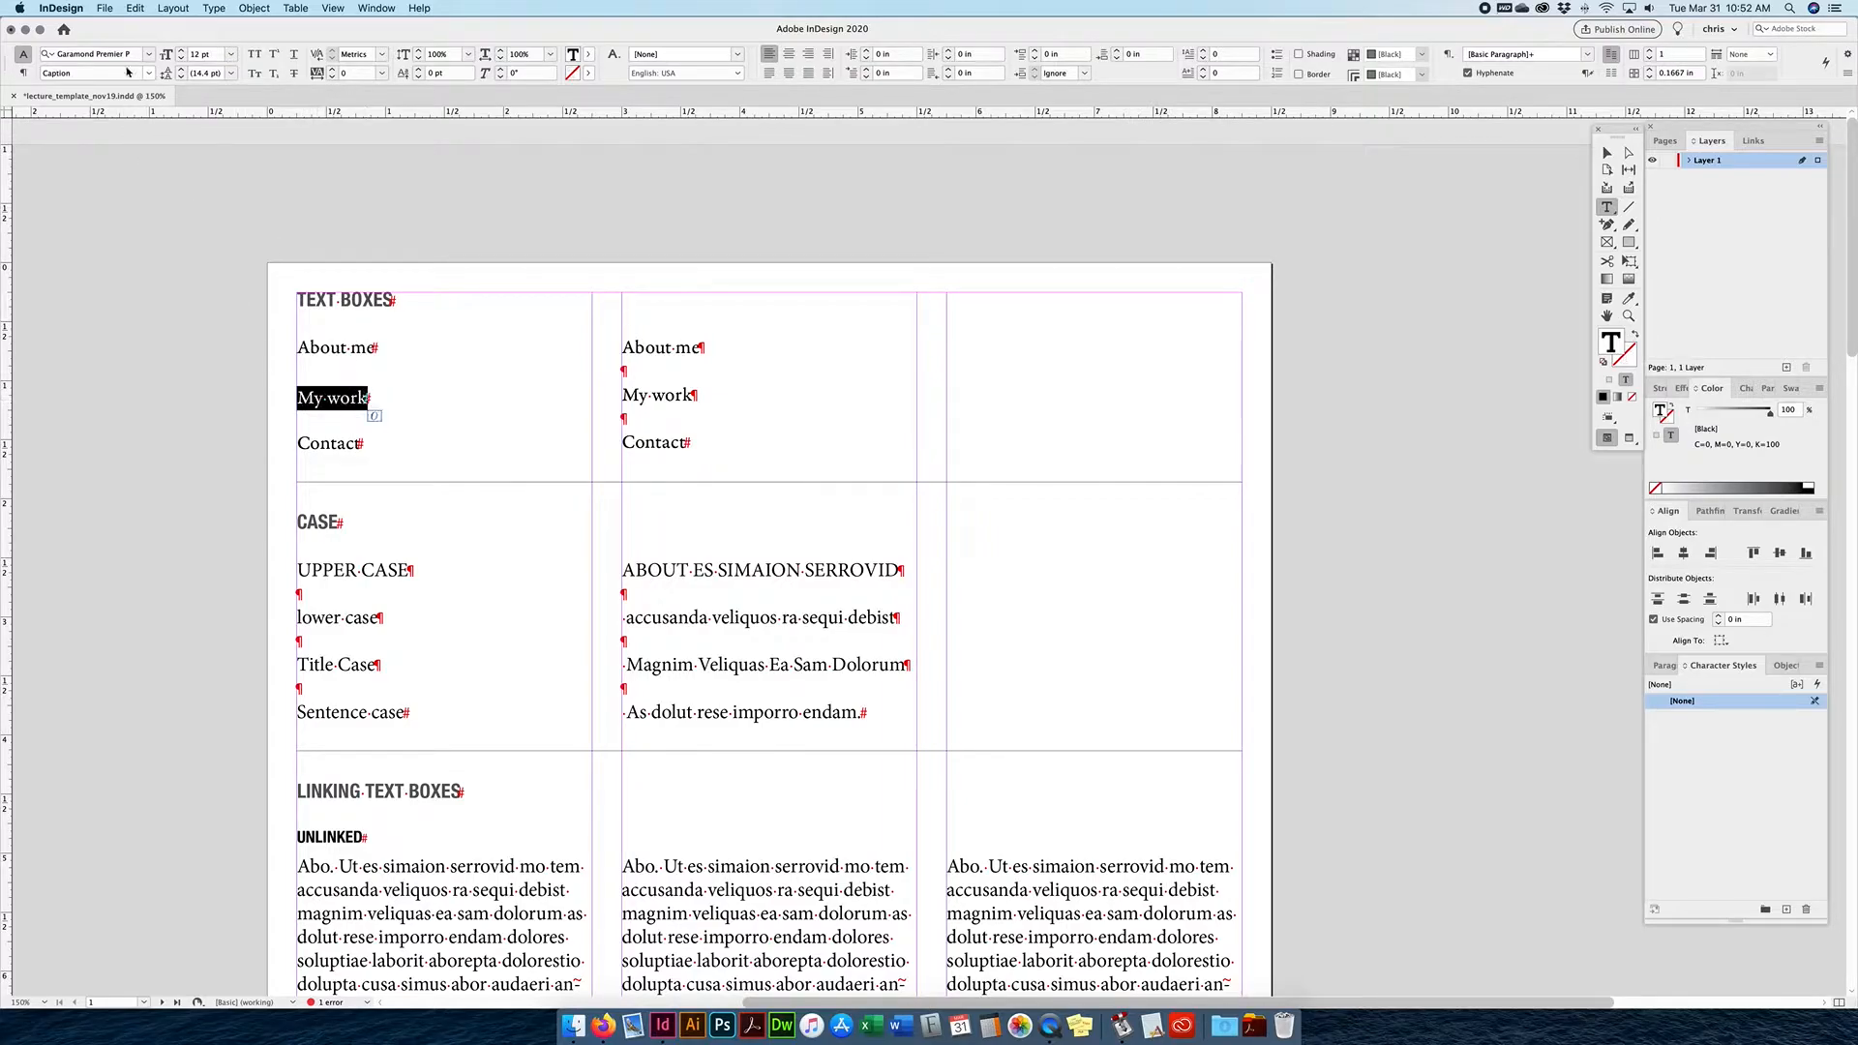
Compare the TEXT BOXES frames in both columns and highlight all text in the second column's combined About me, My work and Contact frame.
left_click(646, 402)
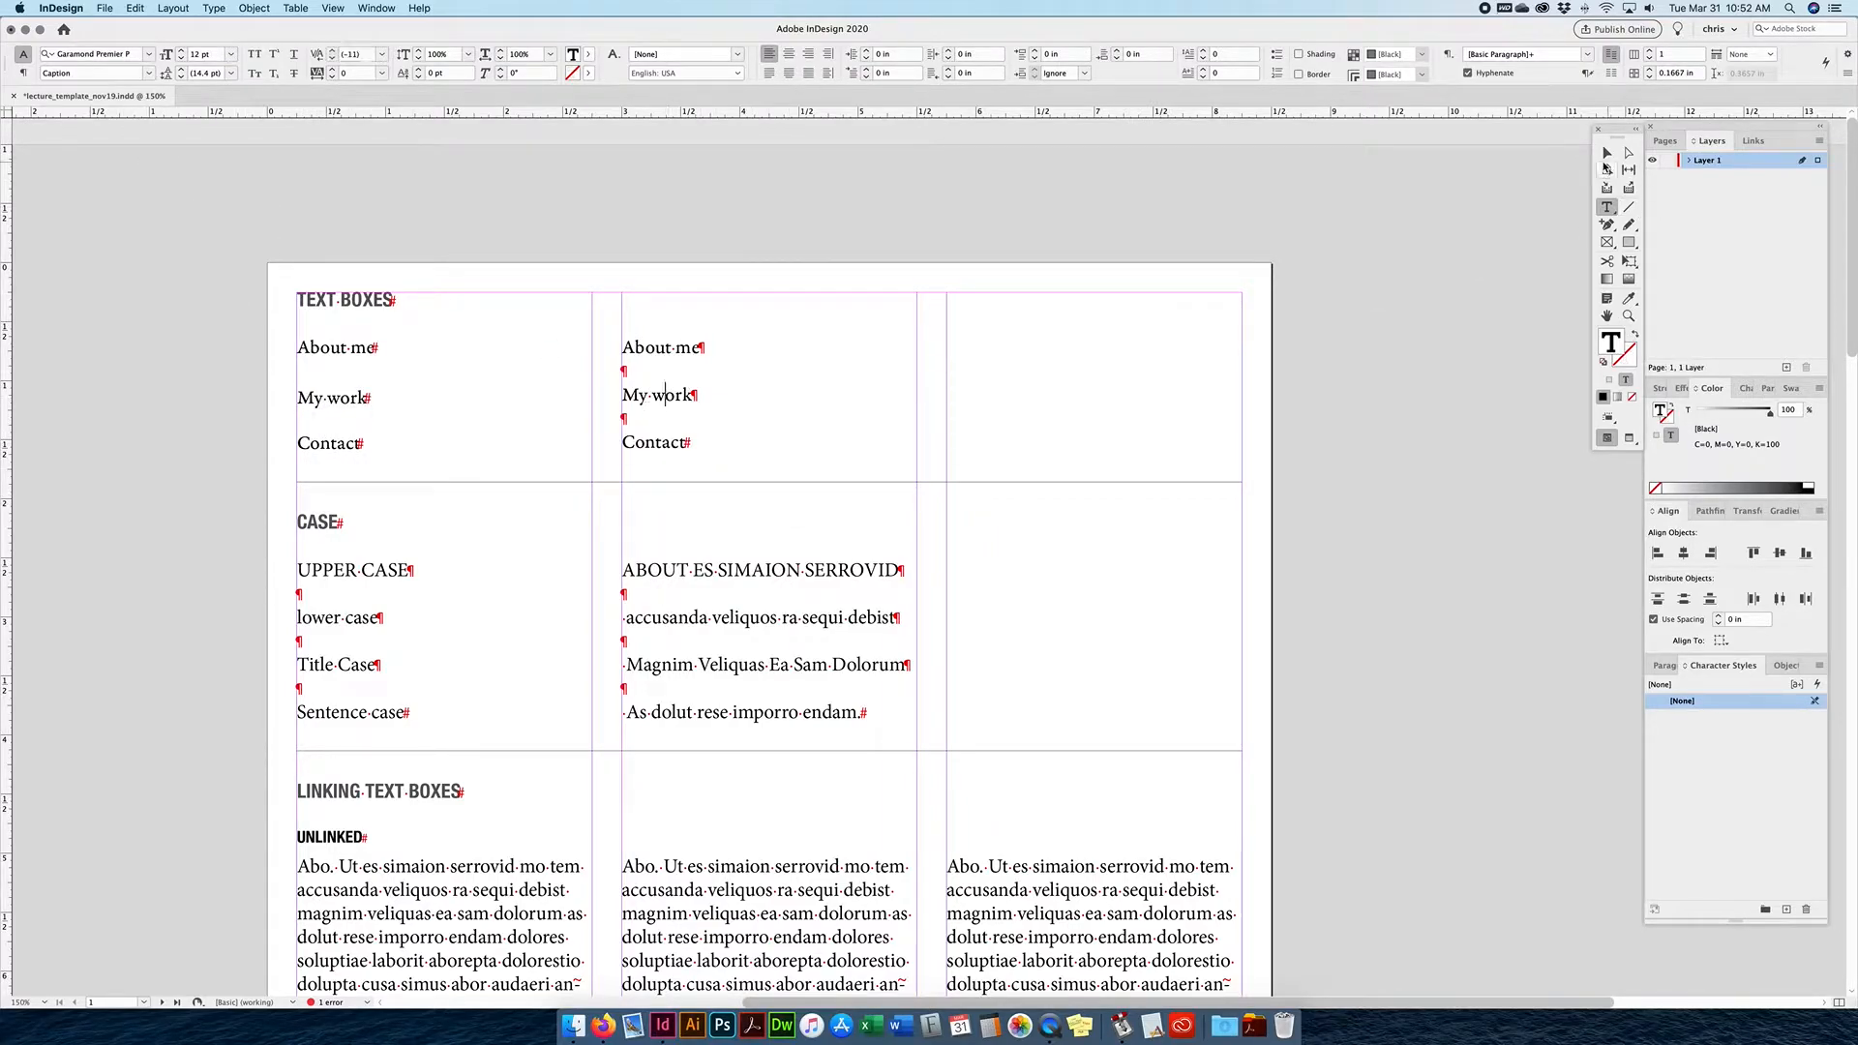
key("Escape")
left_click_drag(935, 348, 441, 444)
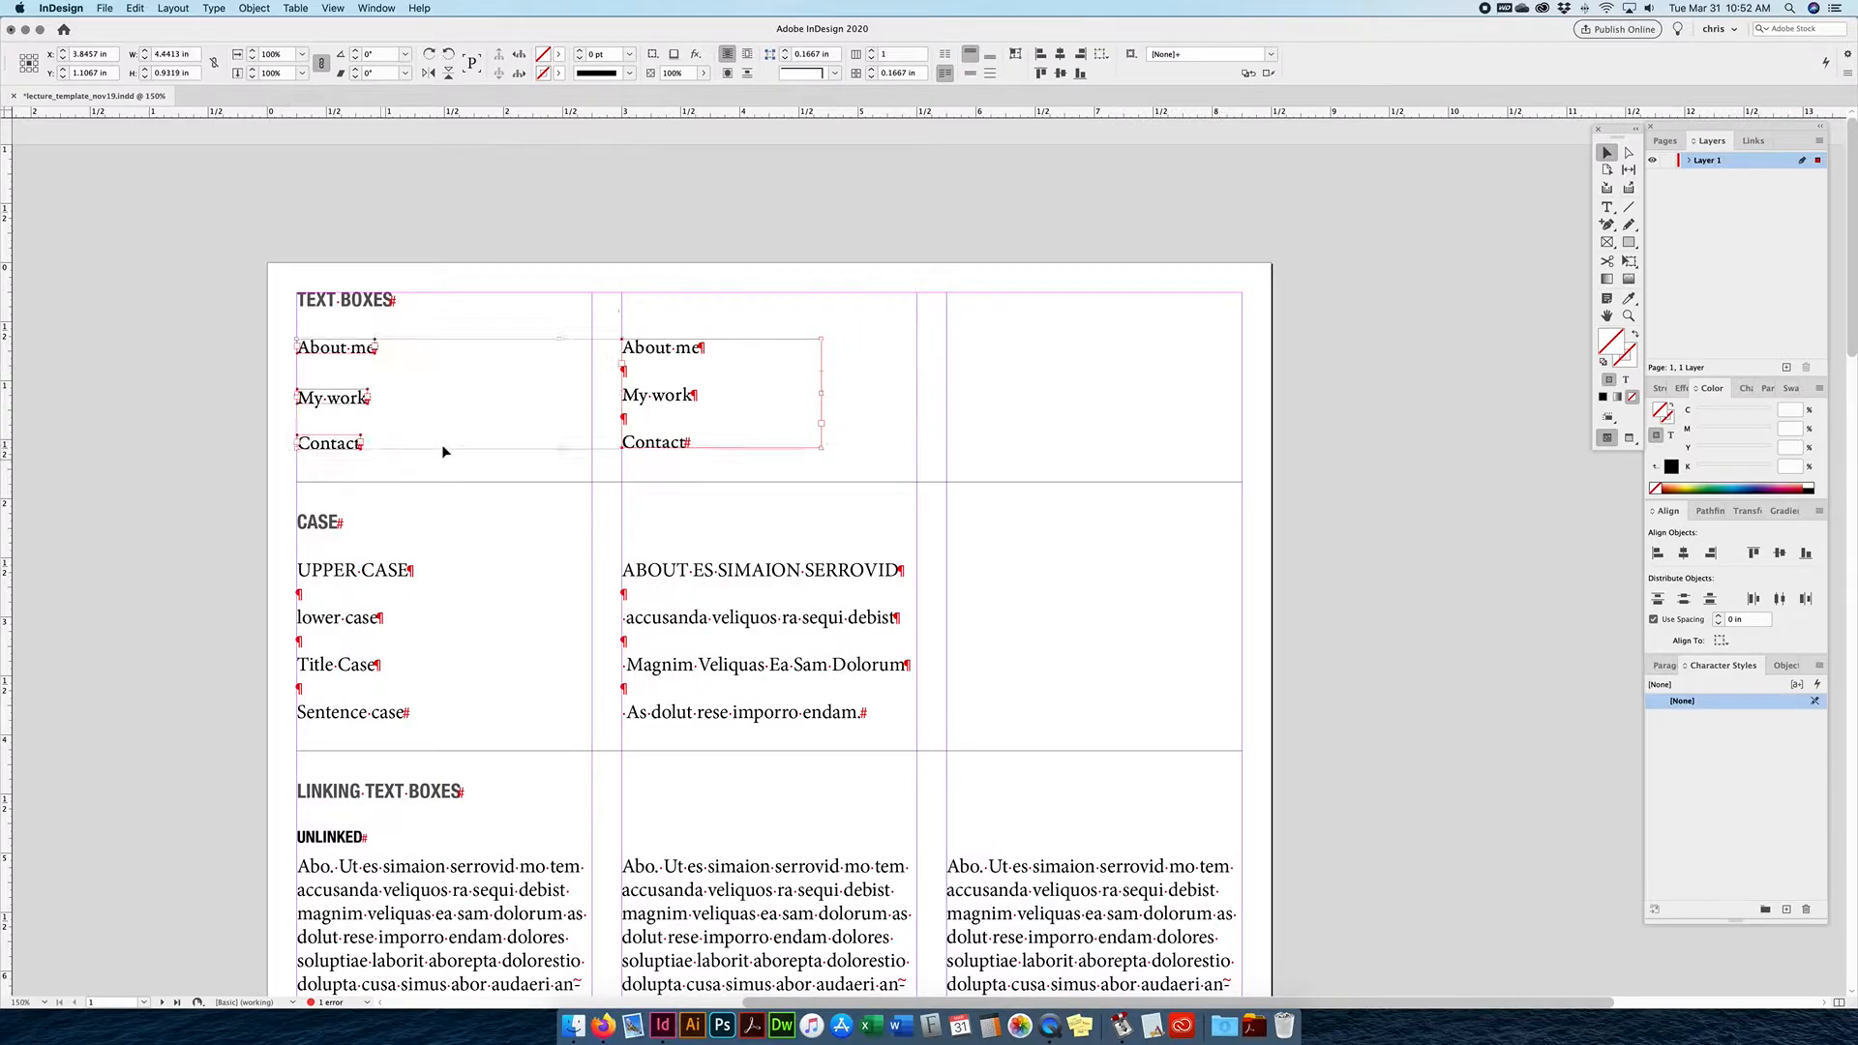
double_click(703, 396)
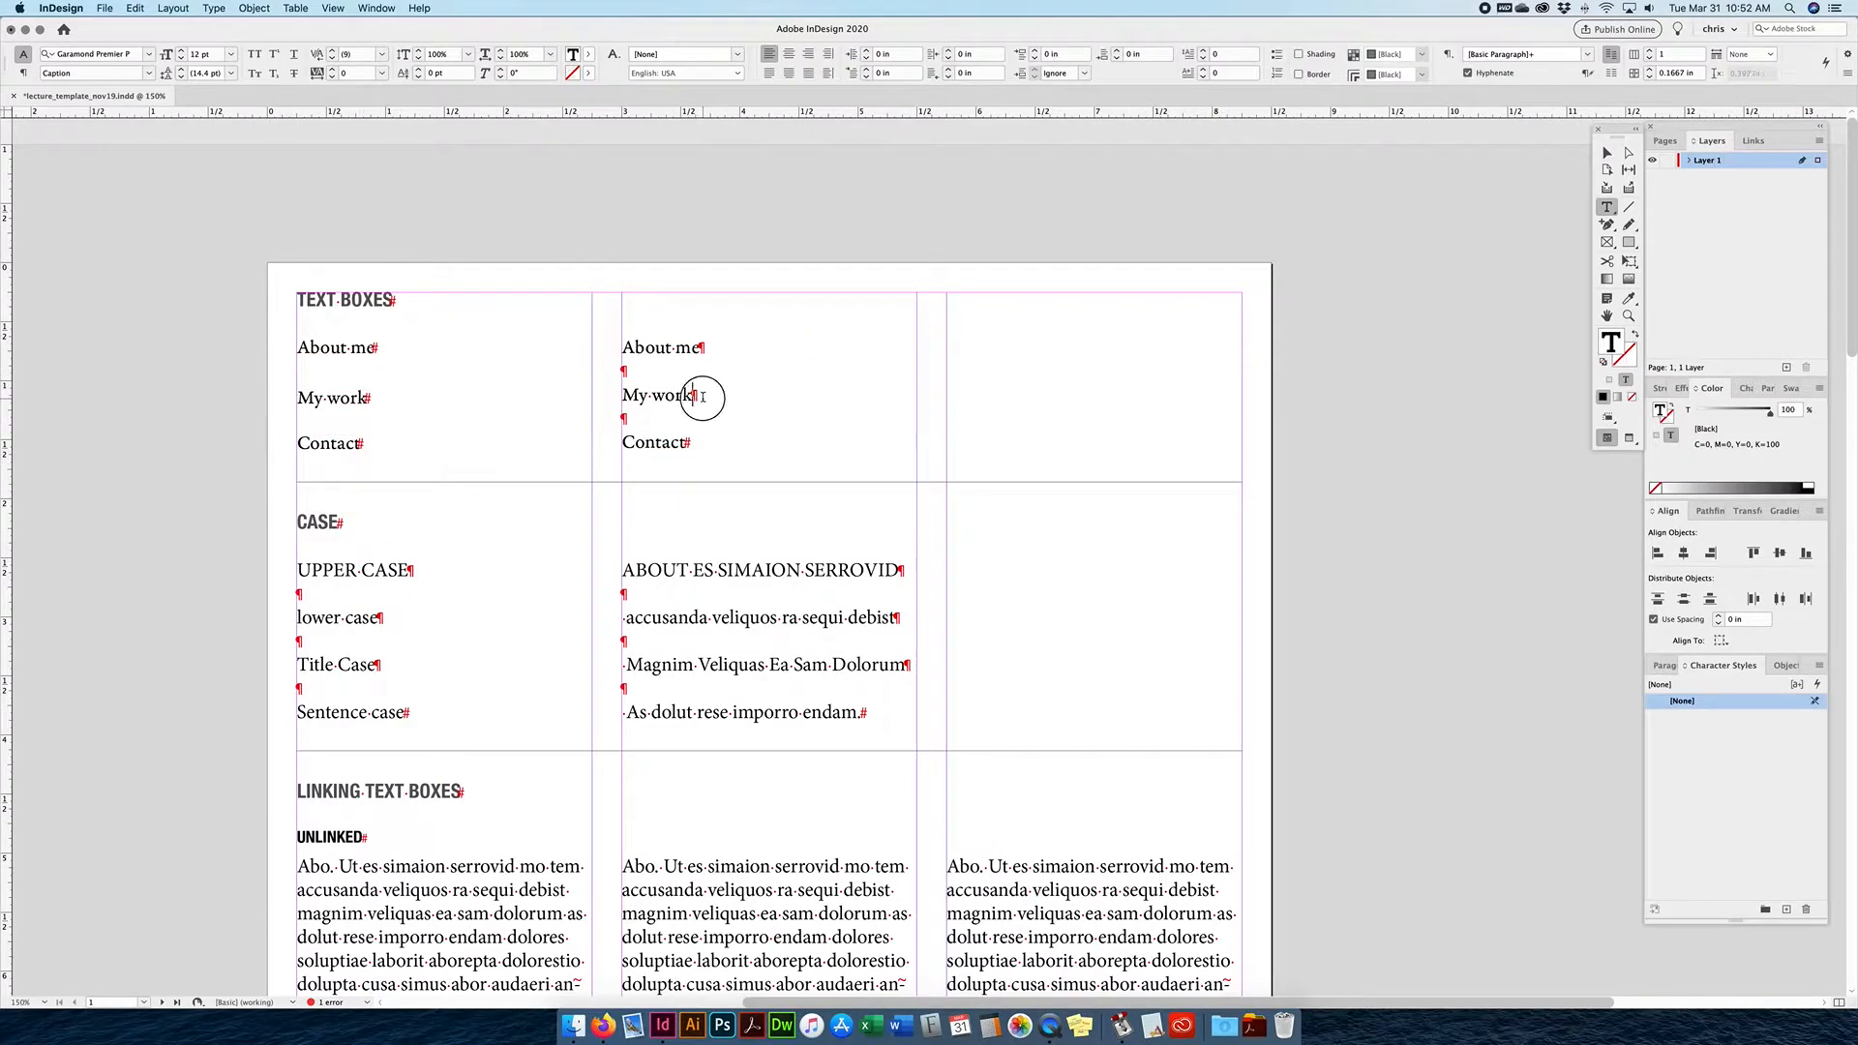
key("super+a")
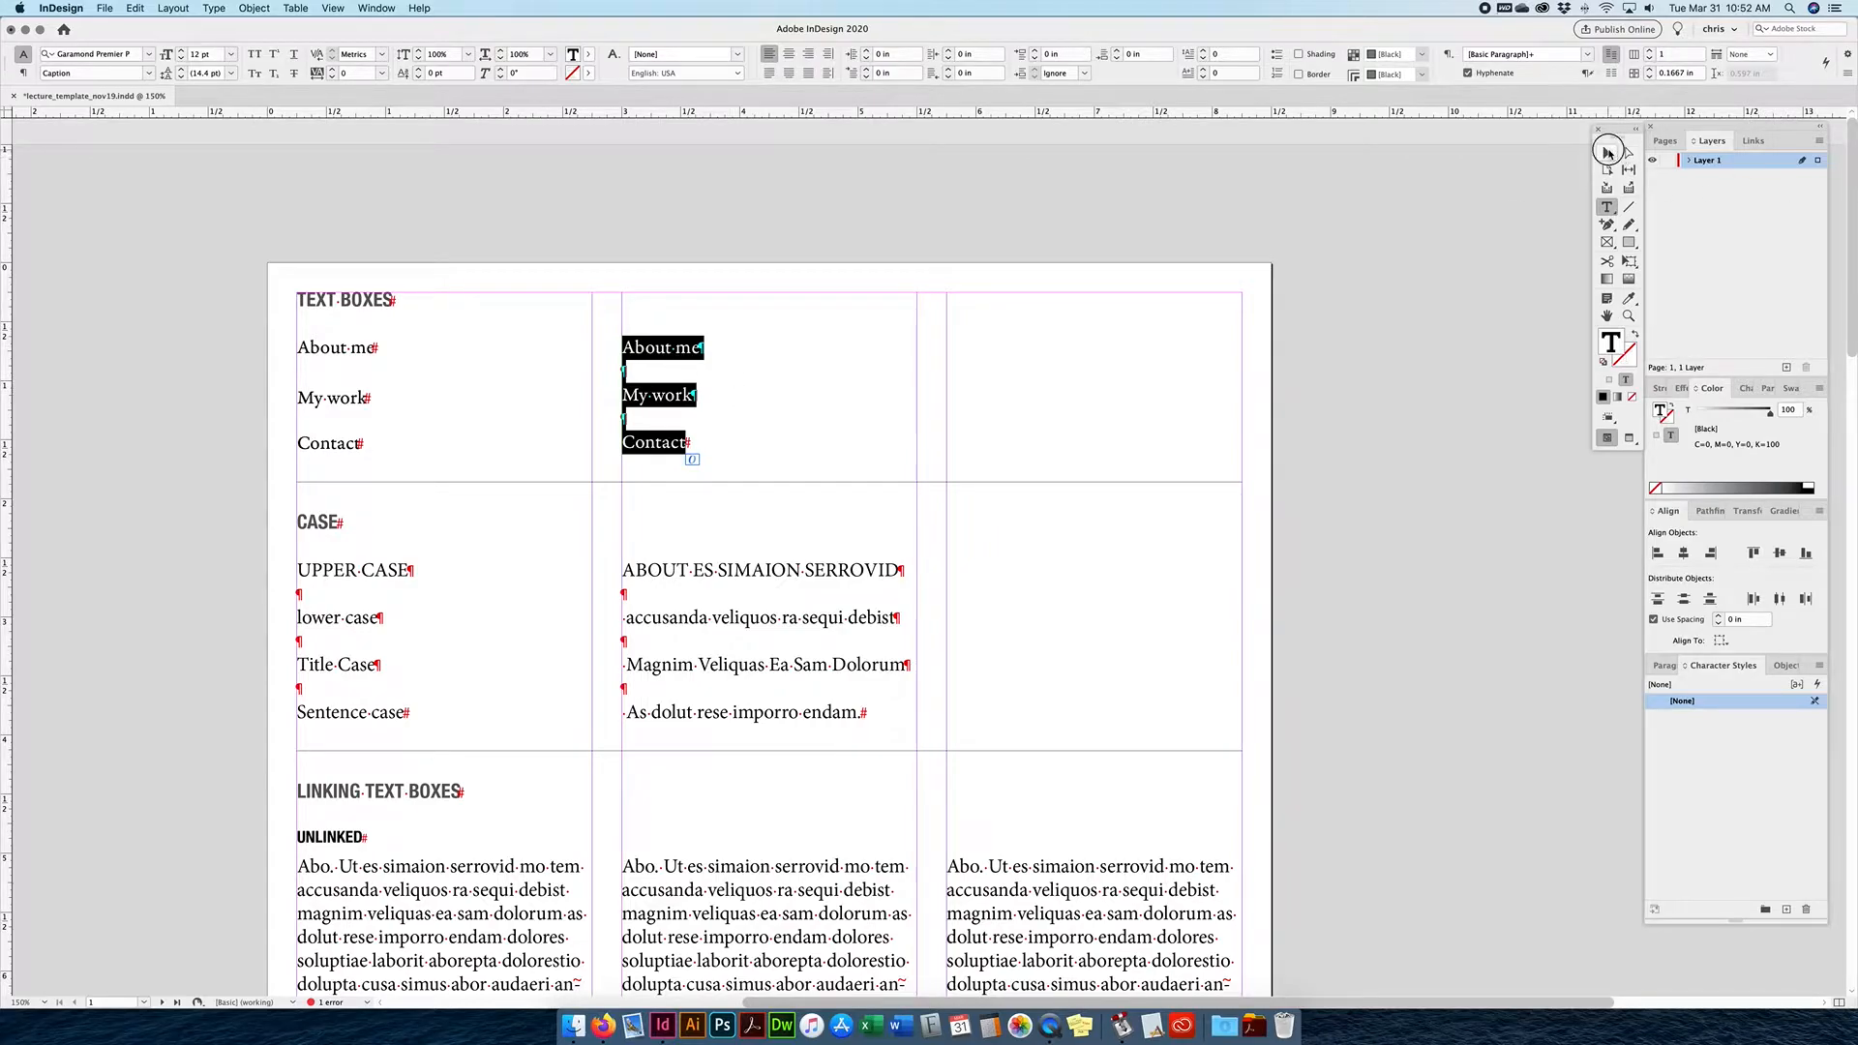
key("Escape")
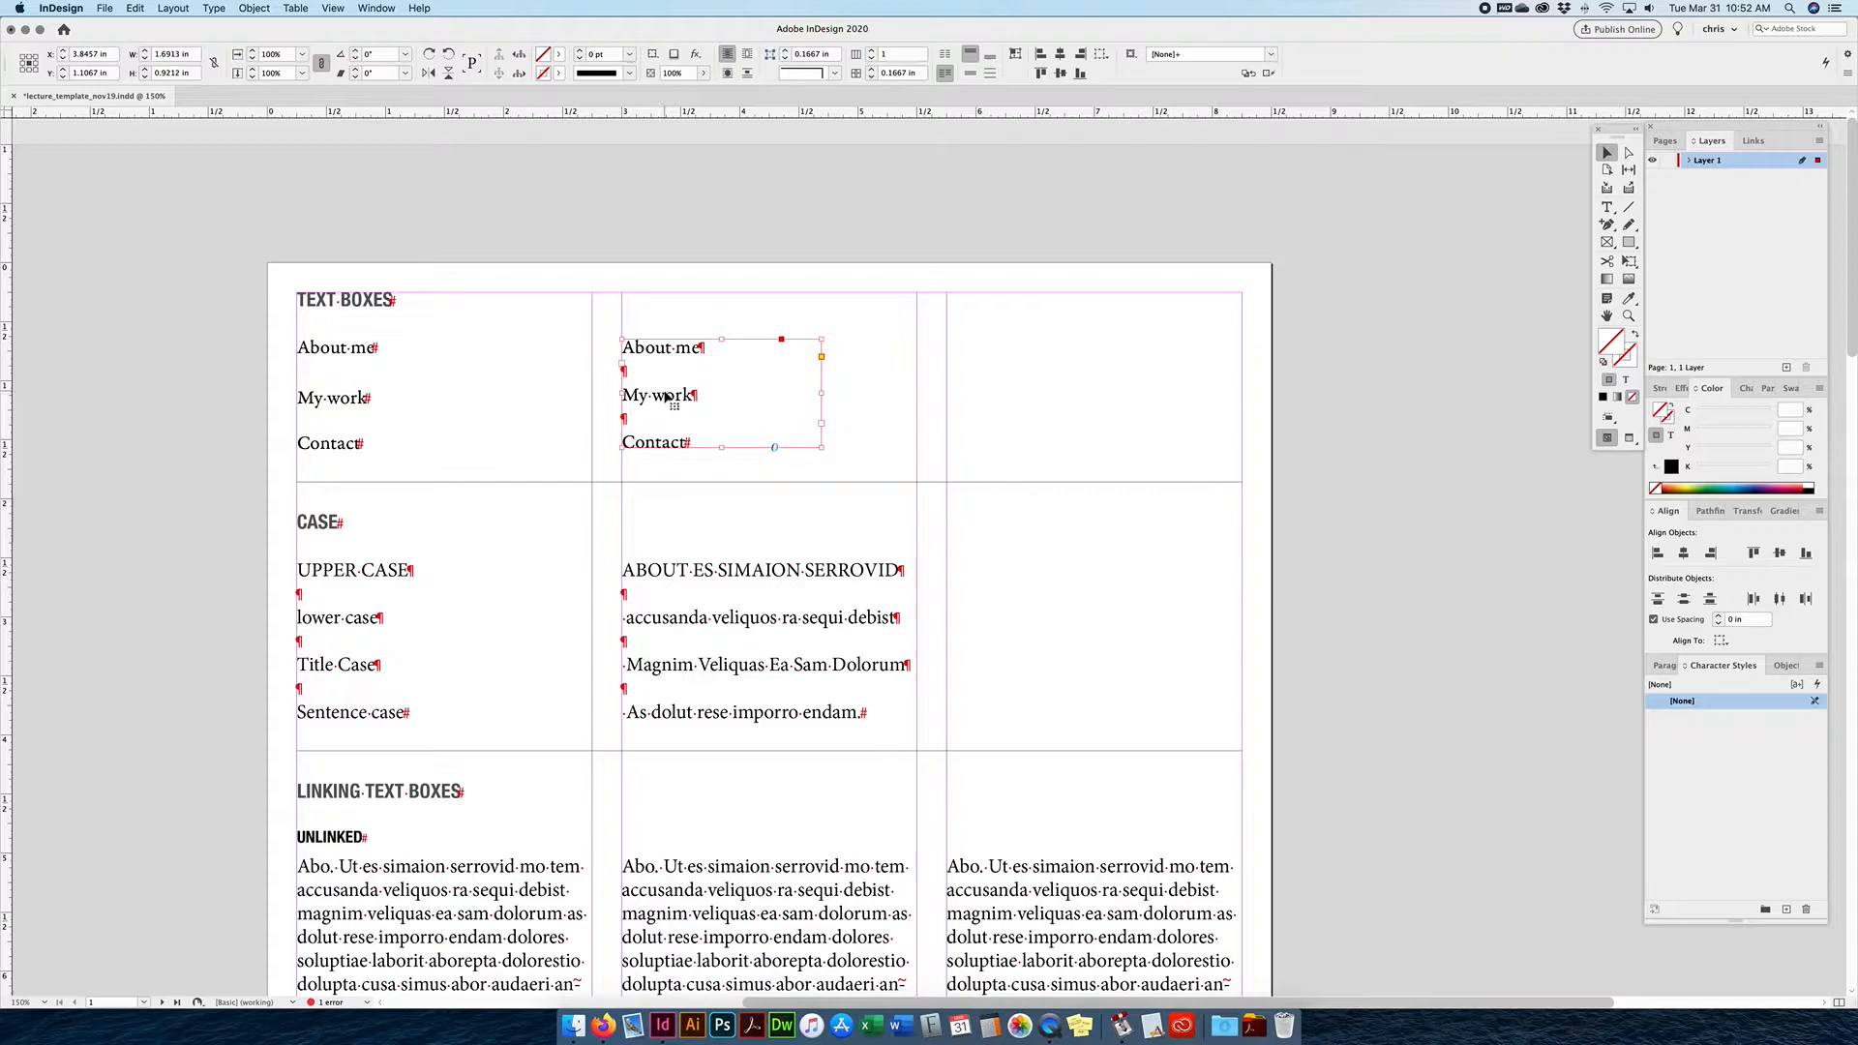
Examine the CASE section, highlighting the UPPER CASE label and its sample line in the second column.
scroll(716, 357, "down", 2)
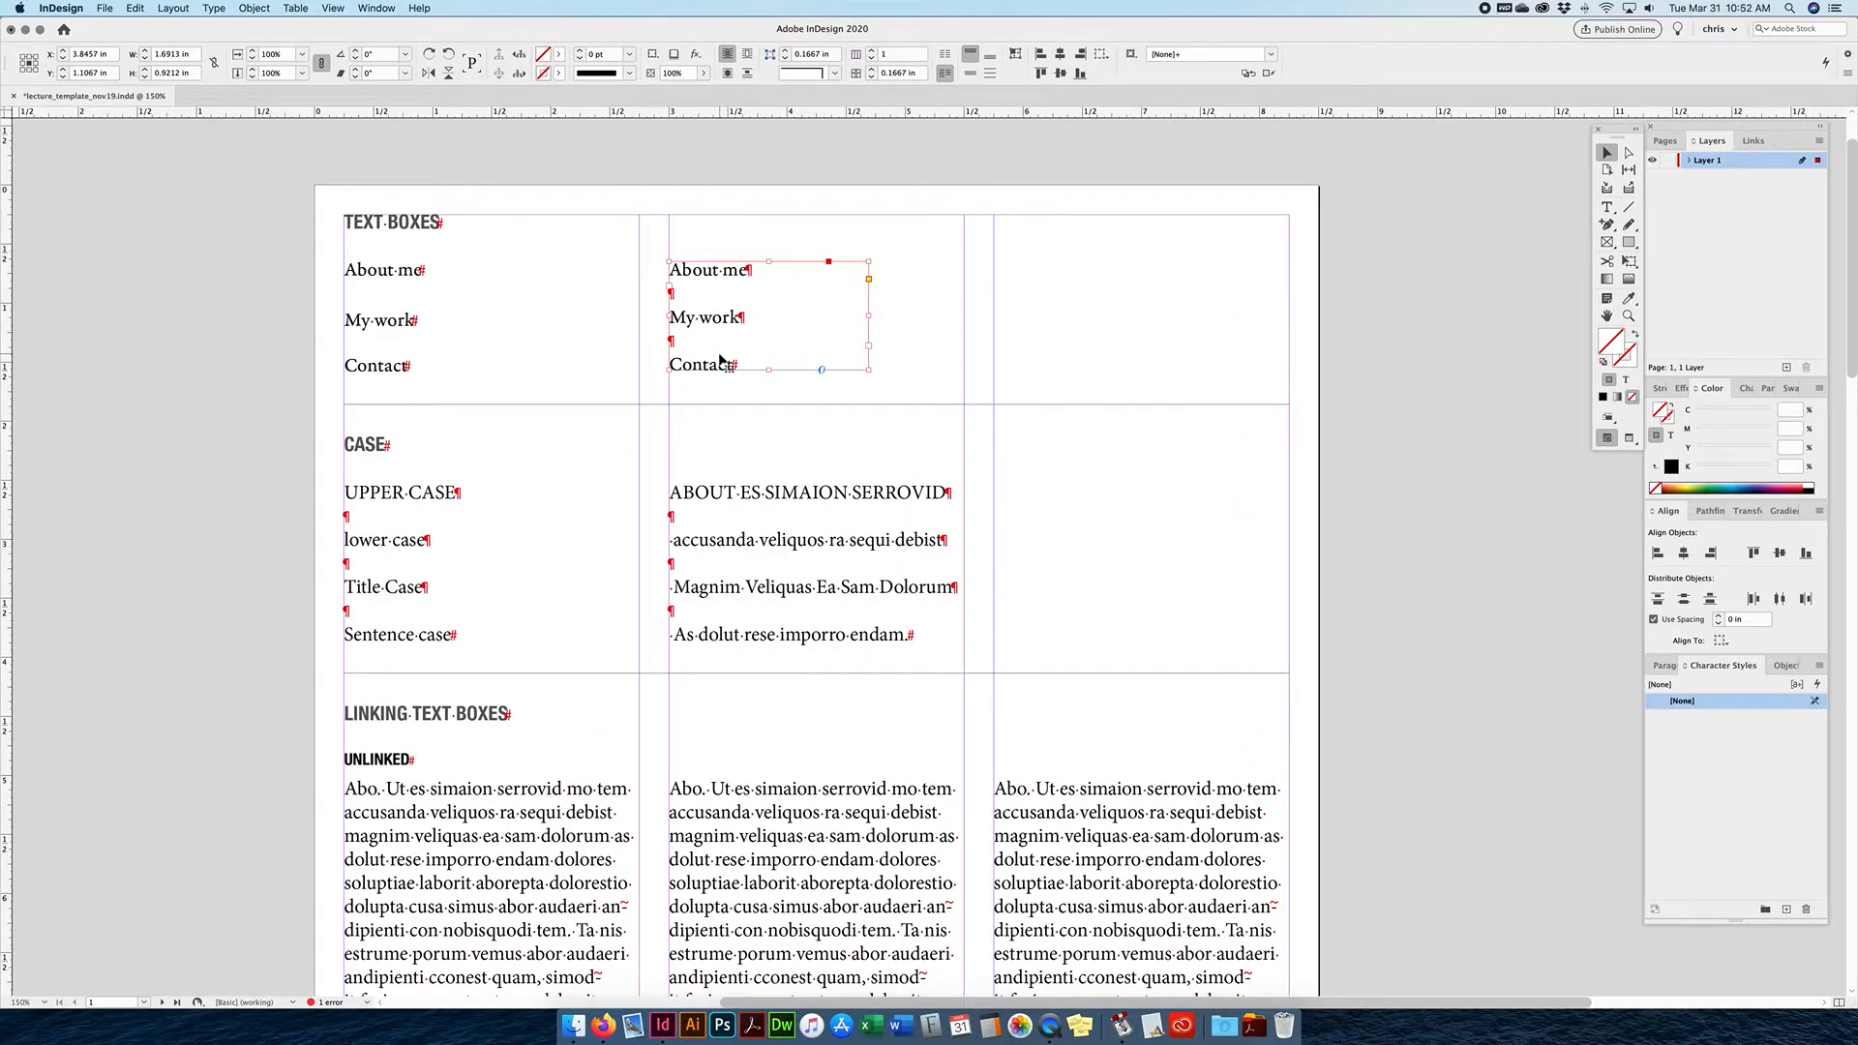
scroll(625, 474, "down", 2)
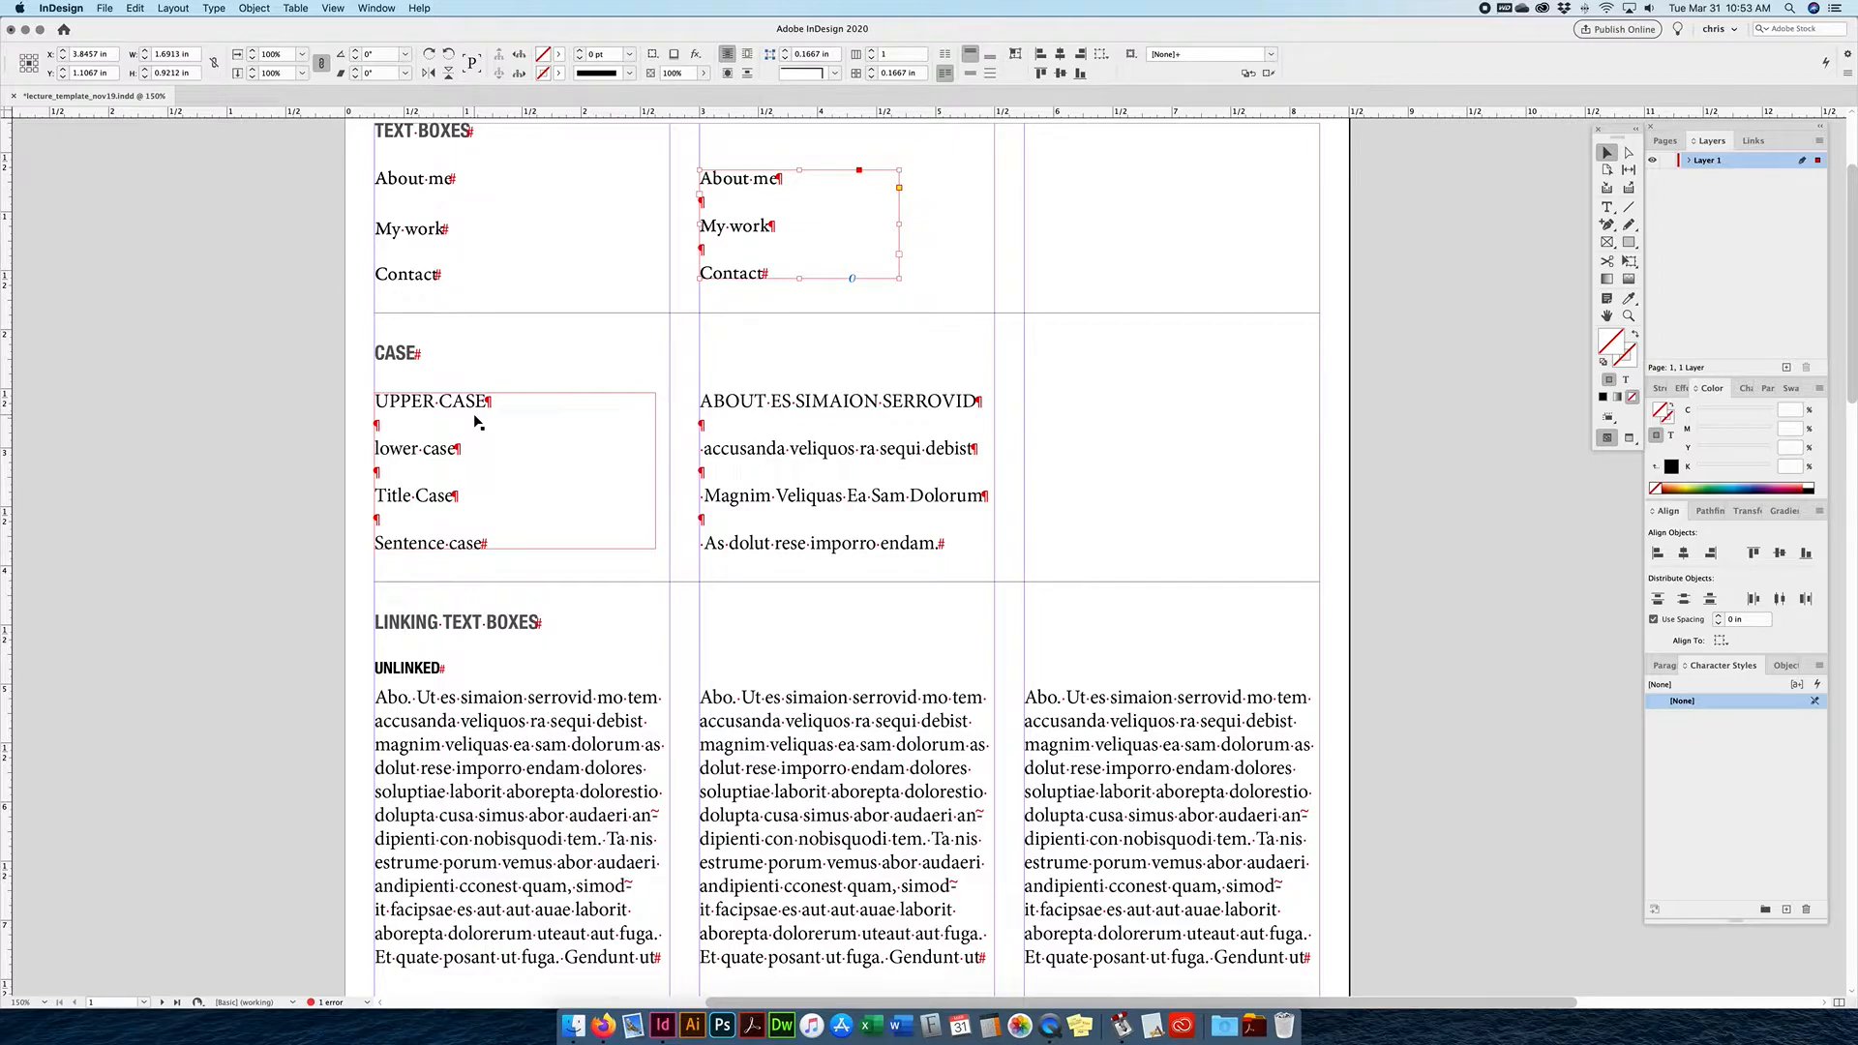
scroll(455, 453, "up", 2)
scroll(455, 453, "right", 1)
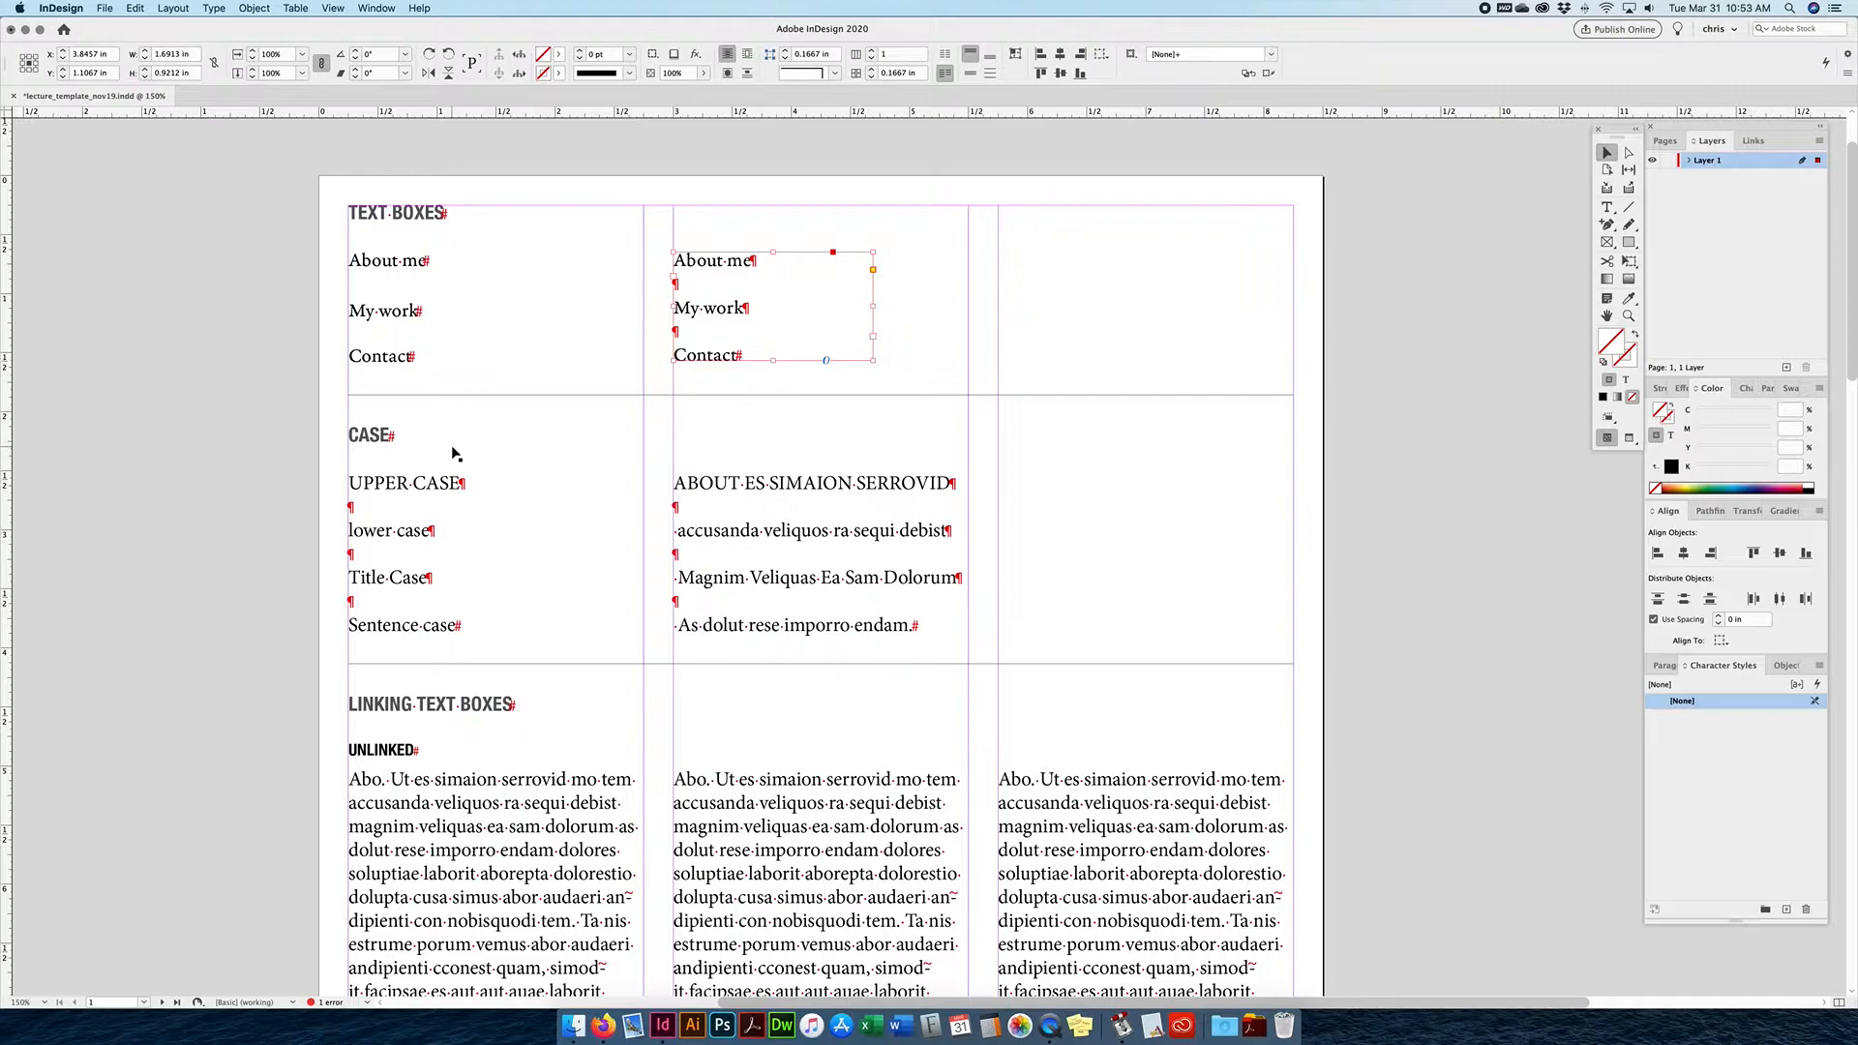
scroll(463, 491, "down", 1)
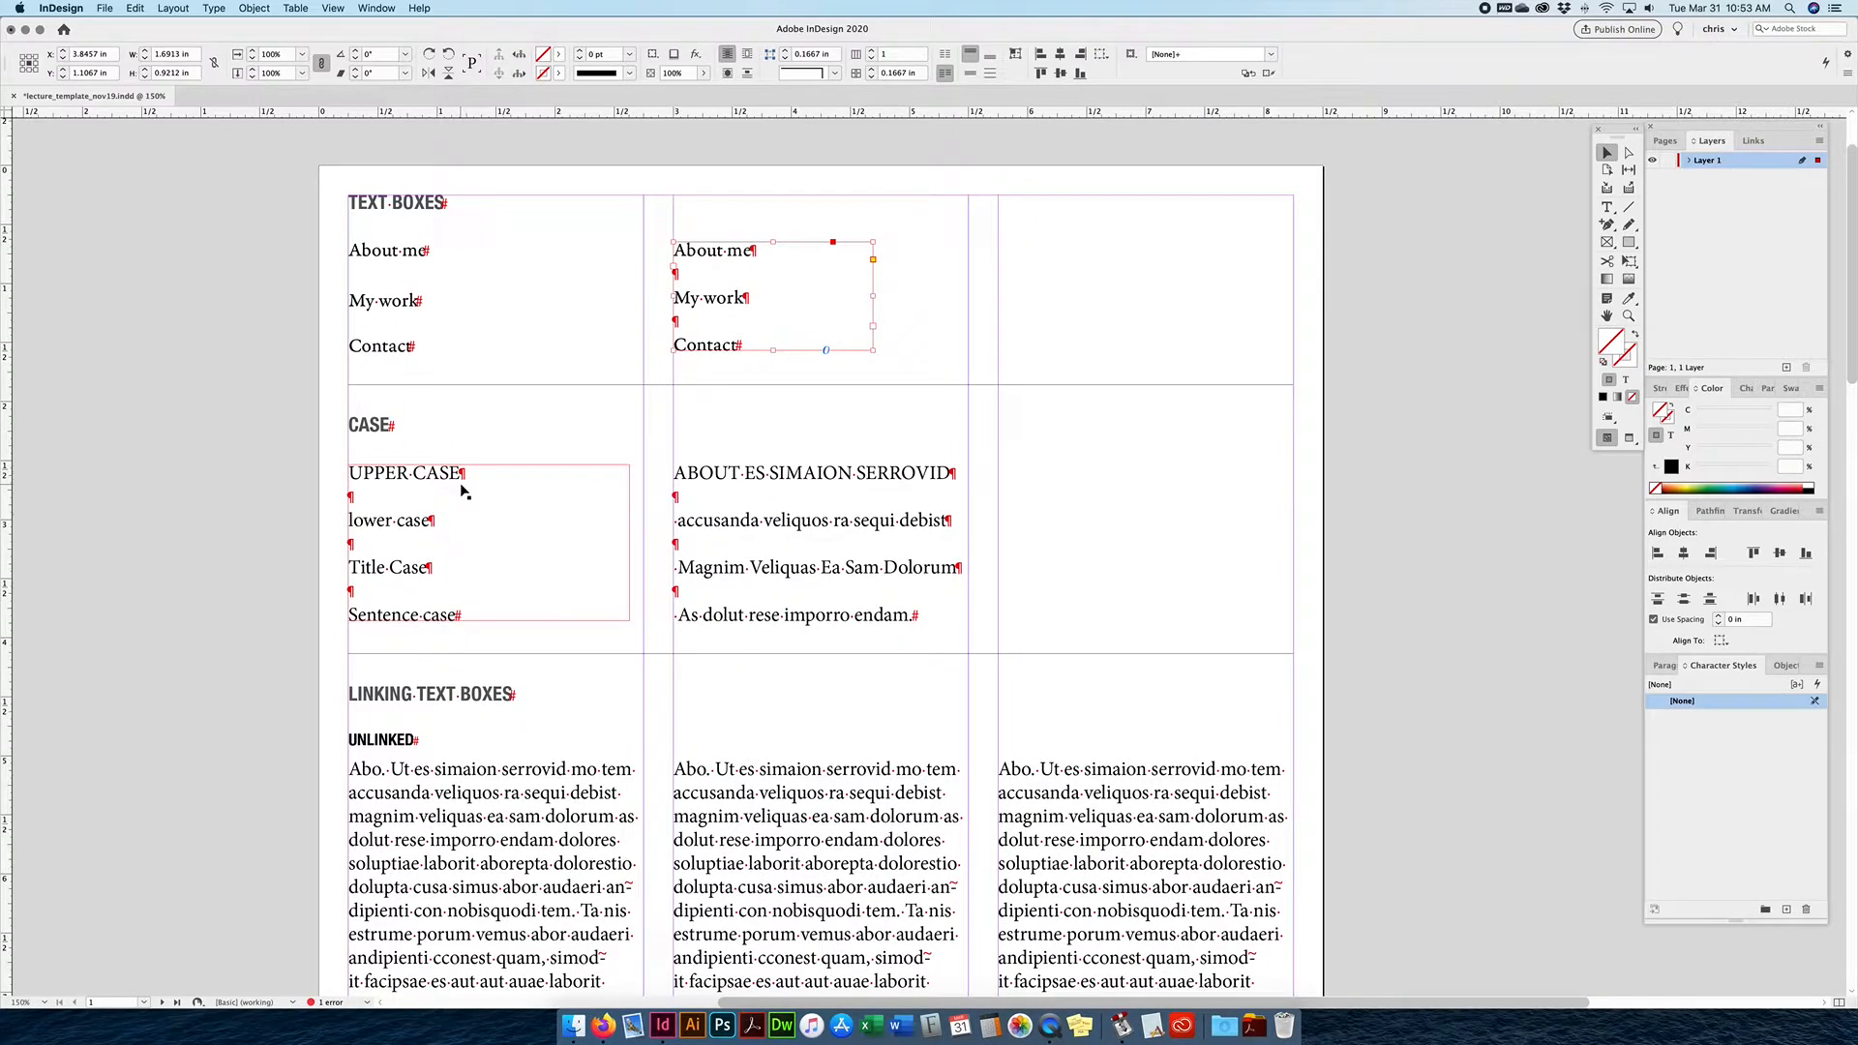
left_click(214, 8)
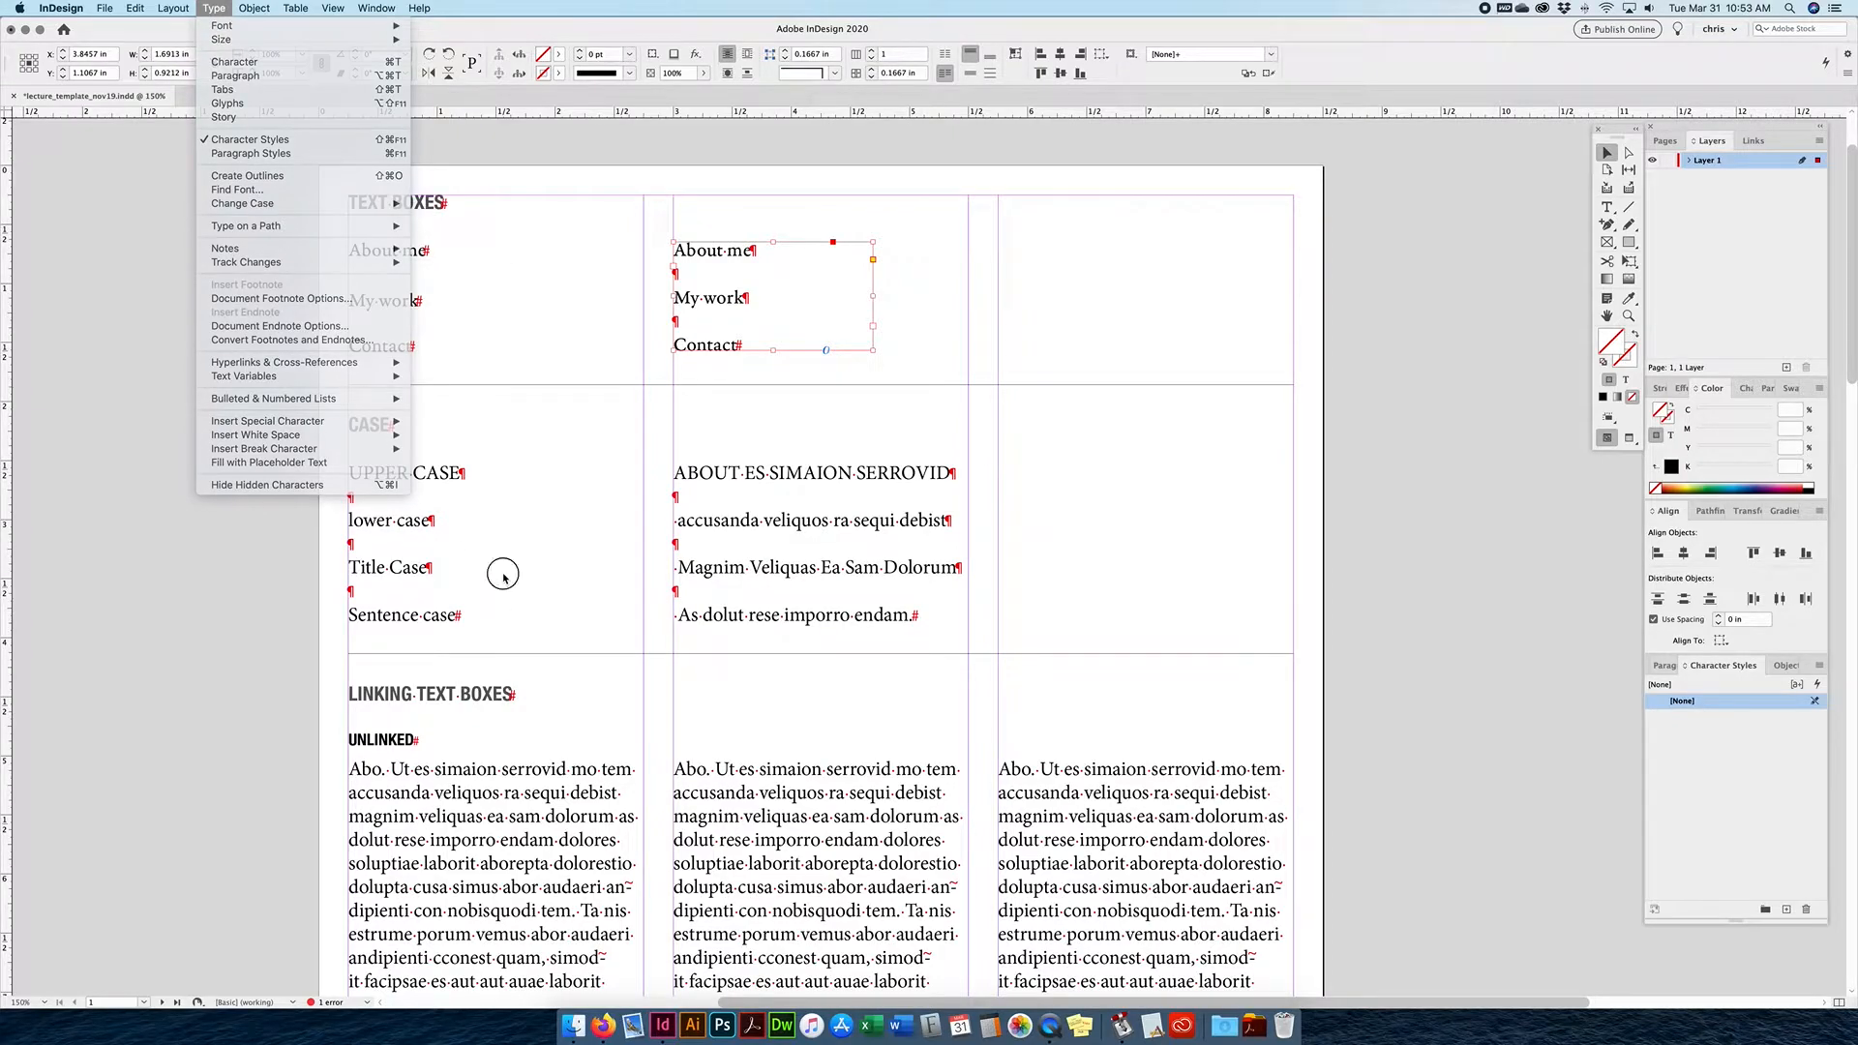
left_click(381, 486)
double_click(381, 486)
left_click_drag(350, 472, 464, 474)
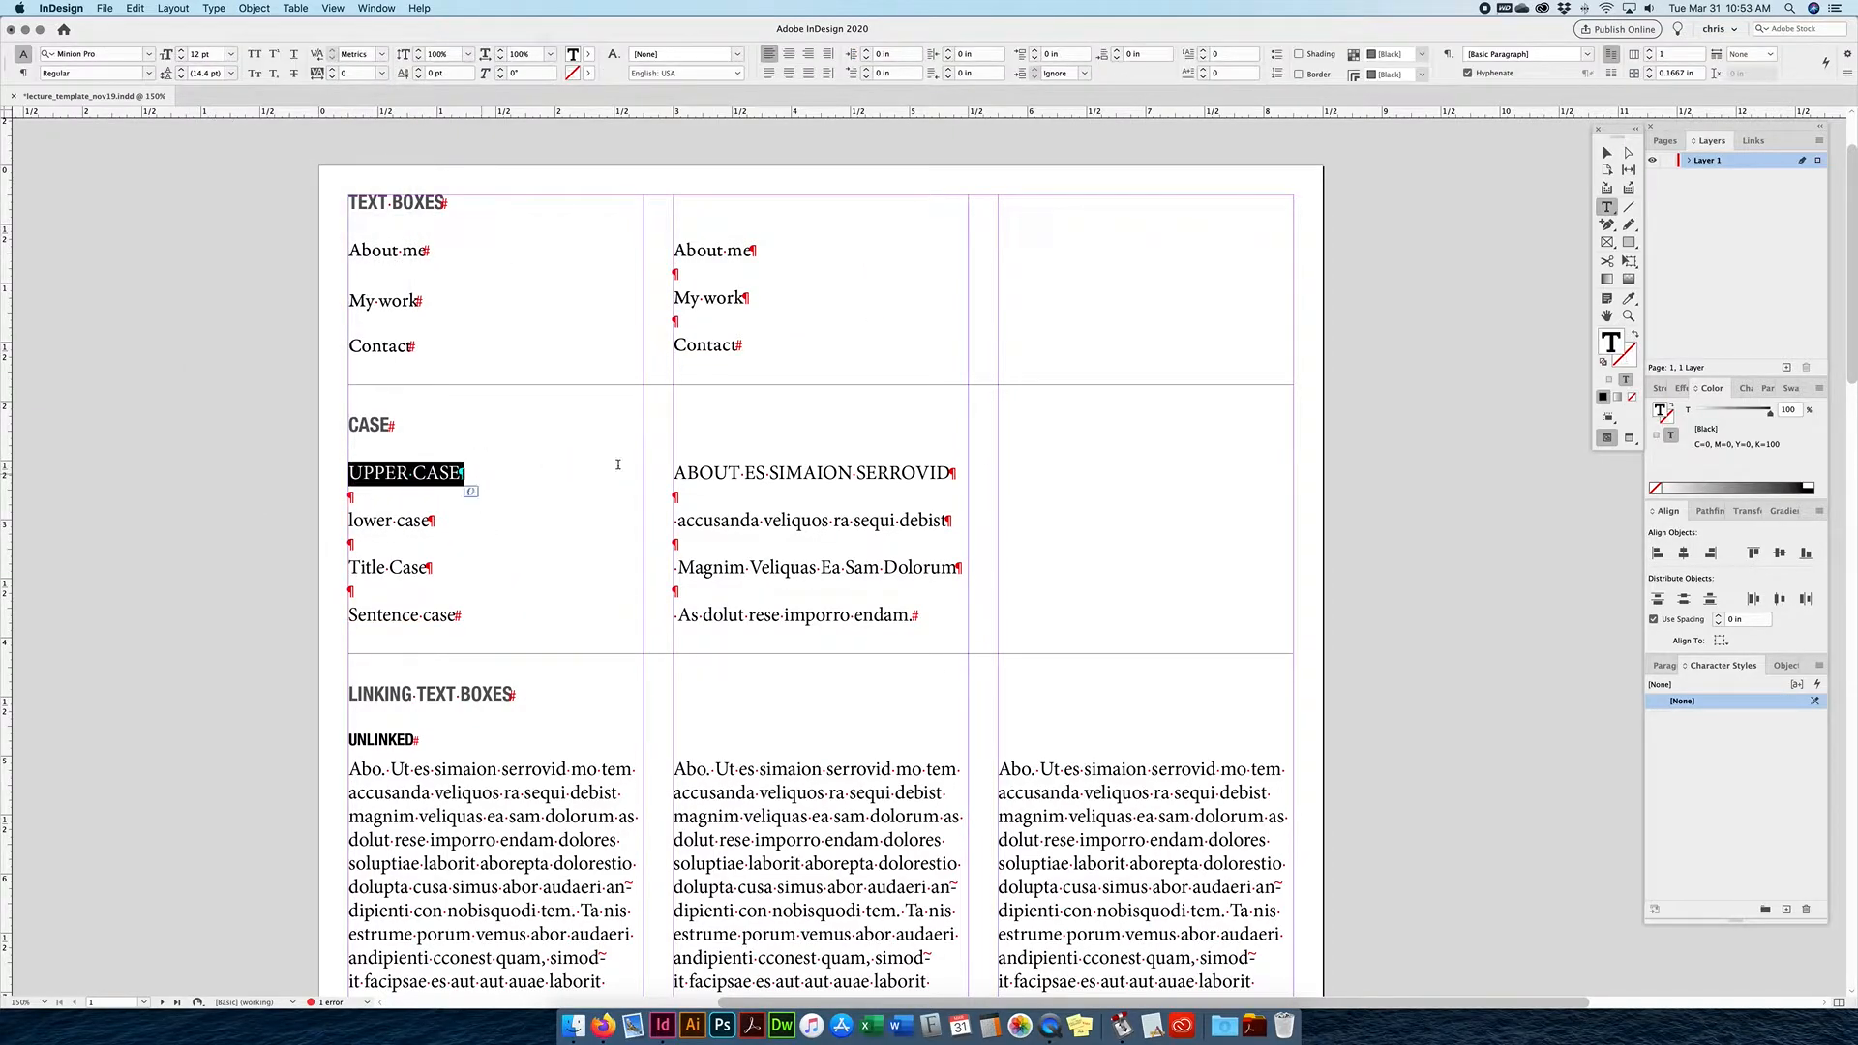
left_click_drag(675, 472, 936, 474)
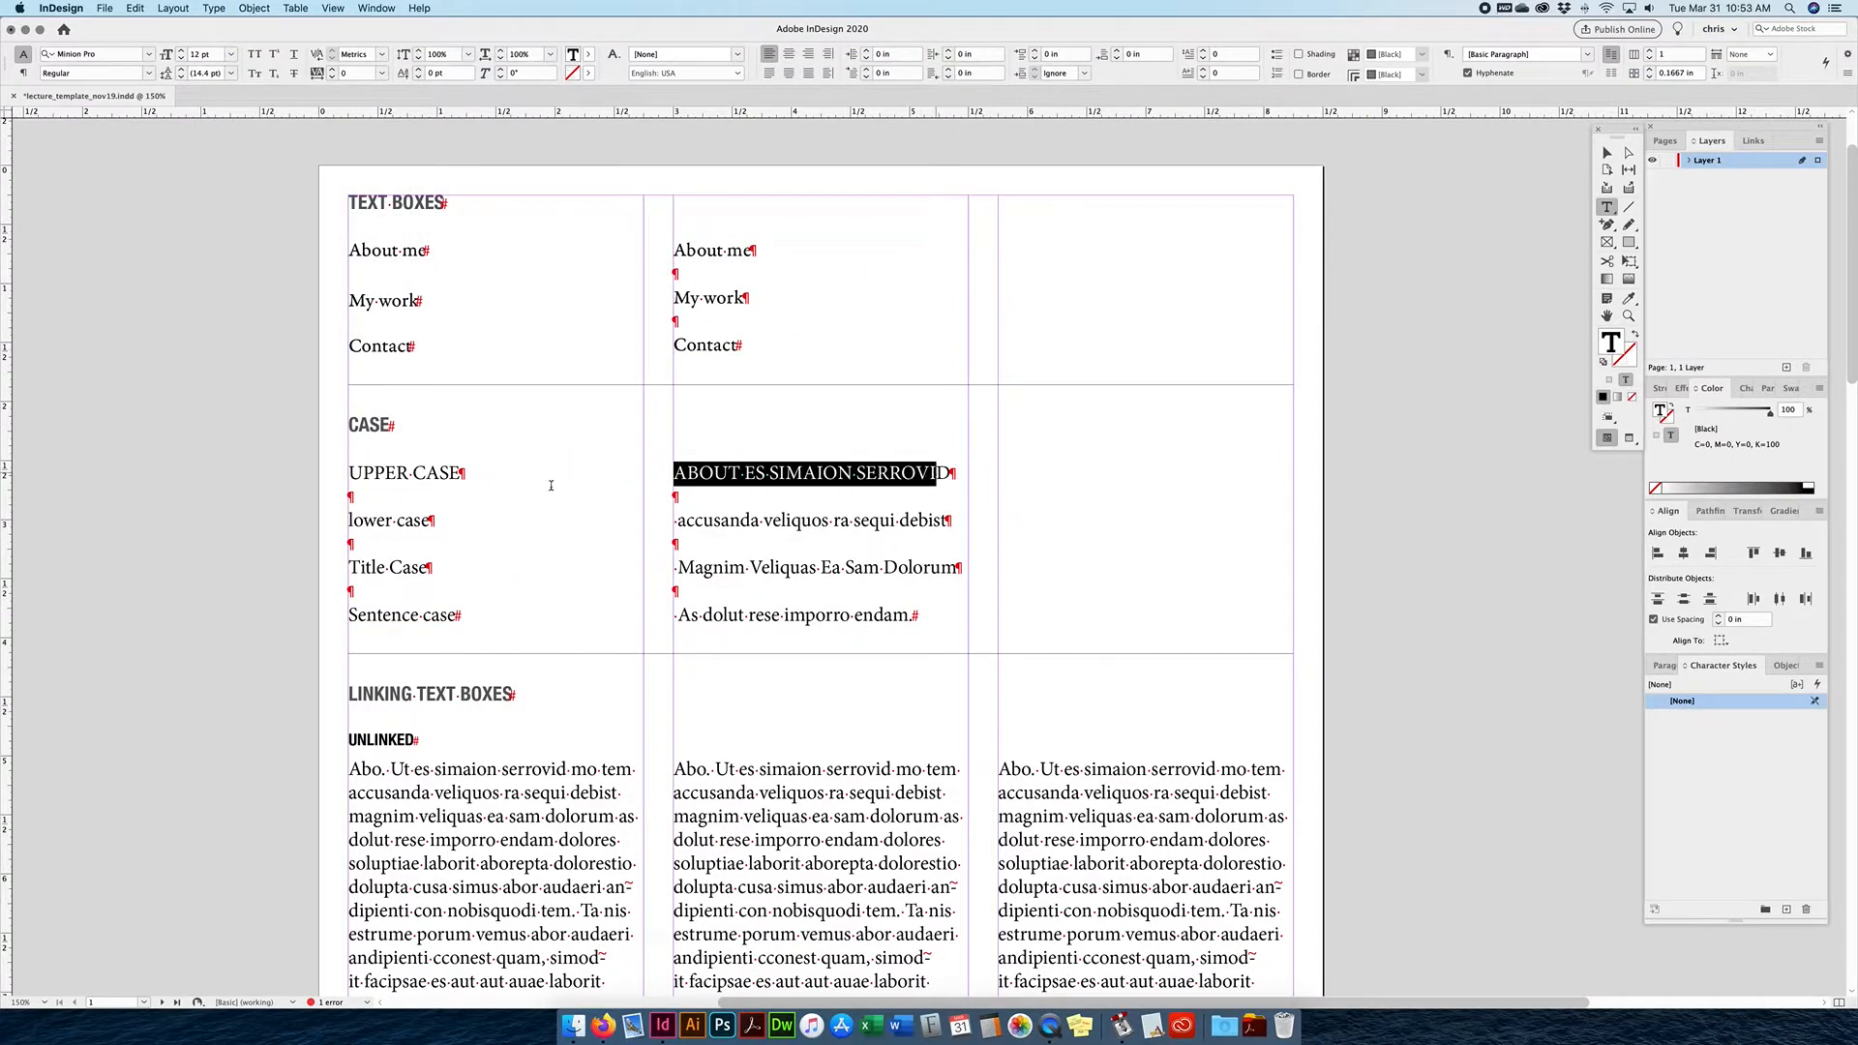
Compare the lower case, Title Case and Sentence case labels with their second-column sample lines, highlighting the title-case and sentence-case text.
left_click_drag(729, 529, 868, 535)
left_click(380, 567)
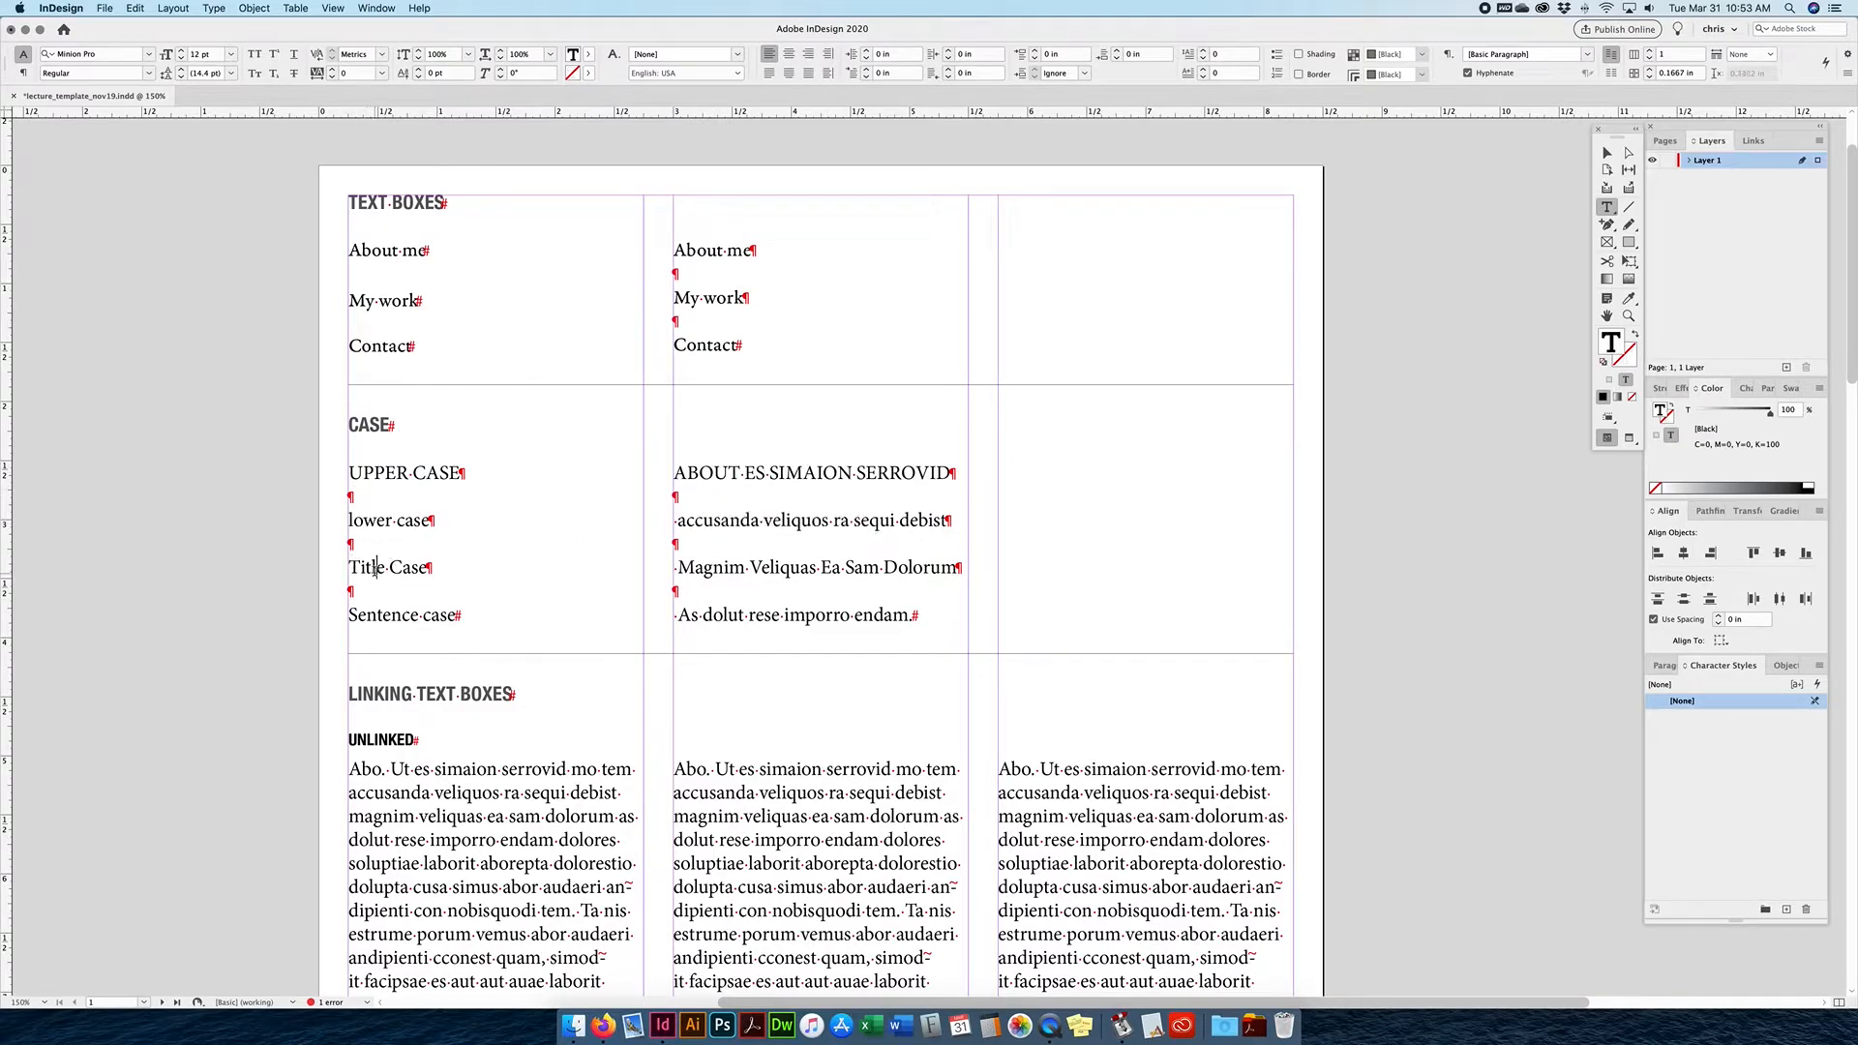
left_click_drag(677, 567, 958, 569)
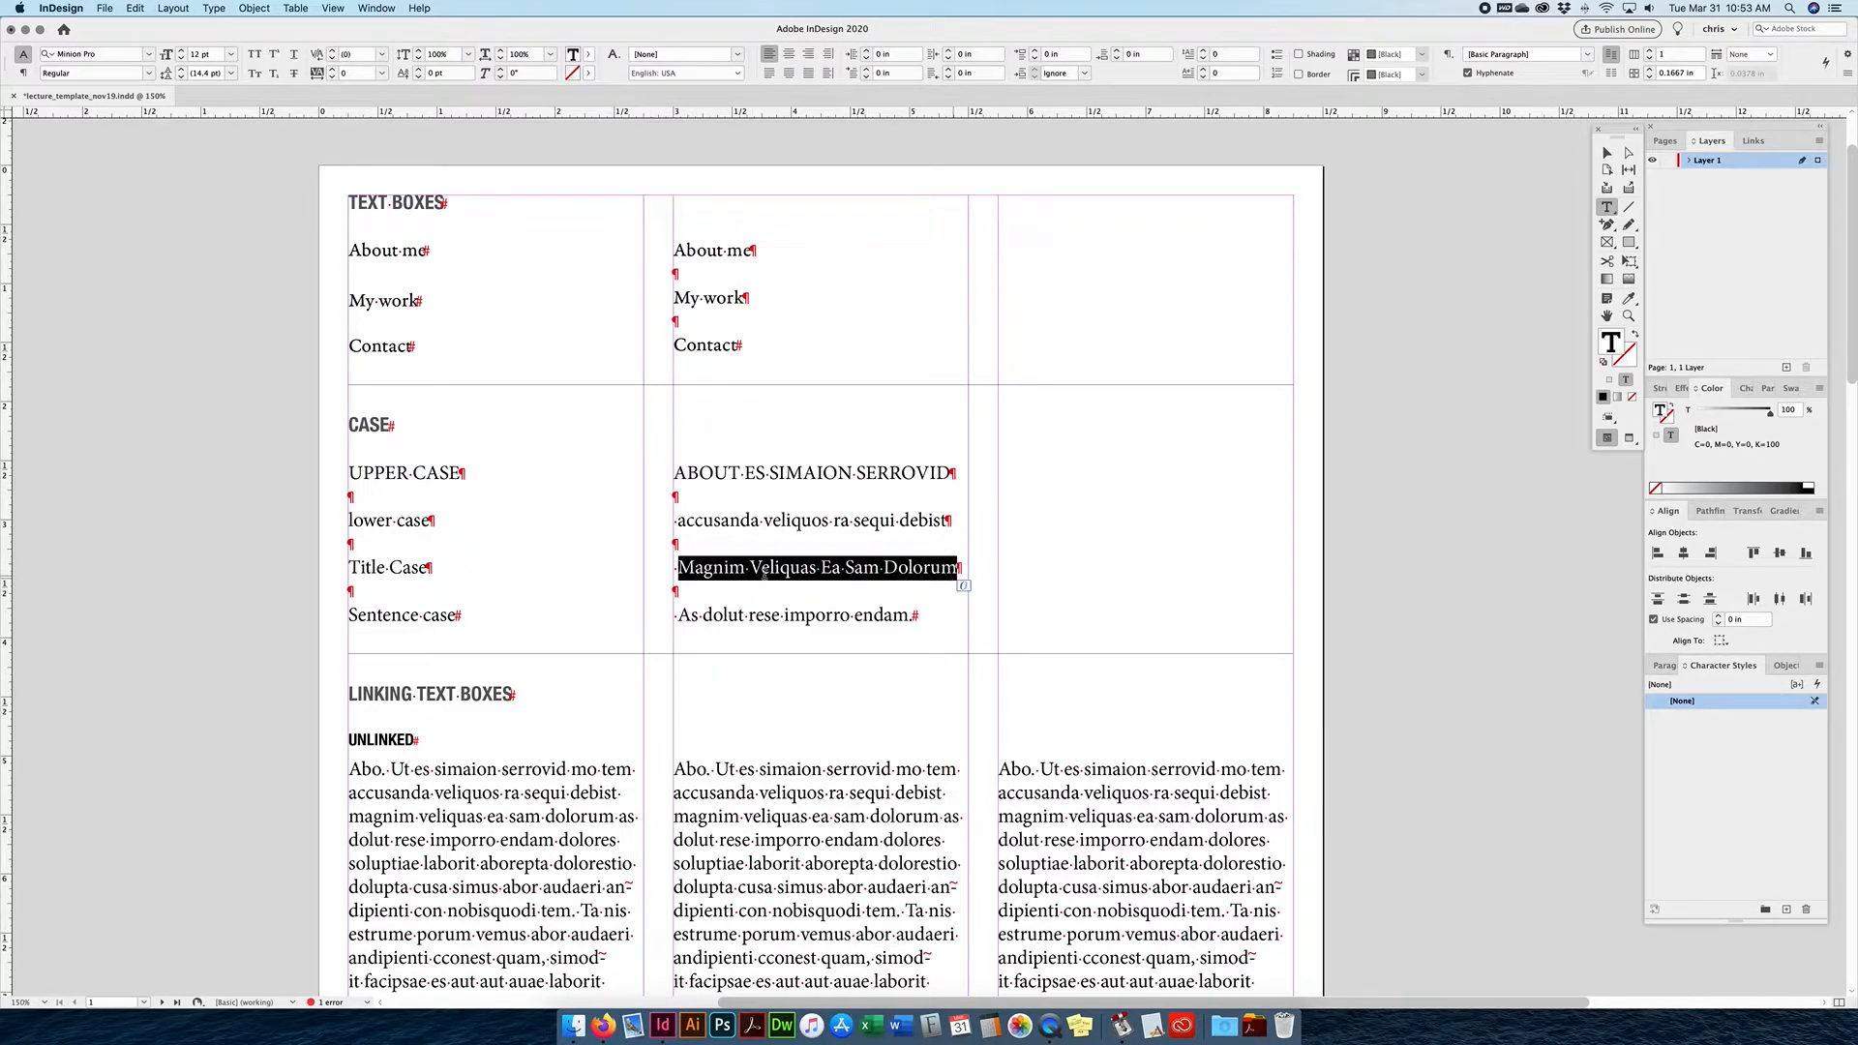
left_click(690, 567)
left_click_drag(690, 567, 679, 614)
left_click(369, 610)
scroll(687, 615, "left", 1)
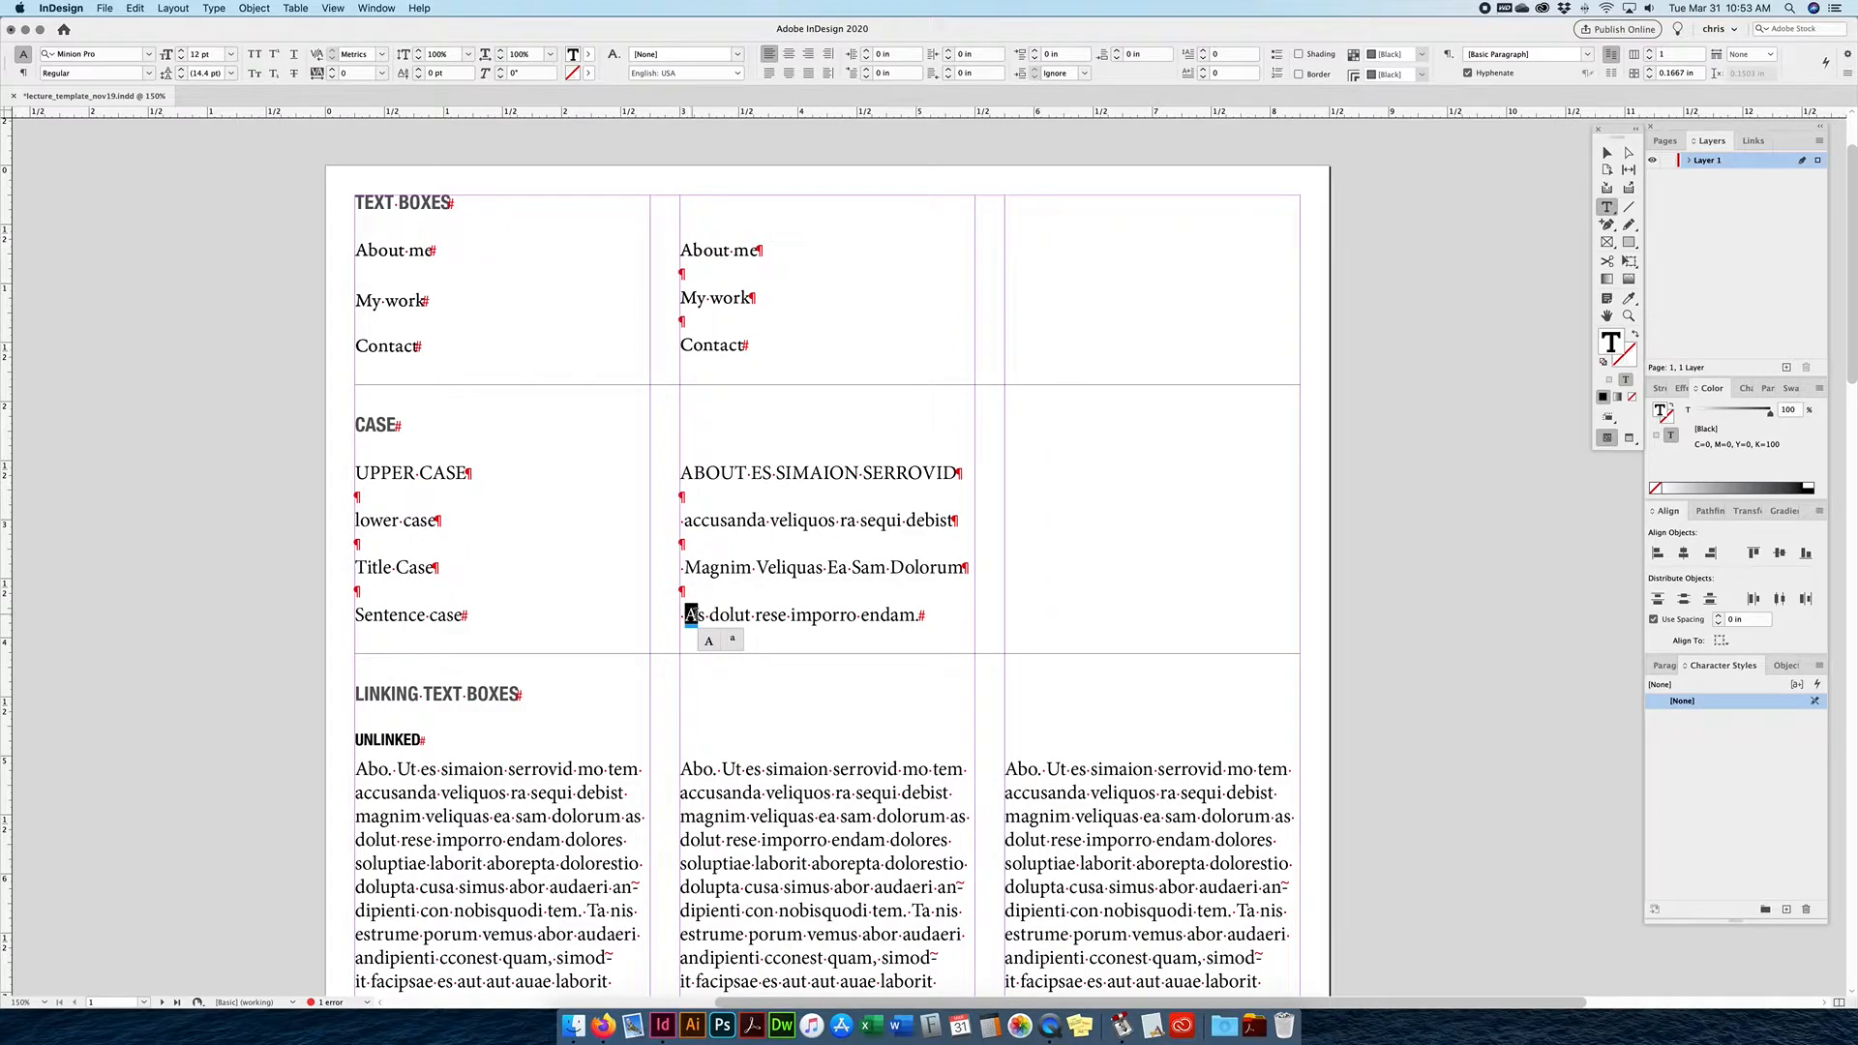
left_click(693, 614)
left_click_drag(685, 615, 903, 616)
Change the case of the ABOUT ES SIMAION SERROVID line to lowercase.
left_click_drag(681, 472, 949, 484)
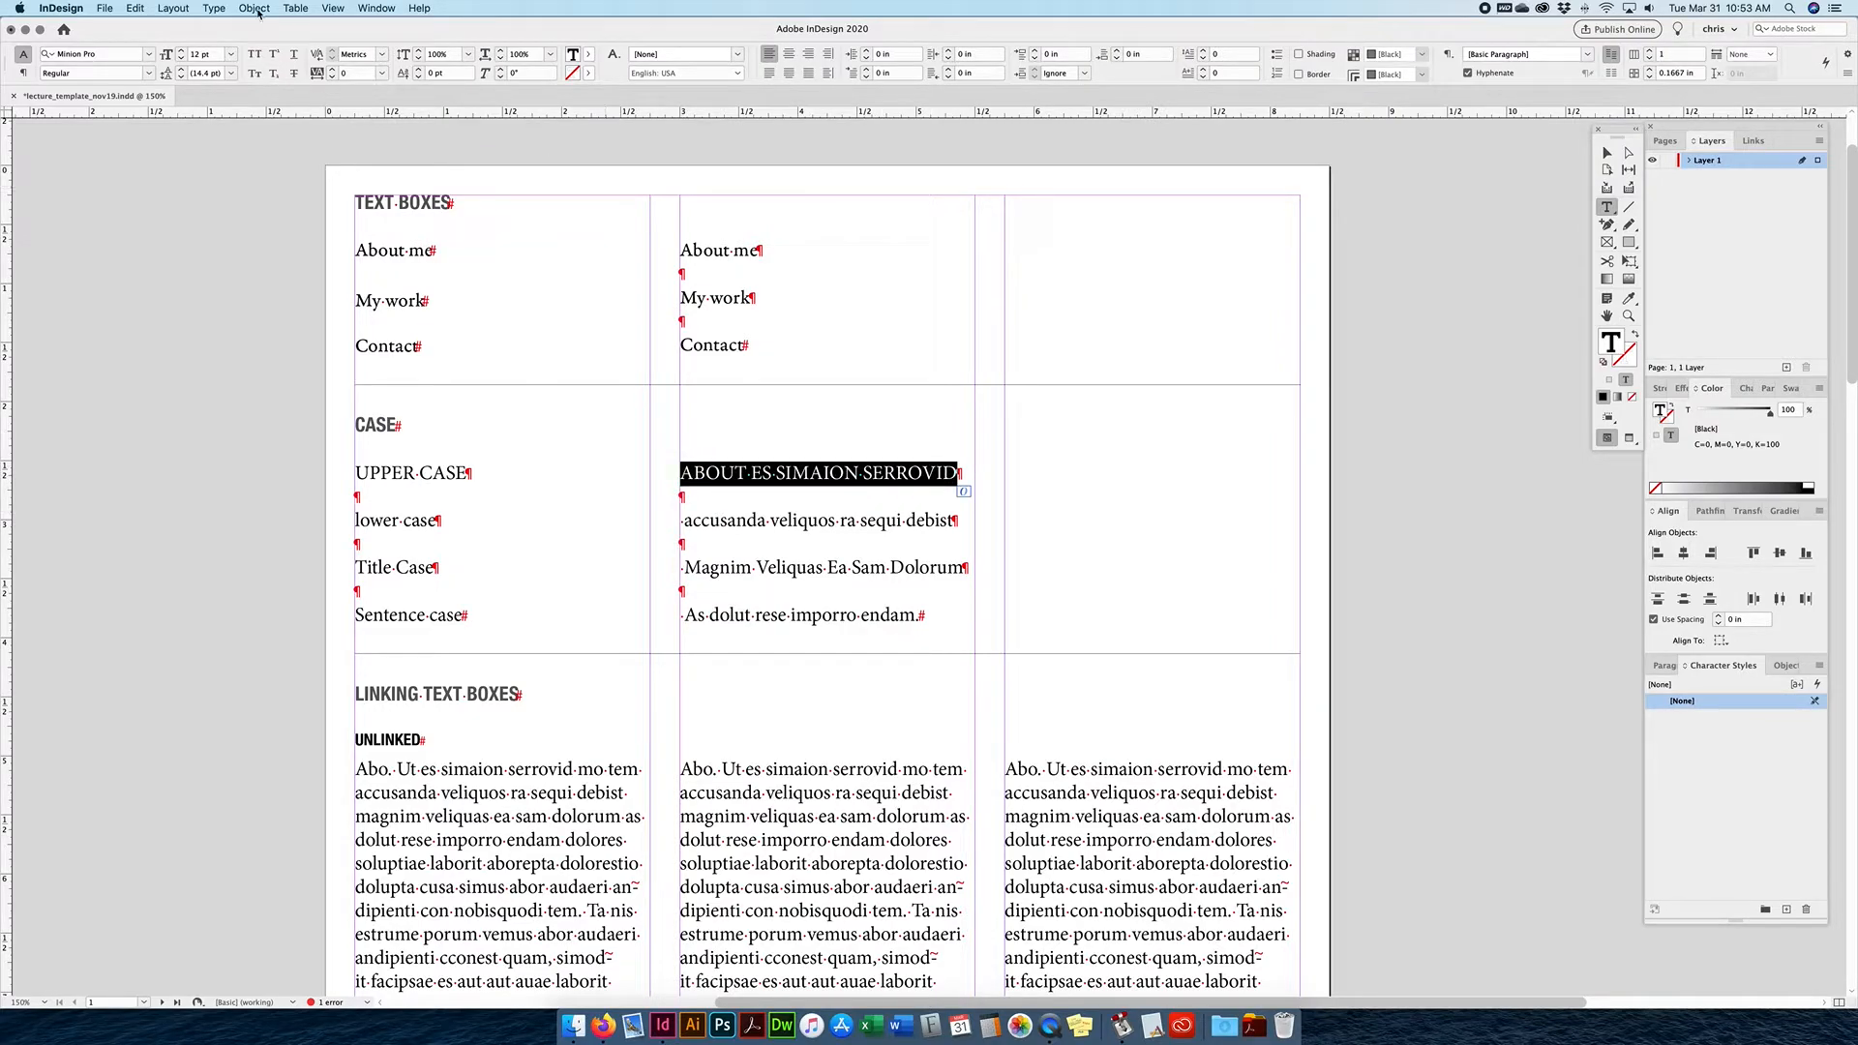
left_click(214, 7)
mouse_move(368, 203)
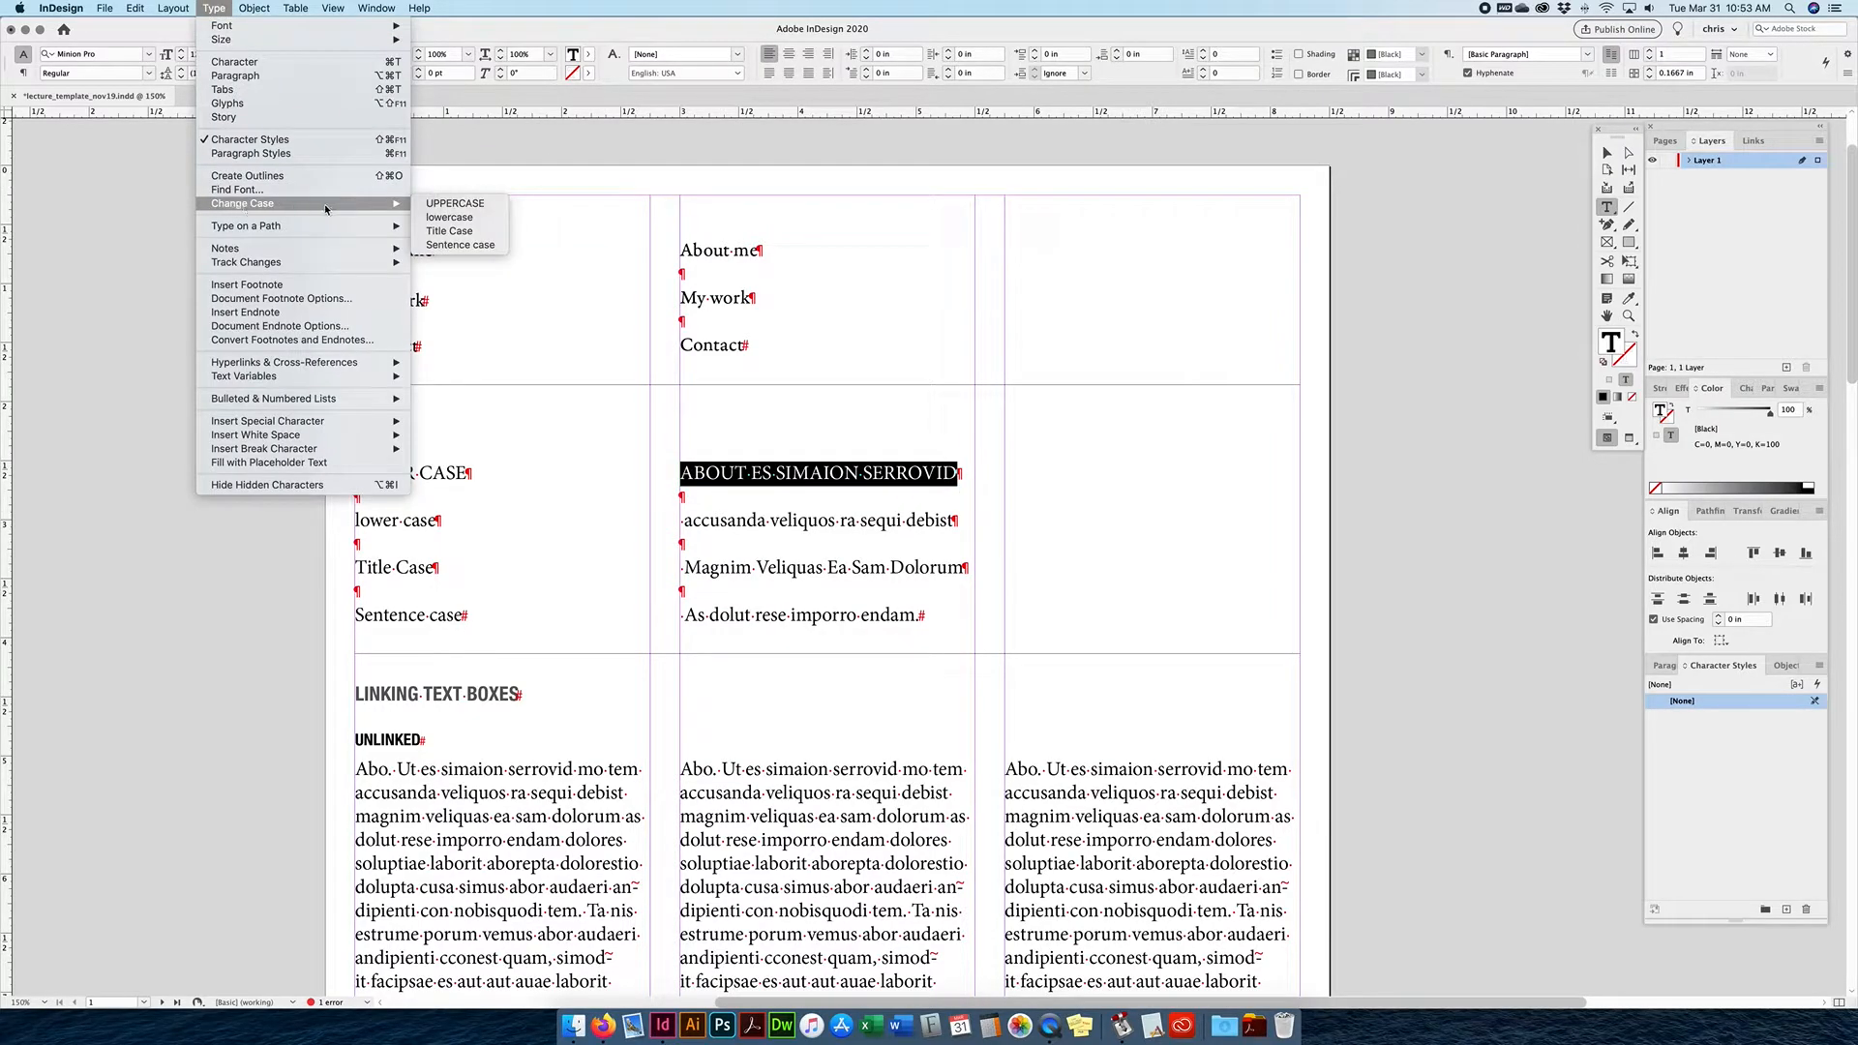
left_click(444, 219)
Convert the "accusanda veliquos ra sequi debist" line to Title Case.
left_click_drag(685, 521, 960, 523)
left_click(214, 10)
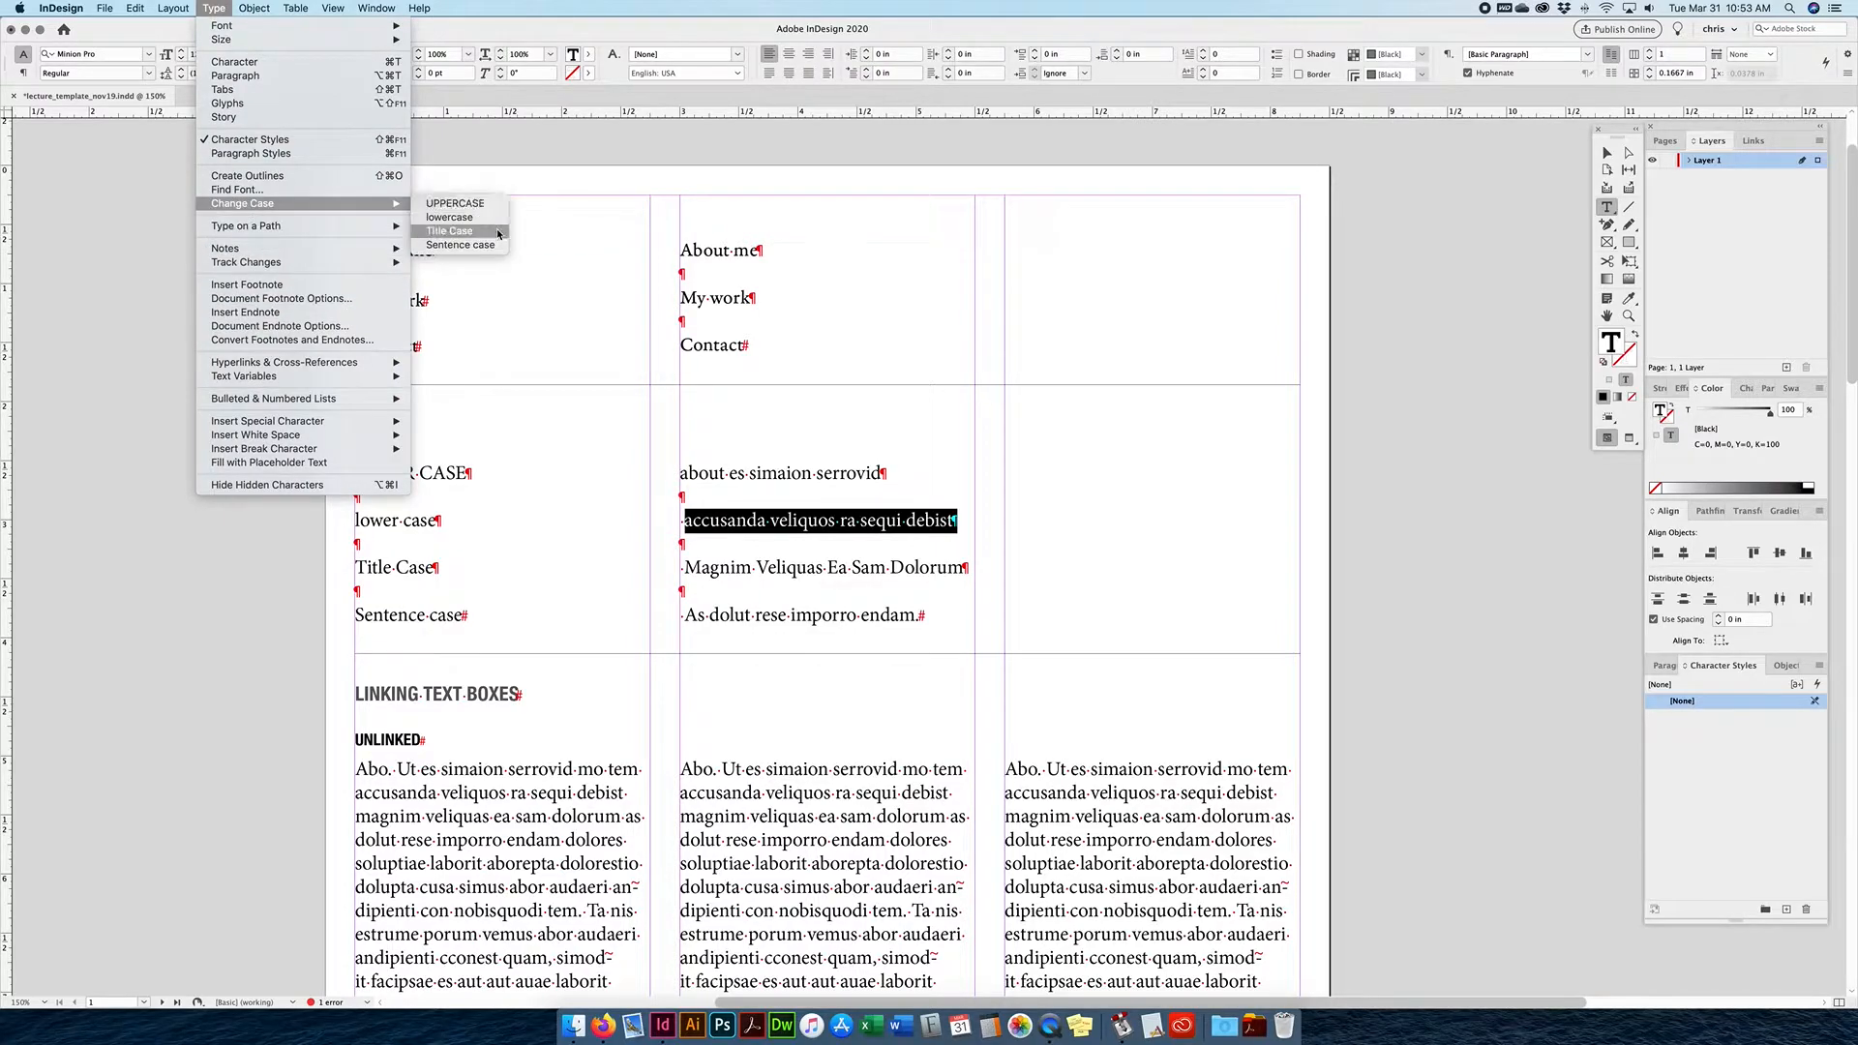
left_click(449, 231)
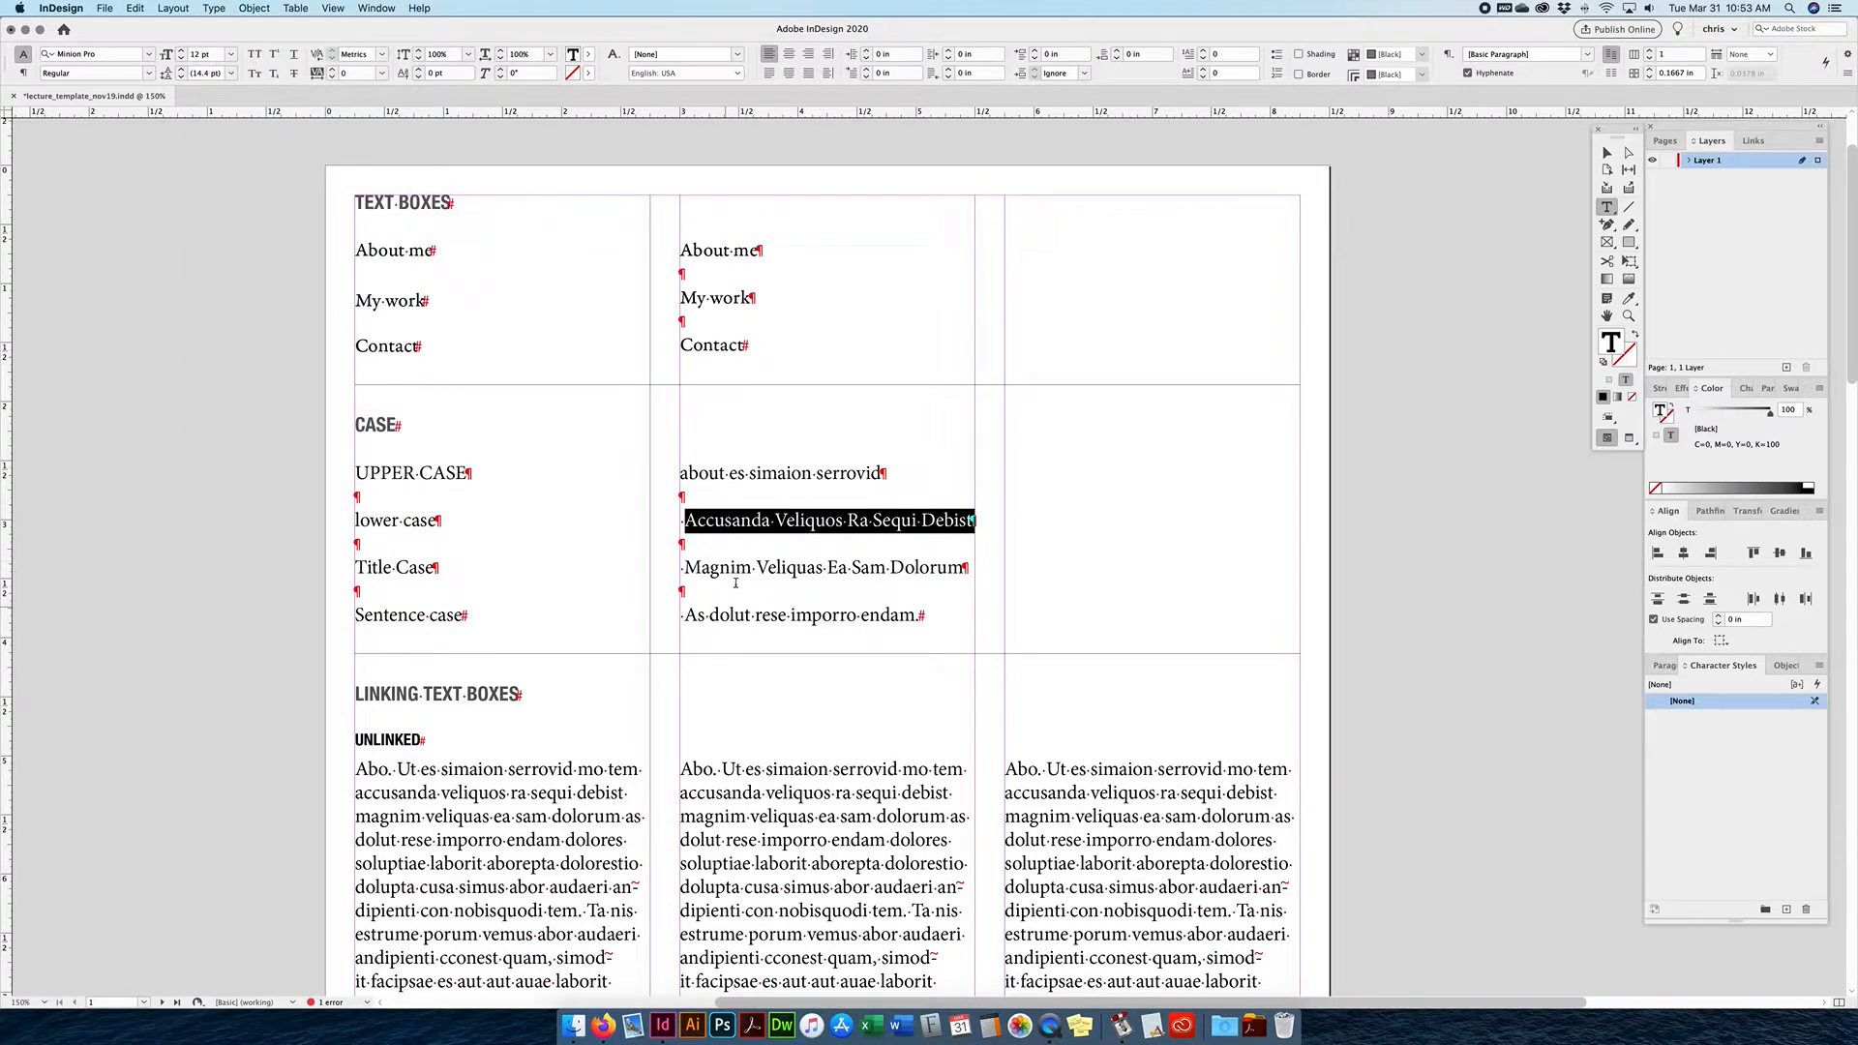
Move the three text frames under the UNLINKED heading off the page onto the pasteboard beside it.
scroll(557, 569, "down", 5)
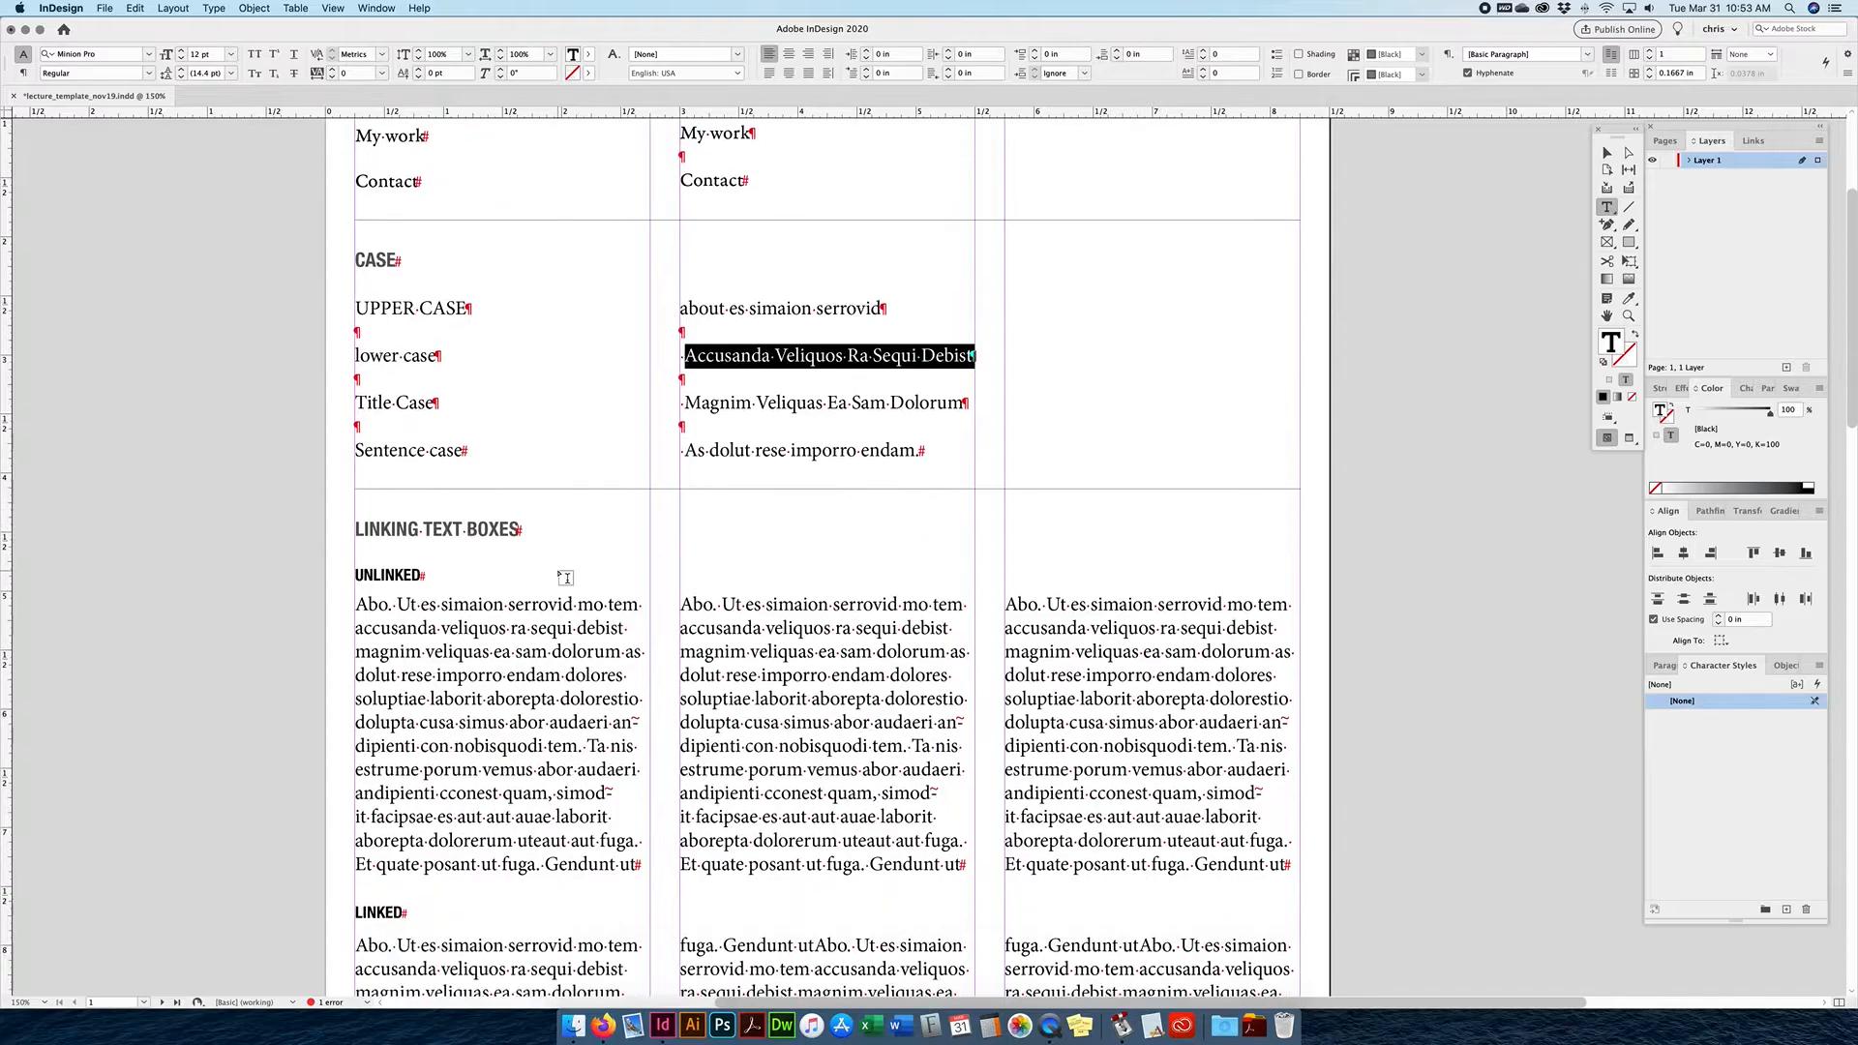
scroll(432, 369, "down", 2)
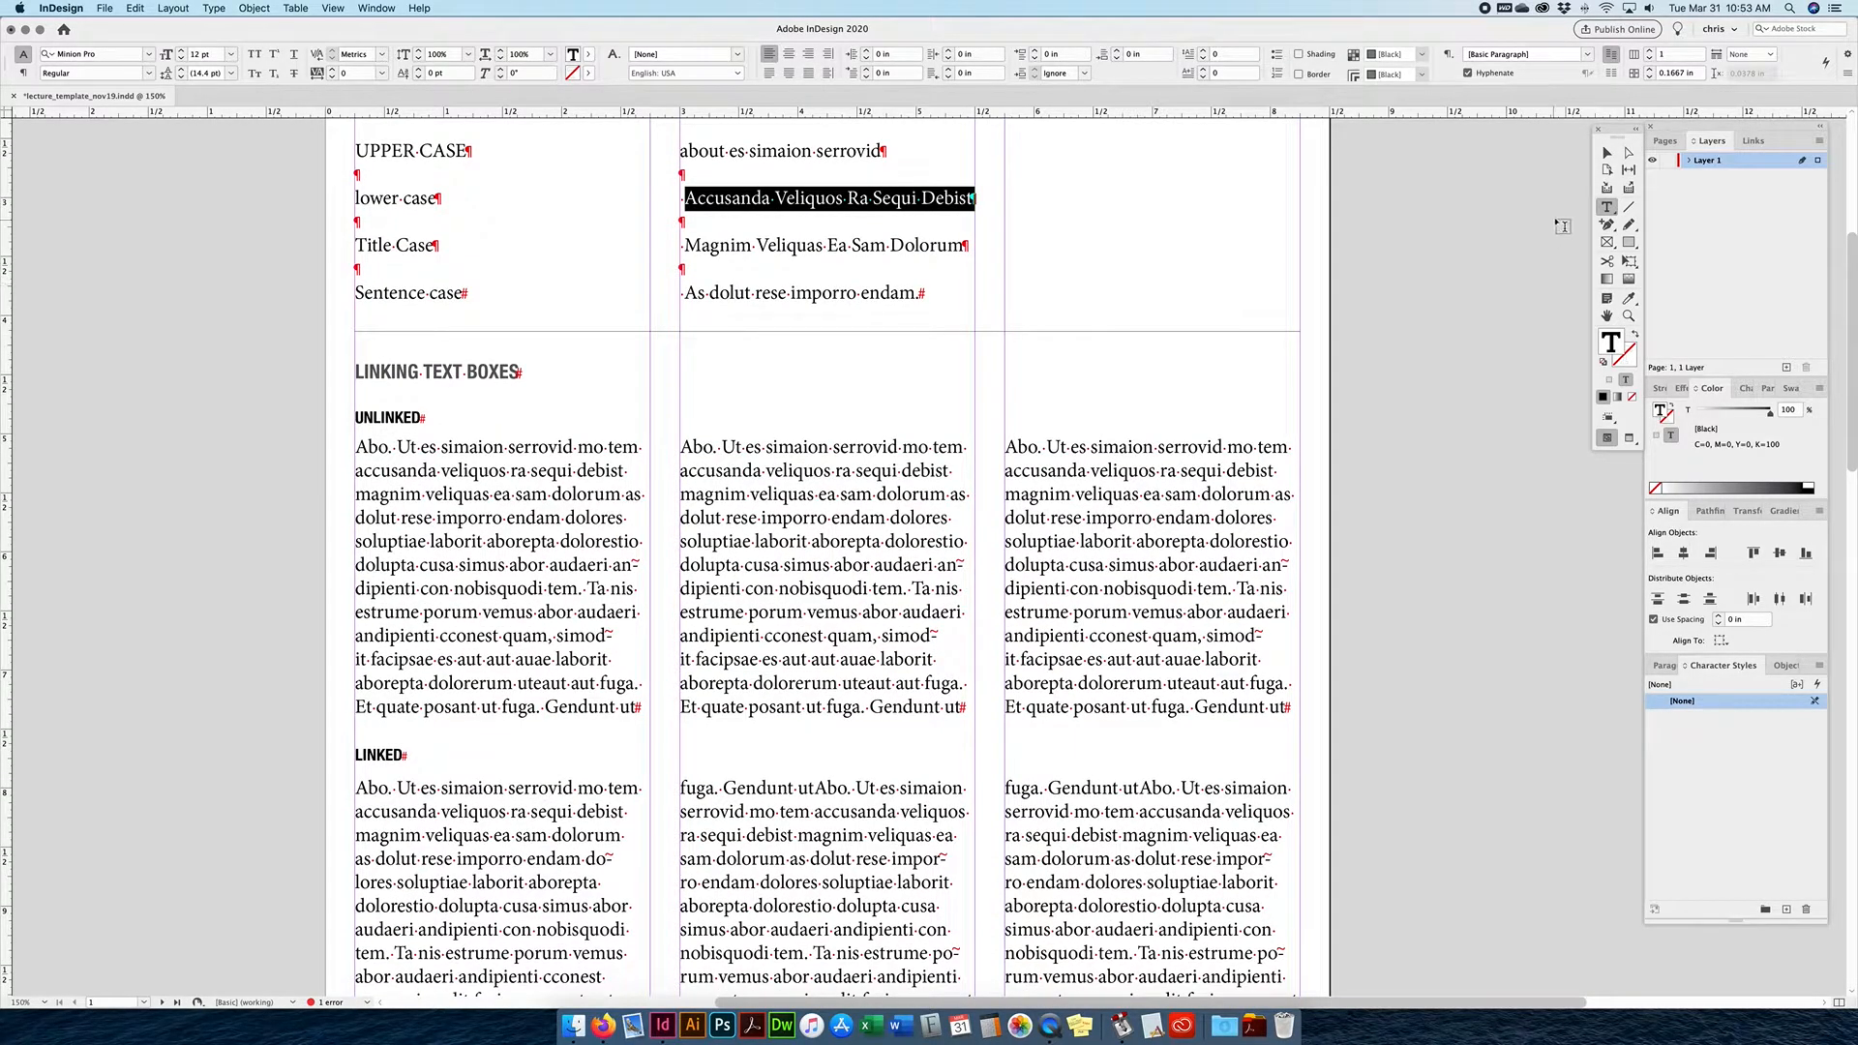
left_click(1607, 153)
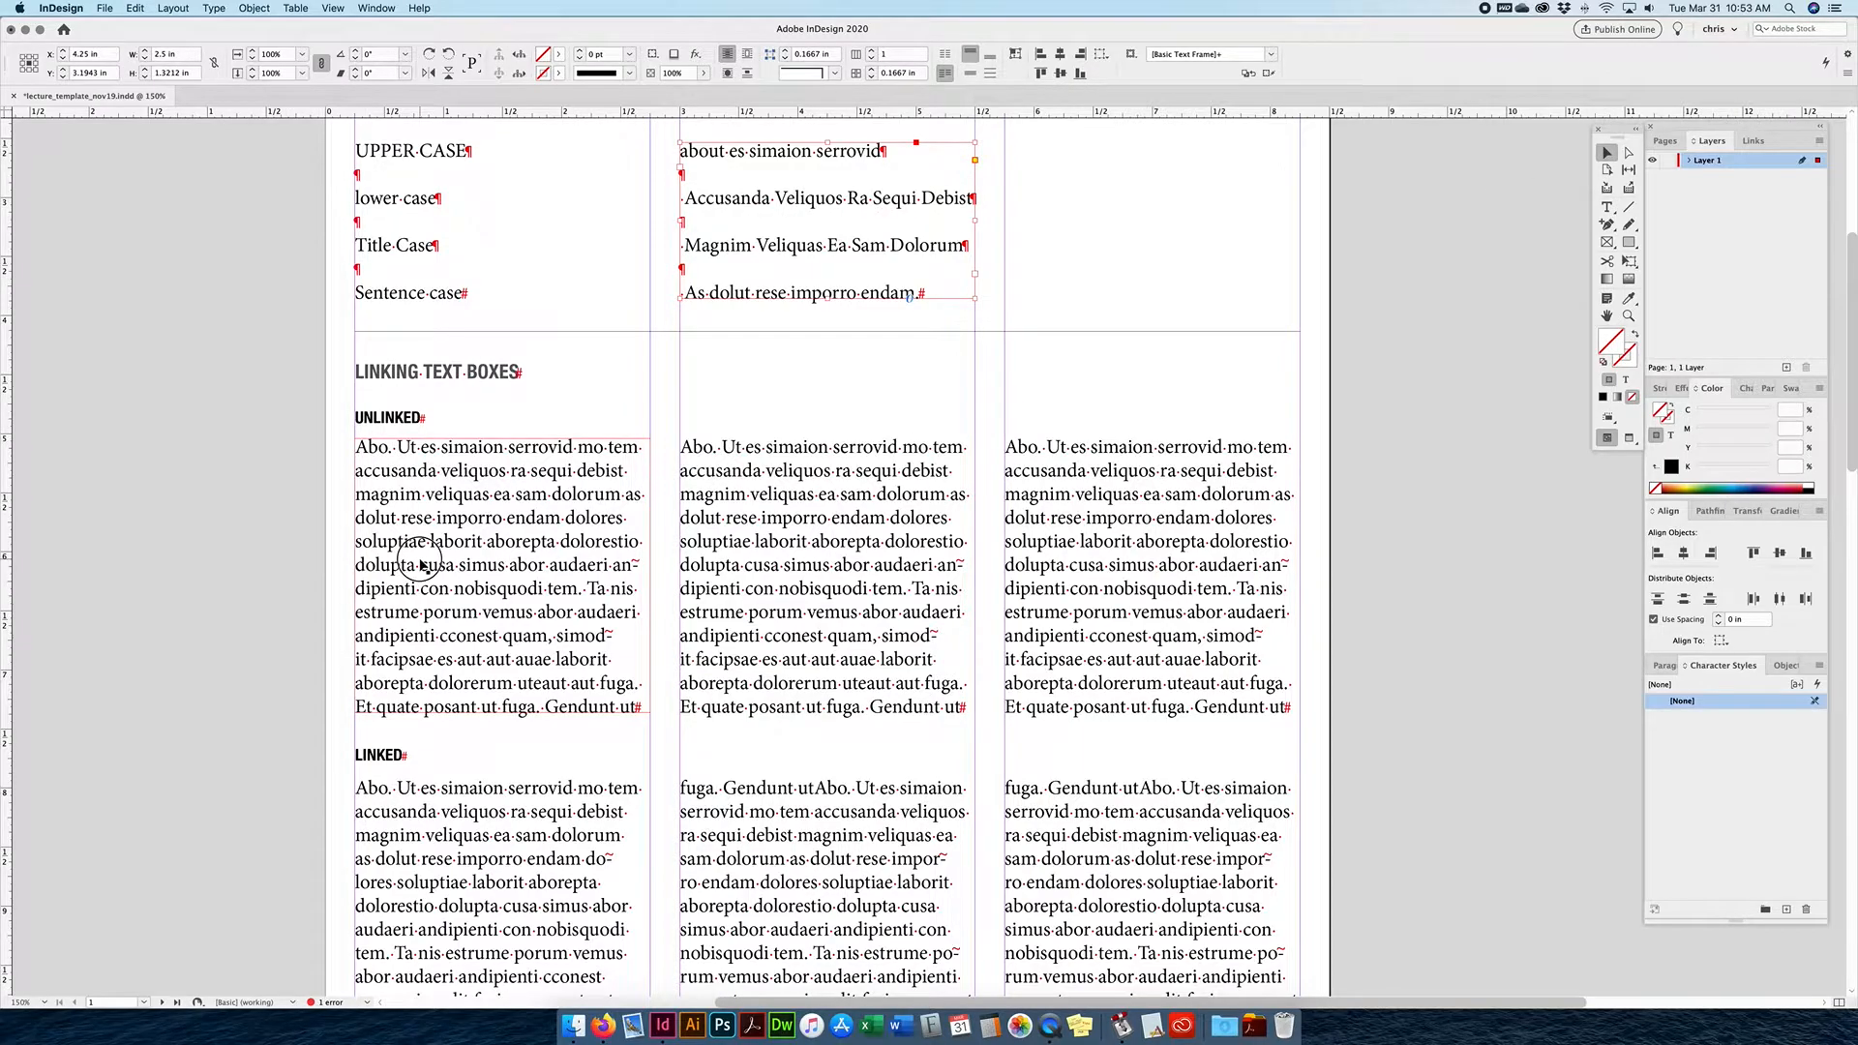
left_click(1129, 559)
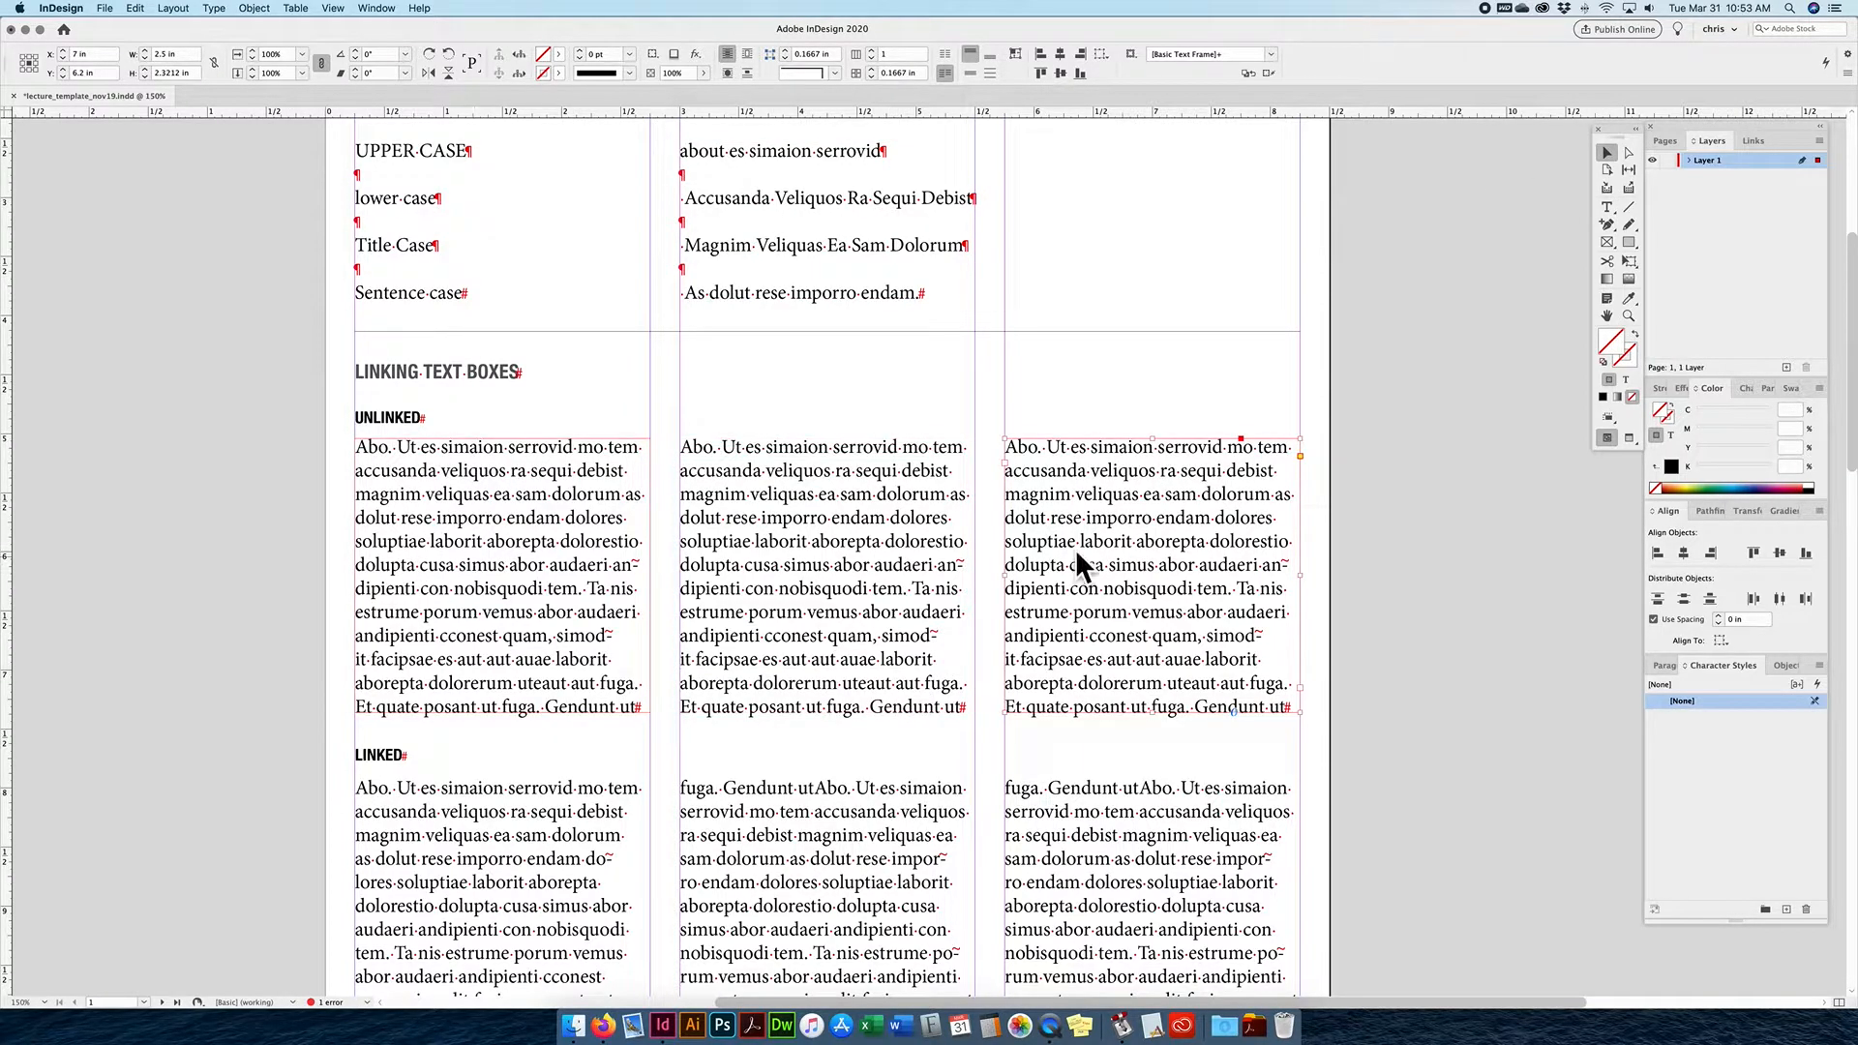
left_click(567, 545, "shift")
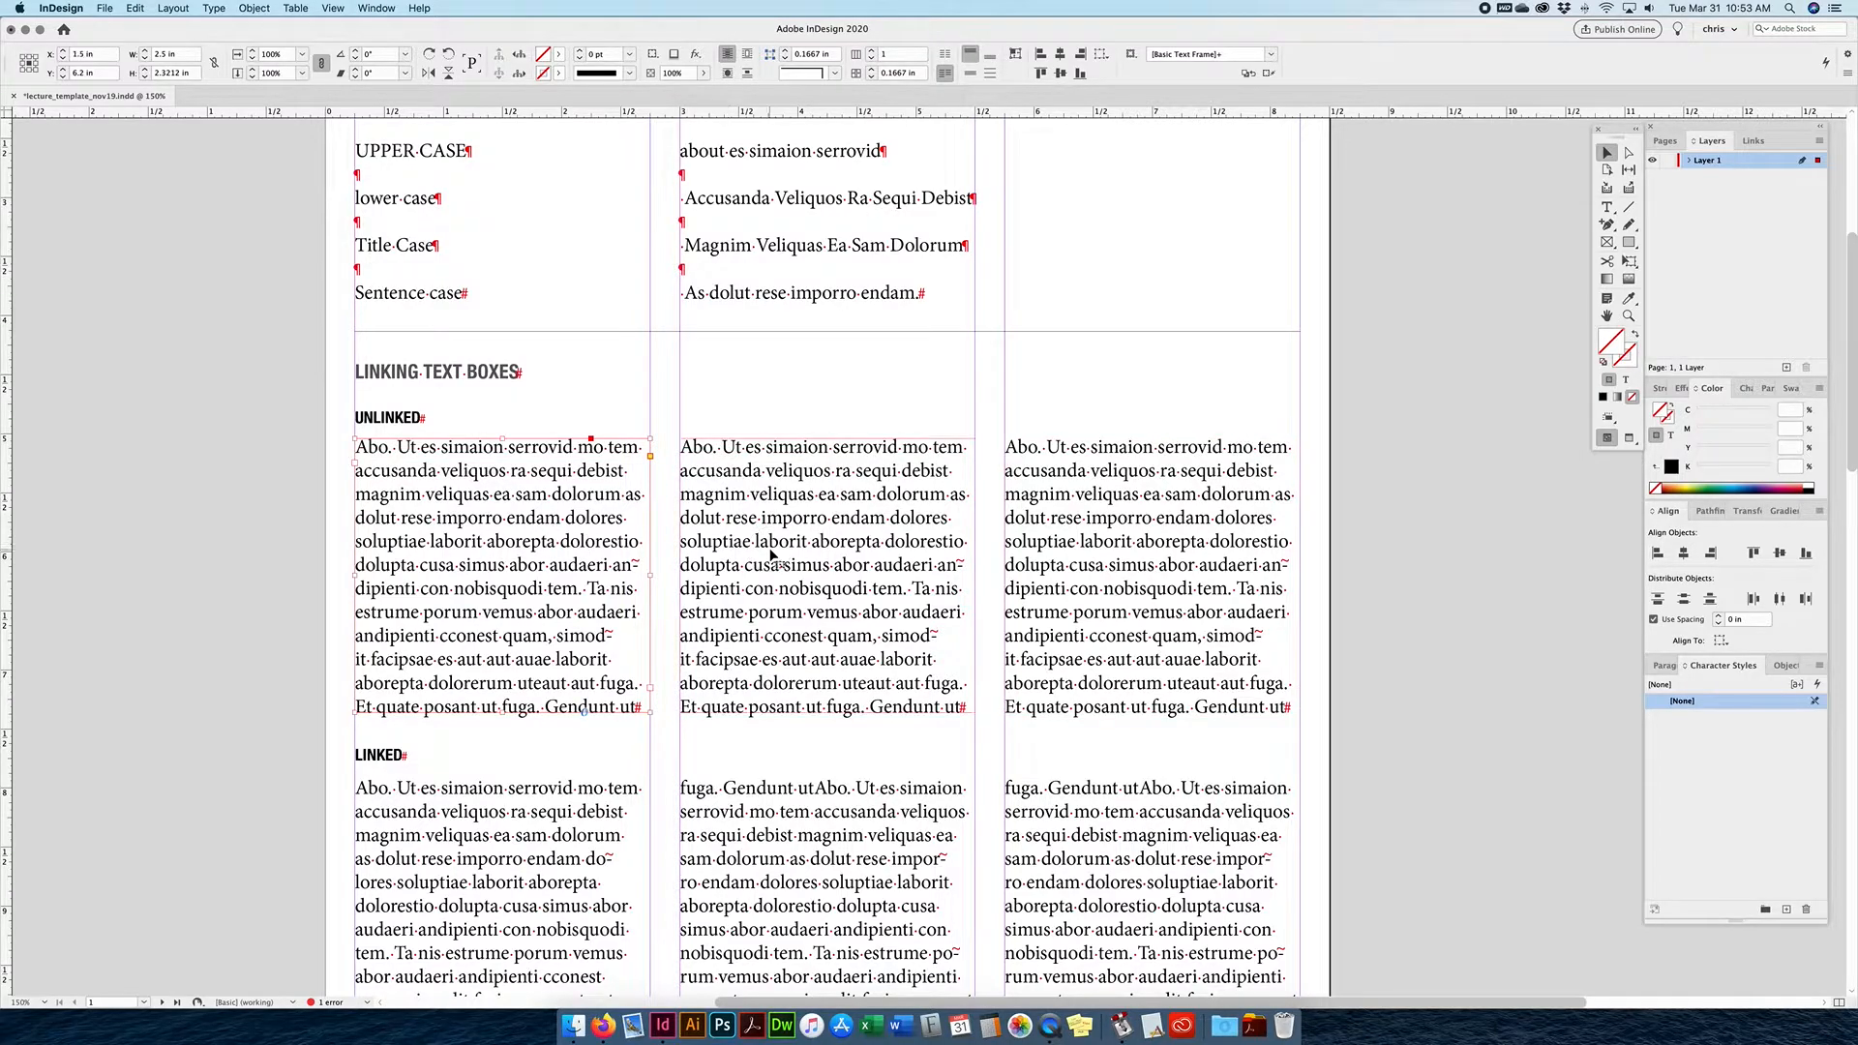
left_click_drag(396, 560, 1469, 559)
Draw a text frame about 2.5 by 2.5 in under UNLINKED in the first column and fill it with placeholder text.
left_click(1608, 212)
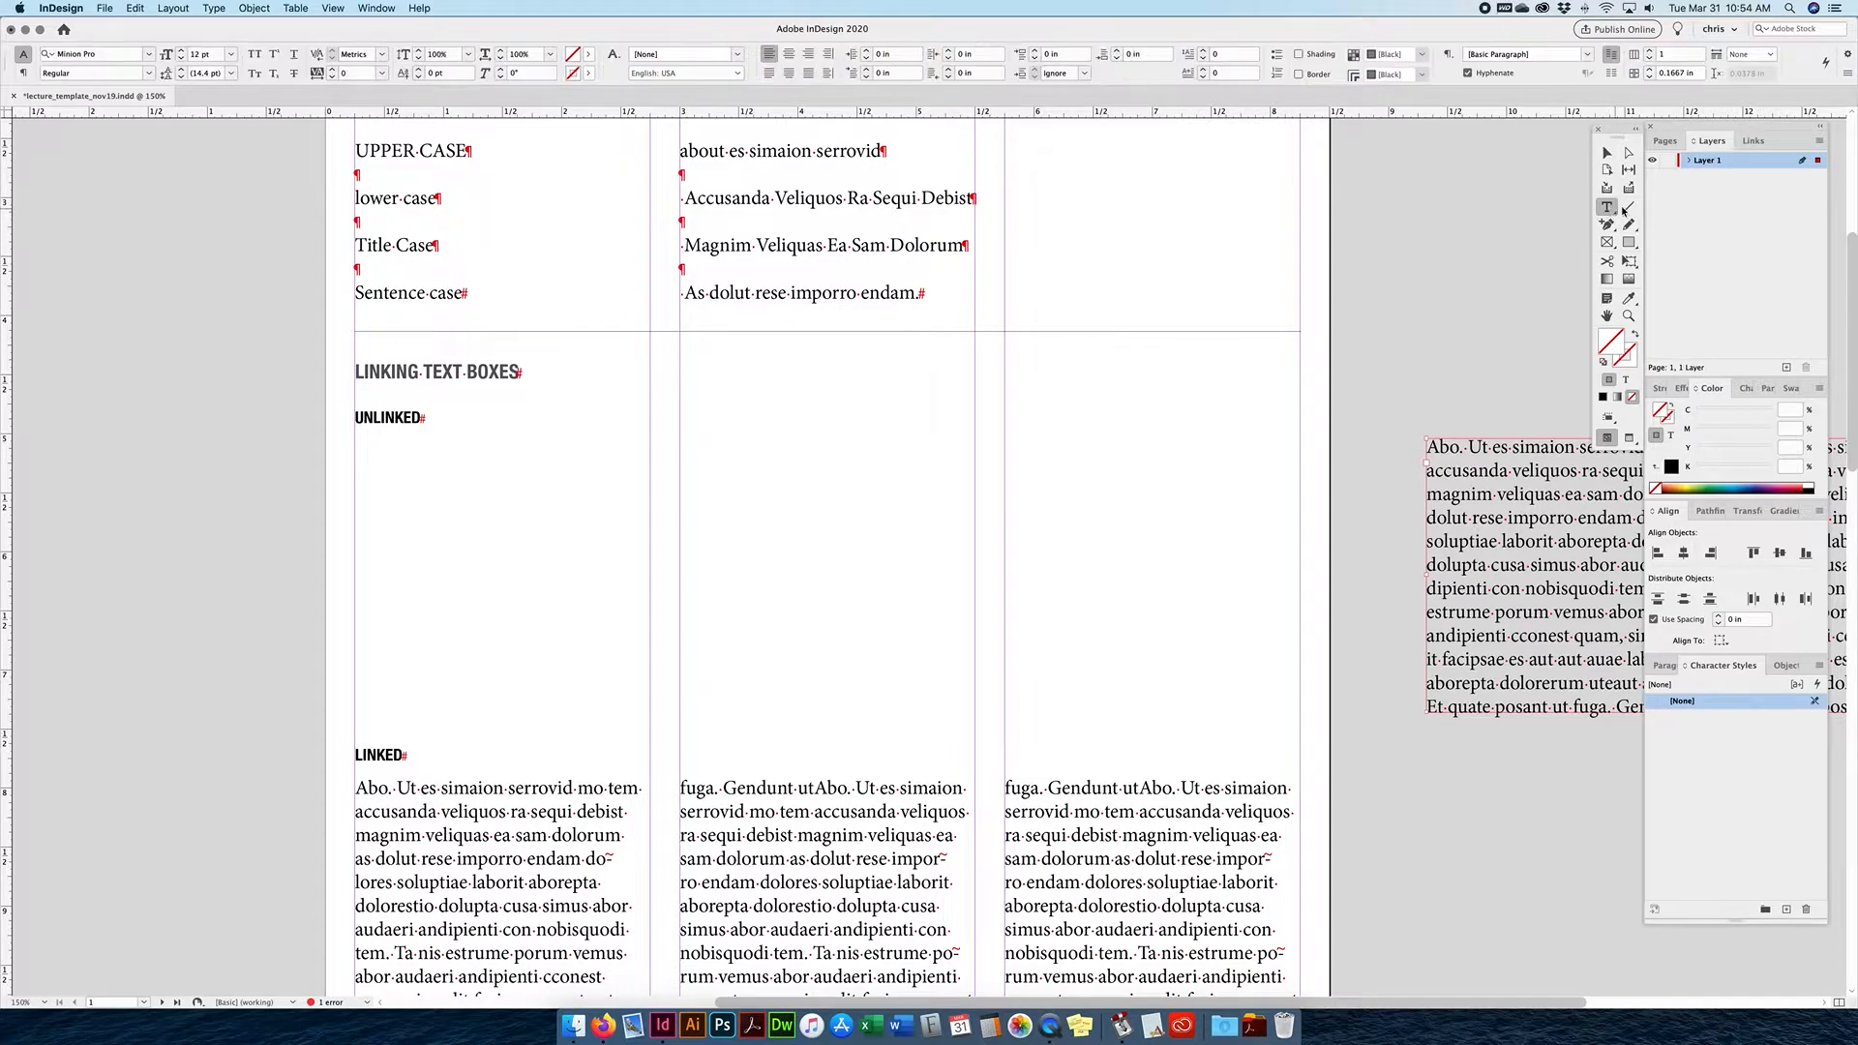
left_click(411, 461)
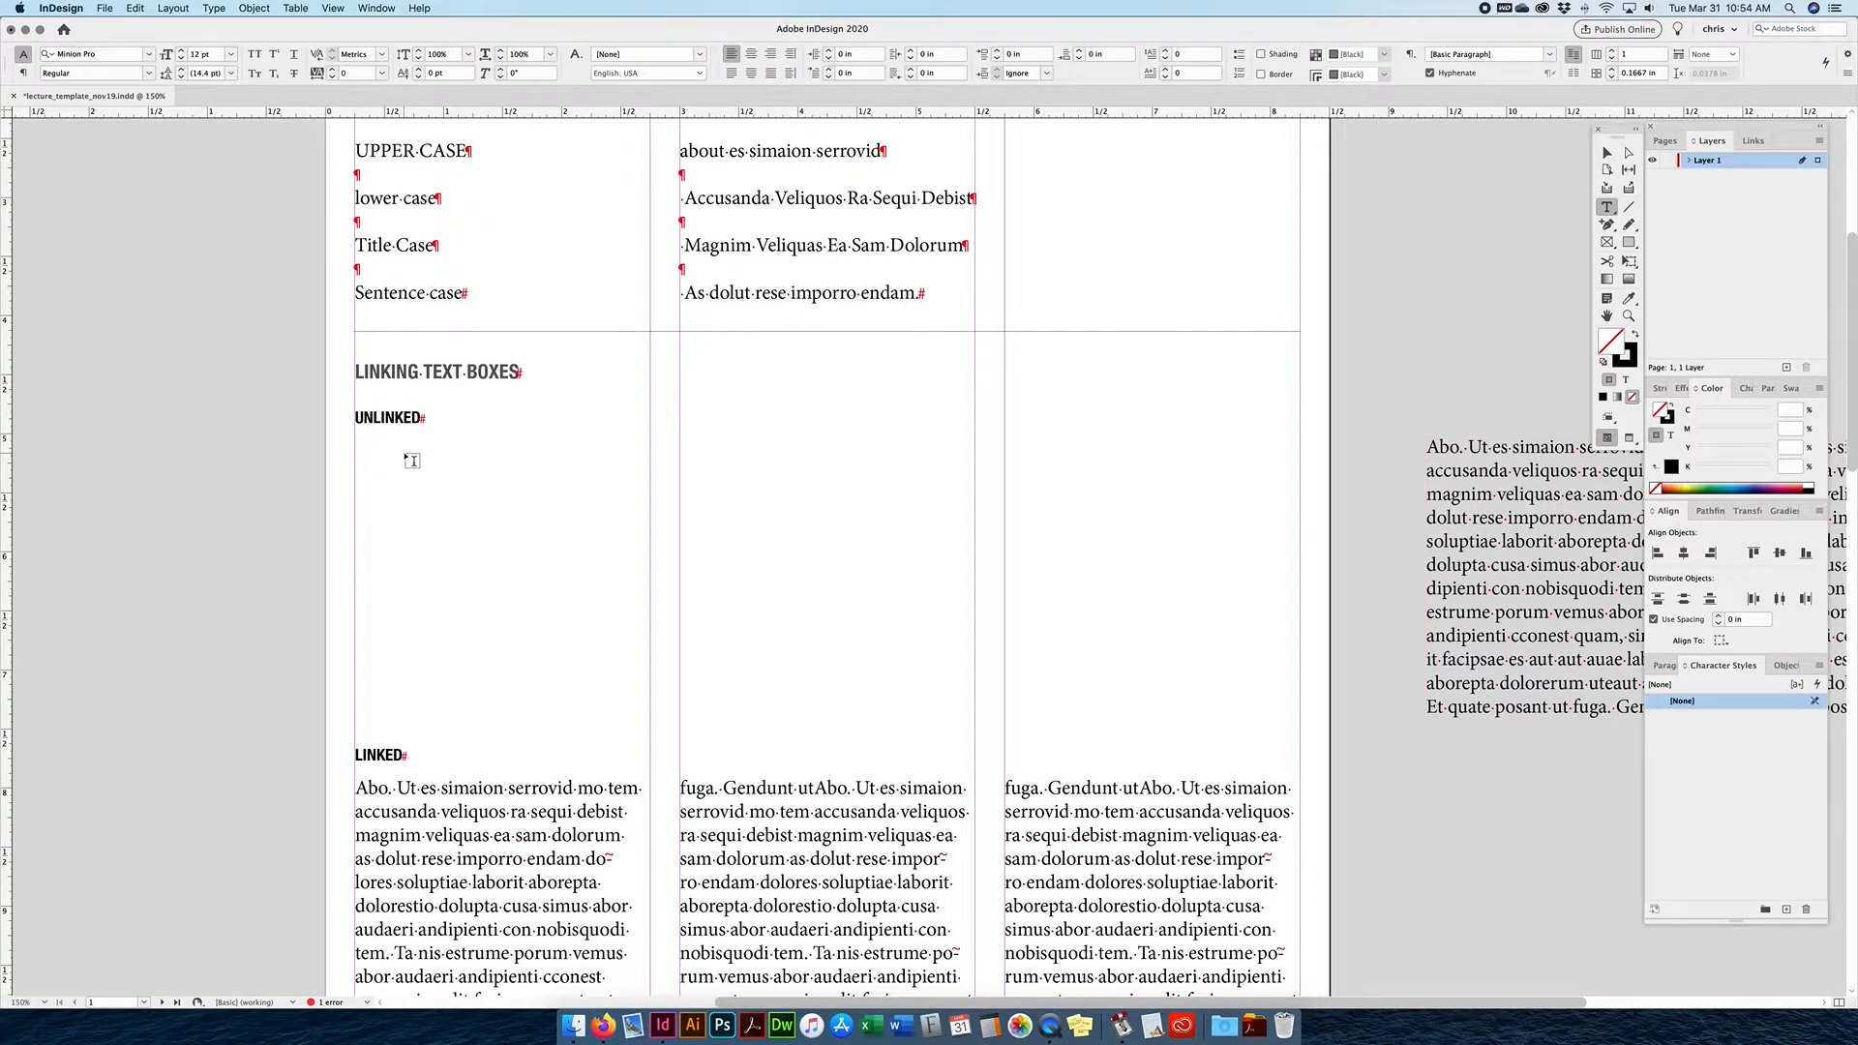
left_click_drag(355, 433, 654, 724)
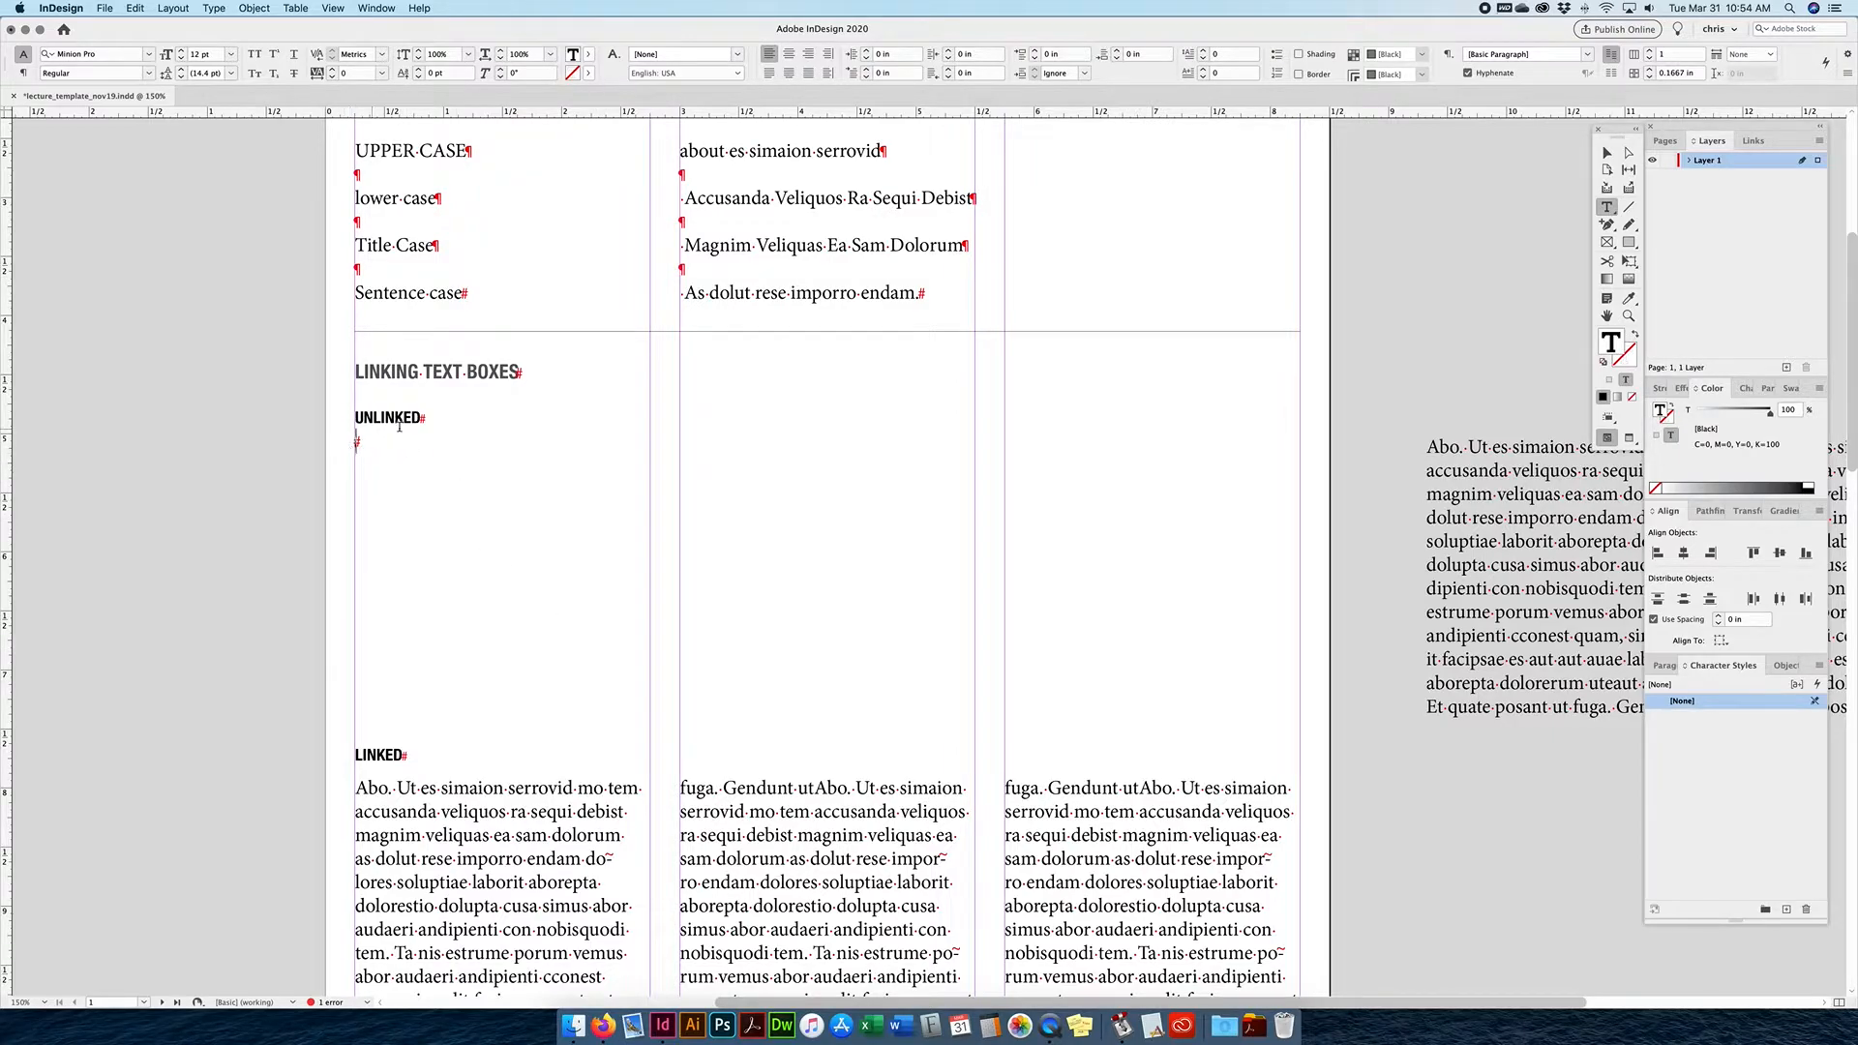
left_click(215, 9)
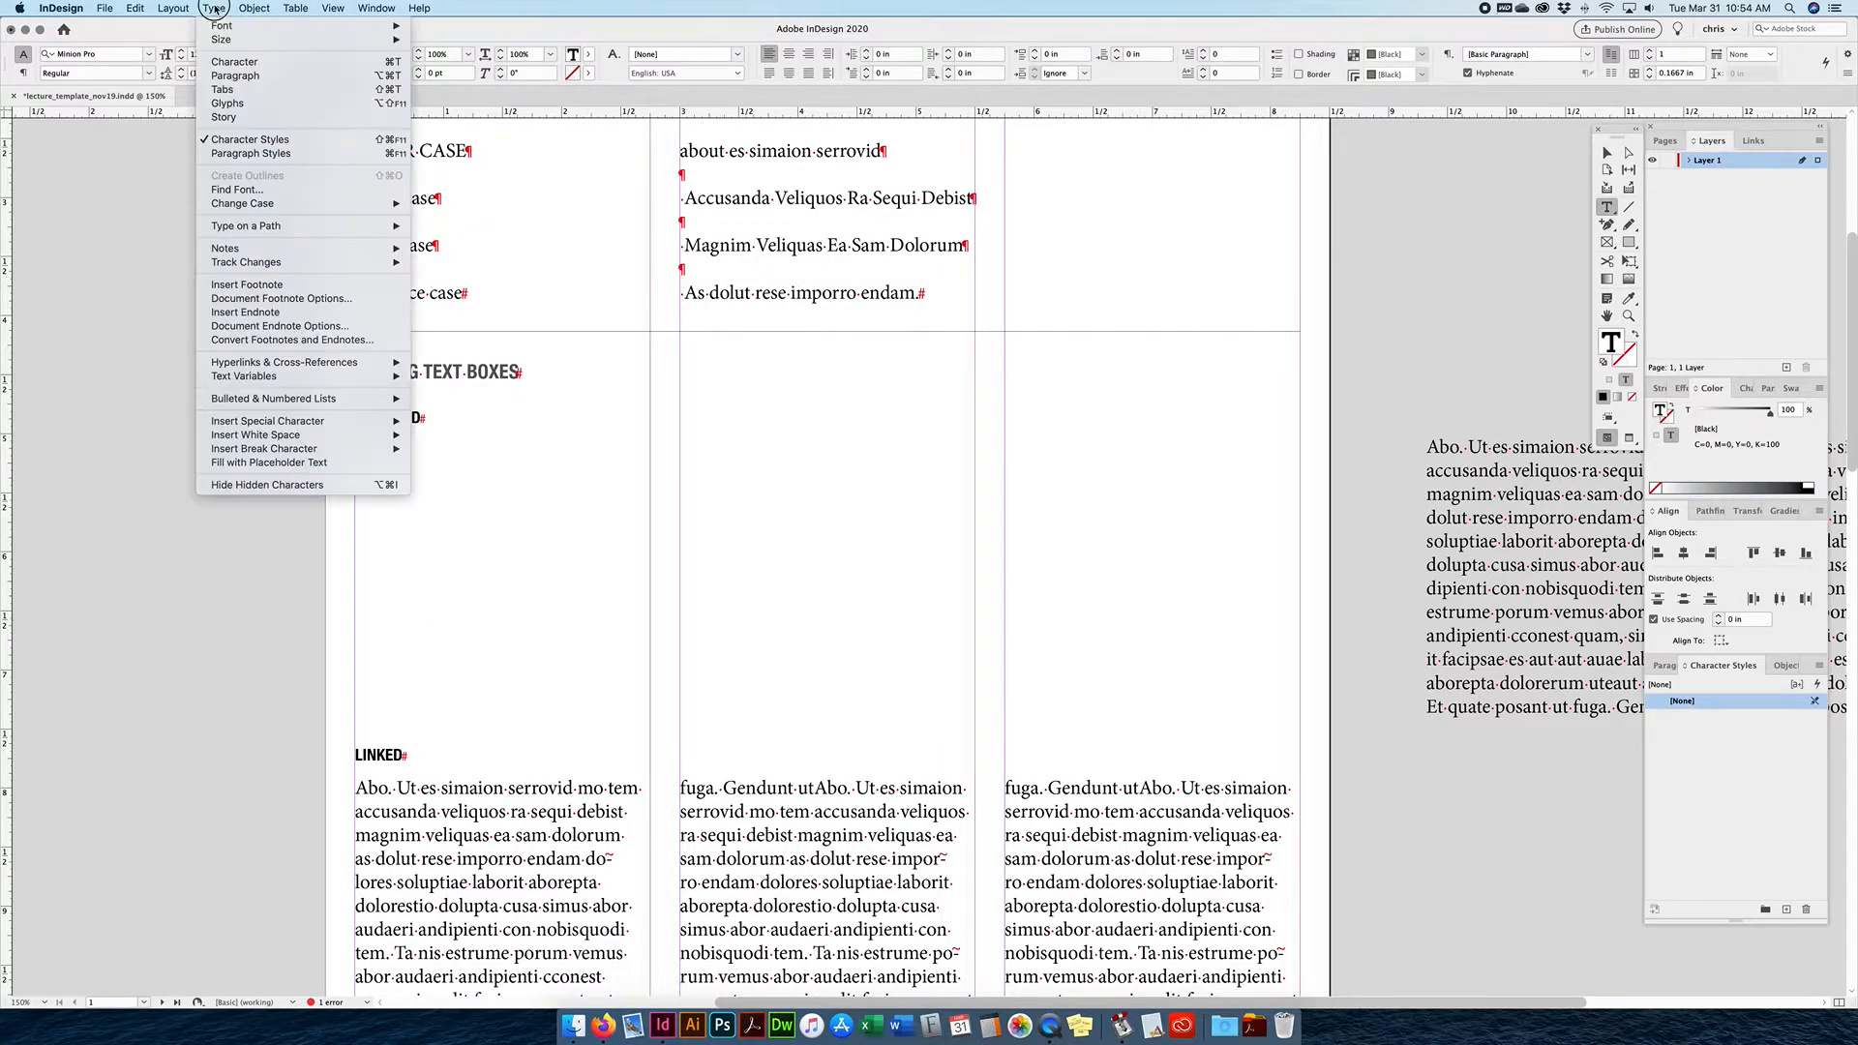
left_click(260, 462)
left_click(418, 509)
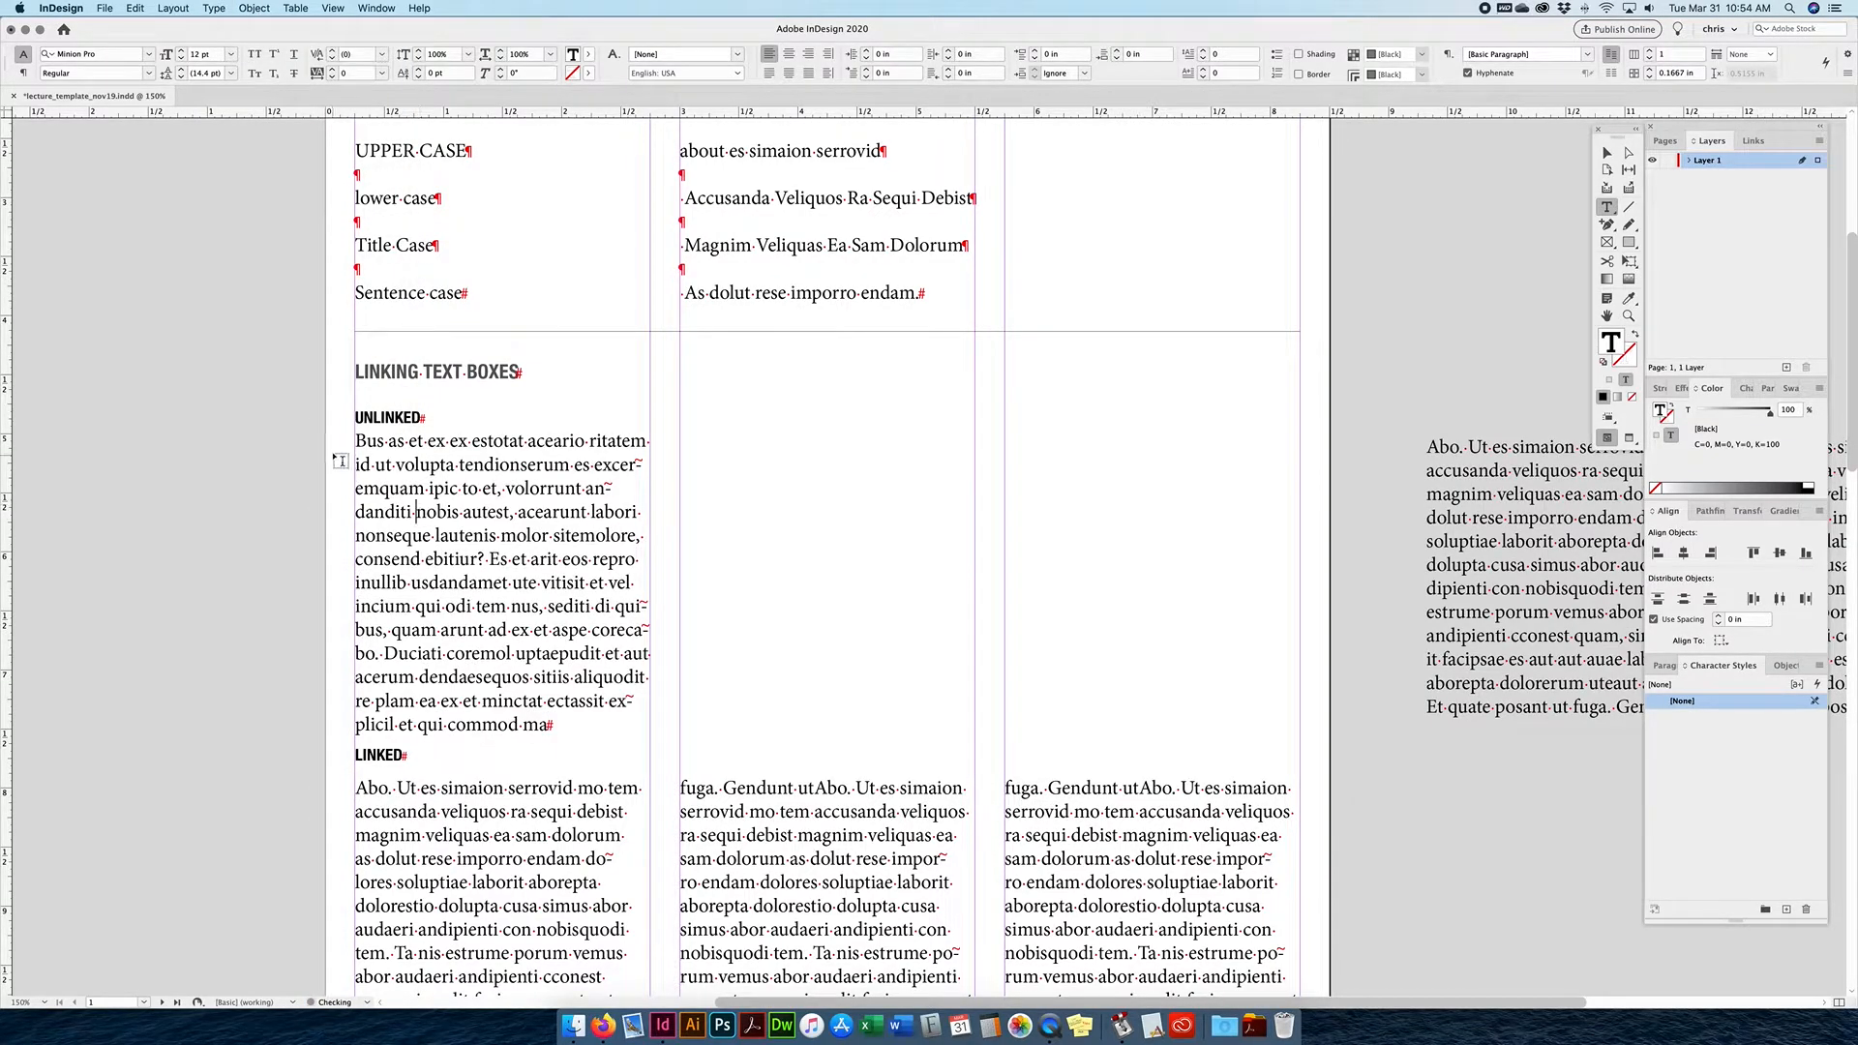
left_click_drag(355, 440, 622, 720)
left_click(538, 581)
Duplicate the new placeholder text frame into the second and third columns of the UNLINKED row.
left_click(1606, 153)
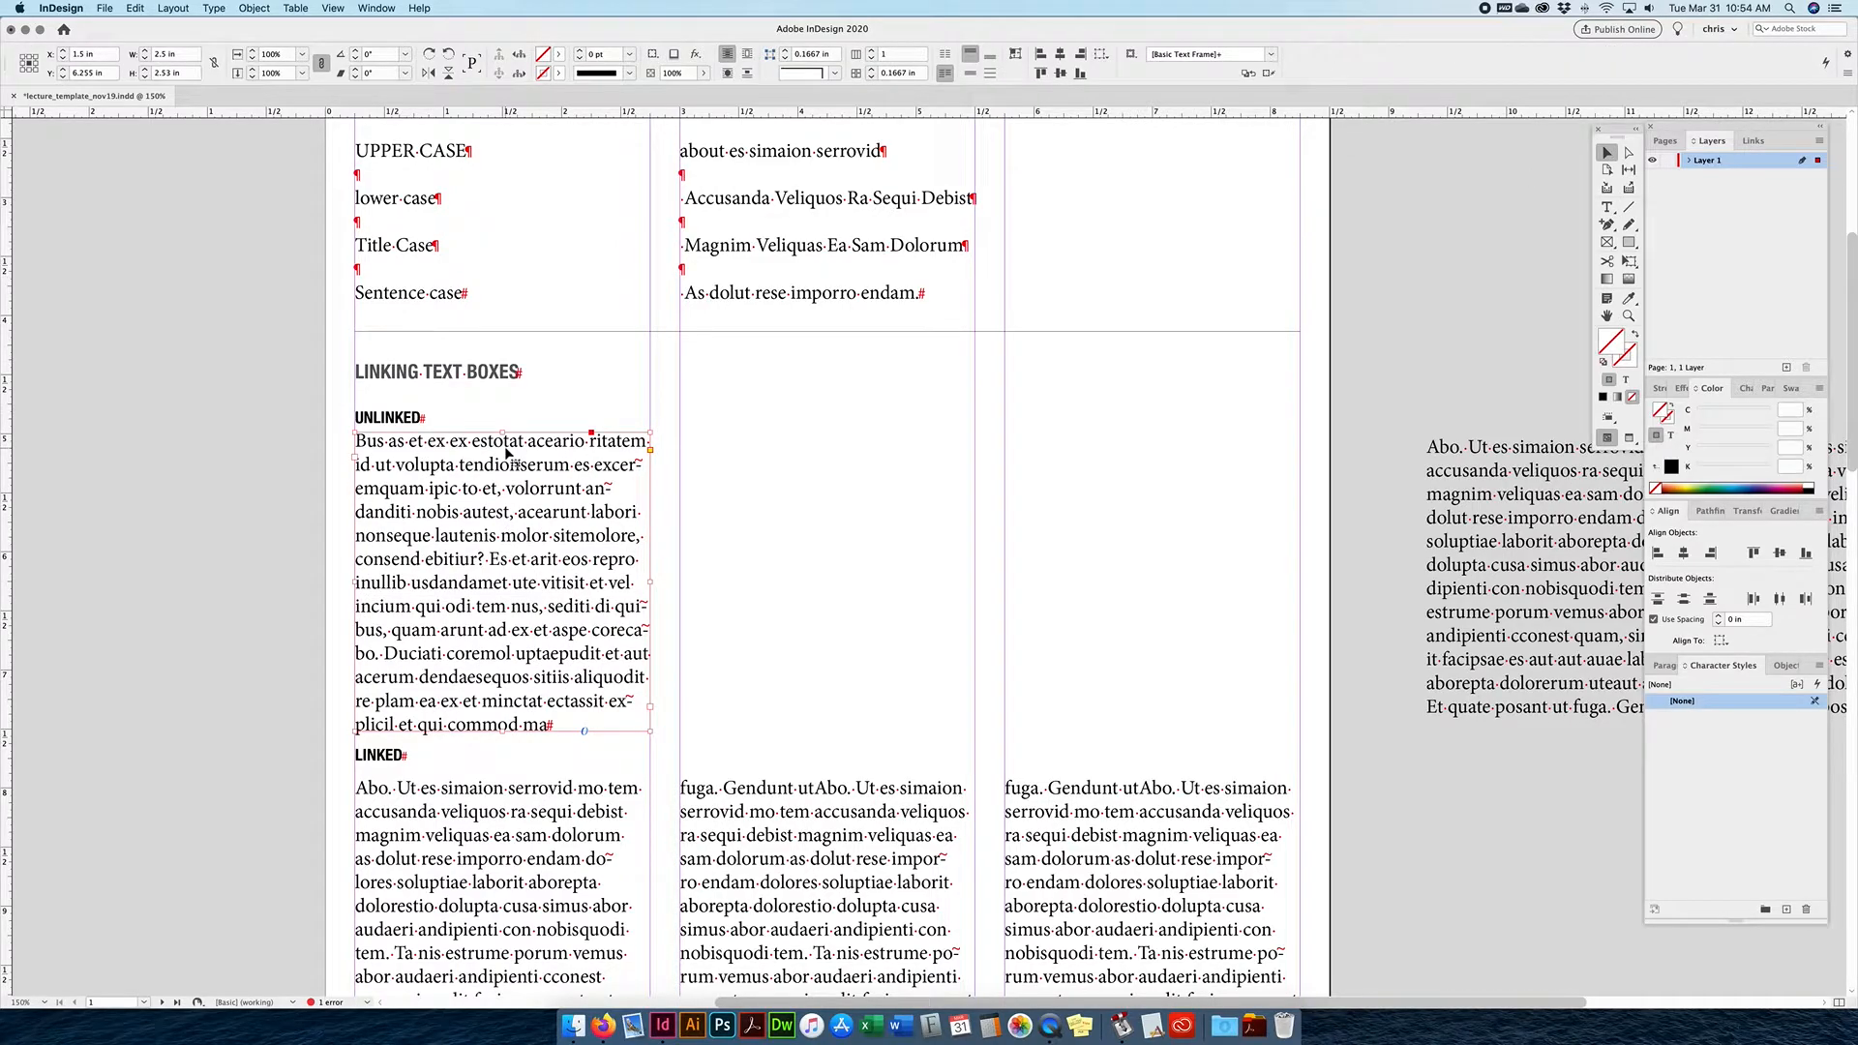
scroll(789, 445, "left", 1)
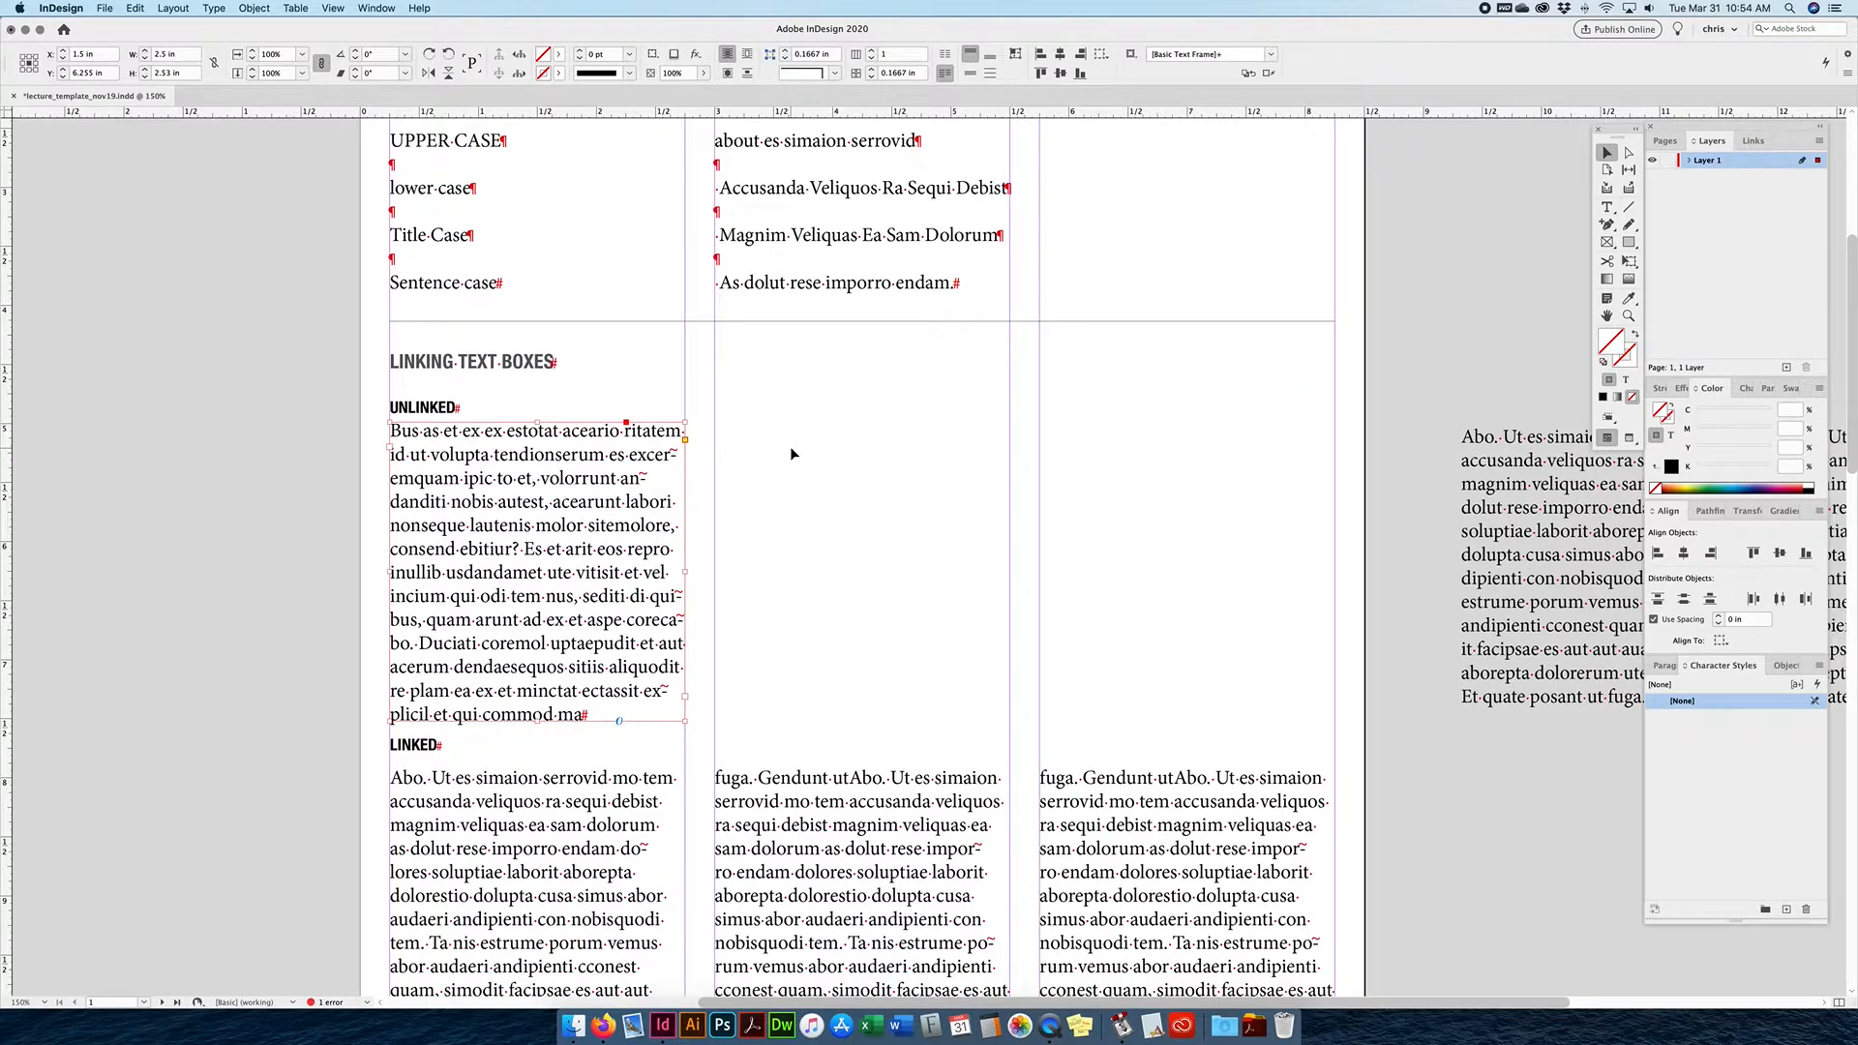
left_click_drag(526, 537, 1109, 562)
Select all the text in the first UNLINKED frame and then in the second to check that they are separate stories.
double_click(512, 526)
key("super+a")
left_click(513, 526)
key("super+a")
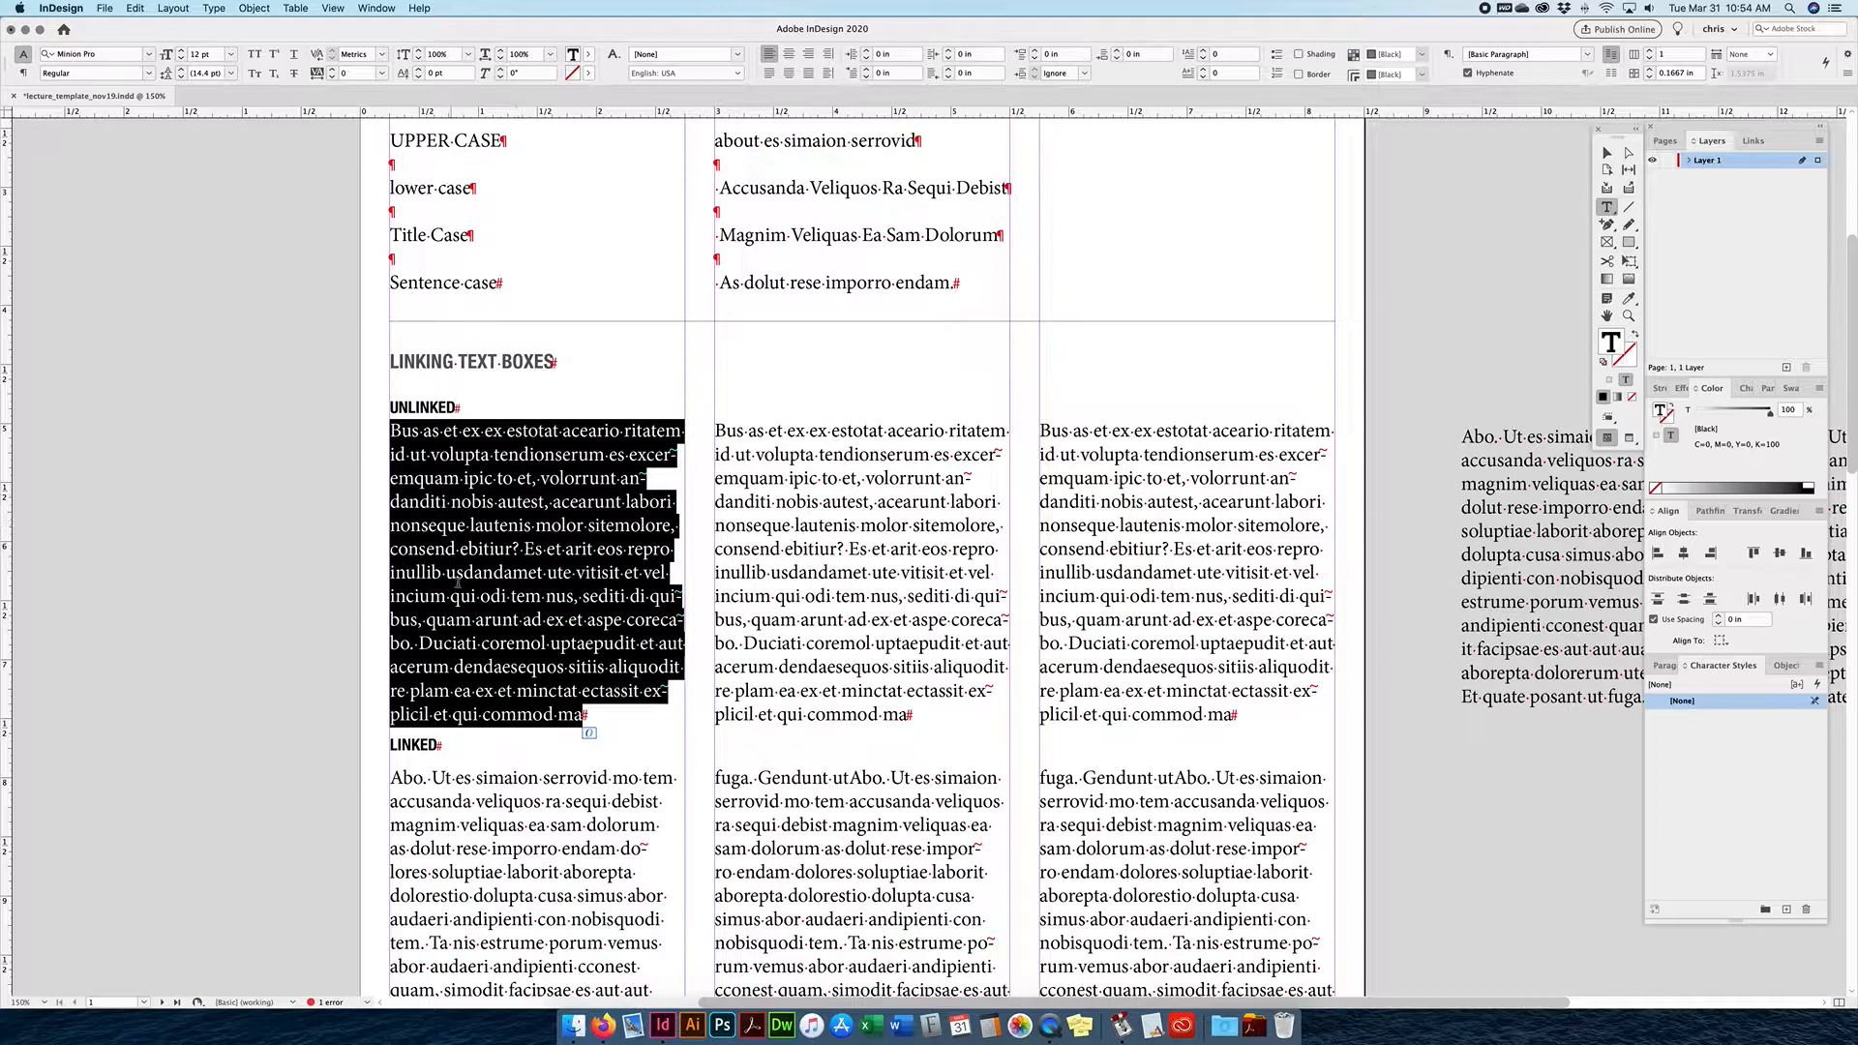
left_click(804, 535)
key("super+a")
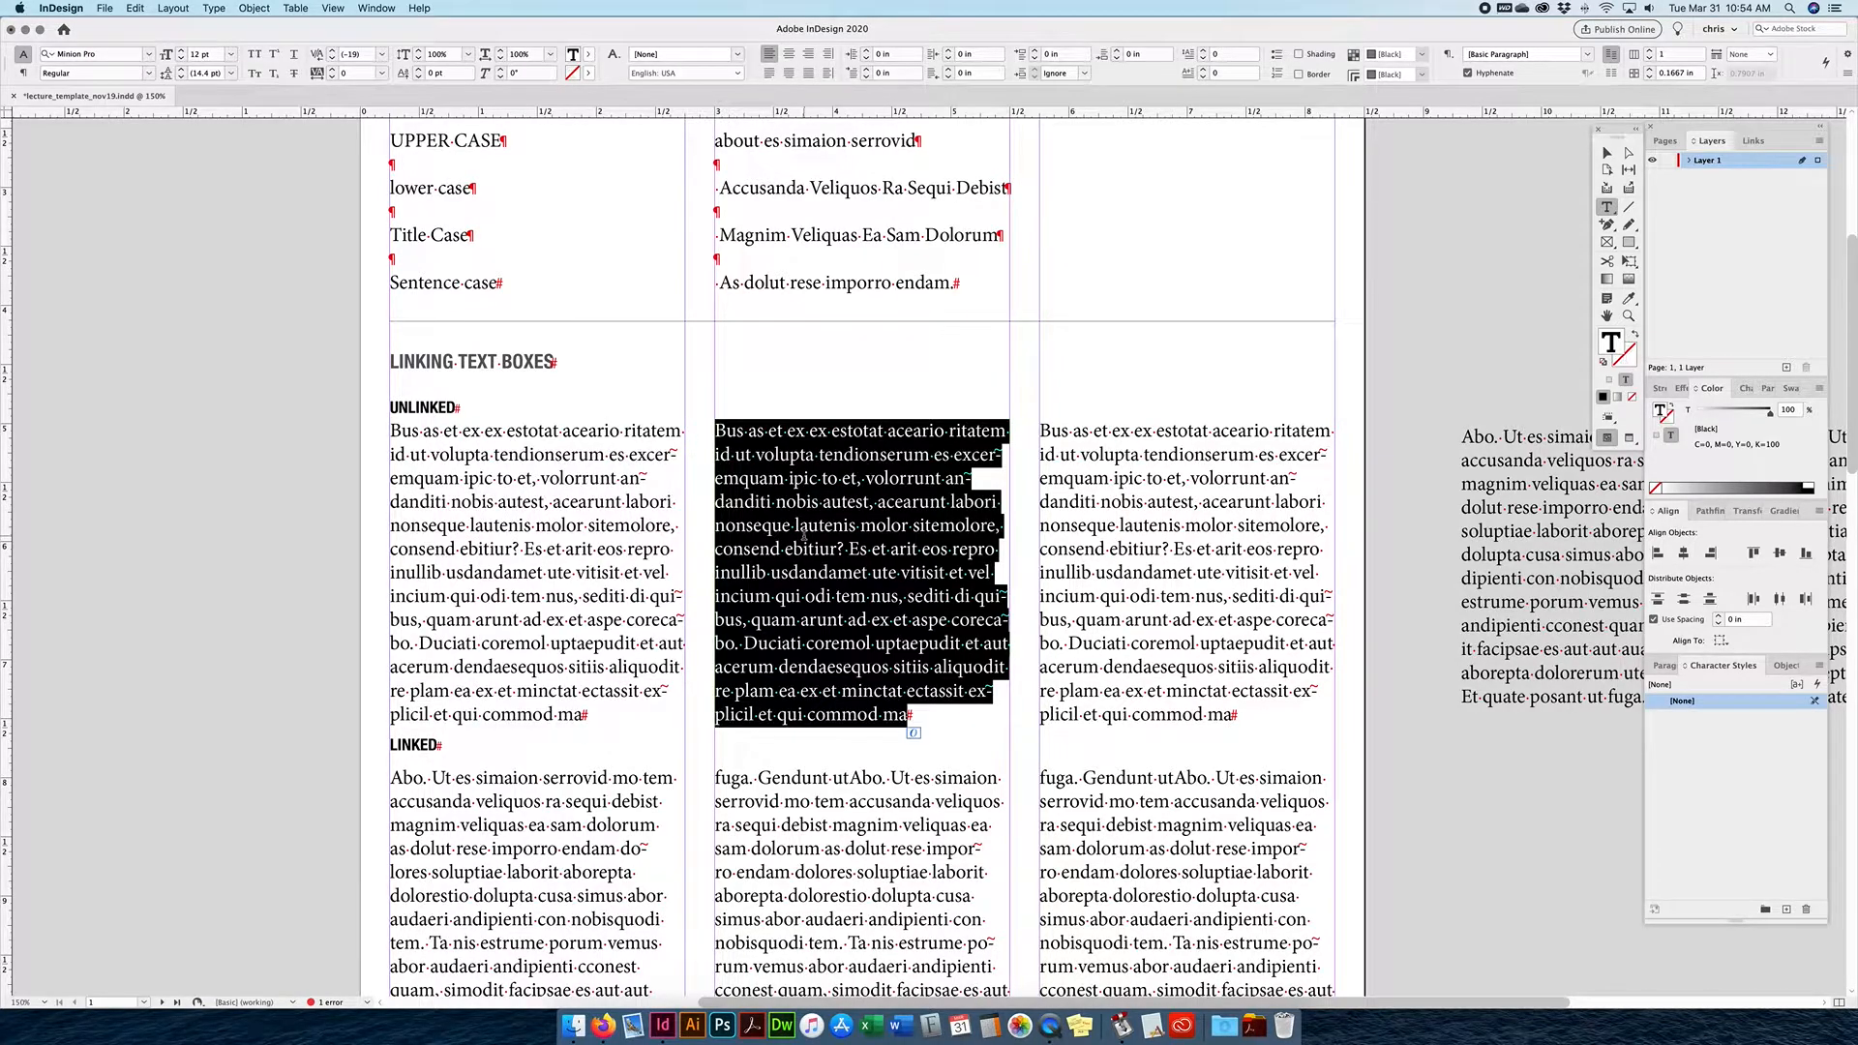
Select all the text in the third UNLINKED frame to check that it is a separate story.
left_click(1242, 567)
key("super+a")
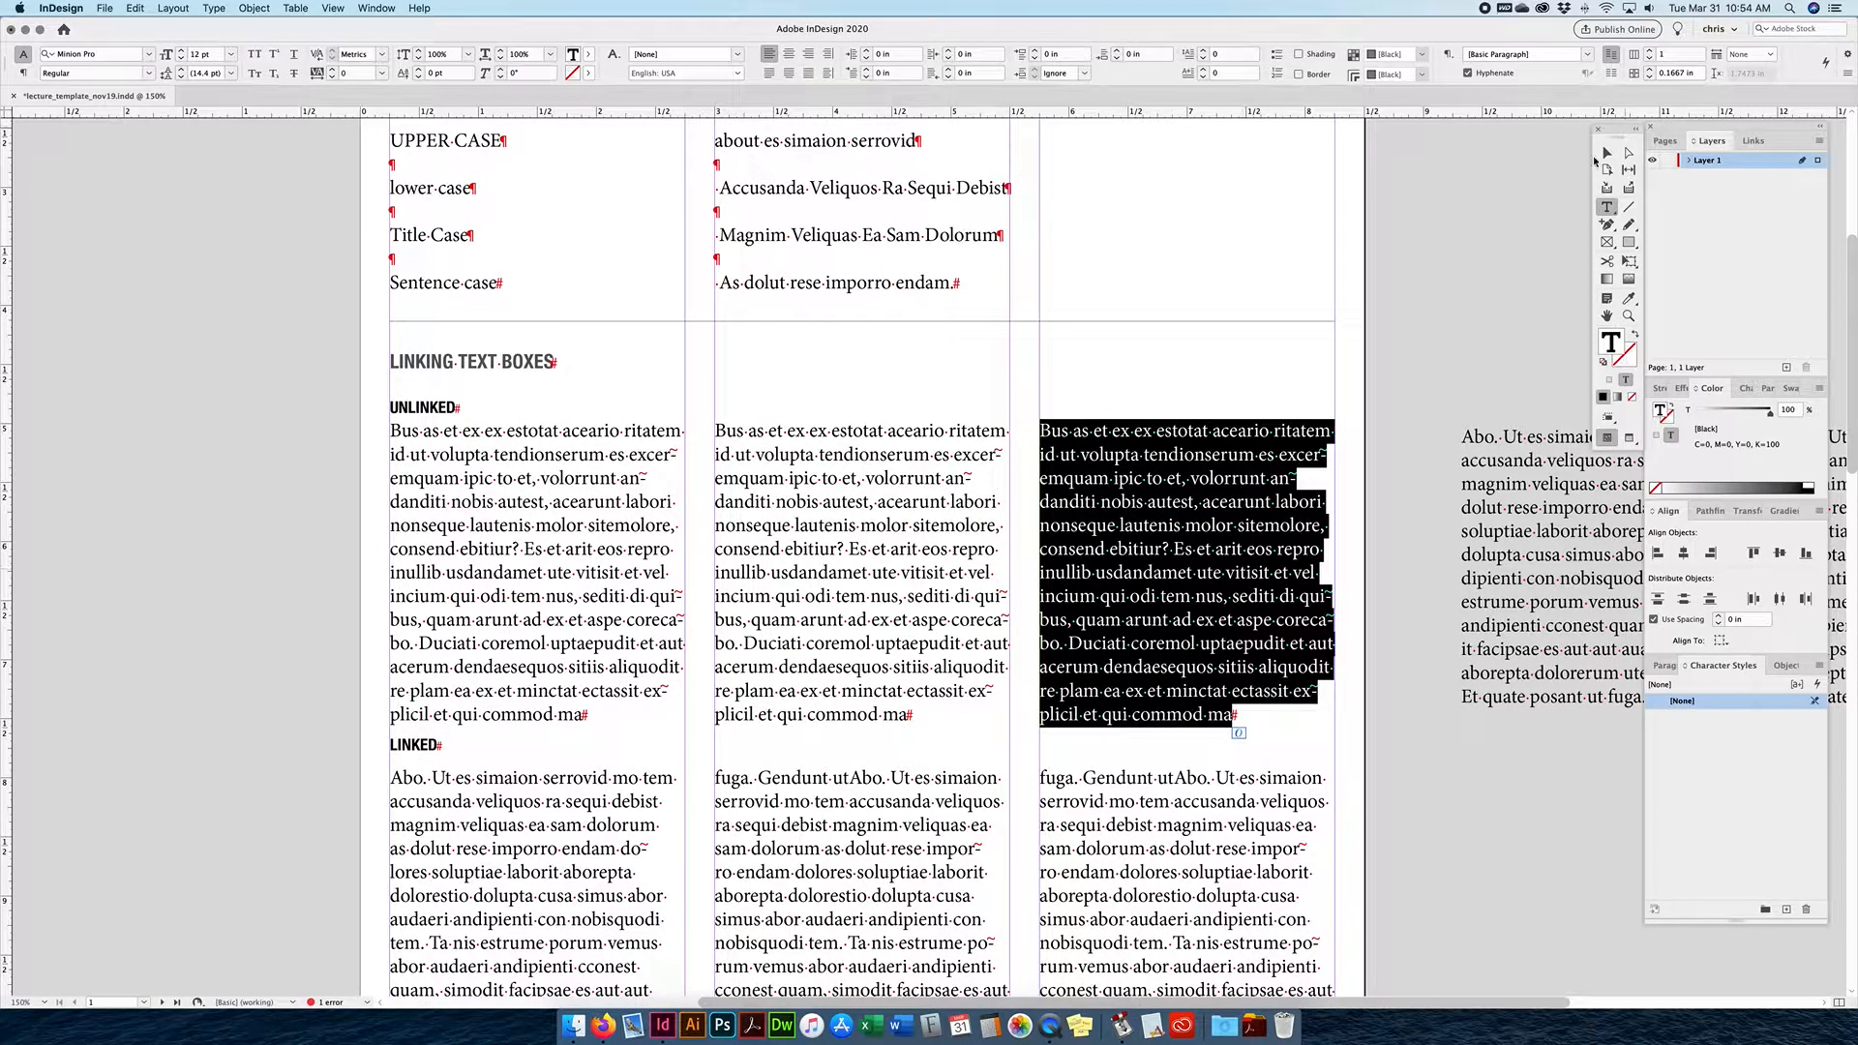
left_click(1606, 154)
Select each of the three UNLINKED text frames in turn to view them as individual objects.
left_click(536, 590)
left_click(842, 583)
left_click(1060, 571)
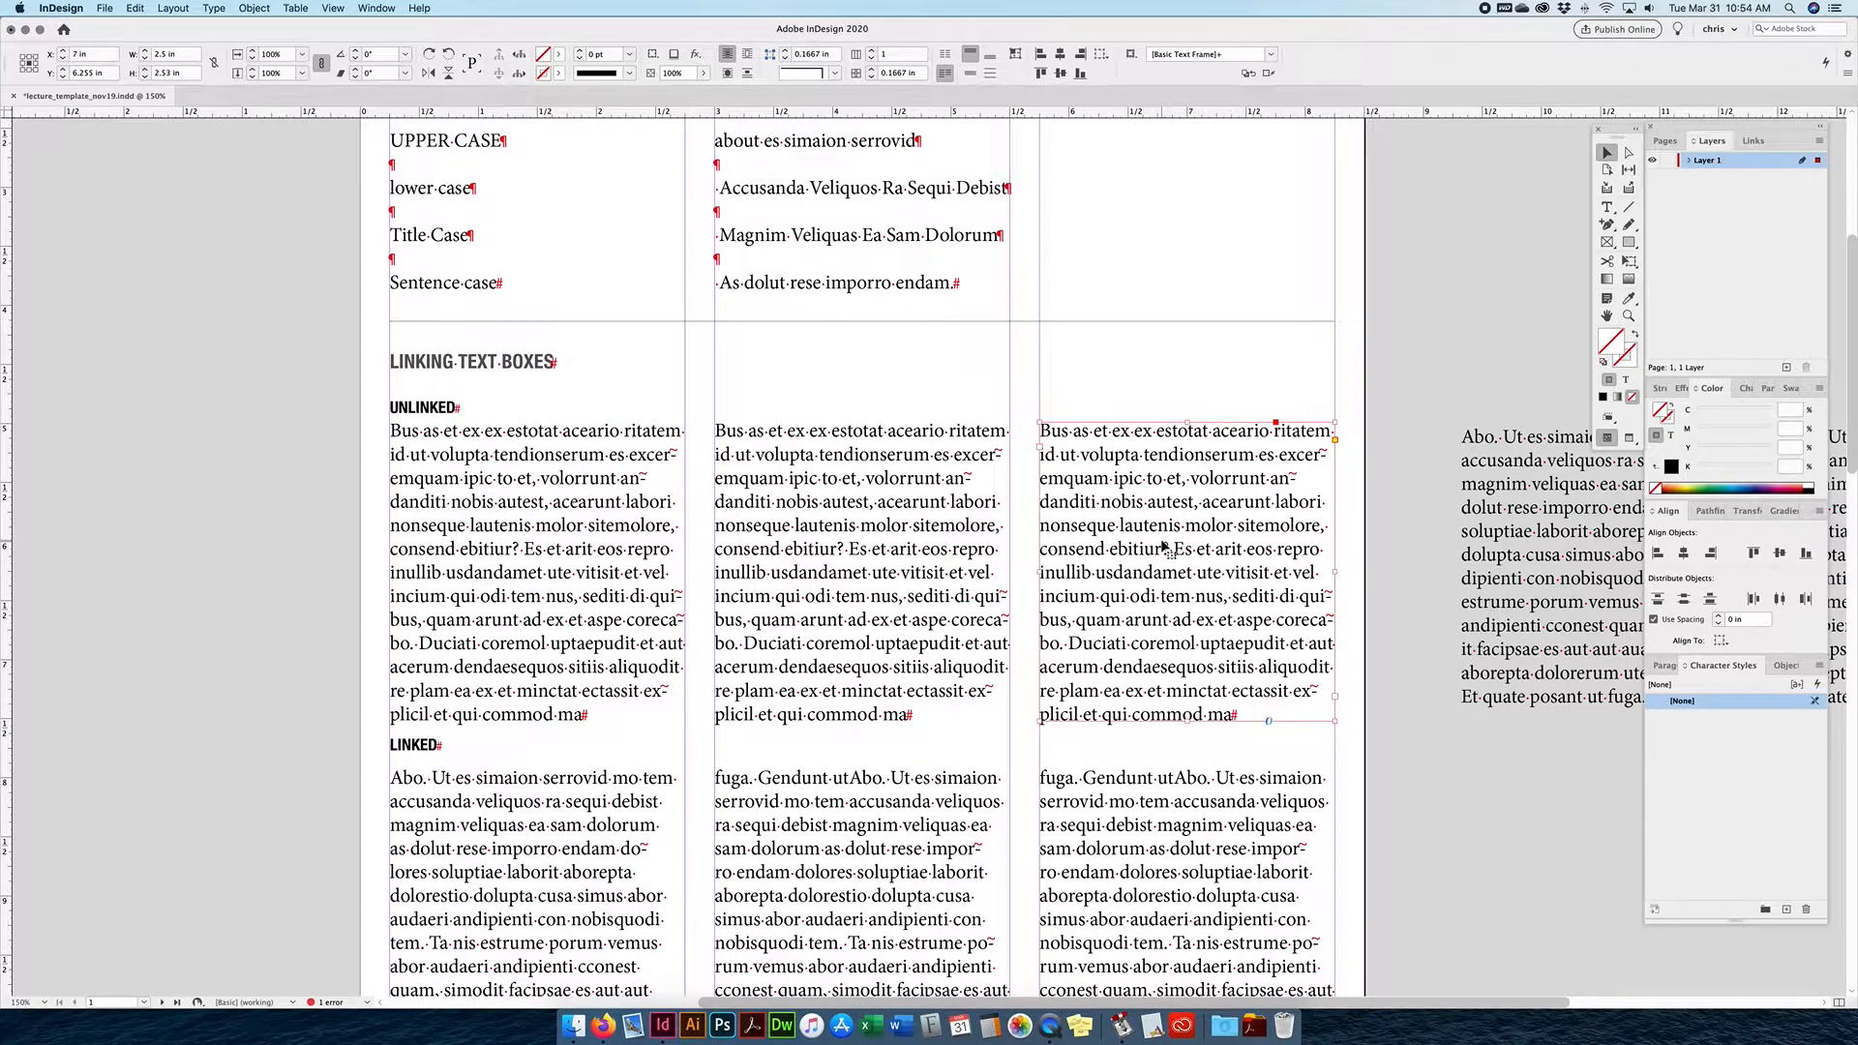
left_click(591, 573)
left_click(744, 569)
left_click(1113, 548)
Try moving the first LINKED text frame down onto the pasteboard, undo the move, and try extending the frame's bottom edge.
scroll(871, 484, "down", 3)
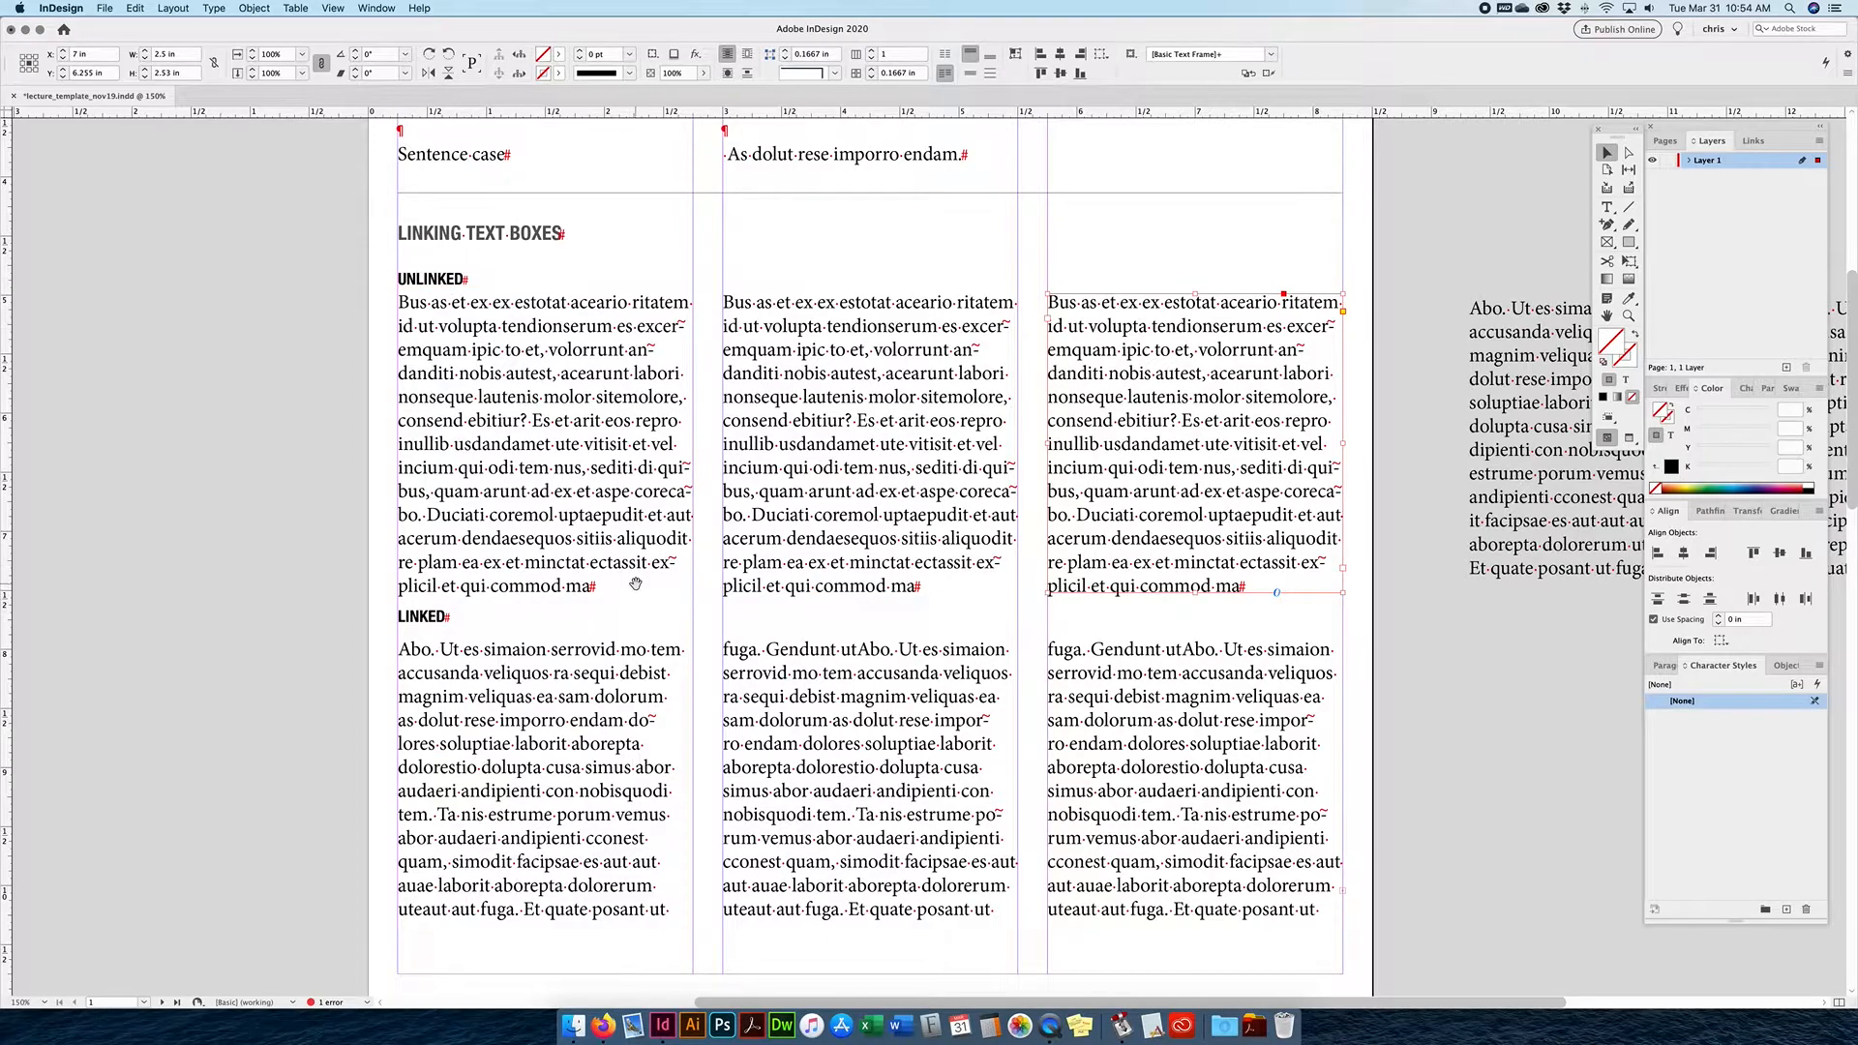
scroll(629, 542, "down", 3)
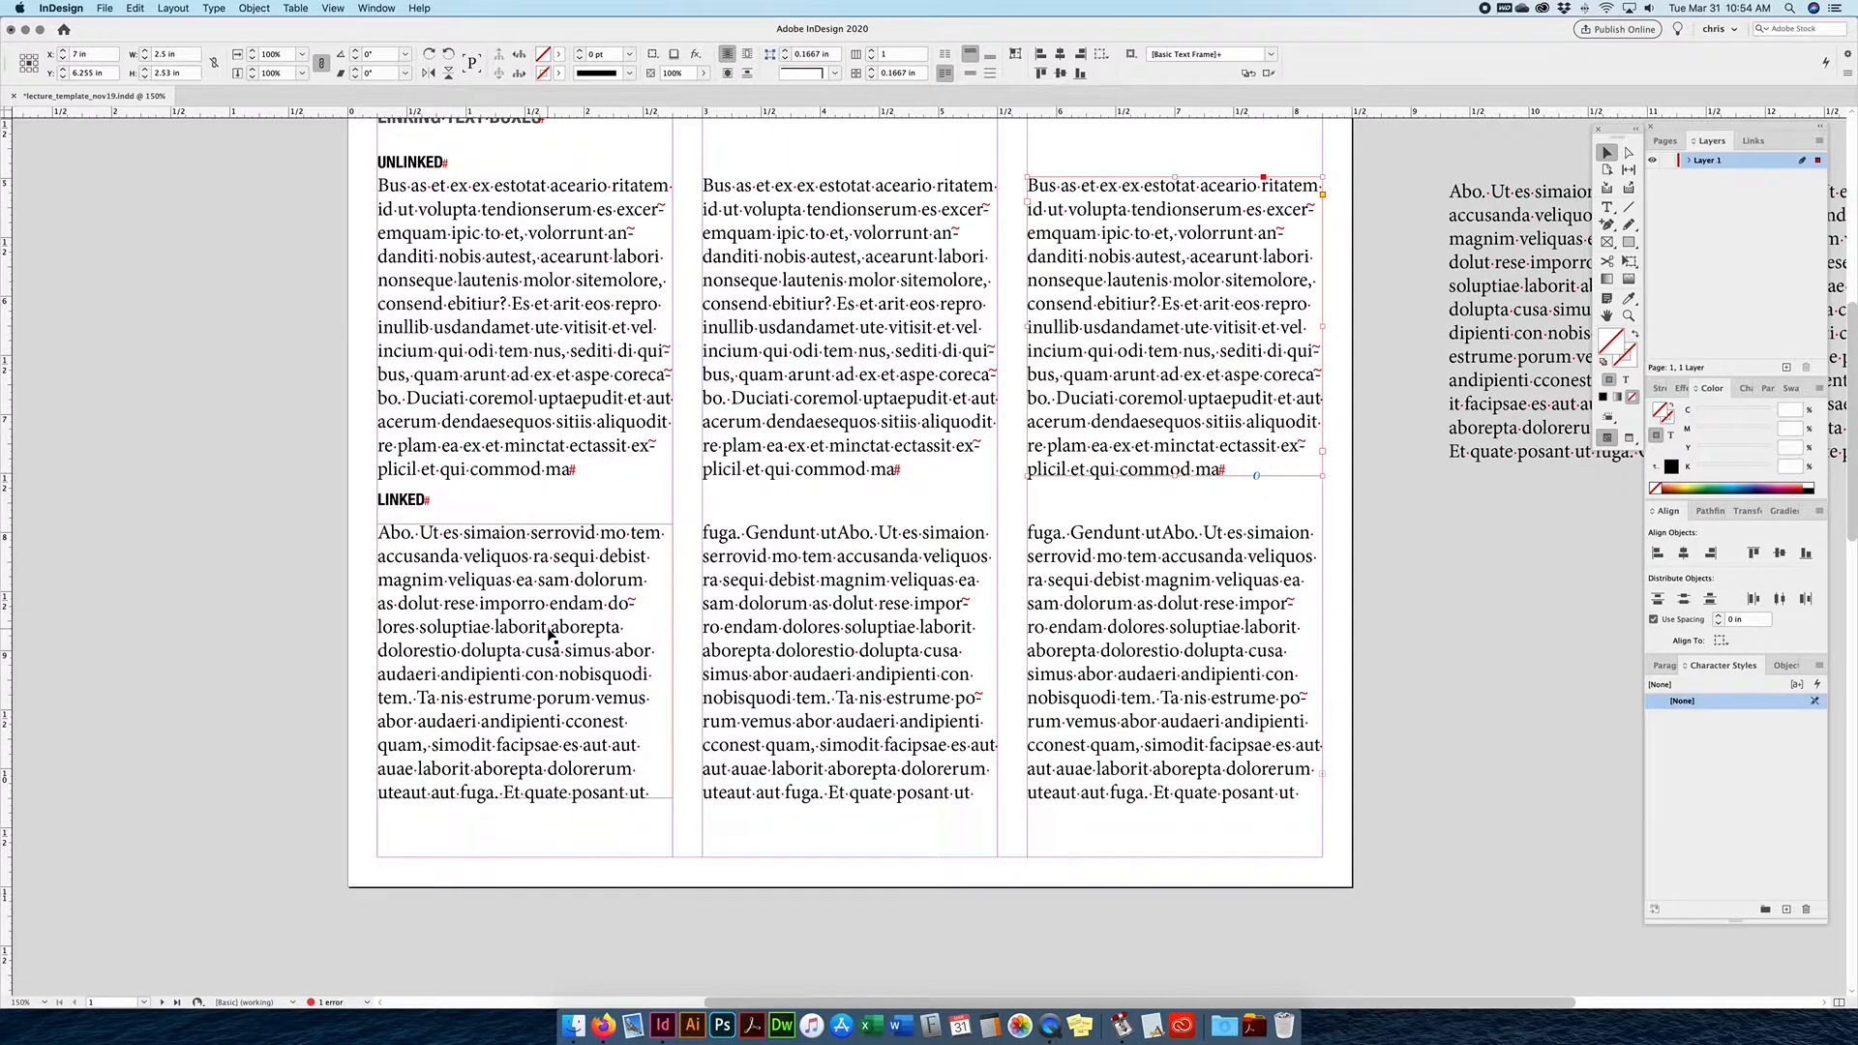
double_click(547, 627)
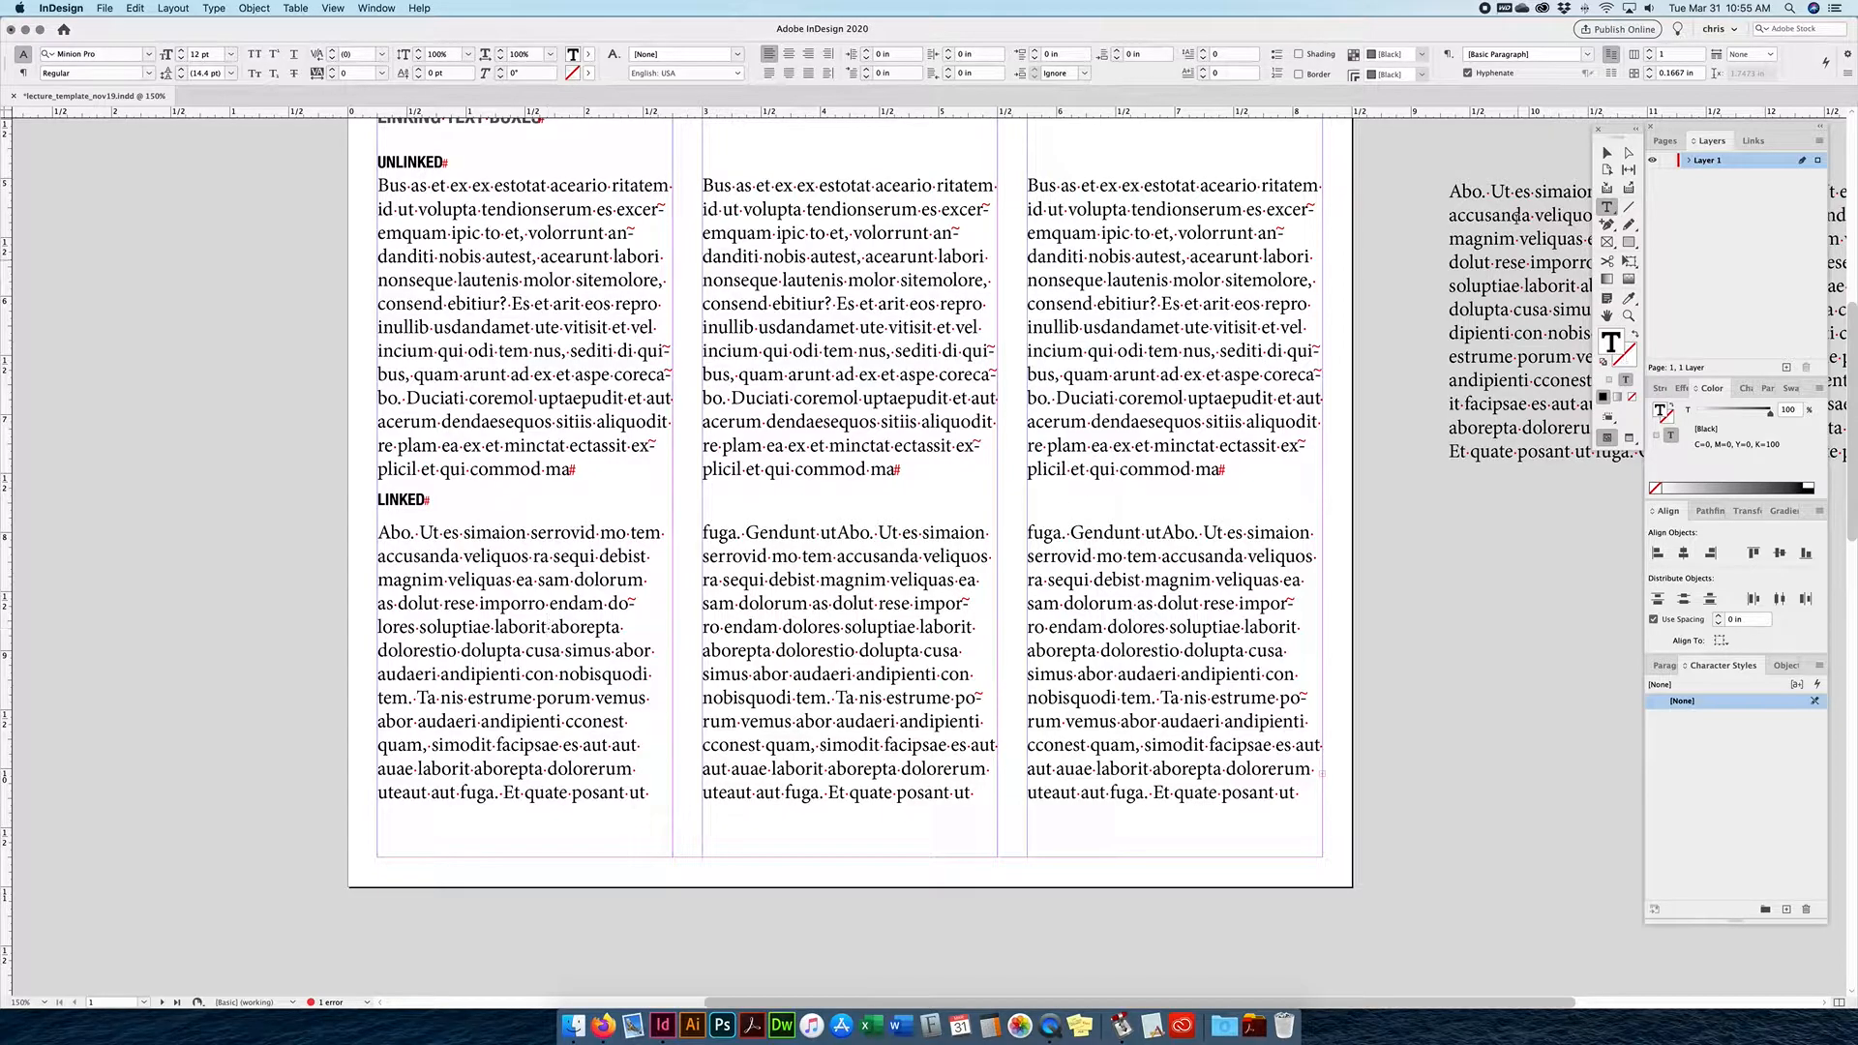
left_click(1606, 153)
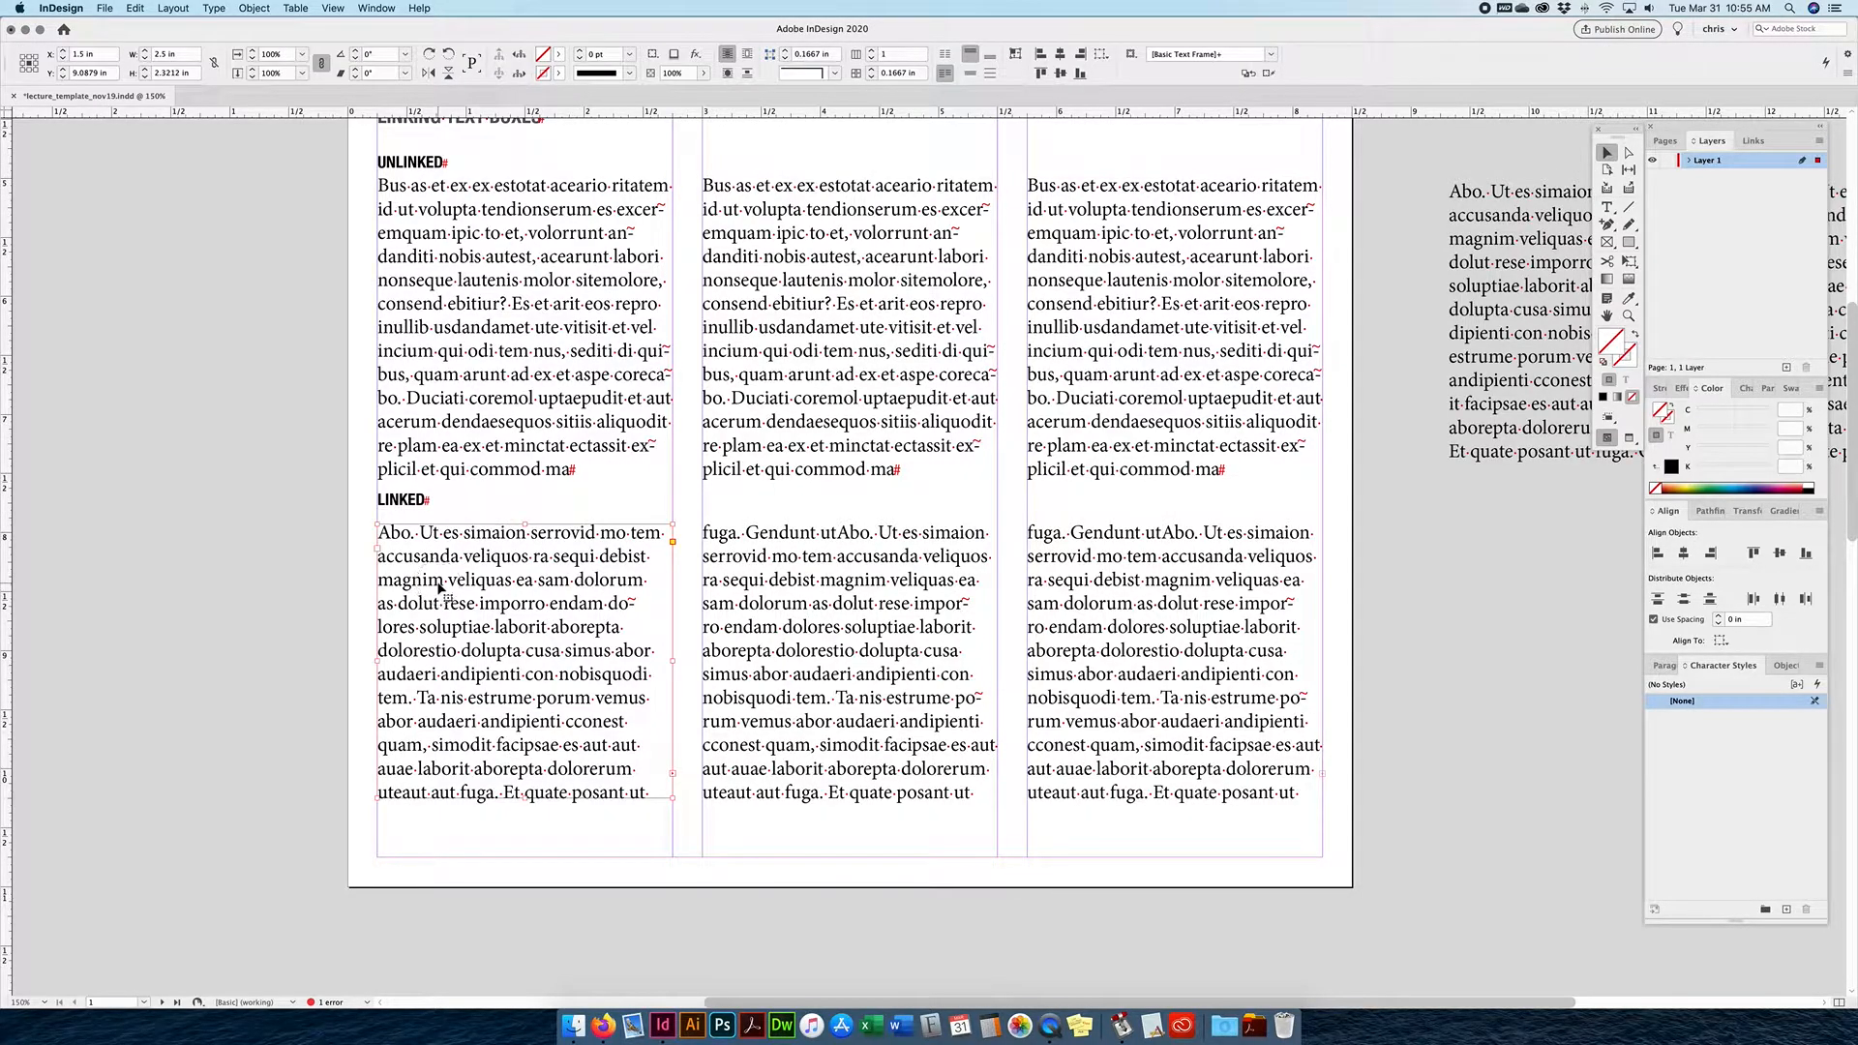
left_click_drag(439, 586, 368, 646)
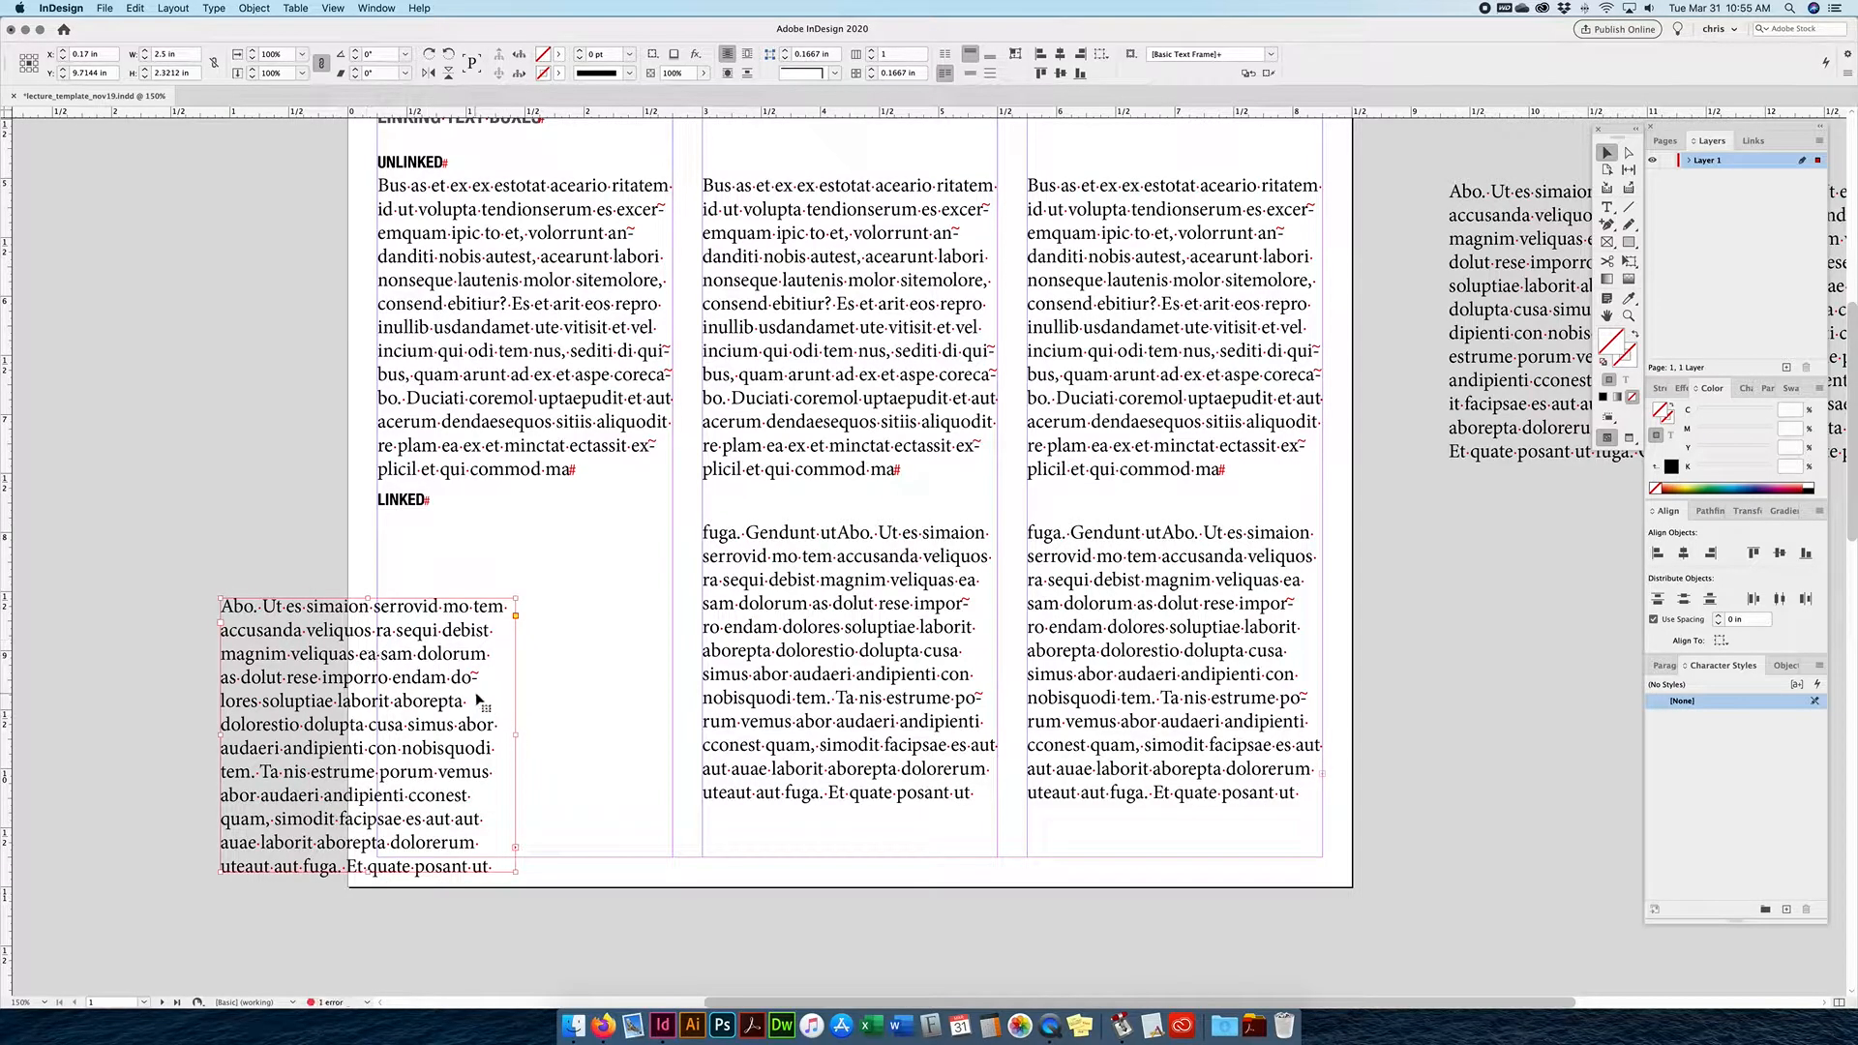
key("super+z")
left_click_drag(524, 800, 525, 829)
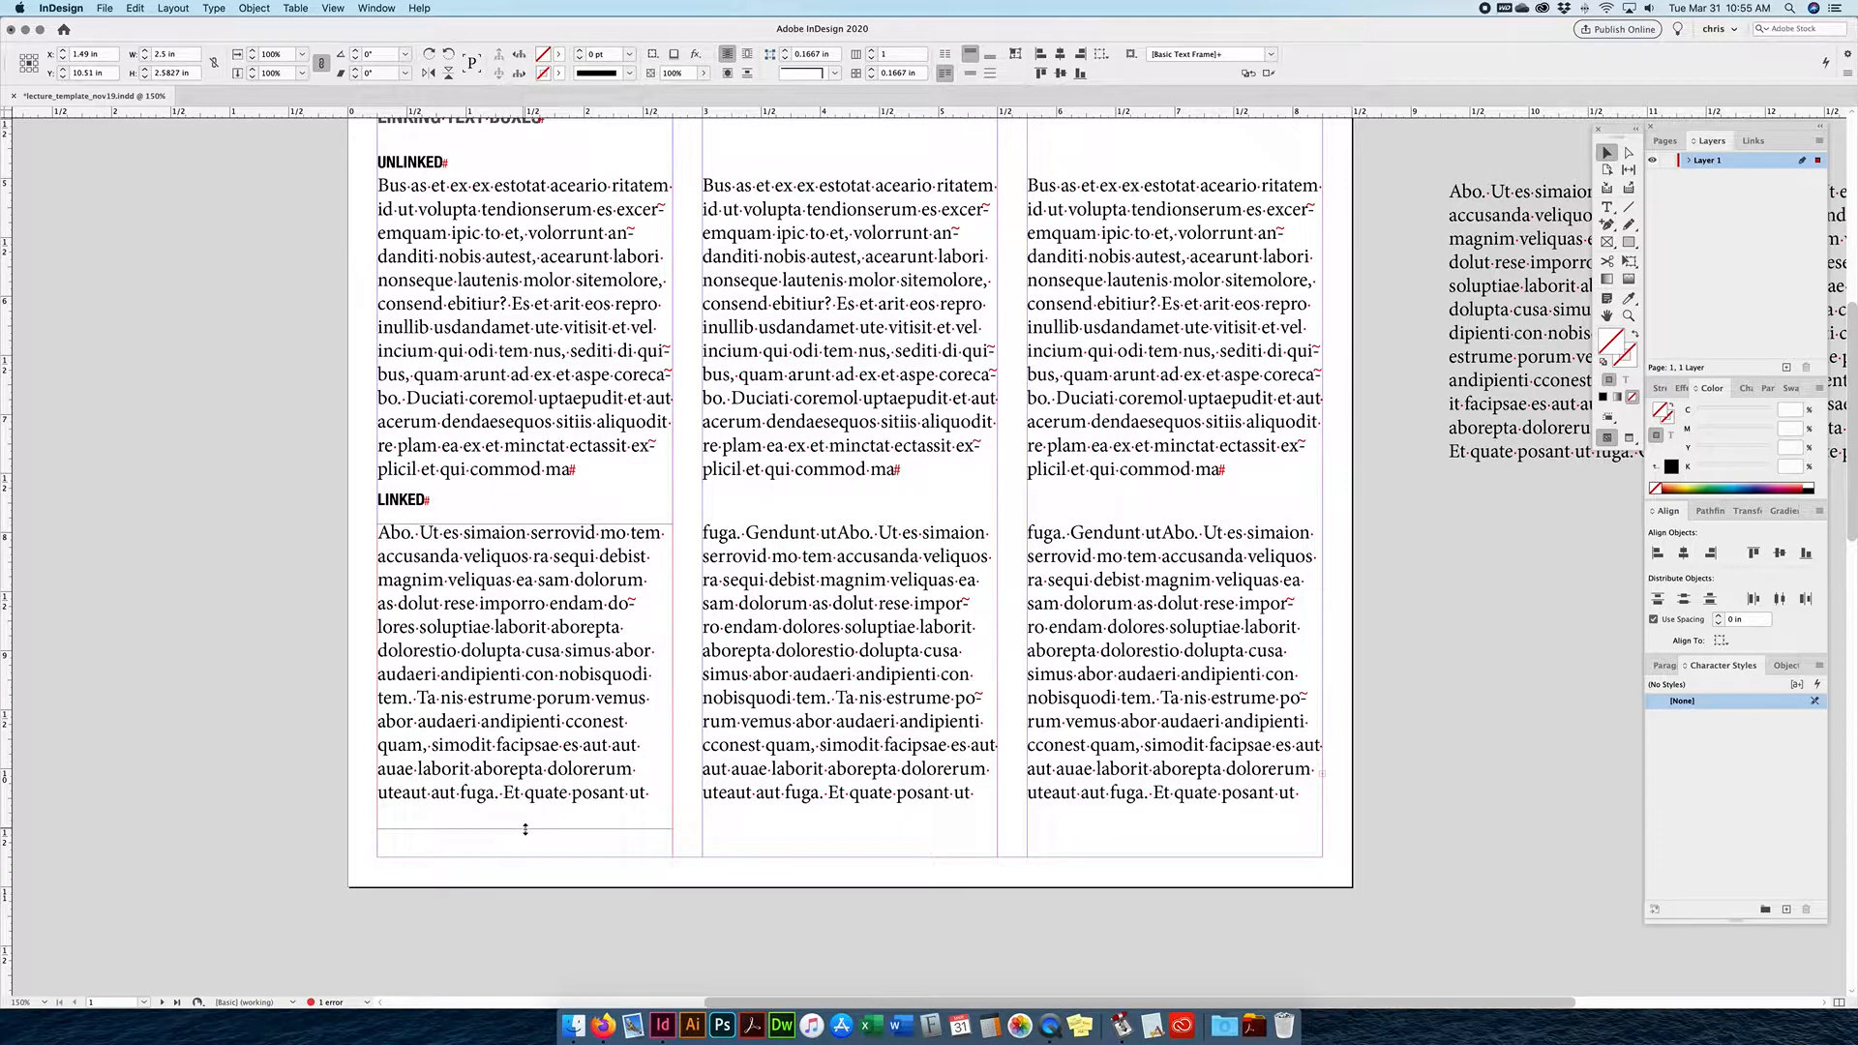
Select the entire LINKED story from its first frame, and highlight a passage within each of the three frames.
double_click(547, 709)
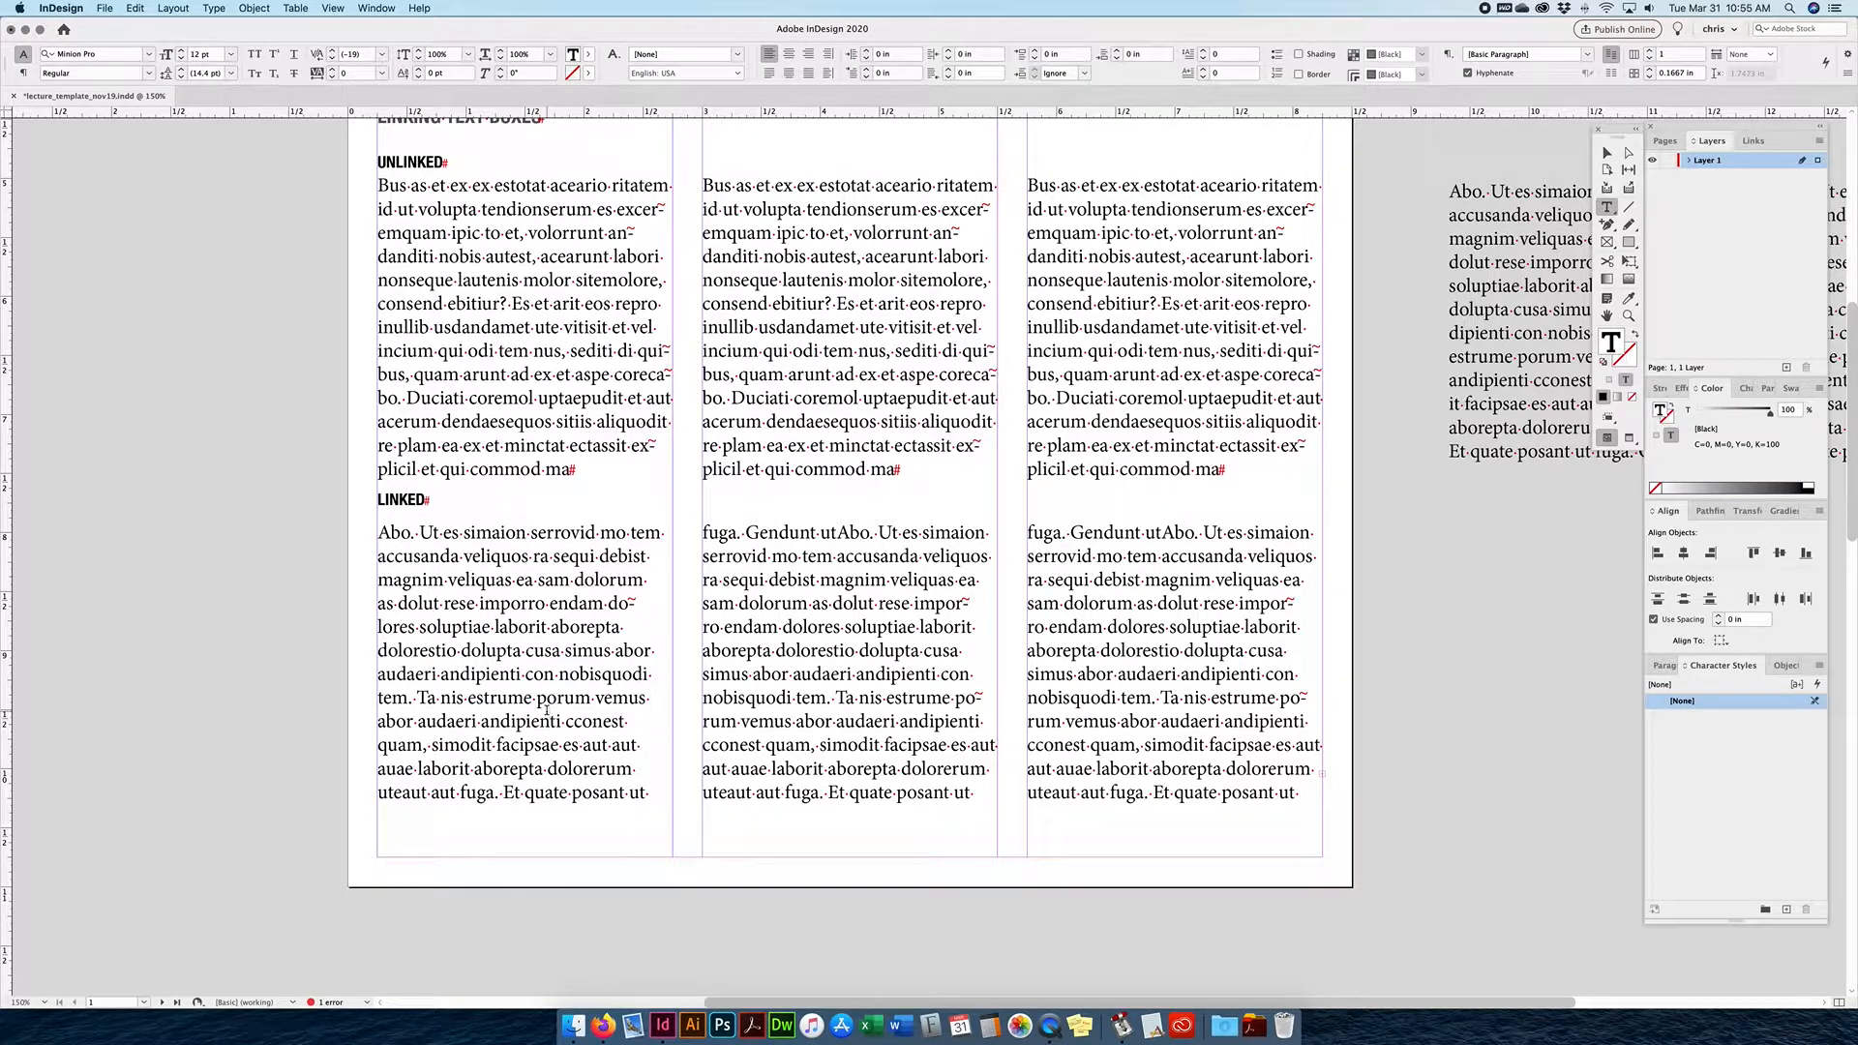
key("super+a")
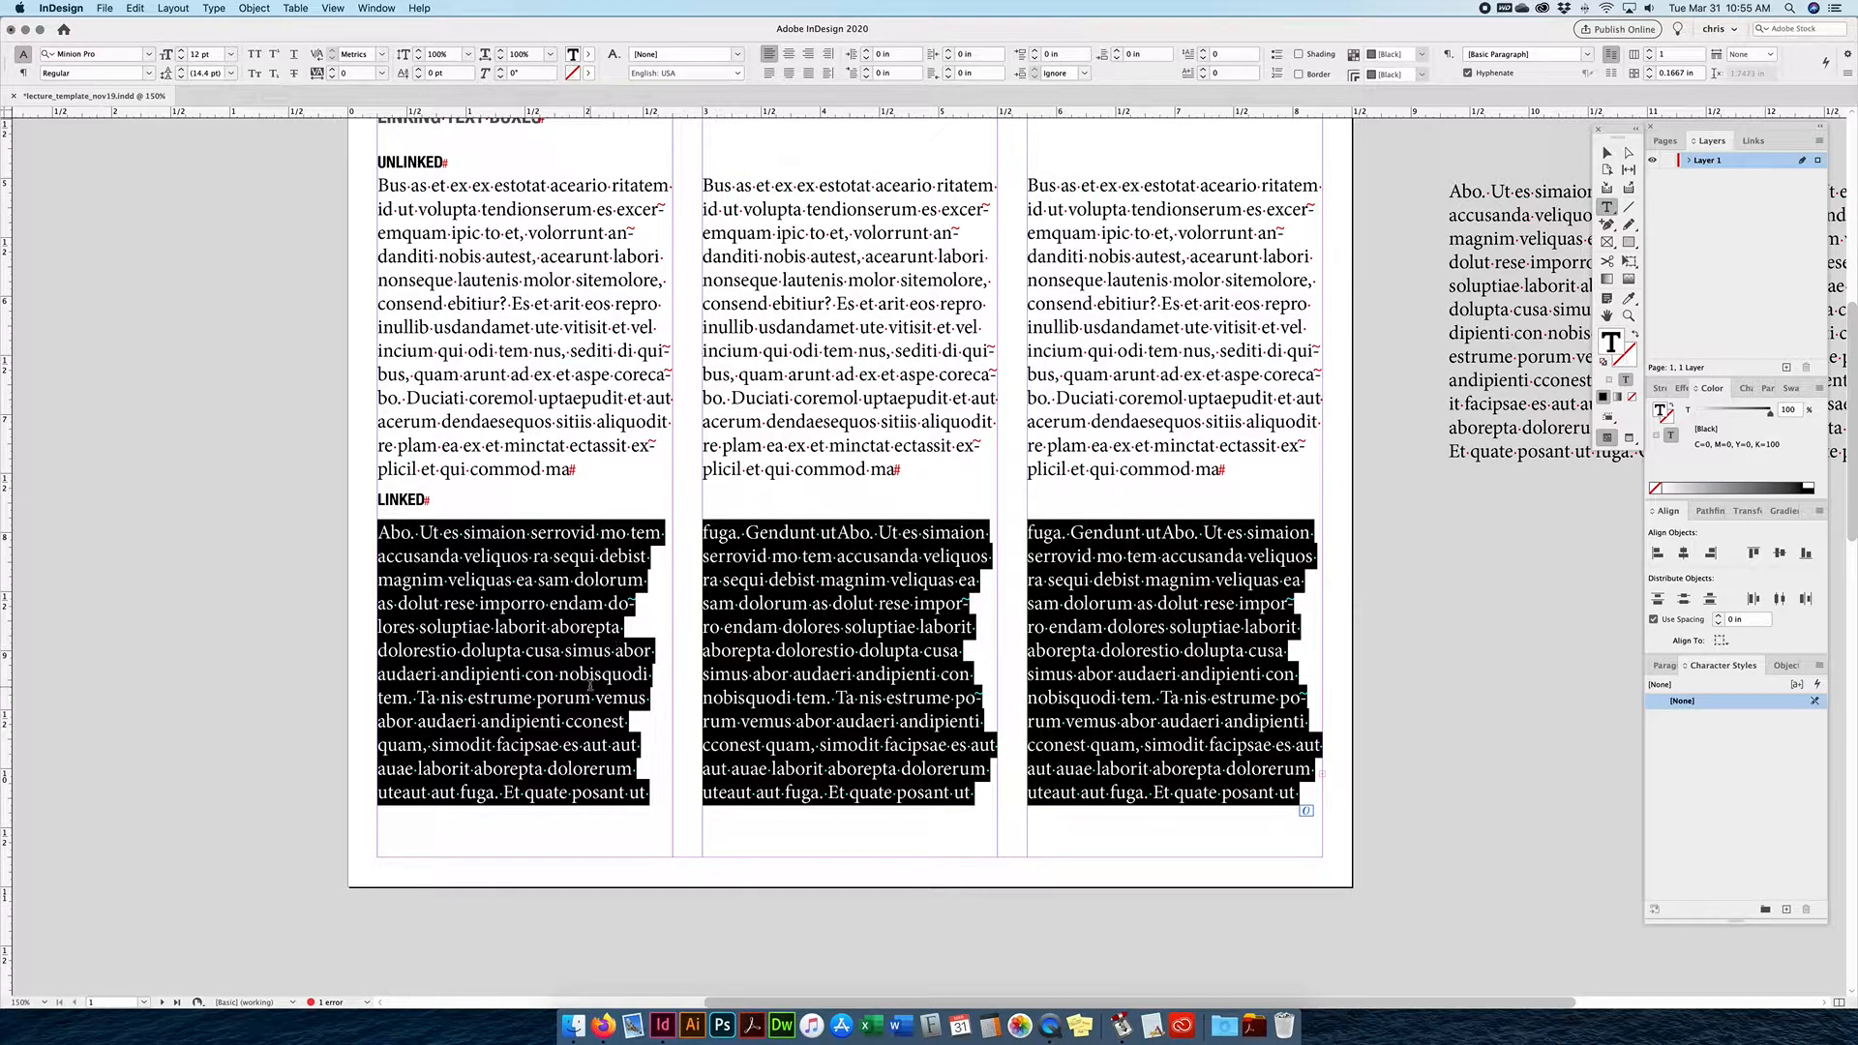
left_click_drag(523, 602, 571, 676)
left_click_drag(808, 603, 854, 699)
left_click_drag(1099, 602, 1135, 699)
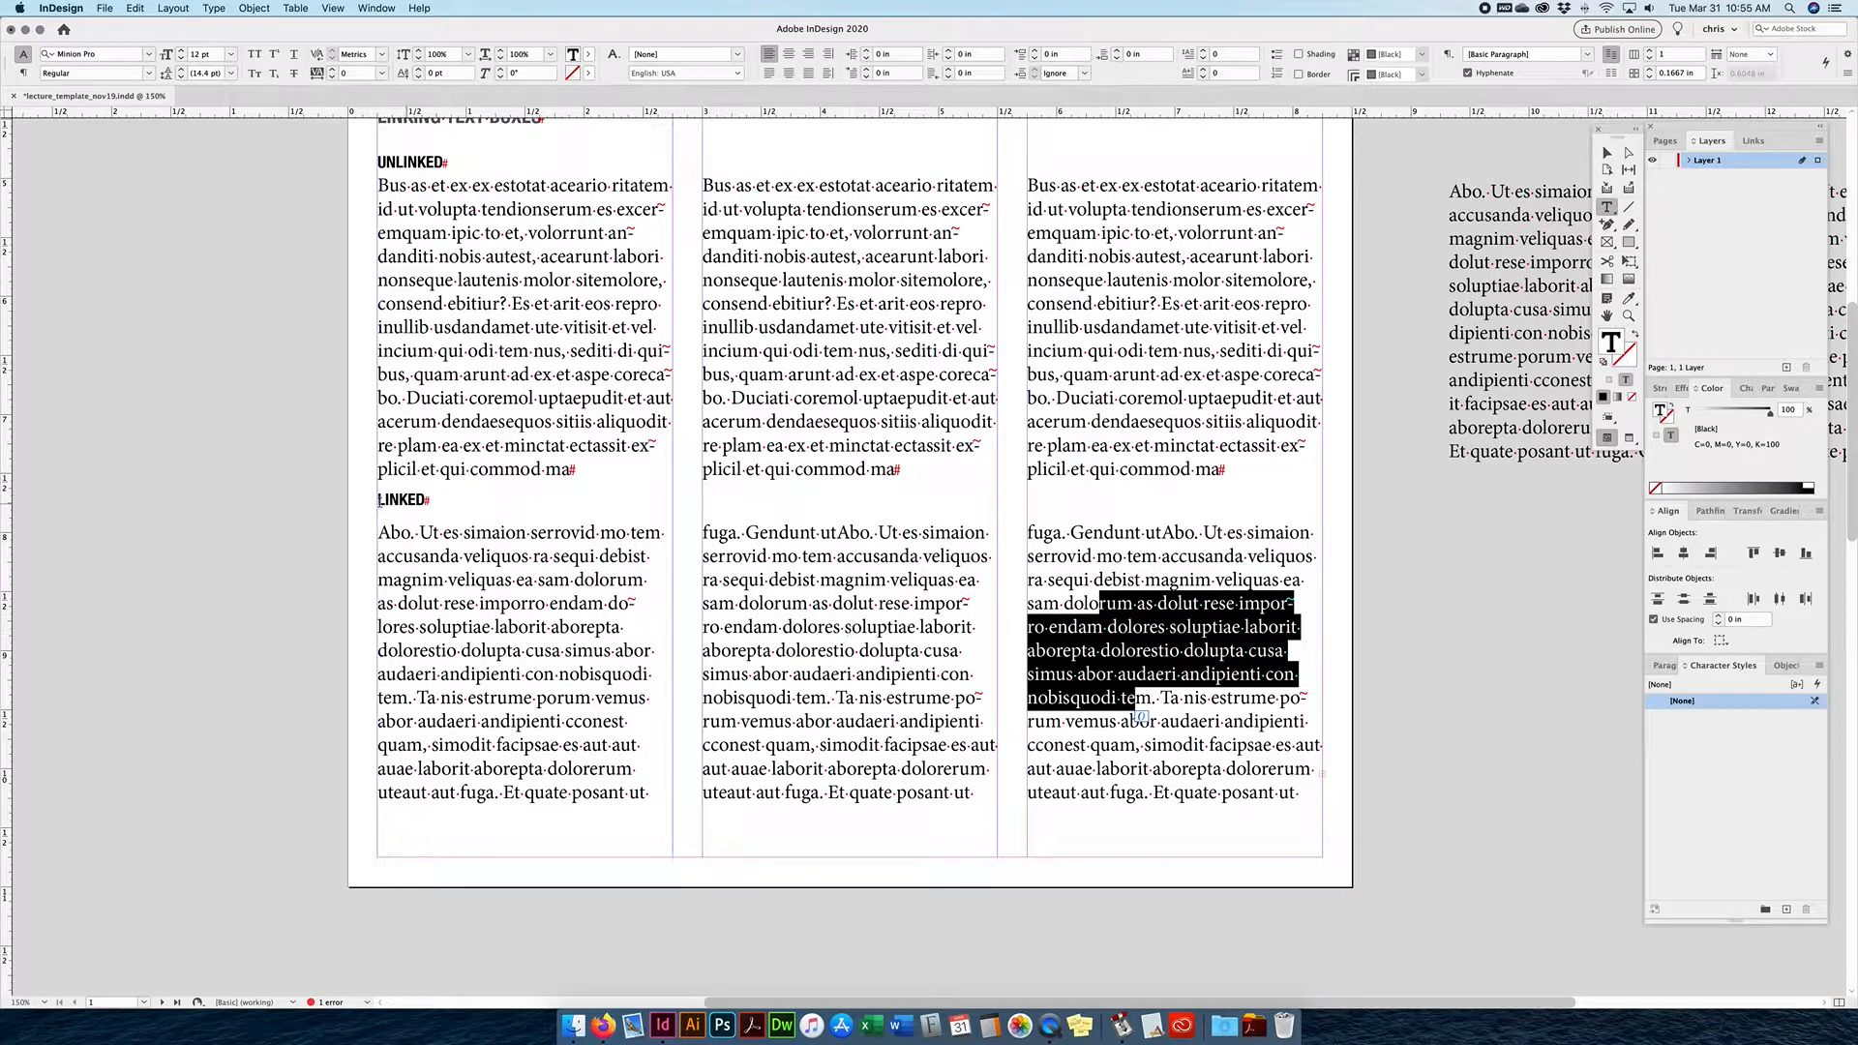
Examine the in and out ports of the three UNLINKED text frames by selecting them one after another.
left_click(1606, 153)
left_click(513, 375)
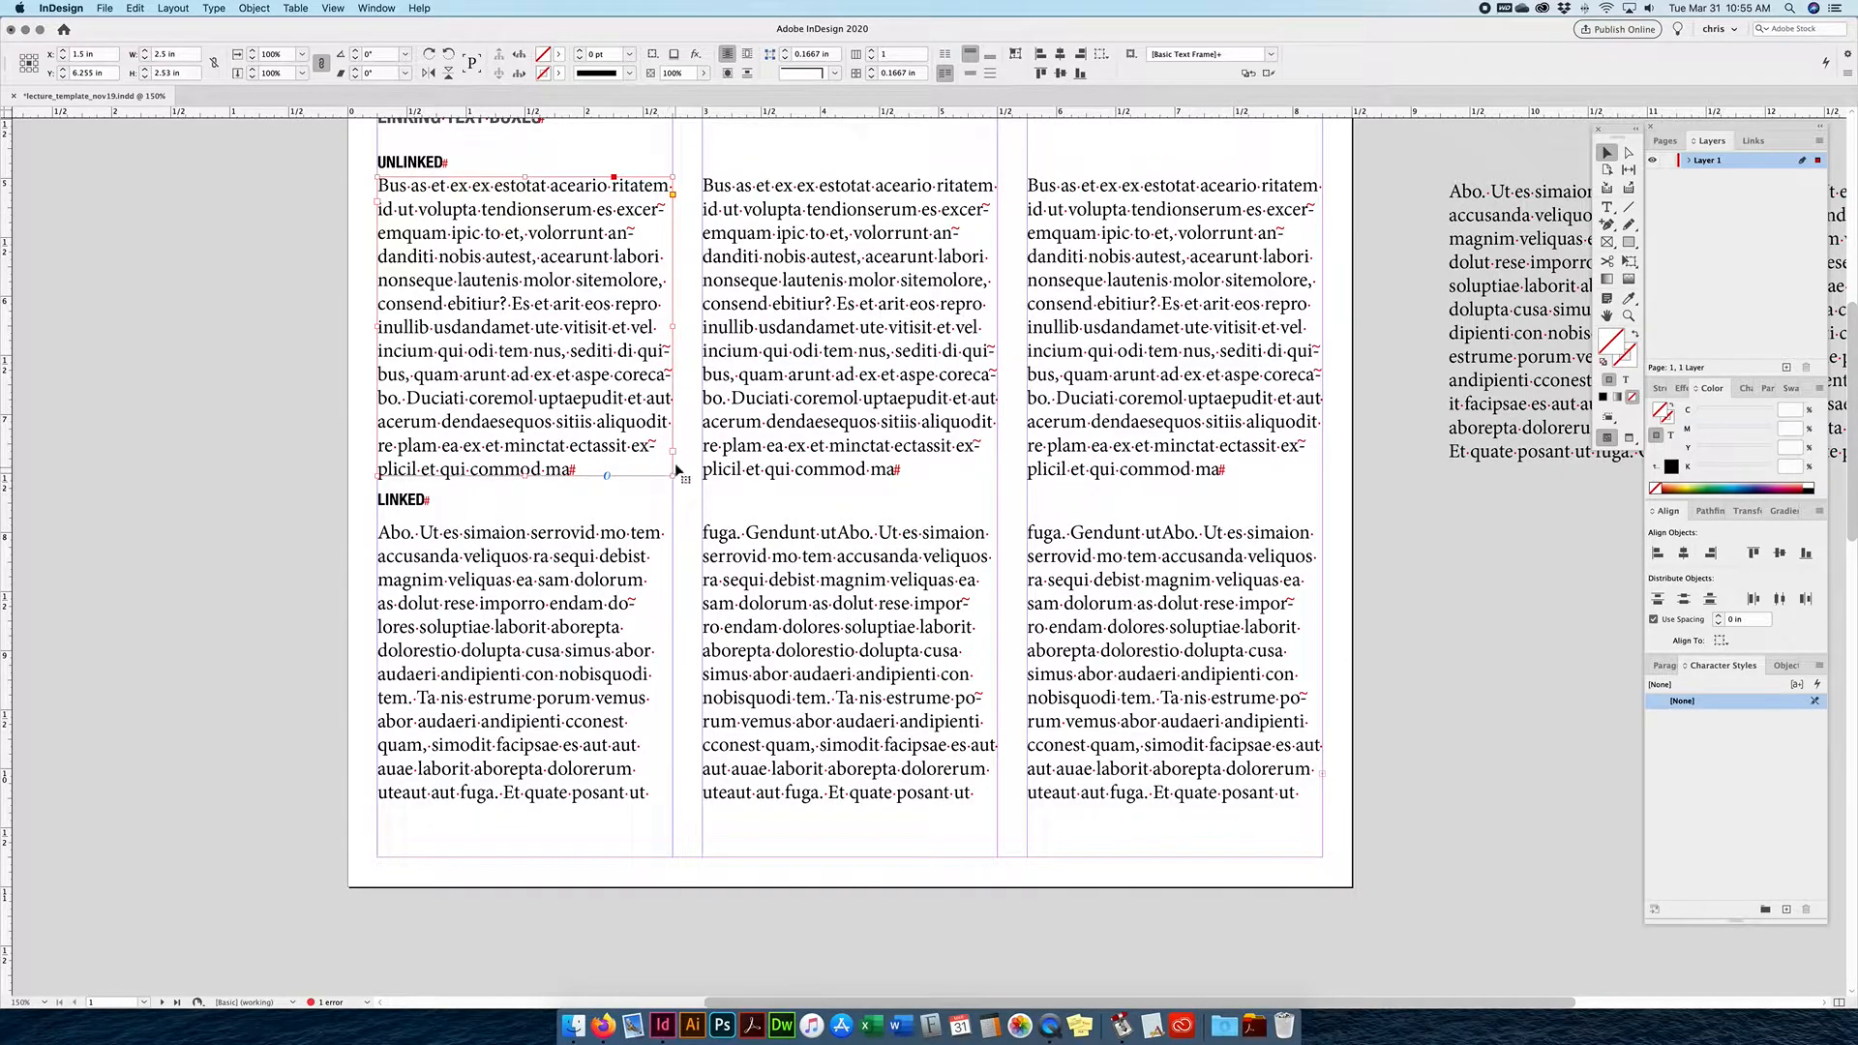
left_click(798, 370)
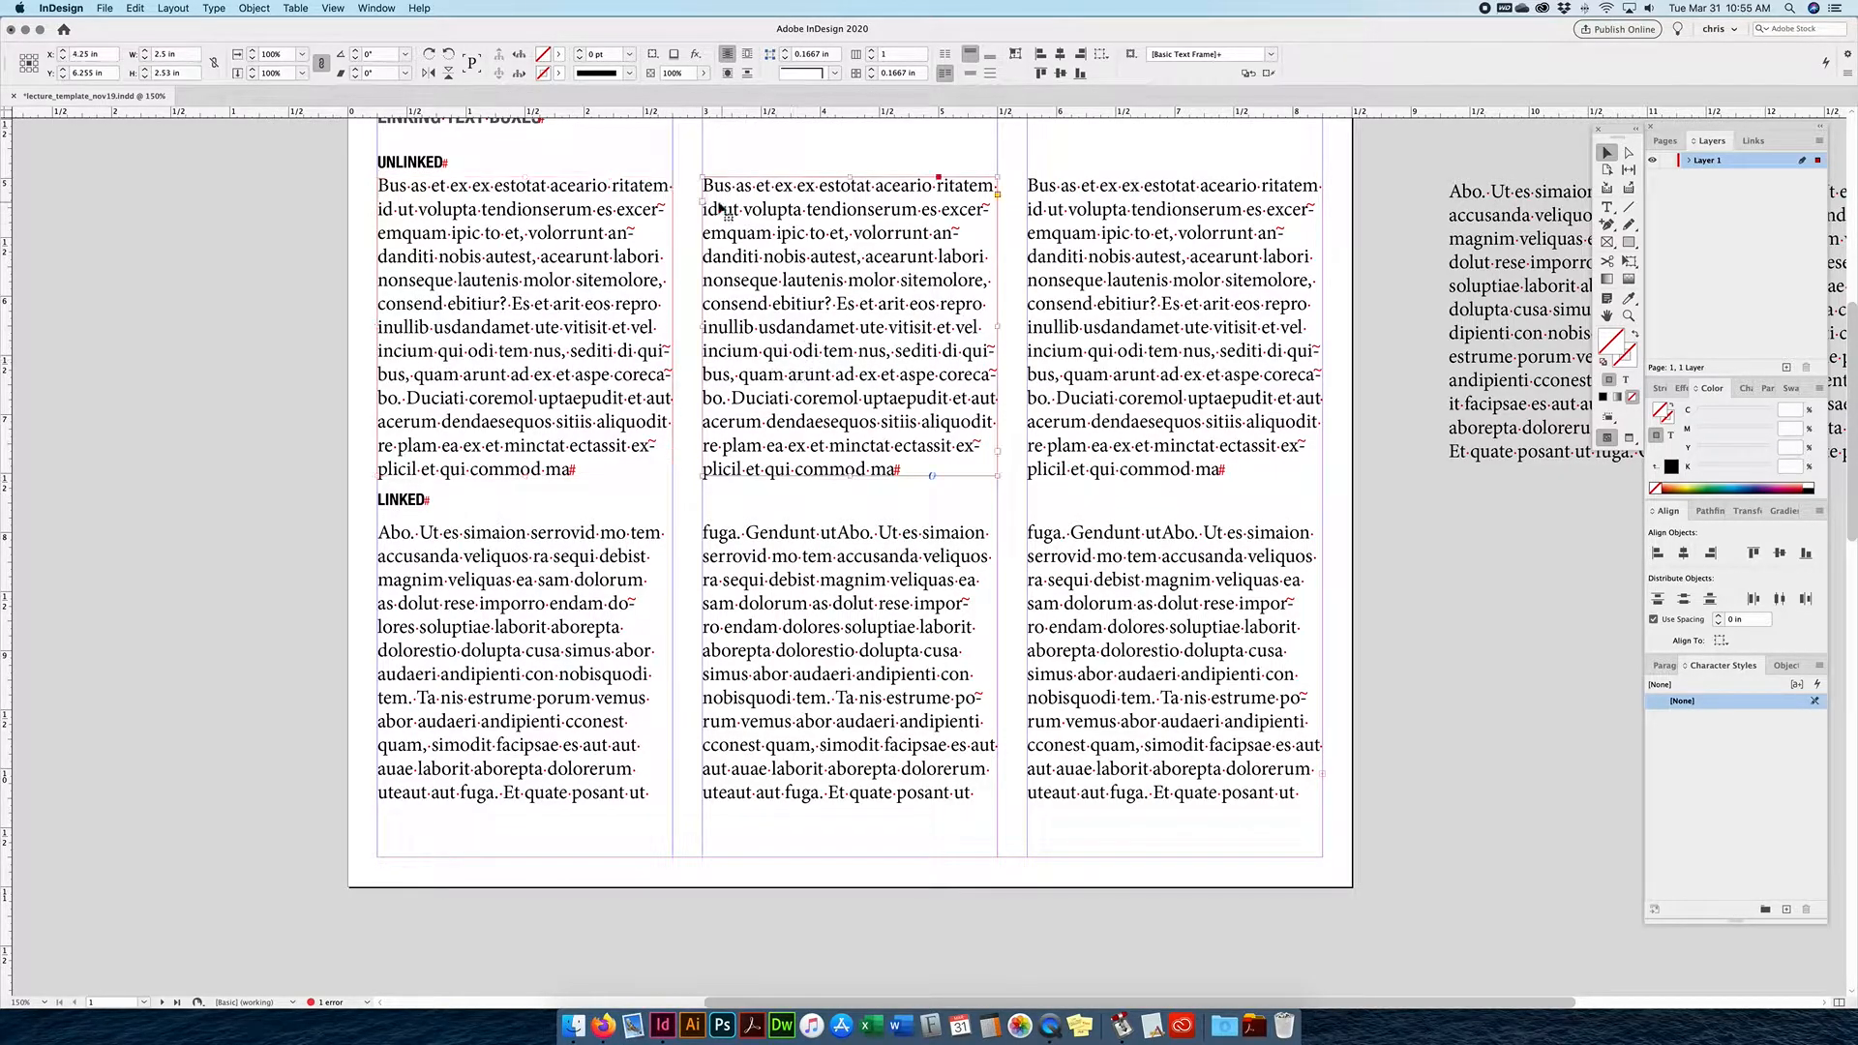
left_click(455, 213)
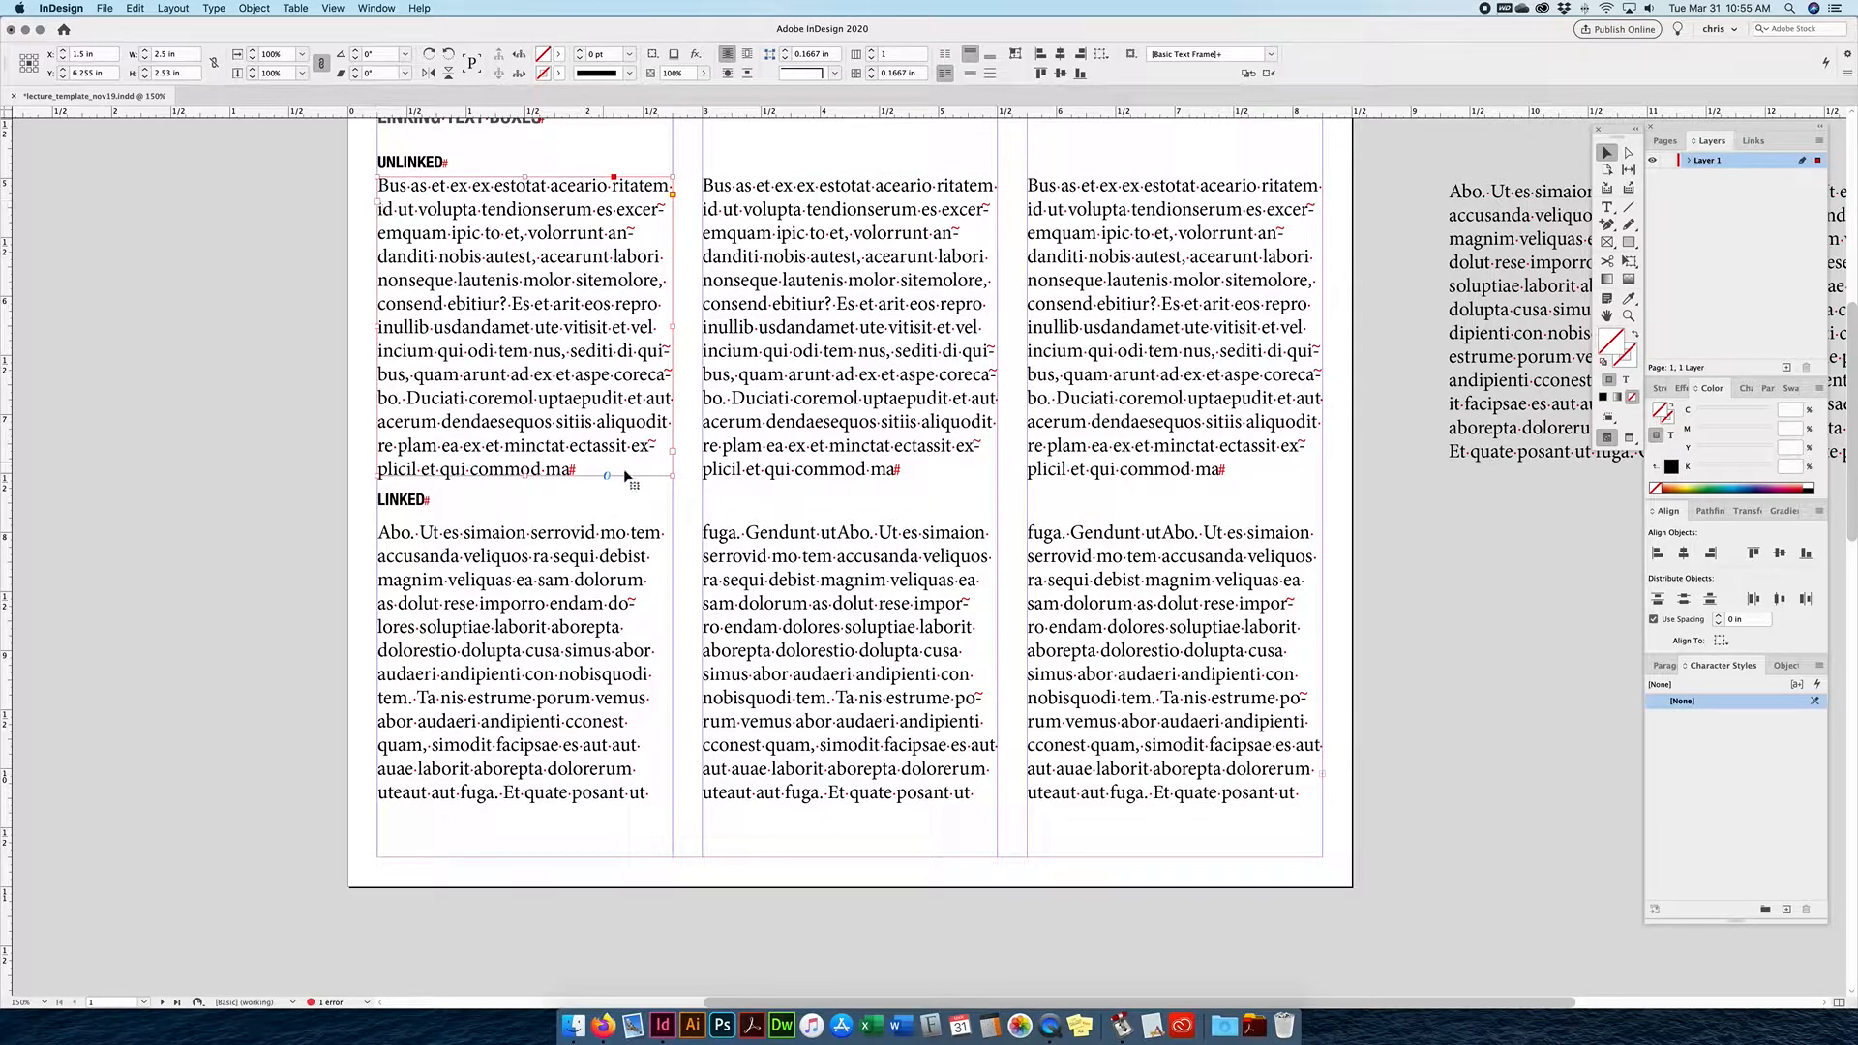
left_click(746, 353)
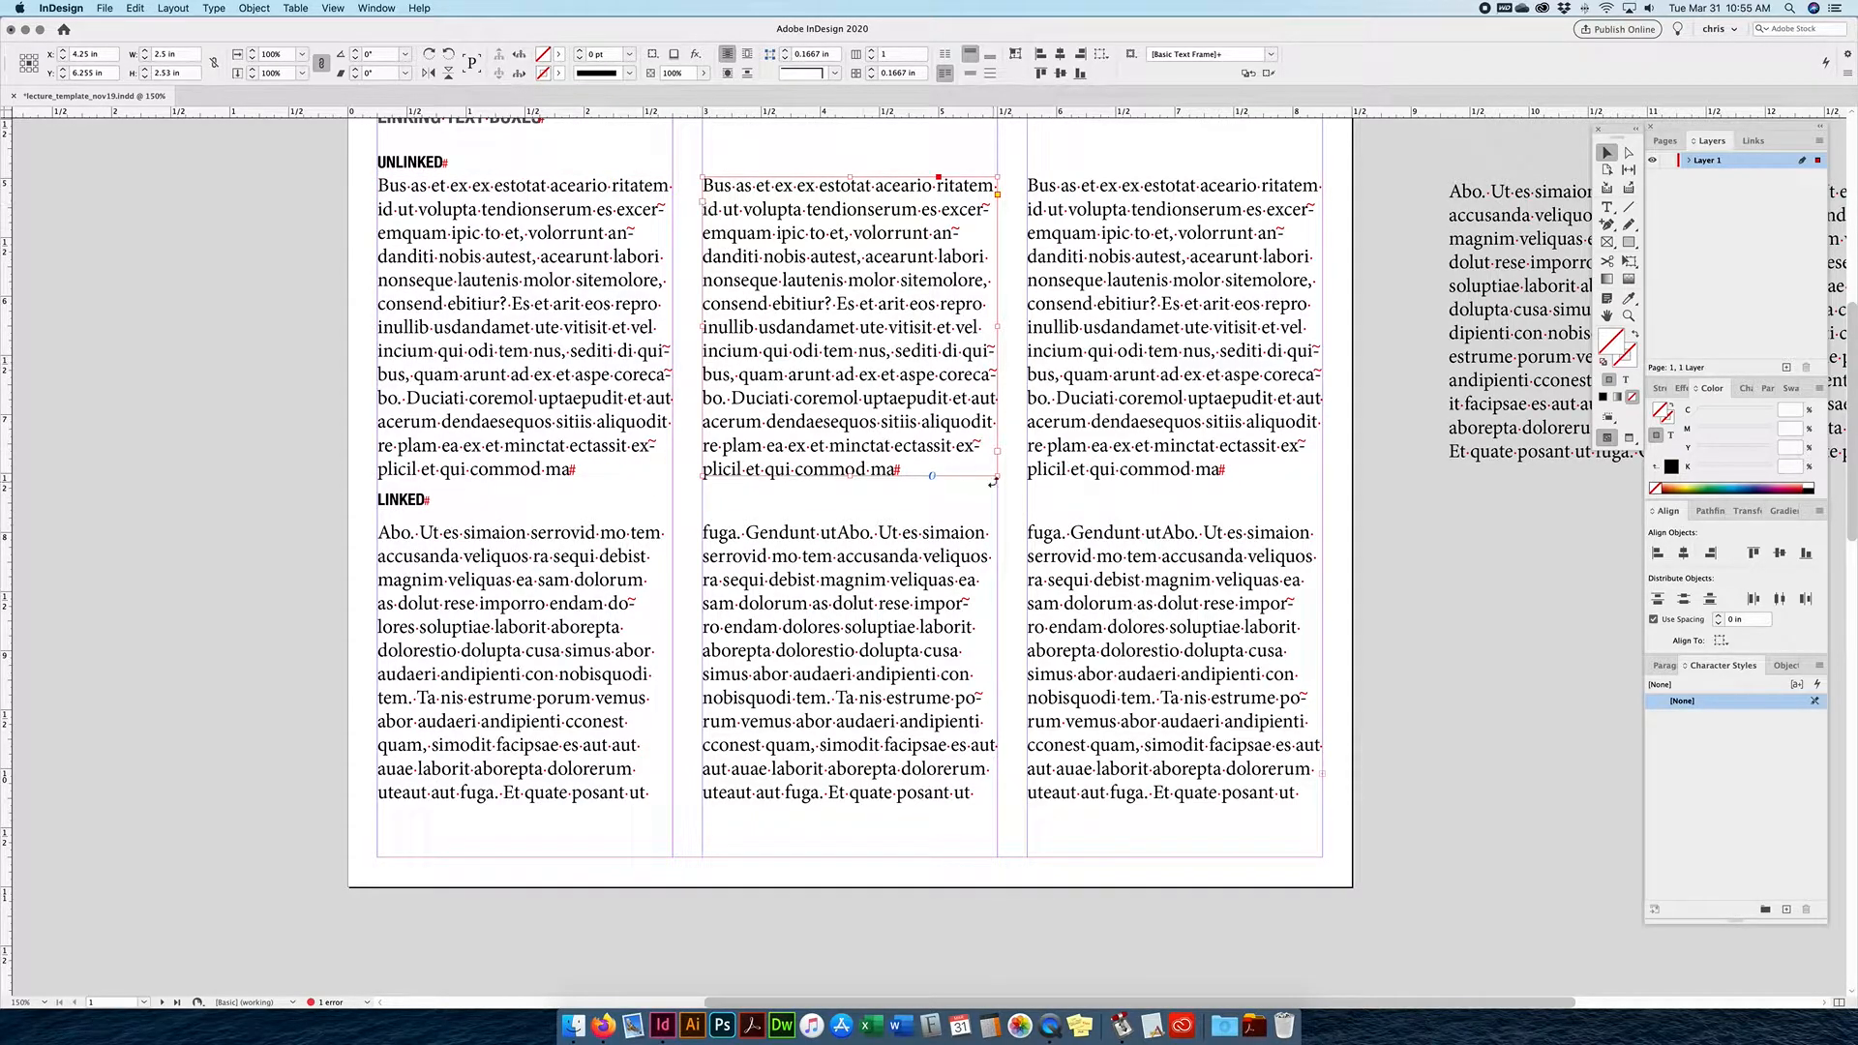
left_click(1068, 418)
left_click(620, 406)
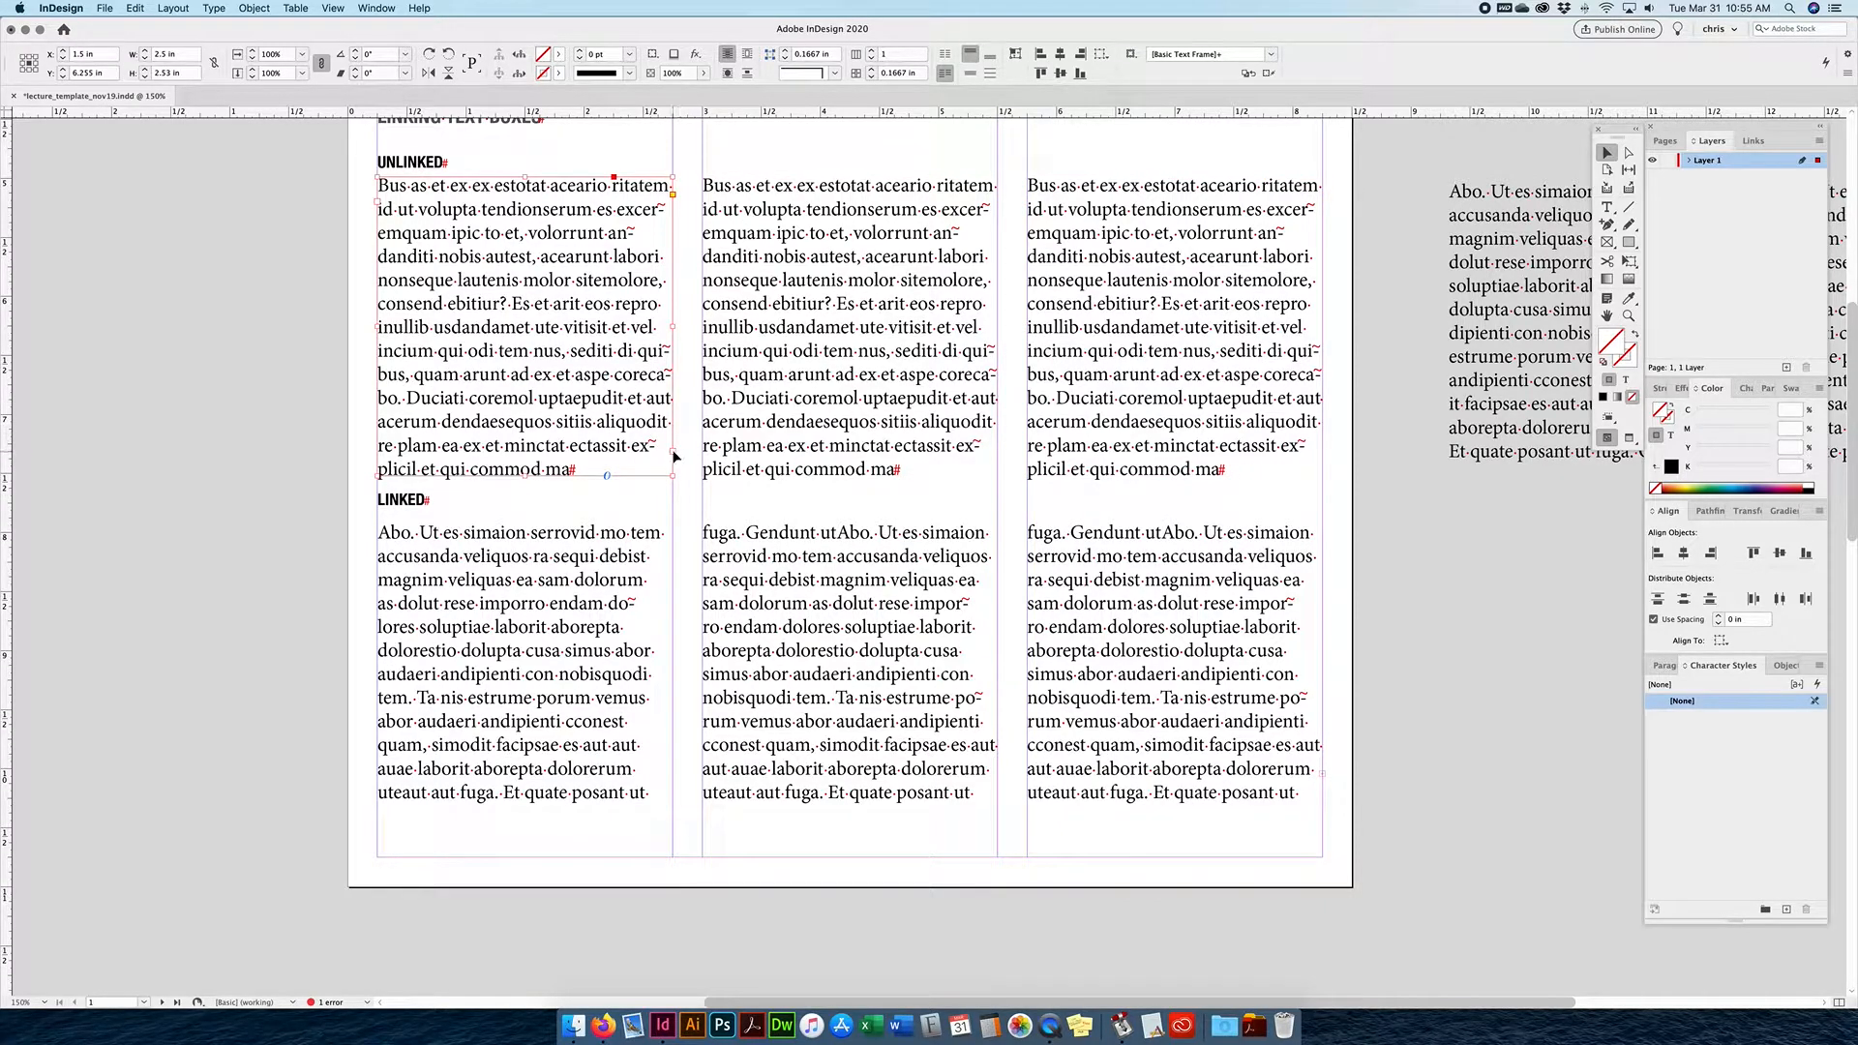
left_click(767, 358)
left_click(511, 295)
left_click(780, 322)
left_click(1098, 329)
Thread the first UNLINKED text frame into the second and select all the text of their shared story.
left_click(452, 375)
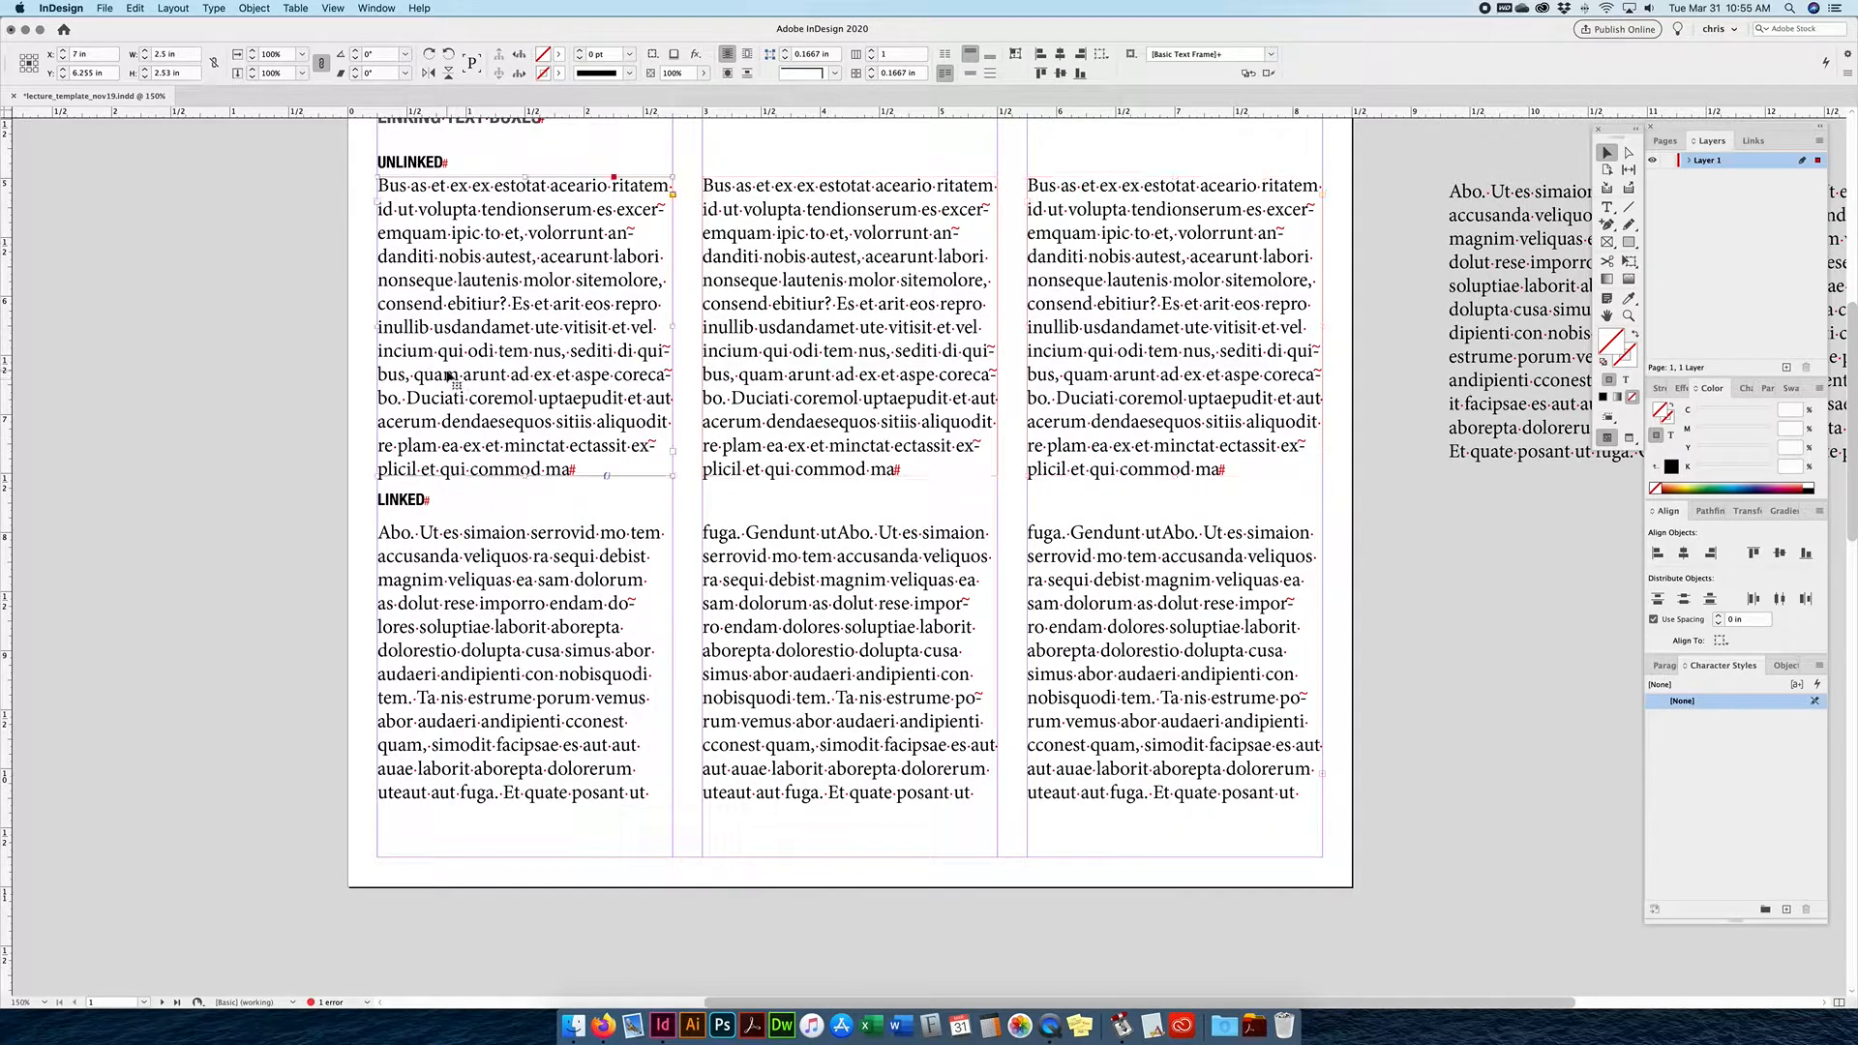
left_click(674, 452)
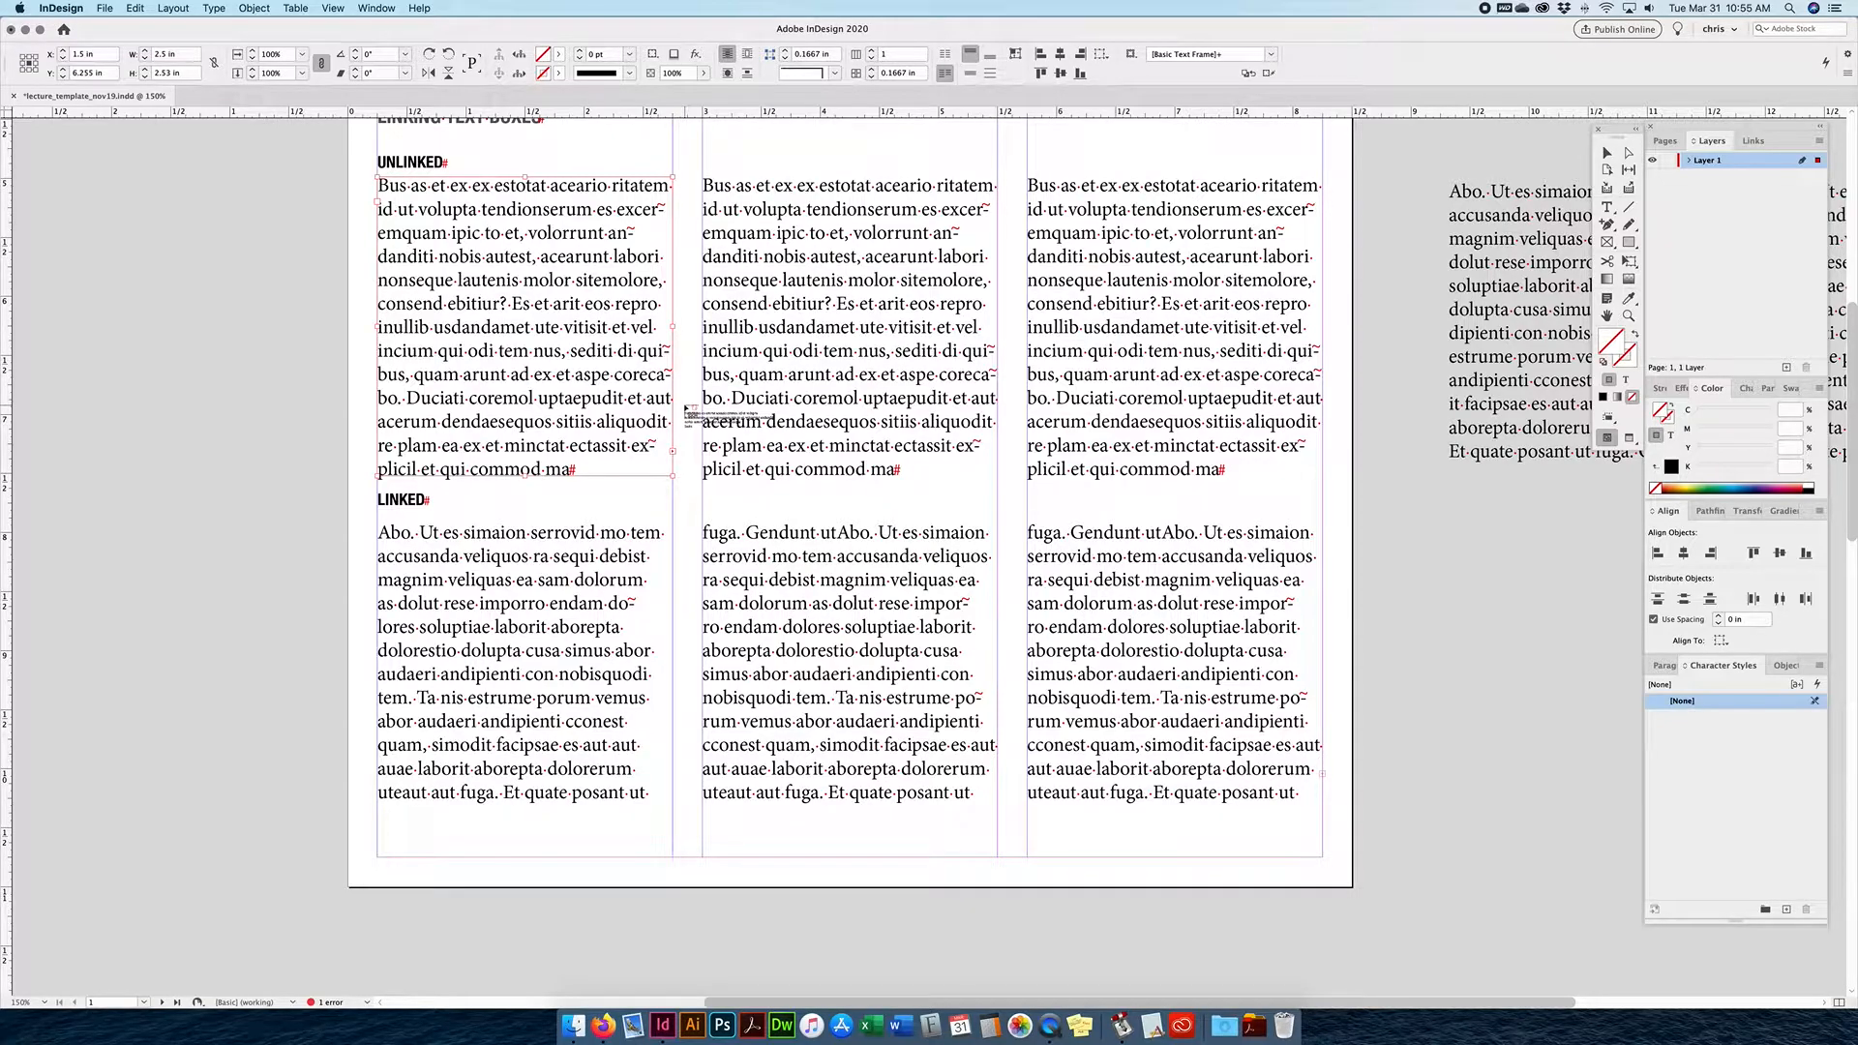
scroll(685, 411, "right", 1)
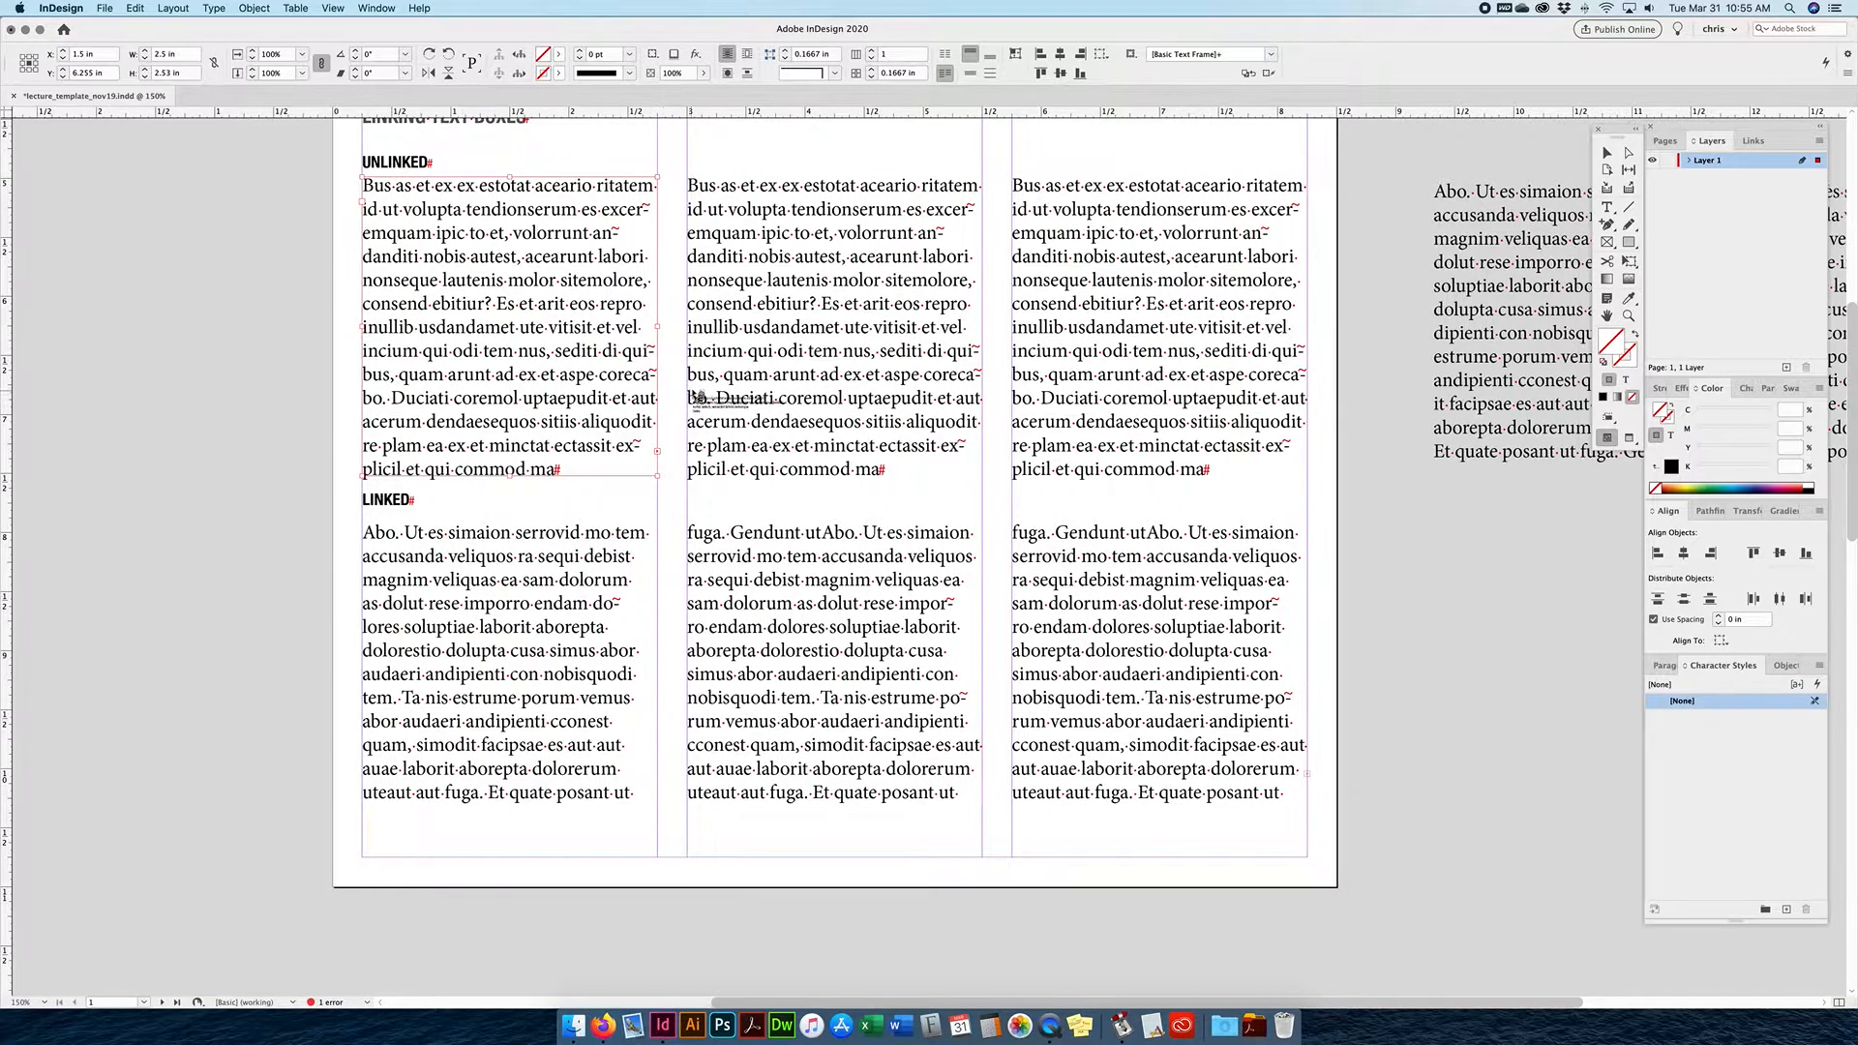
scroll(711, 387, "right", 1)
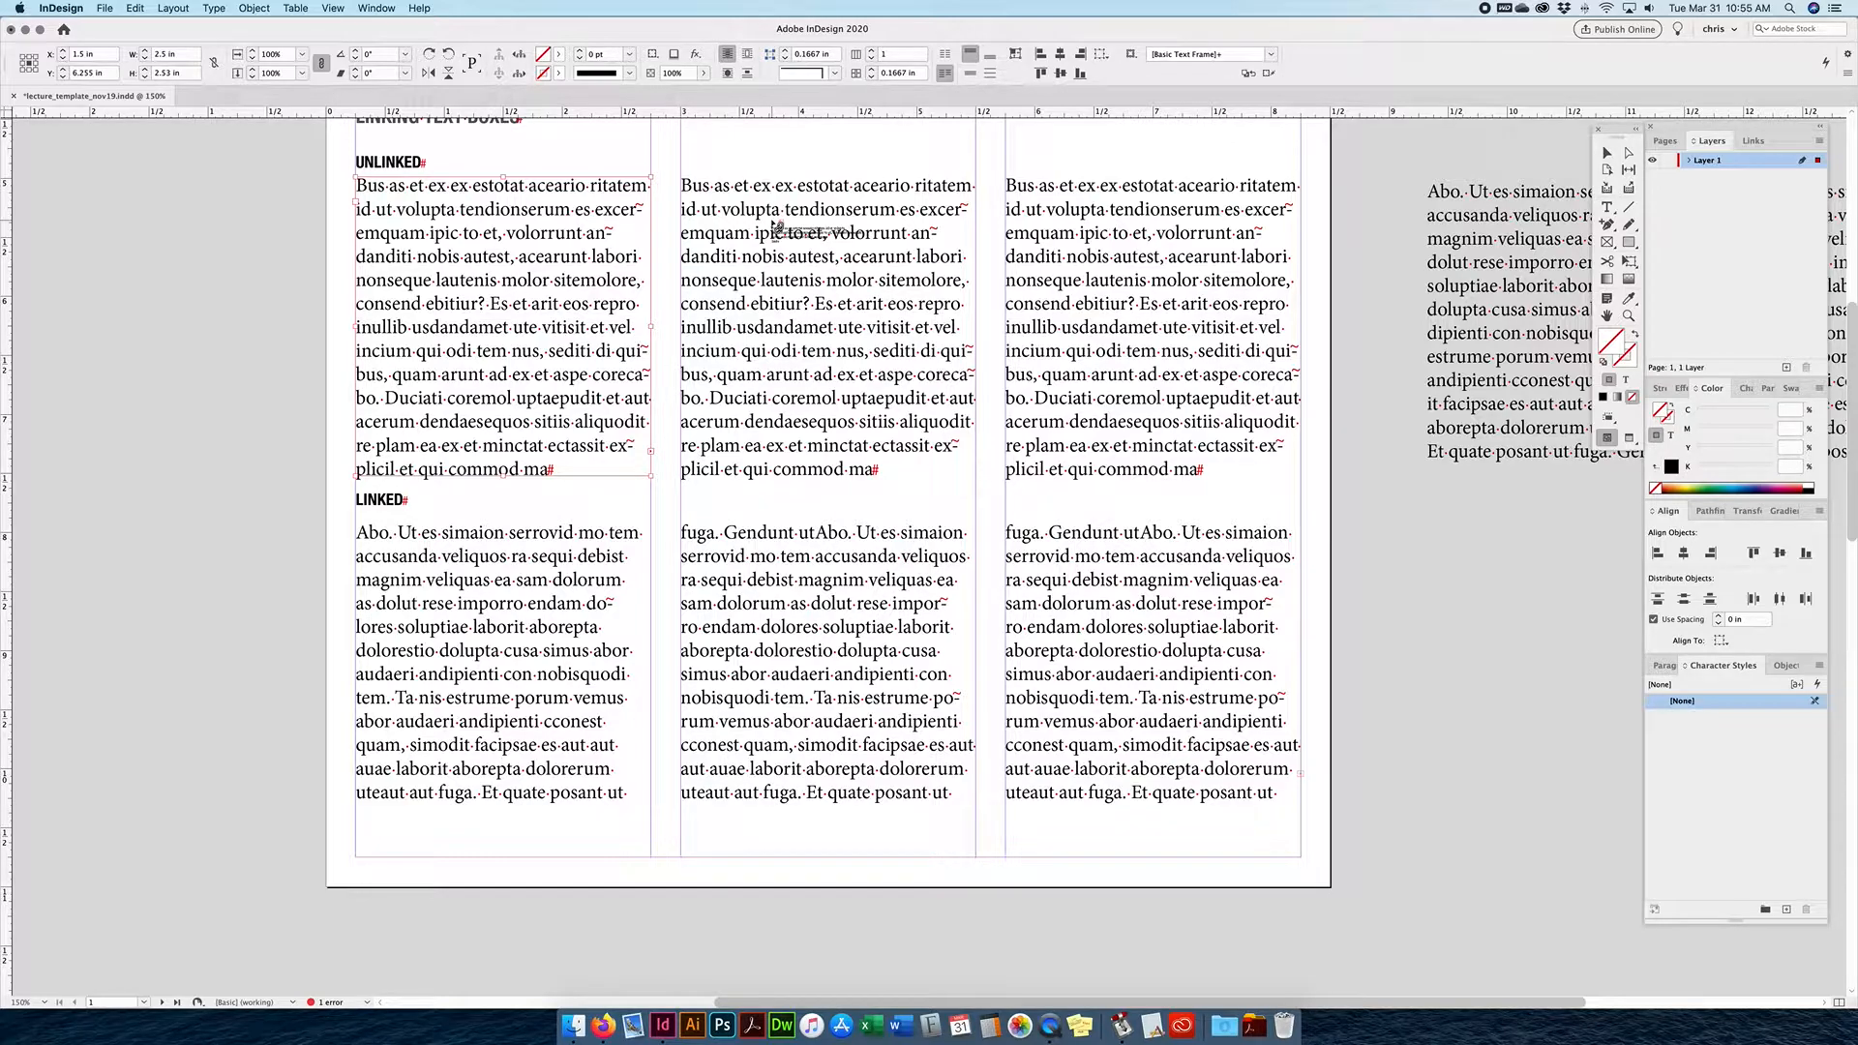
left_click(774, 227)
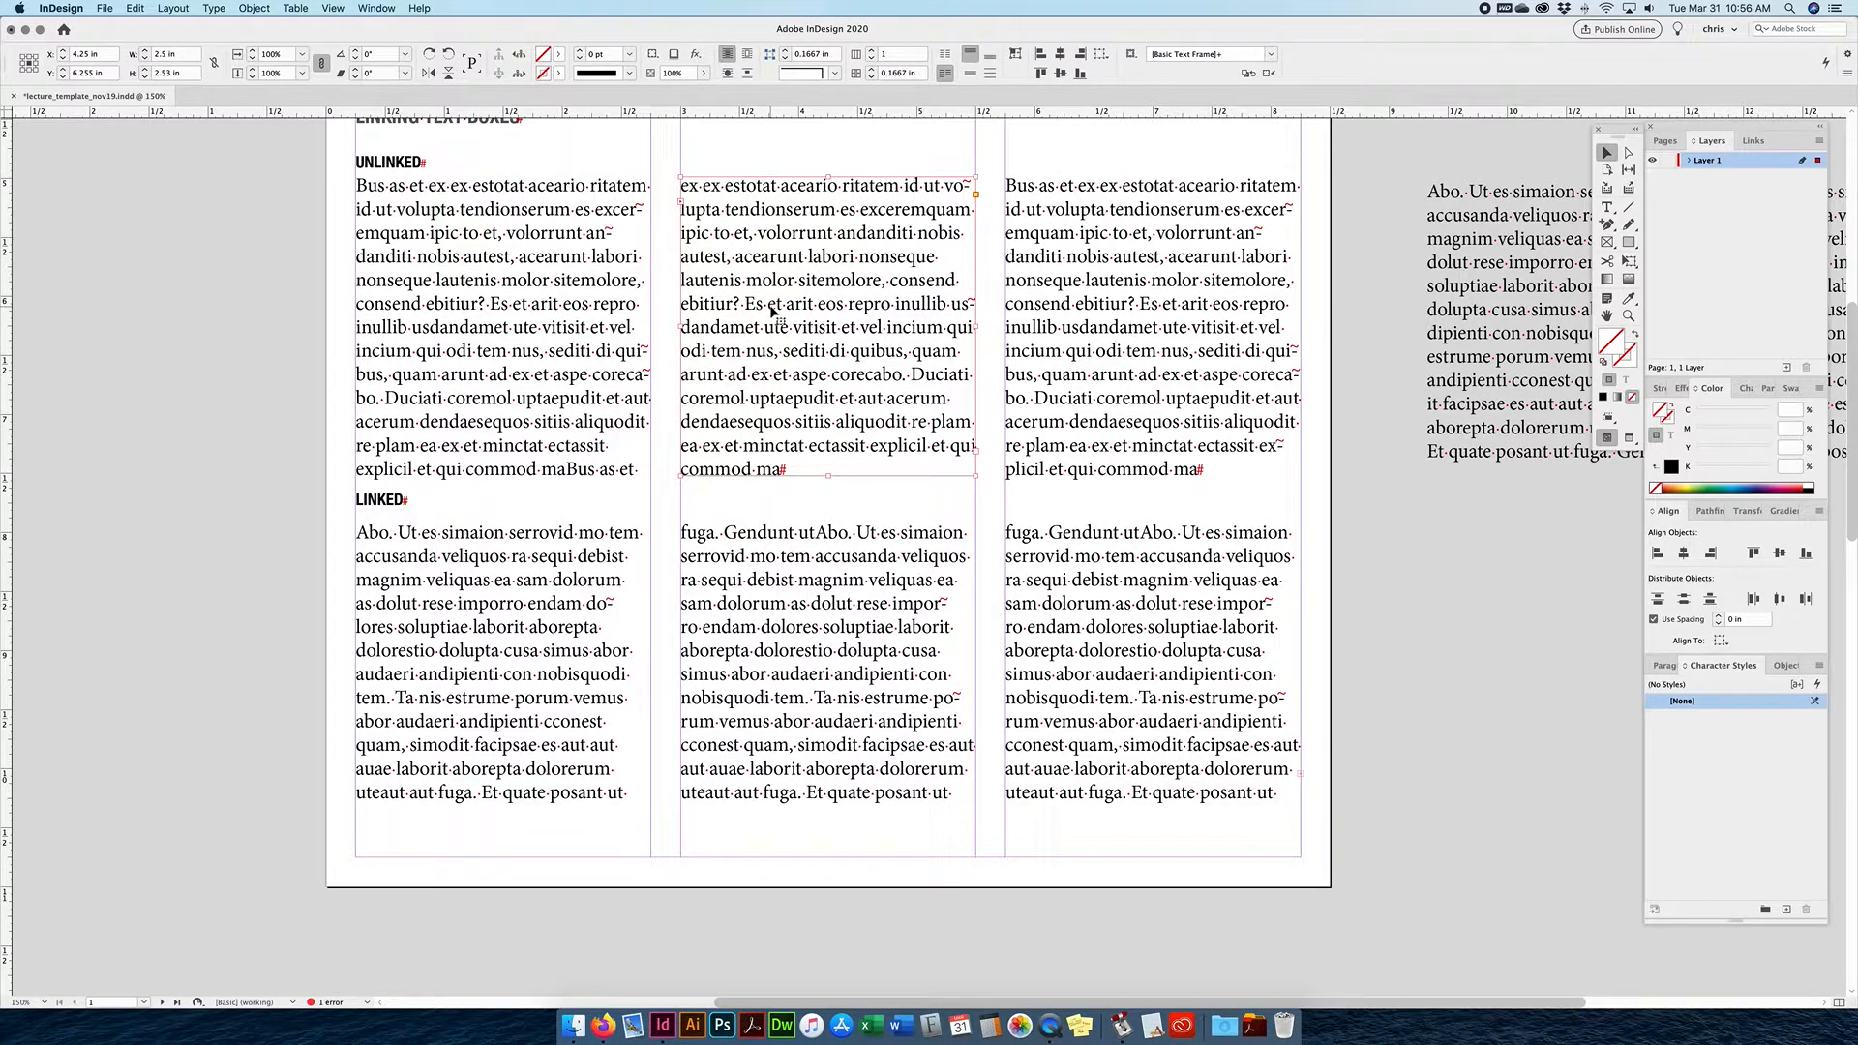
double_click(491, 304)
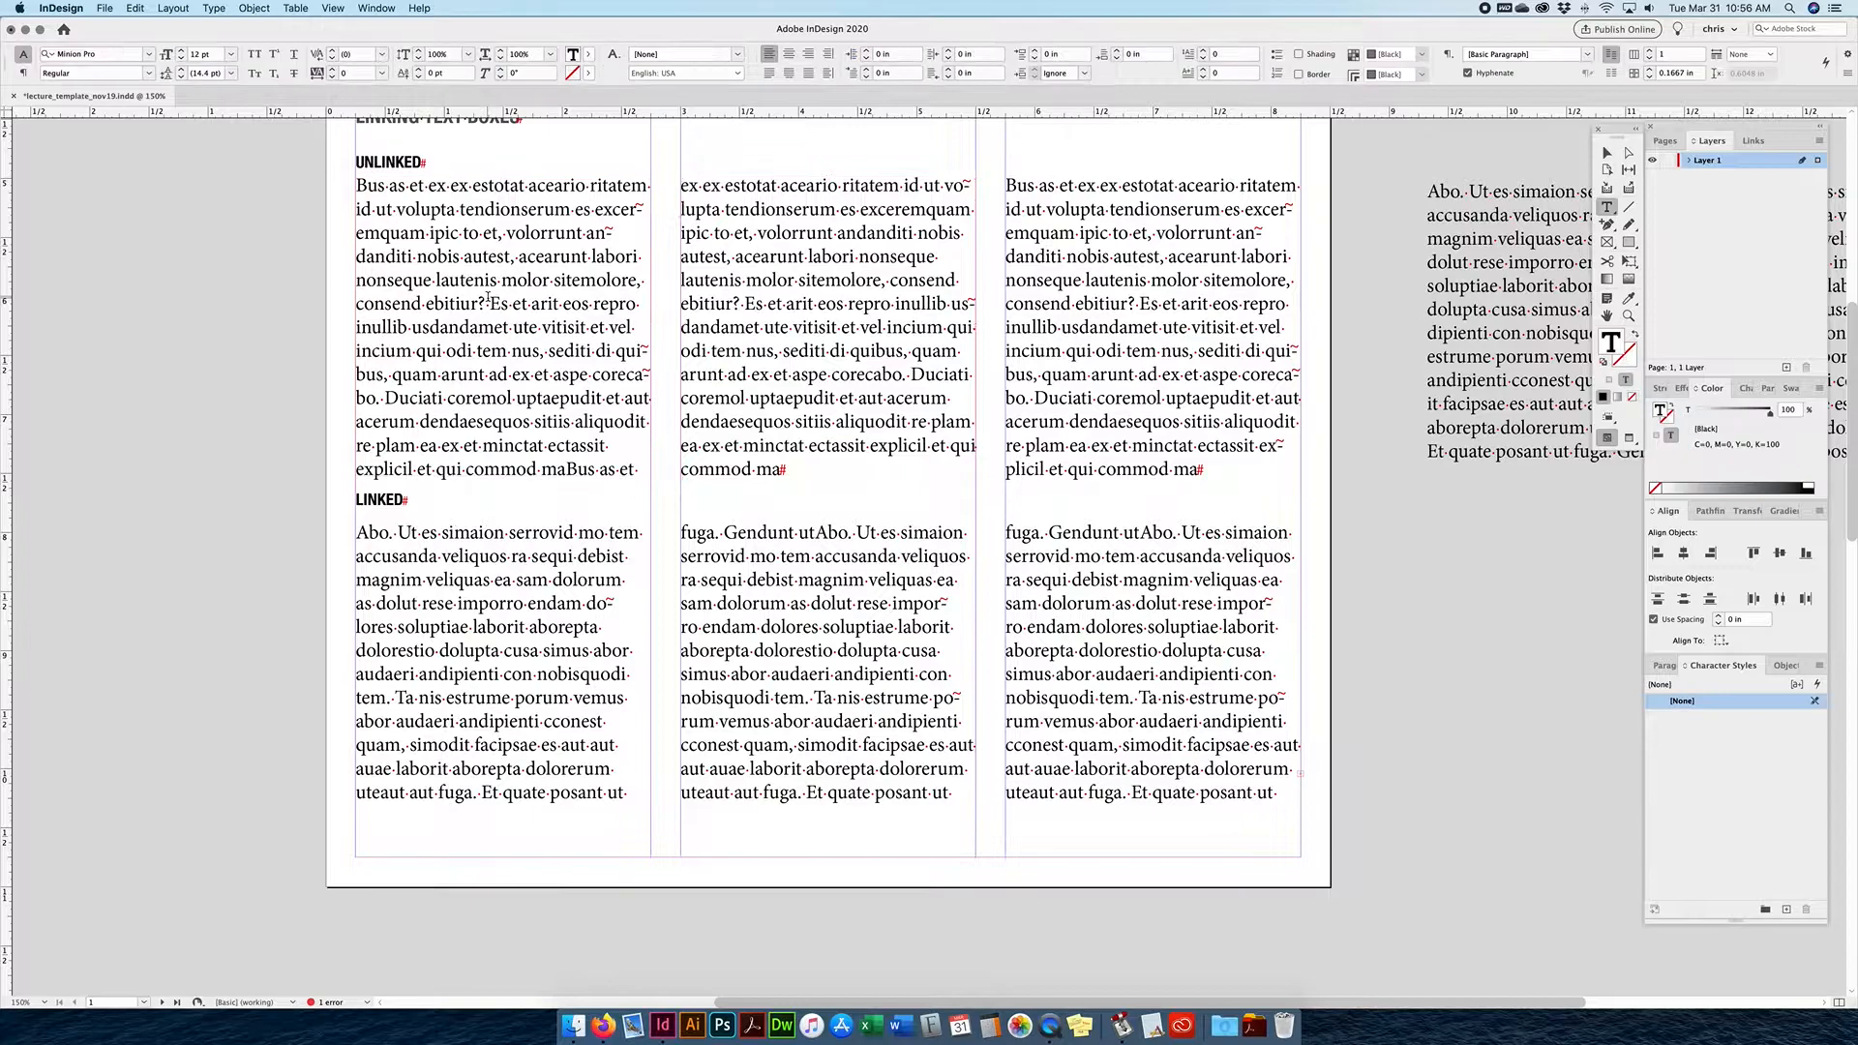
key("super+a")
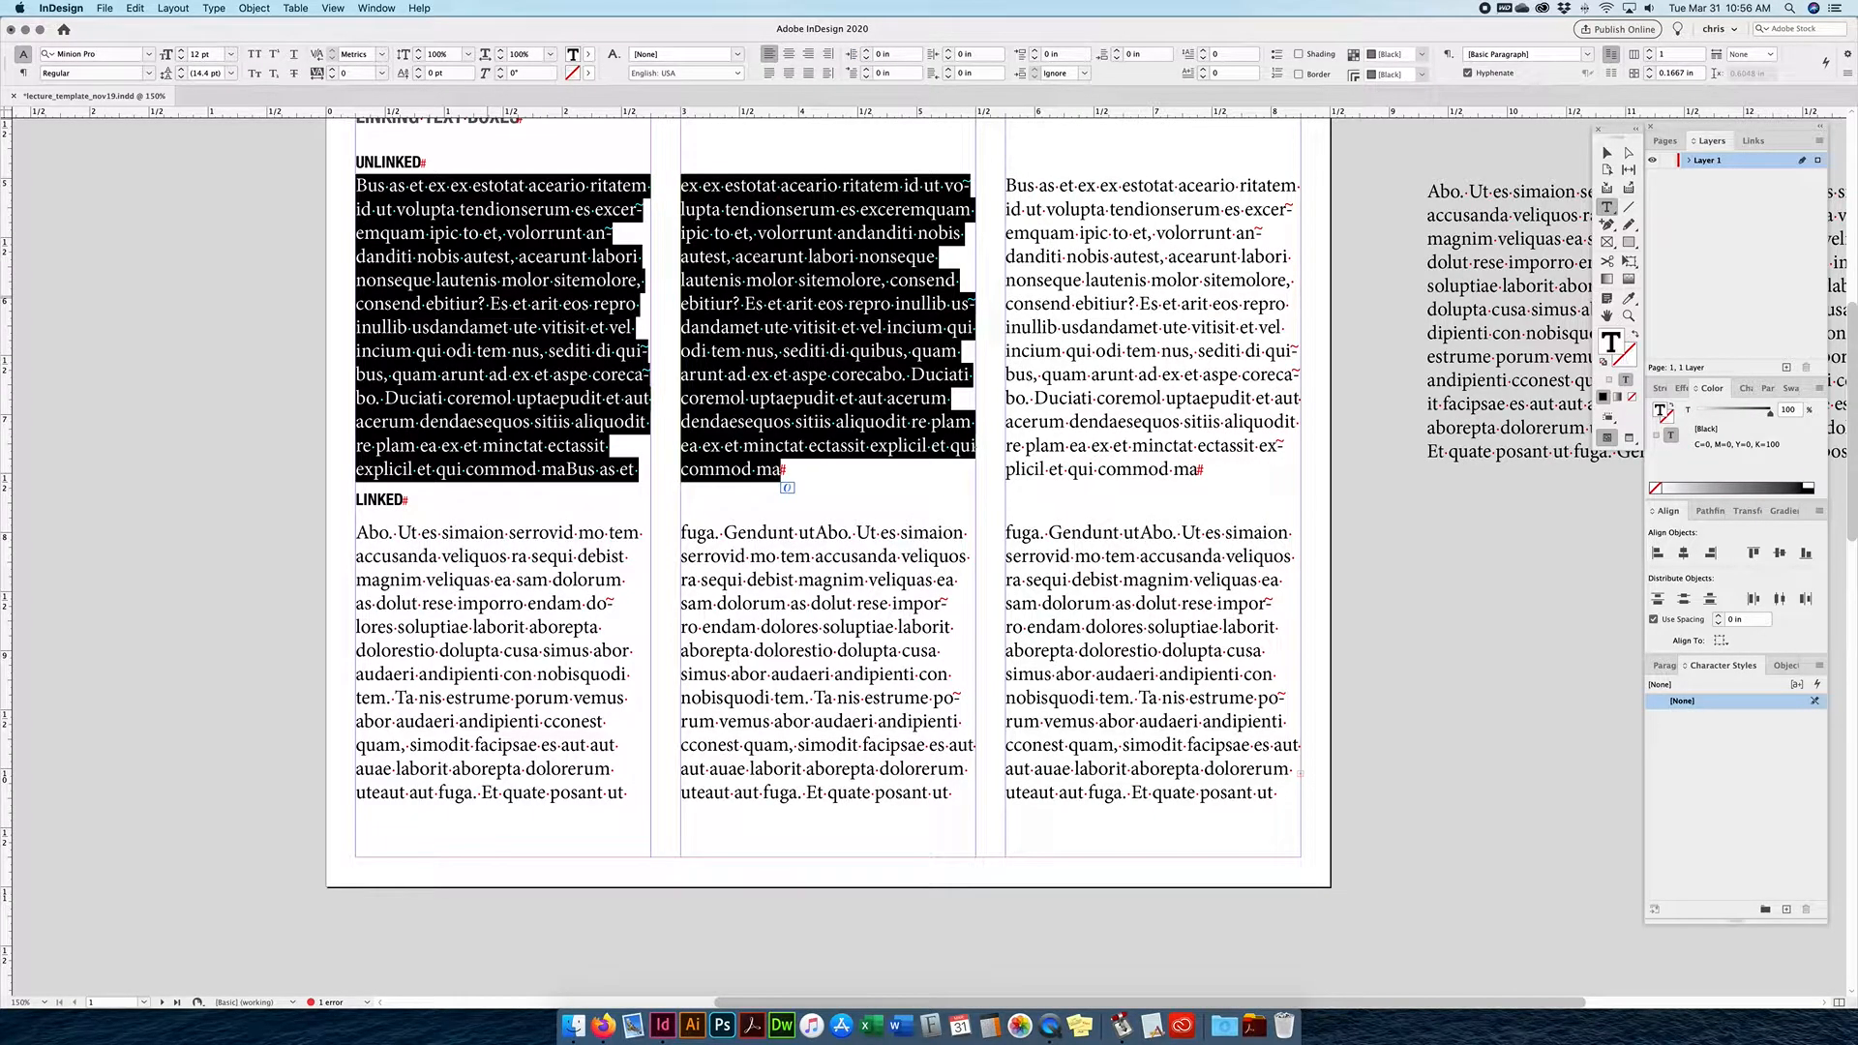
Thread the second UNLINKED text frame into the third and select the whole story across all three frames.
left_click(1606, 153)
left_click(807, 393)
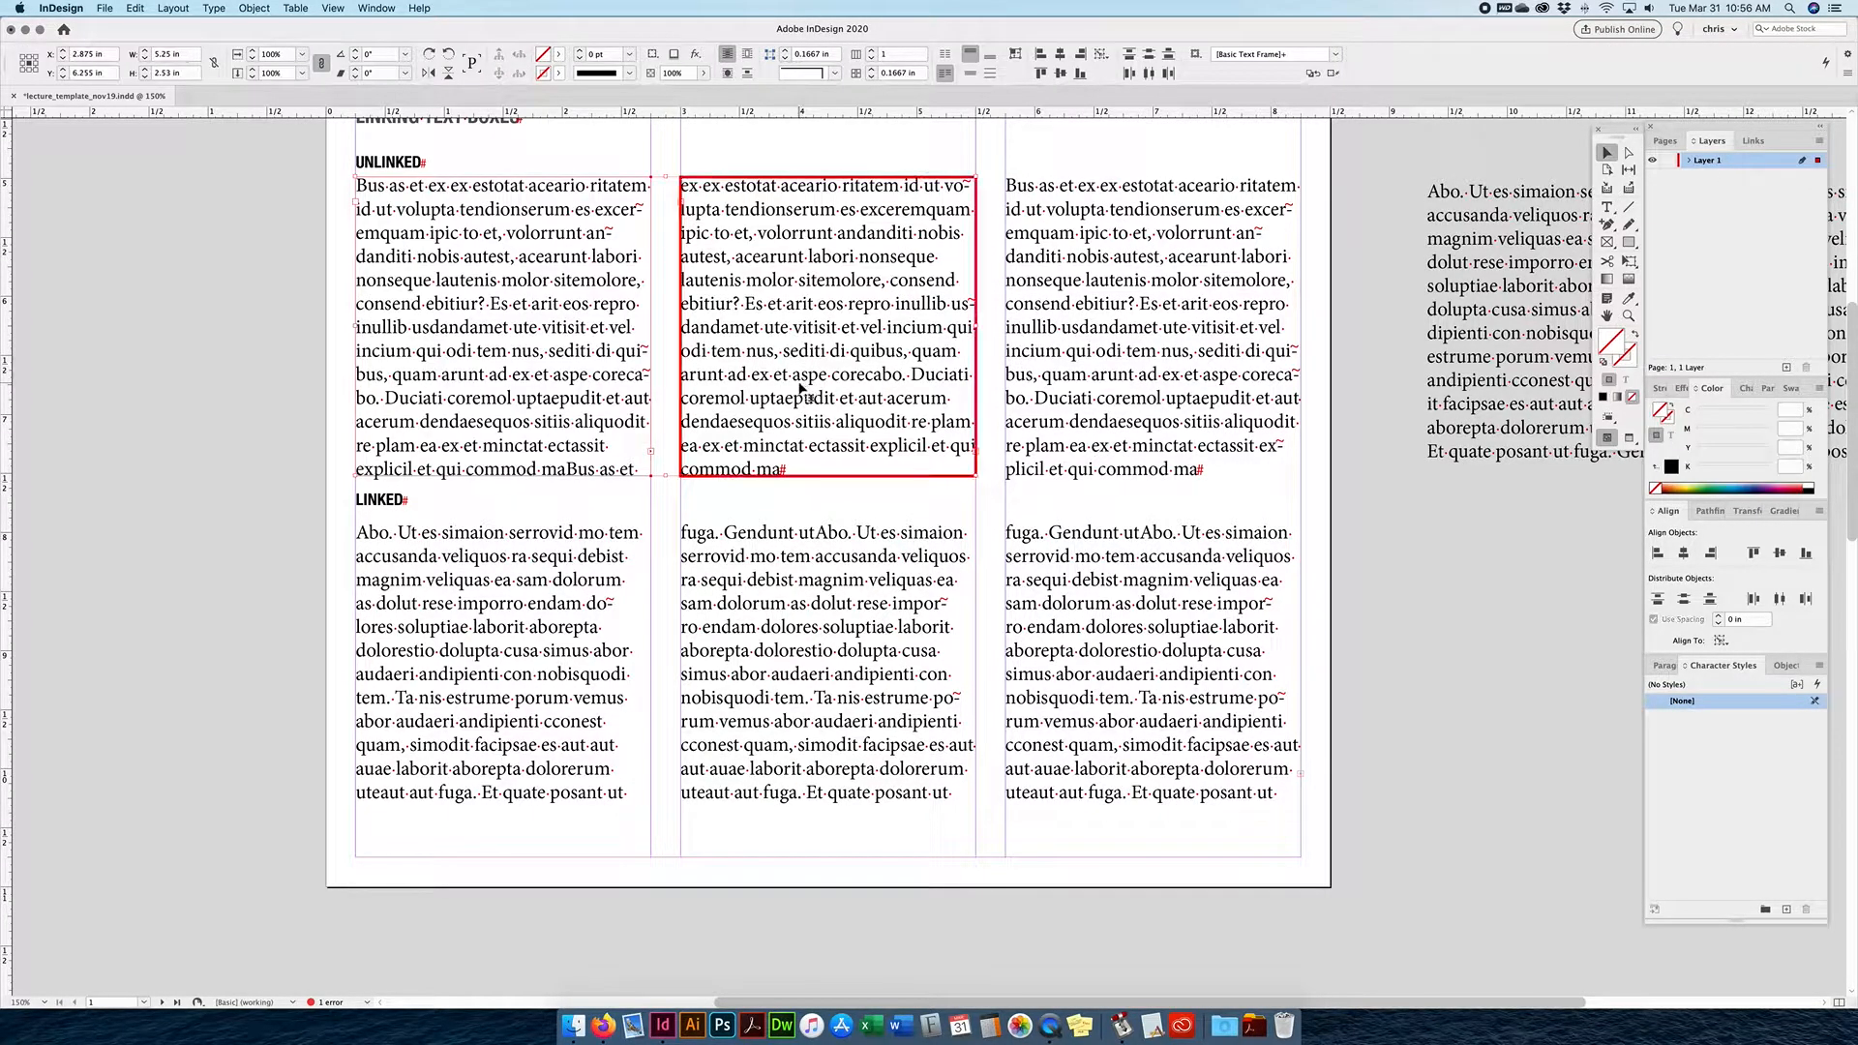
left_click(989, 467)
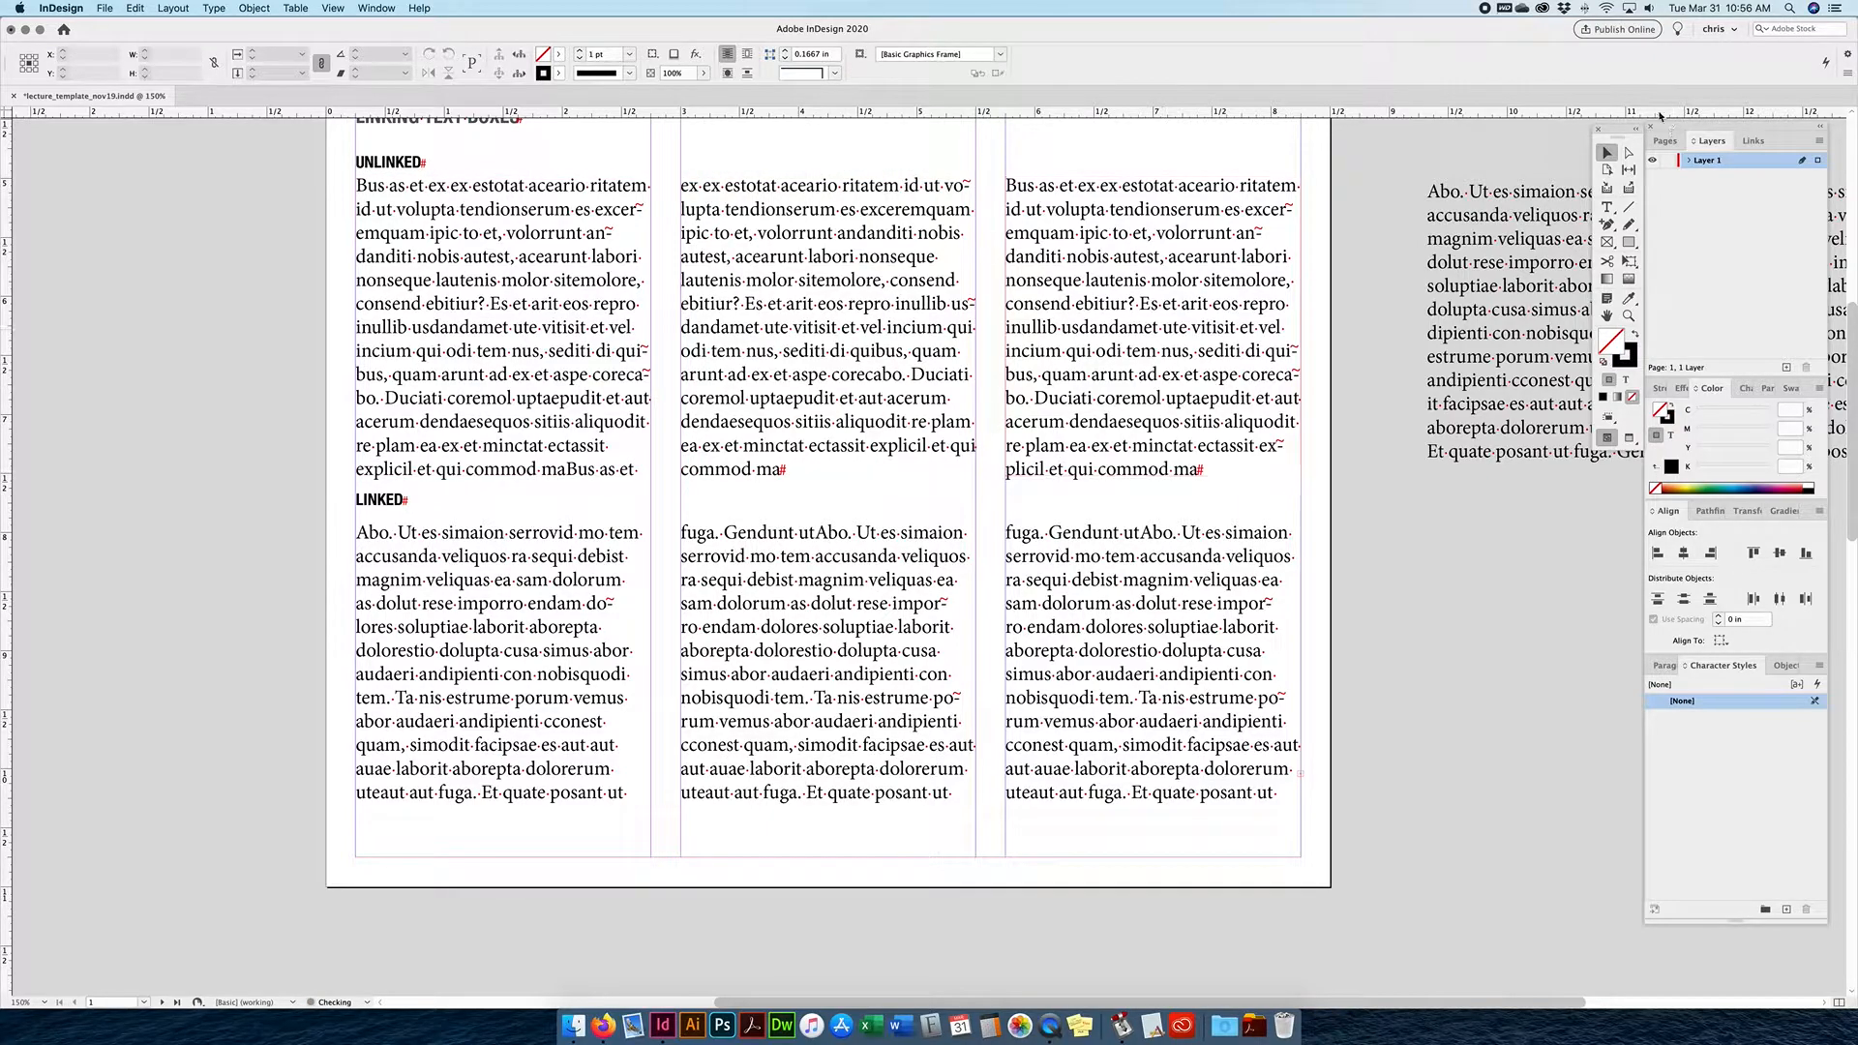
left_click(974, 449)
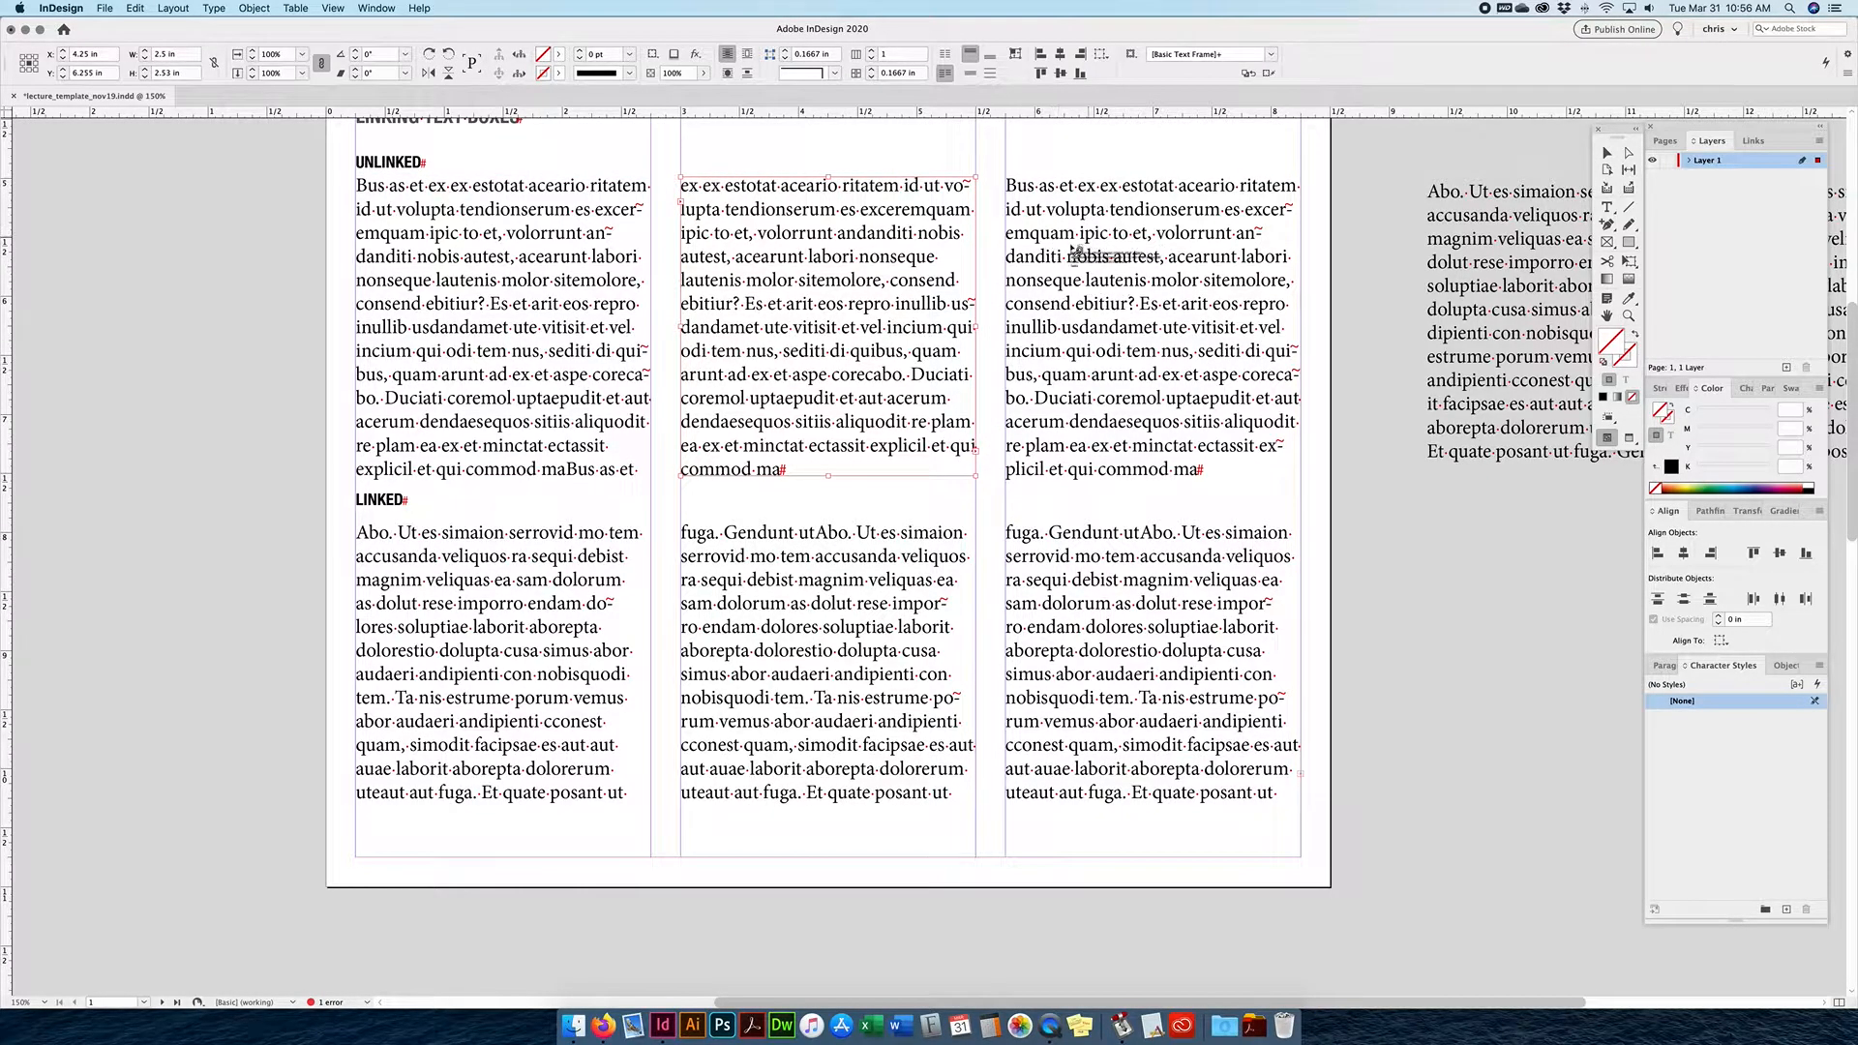
left_click(1062, 306)
double_click(1062, 306)
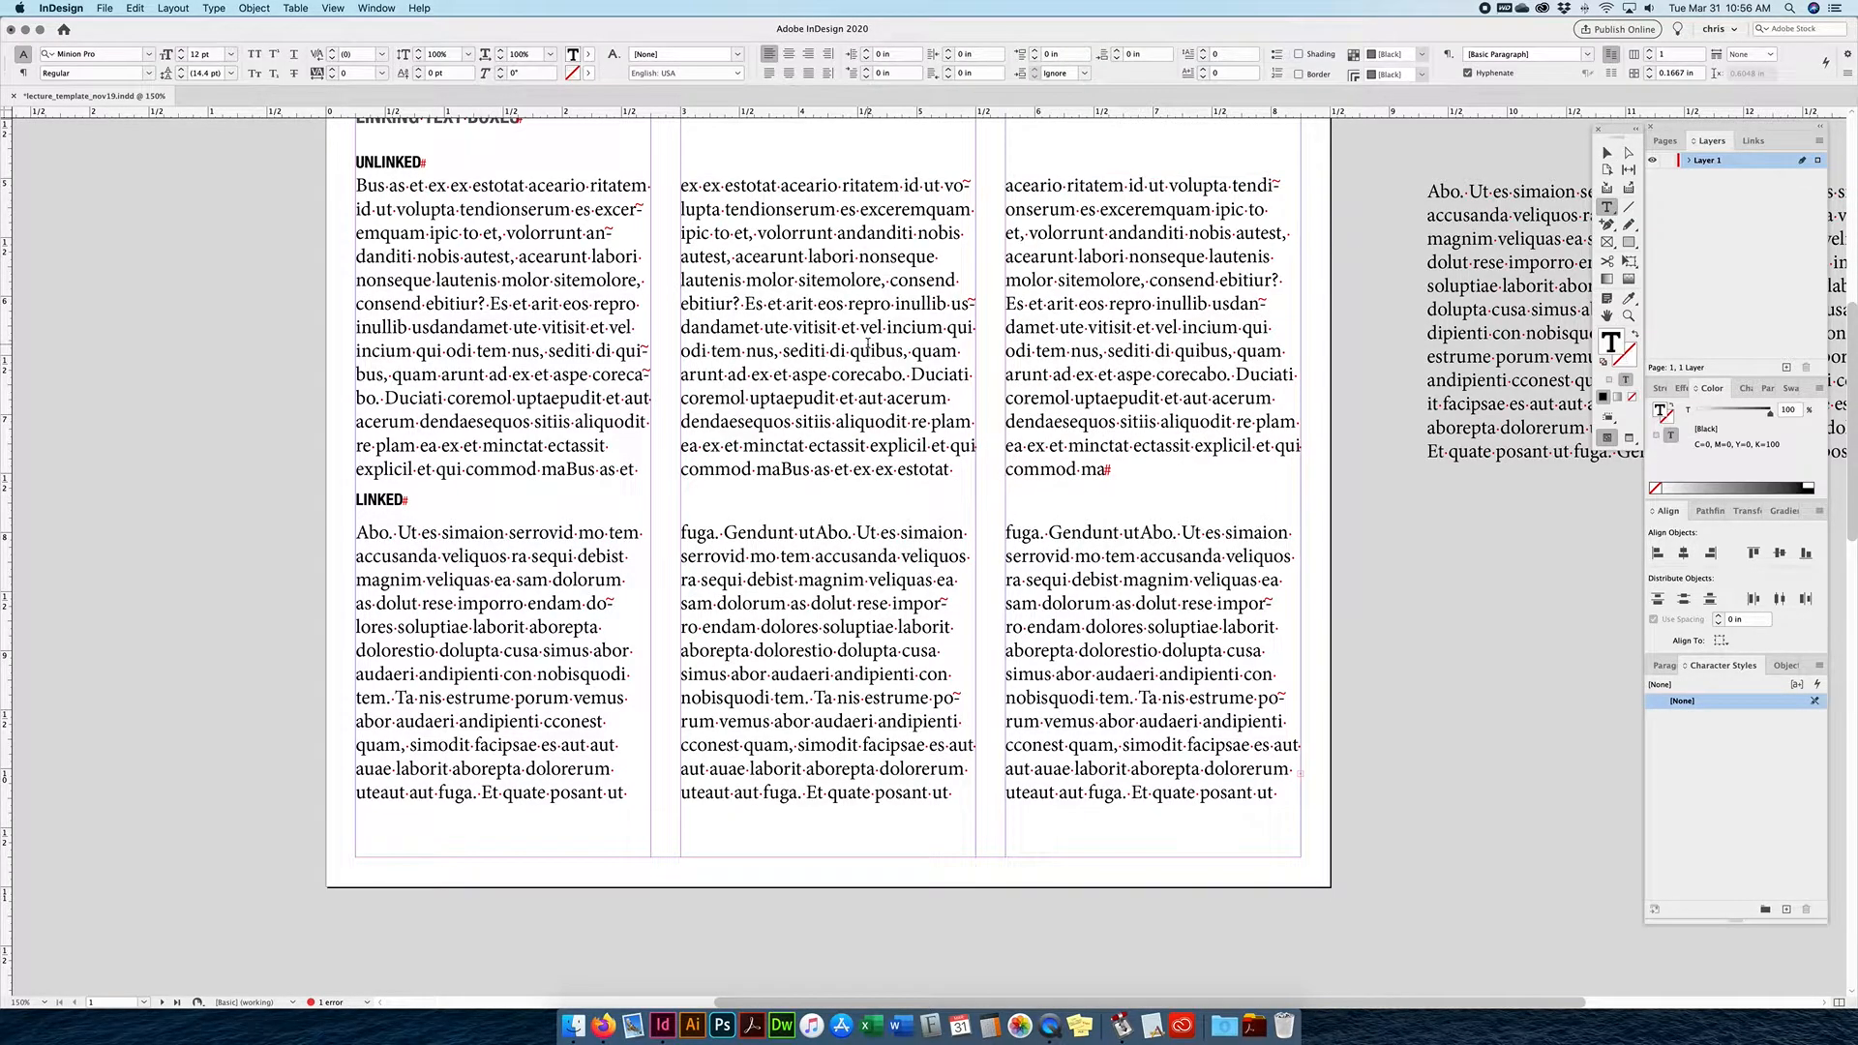
key("super+a")
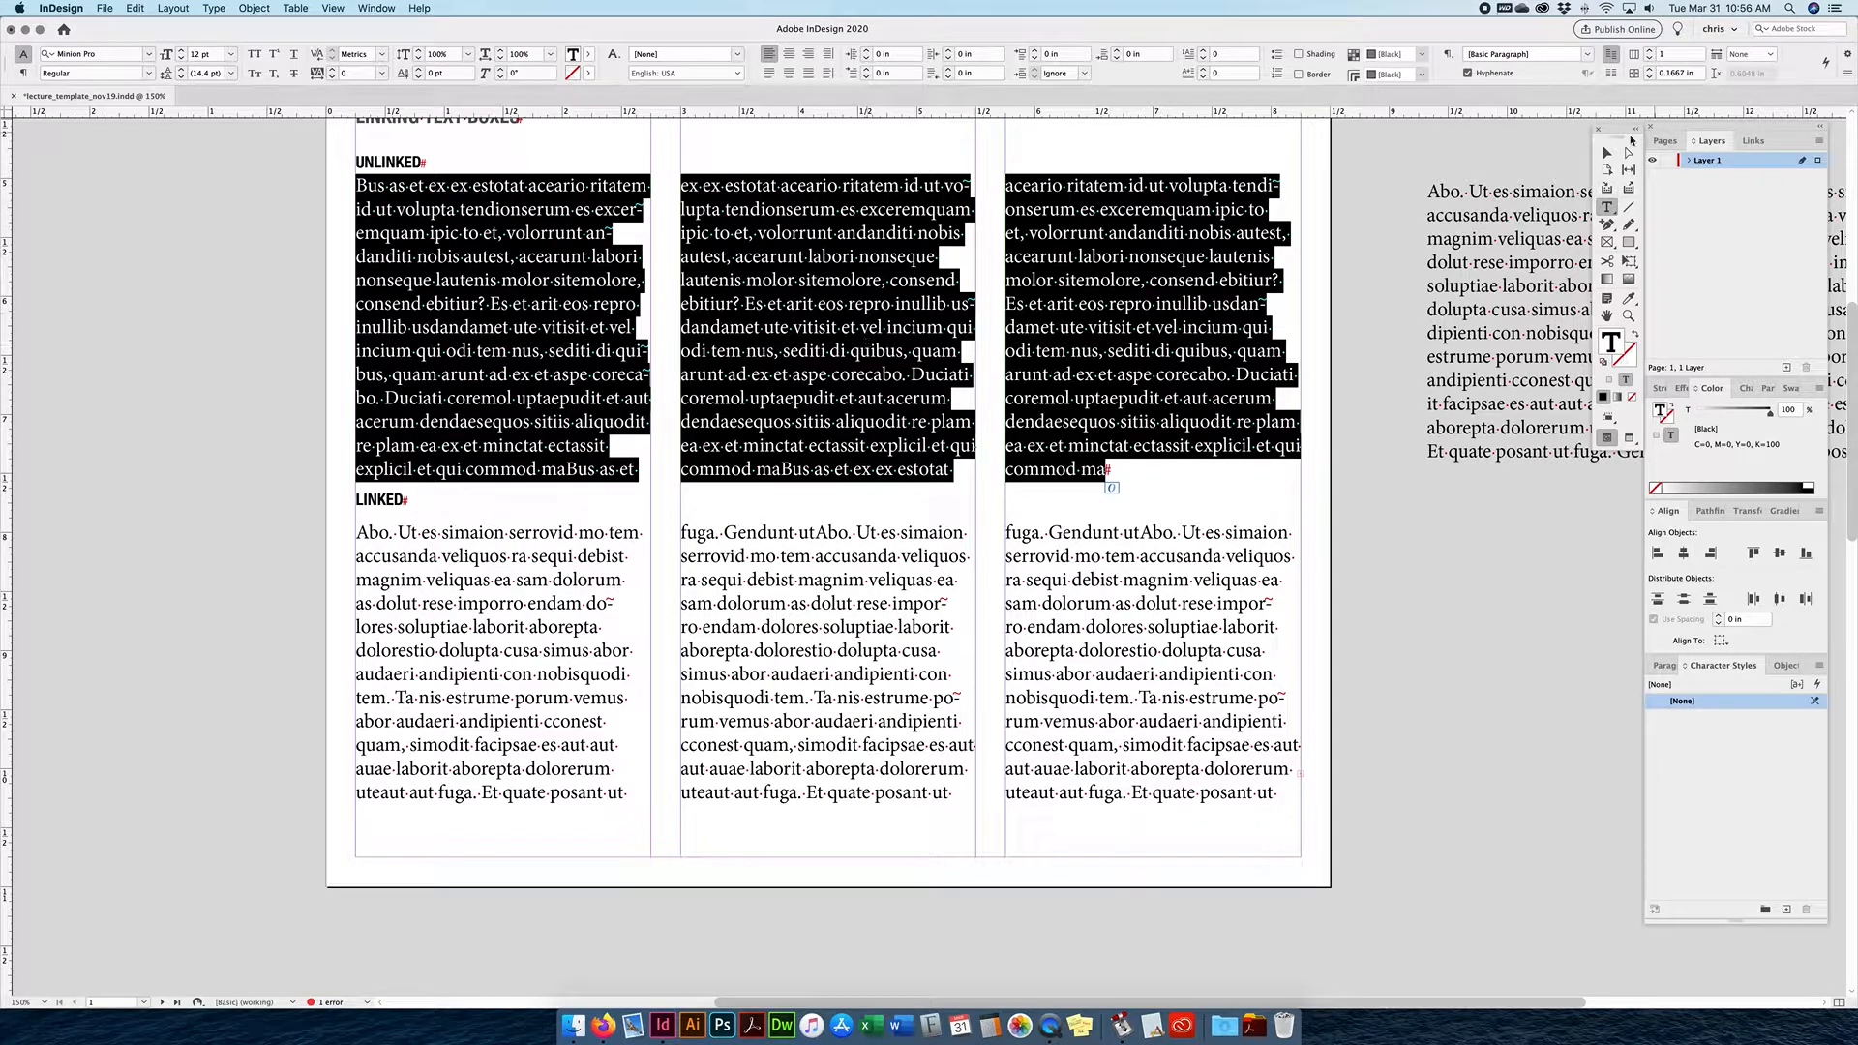
Turn on the display of text threads for the selected UNLINKED frames.
left_click(1606, 152)
left_click(332, 8)
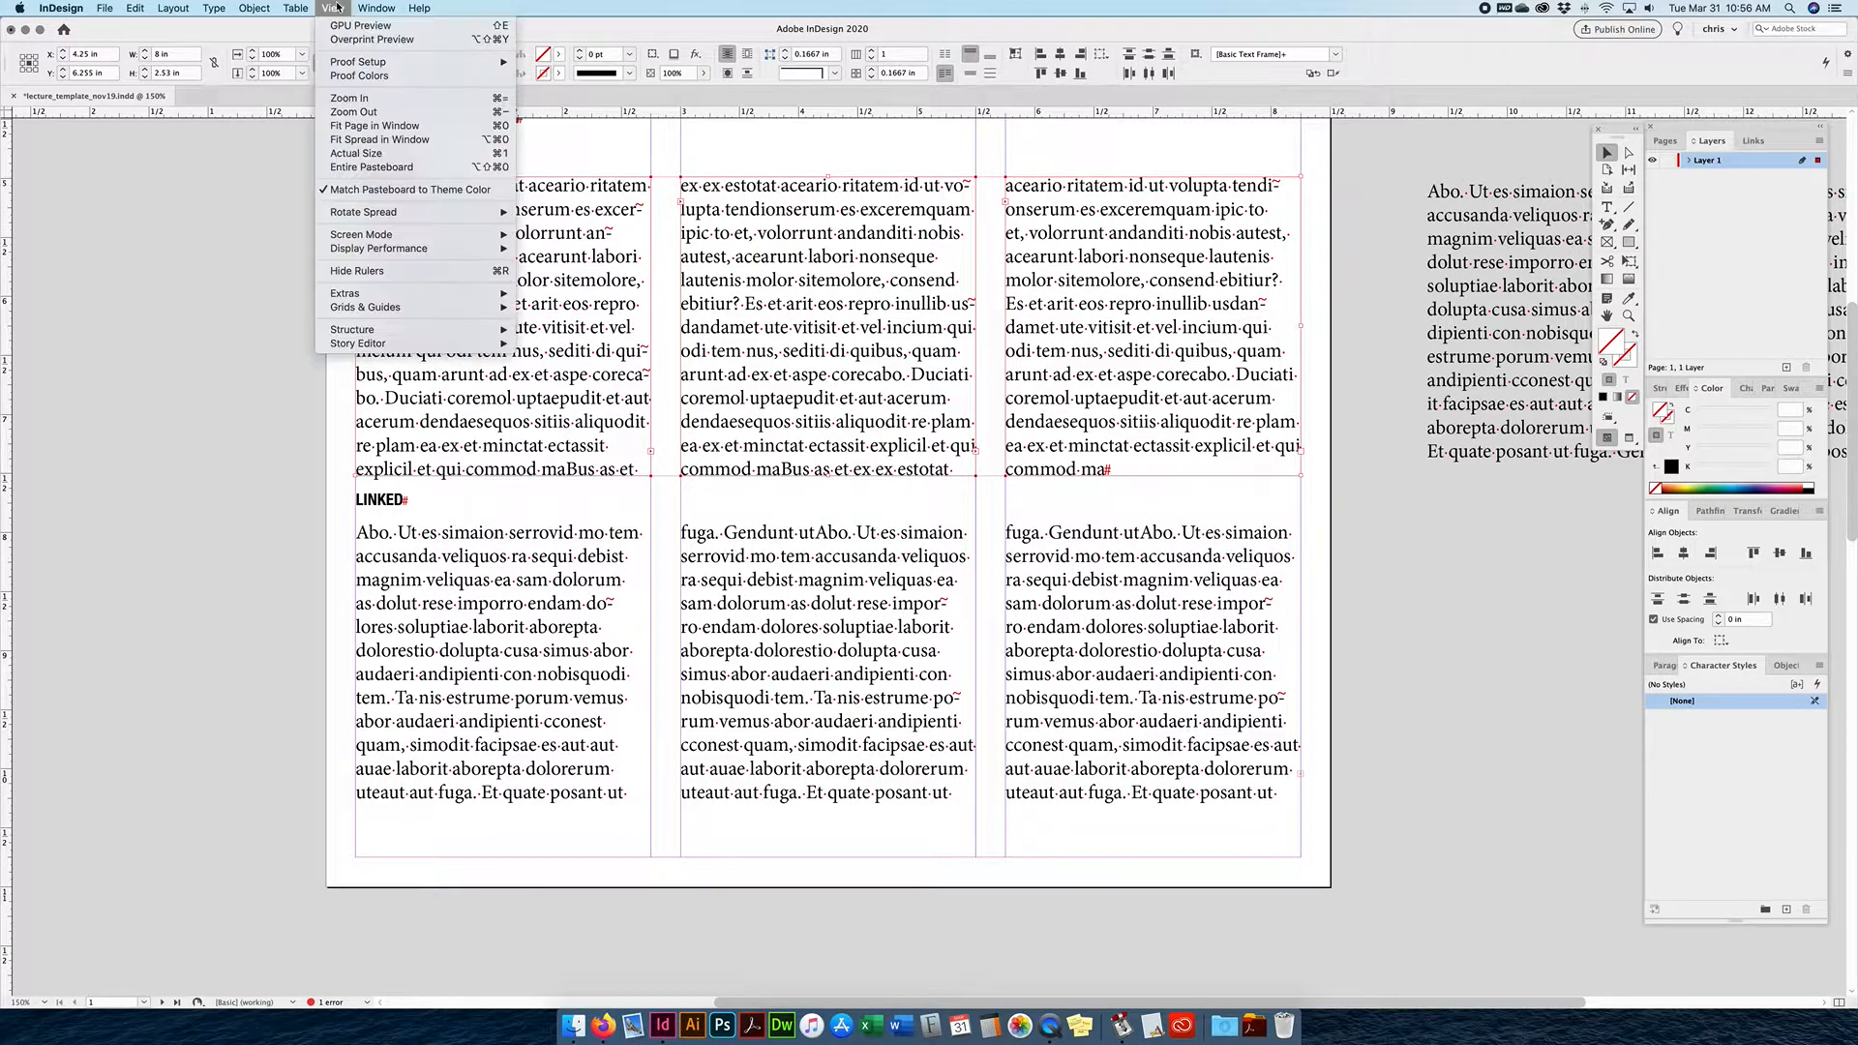
mouse_move(407, 293)
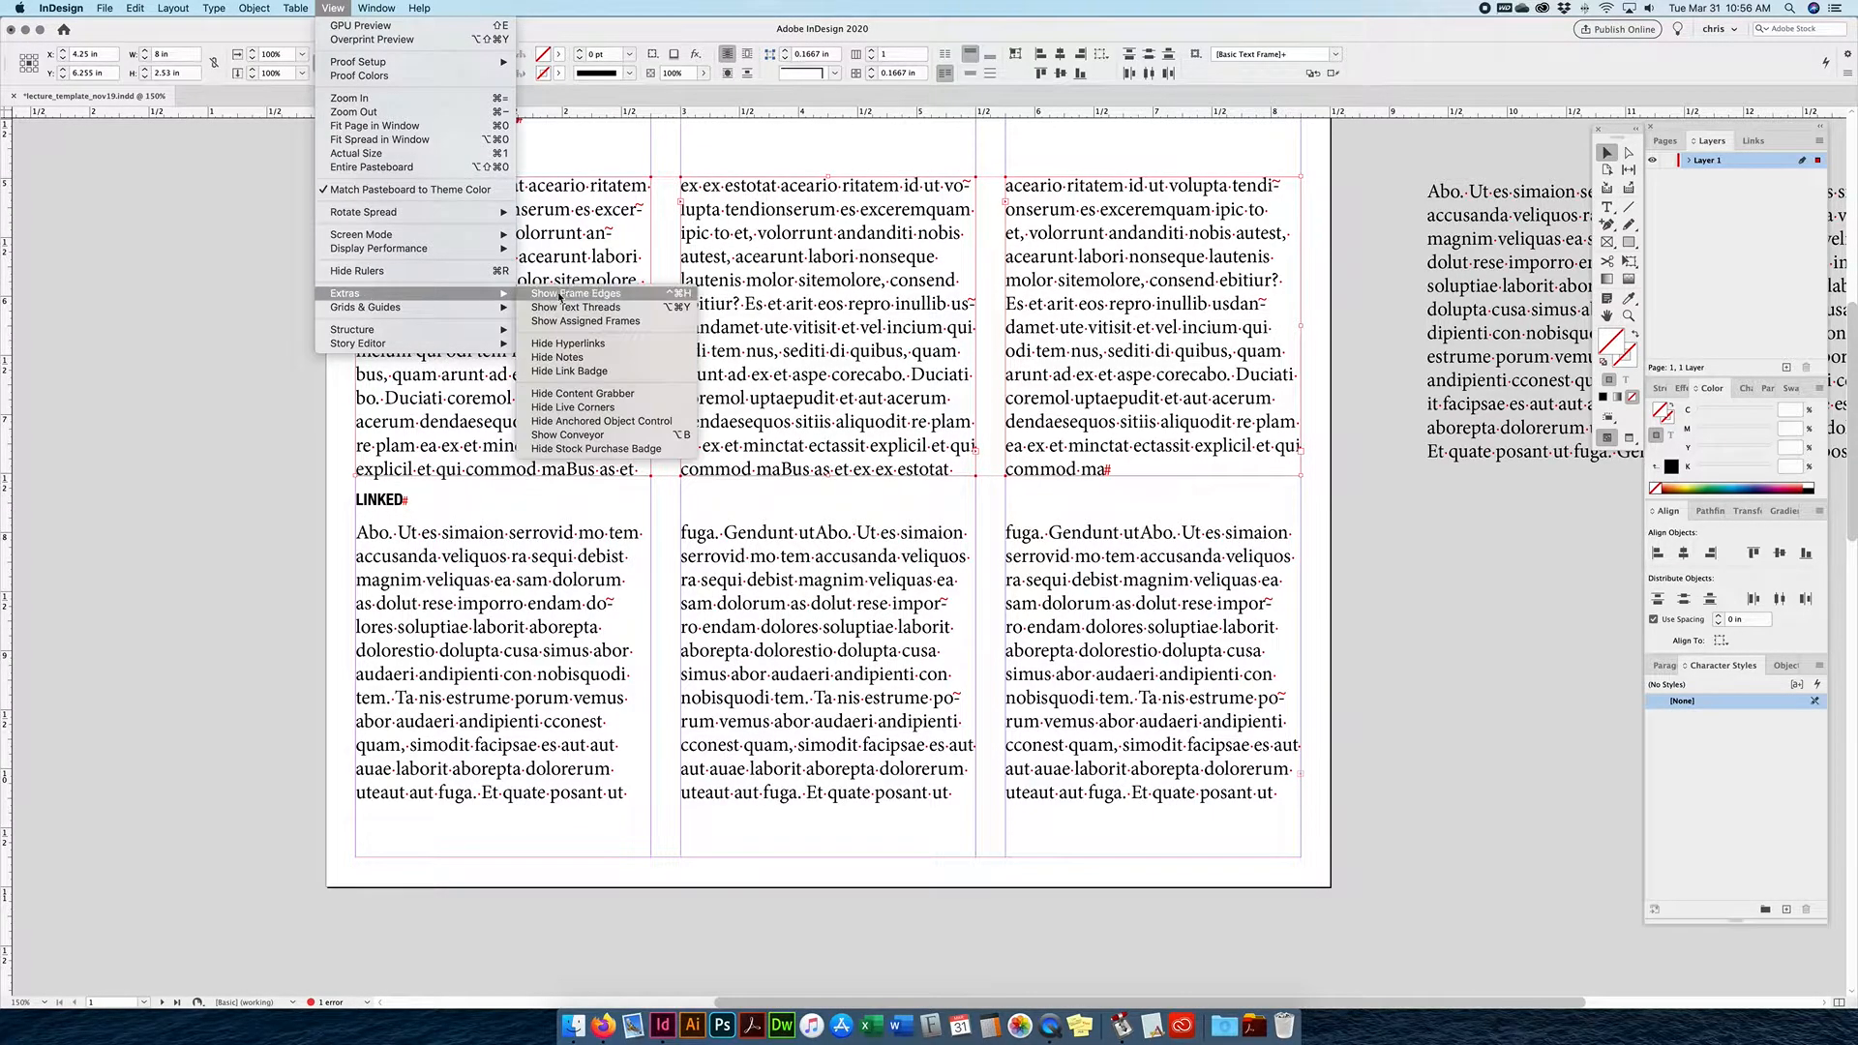
left_click(576, 307)
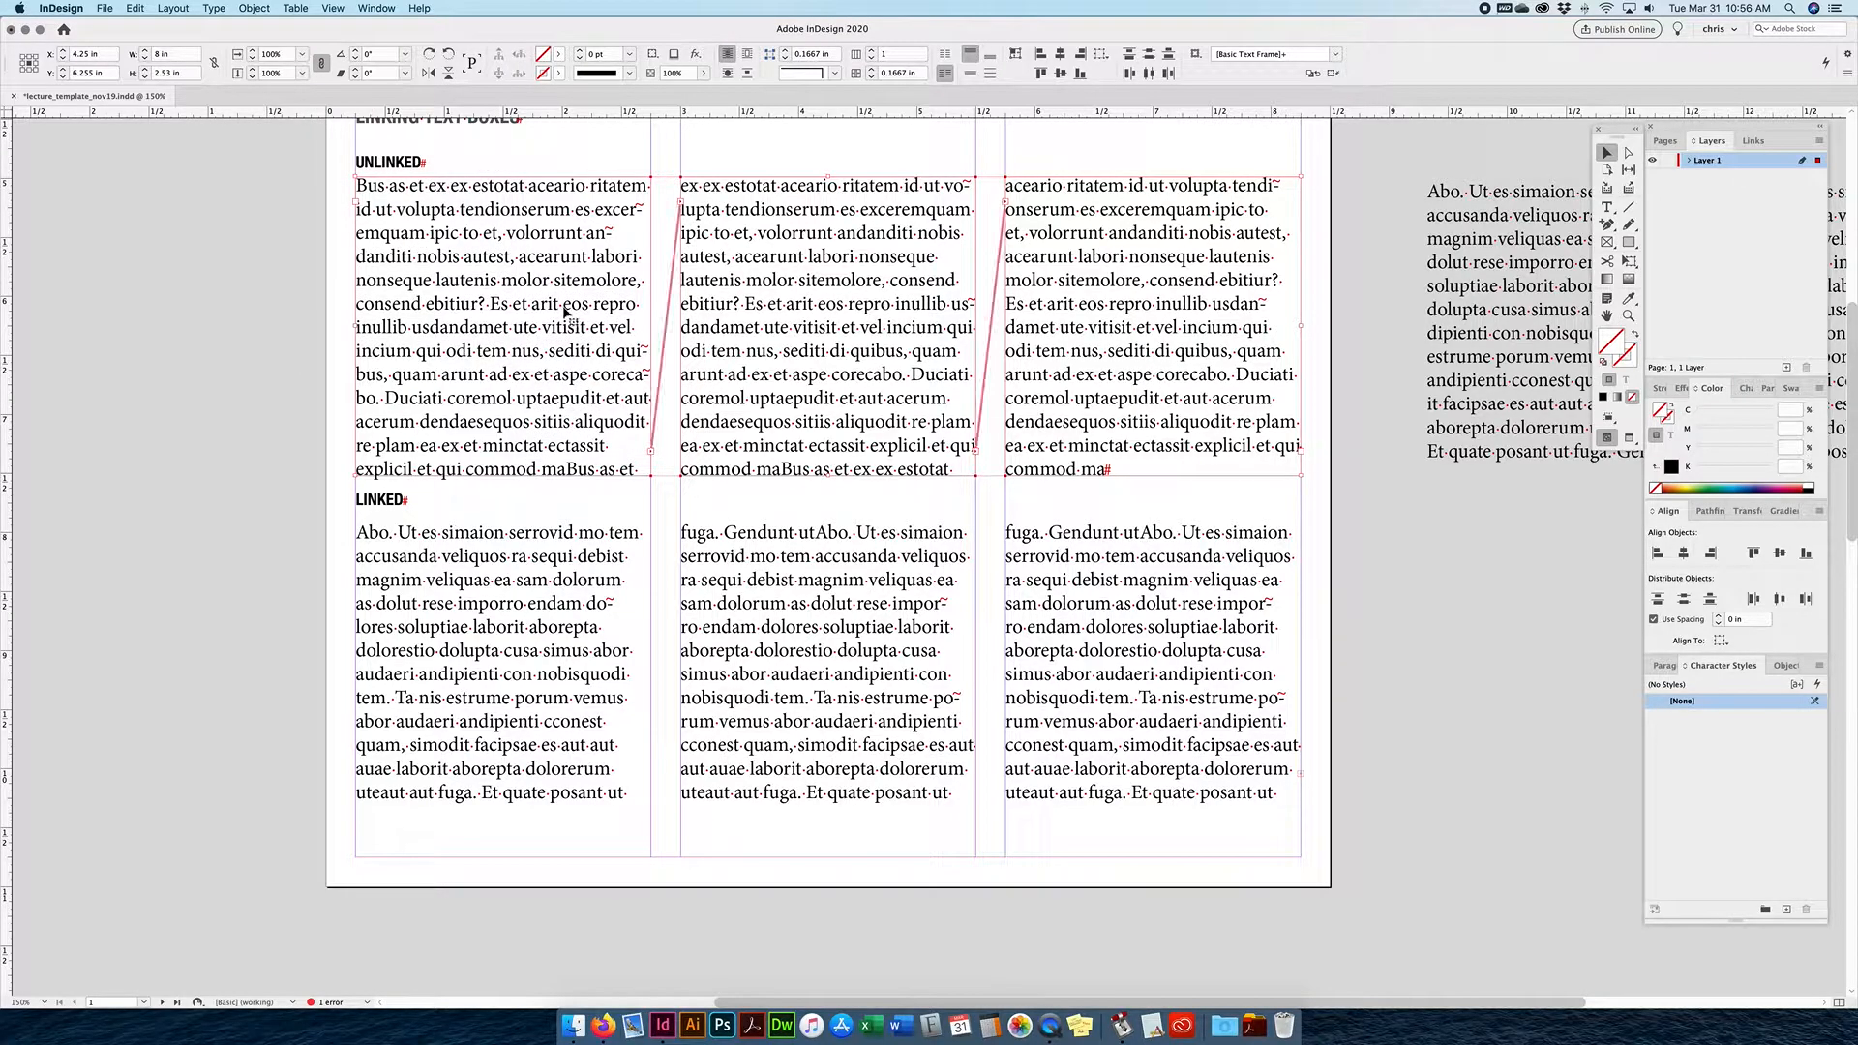
Examine the thread lines from the first to the third UNLINKED frame and the end-of-story marker in the third.
left_click(172, 396)
left_click(503, 382)
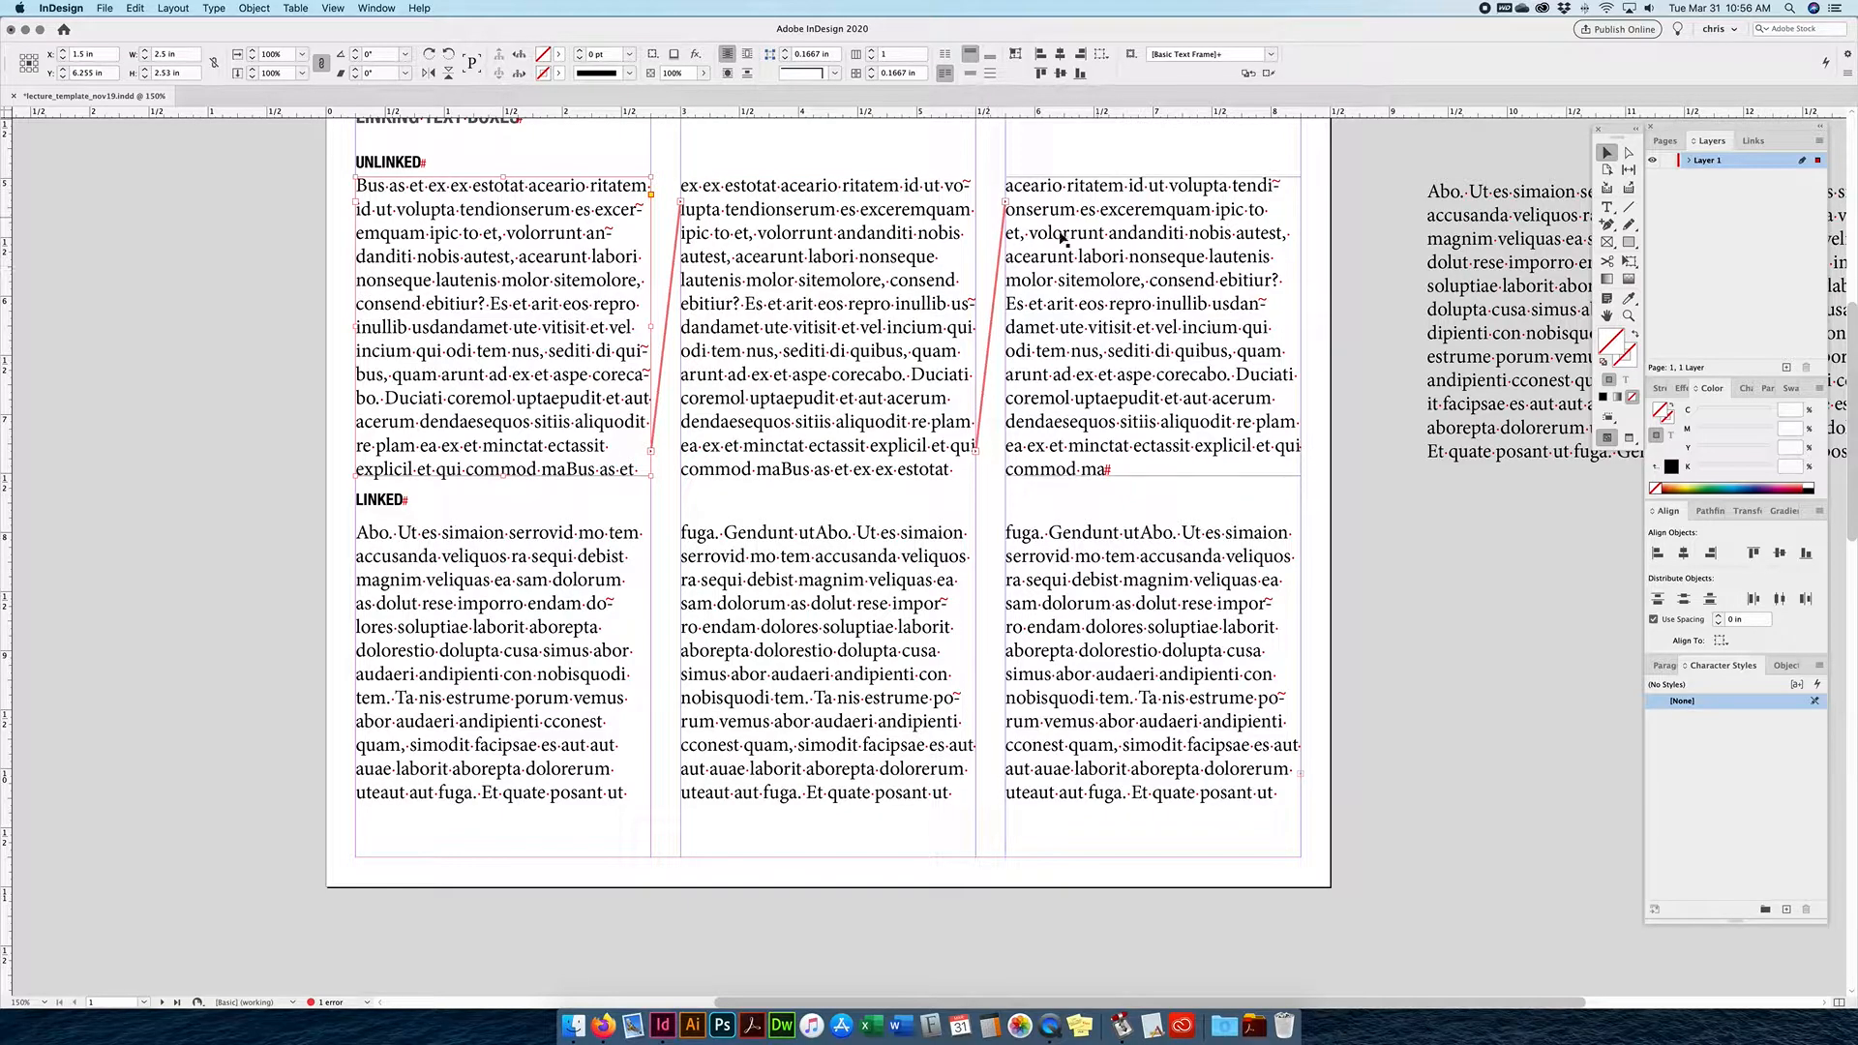
left_click(1150, 468)
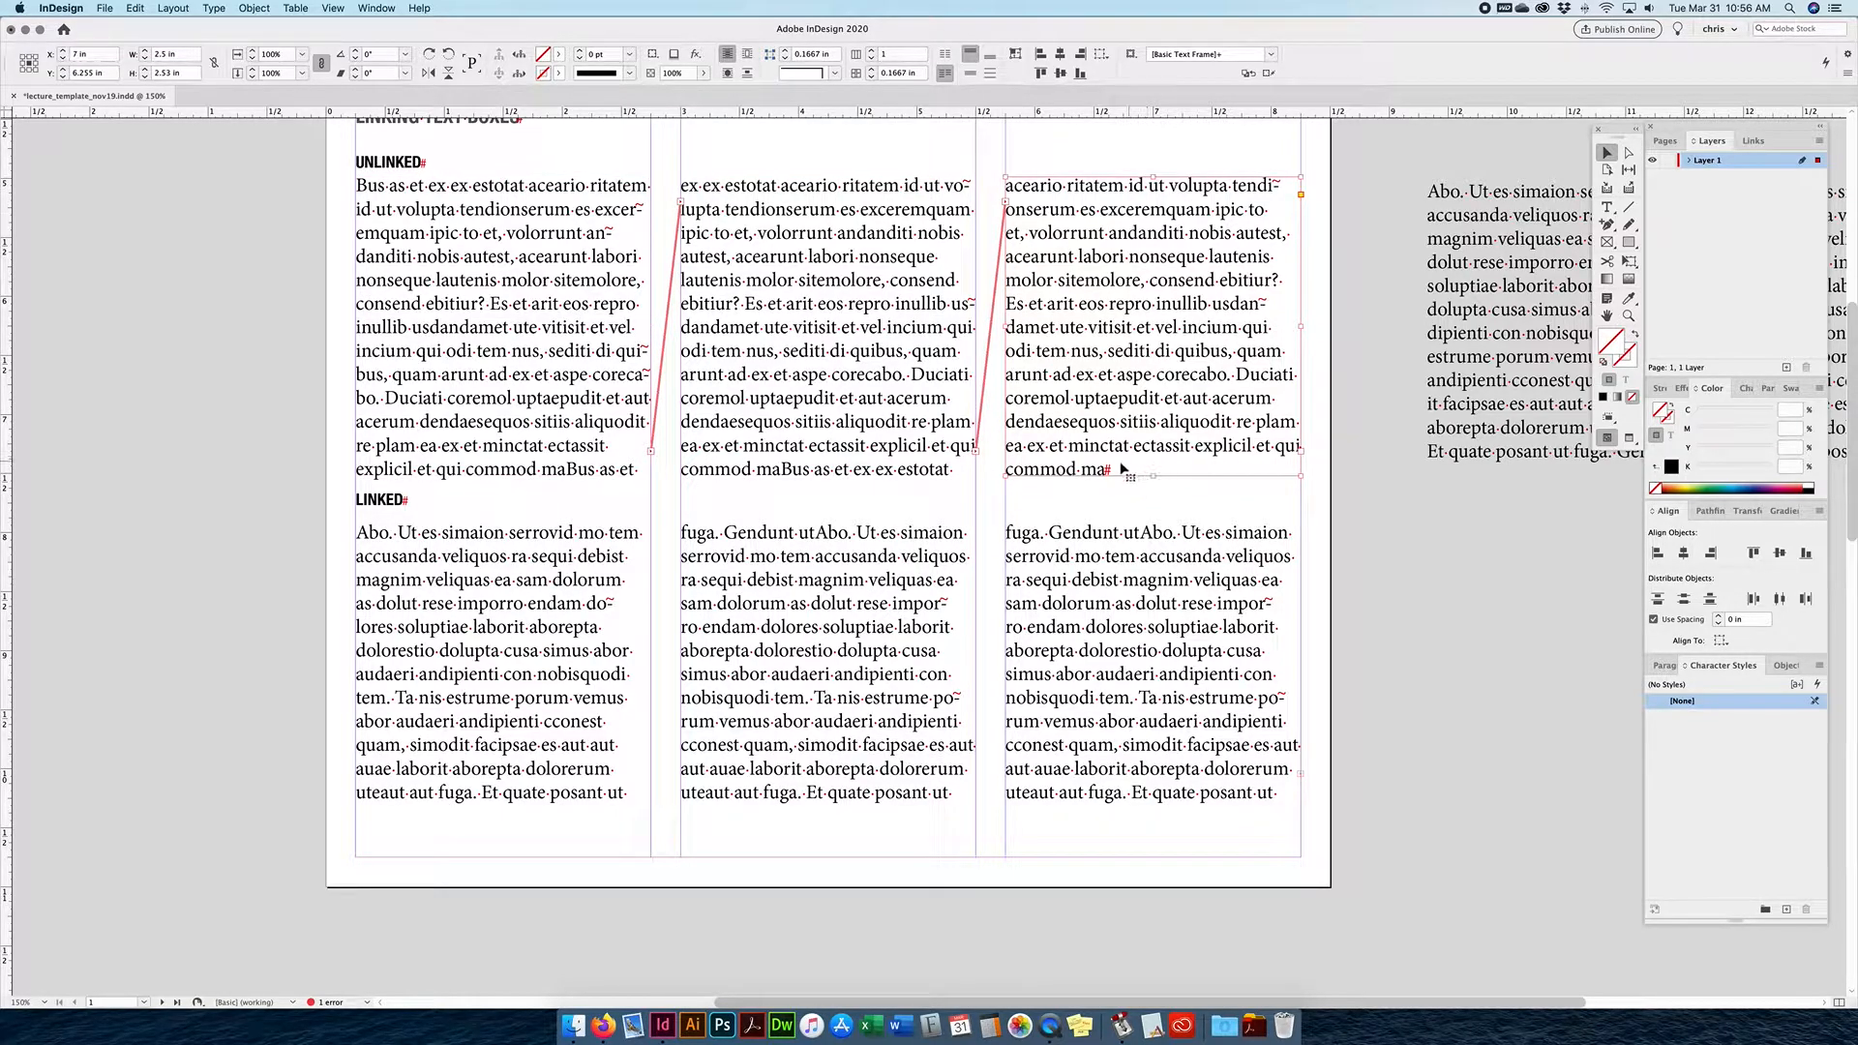
double_click(1106, 479)
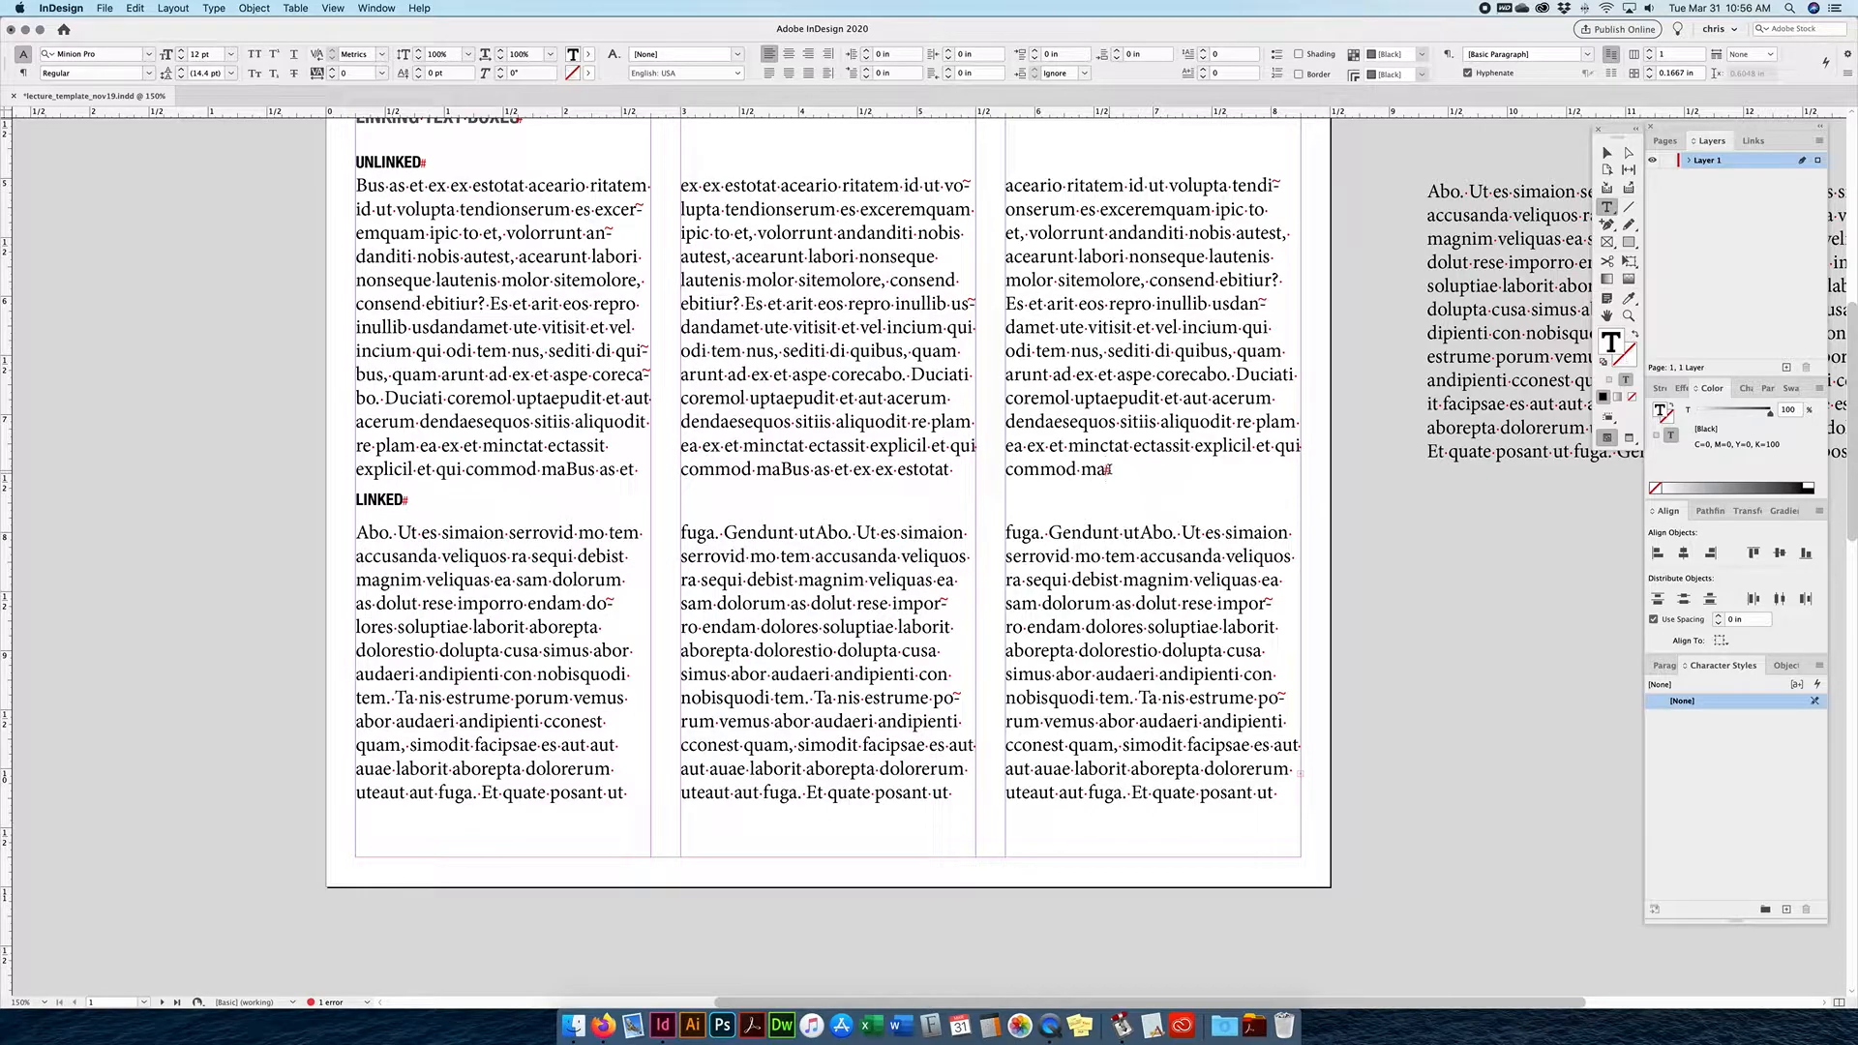
left_click(1606, 153)
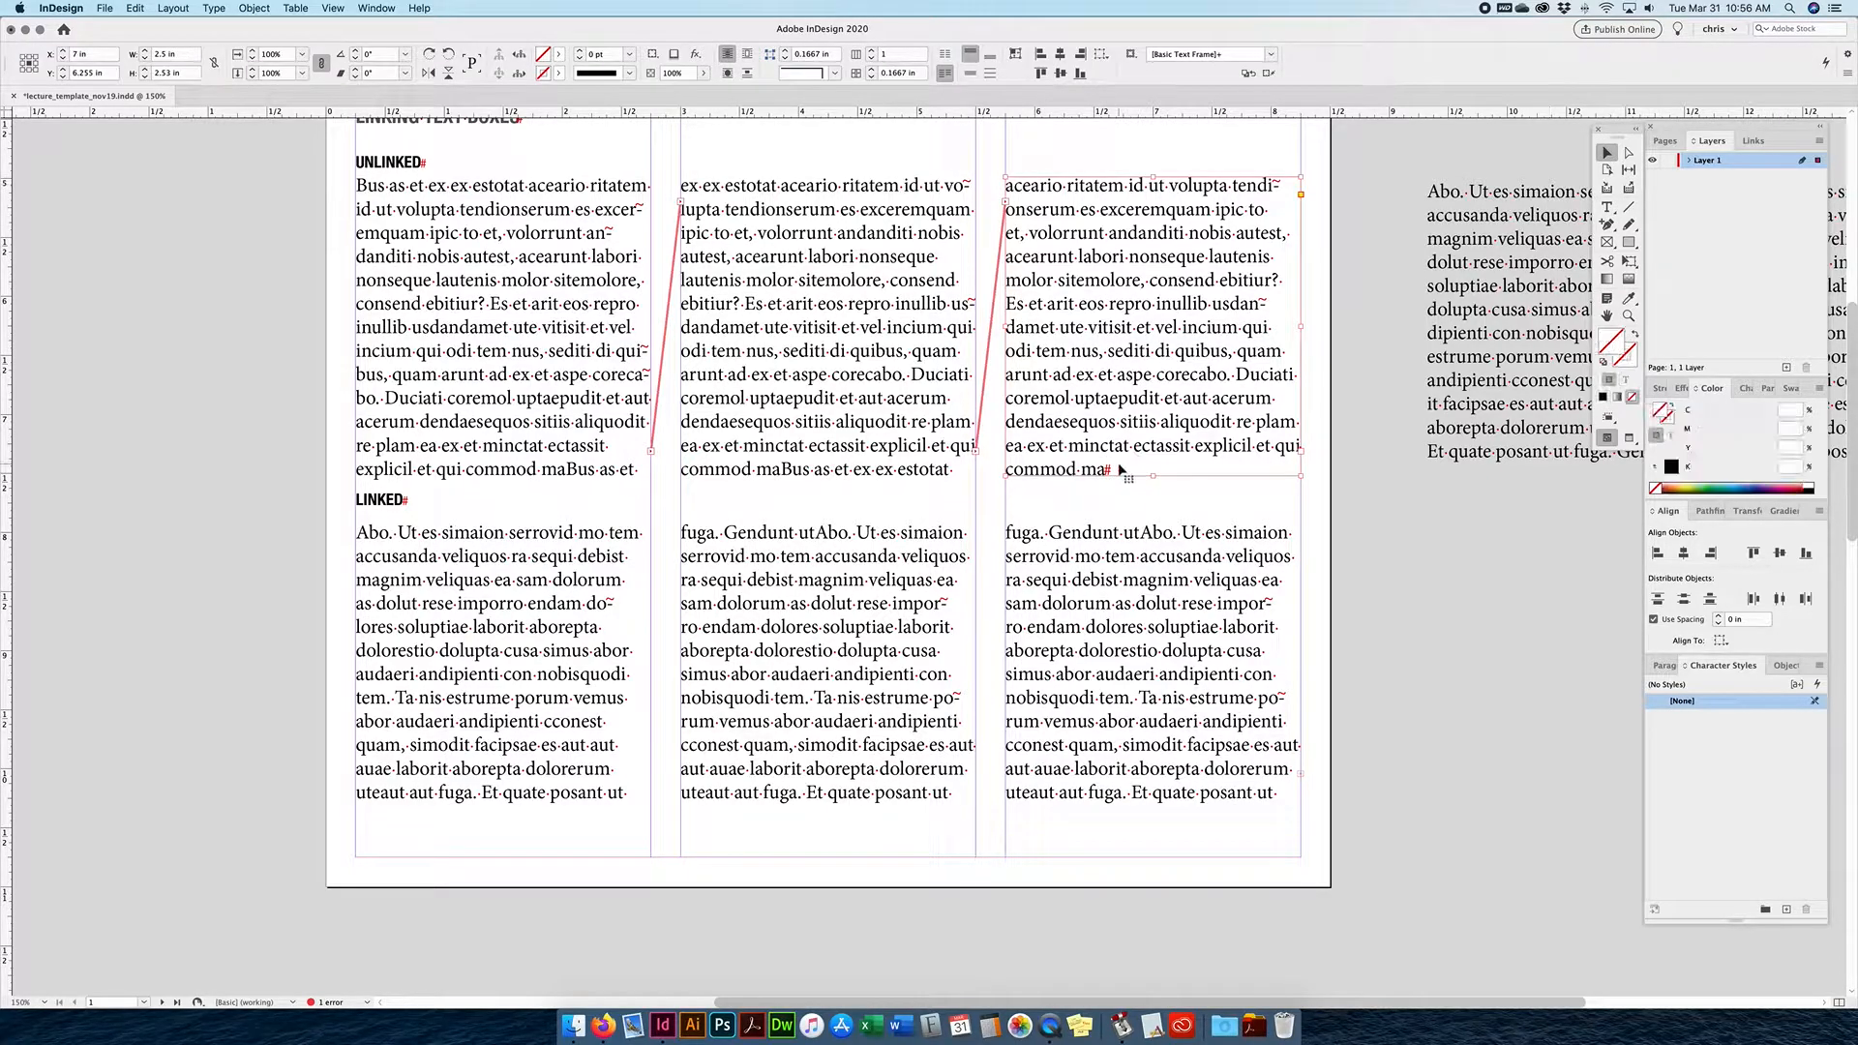
Select all the text of the LINKED story and view the threads connecting its three frames.
double_click(538, 587)
key("super+a")
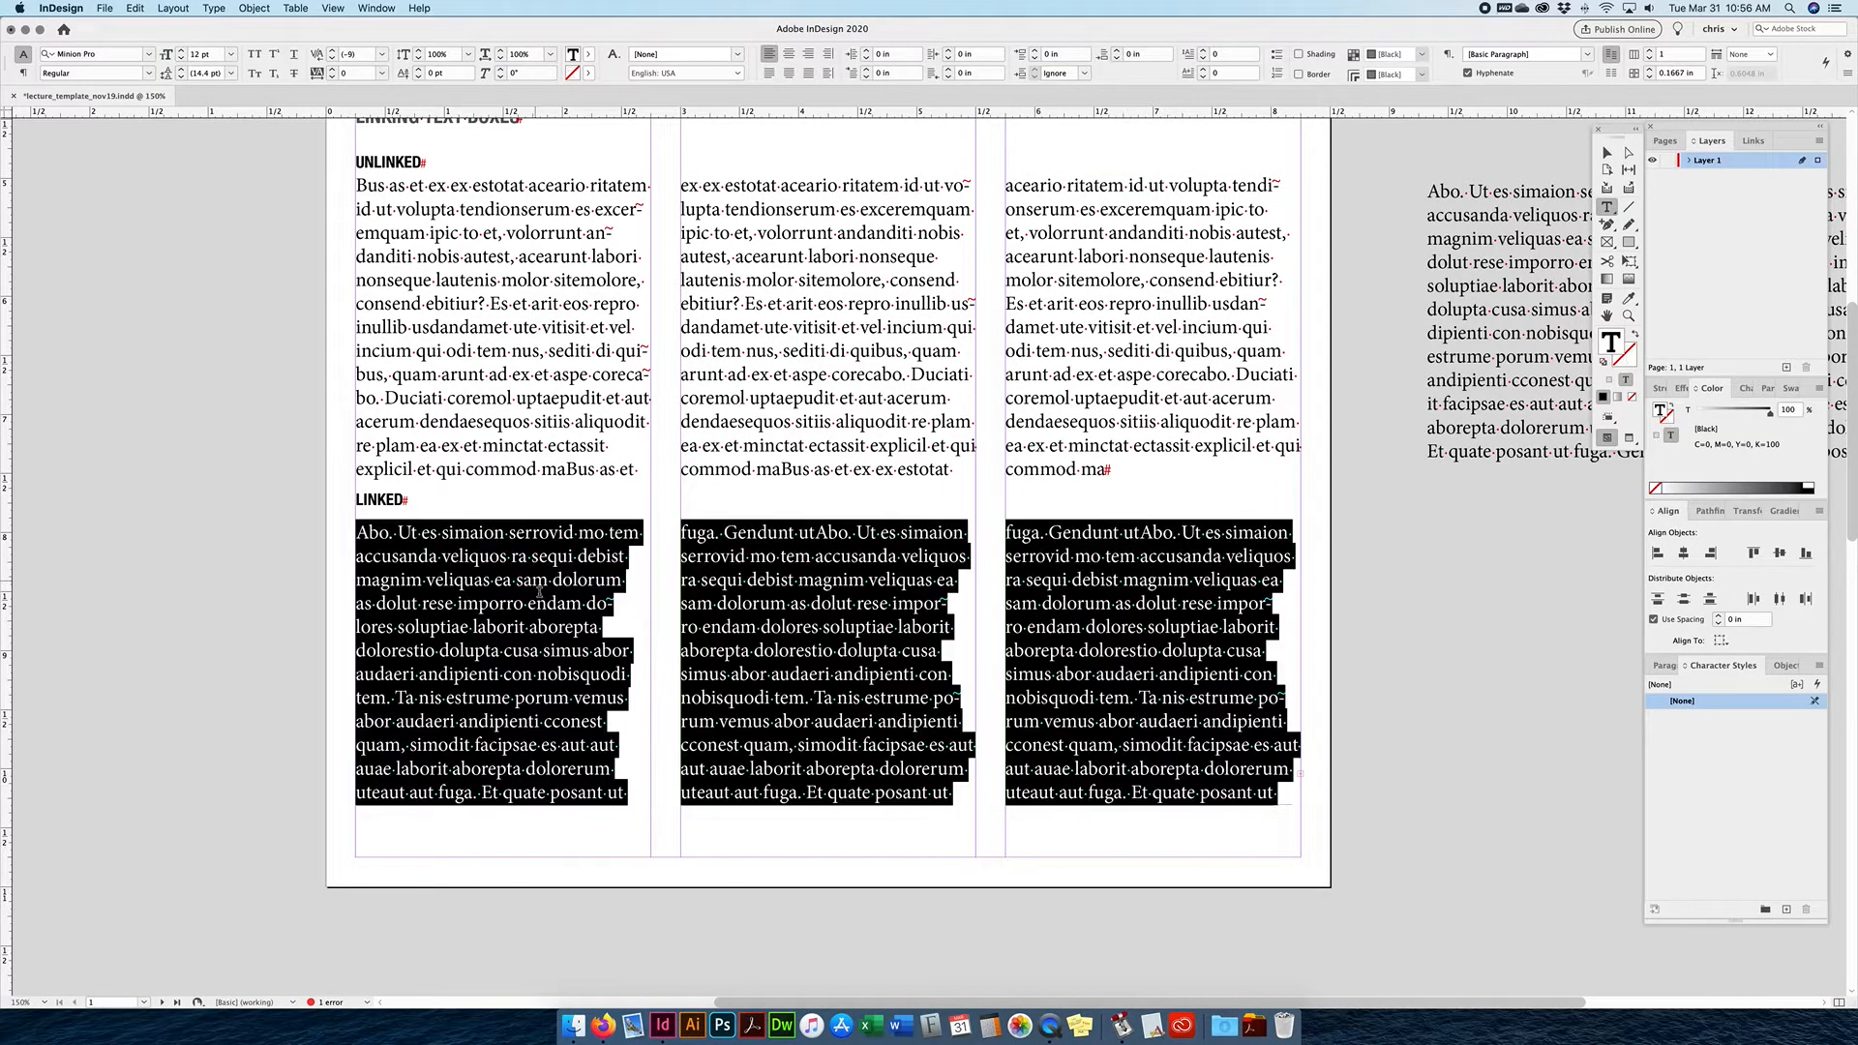
left_click(1607, 153)
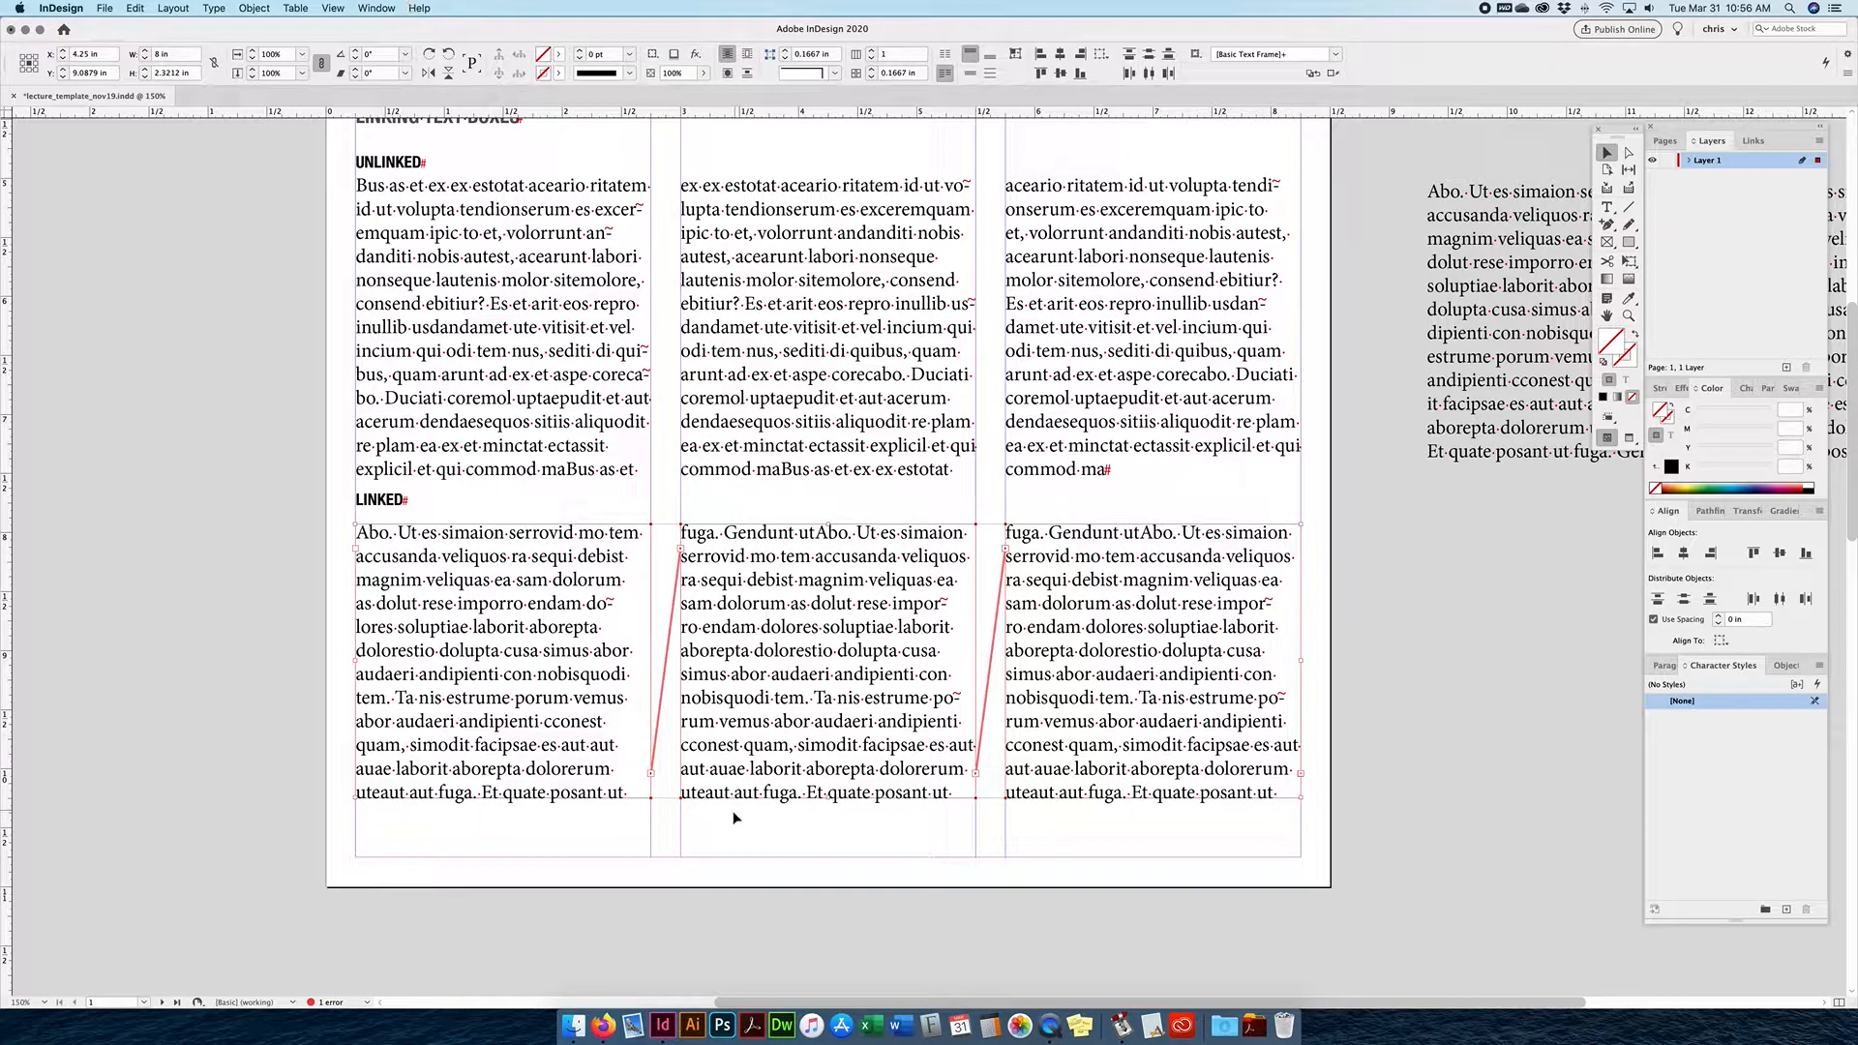
Turn off the display of text threads and deselect the LINKED frames.
left_click(333, 8)
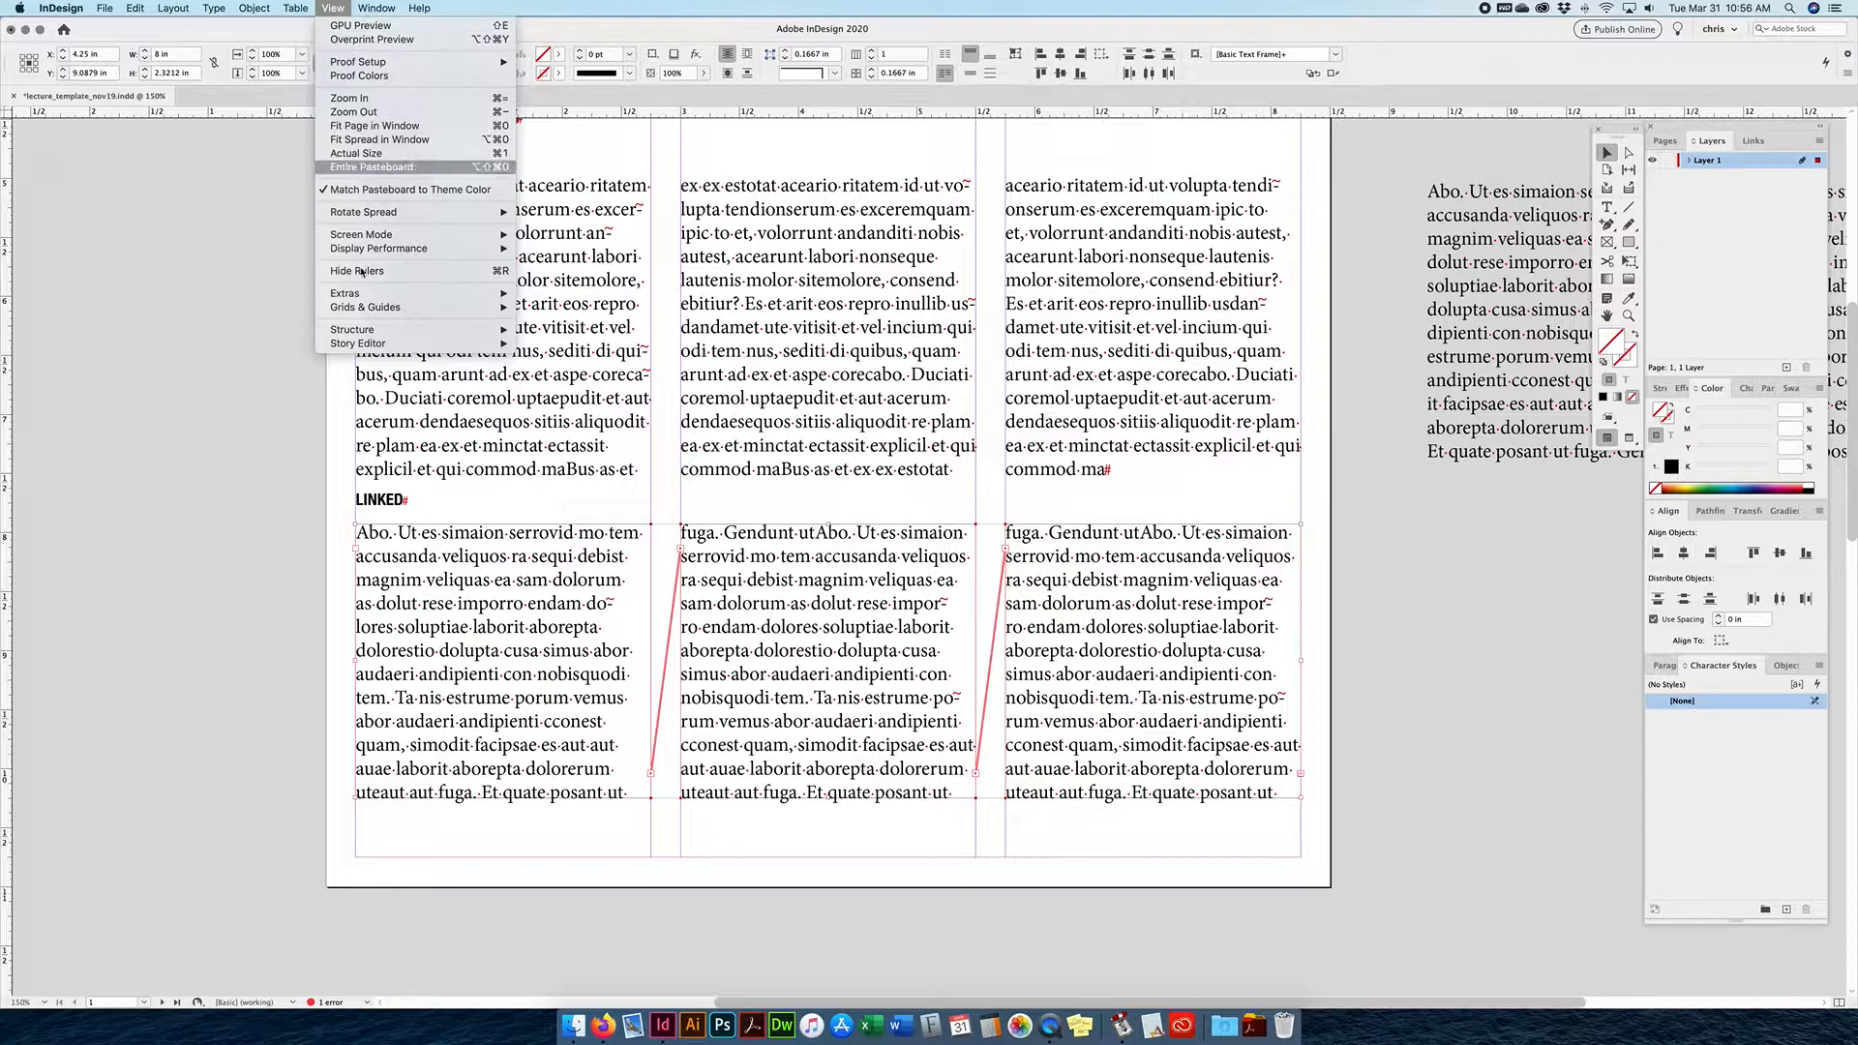
mouse_move(374, 293)
left_click(599, 310)
left_click(112, 541)
Delete the third and second UNLINKED text frames, keeping only the first one.
left_click(532, 363)
left_click(891, 343)
left_click(1108, 341)
key("Delete")
left_click(947, 345)
key("Delete")
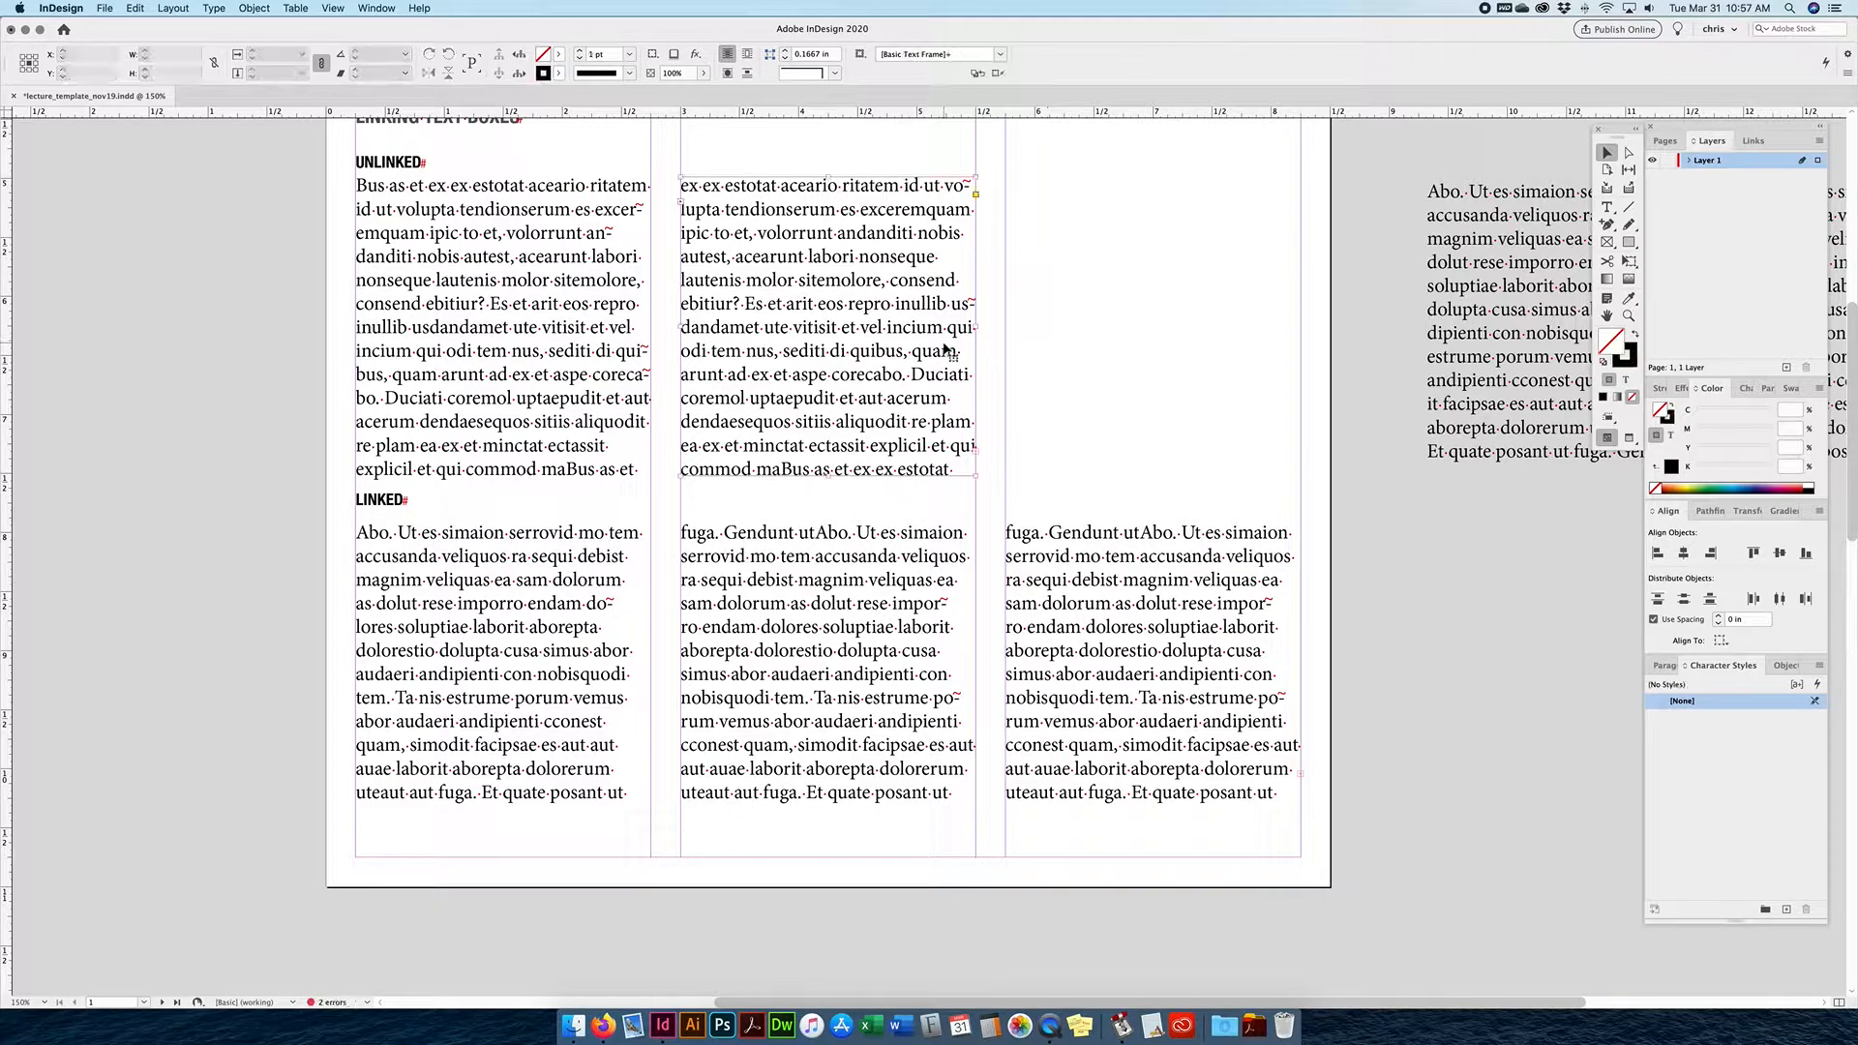
Move the LINKED heading and its three text frames off the page onto the pasteboard beside it.
left_click(557, 365)
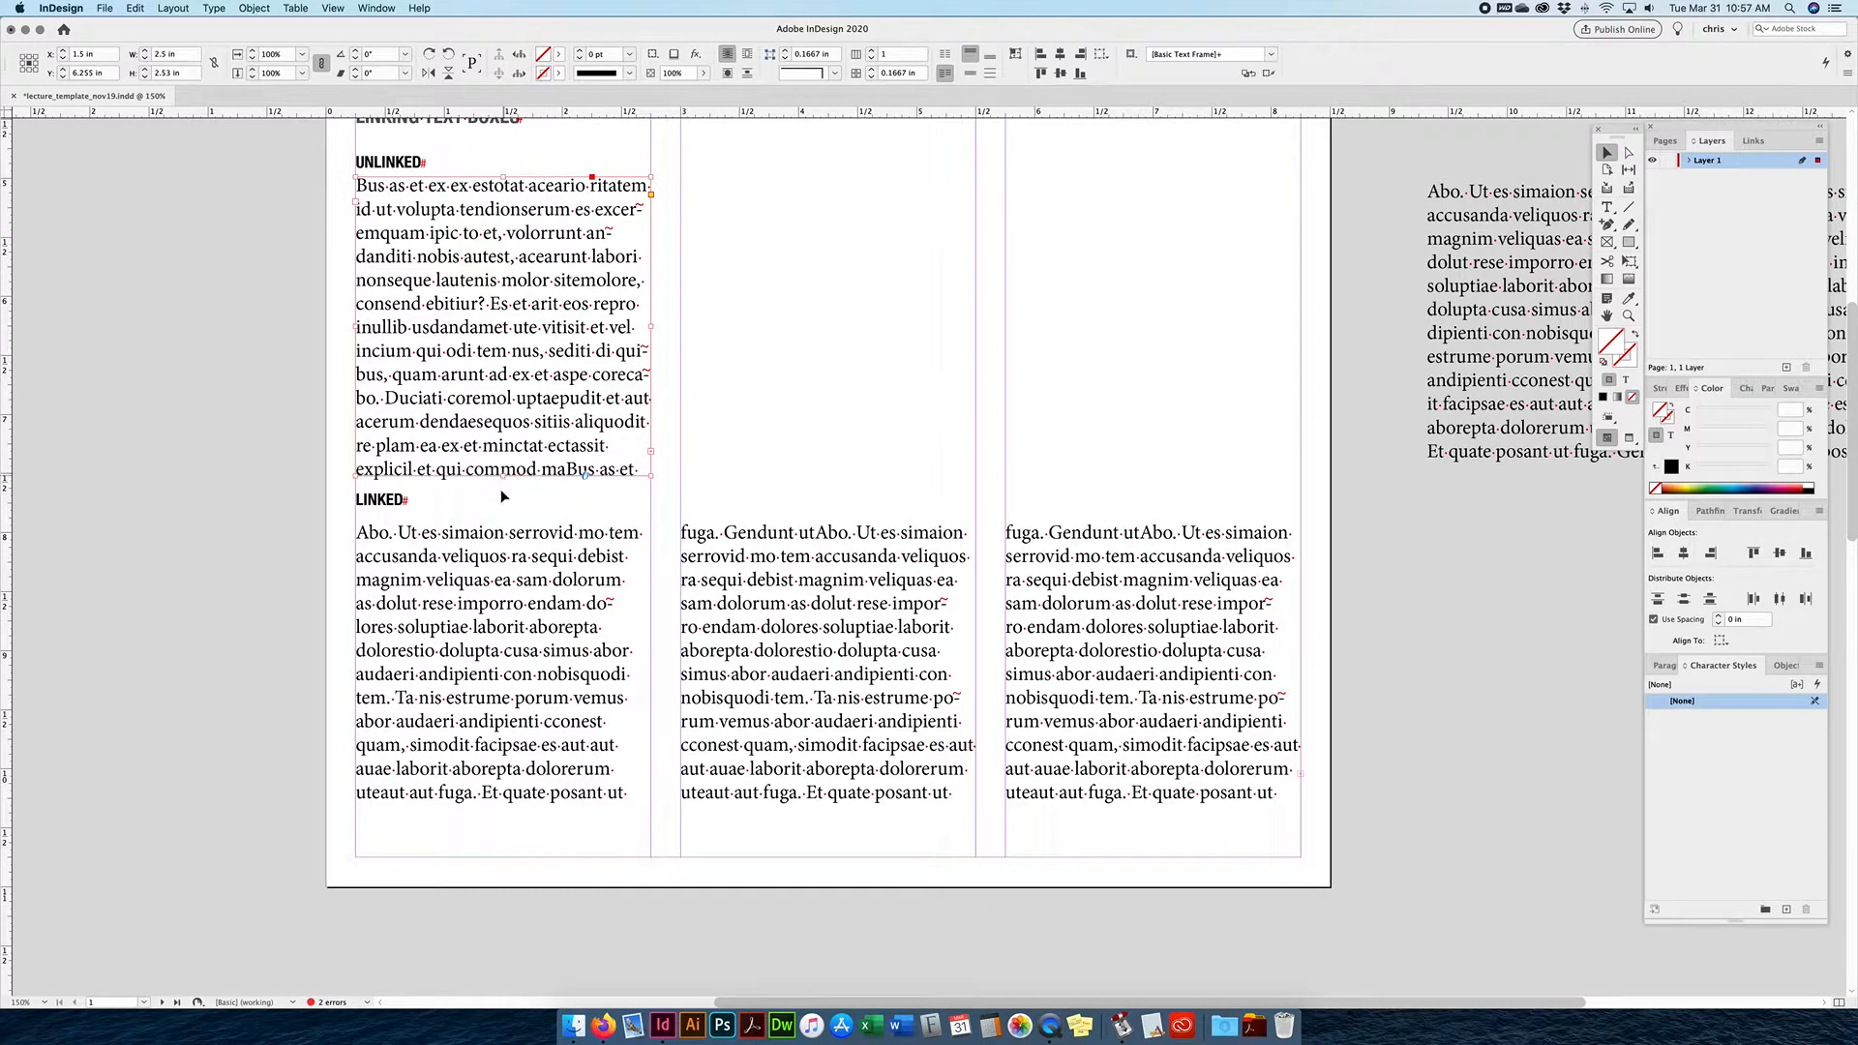
left_click_drag(322, 491, 1193, 839)
left_click_drag(396, 699, 1425, 726)
Extend the remaining UNLINKED text frame downward to a height of about 4.58 in.
left_click(387, 407)
left_click_drag(507, 479, 520, 717)
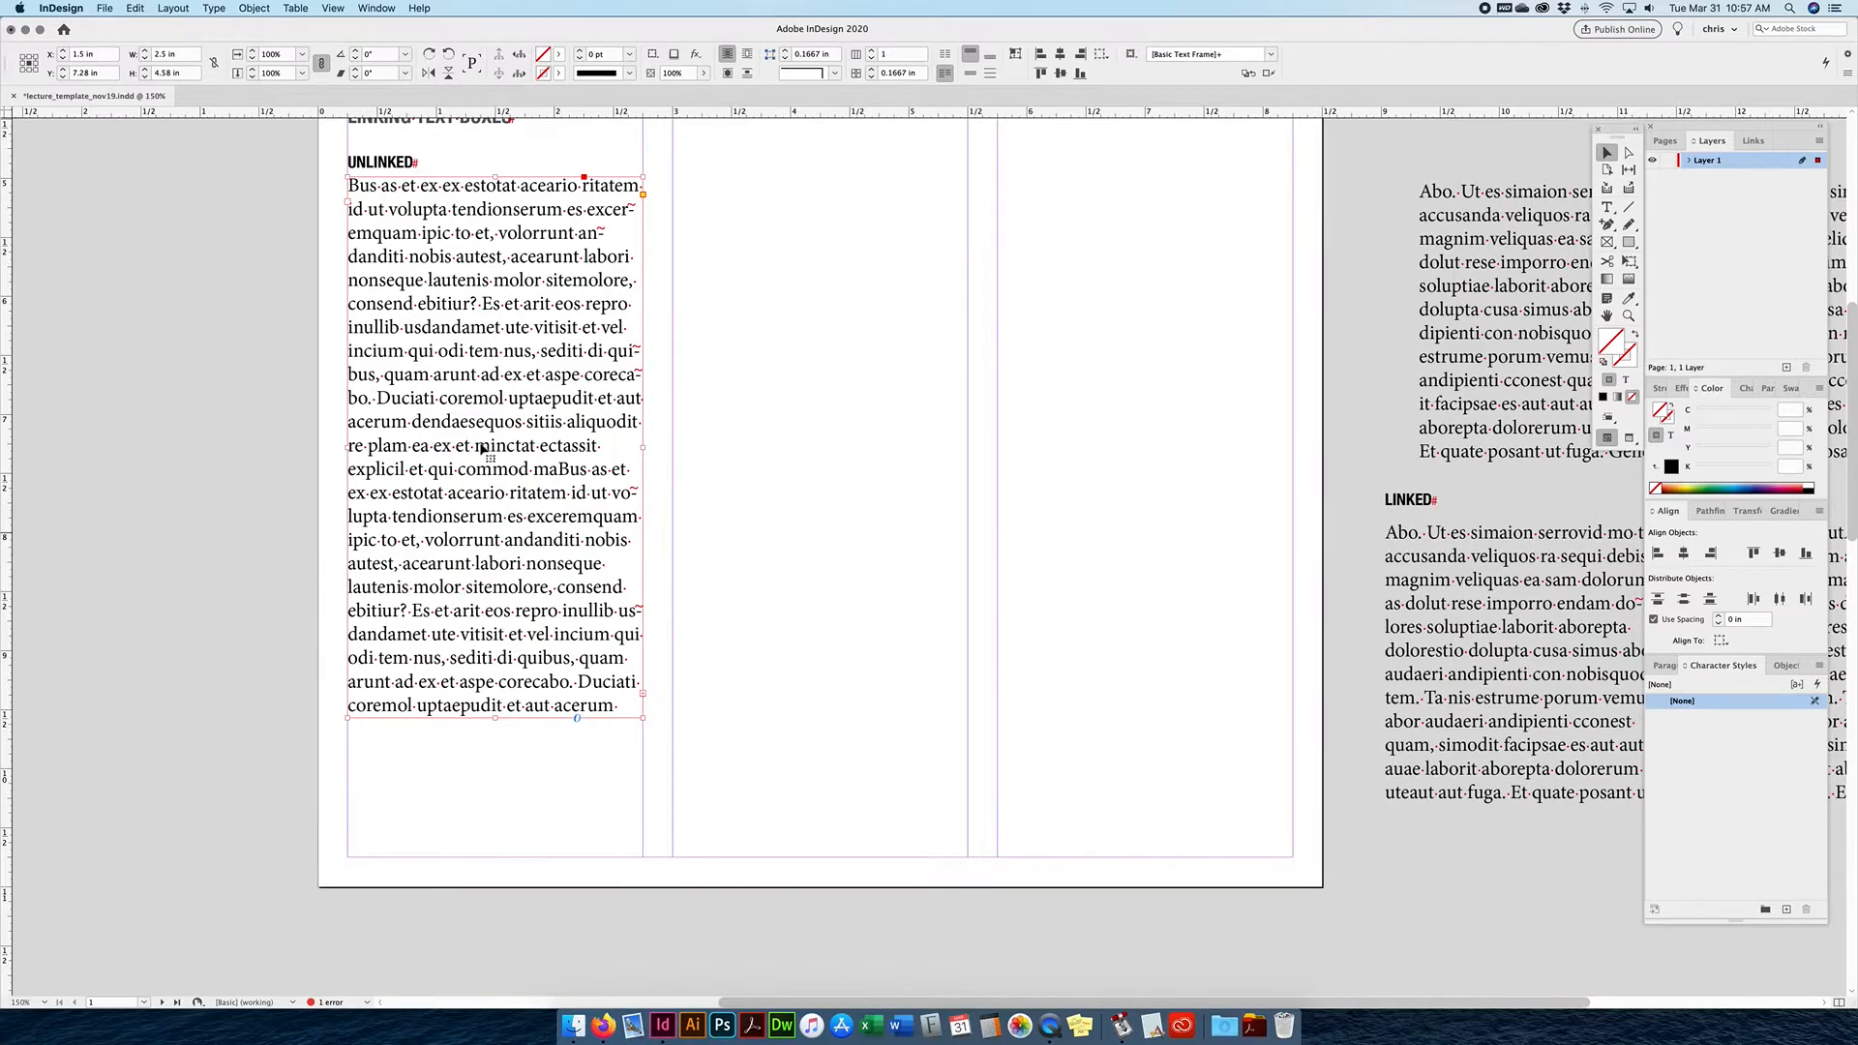
scroll(522, 435, "up", 2)
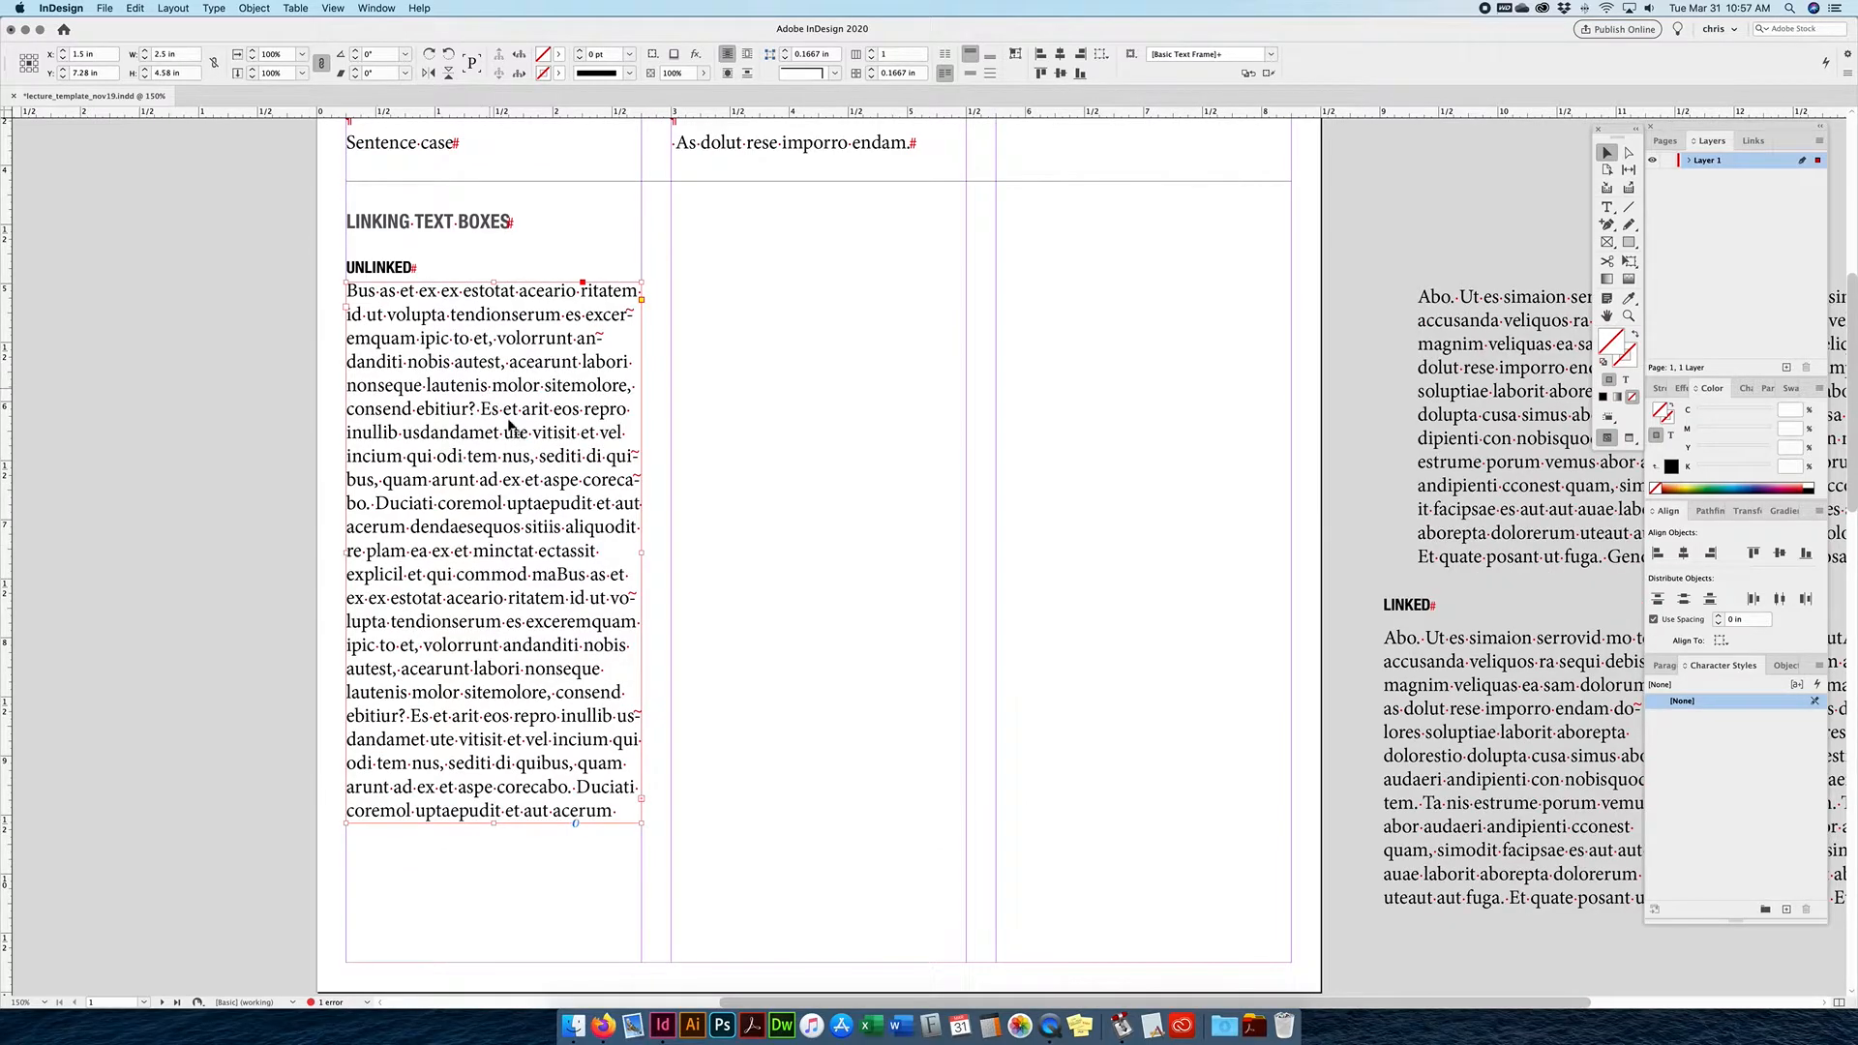
Try widening the UNLINKED frame across the columns to about 7.54 in, and undo the change.
left_click(641, 798)
left_click_drag(642, 554, 1237, 559)
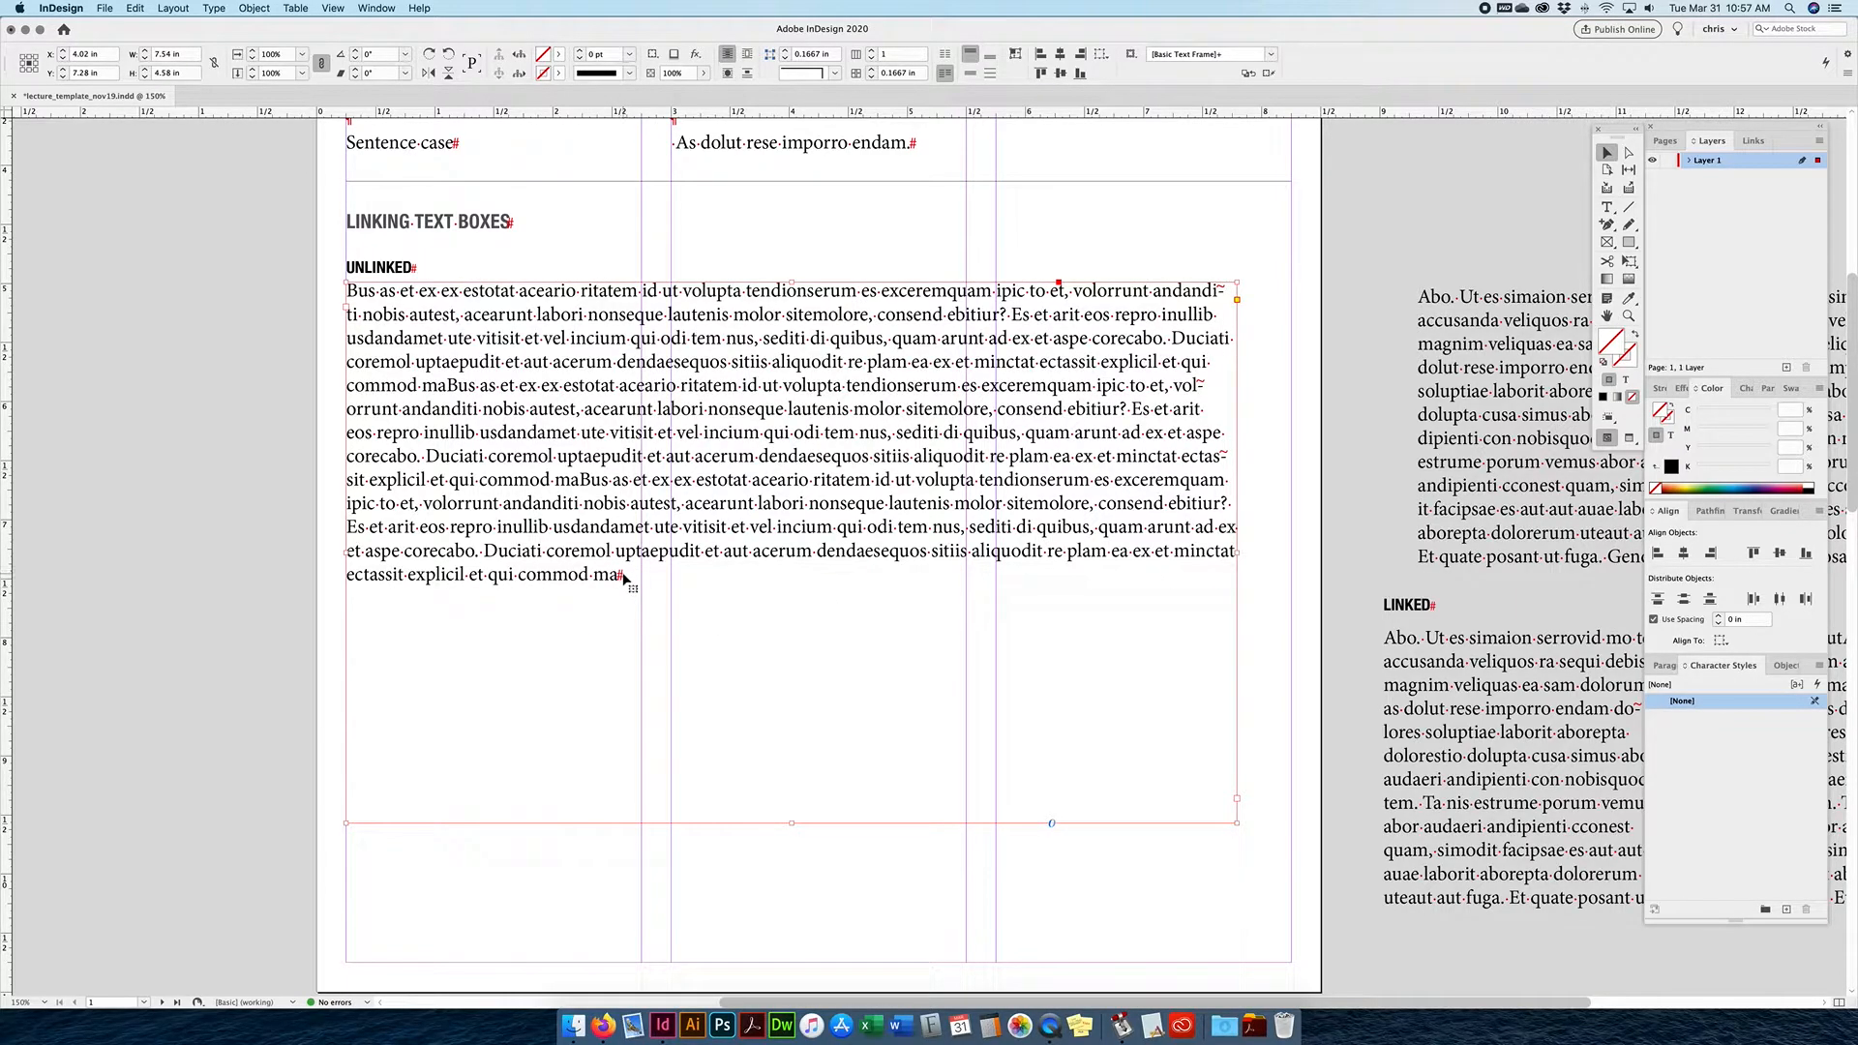
key("super+z")
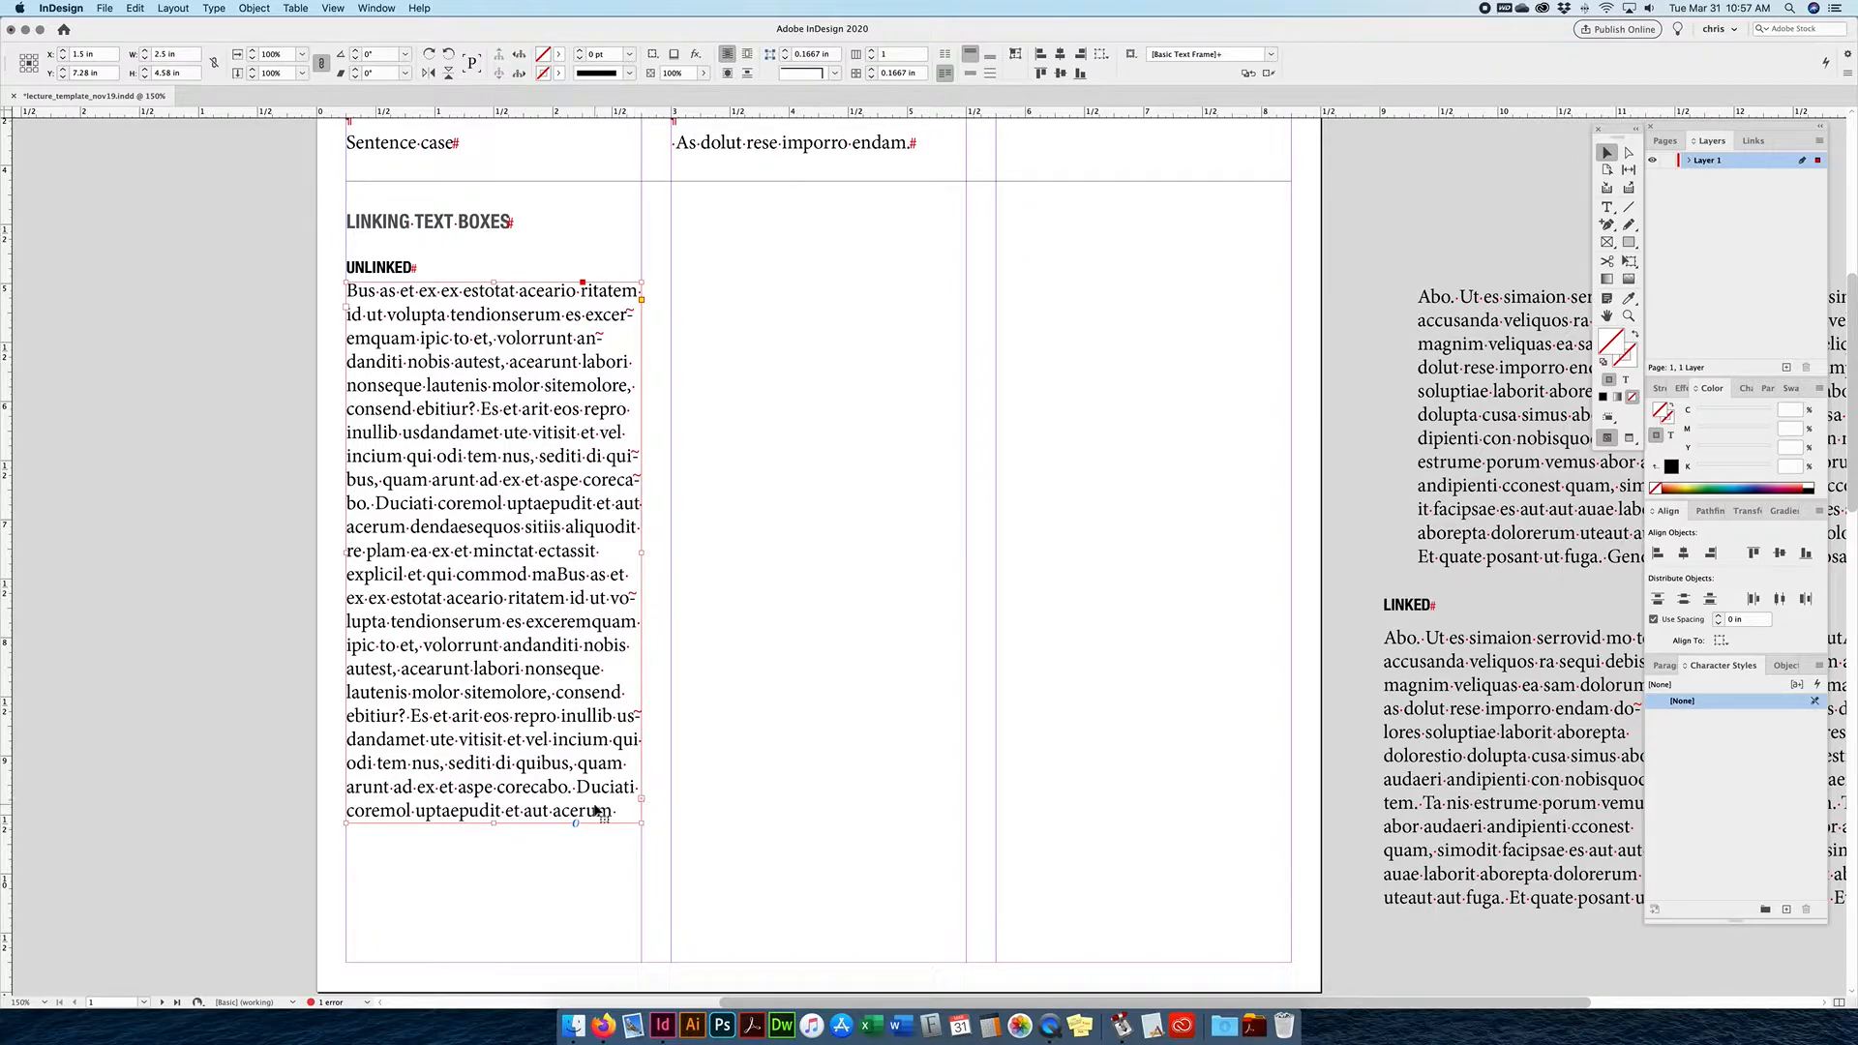
Thread the UNLINKED frame's overset text into a new frame about 2.5 by 4.52 in in the second column.
left_click(642, 800)
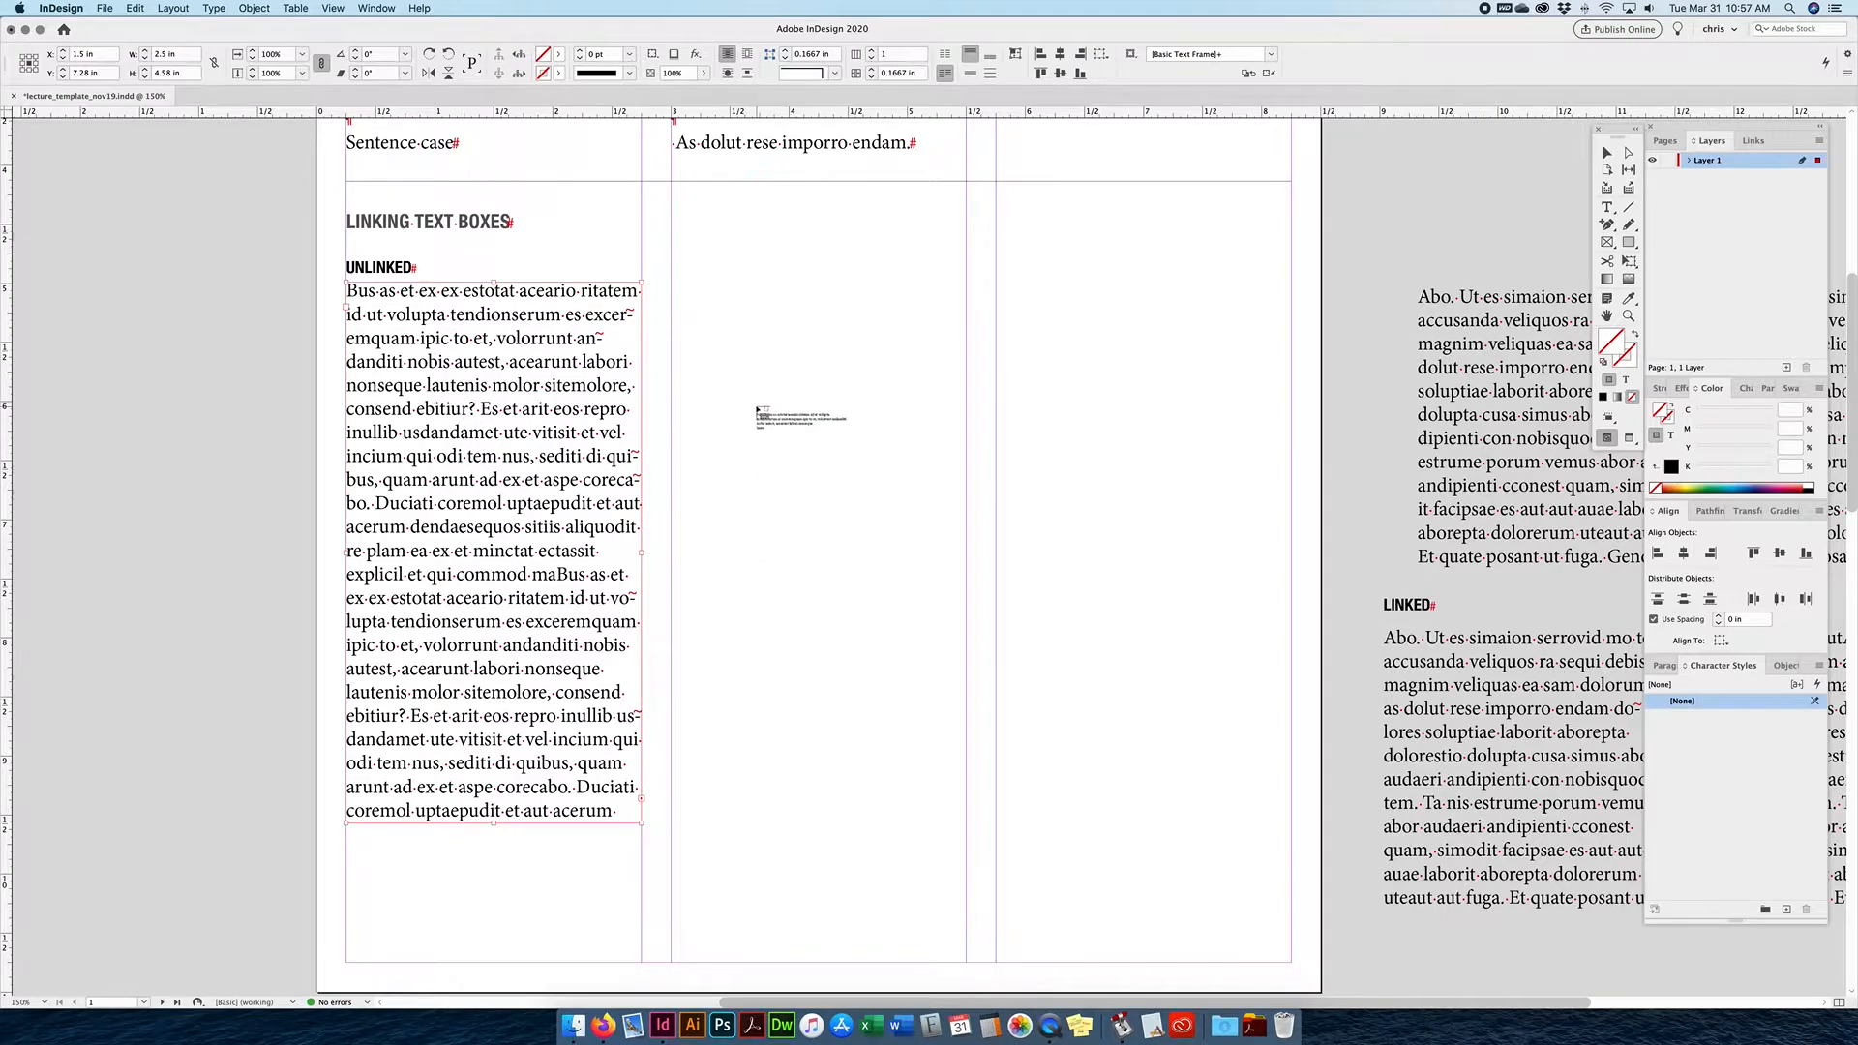
scroll(750, 377, "right", 3)
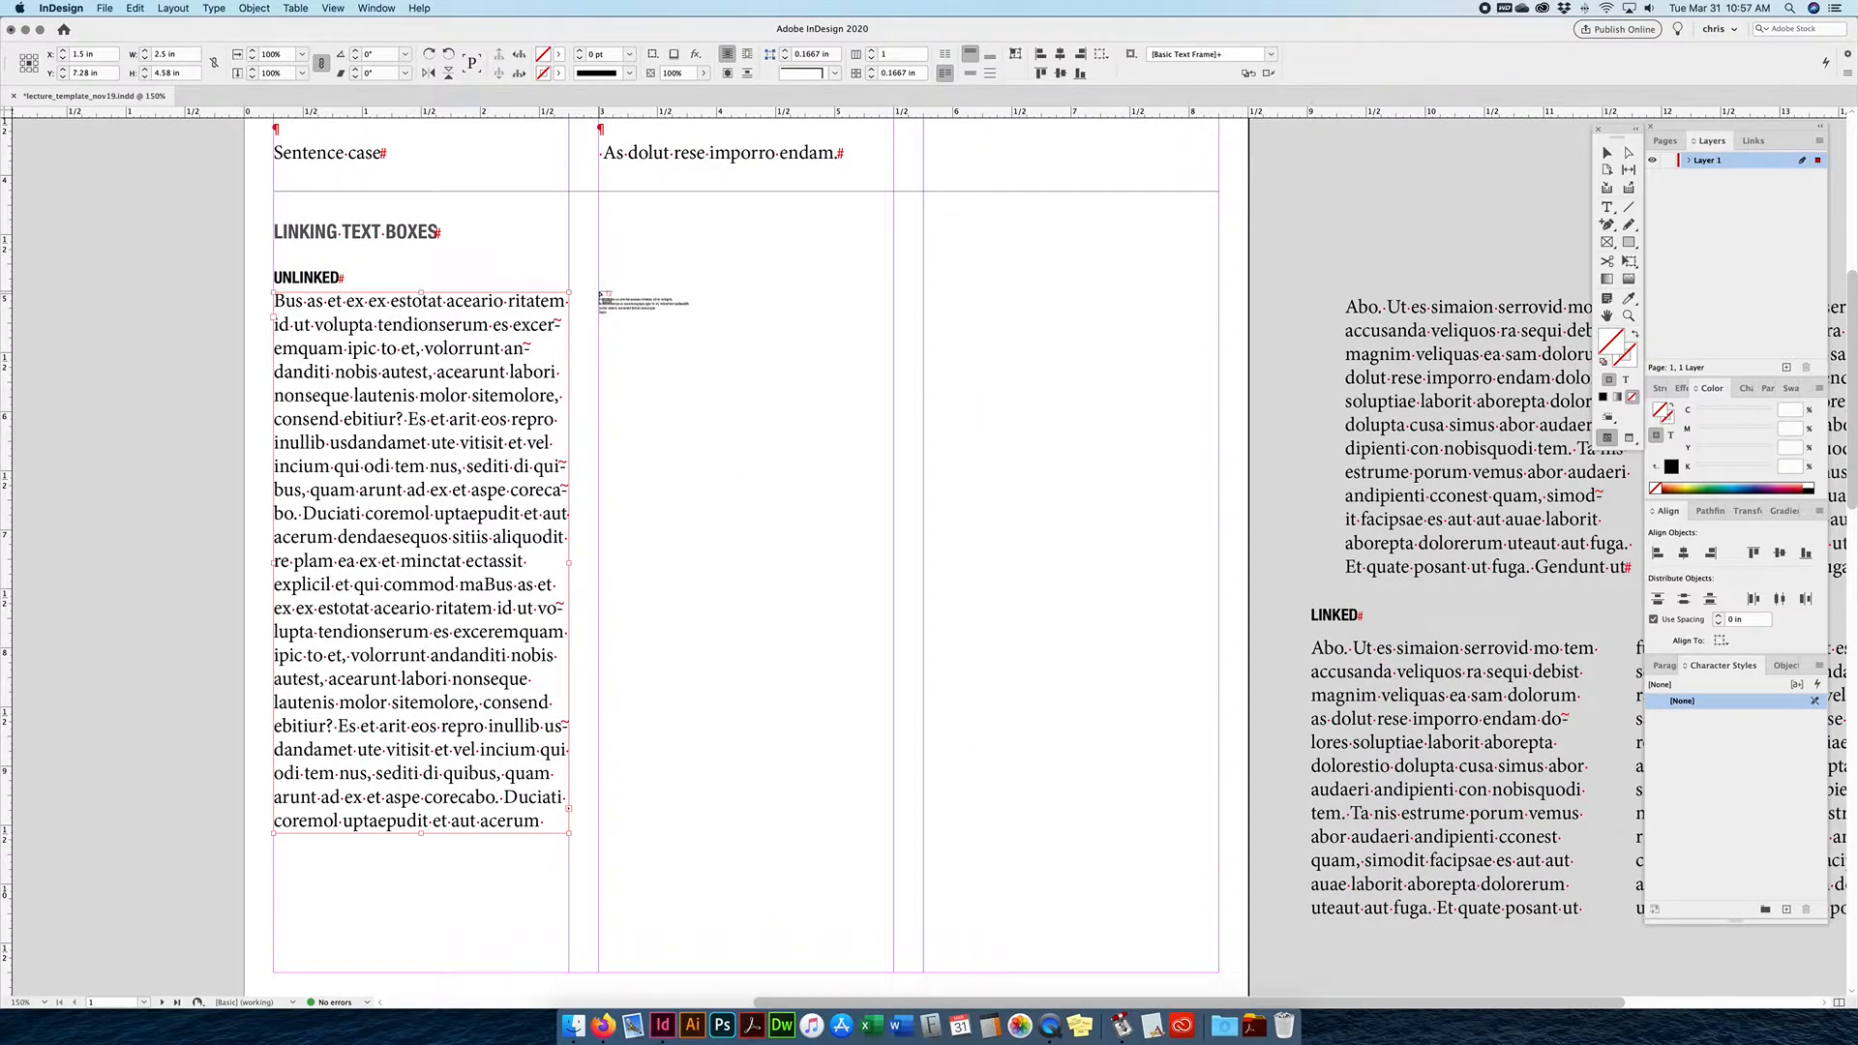
mouse_move(600, 292)
left_mouse_down()
mouse_move(763, 526)
mouse_move(822, 702)
mouse_move(893, 829)
left_mouse_up()
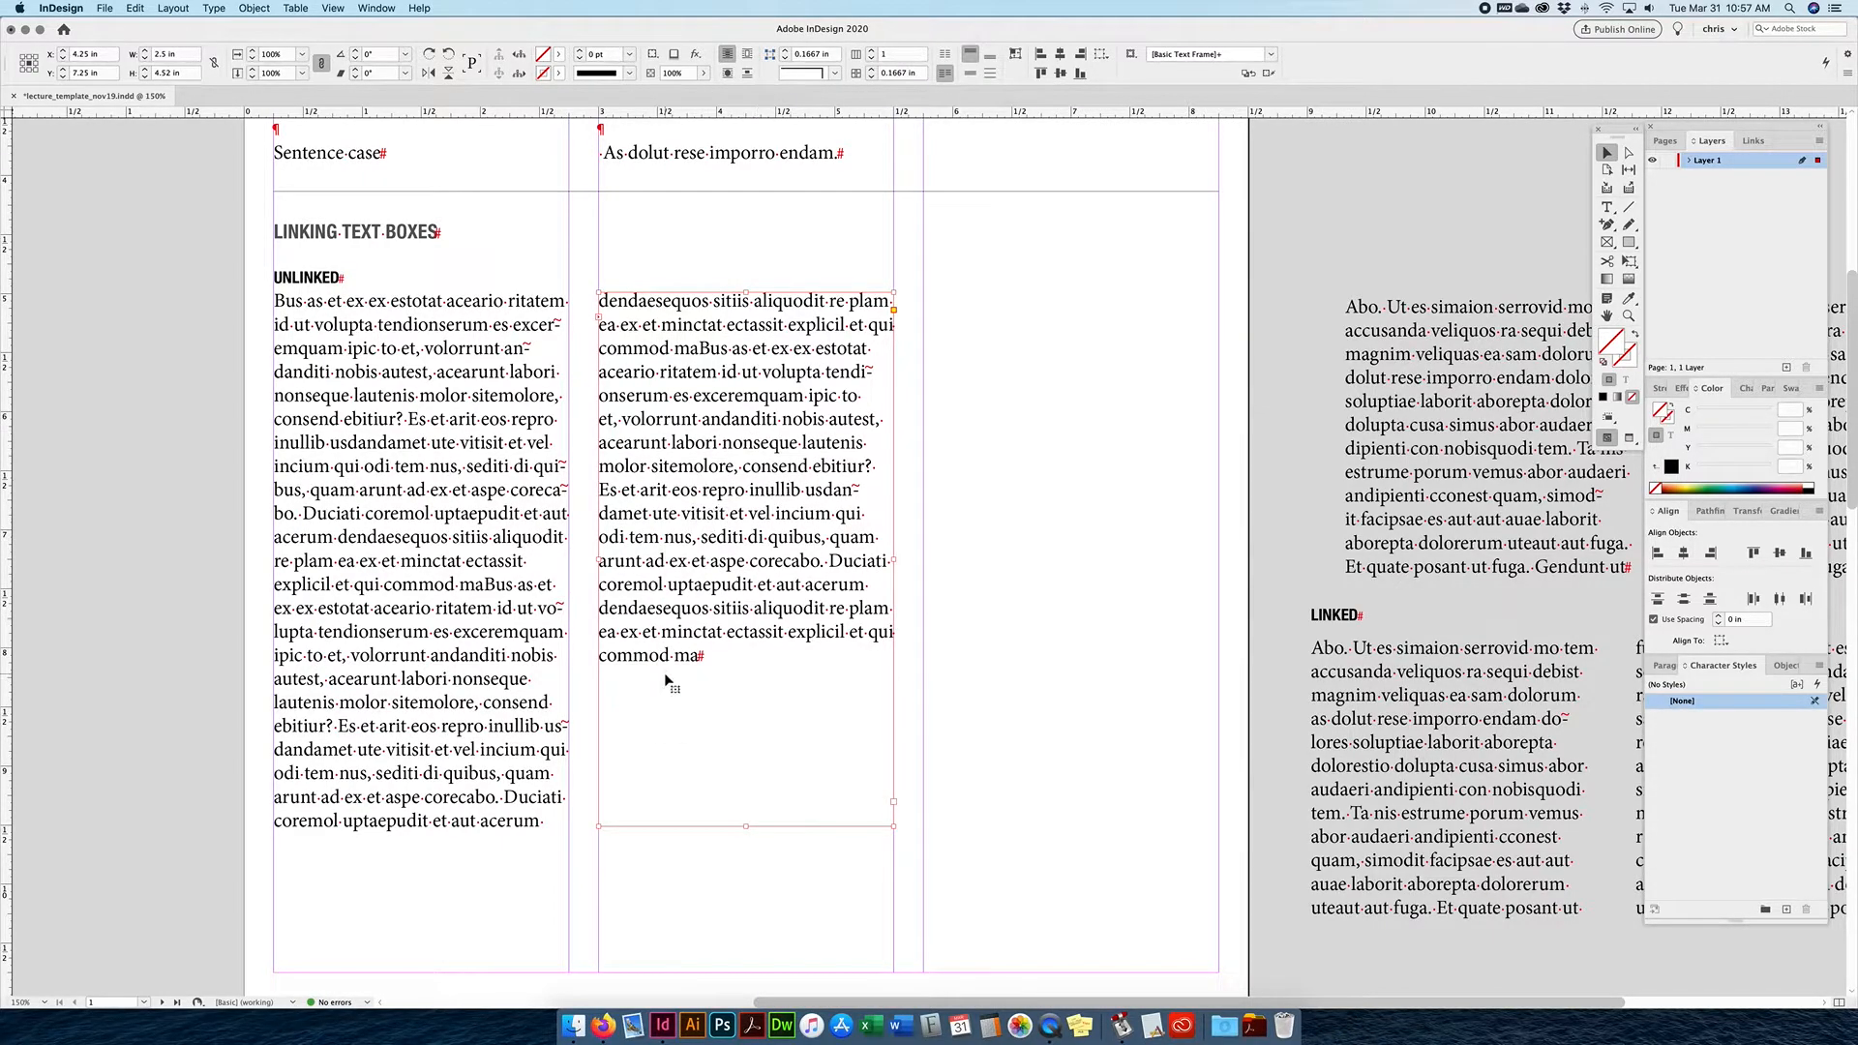
Shorten the first and second UNLINKED frames to a matching height of about 3.13 in.
left_click(427, 799)
left_click_drag(419, 831, 422, 767)
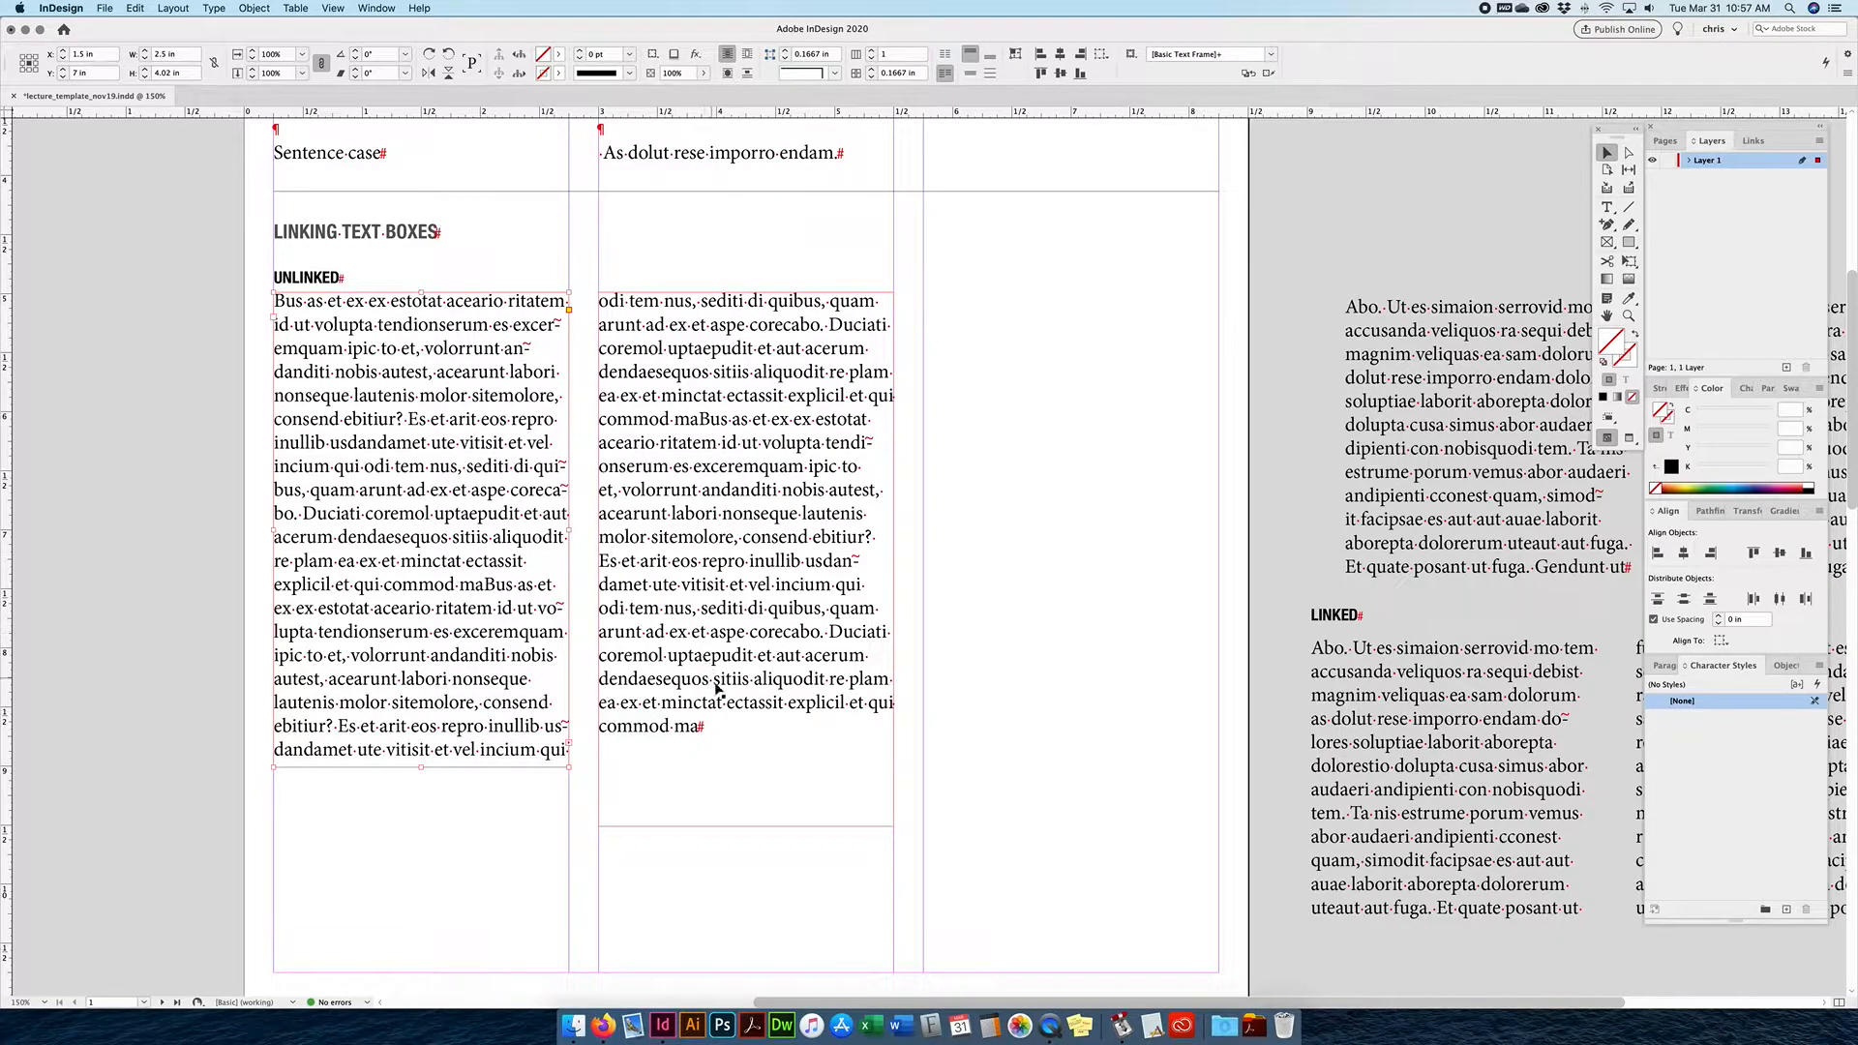
left_click(745, 826)
left_click_drag(745, 826, 743, 639)
left_click(420, 766)
left_click_drag(420, 766, 420, 662)
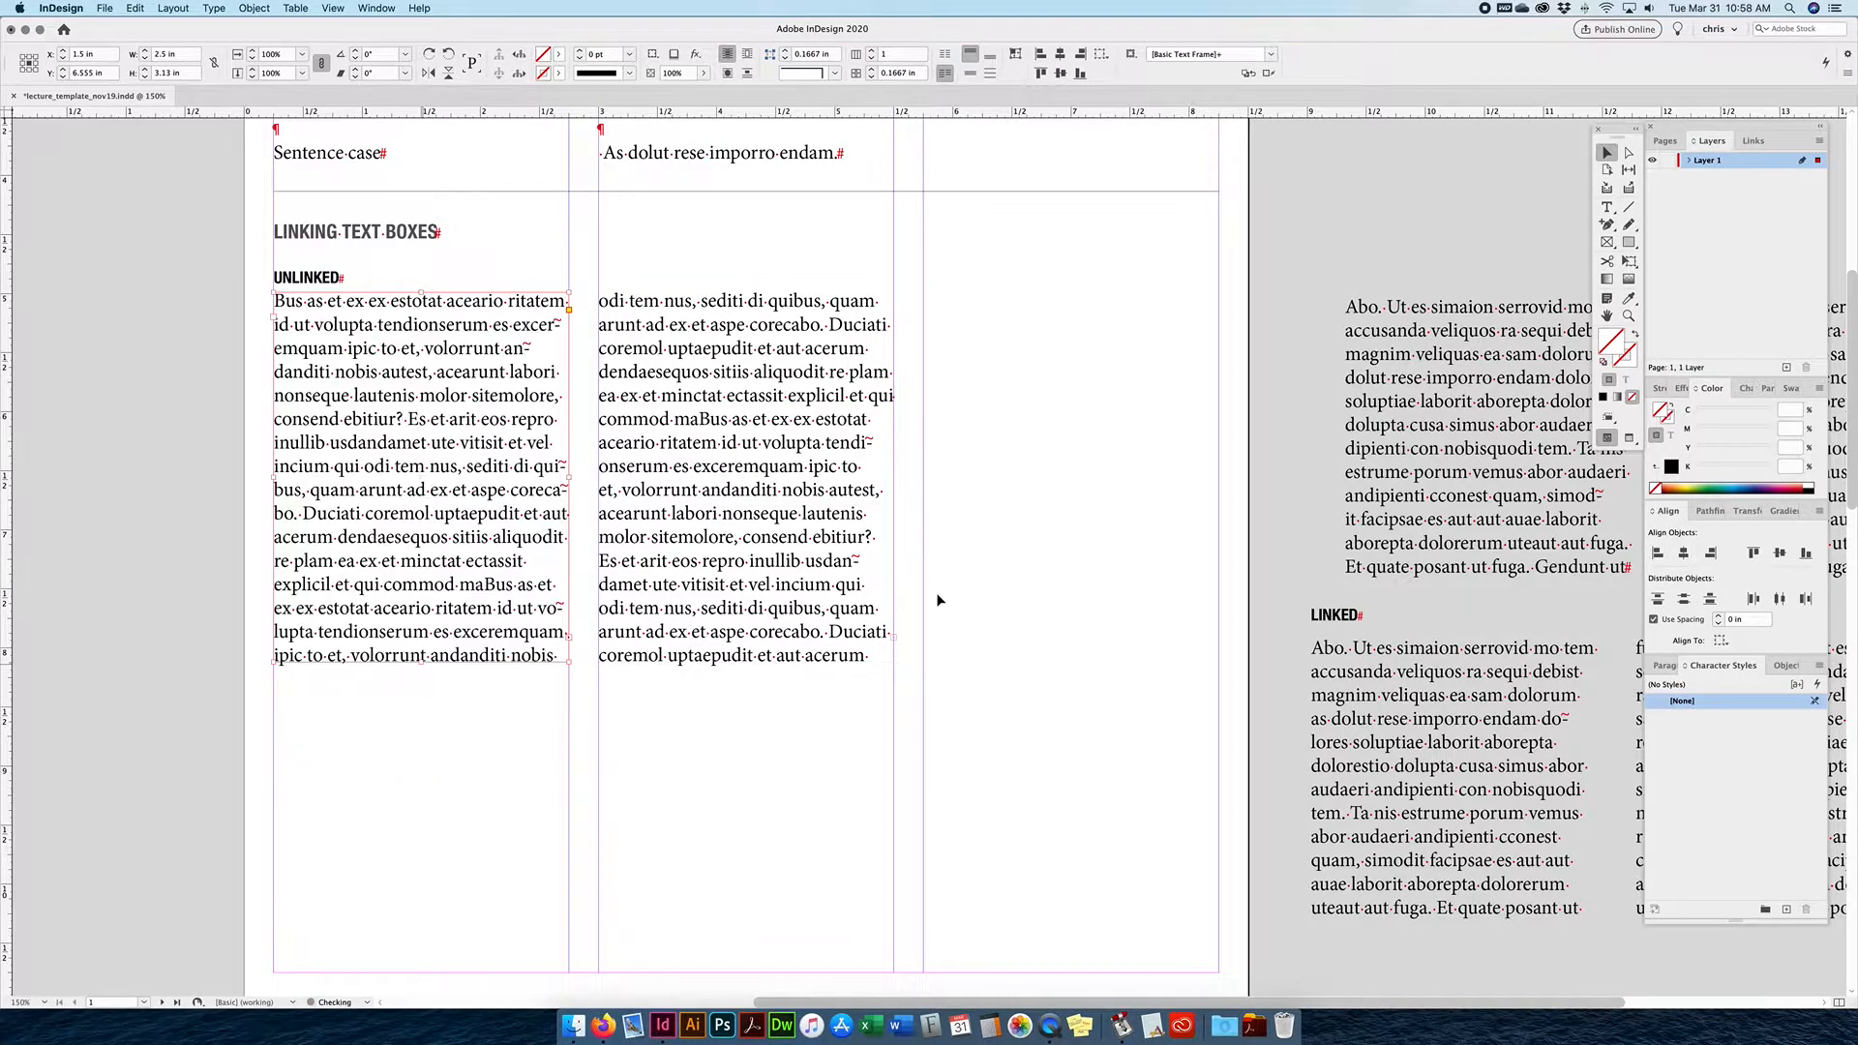
Thread the second frame into a new third-column frame about 2.44 by 3.13 in and select the whole story across all three.
left_click(895, 639)
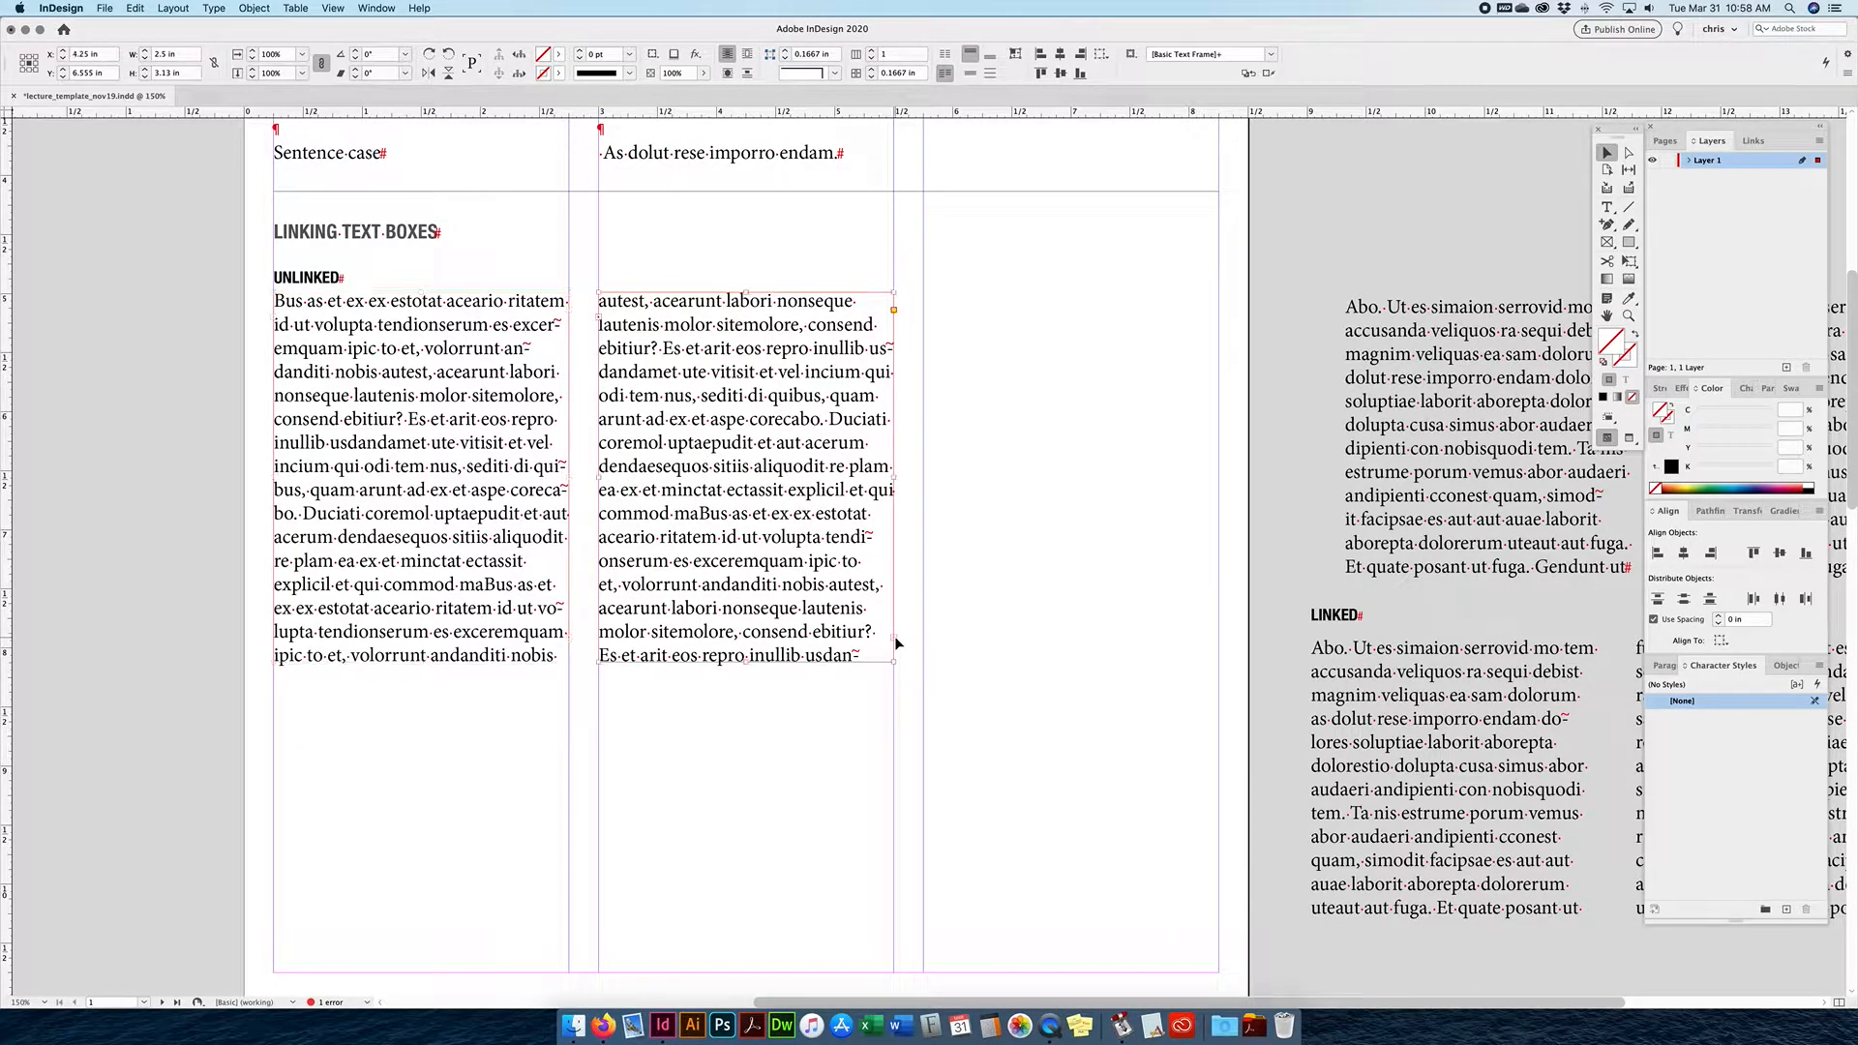
left_click_drag(925, 293, 1210, 662)
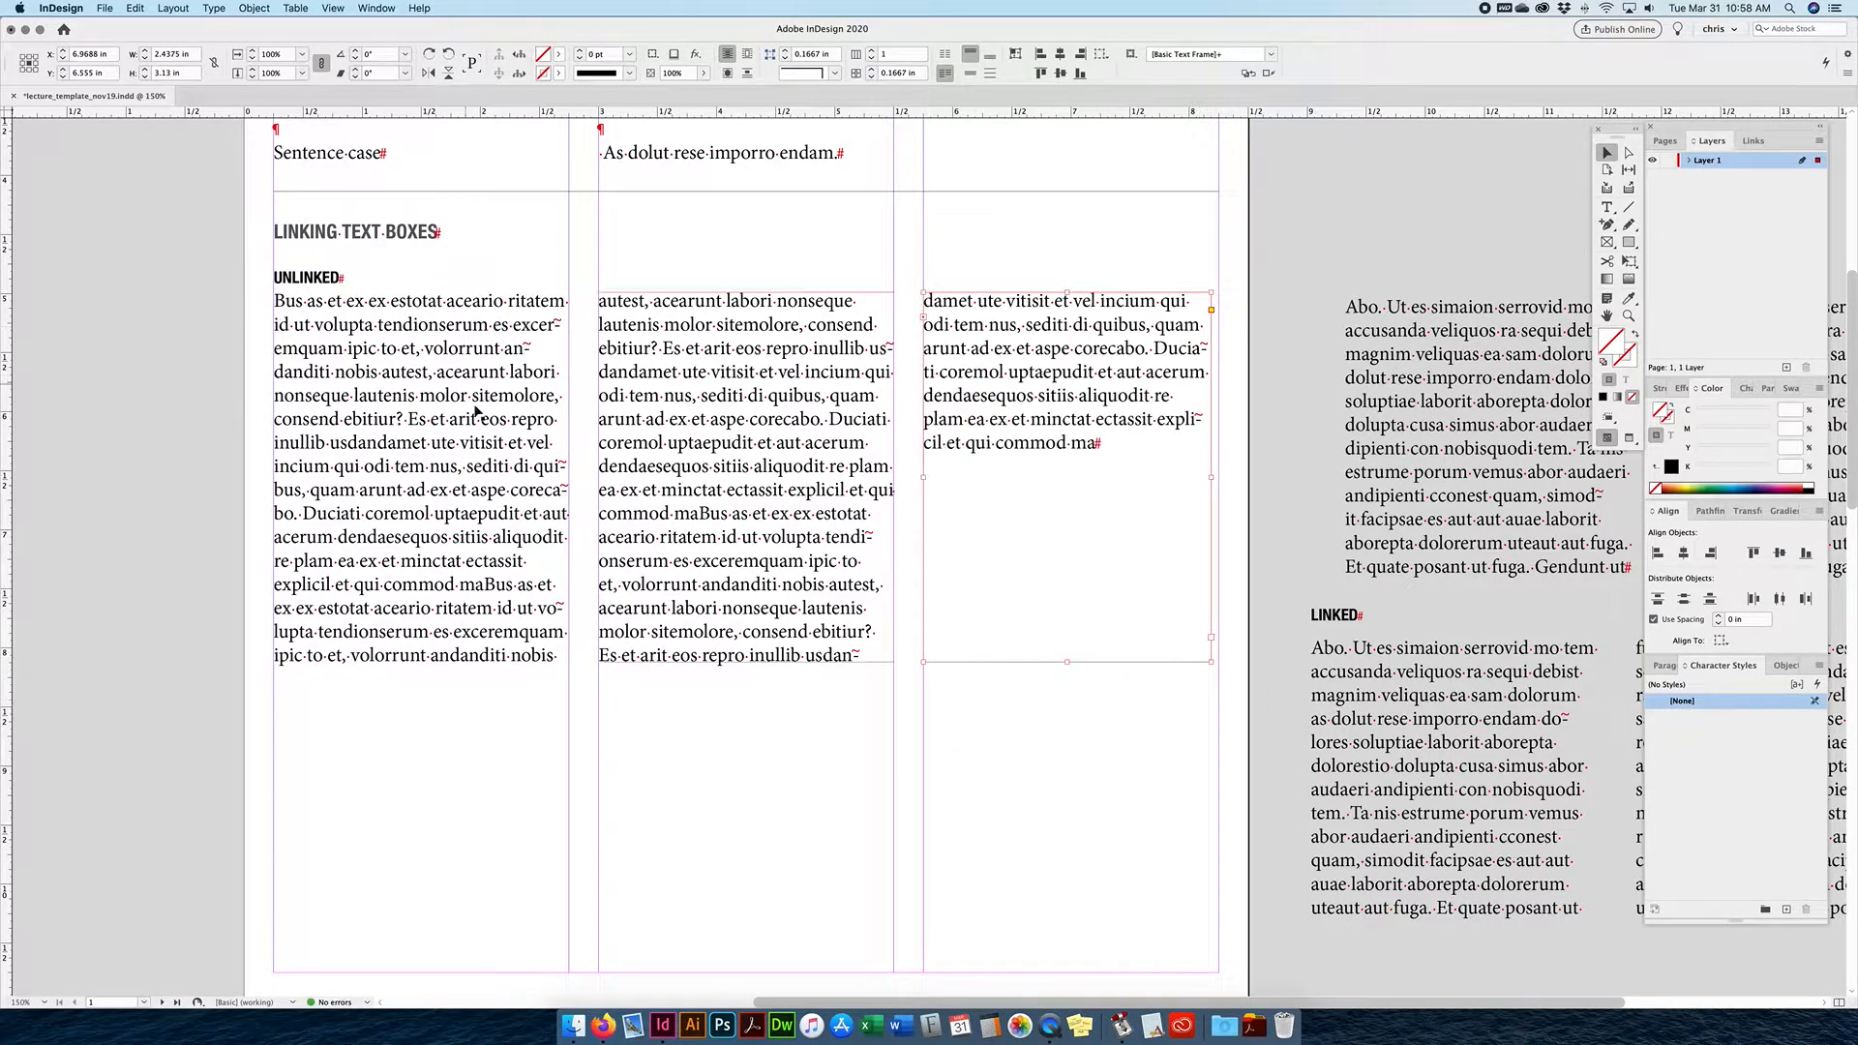
double_click(732, 408)
key("super+a")
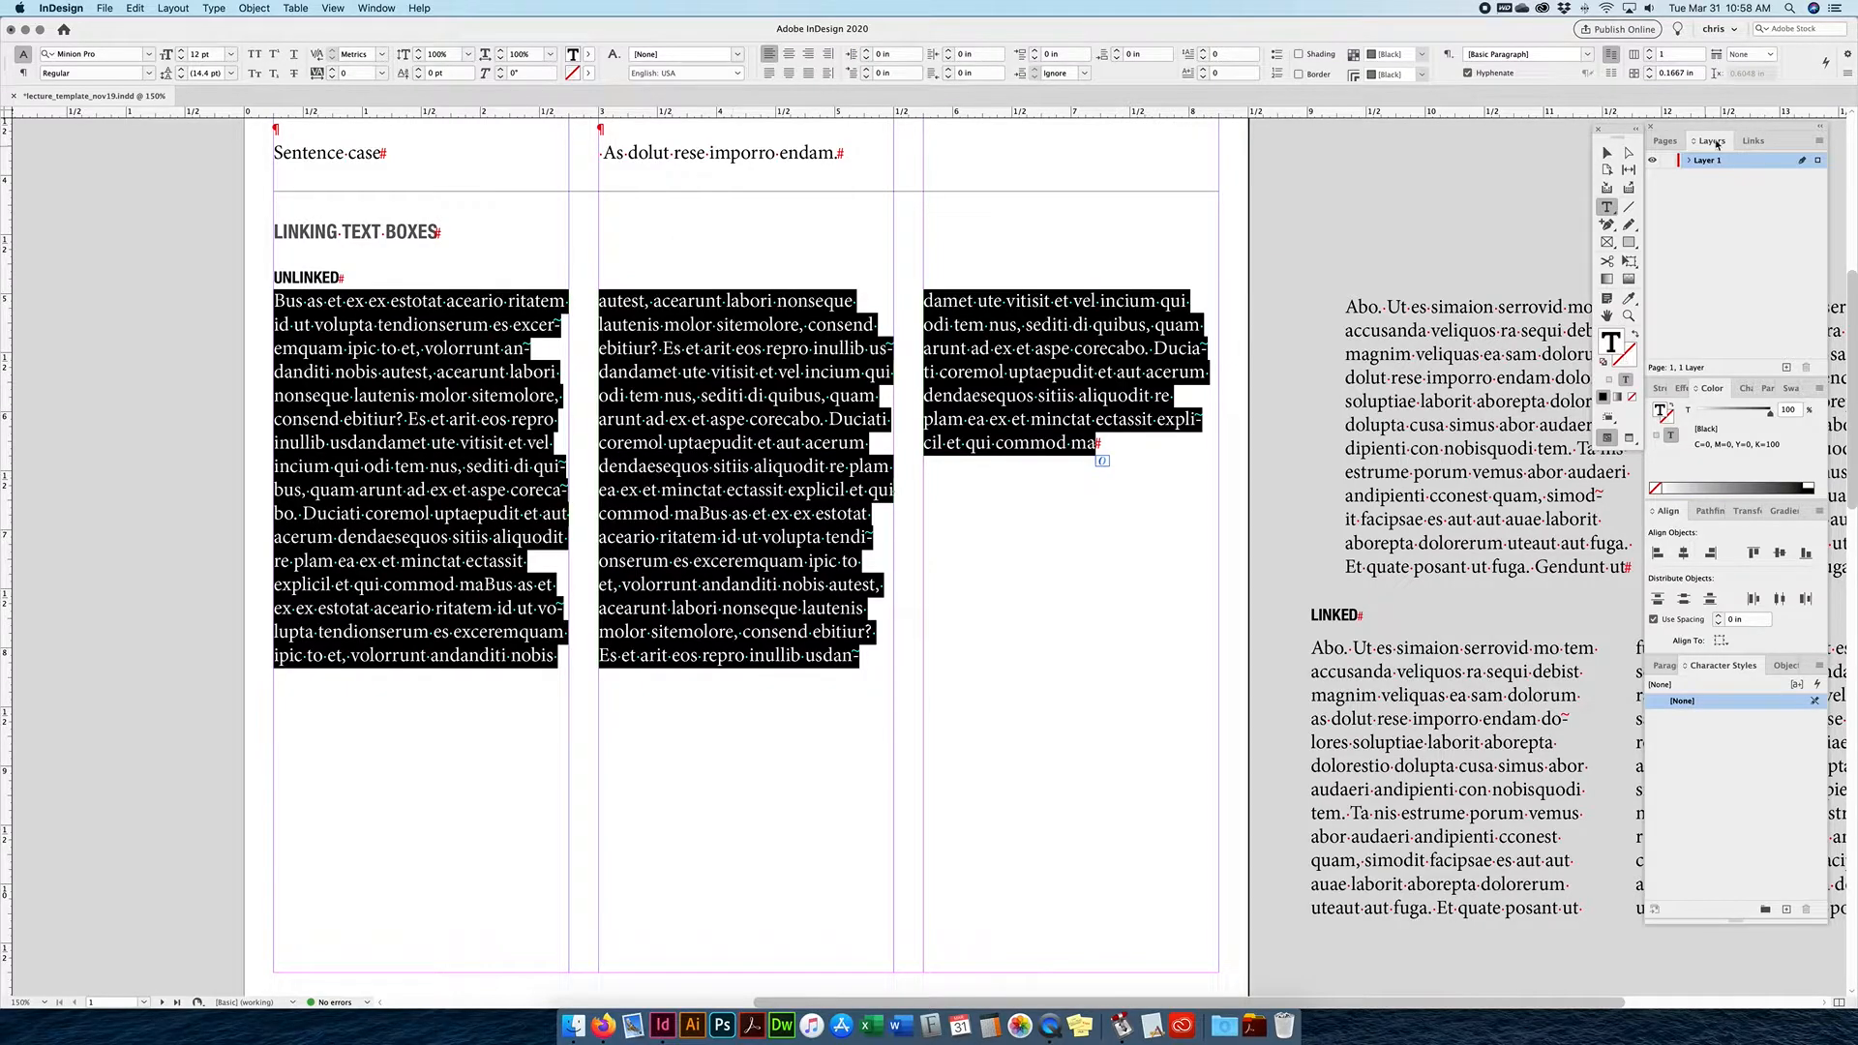
left_click(1607, 153)
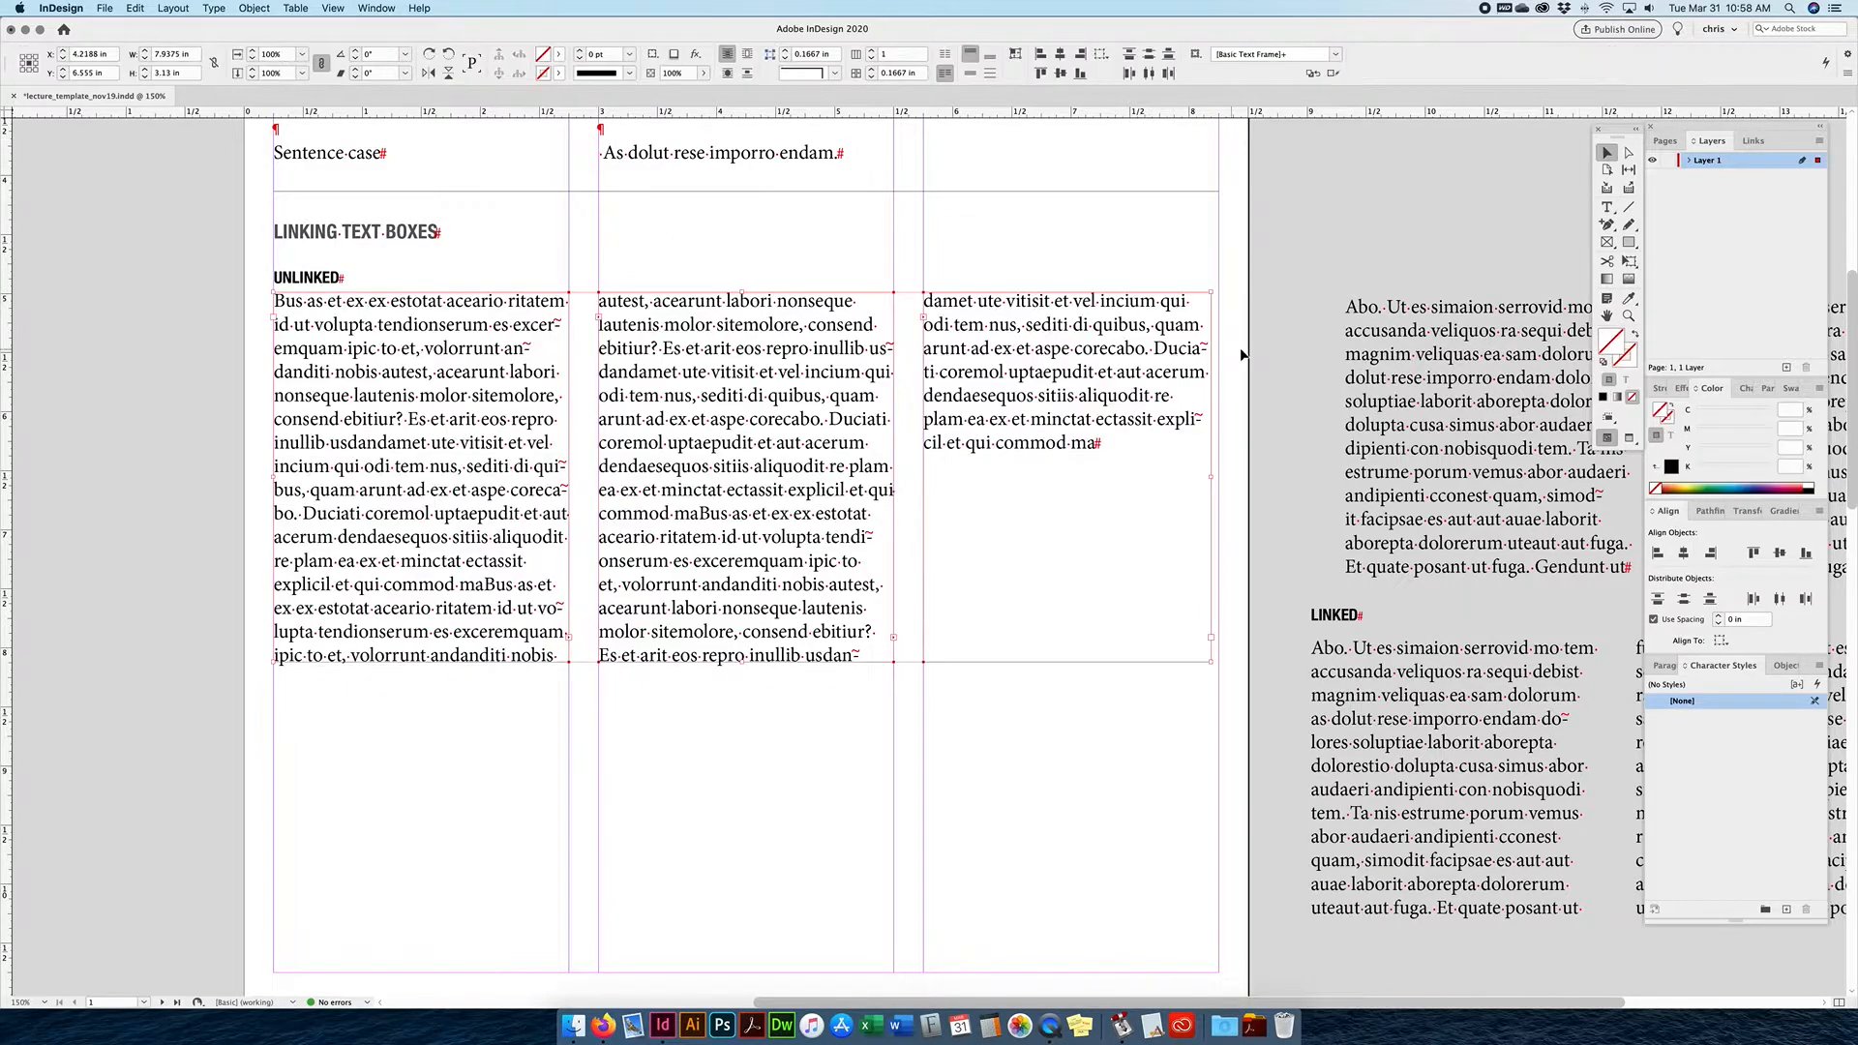
Widen the third UNLINKED frame to the column edge, making it 2.5 in wide.
left_click(1244, 418)
left_click(1176, 436)
left_click_drag(1211, 481, 1223, 482)
Select all three UNLINKED frames with the first as the key object, and clear the selection.
left_click_drag(1271, 444, 517, 489)
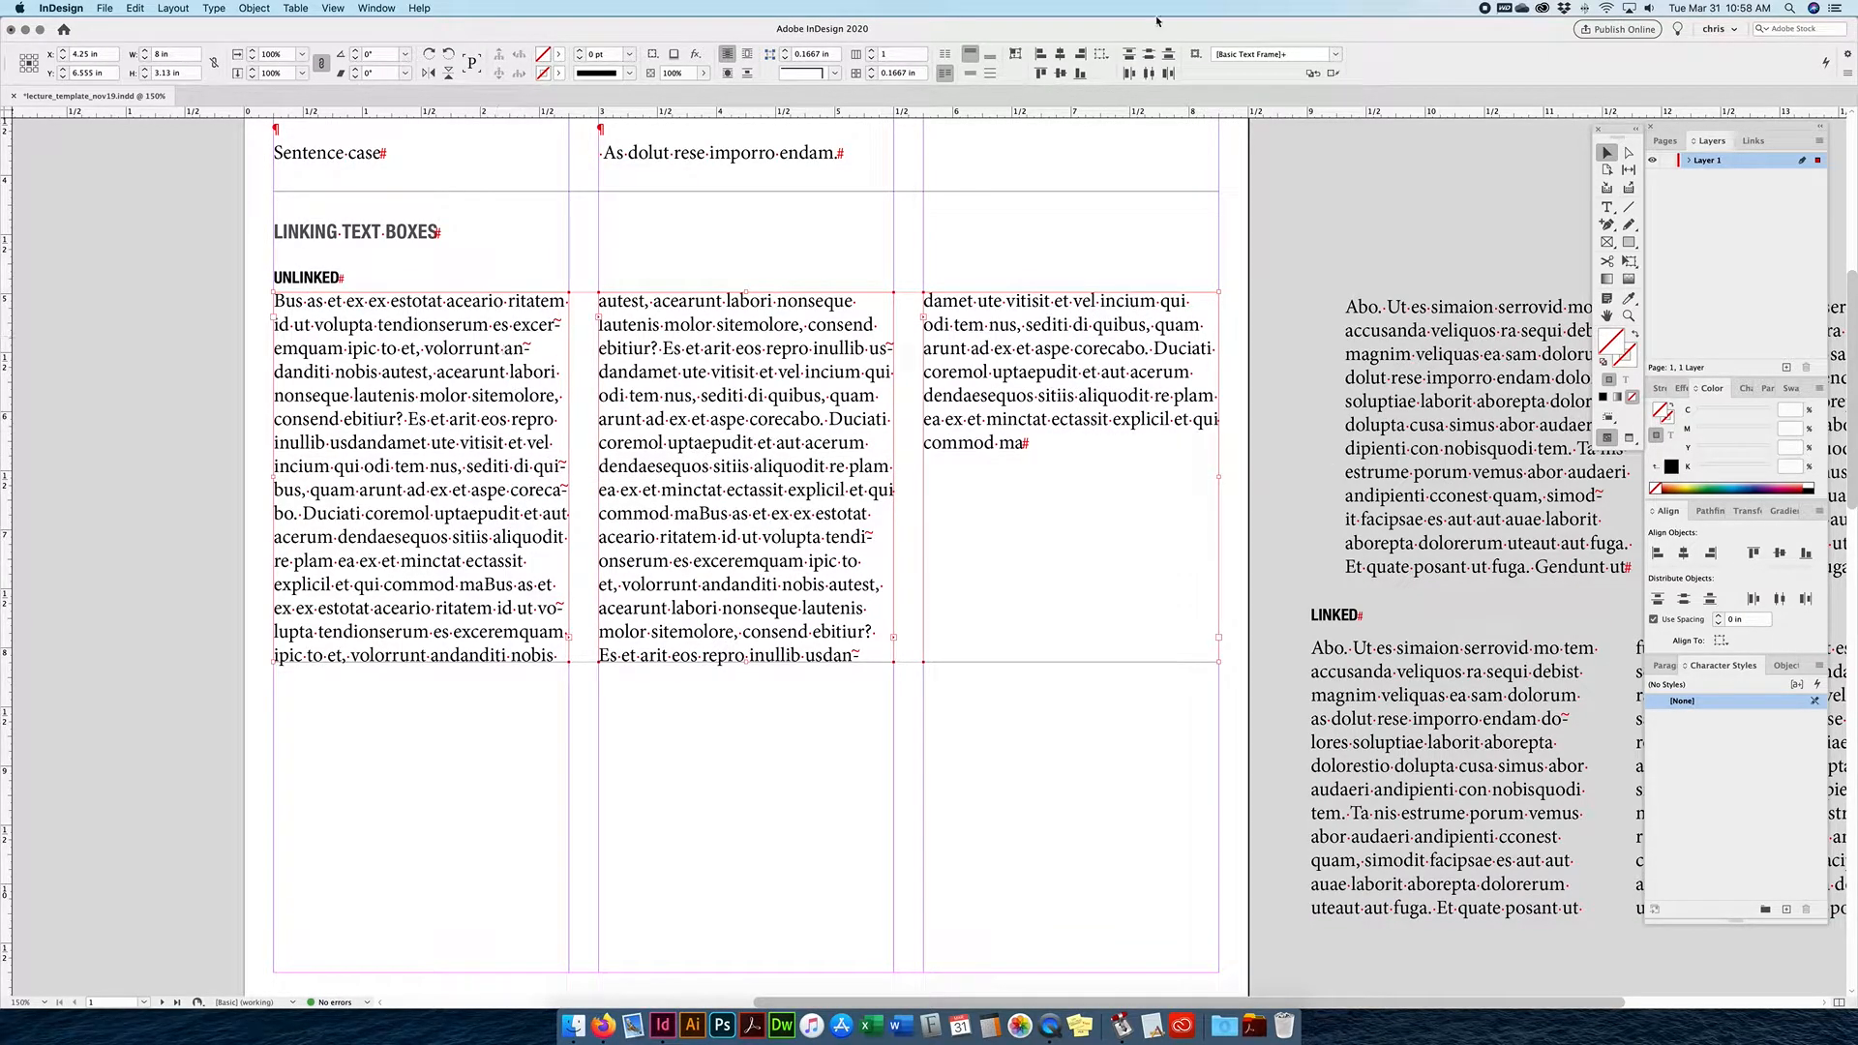
left_click_drag(1237, 396, 508, 492)
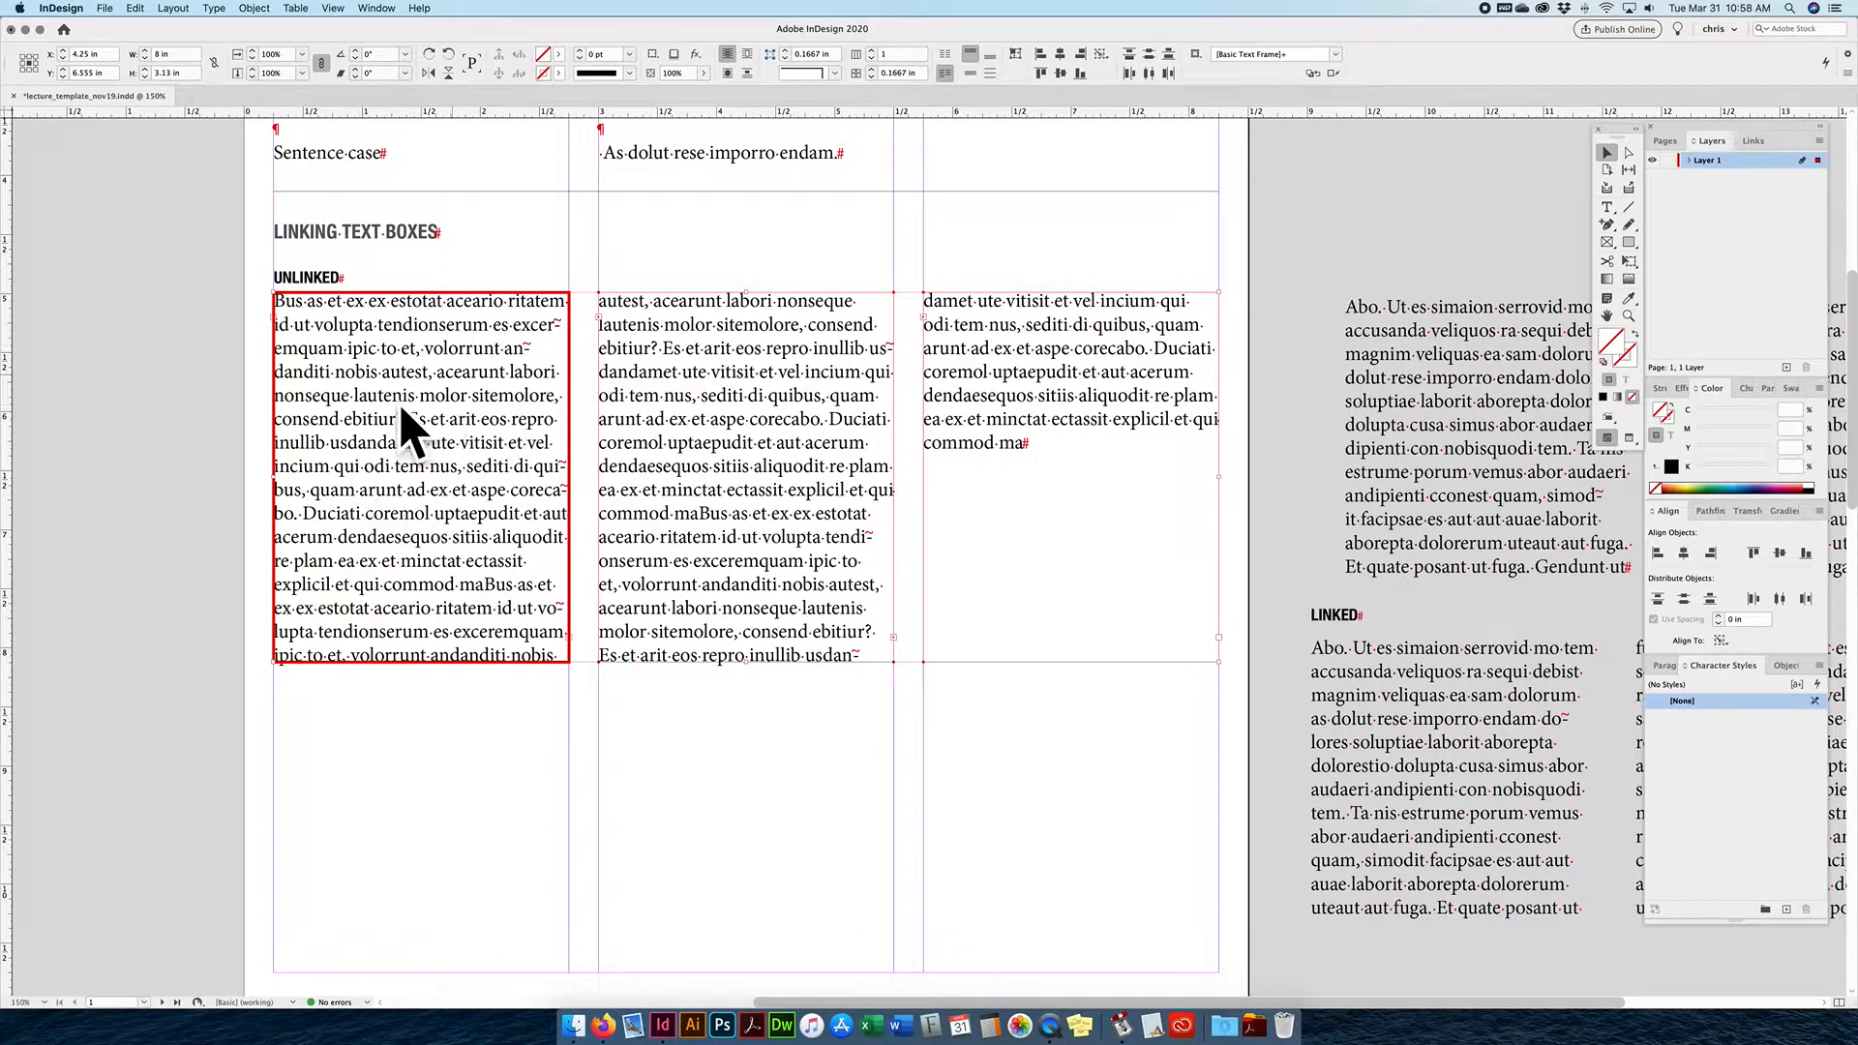
left_click(790, 202)
Shift the second UNLINKED frame up and the third one down so their tops are staggered.
left_click_drag(1033, 393, 1034, 462)
left_click_drag(728, 457, 730, 366)
left_click(1002, 457)
mouse_move(1001, 457)
left_mouse_down()
mouse_move(980, 455)
mouse_move(989, 471)
left_mouse_up()
Align the top edges of the three UNLINKED frames using the first frame as the key object.
left_click(467, 476)
left_click(685, 465, "shift")
left_click(989, 445, "shift")
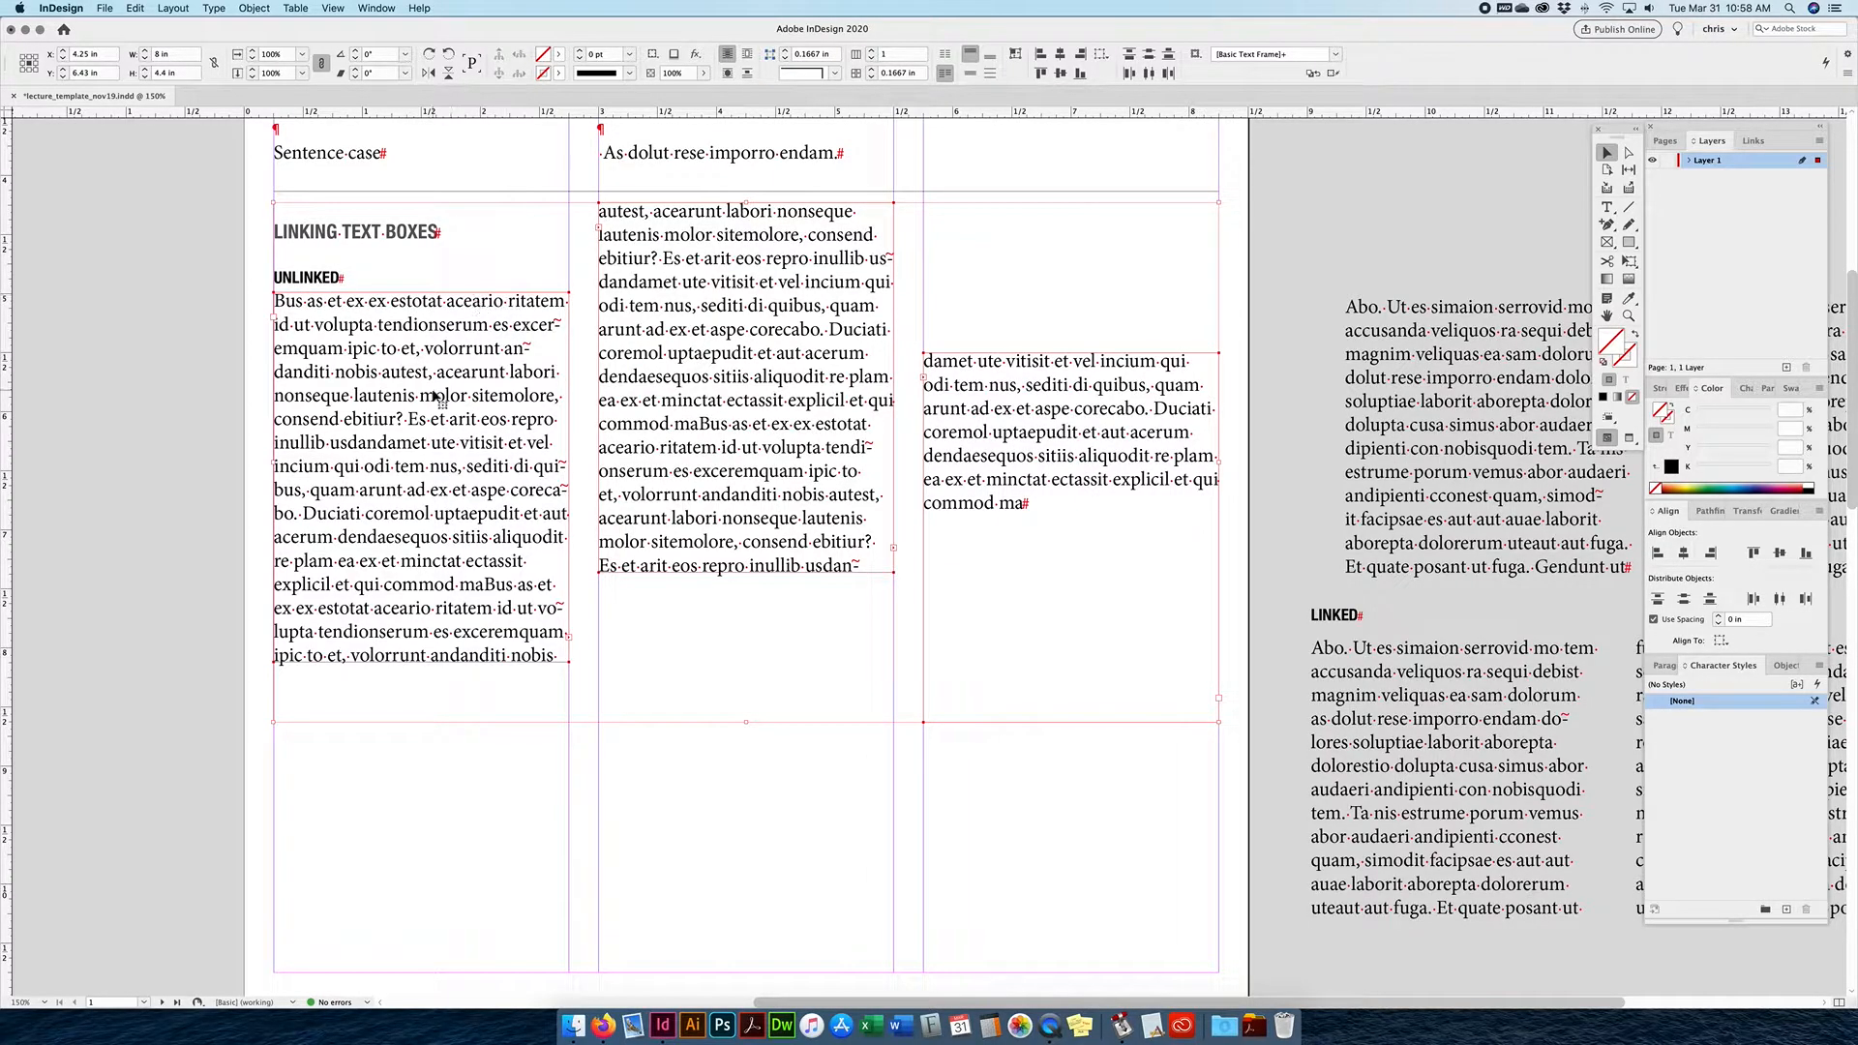
left_click(511, 334)
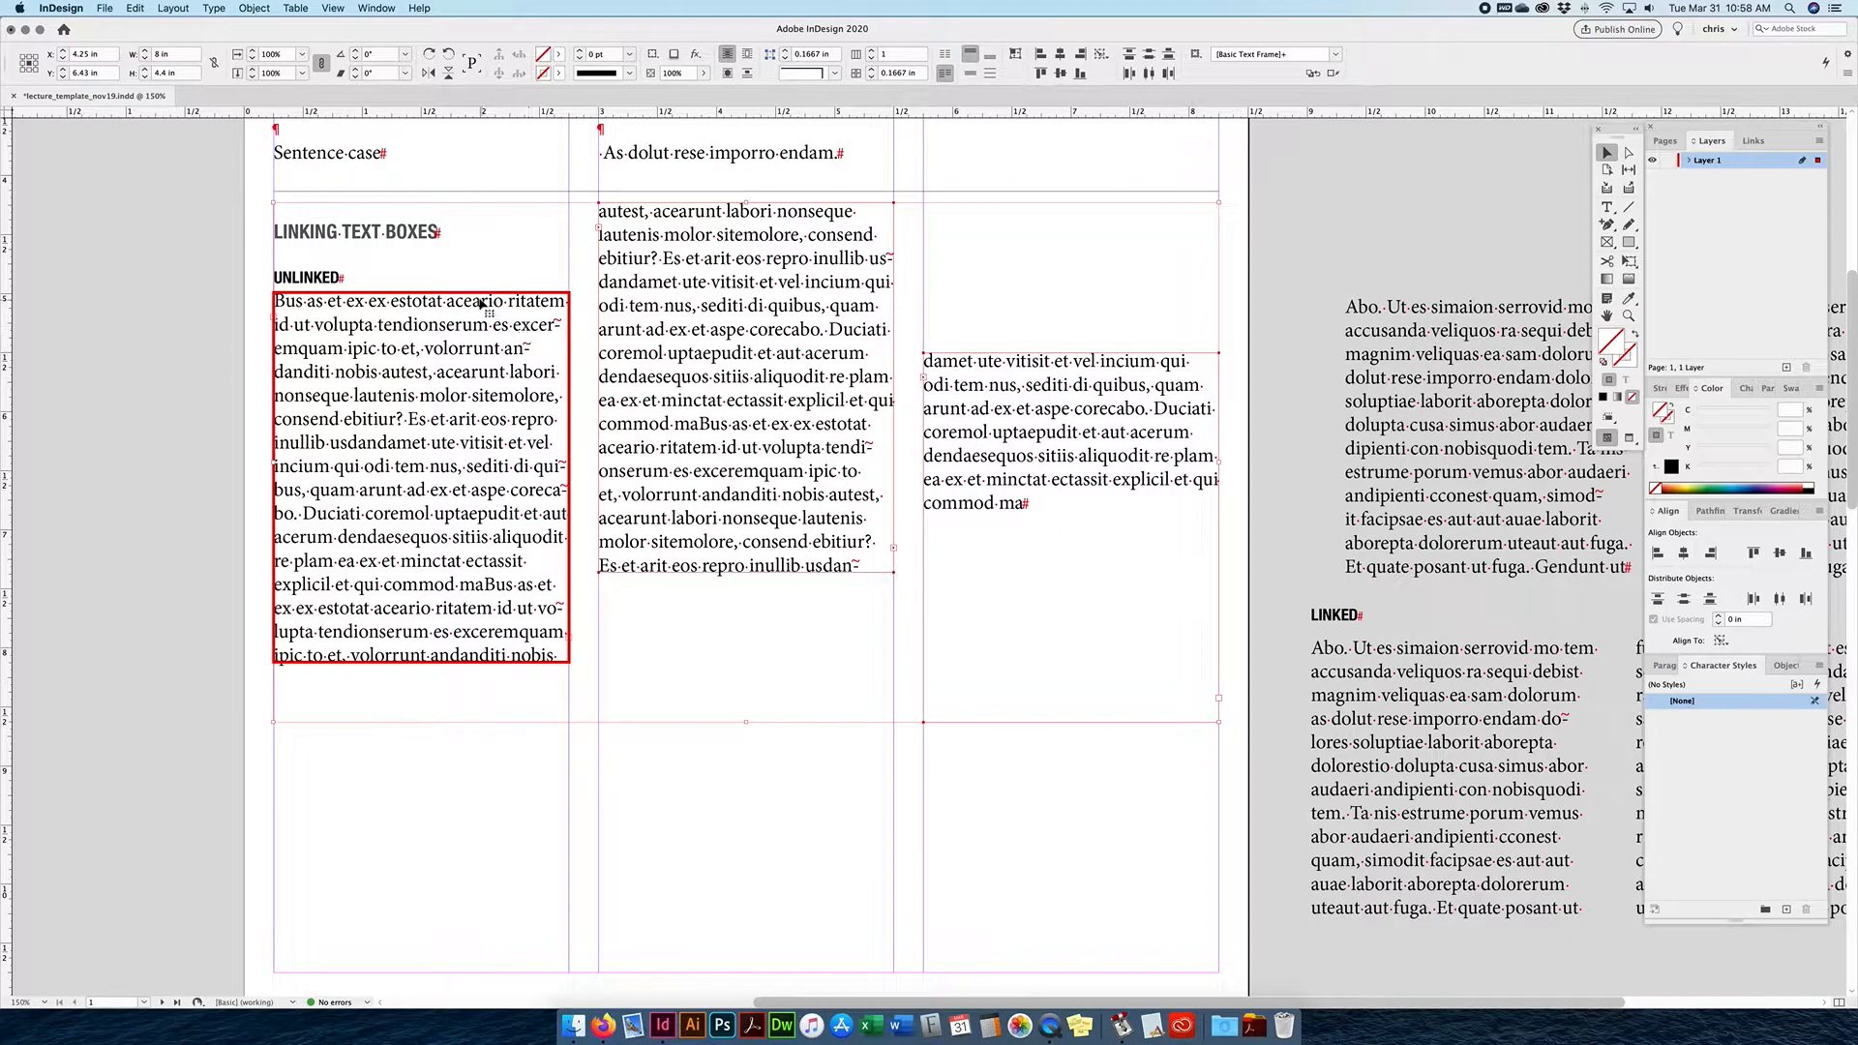
left_click(1041, 75)
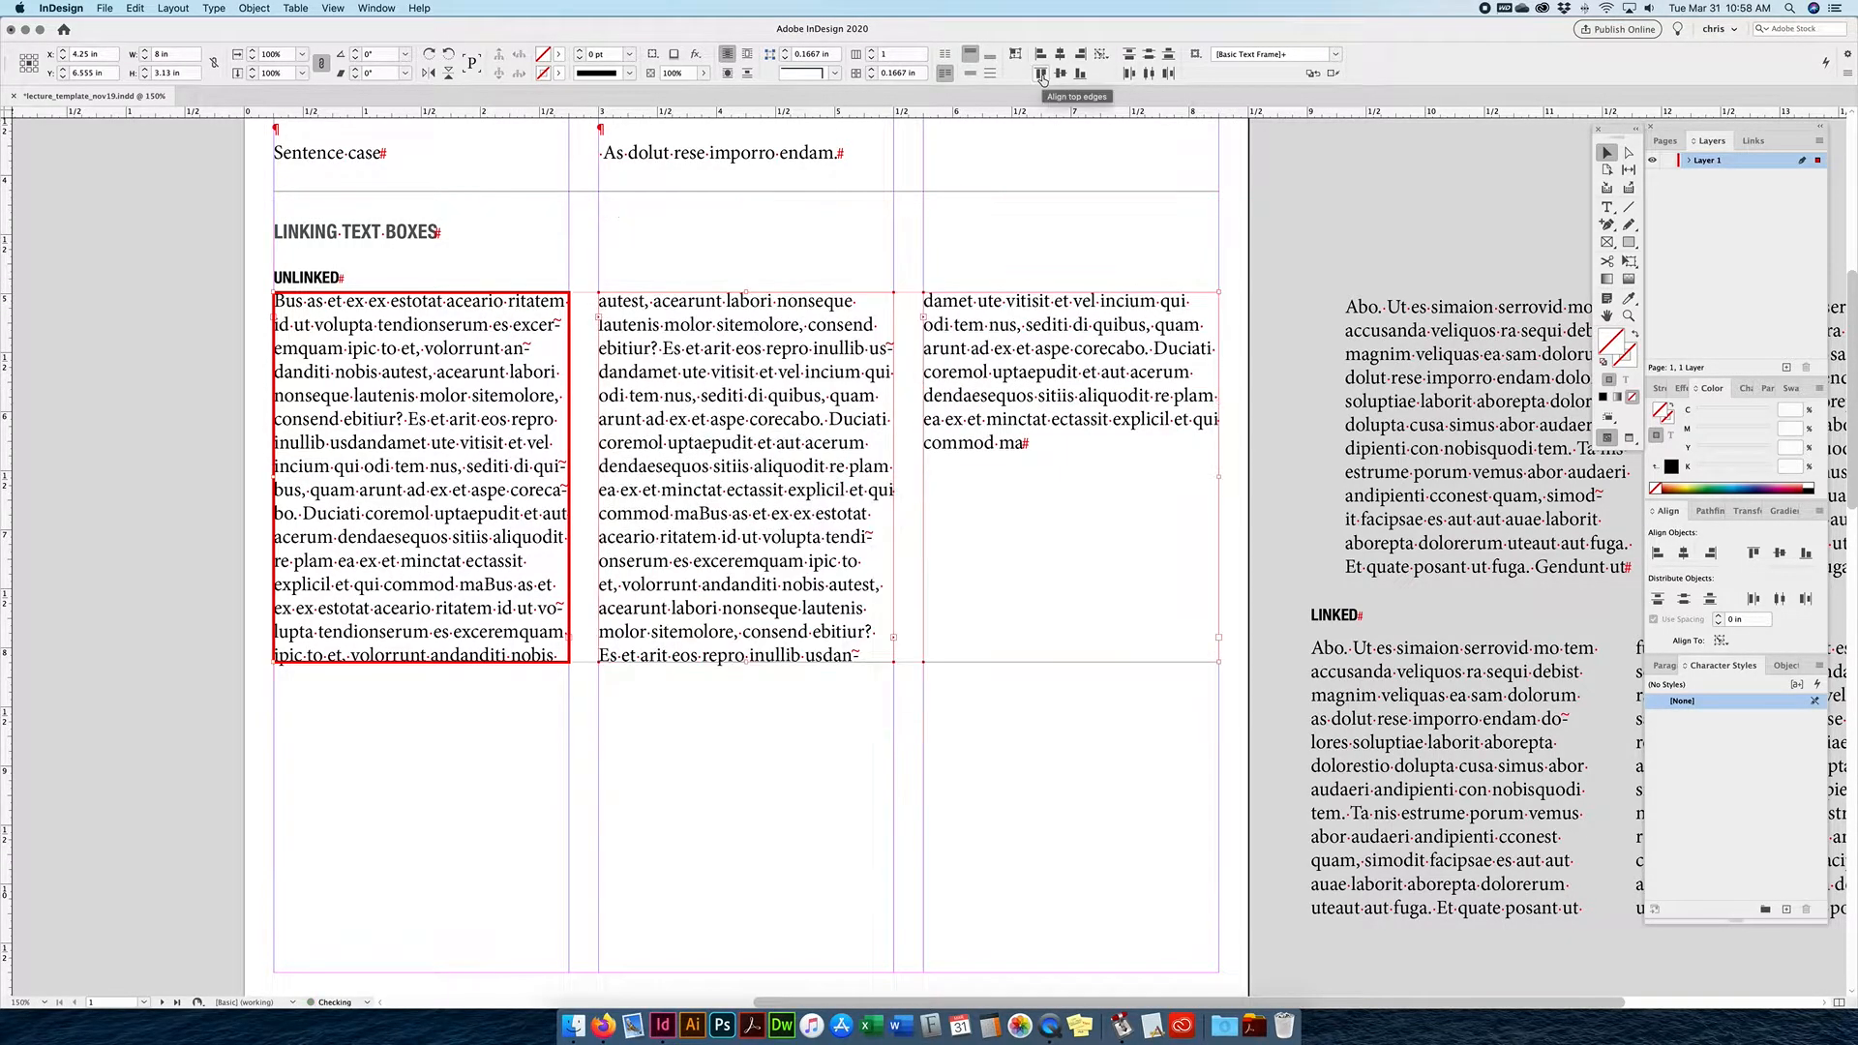
left_click(1289, 263)
Examine the available alignment reference options with the second UNLINKED frame selected.
left_click(713, 496)
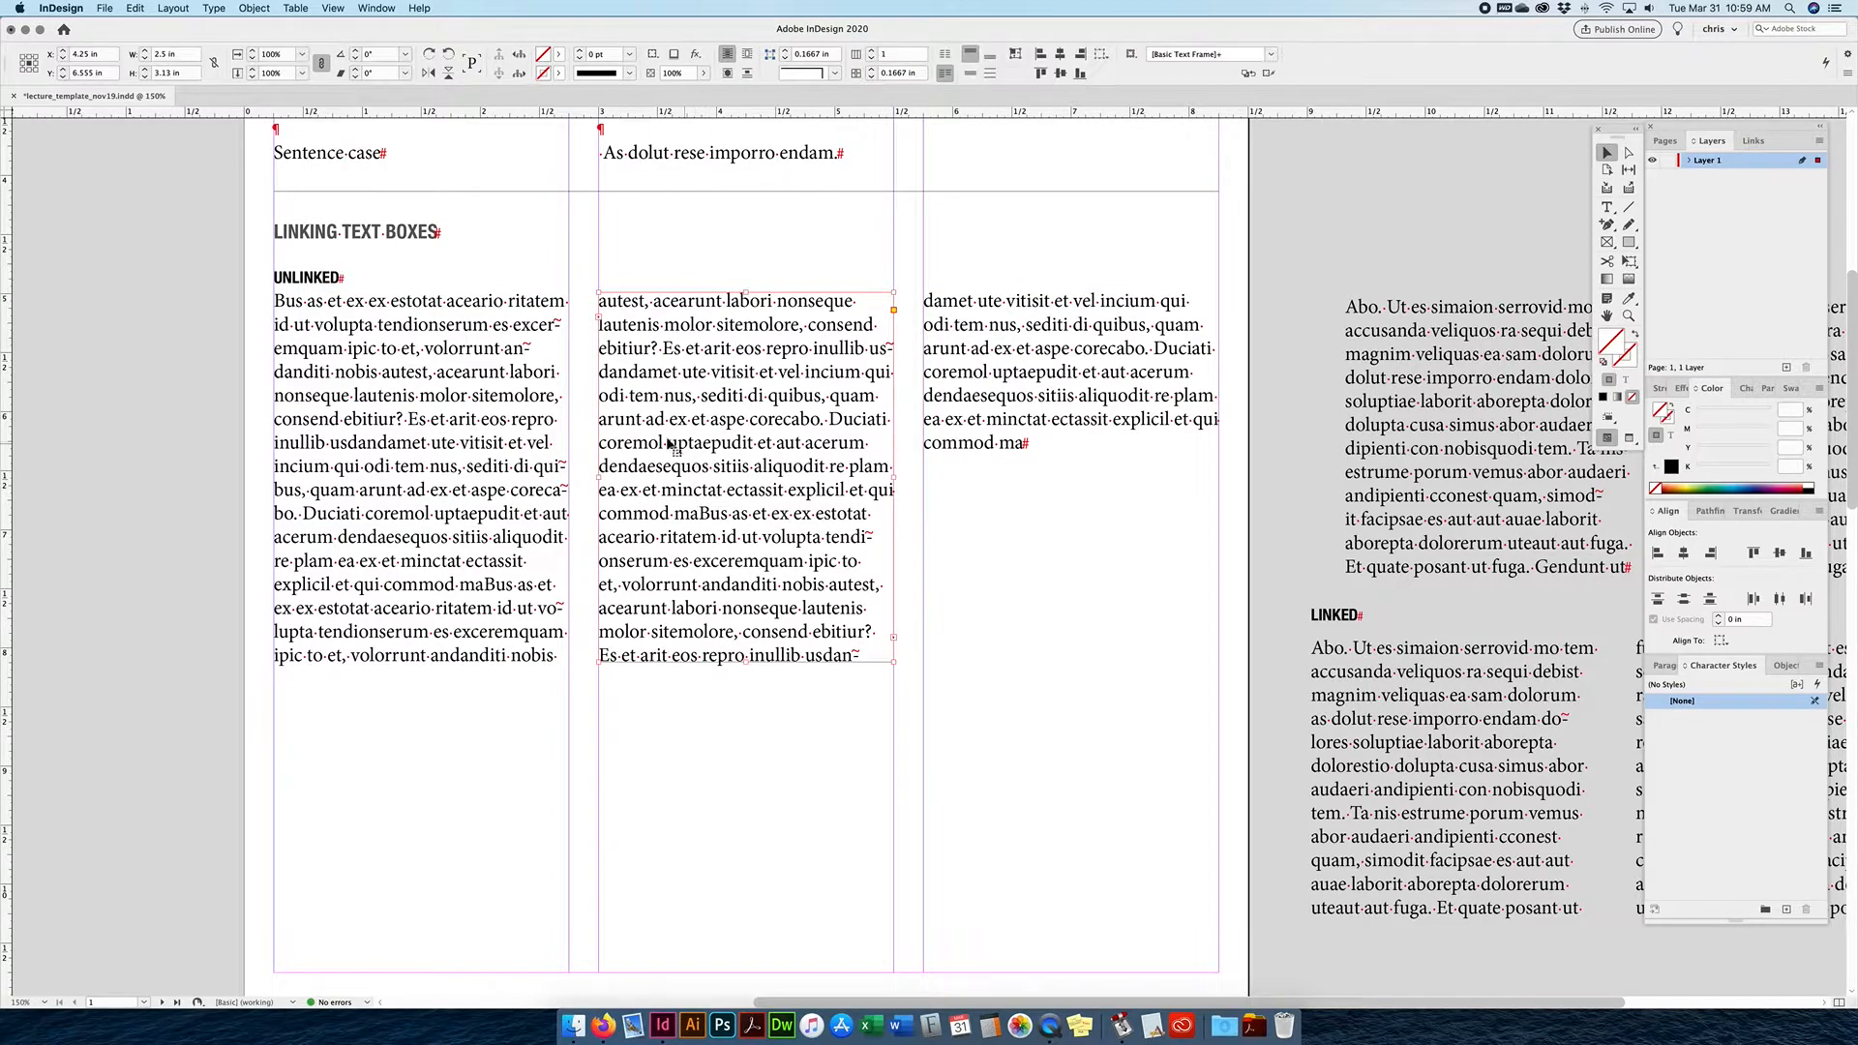
left_click(1102, 55)
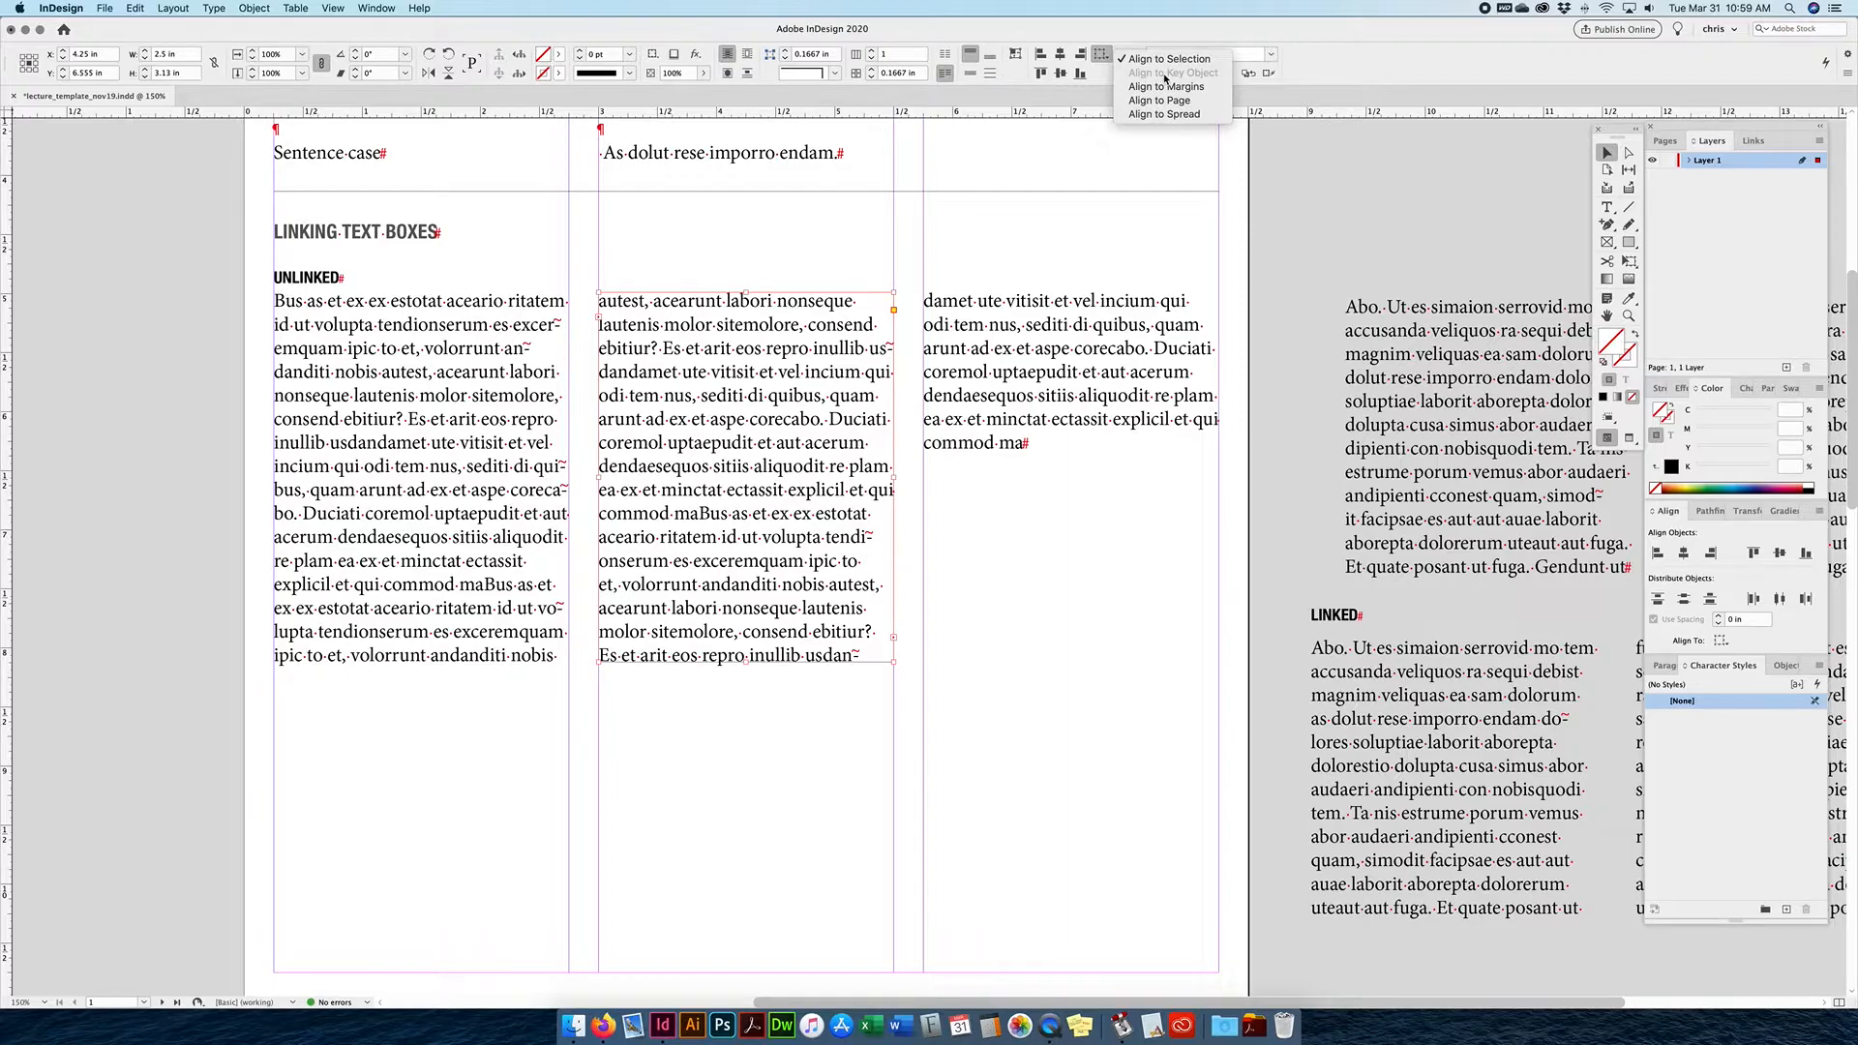
left_click(1213, 254)
scroll(763, 667, "down", 10)
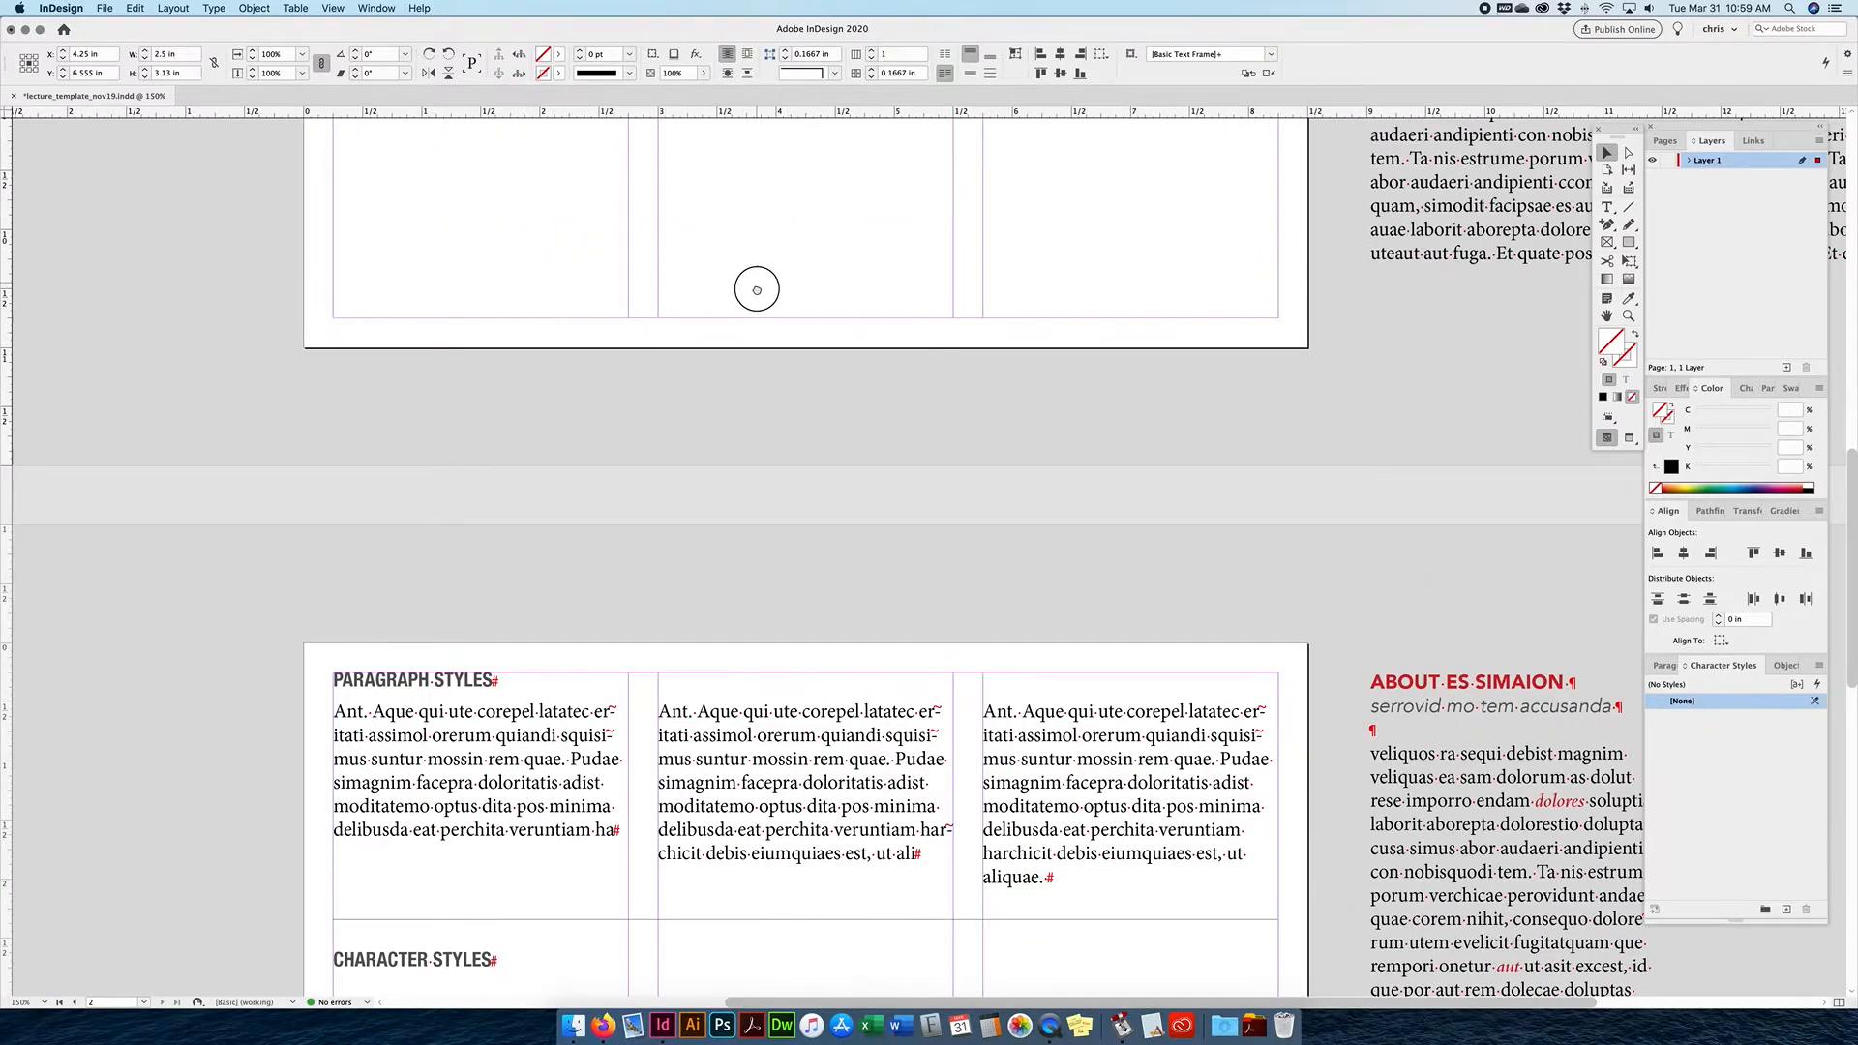
scroll(757, 291, "up", 7)
left_click(751, 518)
scroll(751, 519, "up", 2)
Look through the context options at the third UNLINKED frame's in port.
left_click(1005, 277)
right_click(1003, 273)
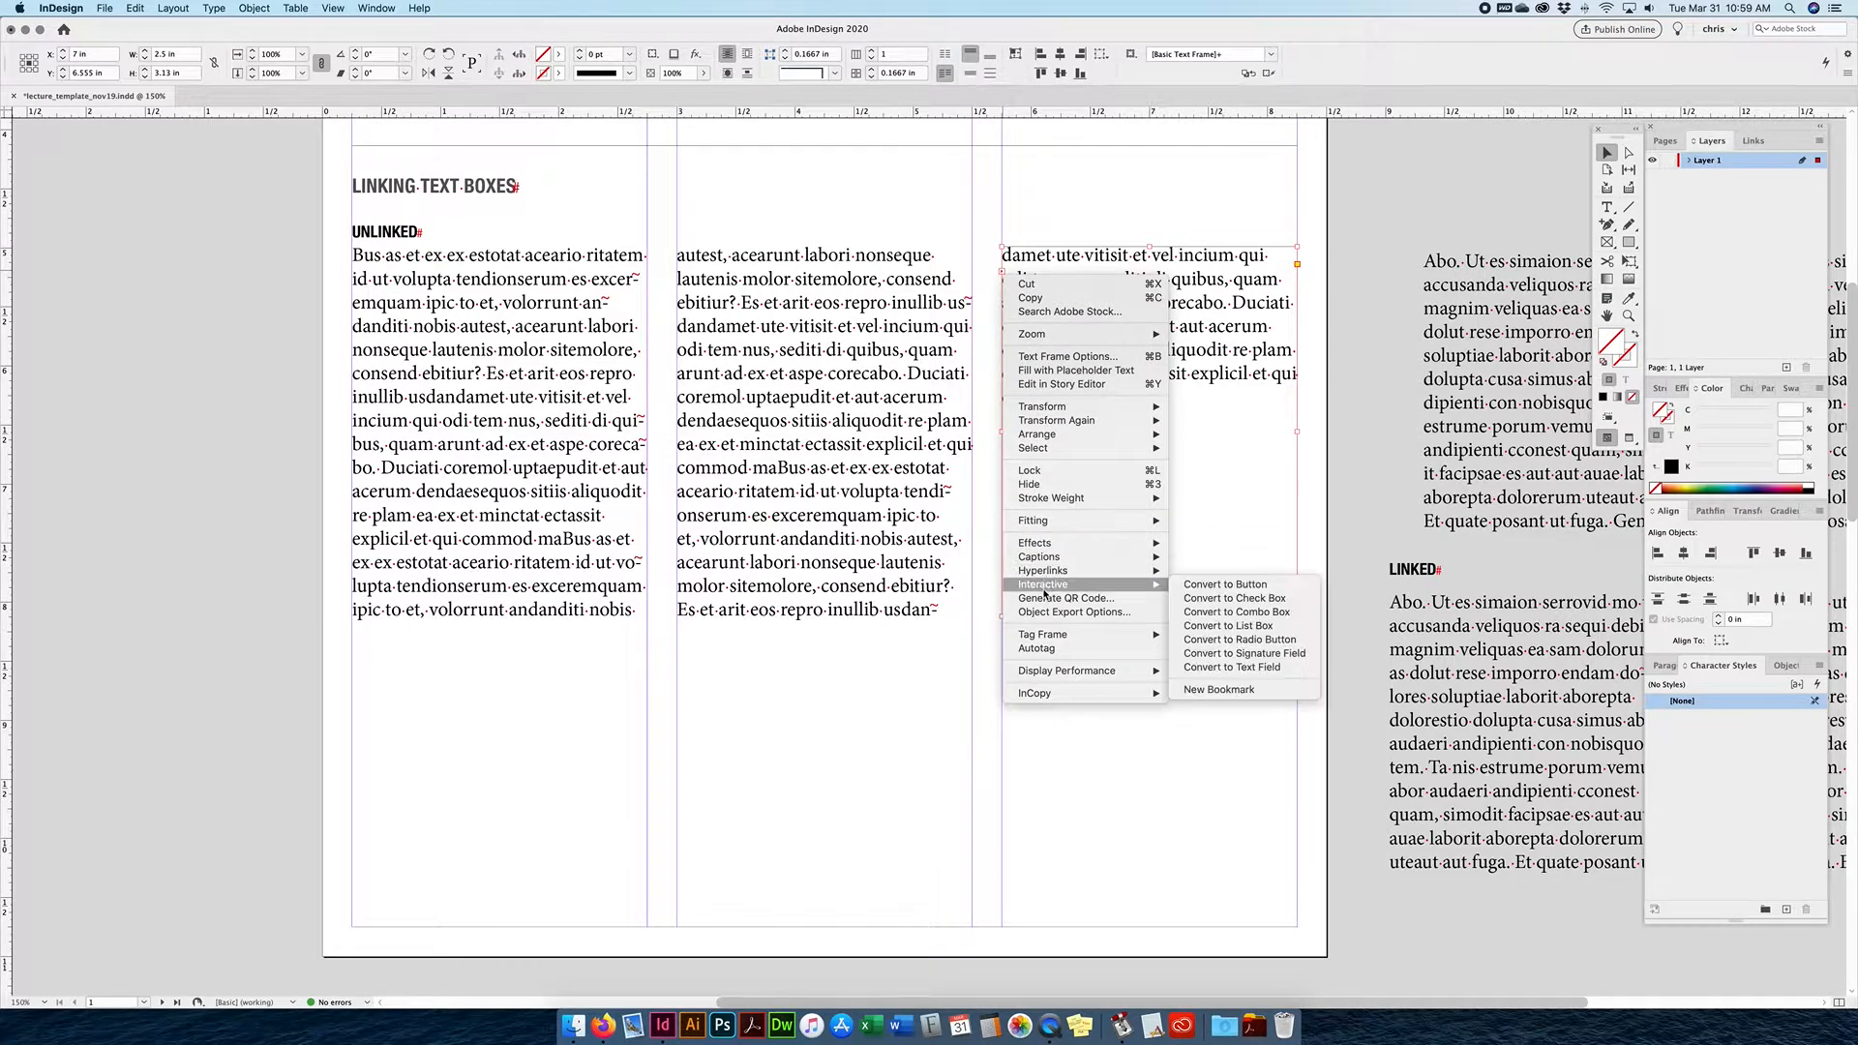
mouse_move(1044, 688)
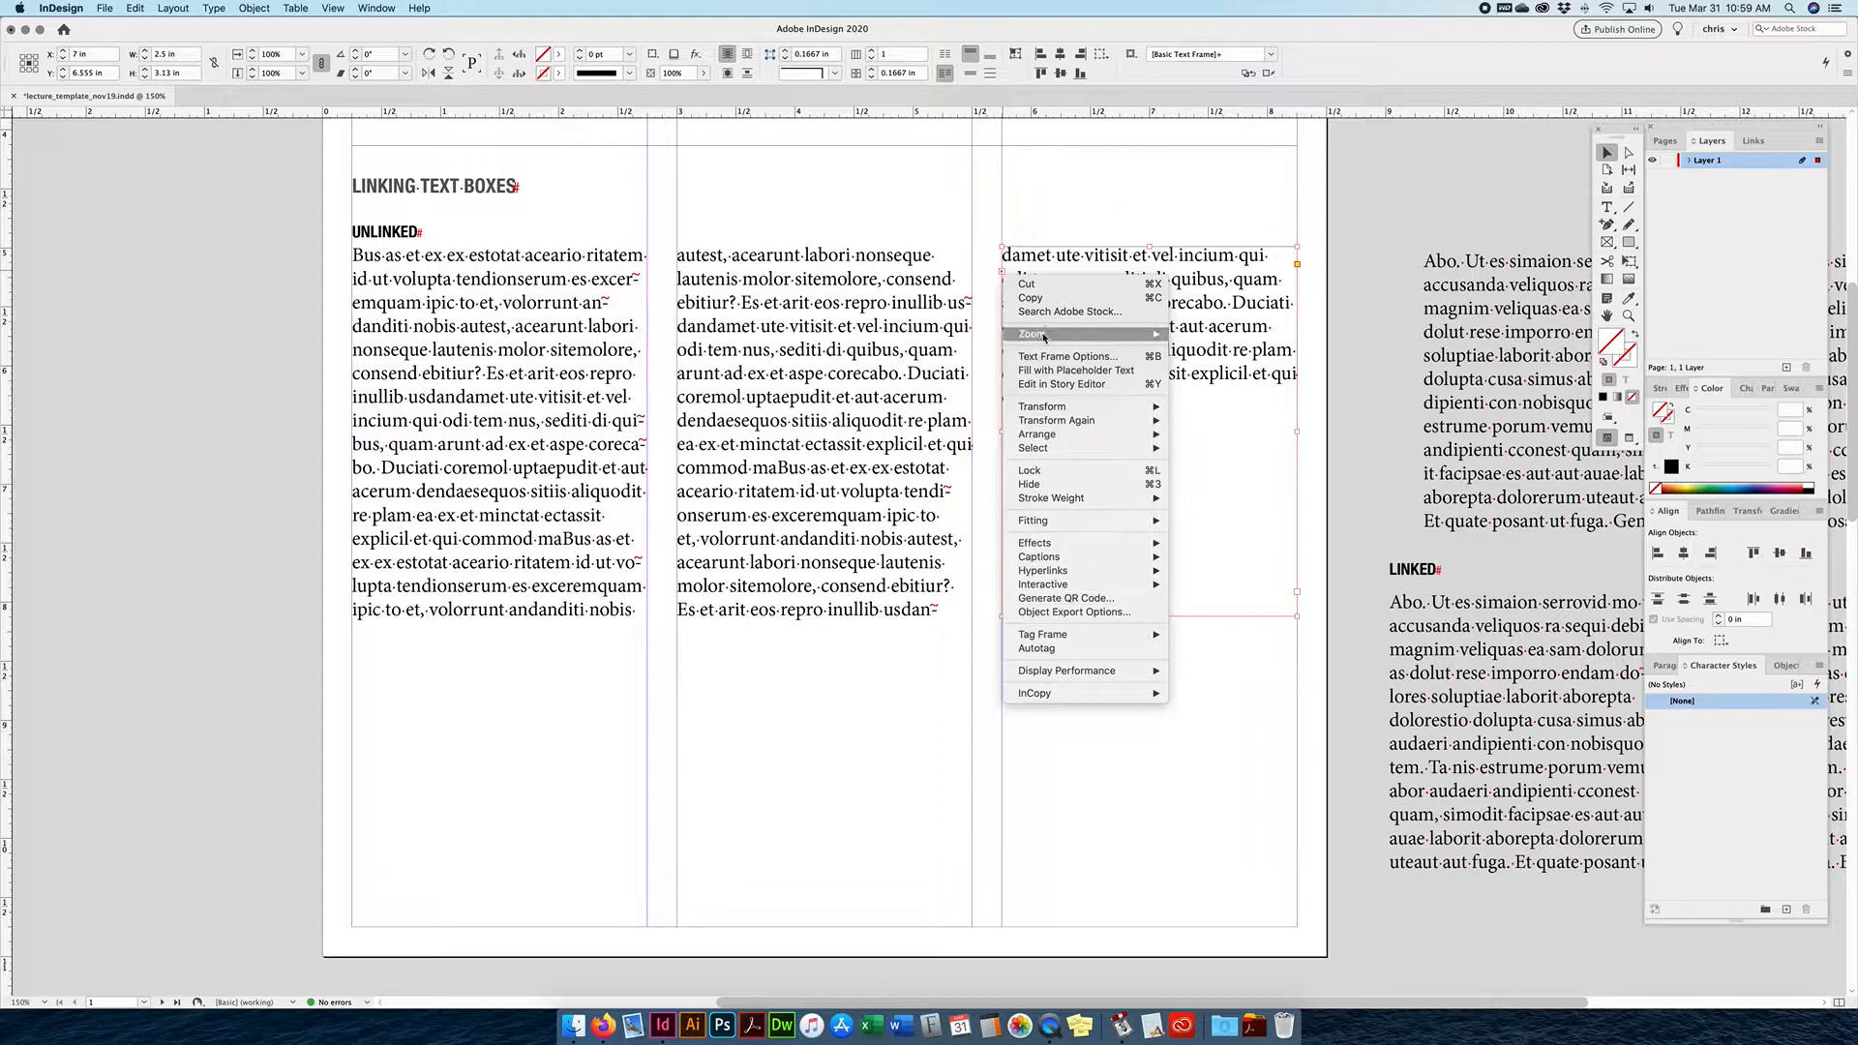
left_click(1019, 265)
right_click(1003, 274)
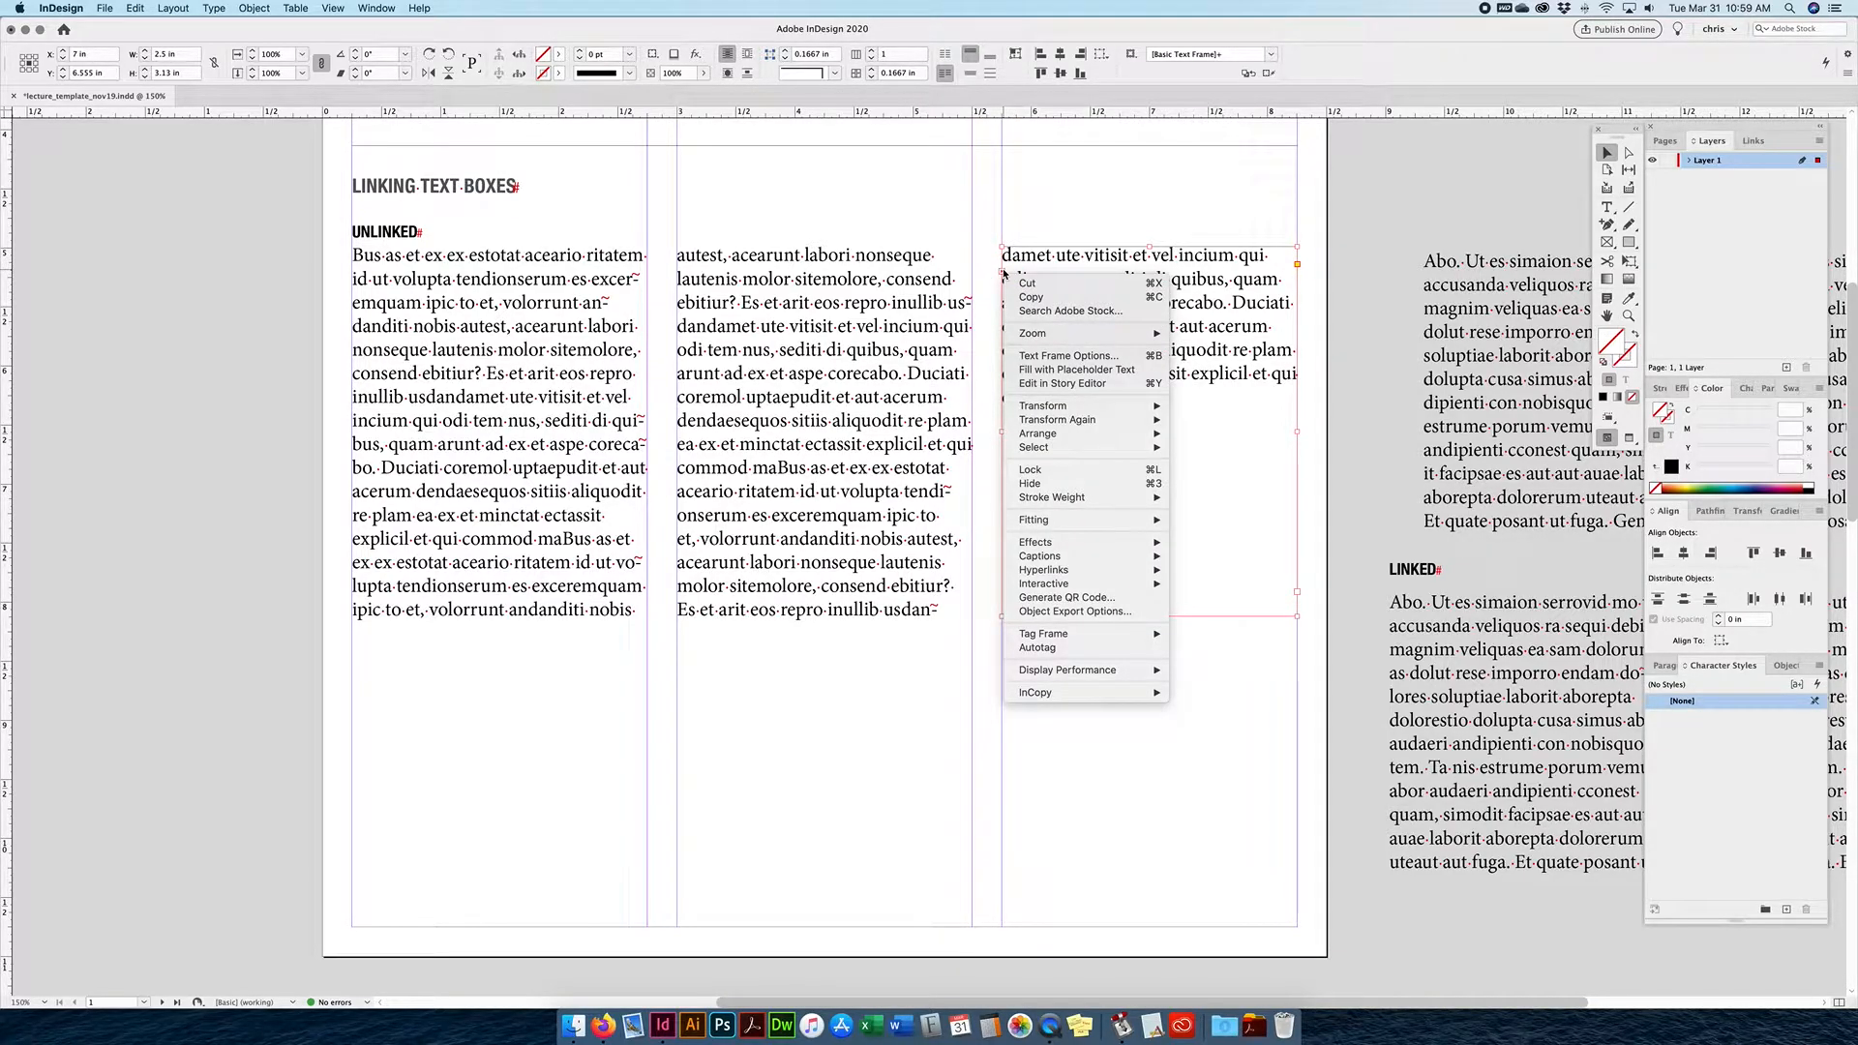
left_click(1003, 275)
Try placing the third frame's text in a new position from its in port, and undo the placement.
left_click(1004, 275)
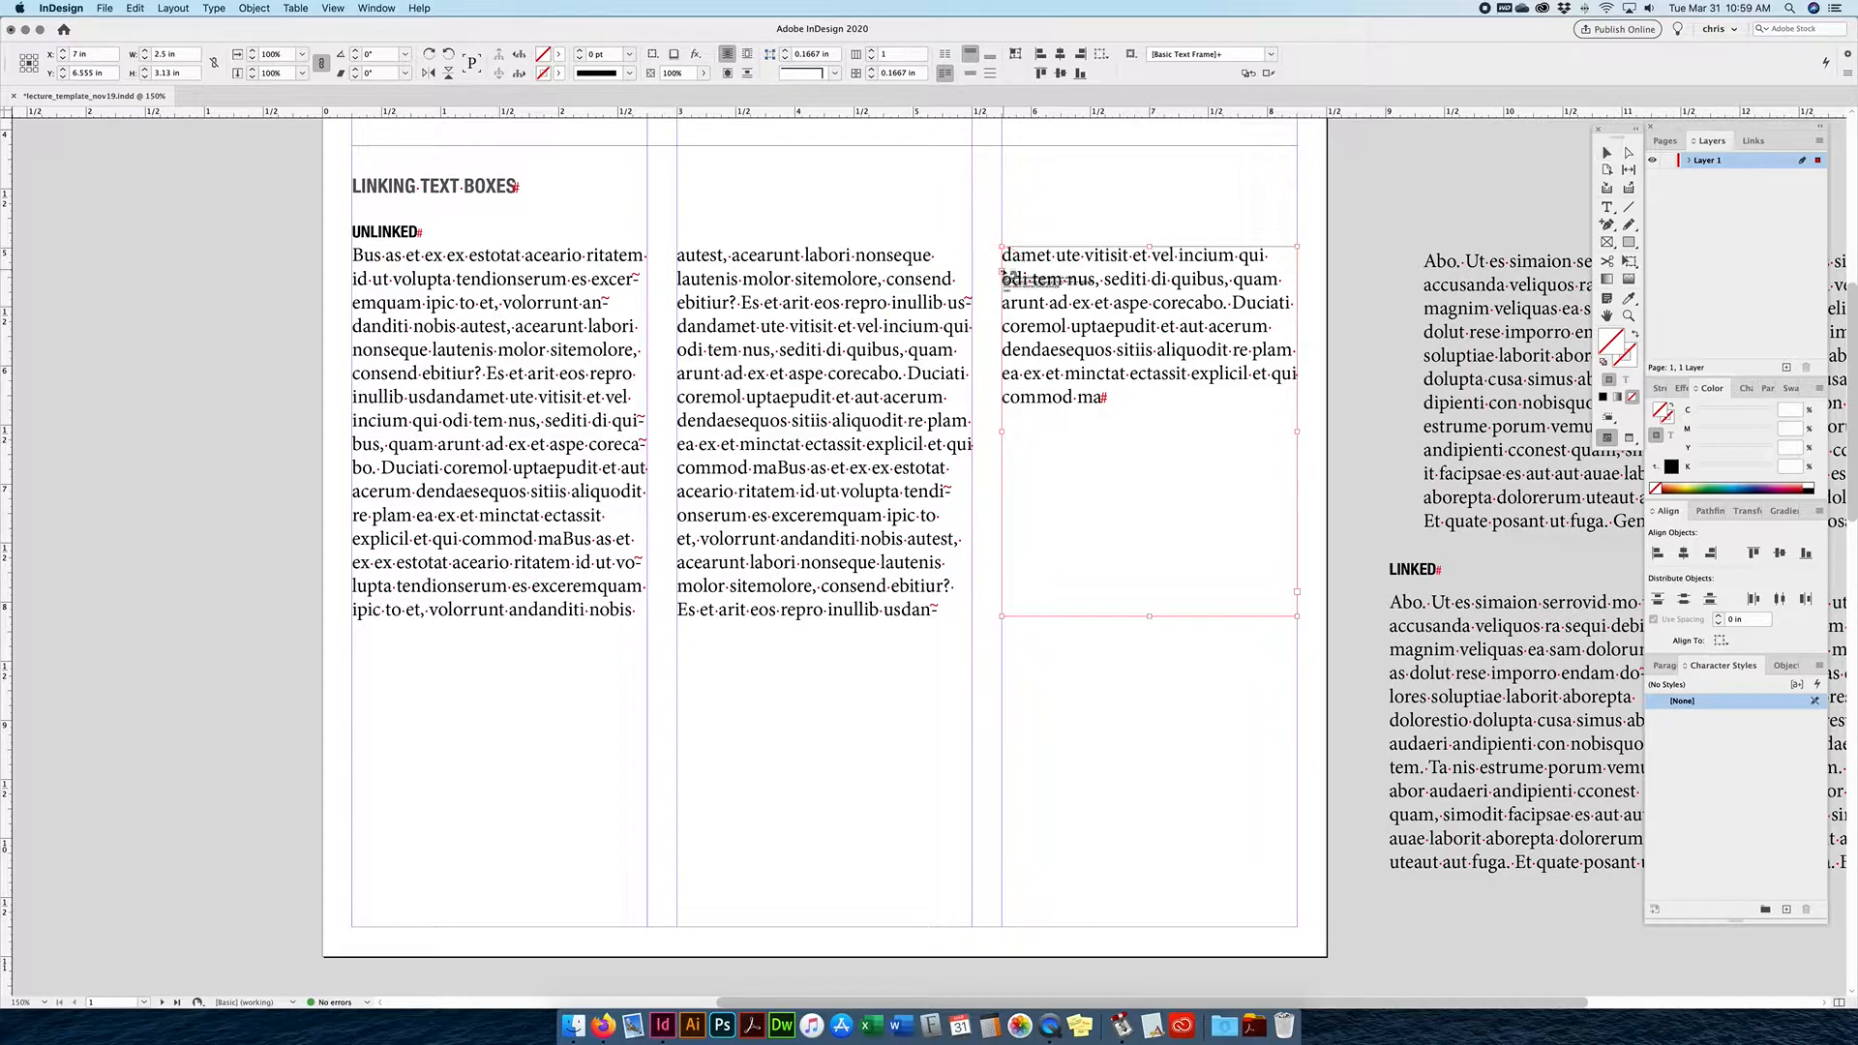
left_click_drag(976, 208, 978, 208)
left_click(978, 208)
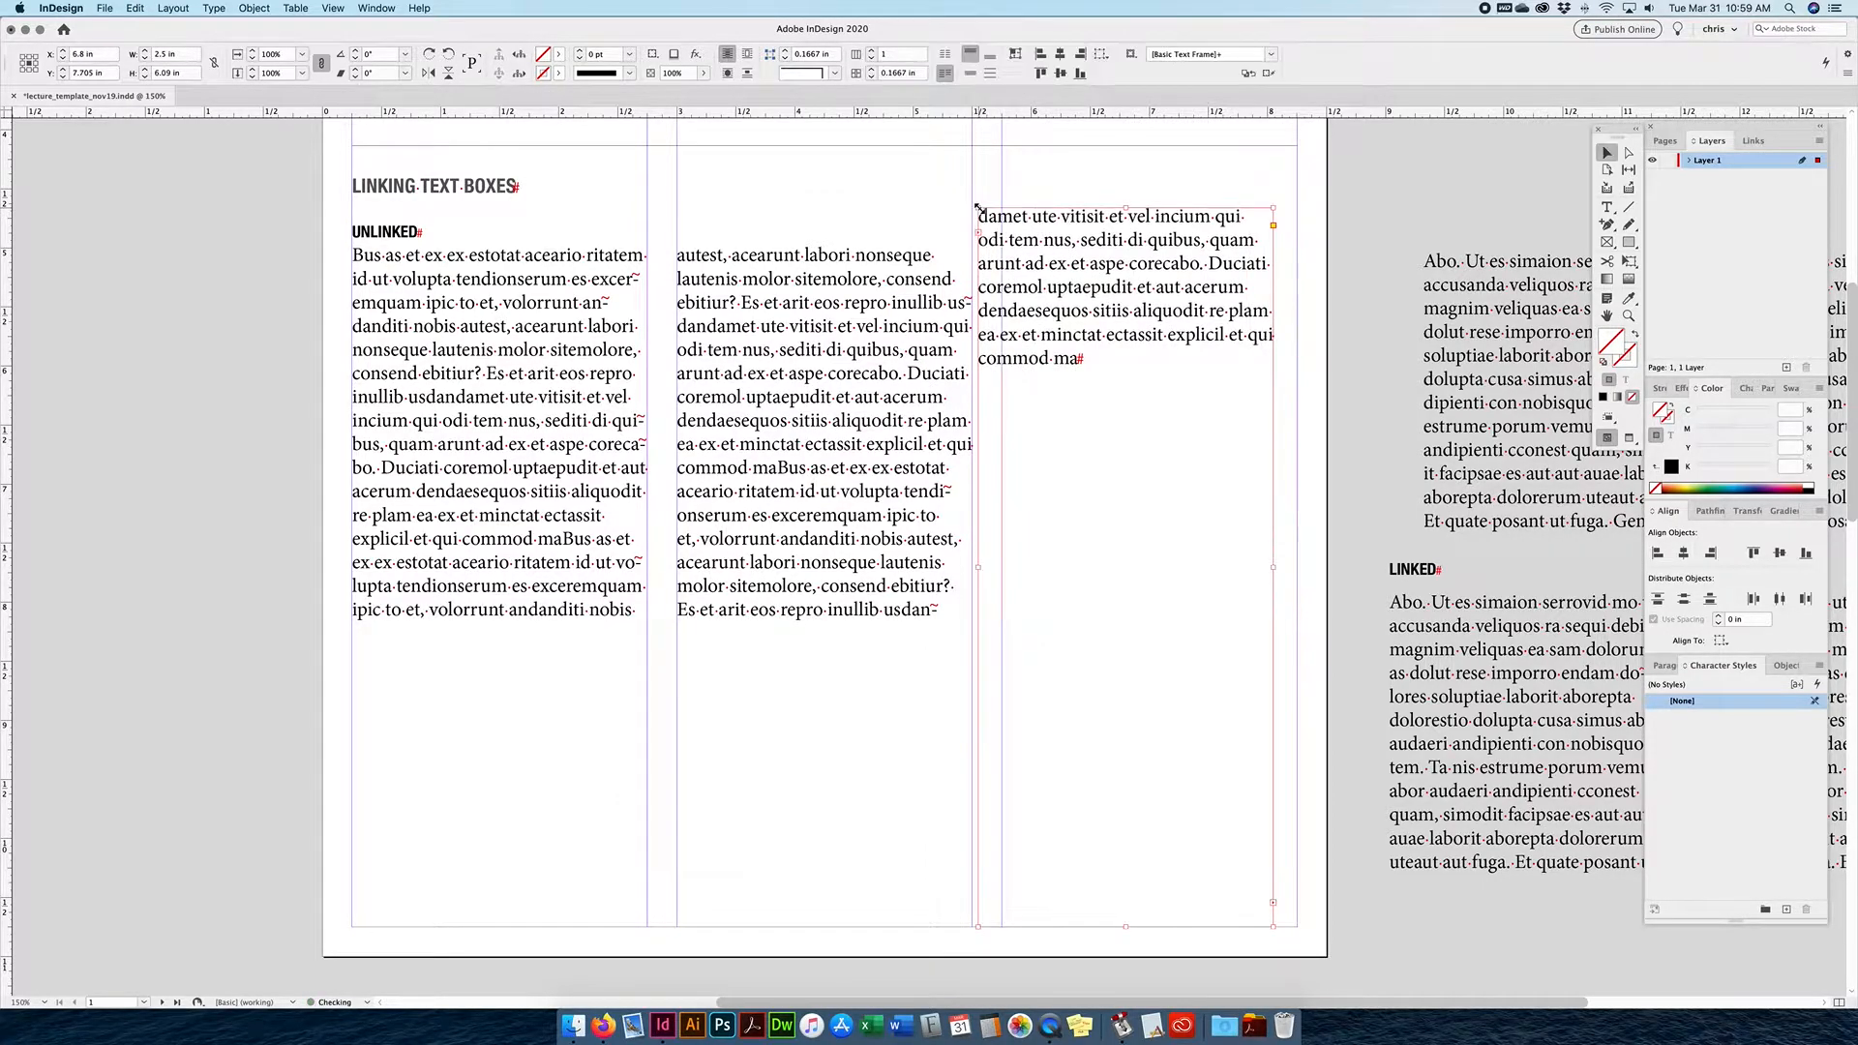
key("super+z")
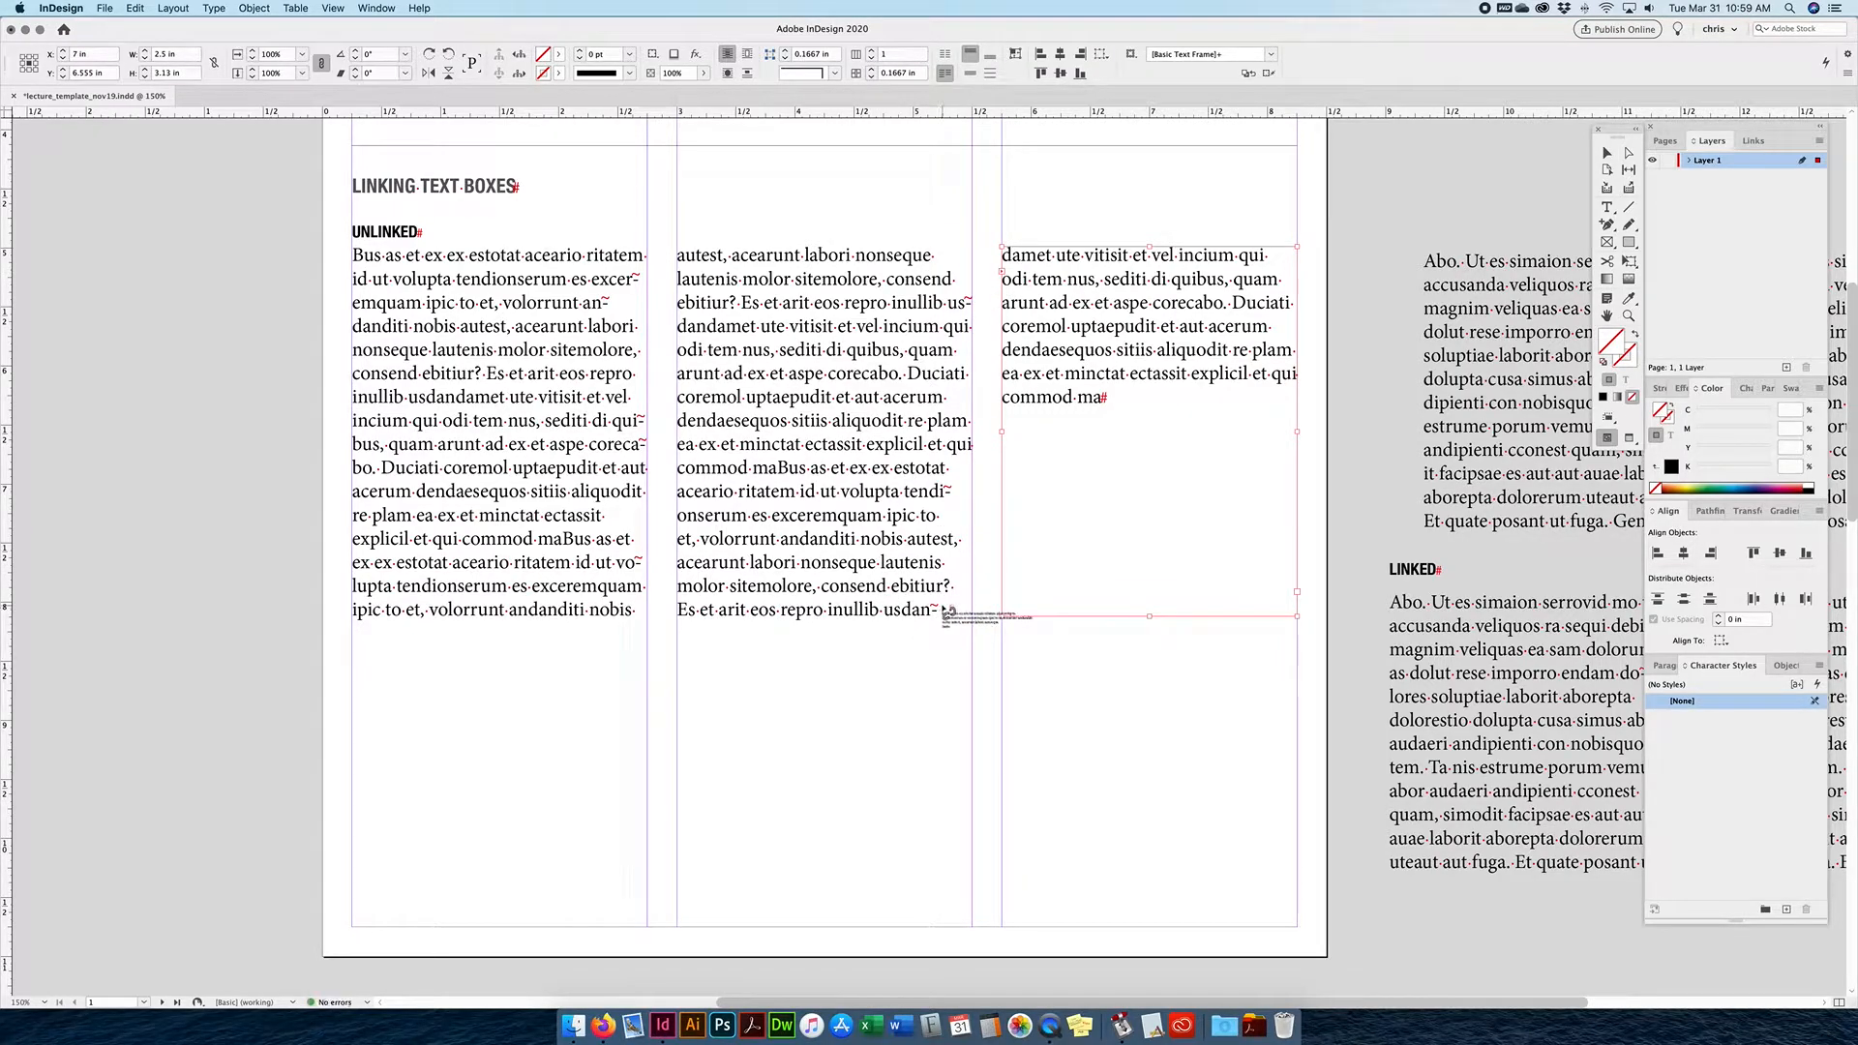
key("super+z")
Try fitting the second UNLINKED frame to the rest of the story without the third frame, and undo the changes.
left_click(1077, 414)
left_click(892, 451)
key("alt+super+c")
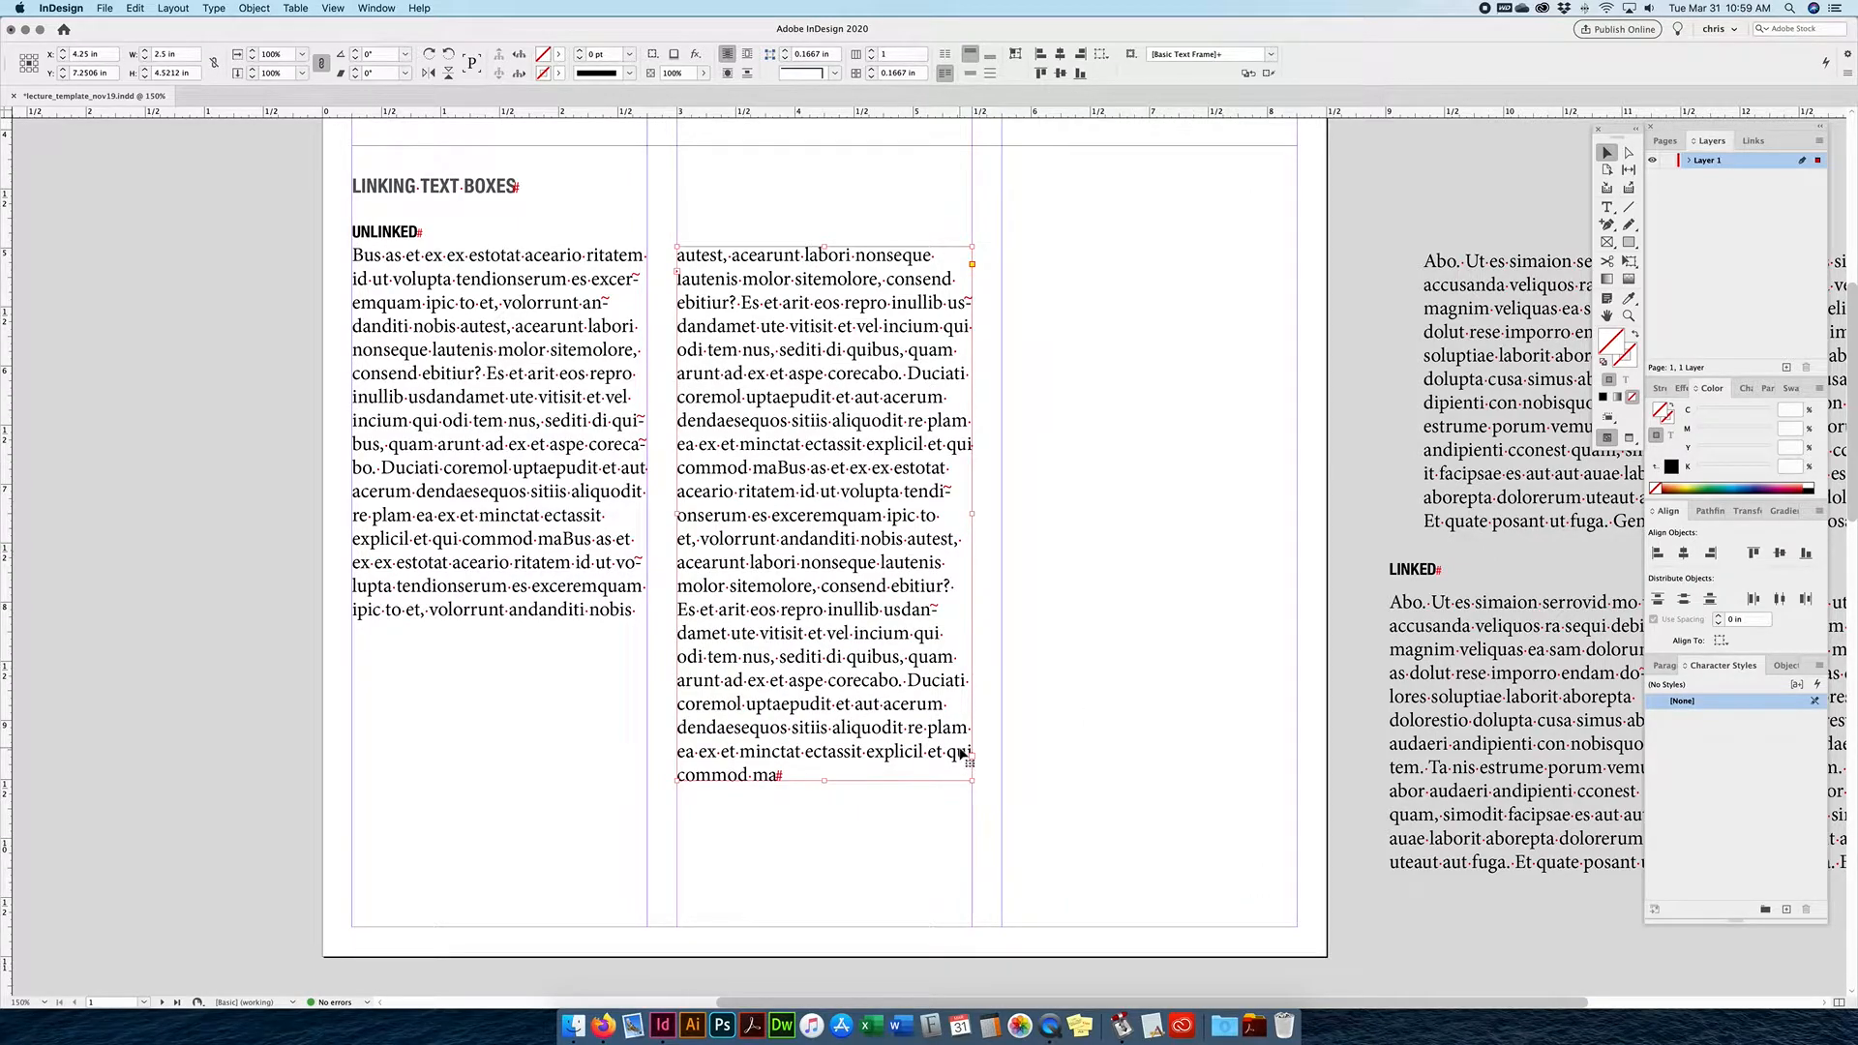
key("super+z")
key("super+z")
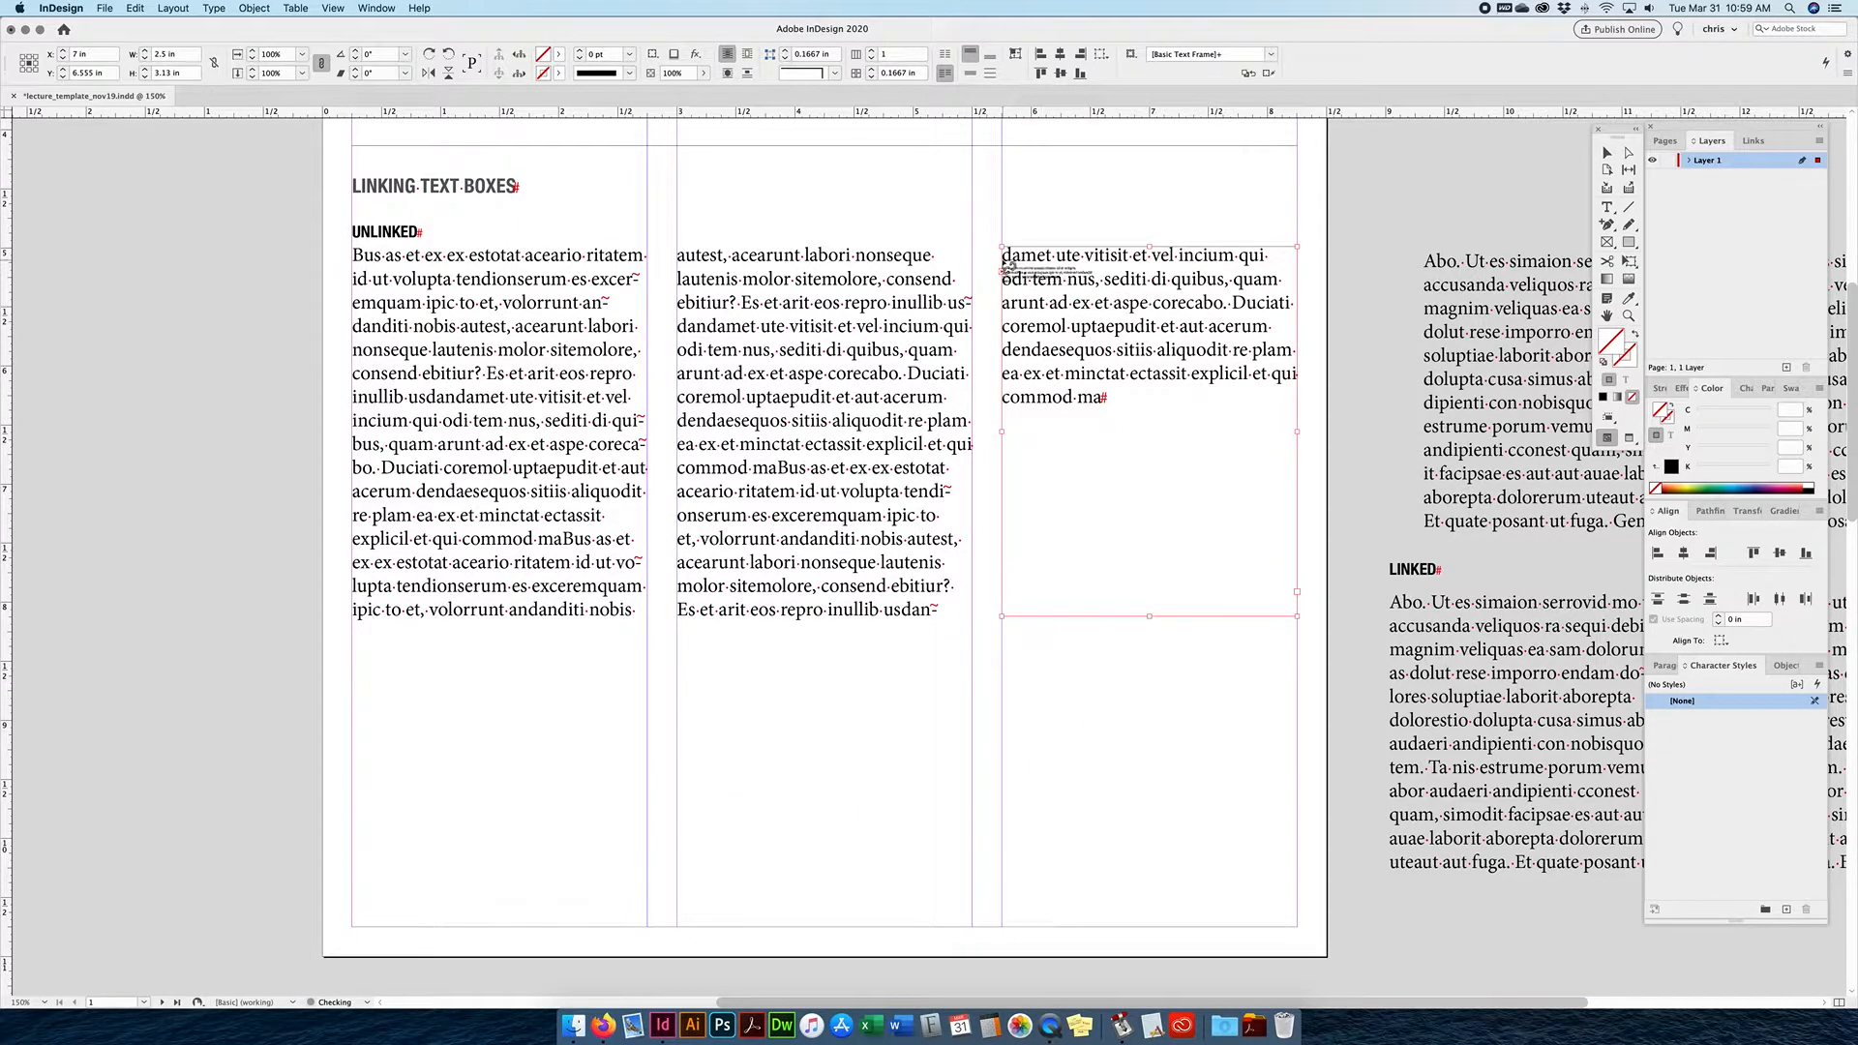
left_click(1606, 152)
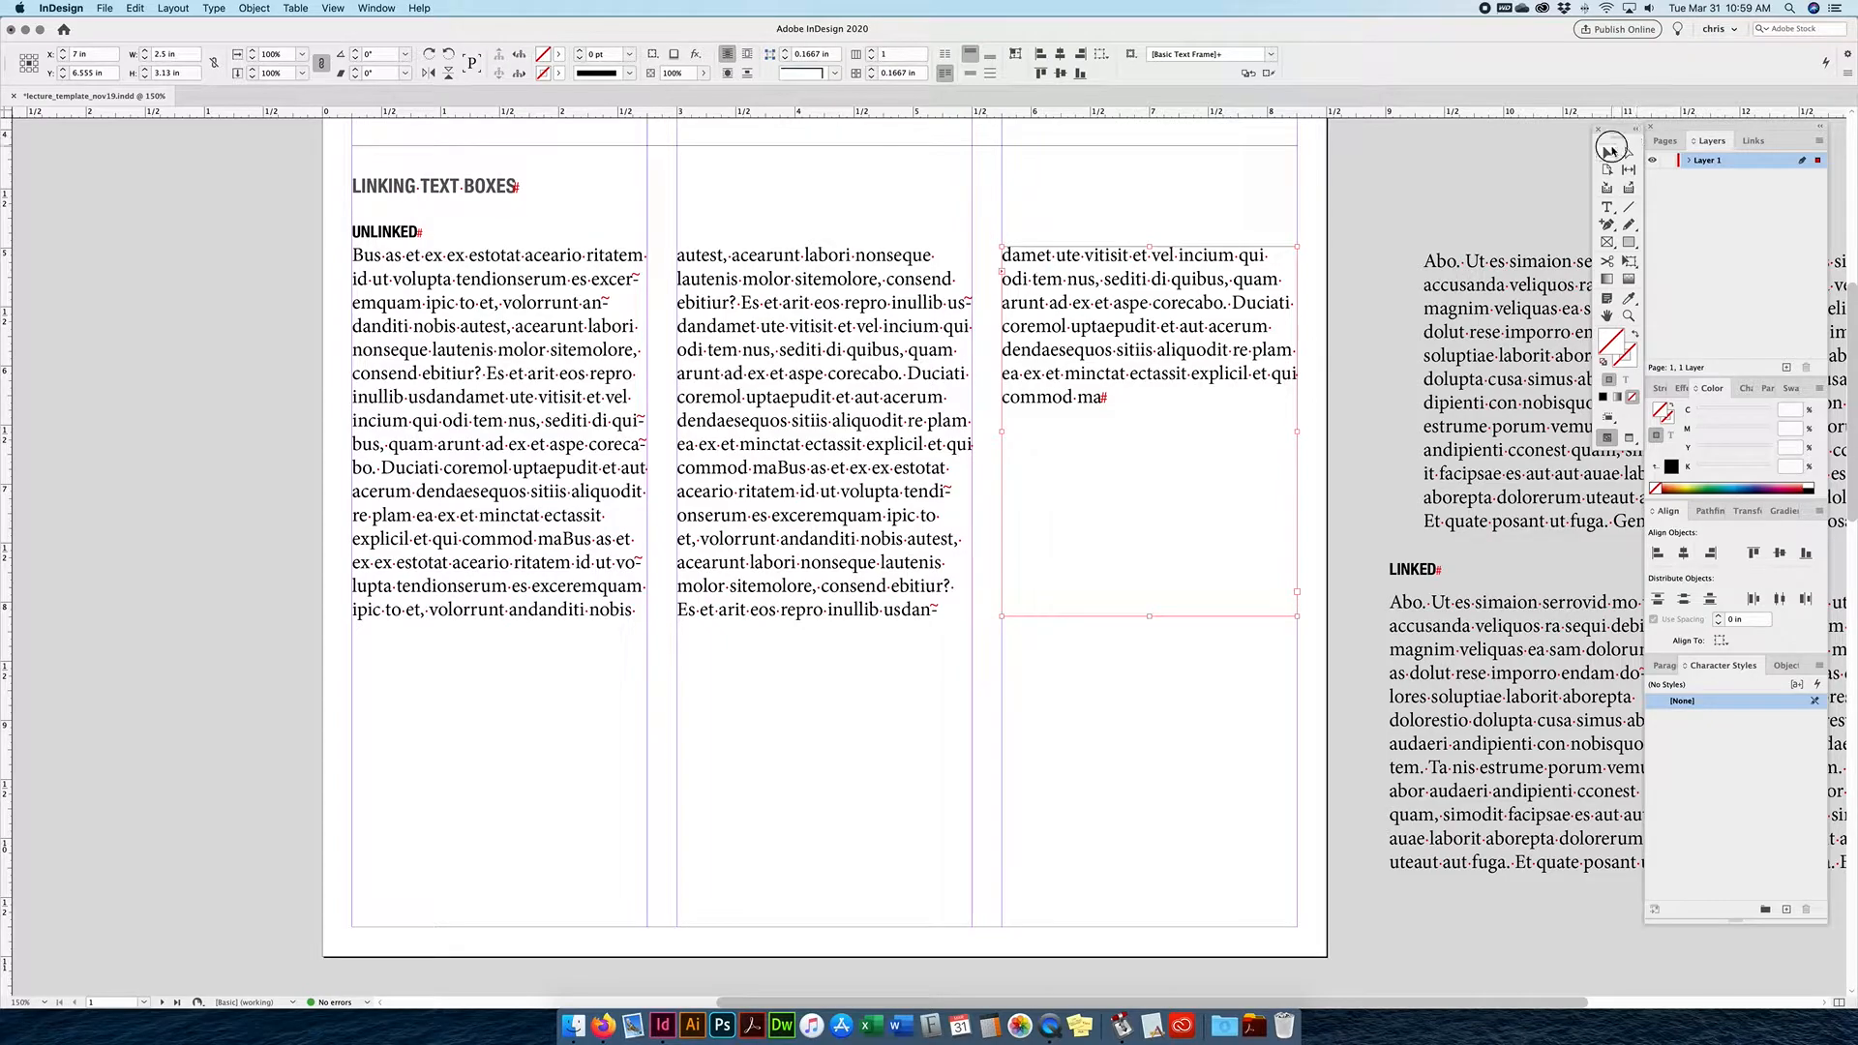
Unlink the third UNLINKED frame from the second frame at its in port.
left_click(1003, 274)
left_click(781, 595)
left_click(779, 602)
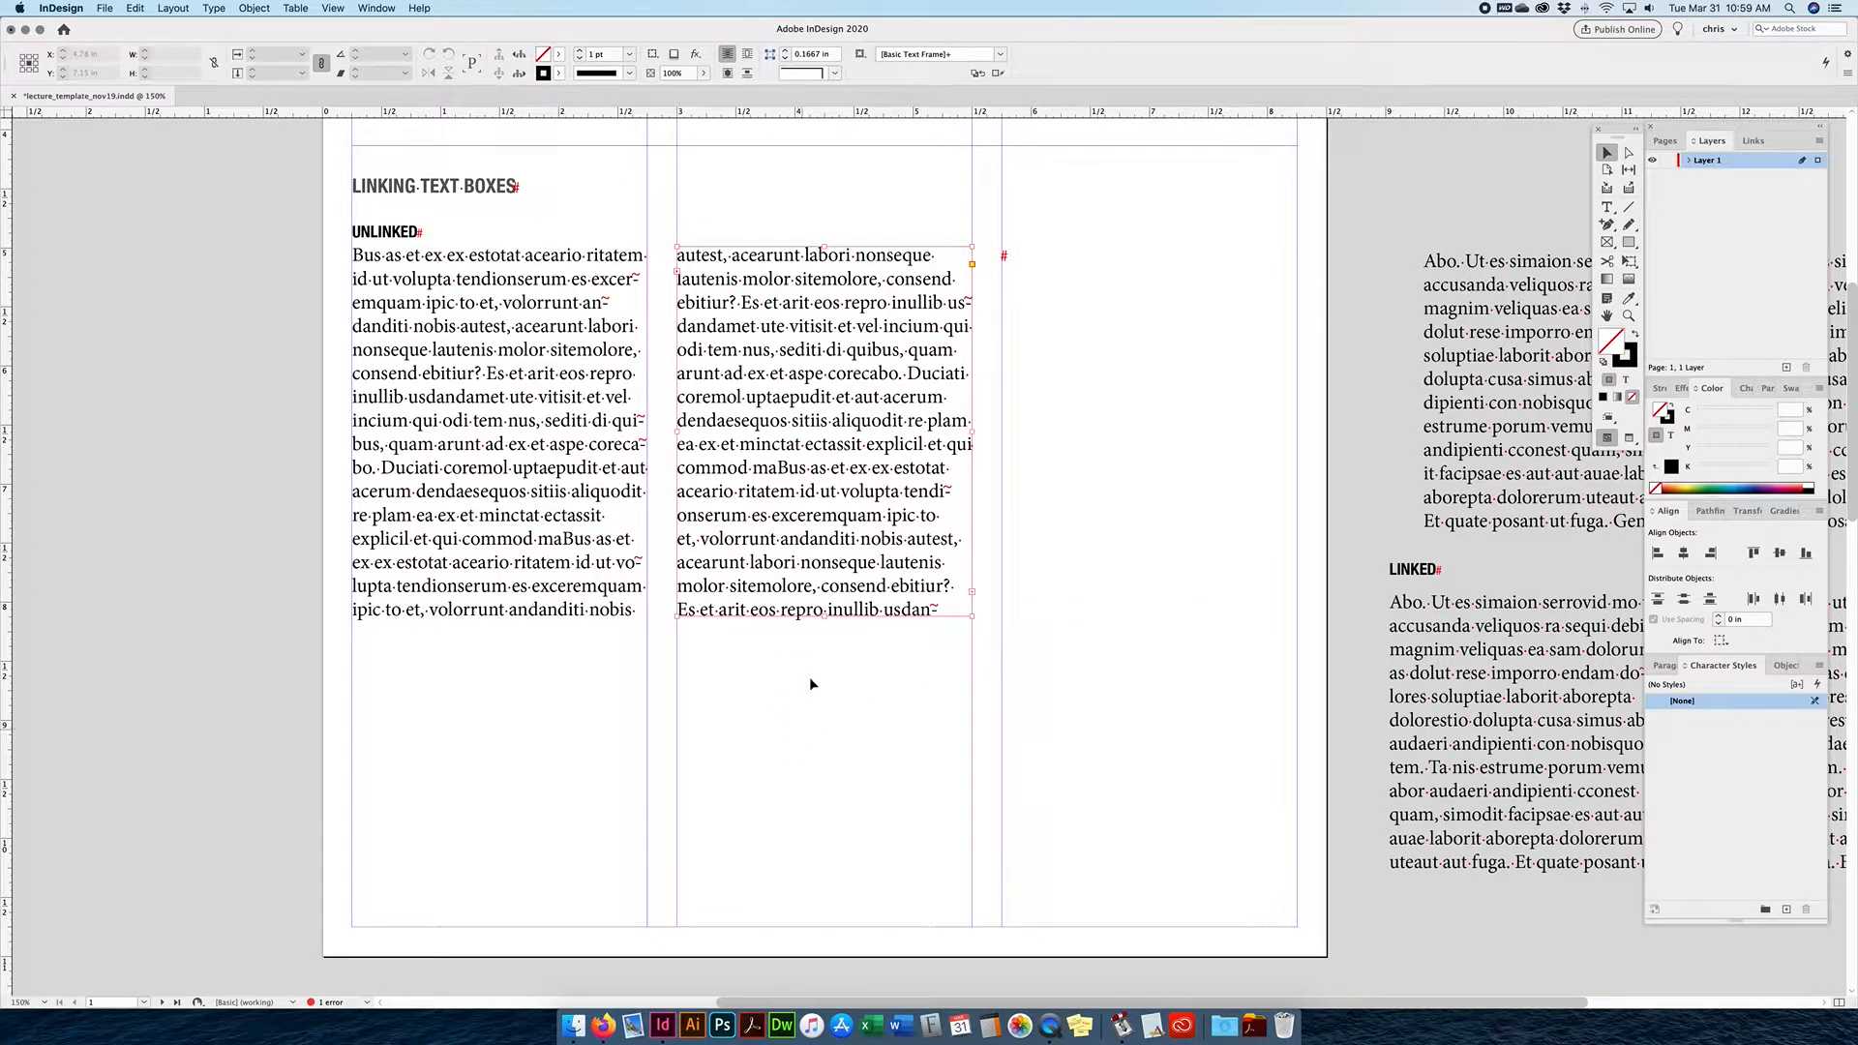
Shorten the second UNLINKED frame from its lower edge to a height of about 2.72 in.
left_click(819, 597)
left_click_drag(825, 616, 825, 568)
left_click(1087, 348)
left_click(885, 721)
left_click(1145, 364)
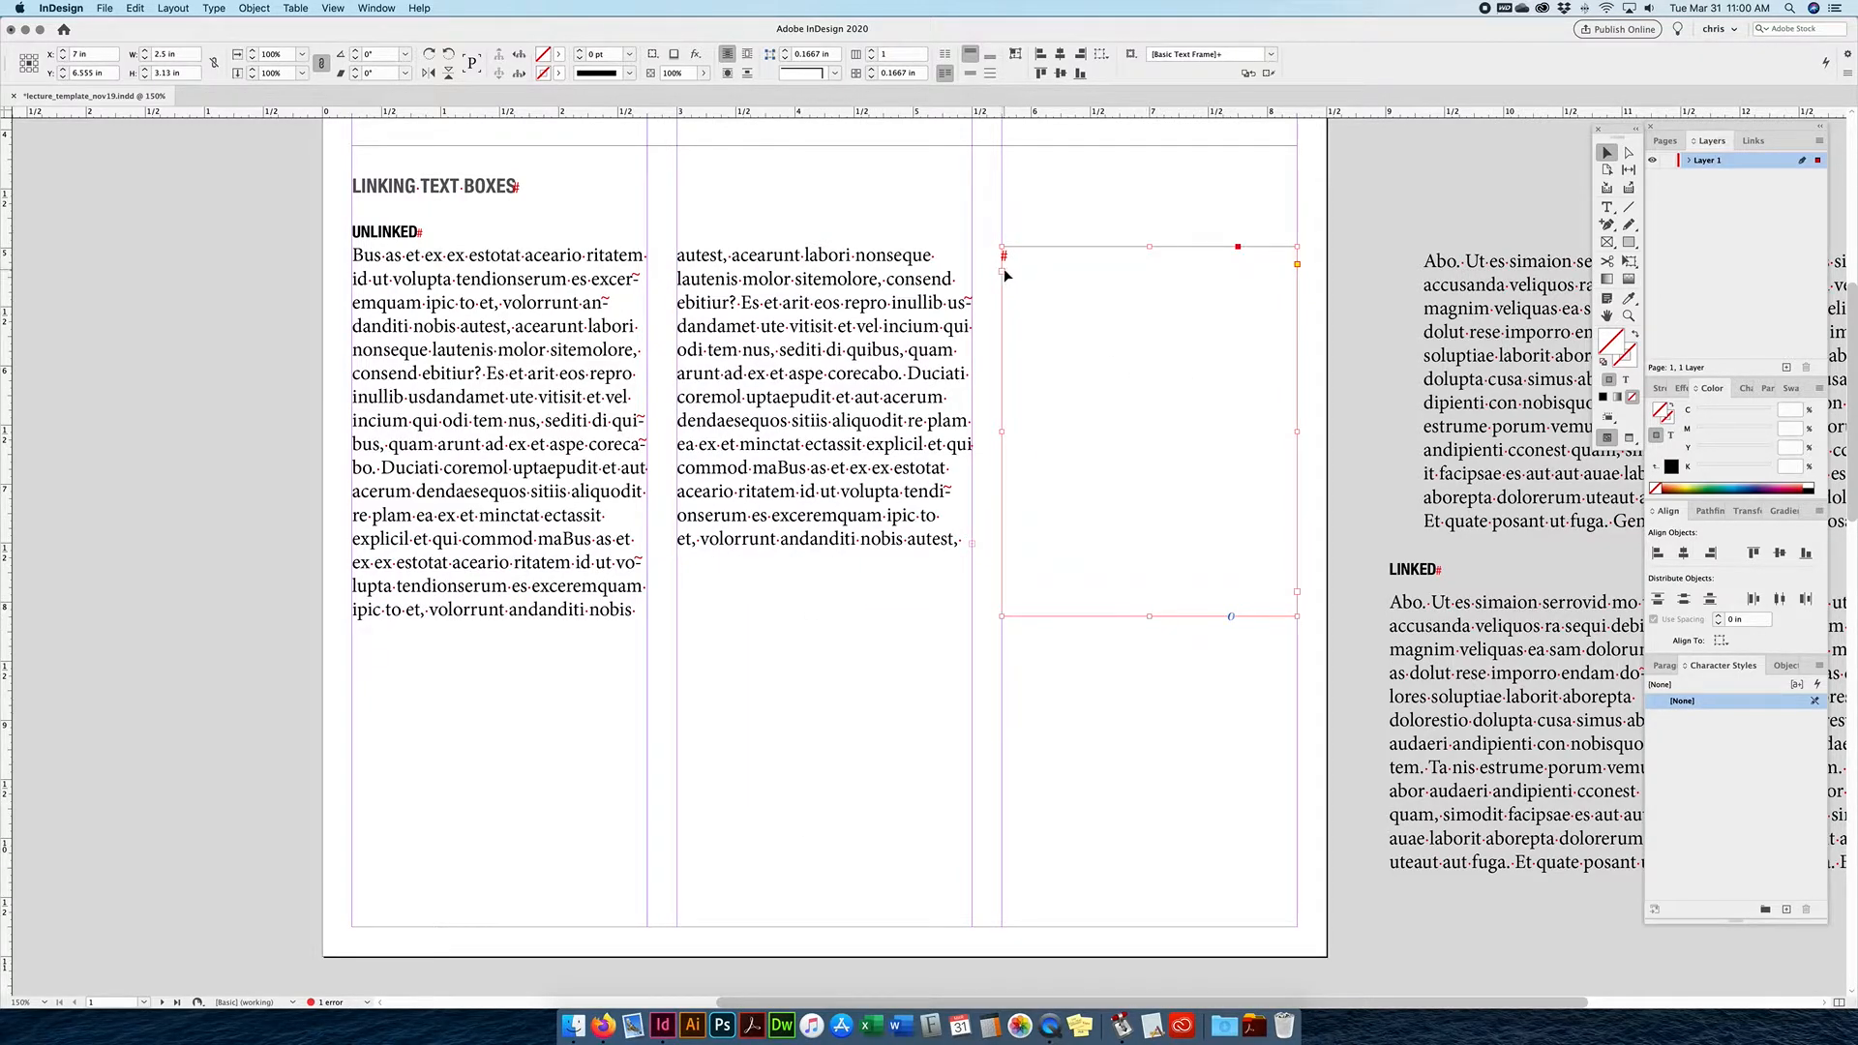
Delete the empty third UNLINKED frame and select the second frame.
left_click(1003, 273)
key("Delete")
left_click(889, 407)
Go to the PARAGRAPH STYLES section on page 2 and show the Paragraph Styles list.
left_click_drag(722, 709, 850, 284)
scroll(850, 281, "down", 15)
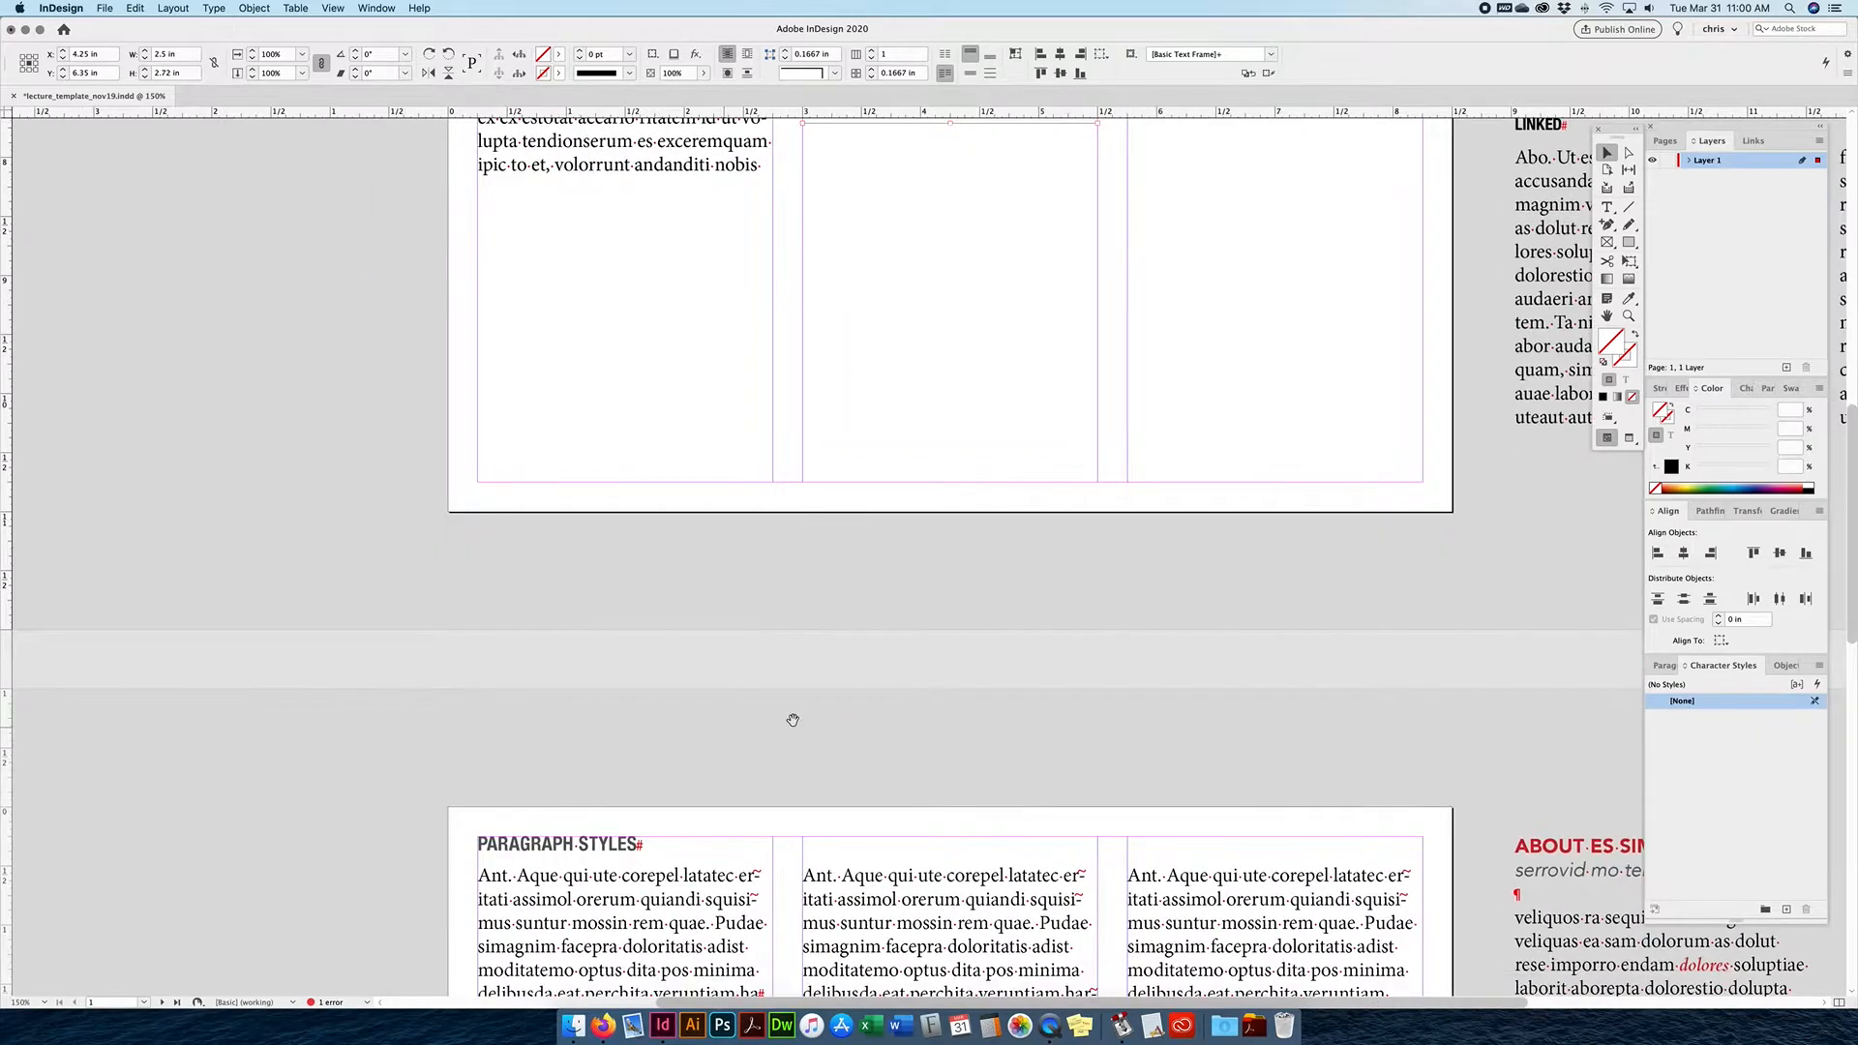
scroll(717, 538, "down", 3)
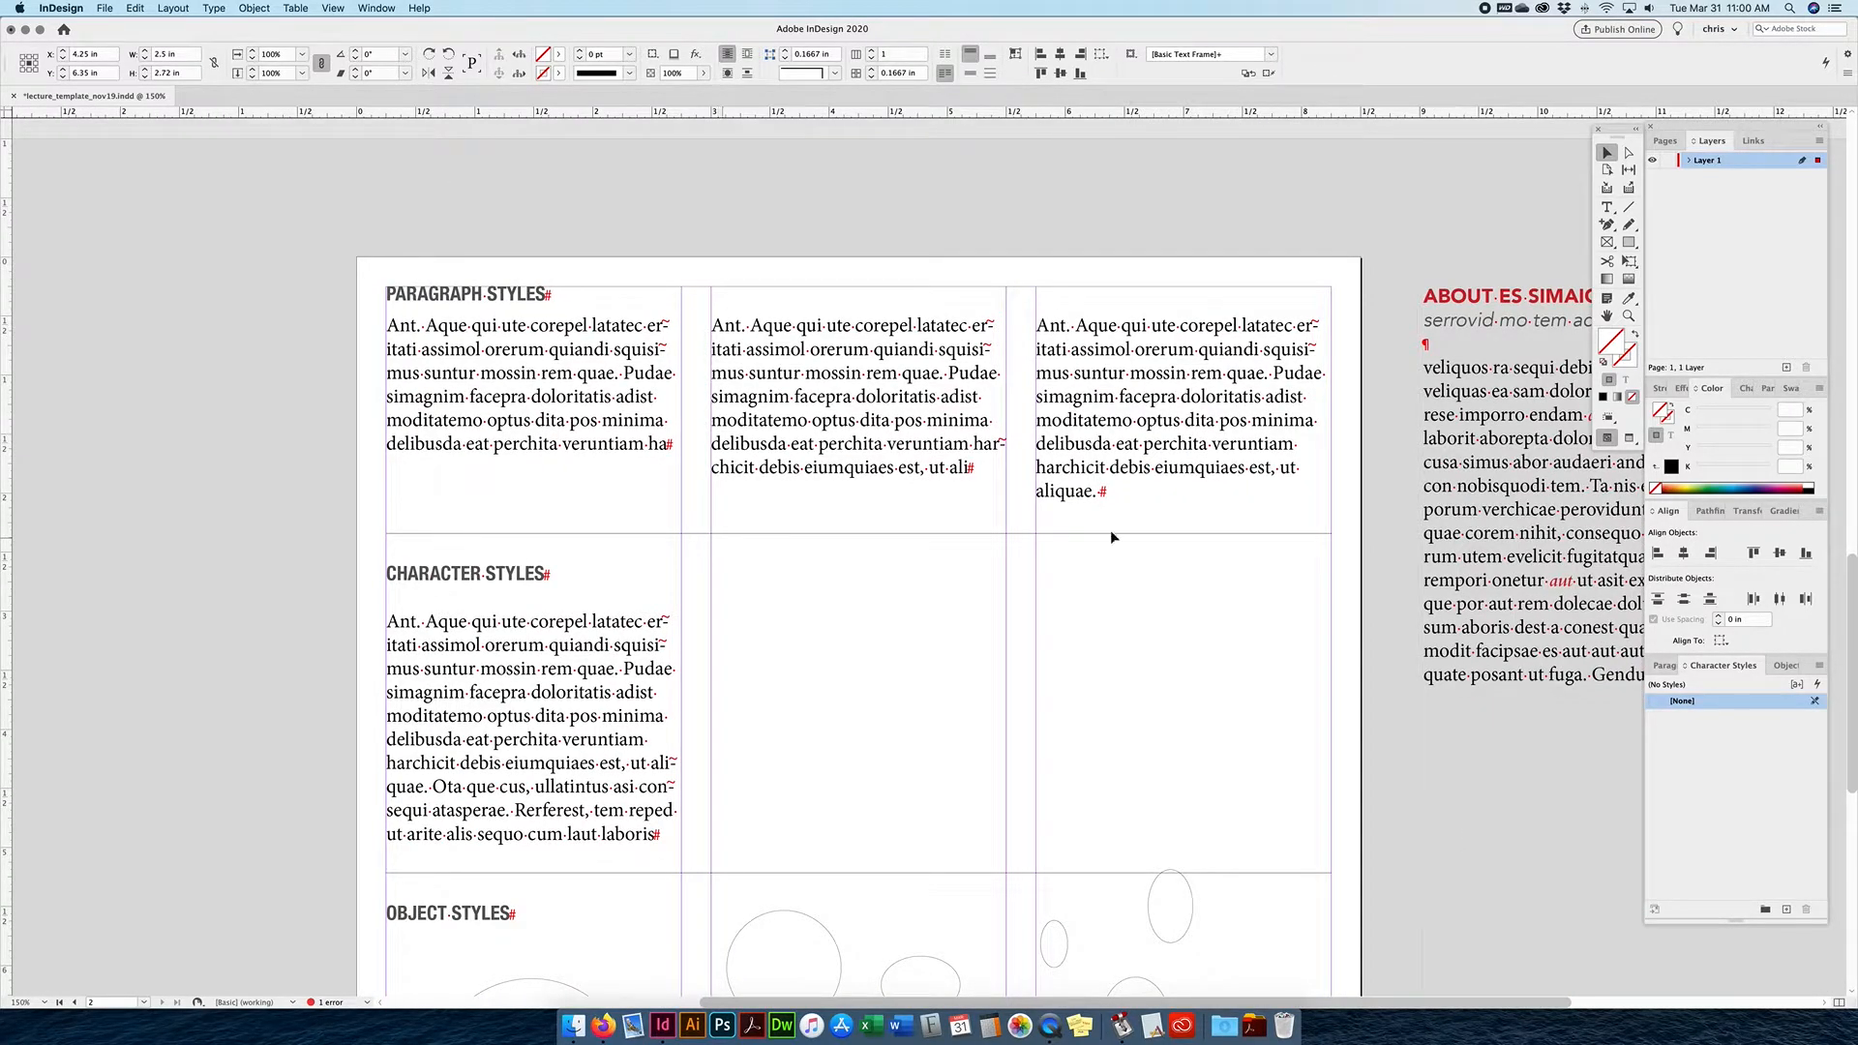
left_click(1663, 666)
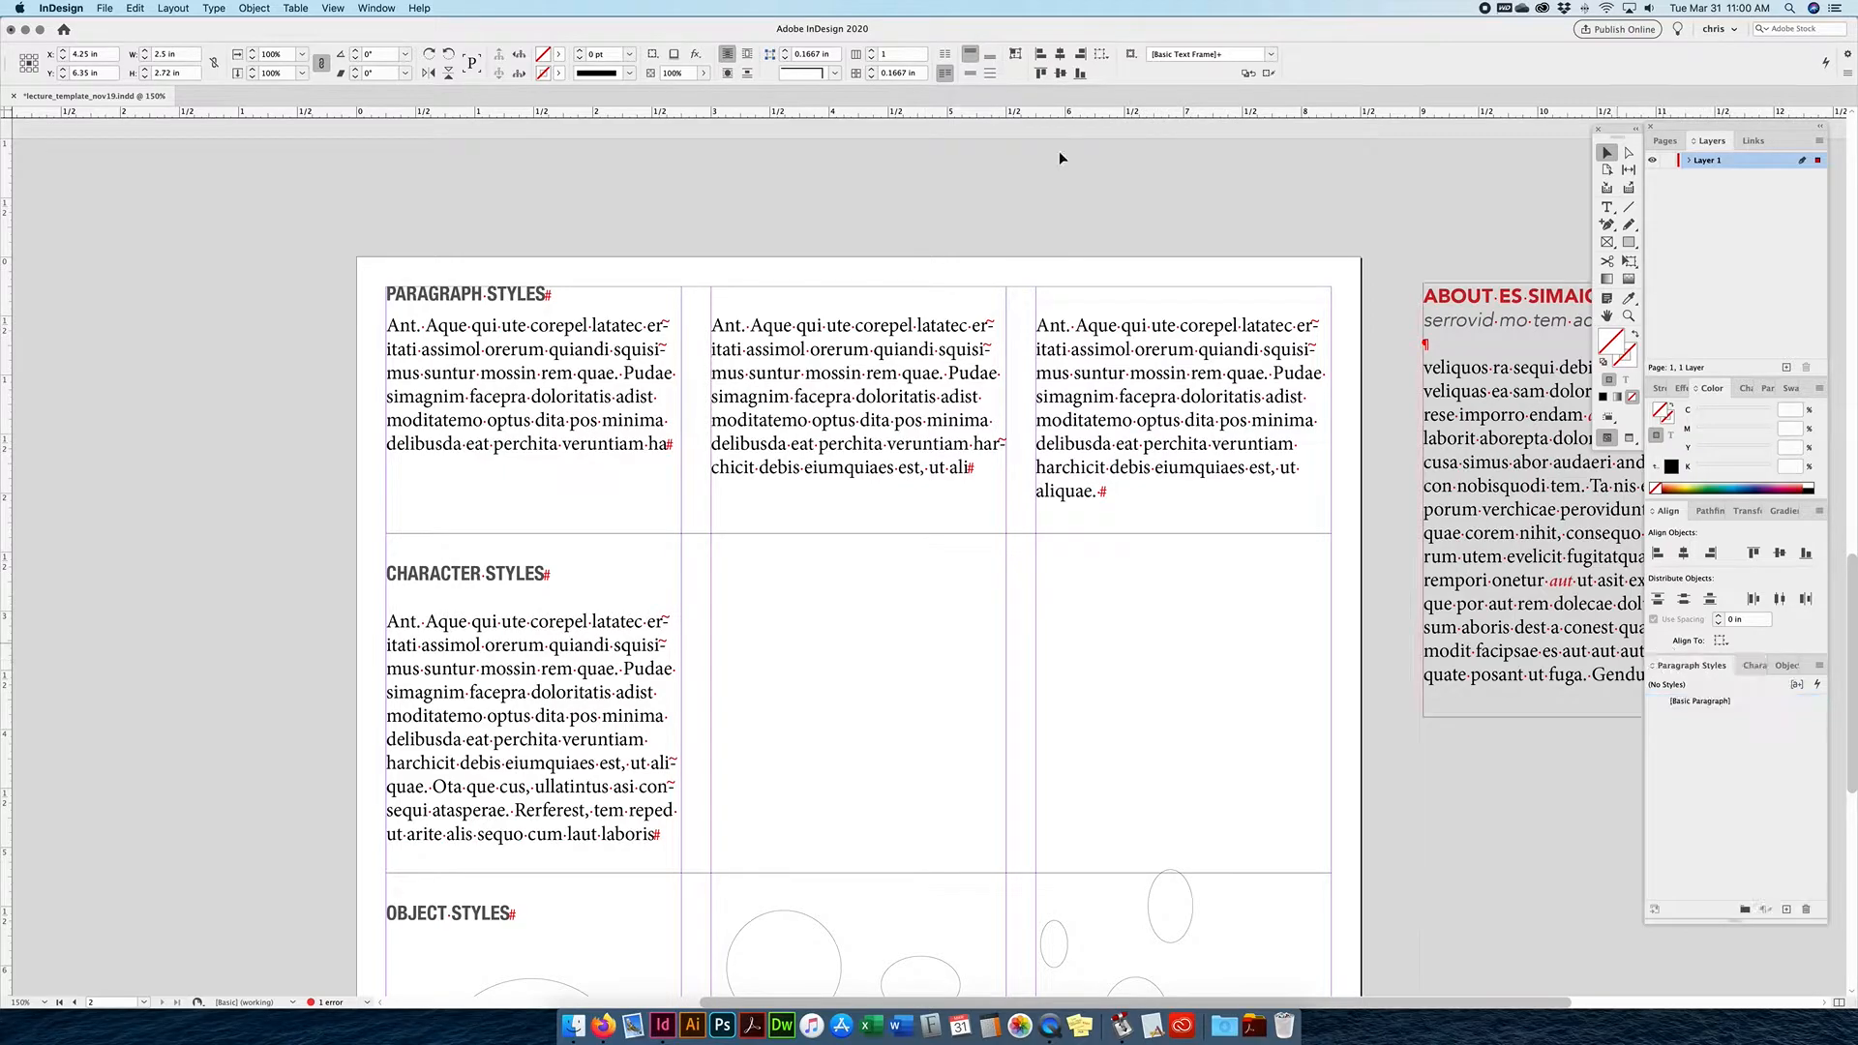
left_click(387, 8)
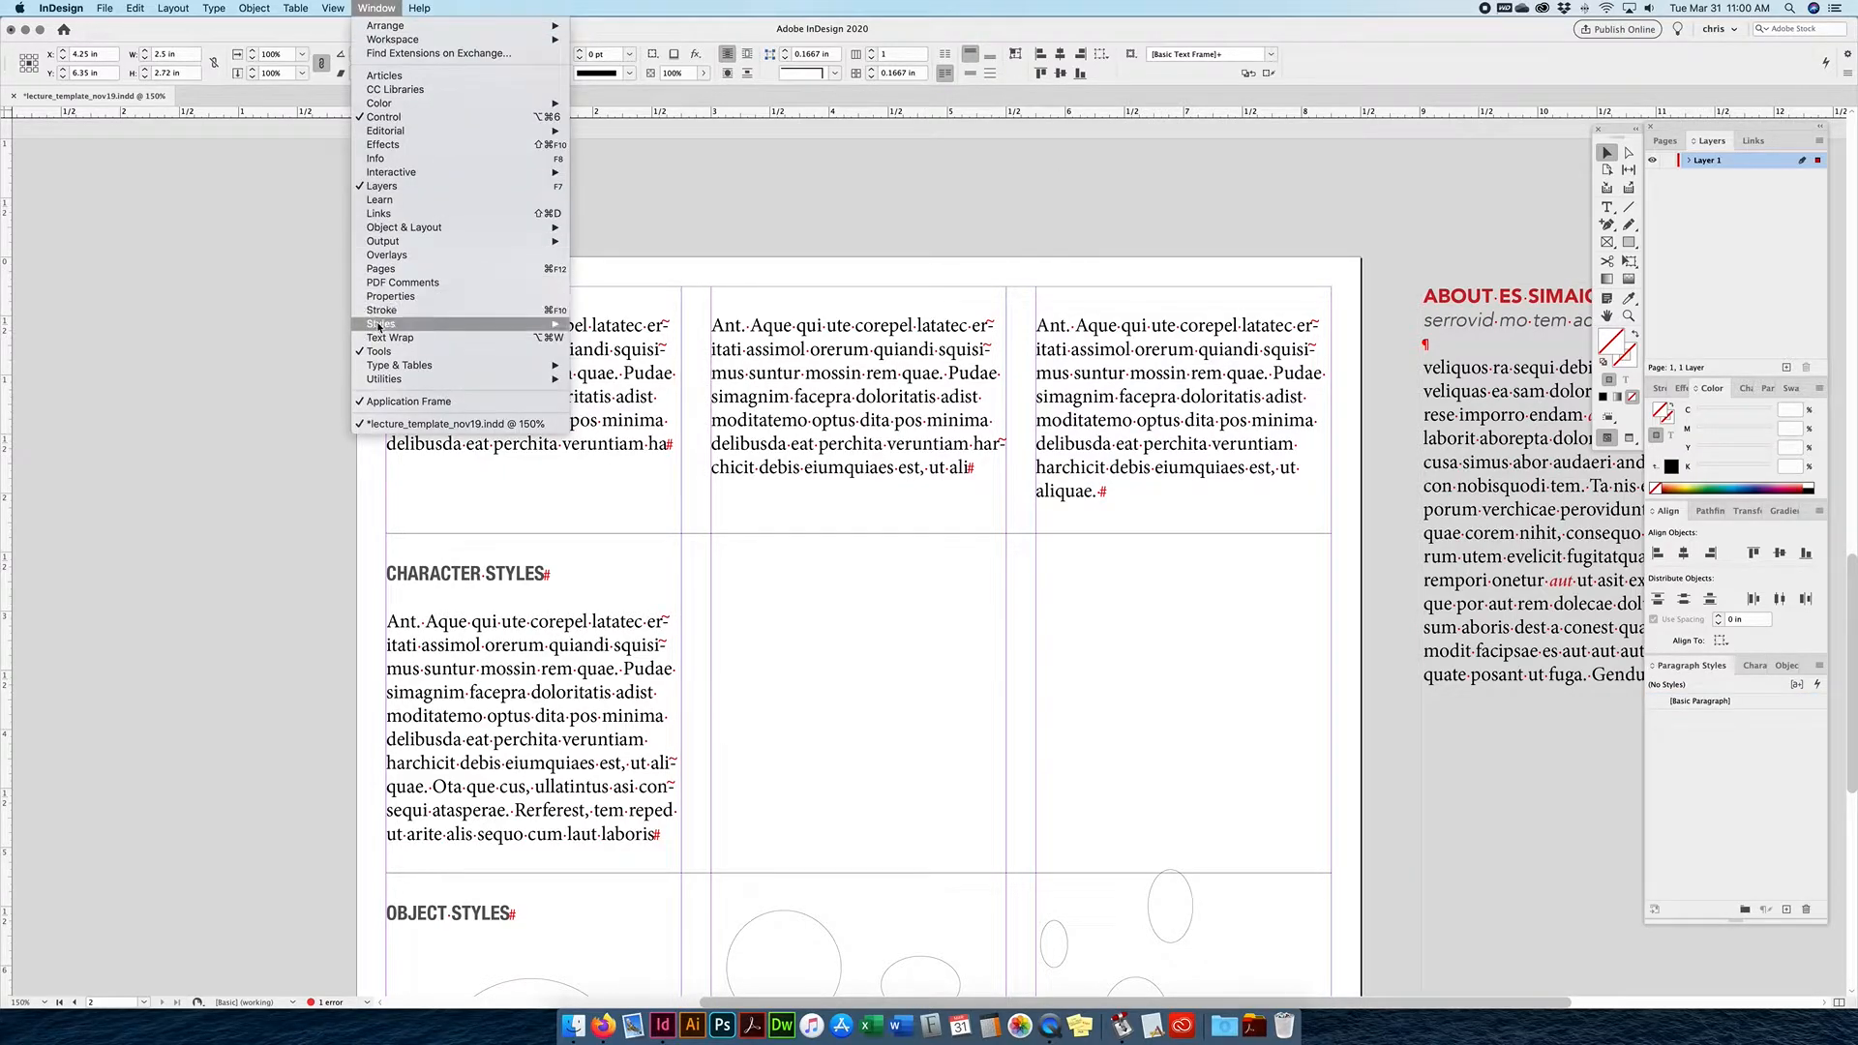
mouse_move(539, 324)
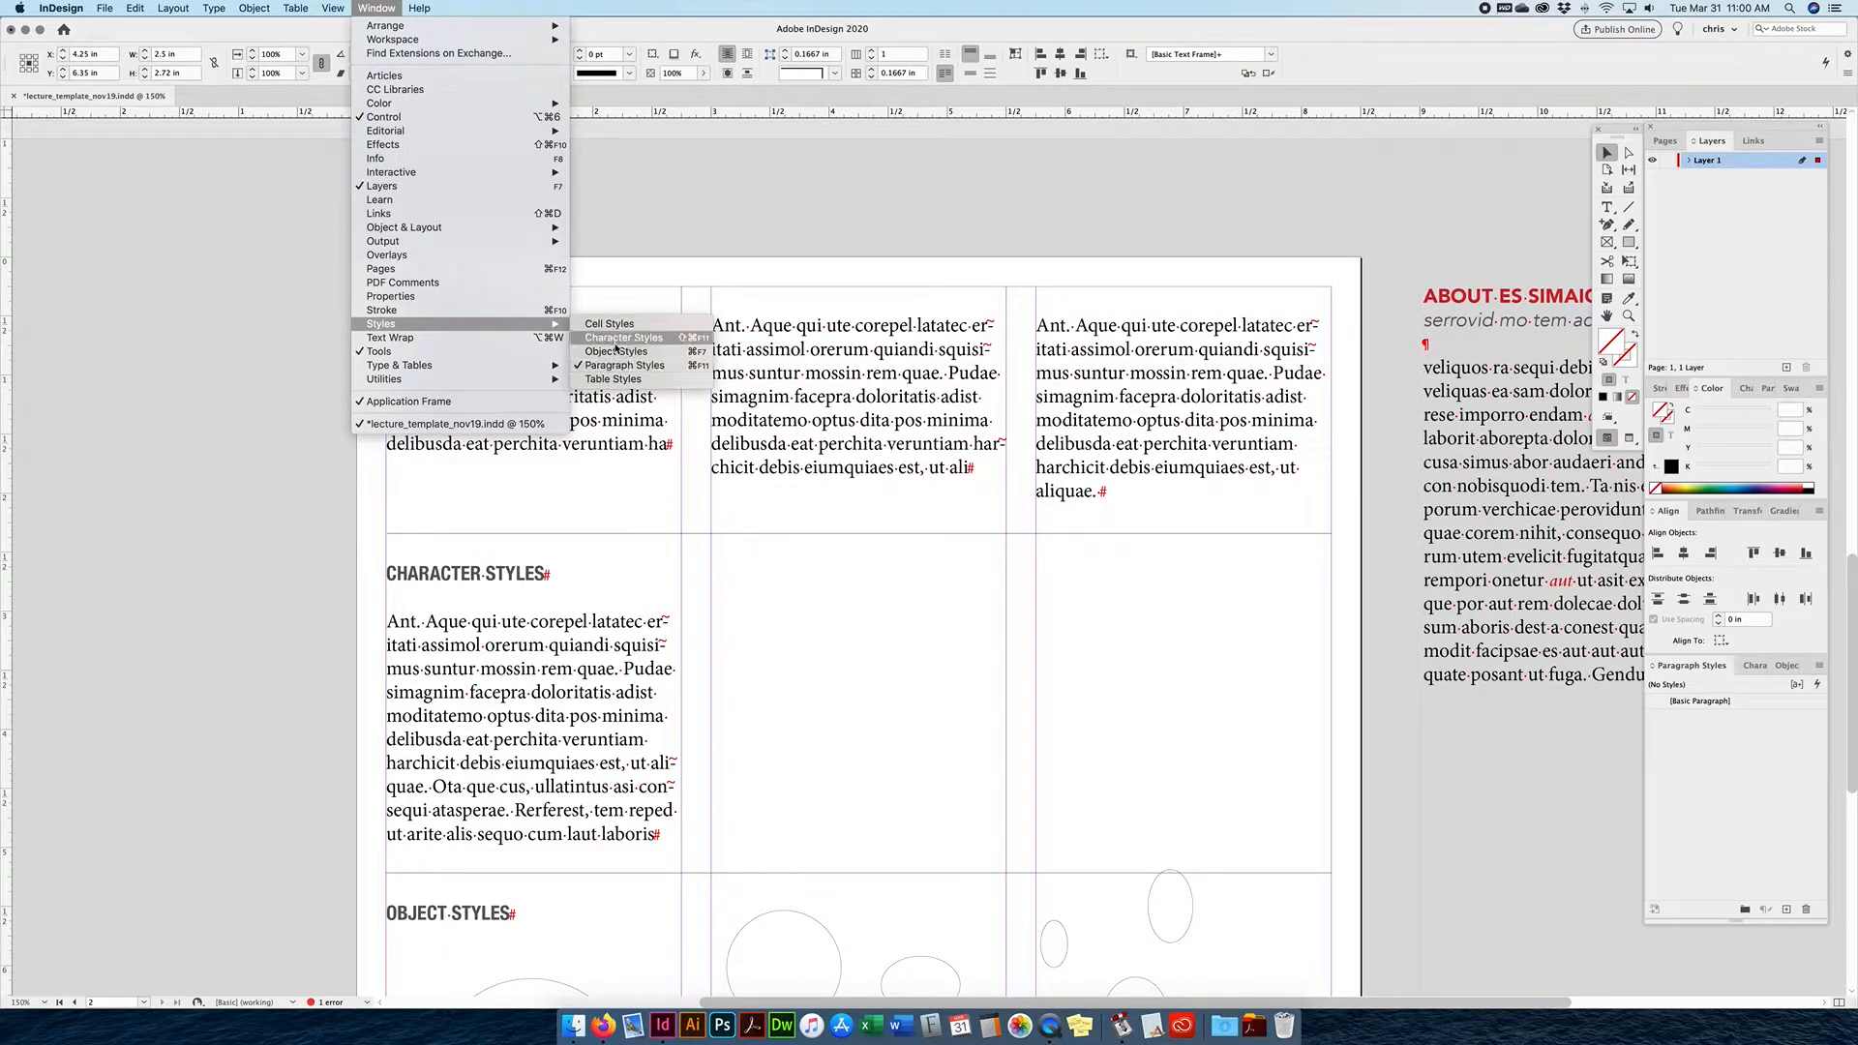
left_click(597, 366)
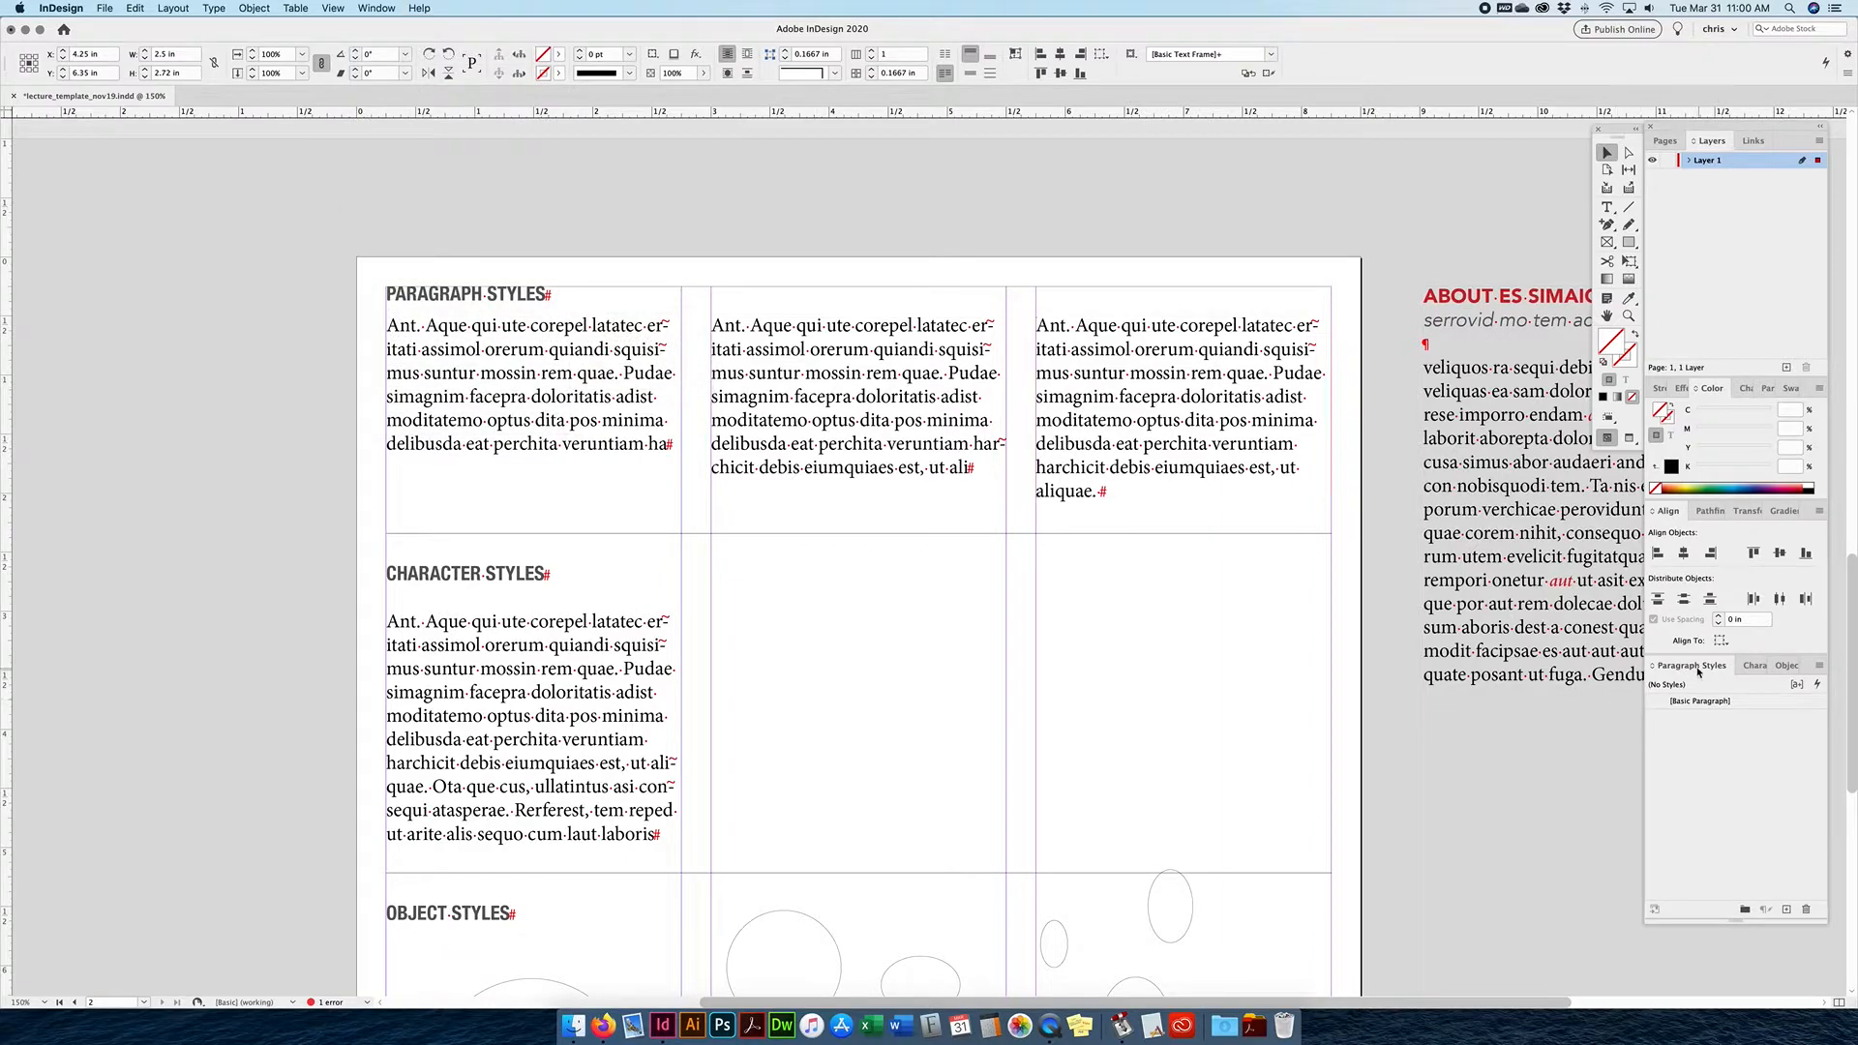
Check which paragraph style is applied to the first two PARAGRAPH STYLES text blocks and the LINKED text on the pasteboard.
double_click(554, 401)
key("super+a")
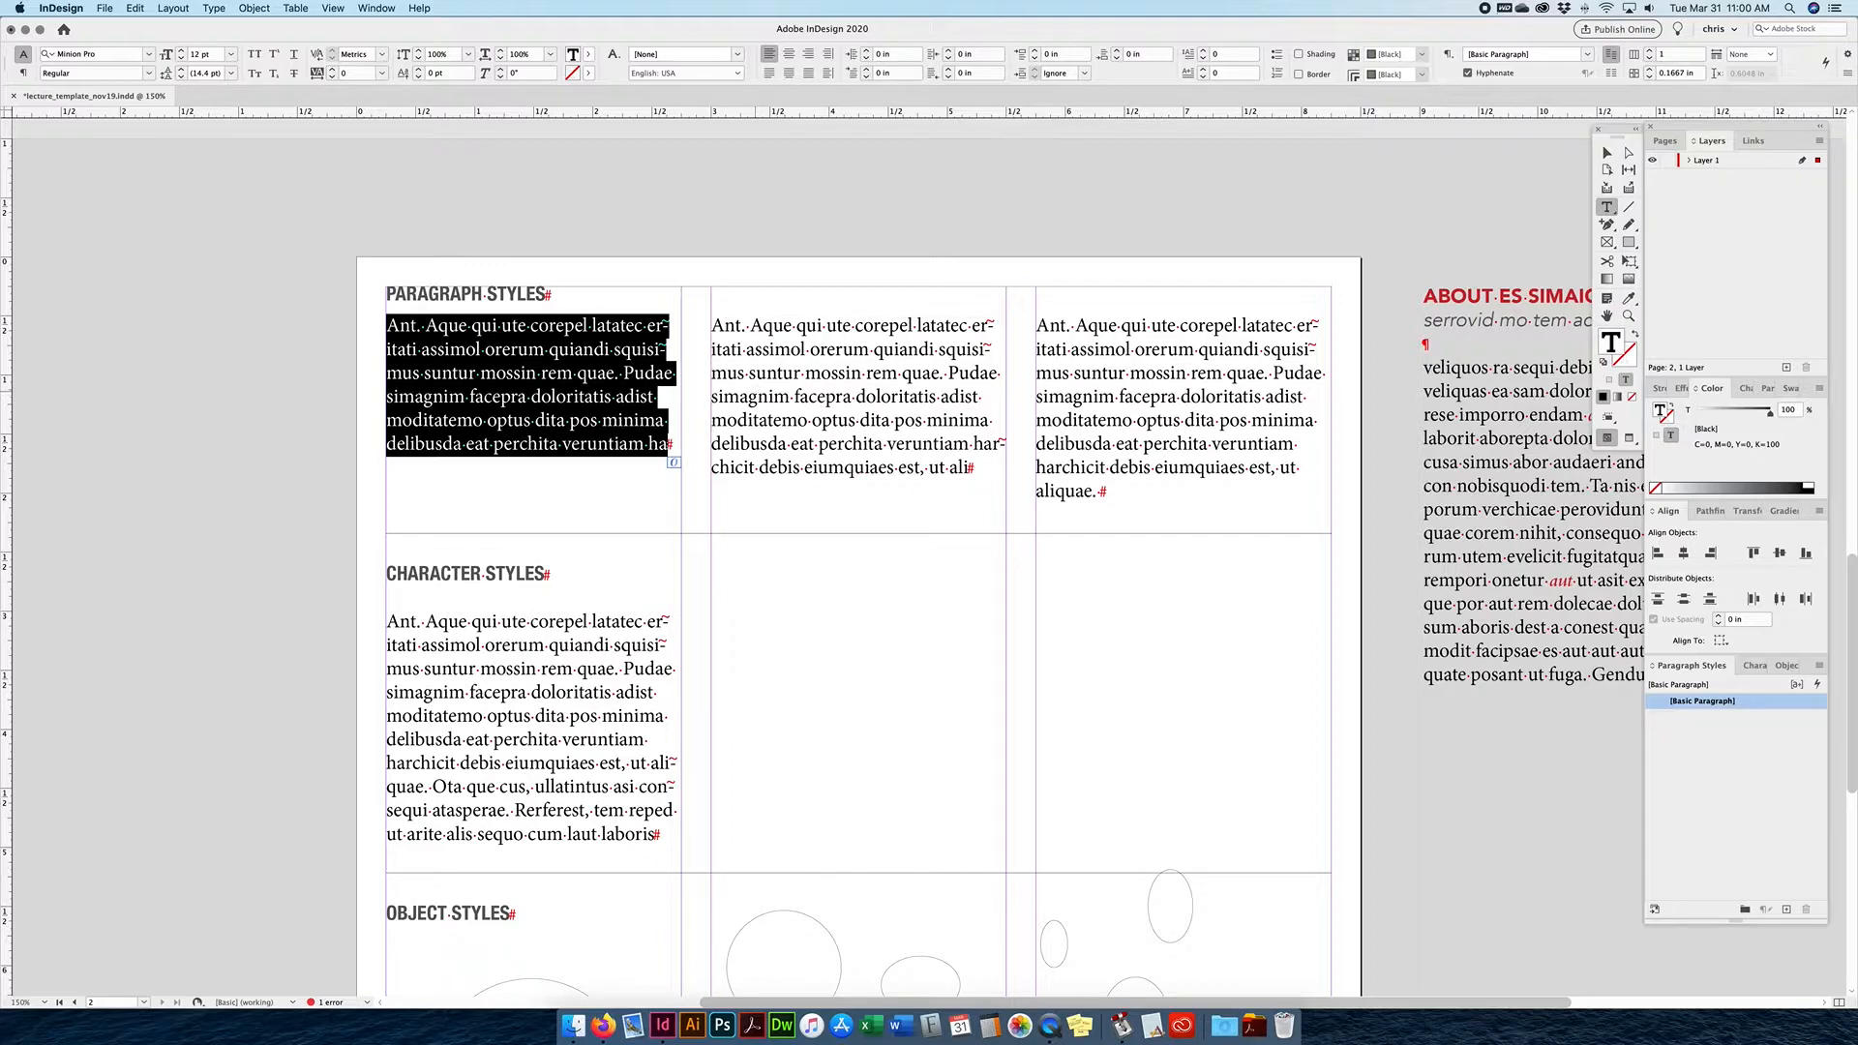
left_click(840, 394)
key("super+a")
scroll(840, 397, "up", 10)
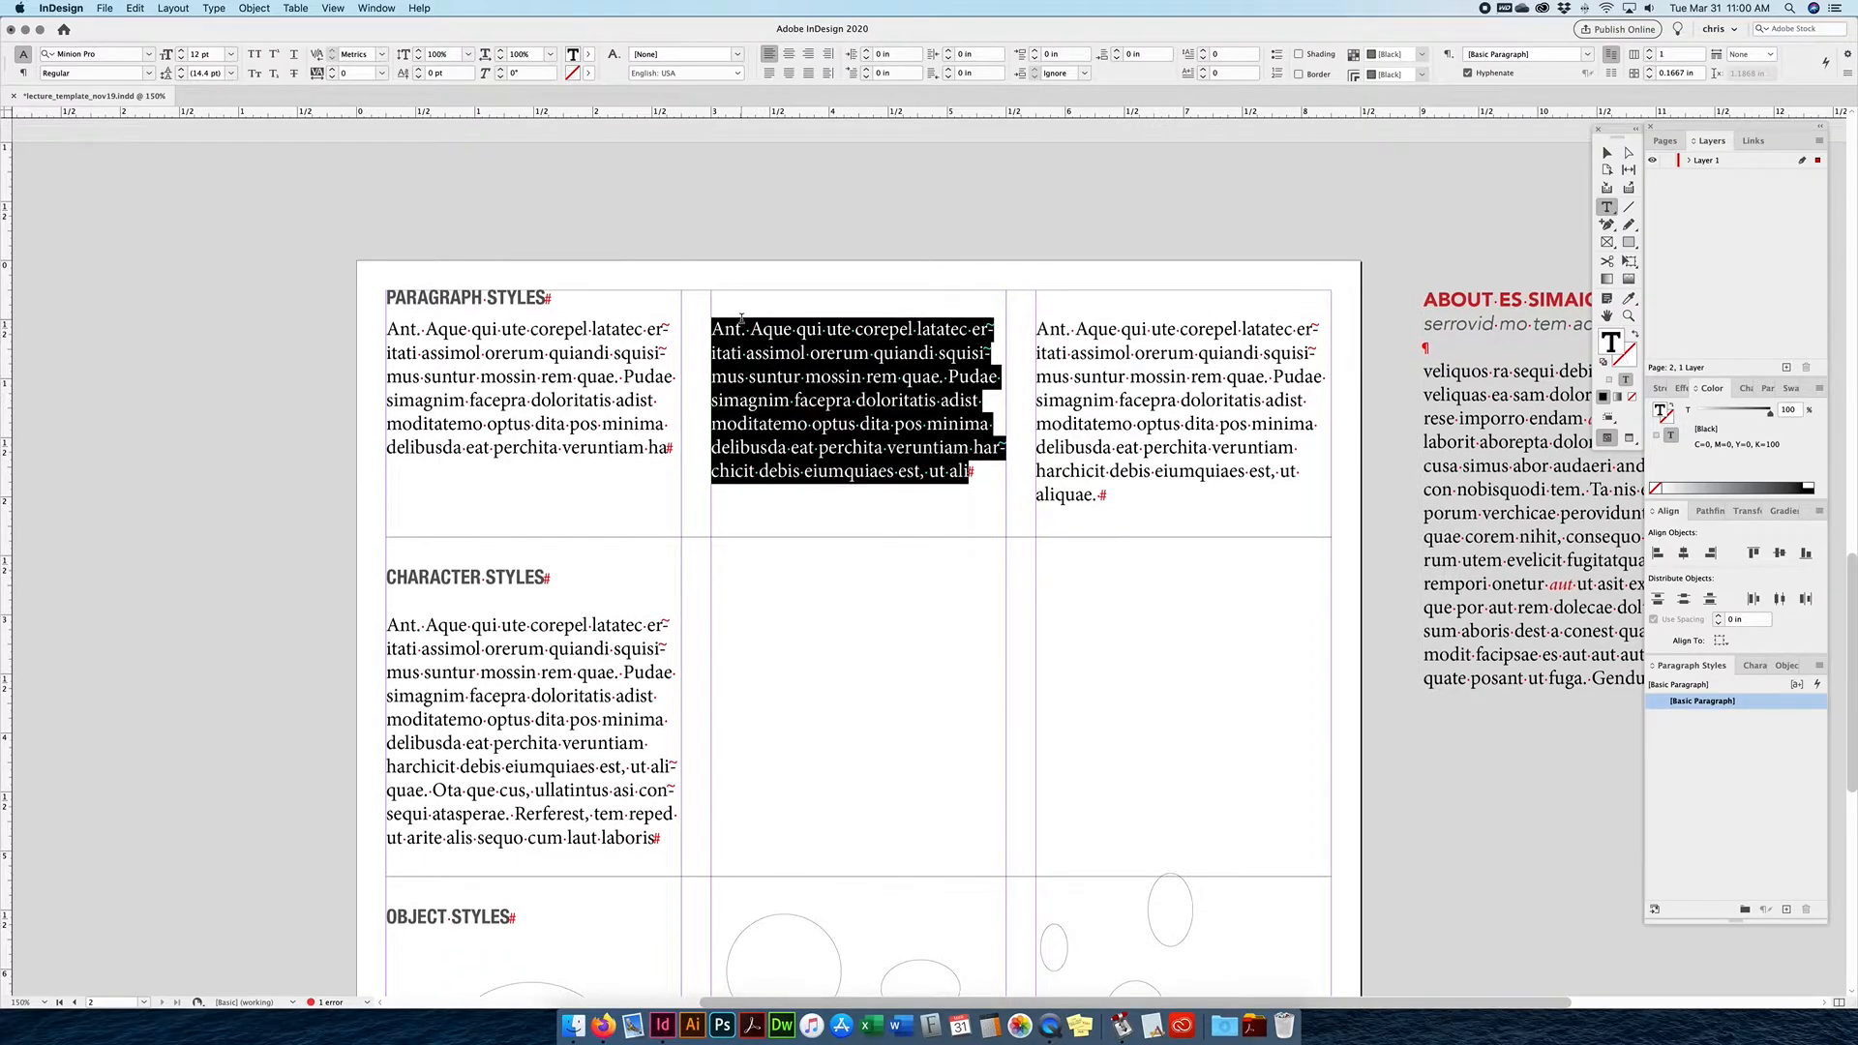
left_click(1481, 283)
key("super+a")
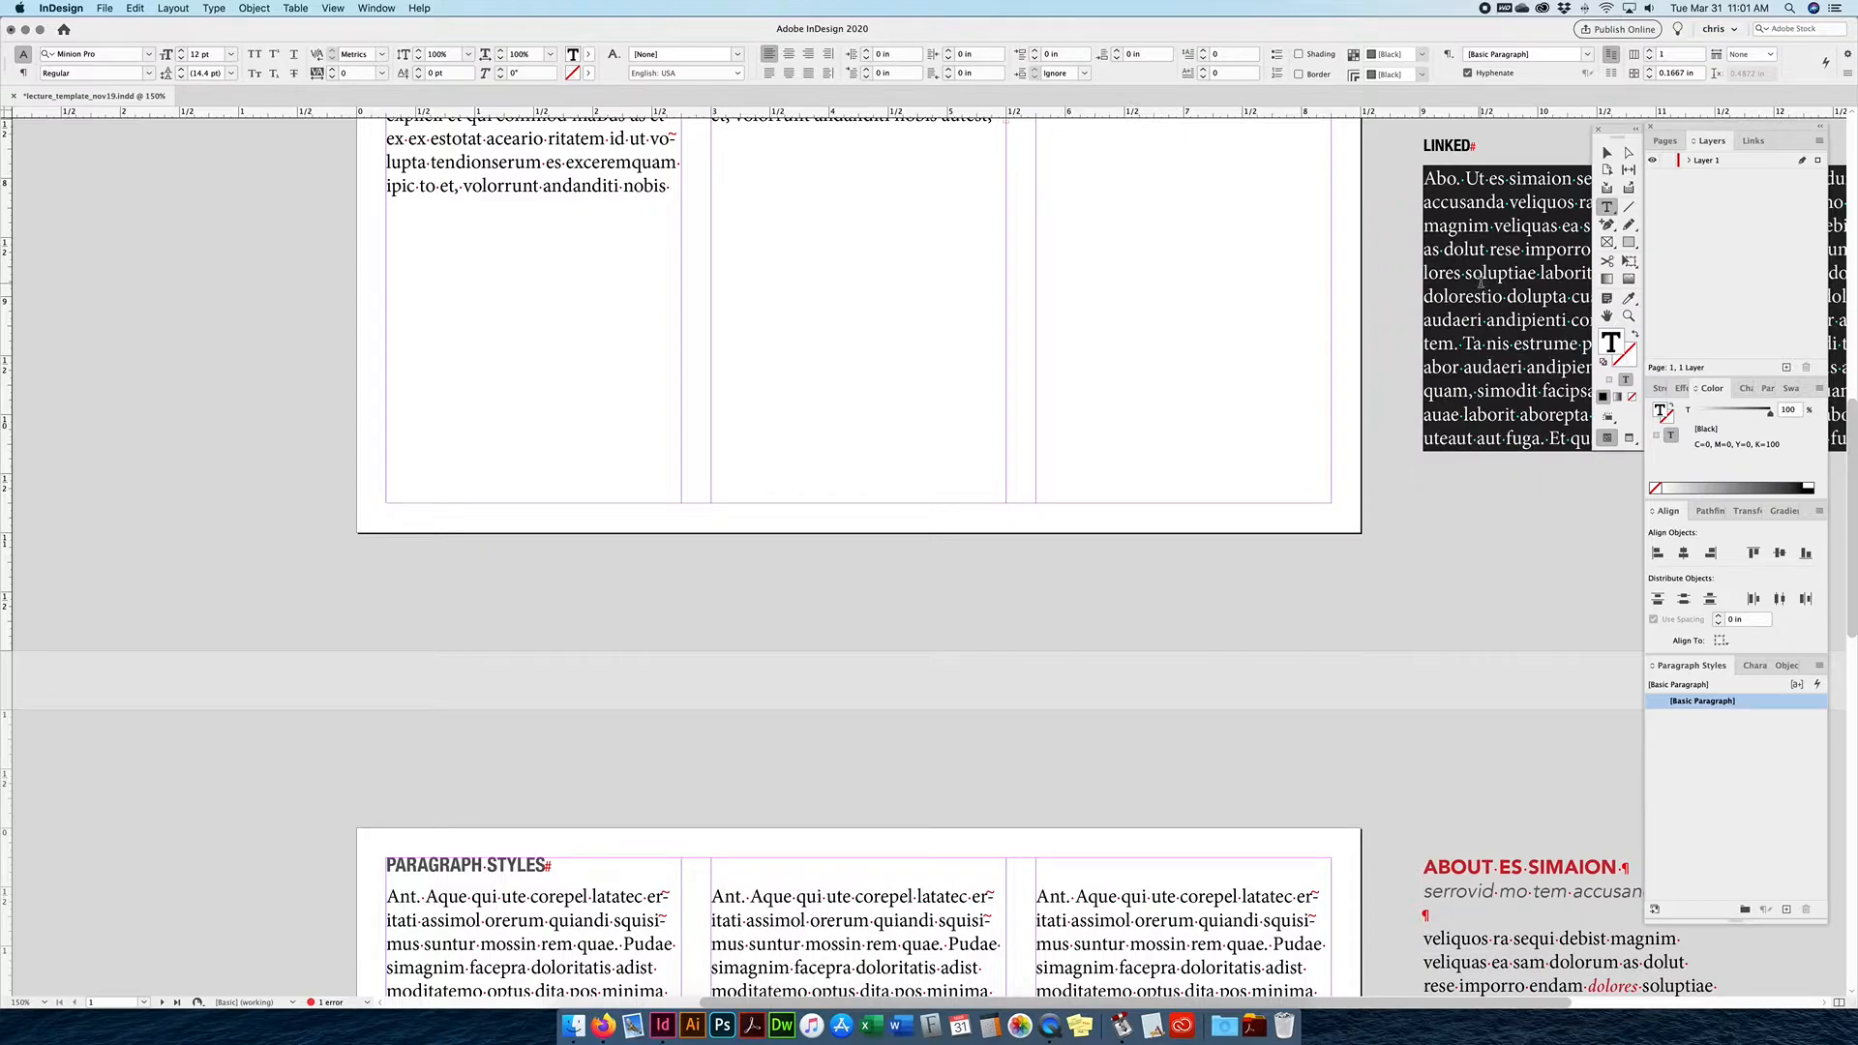
left_click(1606, 153)
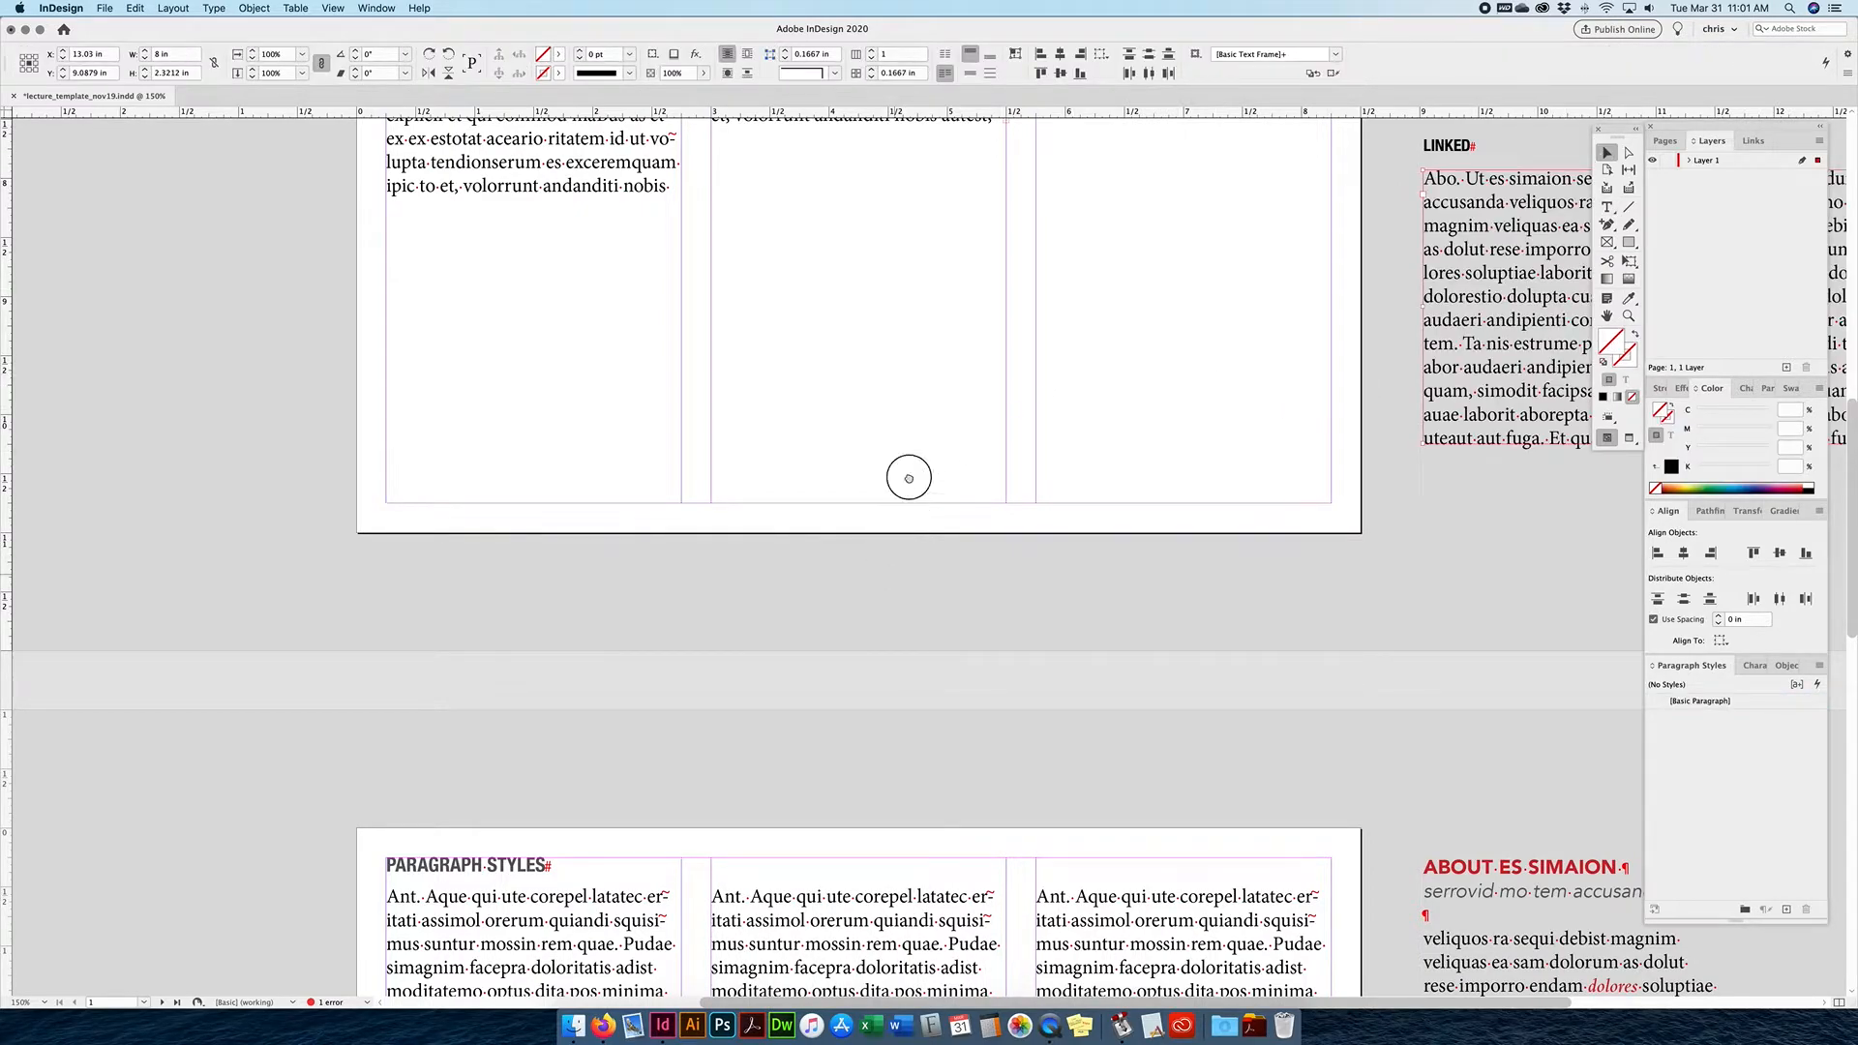
scroll(891, 510, "down", 6)
scroll(915, 451, "down", 5)
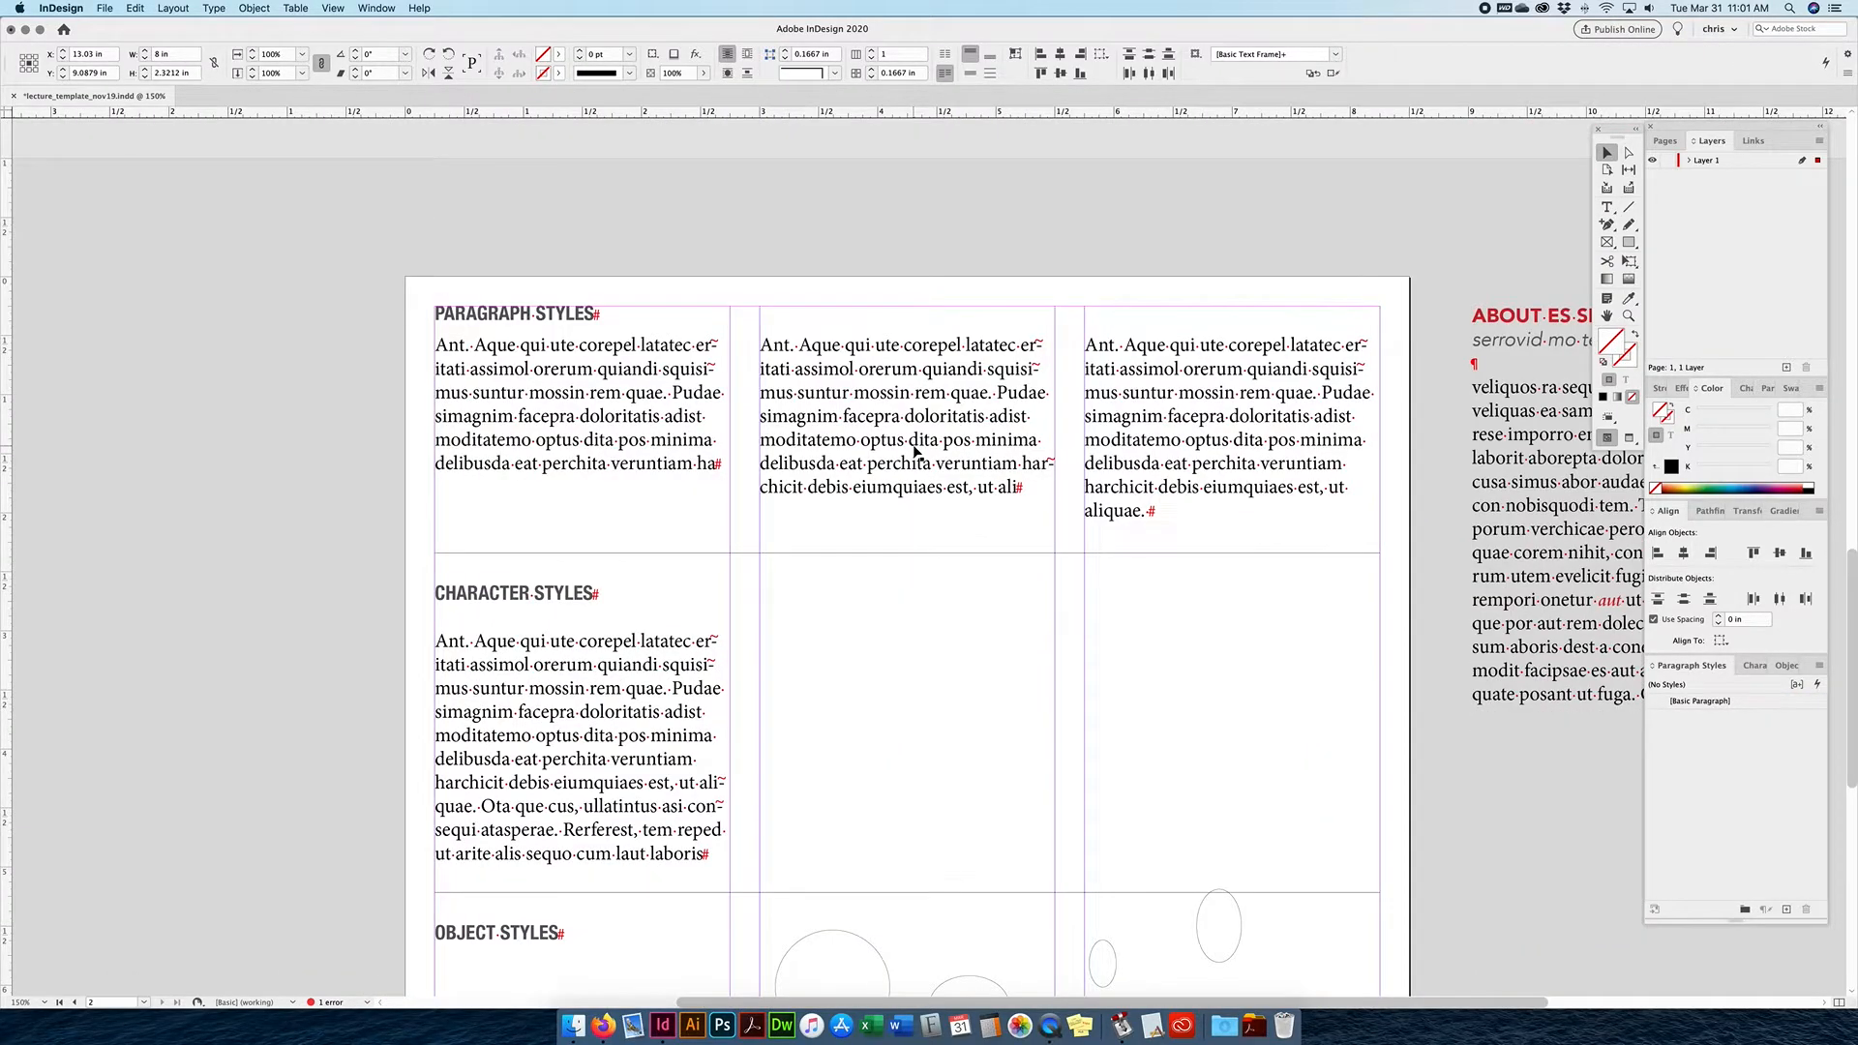
Examine the character formatting settings of the first PARAGRAPH STYLES text block.
left_click(637, 387)
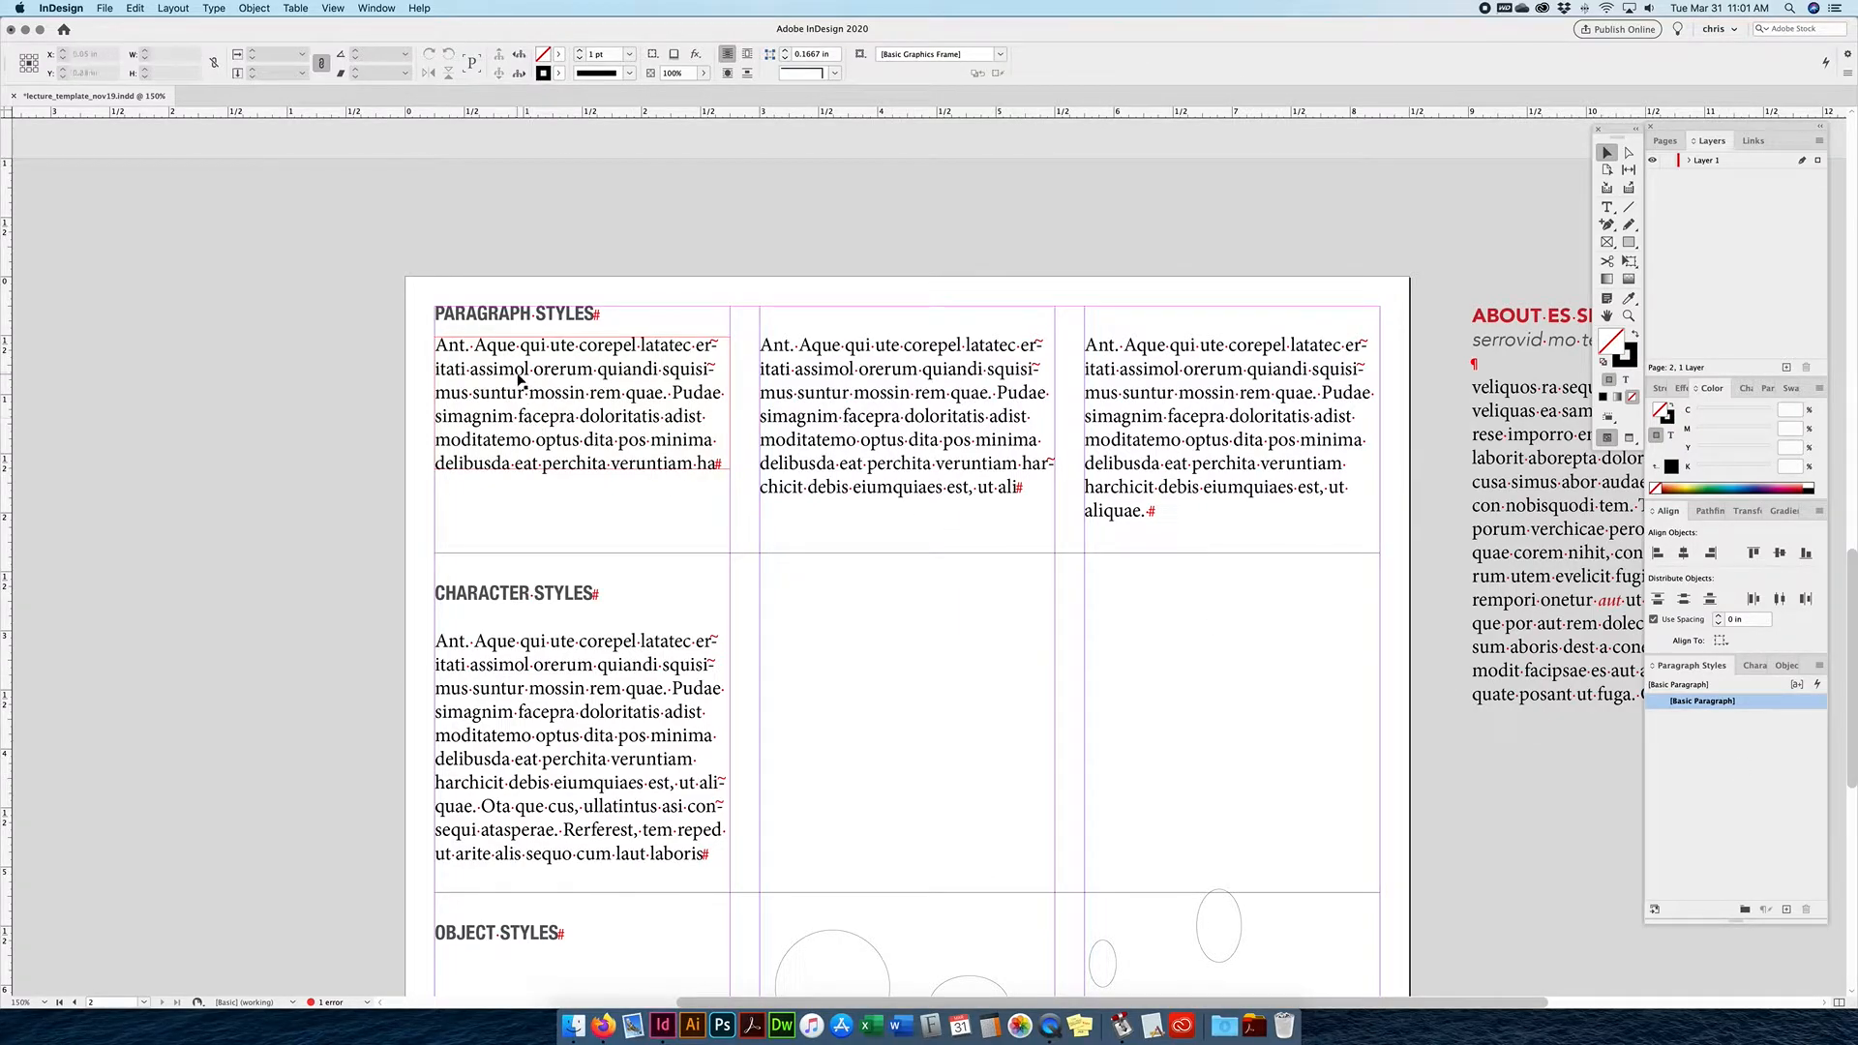
double_click(467, 356)
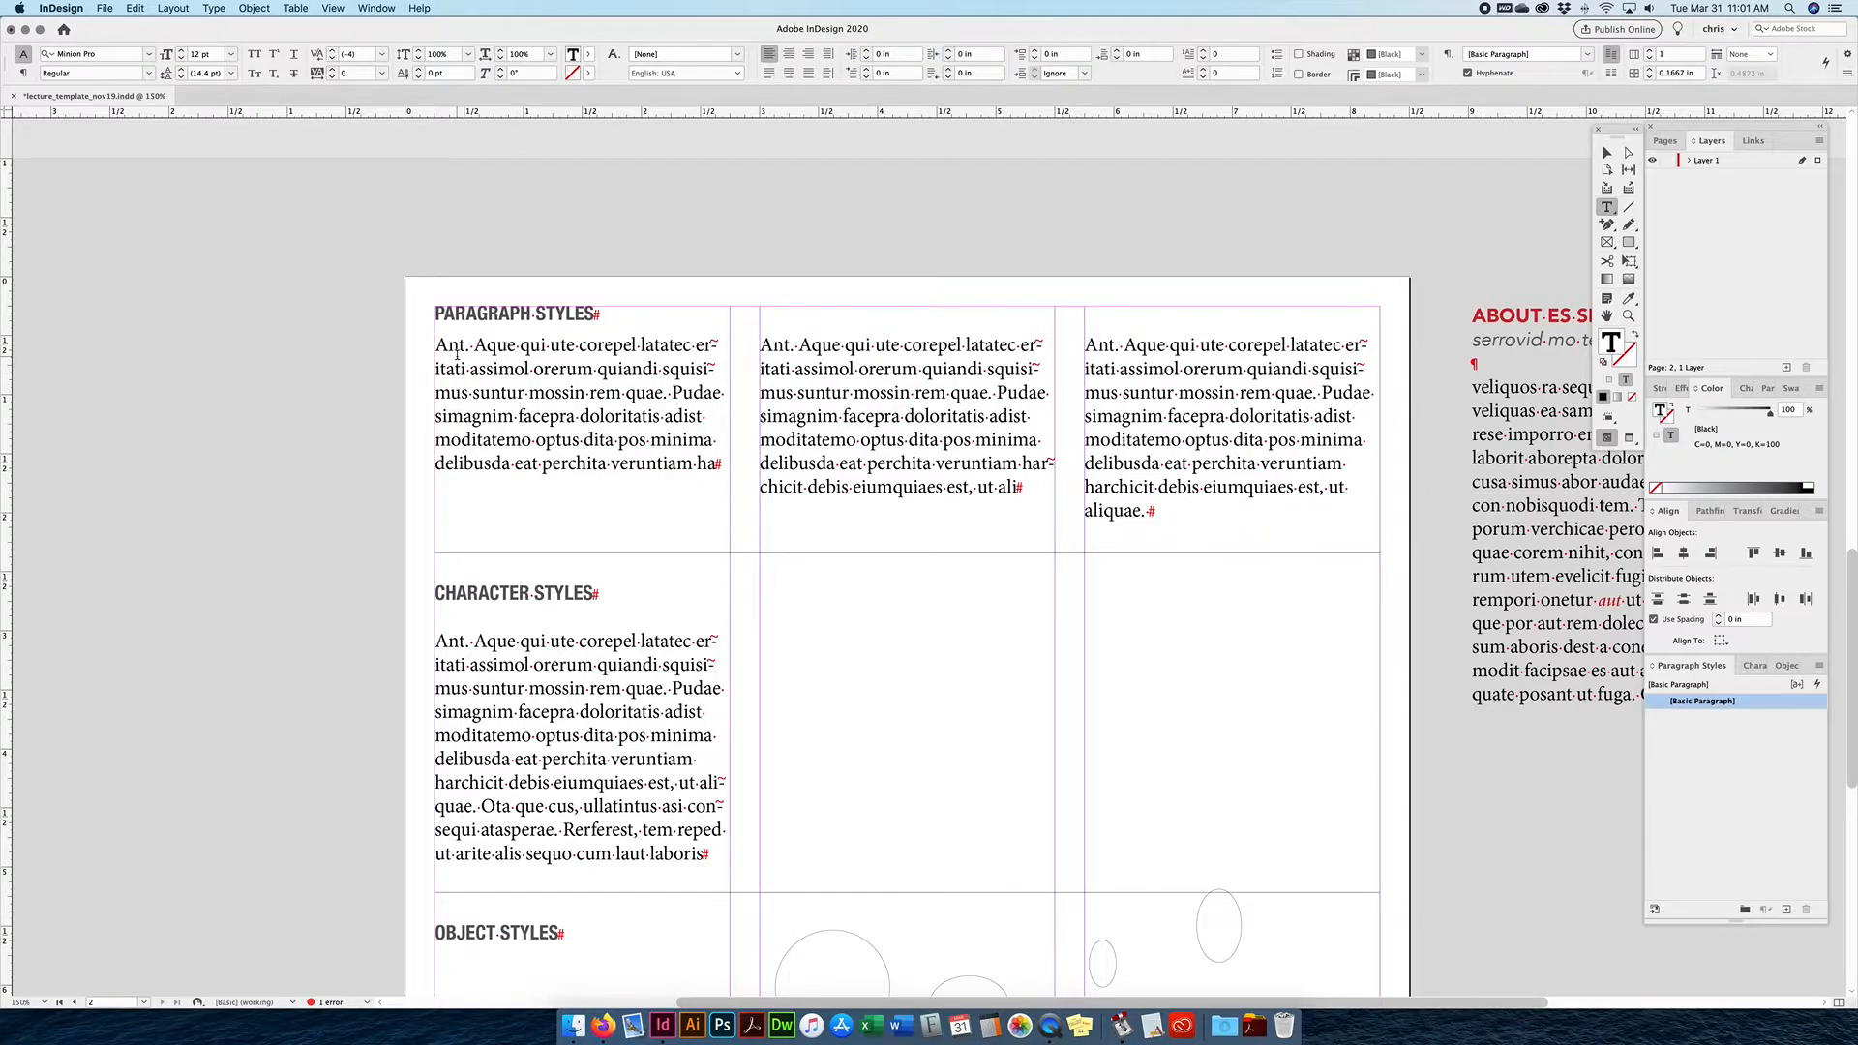
left_click_drag(448, 346, 689, 447)
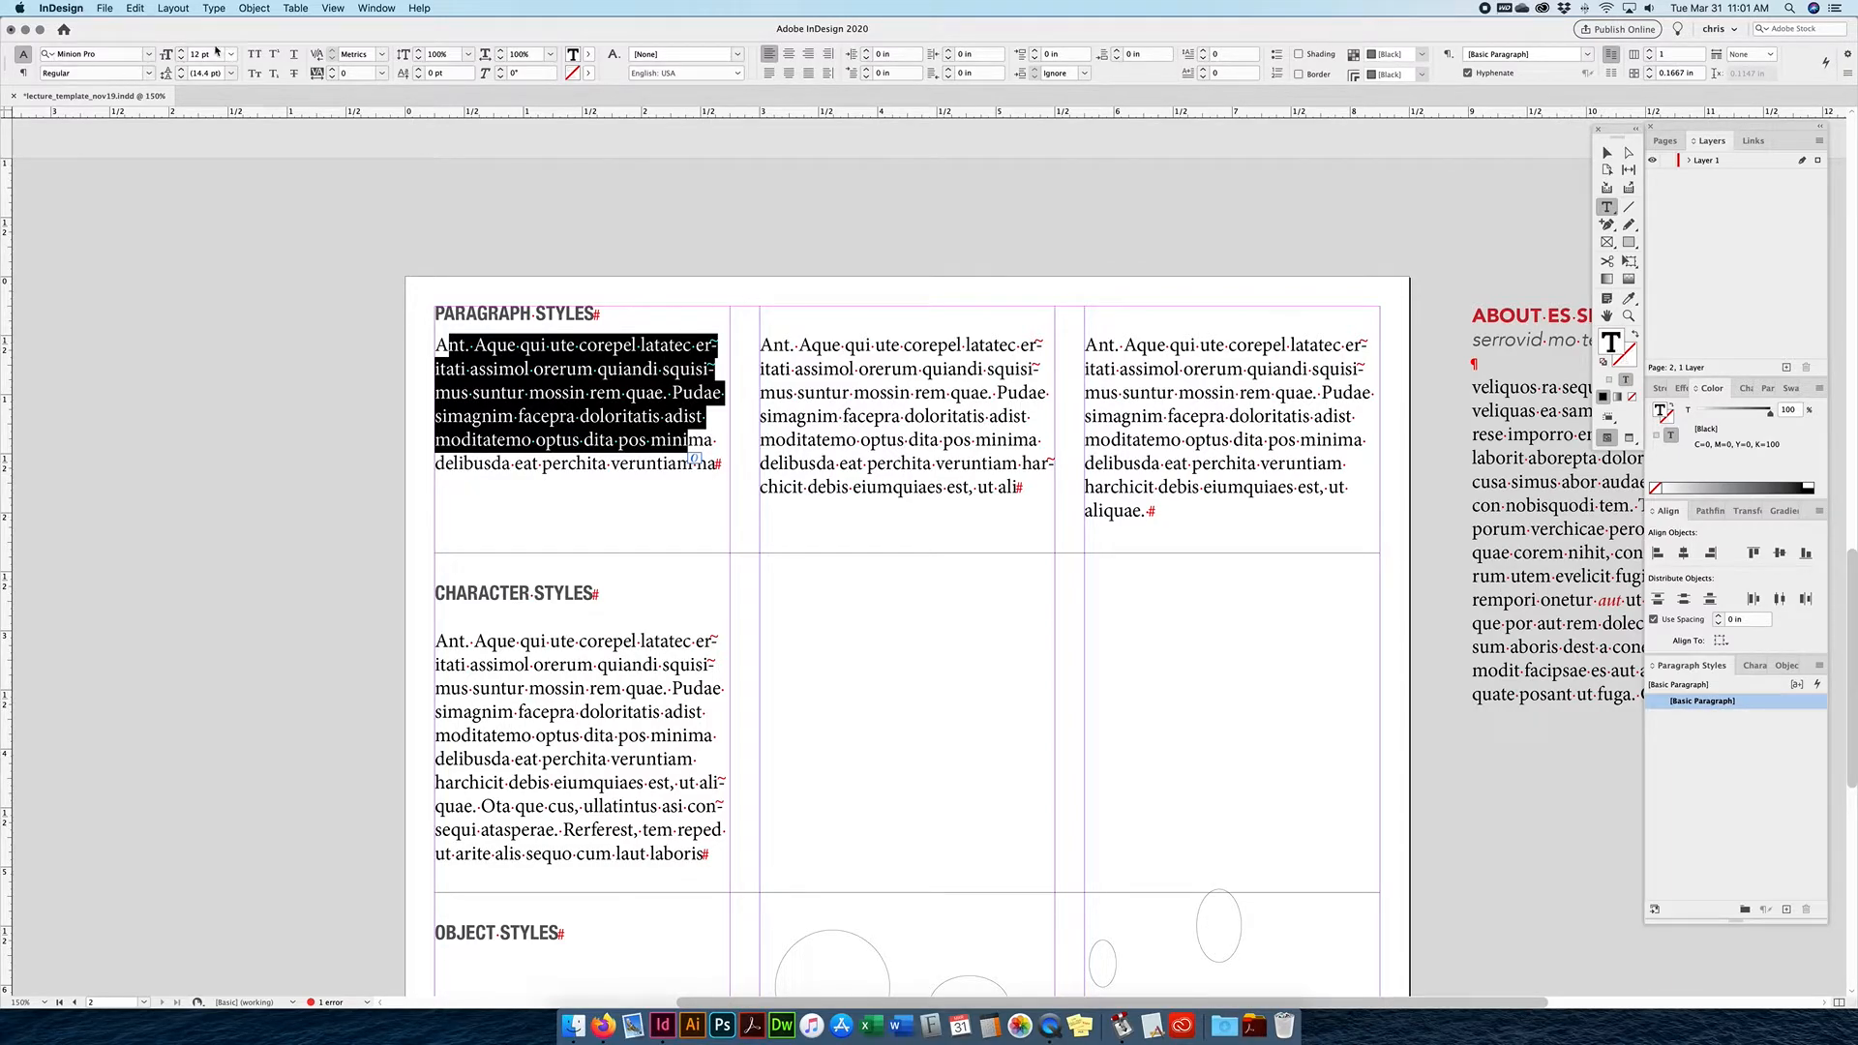
left_click(385, 55)
left_click(385, 55)
left_click(385, 55)
left_click(385, 56)
Create a paragraph style named body from the whole first text block under PARAGRAPH STYLES and apply it there.
left_click(621, 415)
left_click_drag(436, 346, 726, 467)
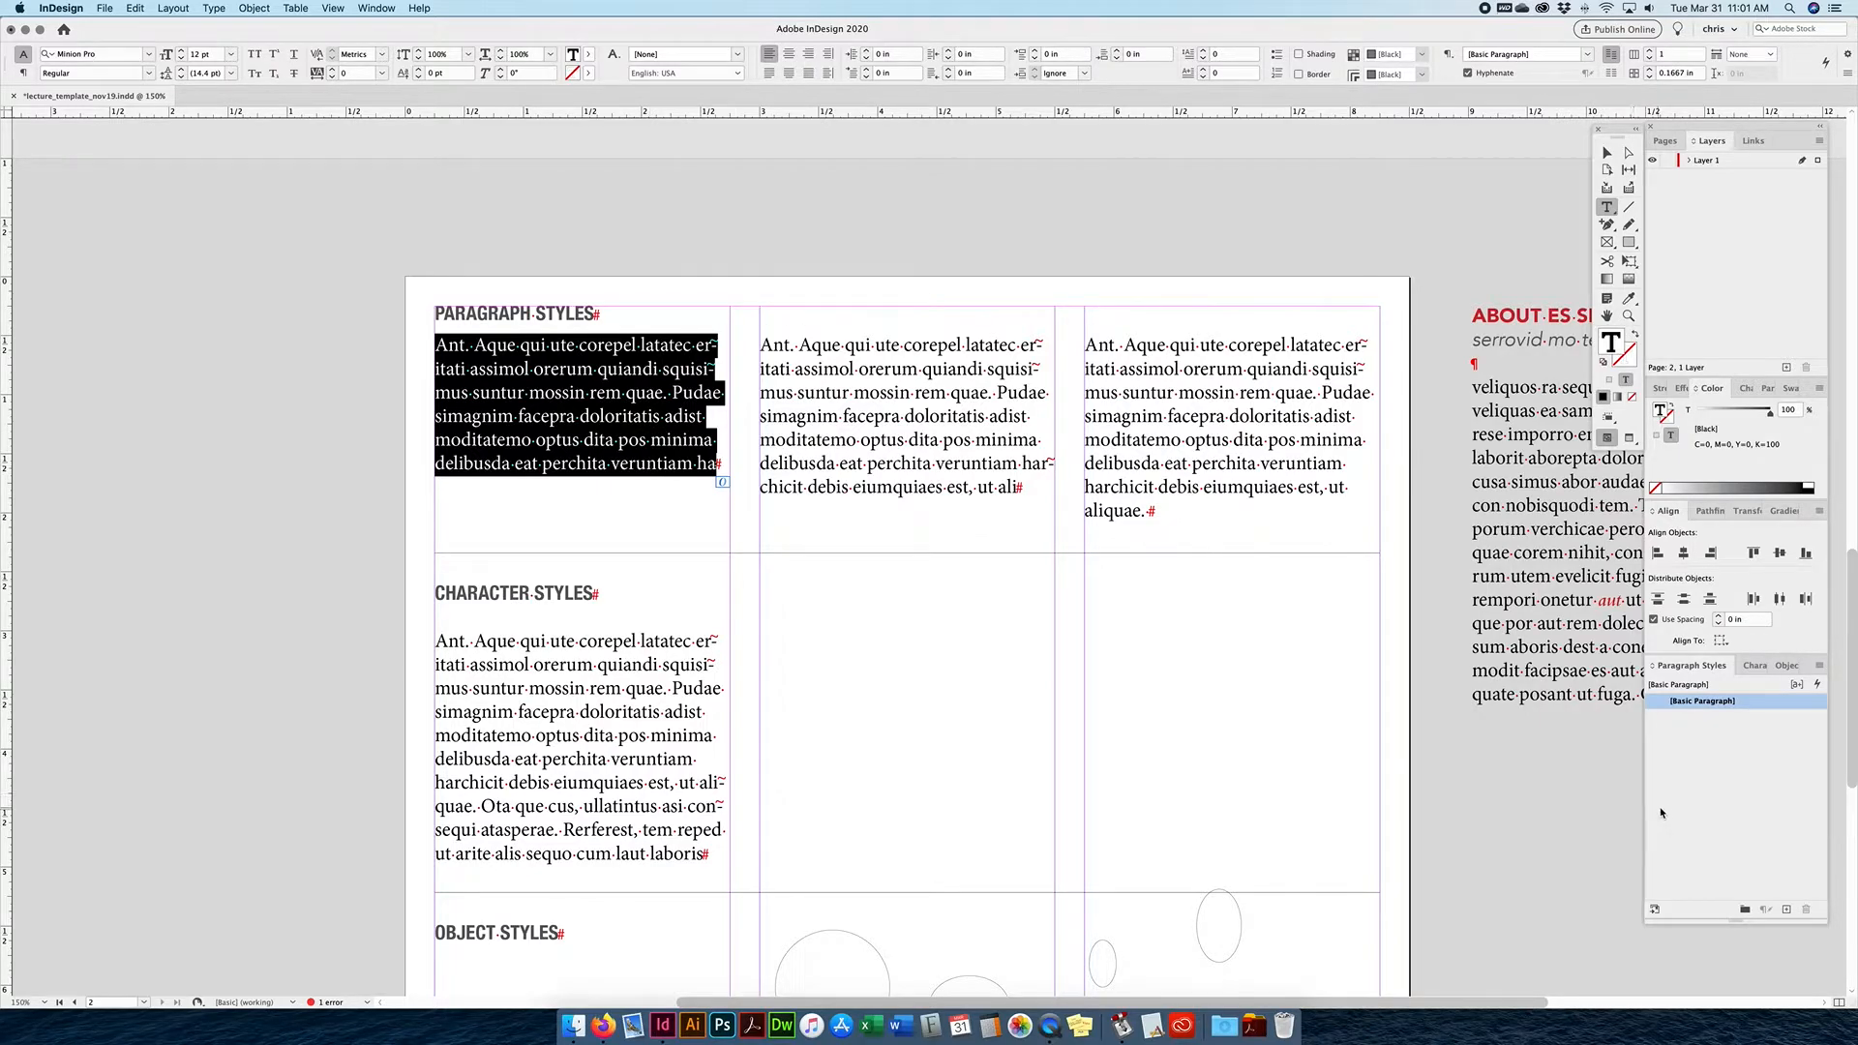
left_click(1789, 911)
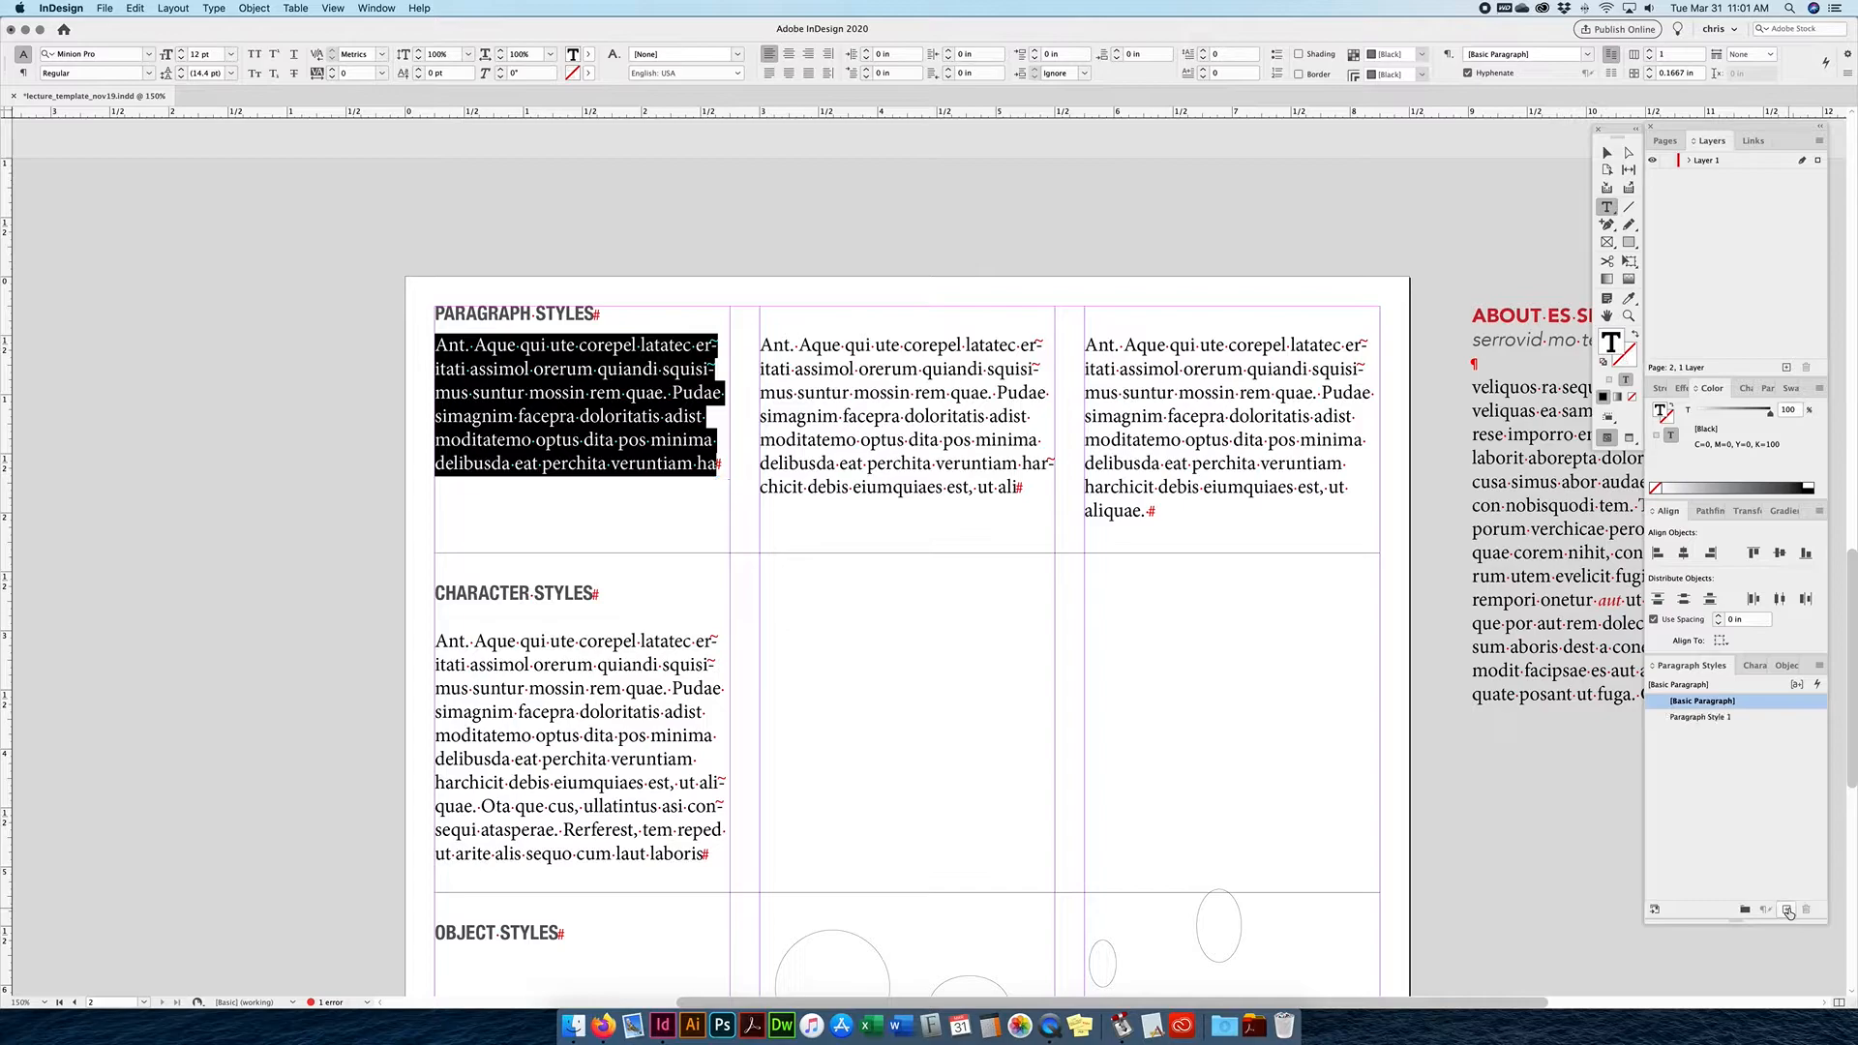
double_click(1703, 717)
type("body")
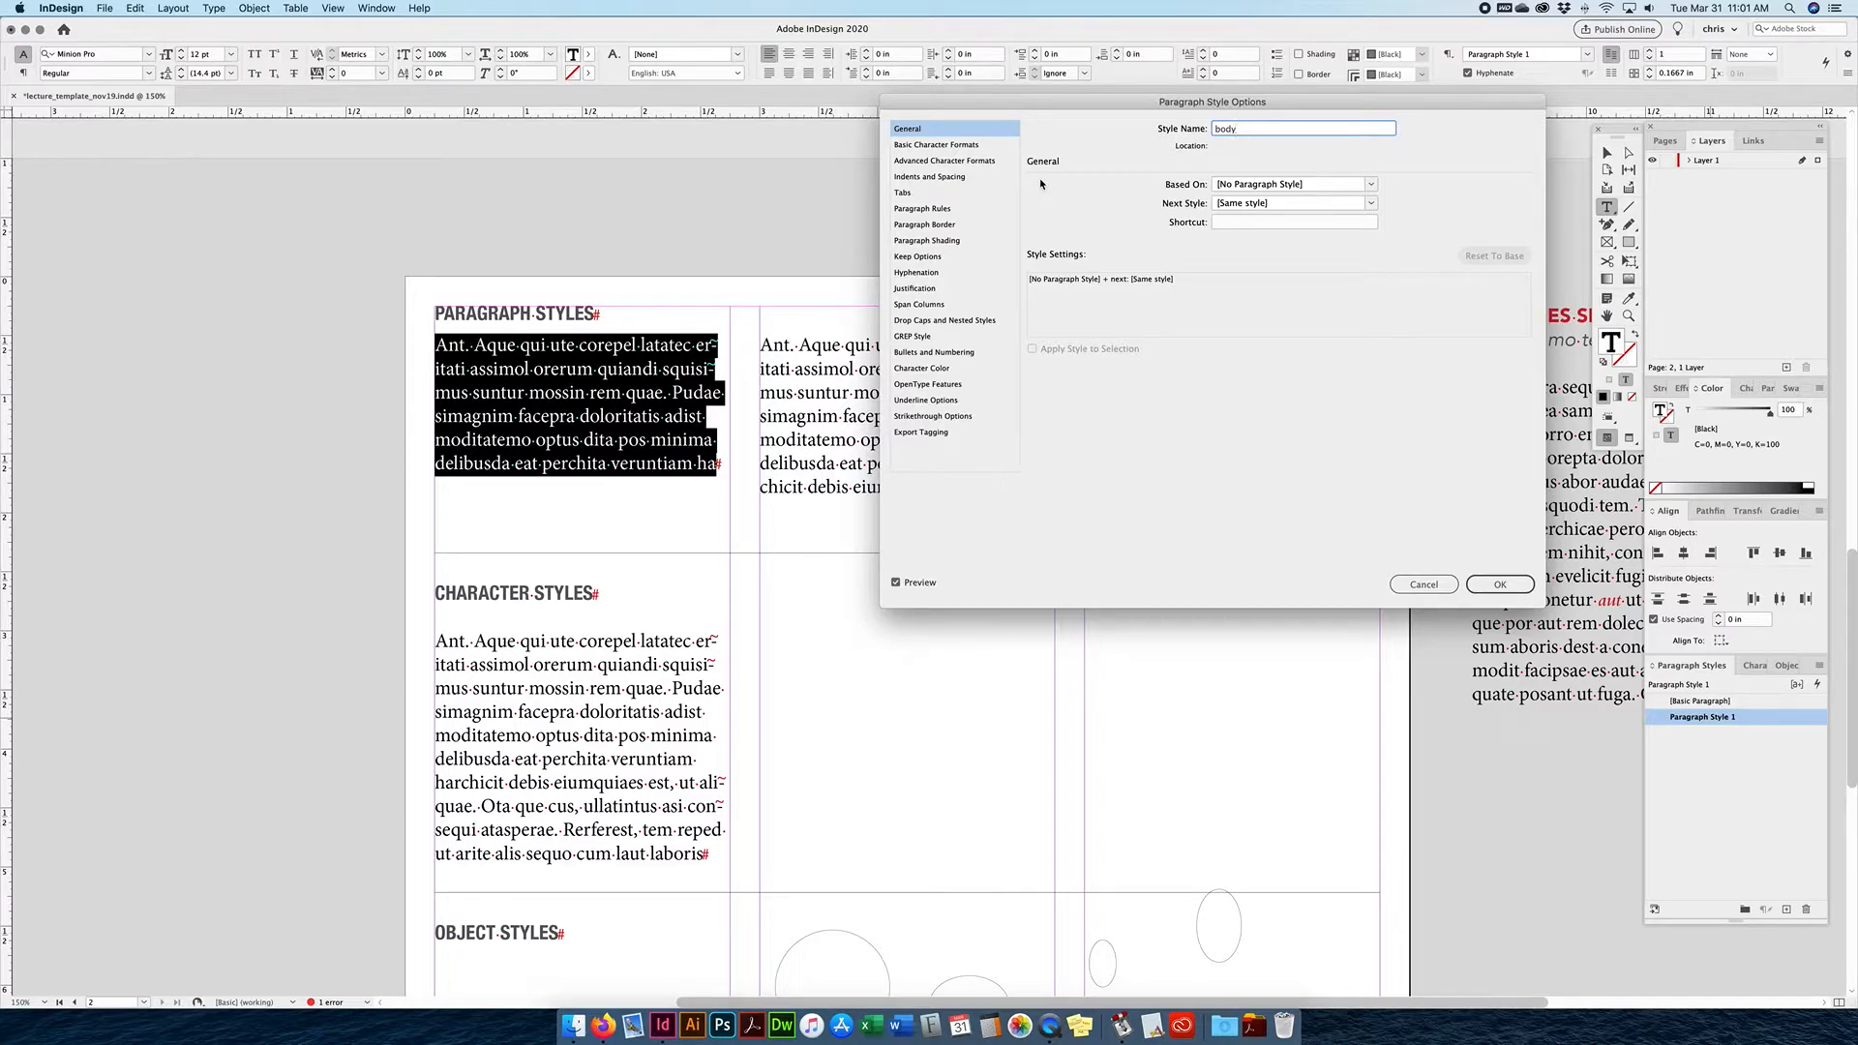
left_click(1517, 582)
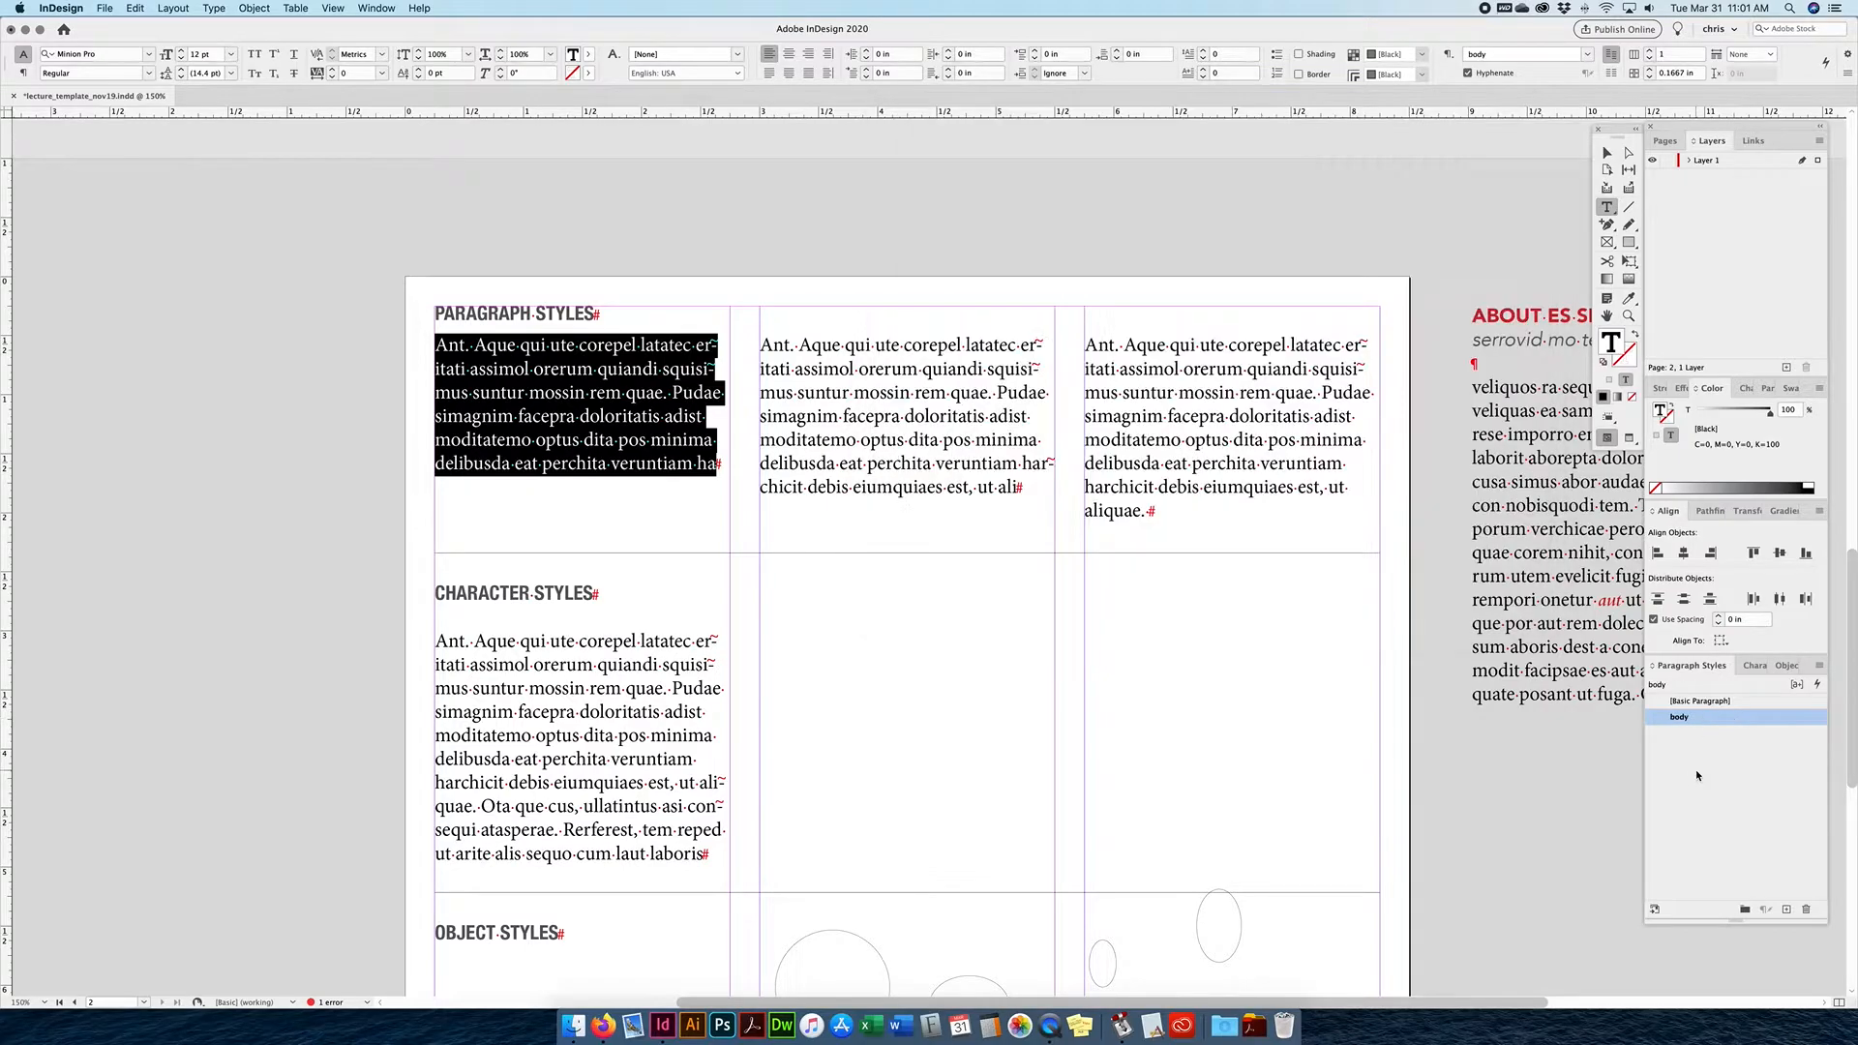
Apply the body paragraph style to all text in the second PARAGRAPH STYLES column.
left_click(893, 371)
key("super+a")
left_click(866, 371)
left_click(873, 416)
key("super+a")
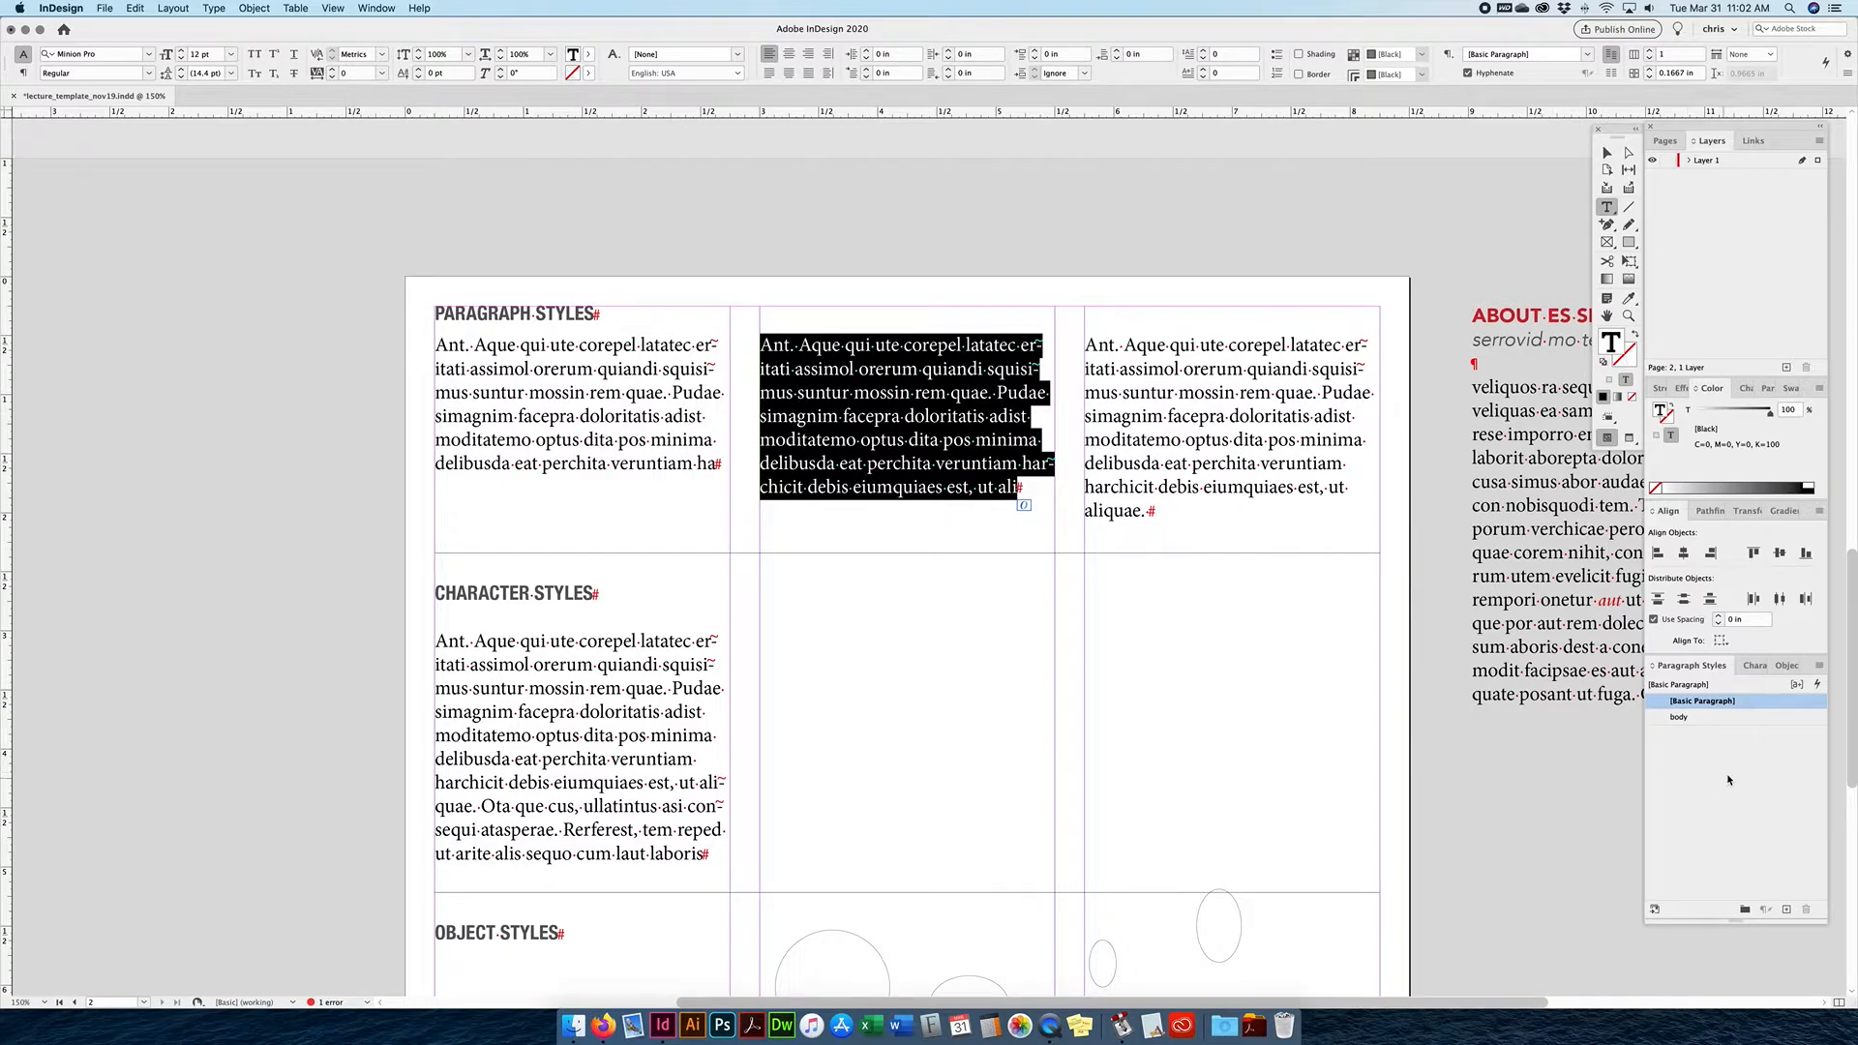
left_click(1695, 721)
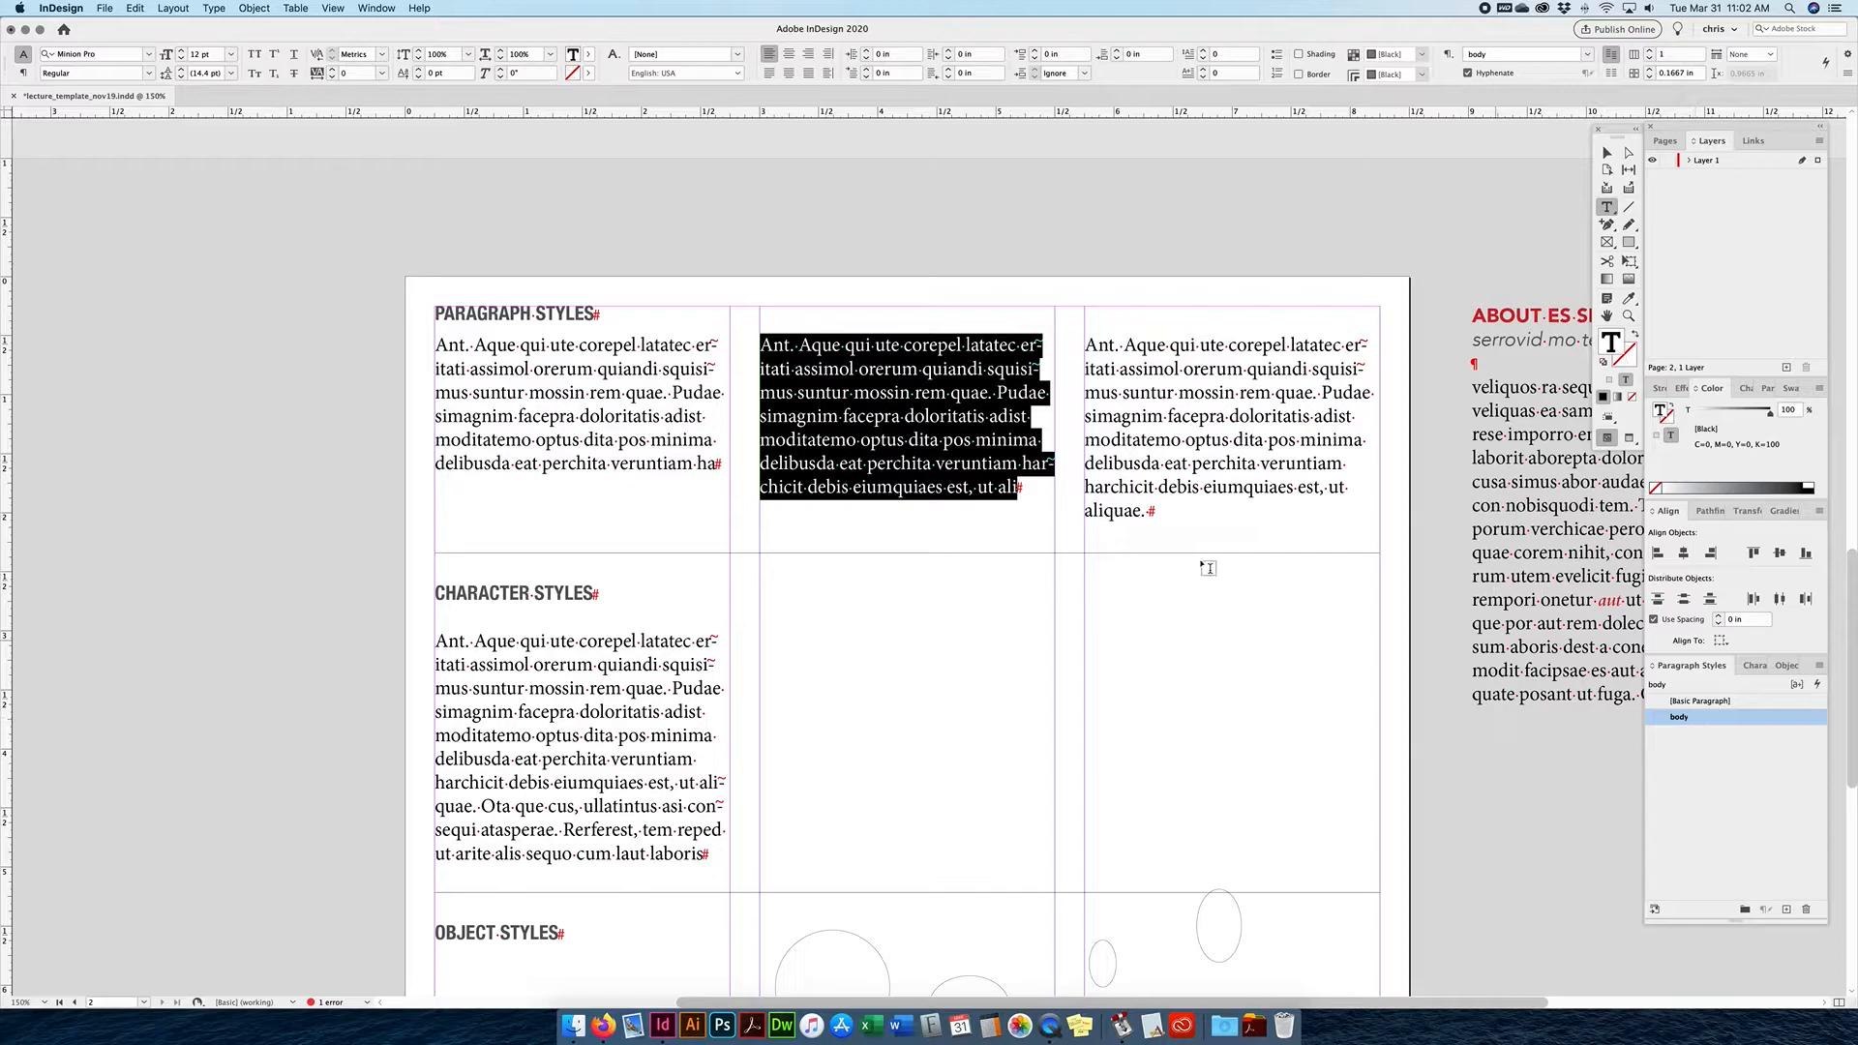
Compare which paragraph style each of the three PARAGRAPH STYLES text blocks uses by selecting their text in turn.
left_click_drag(1100, 392, 1206, 513)
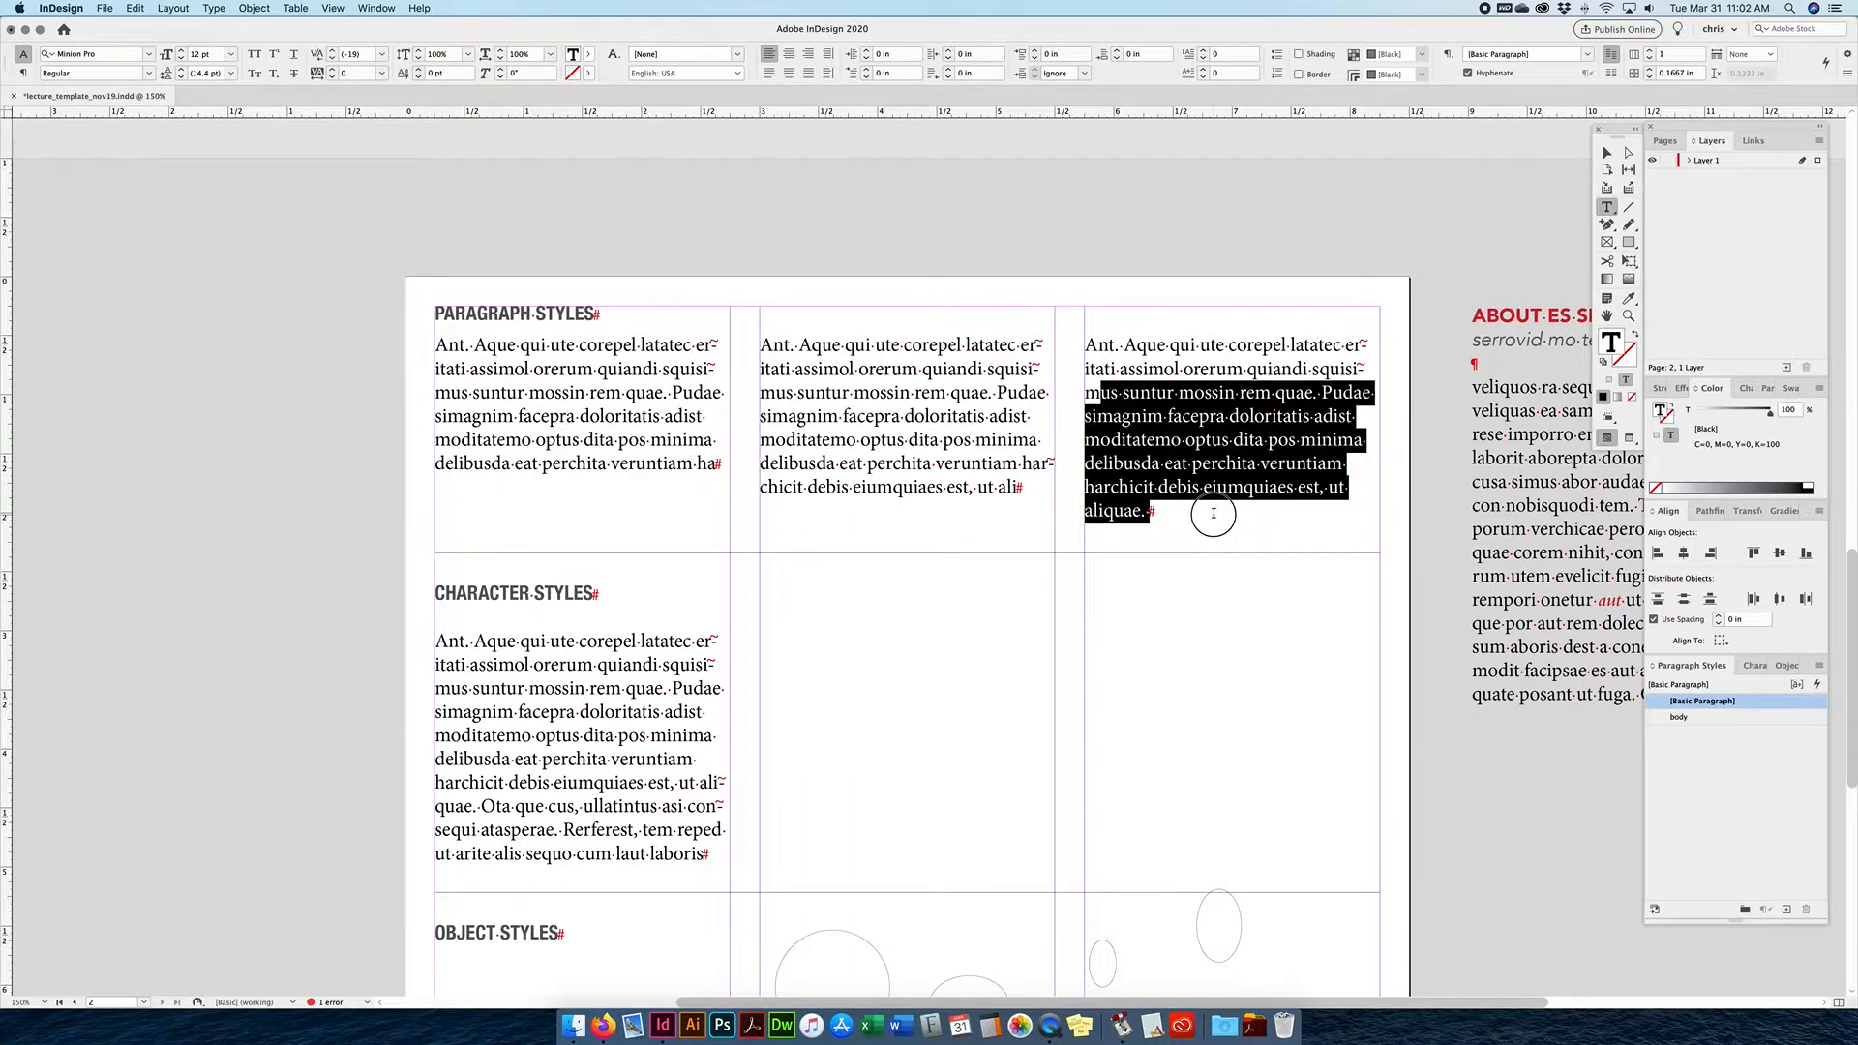
left_click(1174, 346)
left_click_drag(1150, 369, 1210, 464)
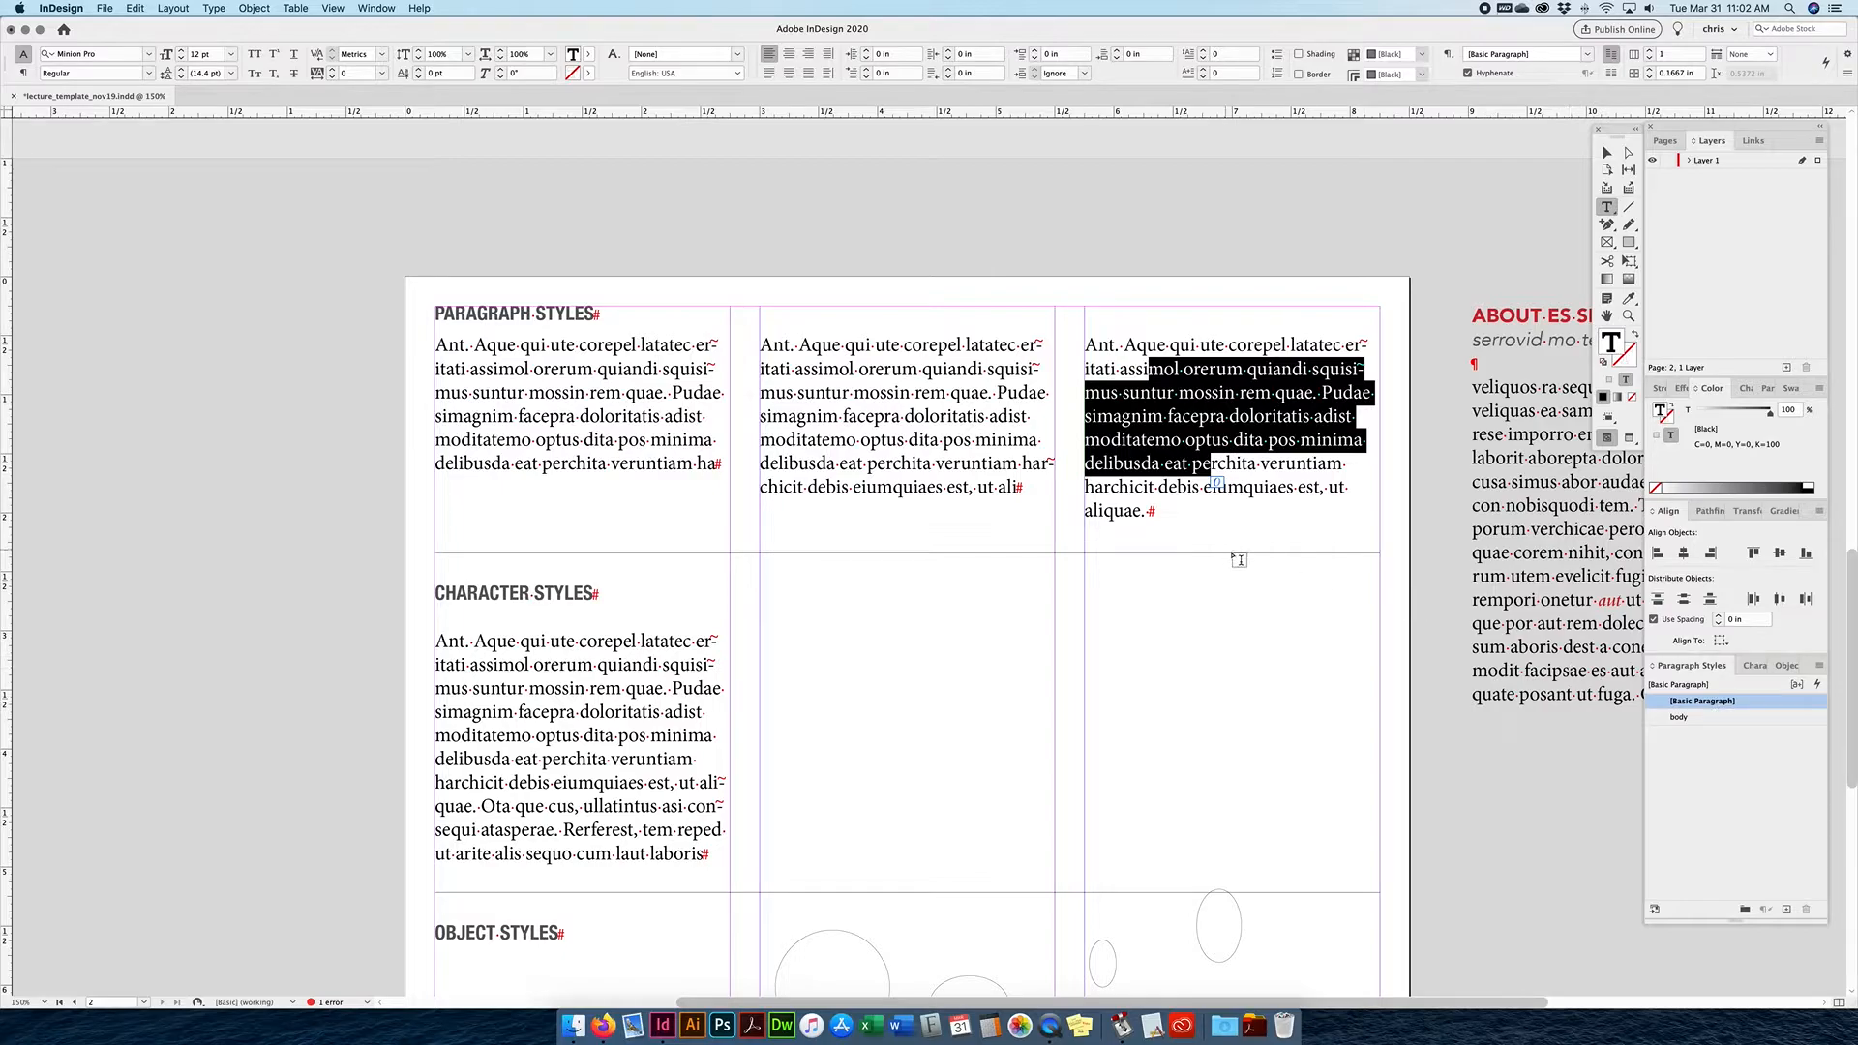
left_click(868, 416)
left_click_drag(468, 362, 687, 455)
left_click(683, 443)
key("super+a")
left_click(864, 414)
key("super+a")
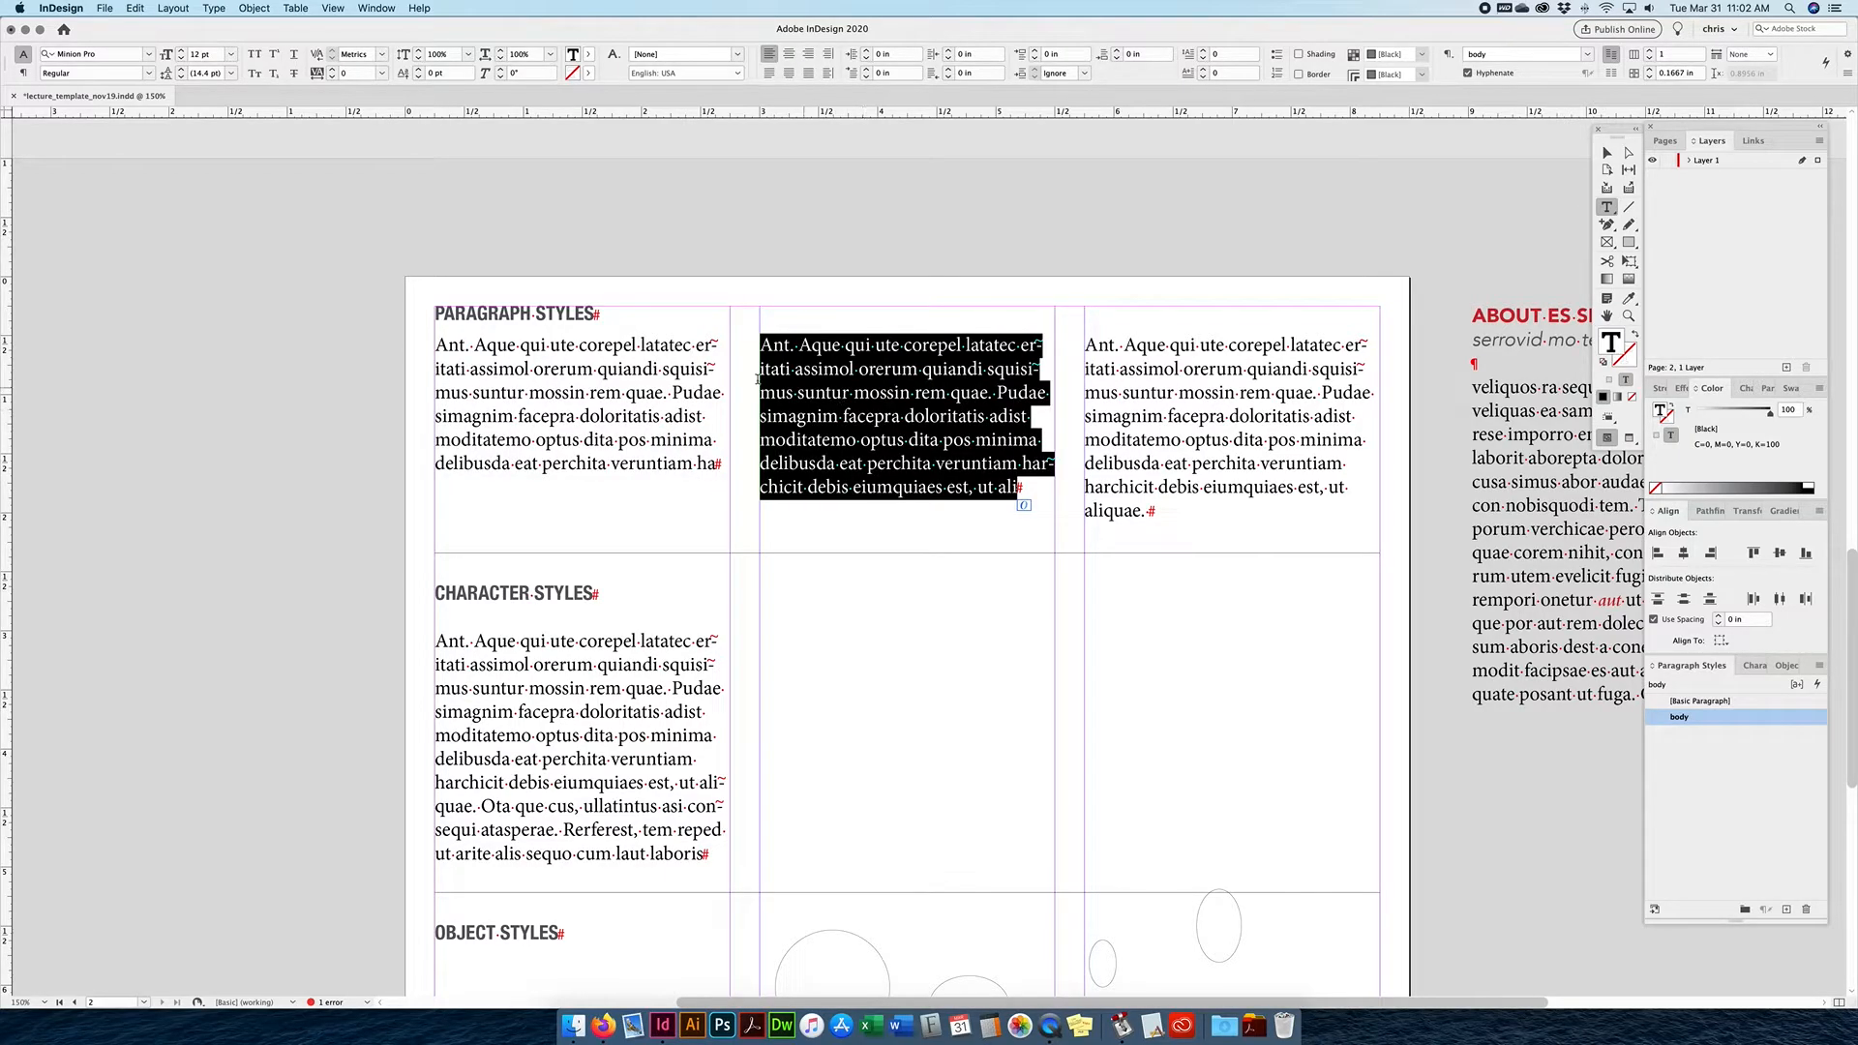
left_click_drag(565, 384, 666, 443)
key("super+a")
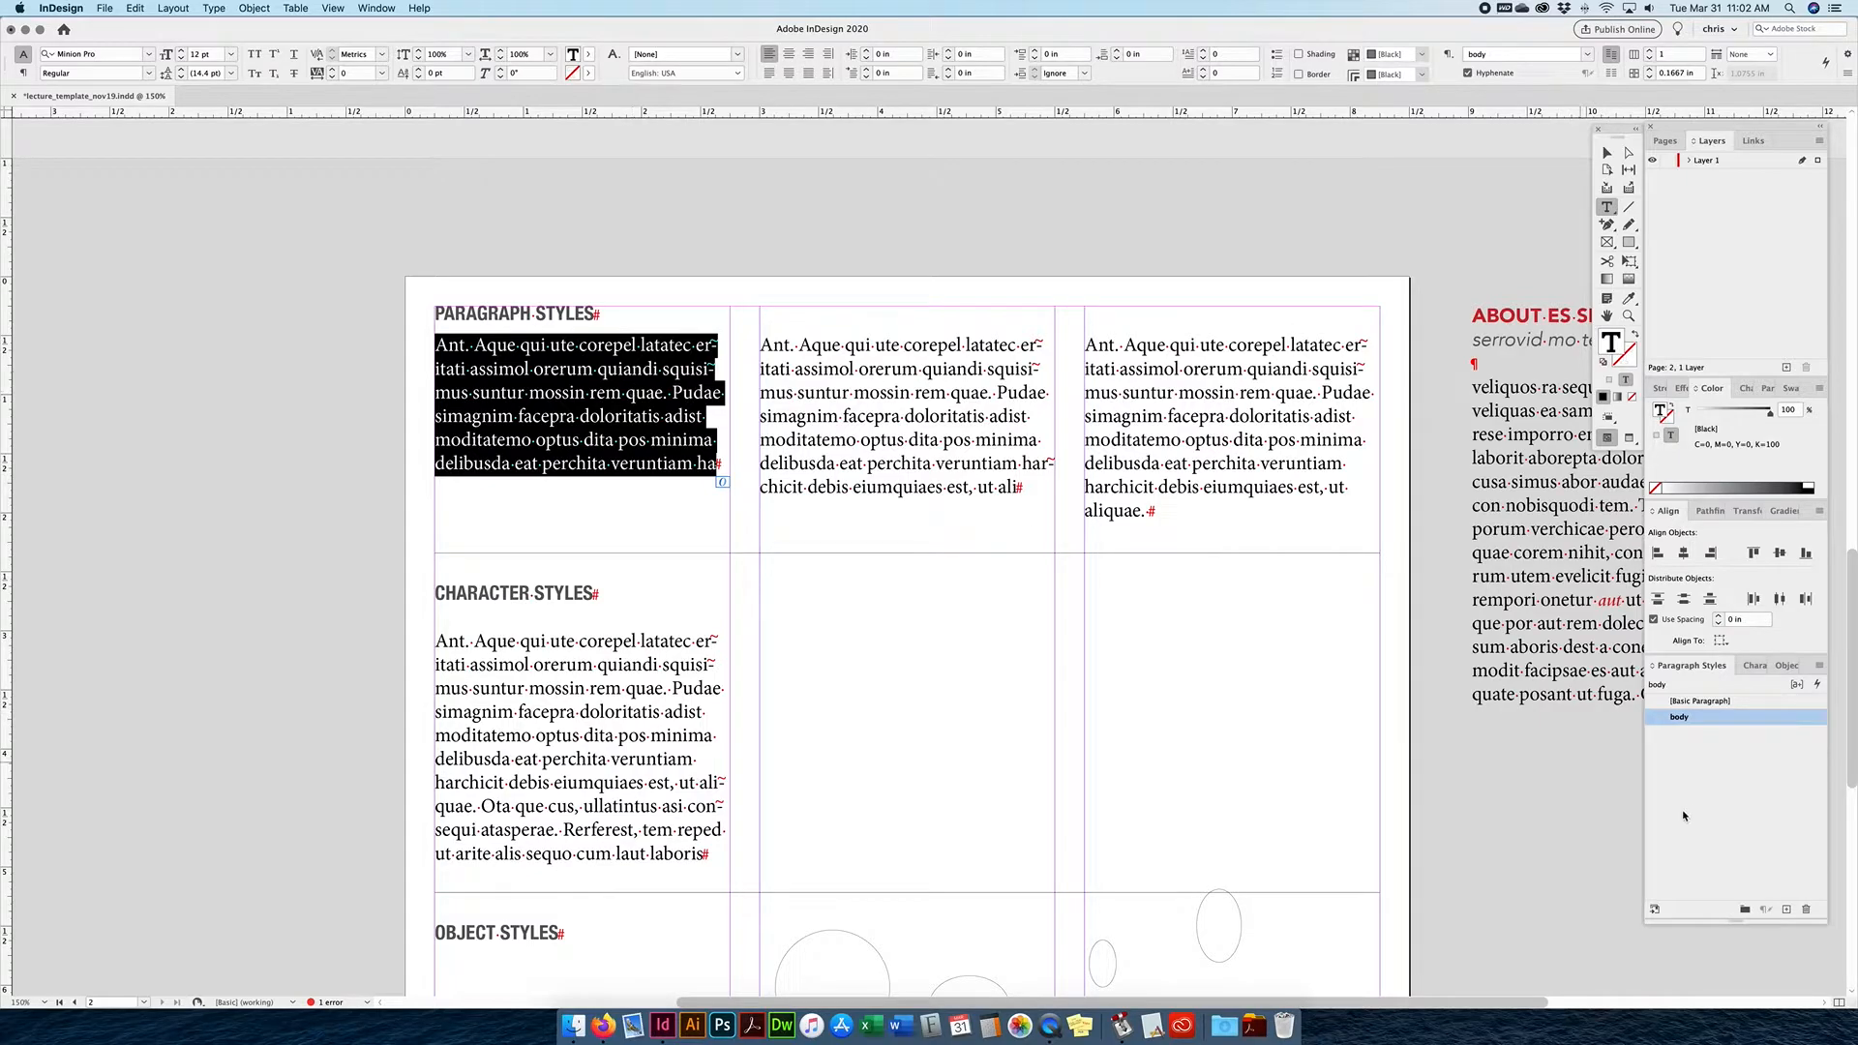
Open the body style's Basic Character Formats options and move the dialog clear of the three sample text blocks.
left_click(964, 440)
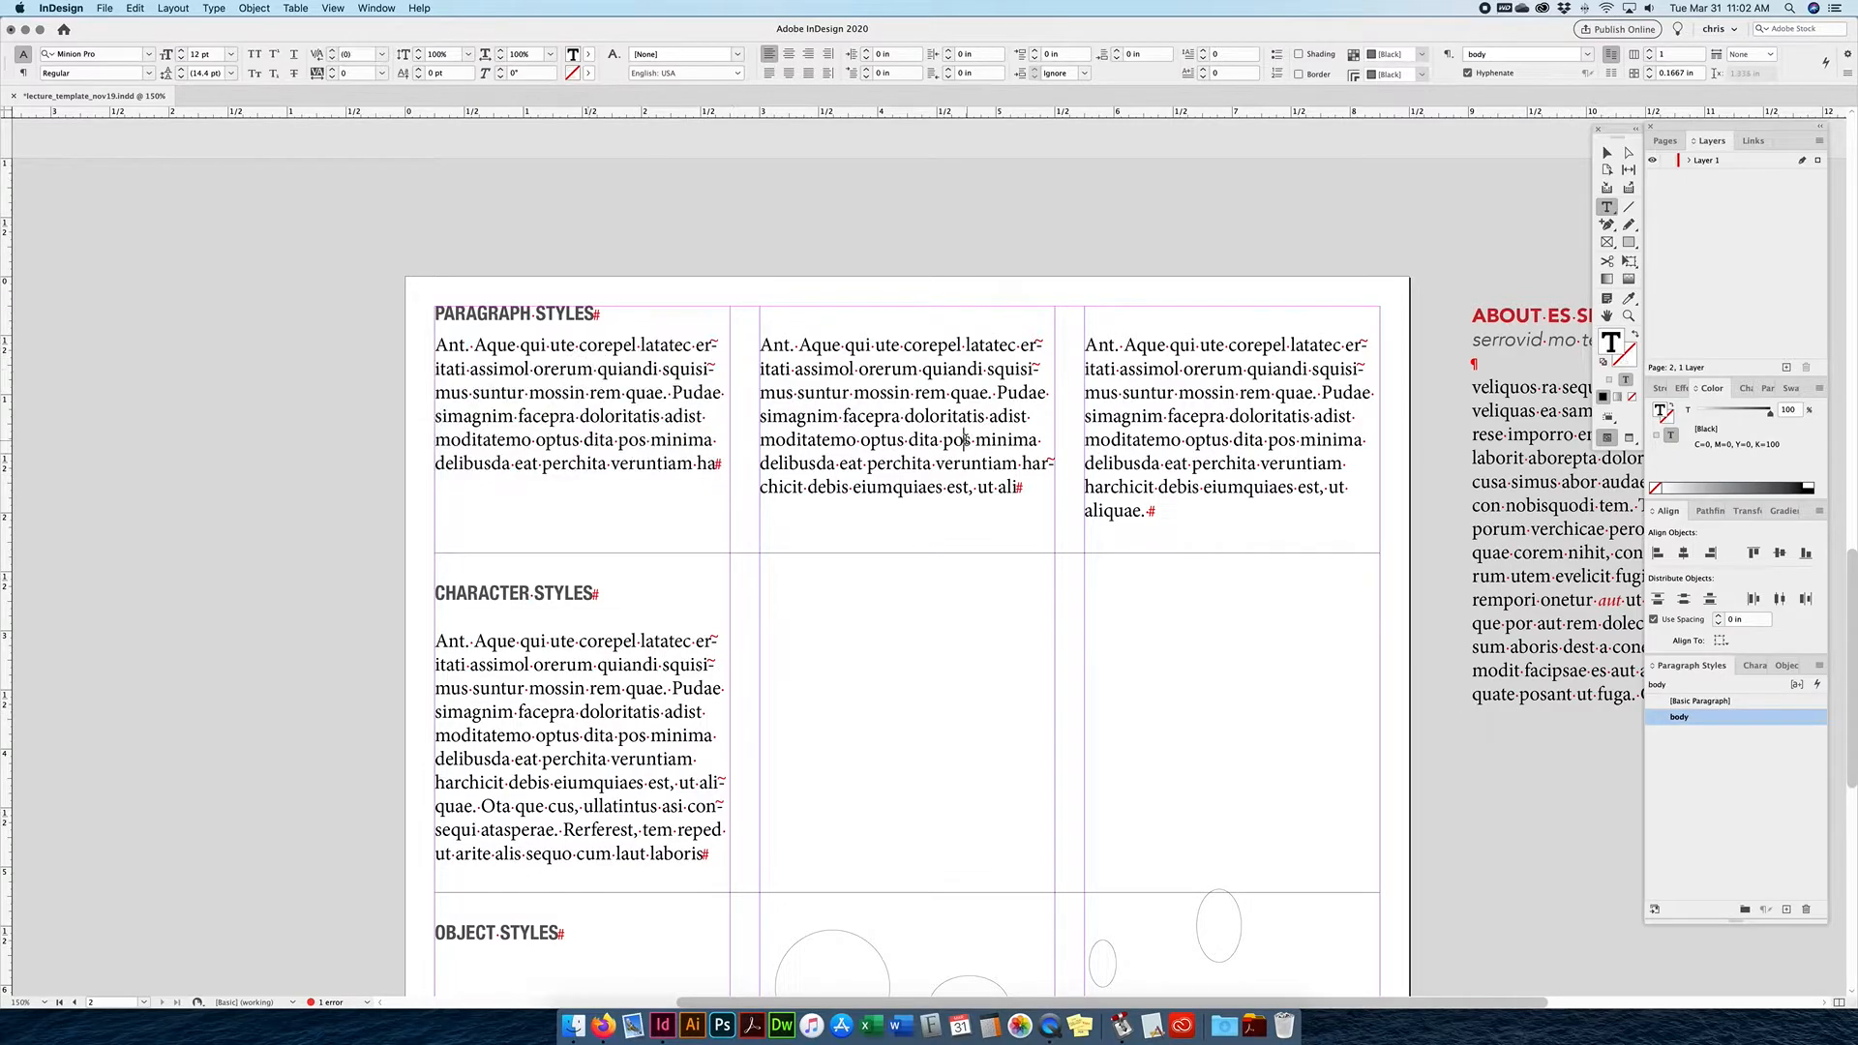
double_click(1747, 717)
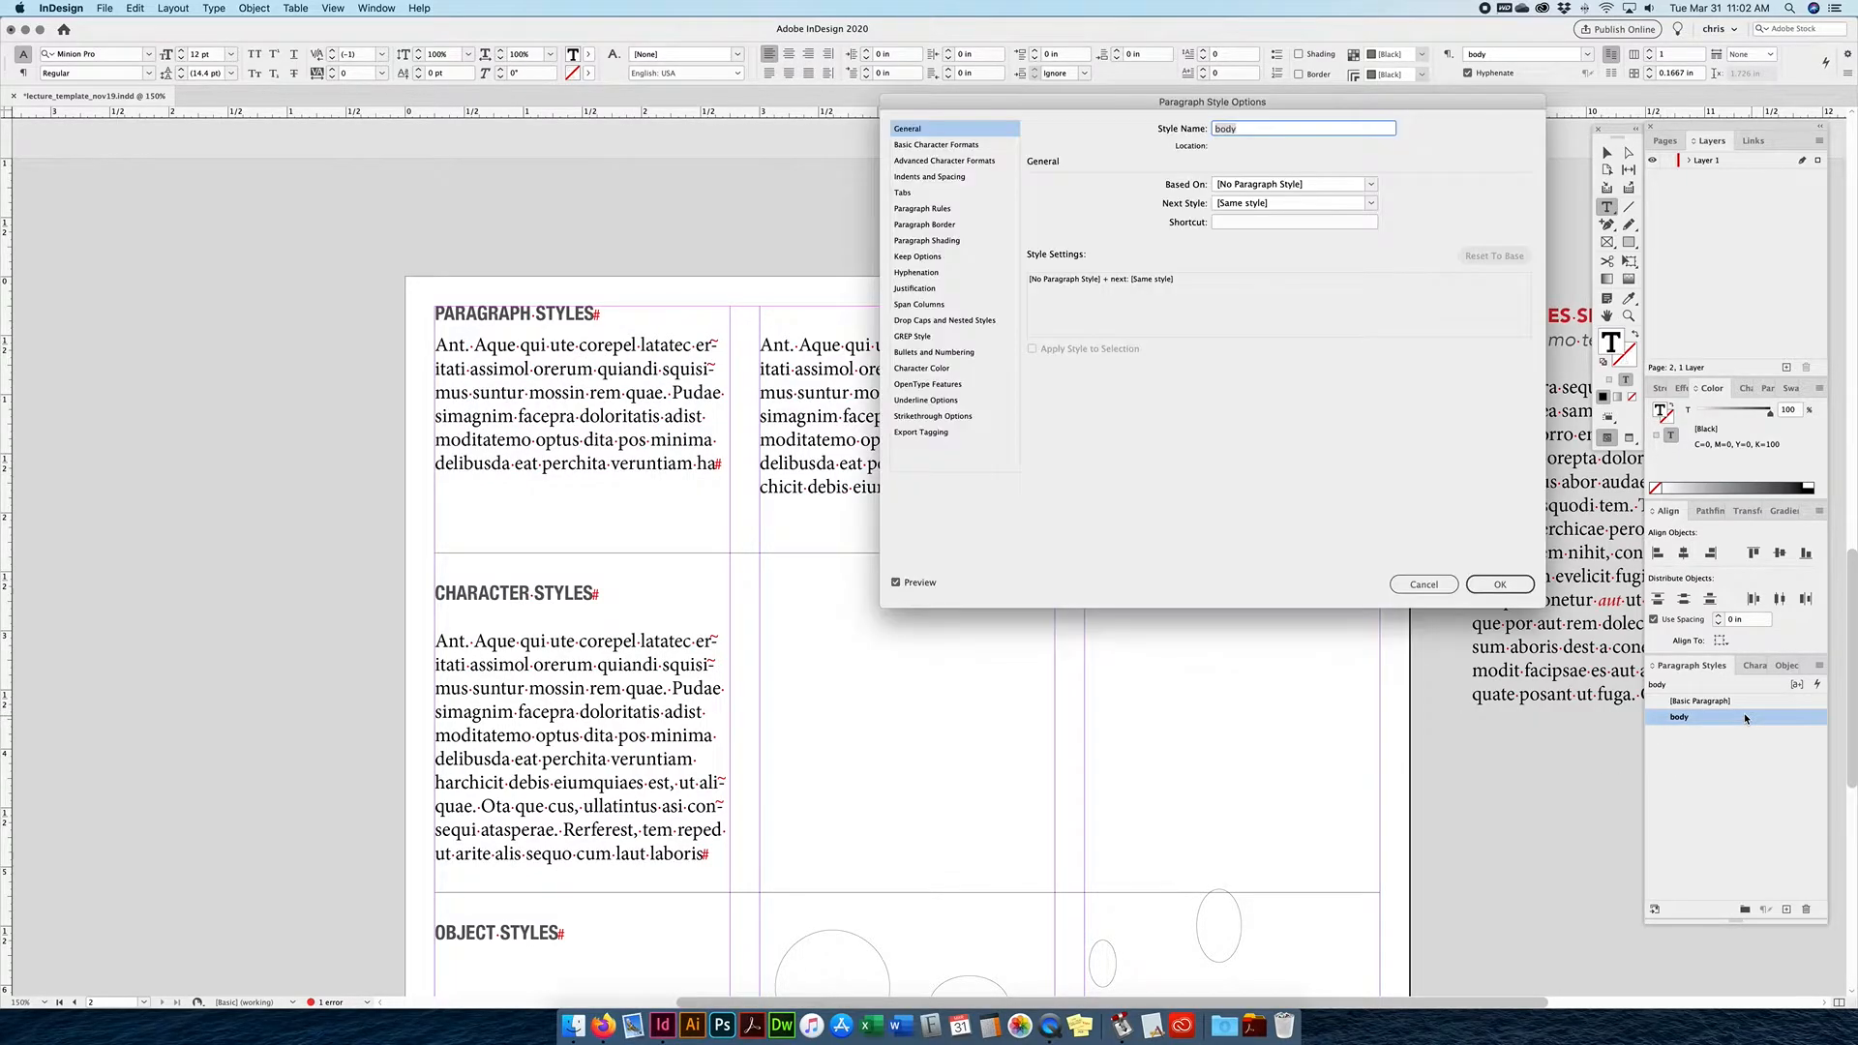
left_click_drag(958, 93, 1128, 97)
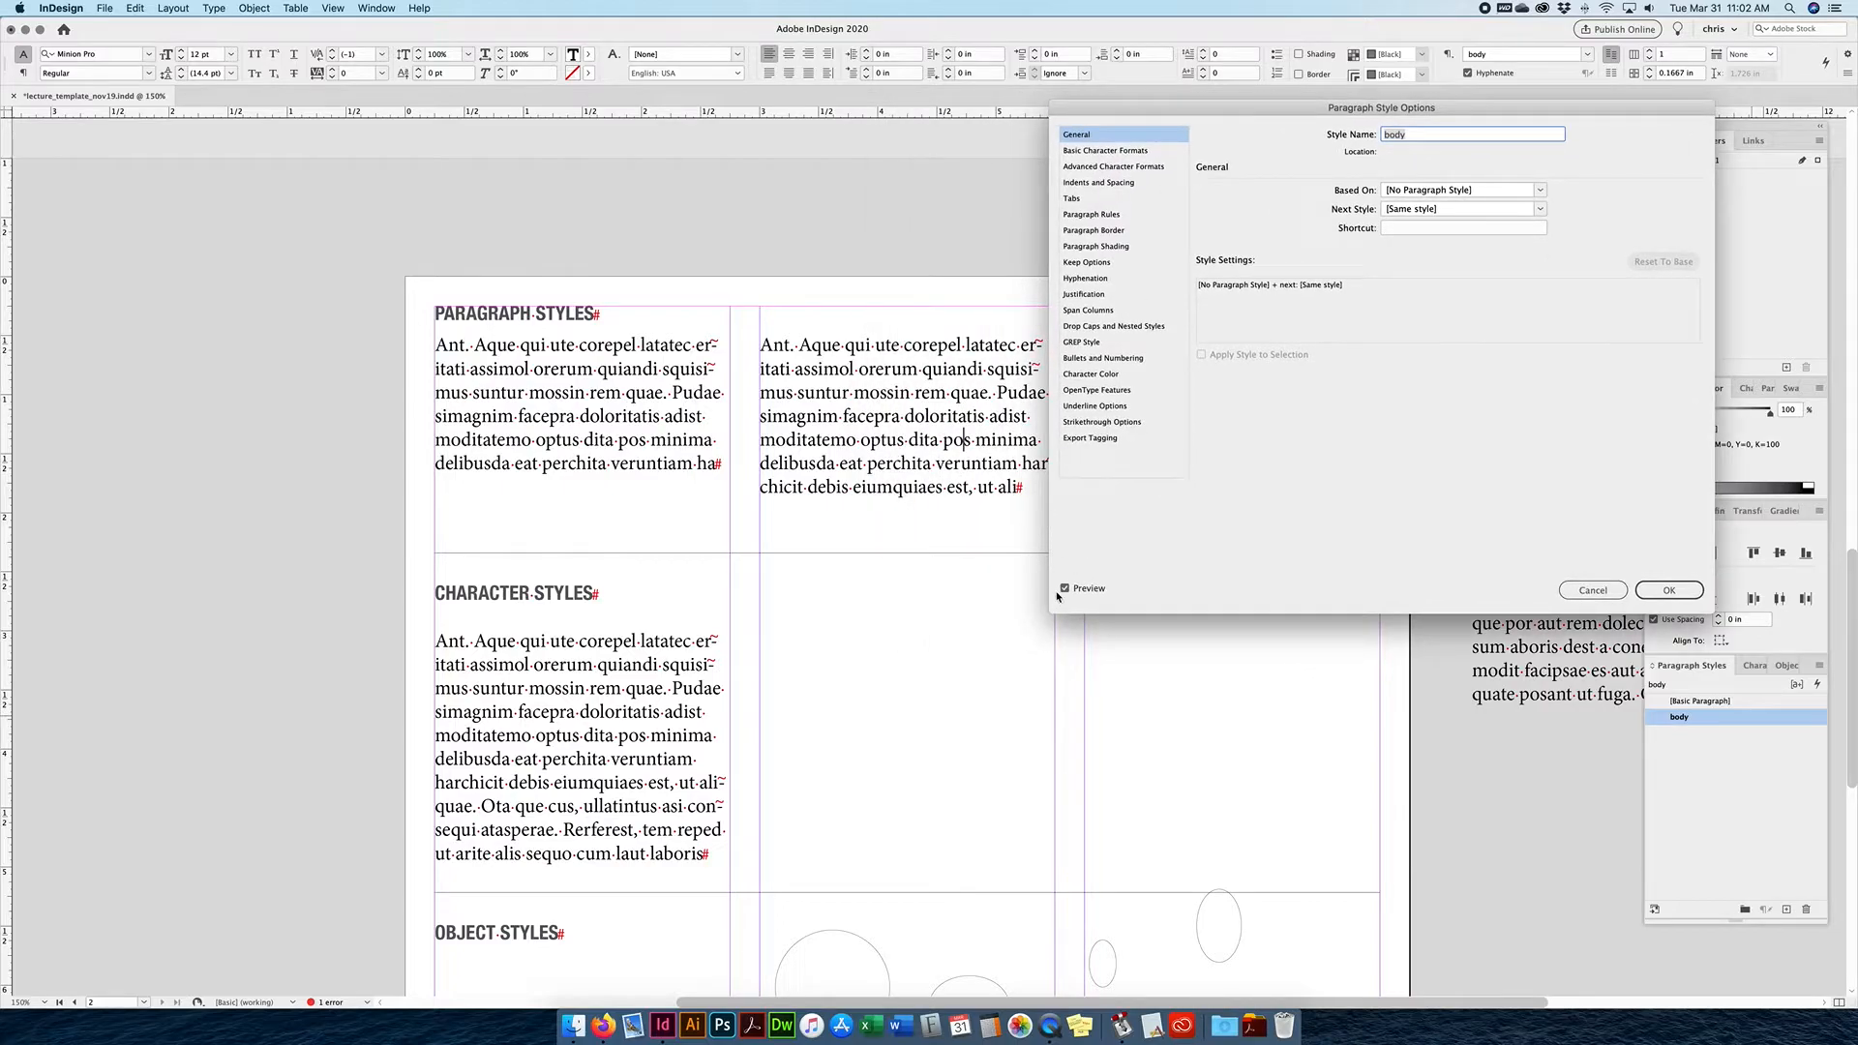
left_click(1093, 152)
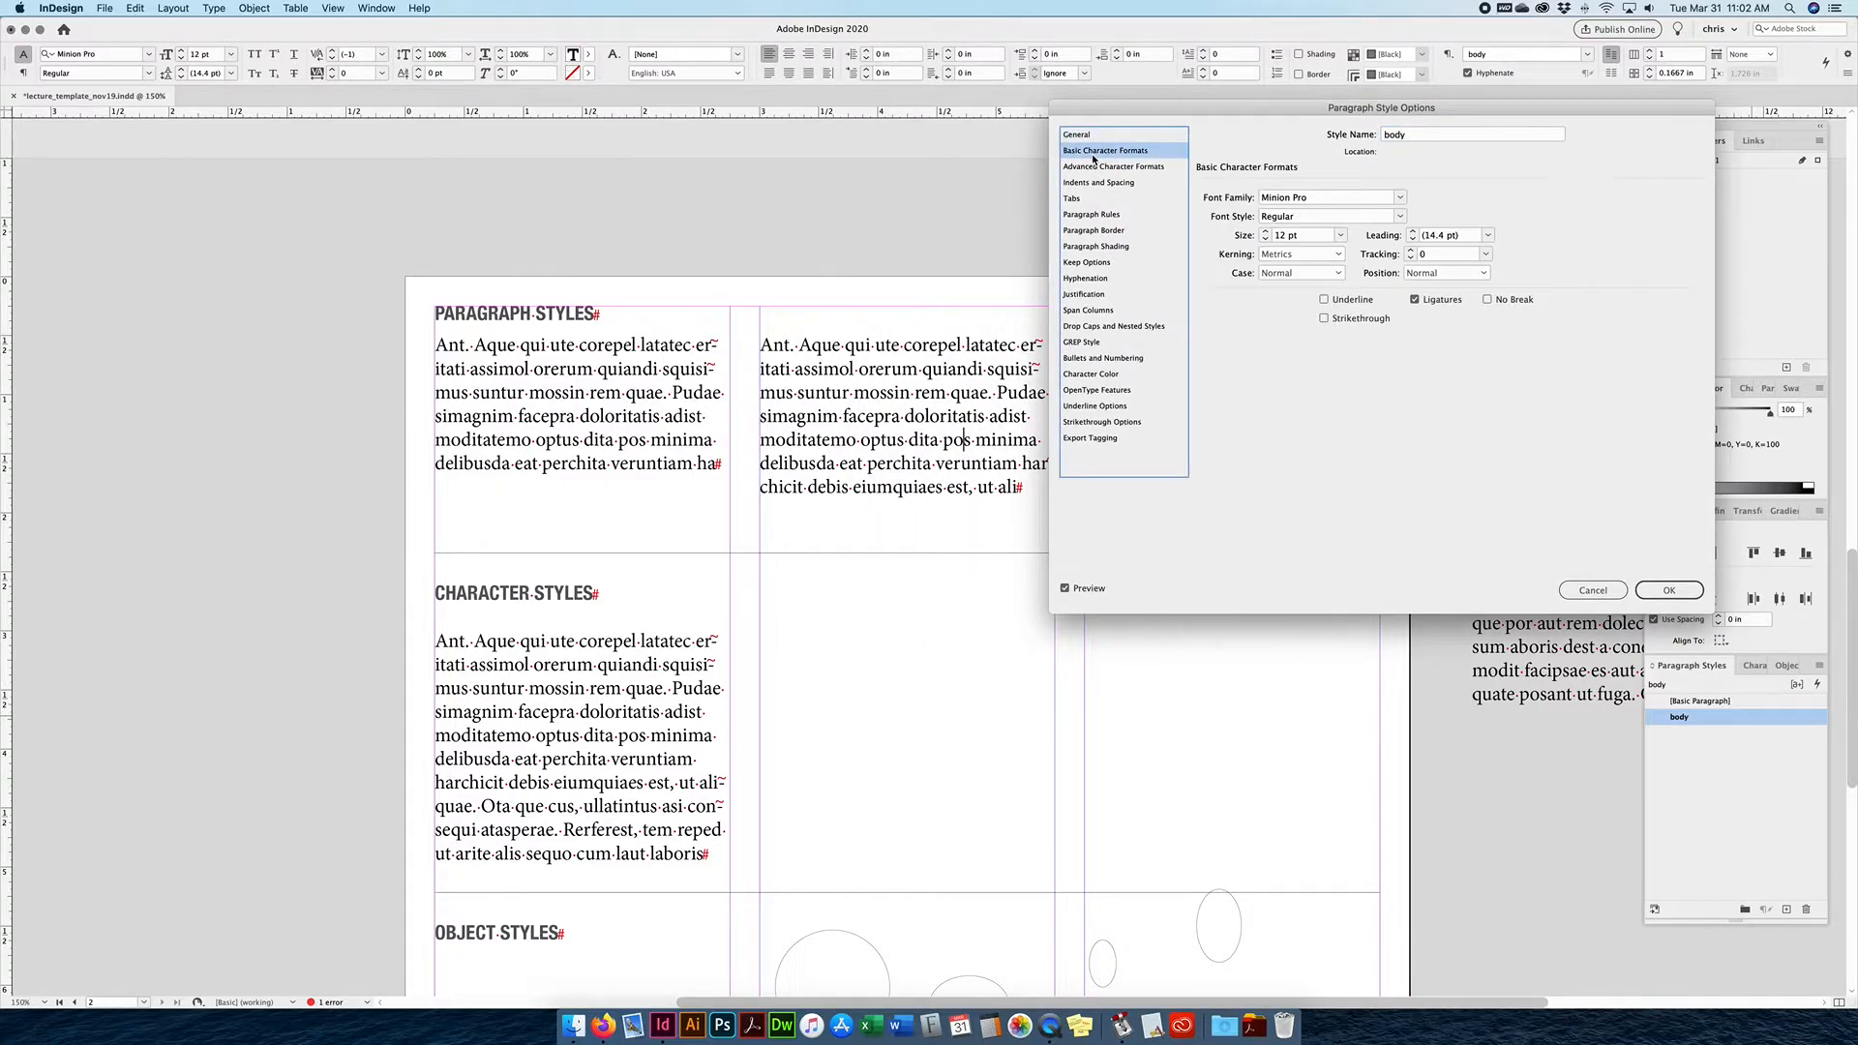
left_click_drag(1268, 108, 1358, 121)
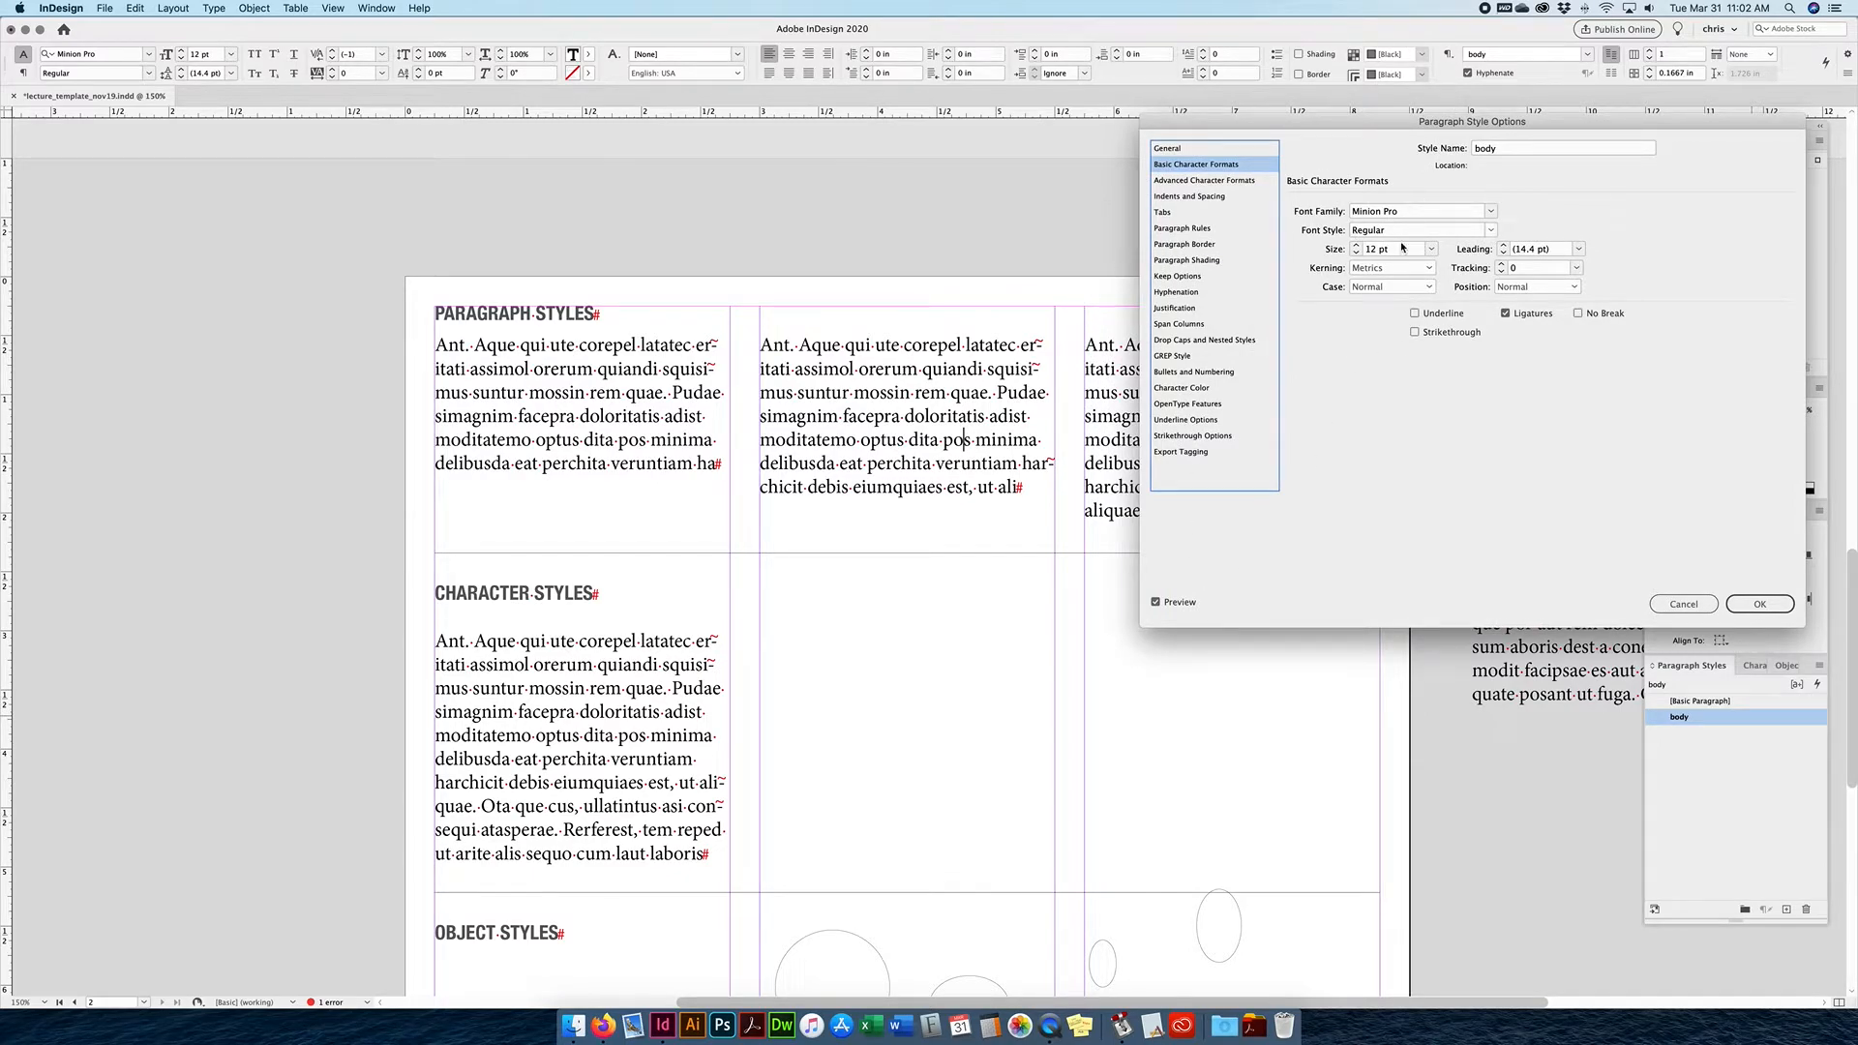
left_click_drag(1327, 186, 1221, 603)
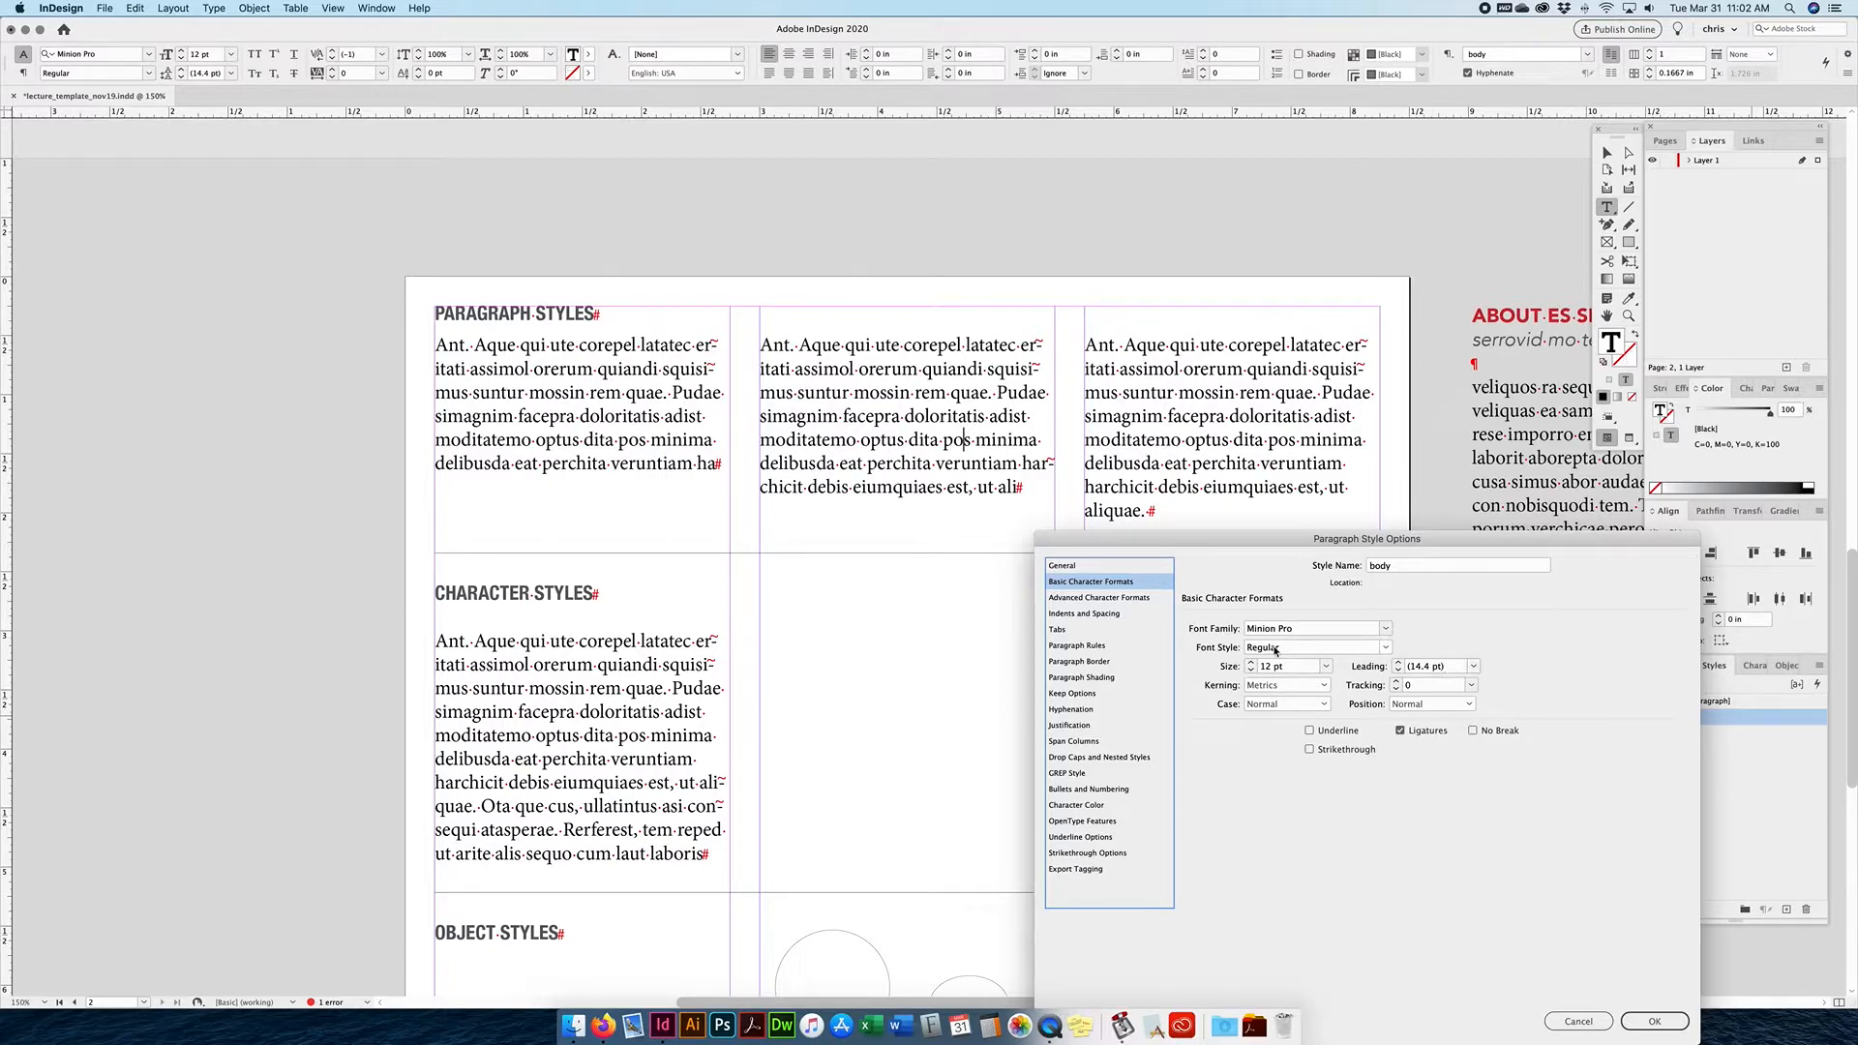
Try Gotham at 9 pt as the body style's basic character format.
left_click(1386, 628)
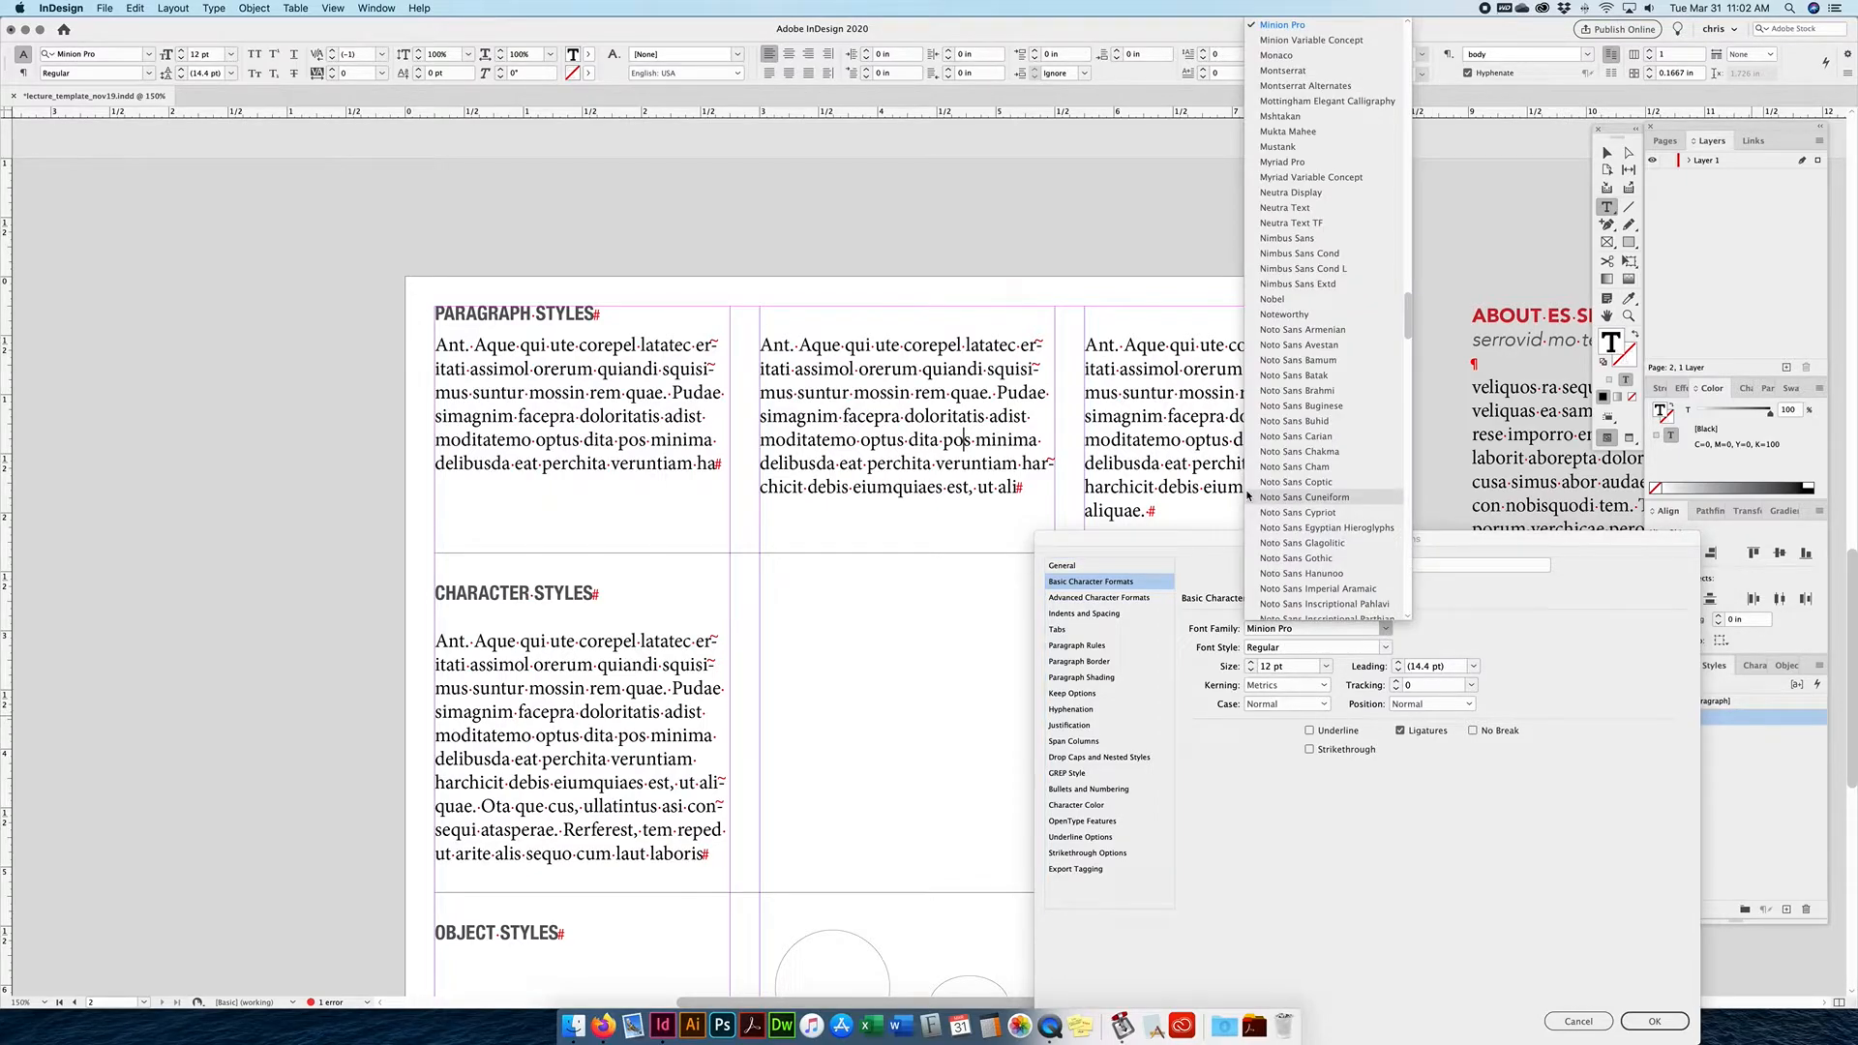
scroll(1307, 111, "up", 10)
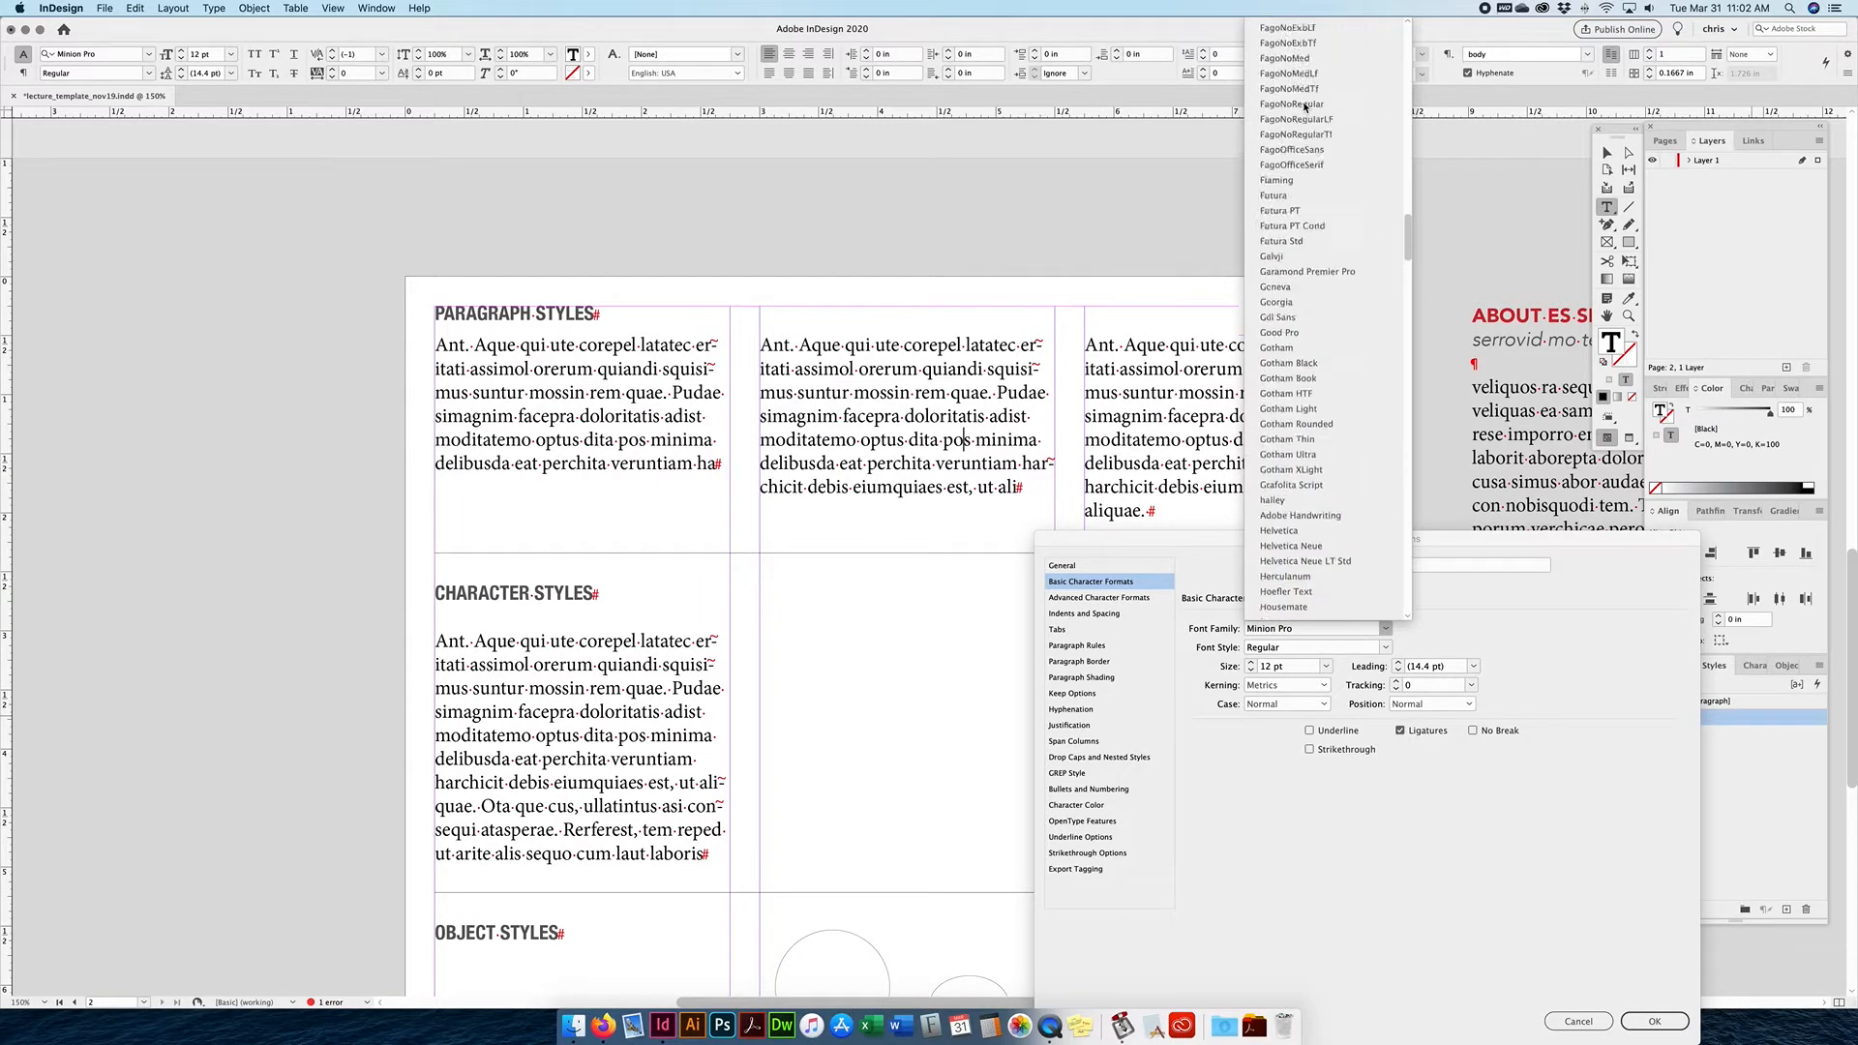
scroll(1305, 107, "down", 10)
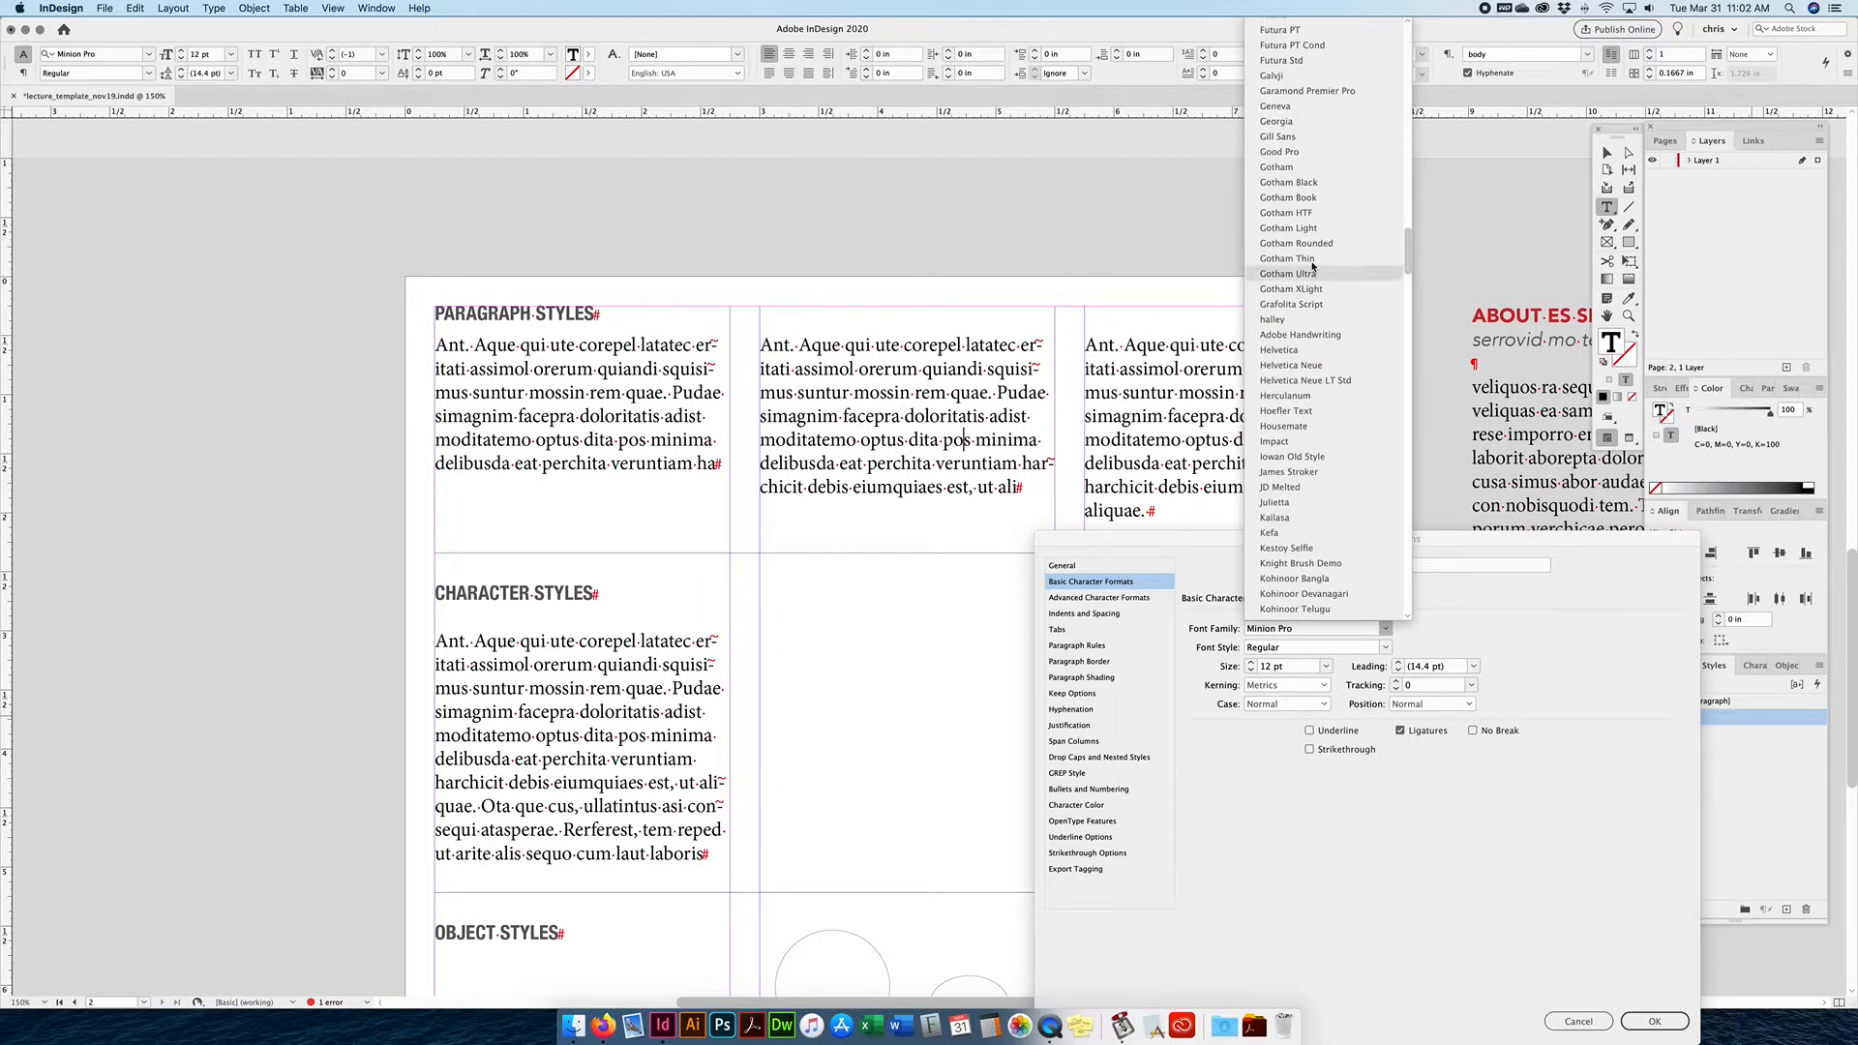
left_click(1279, 167)
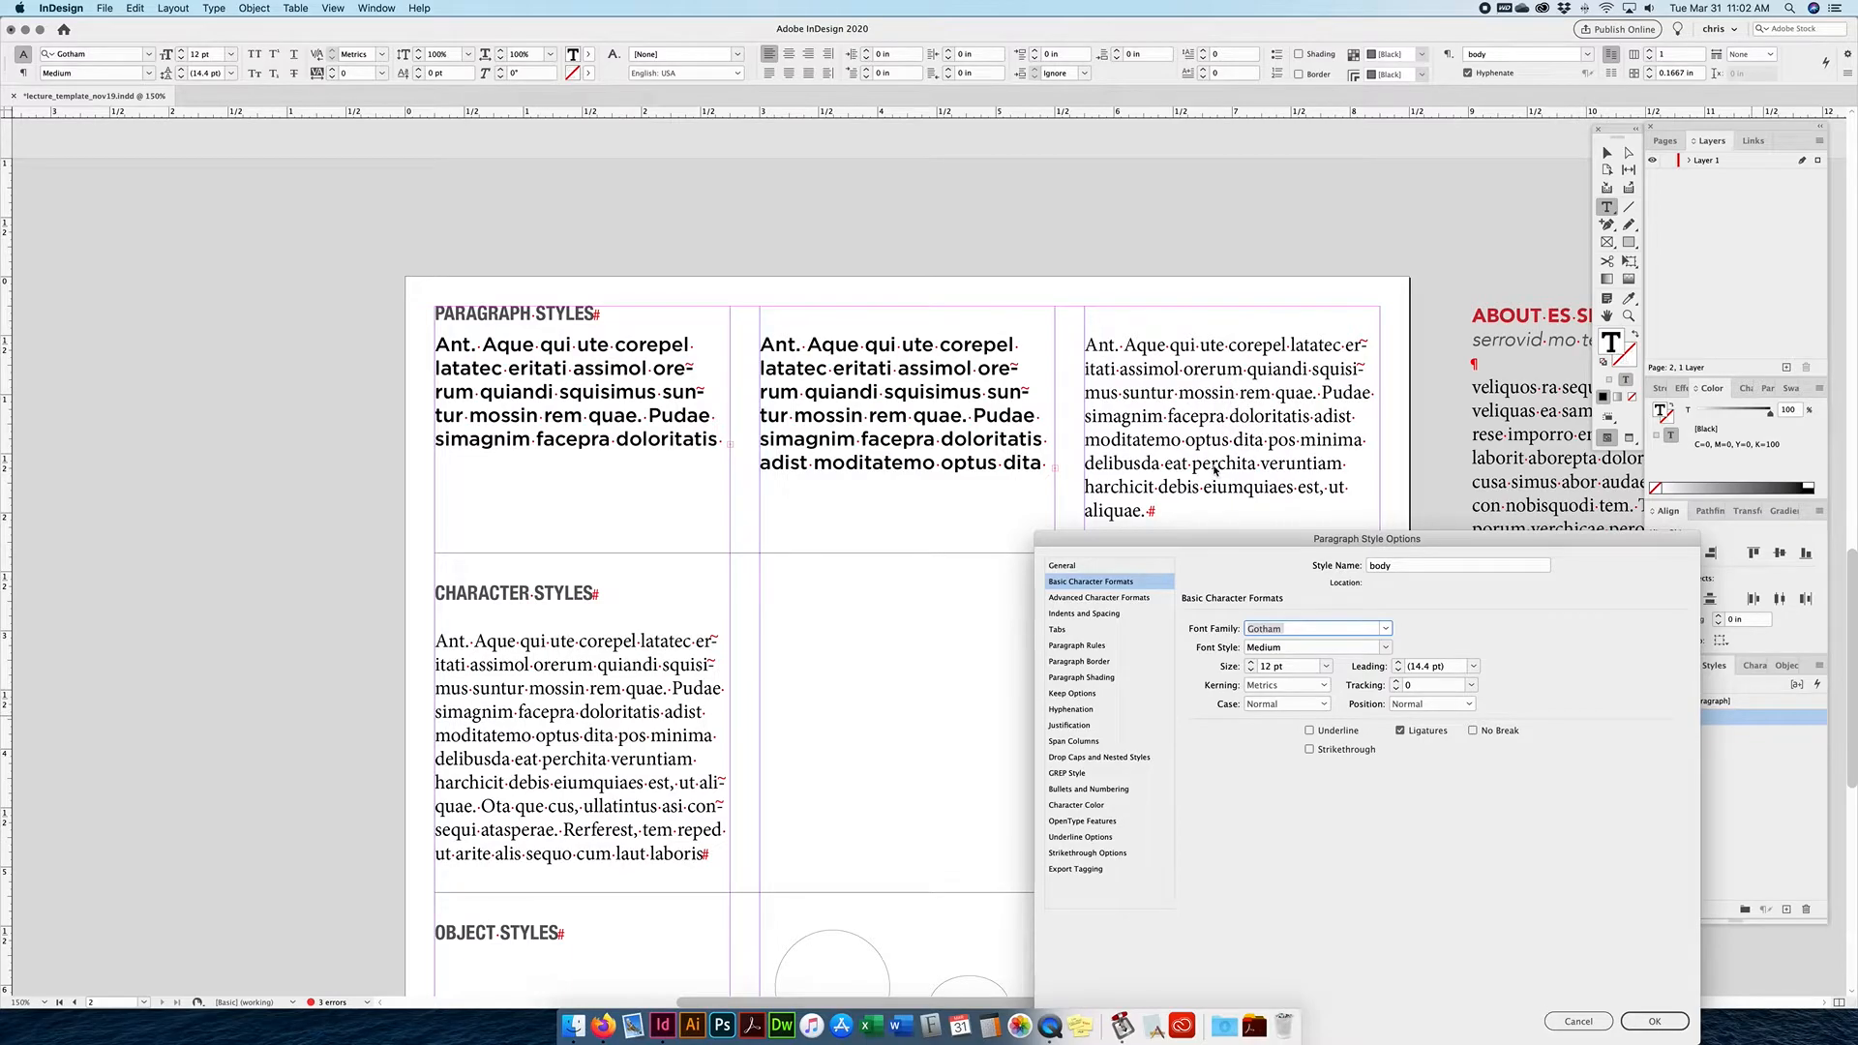
left_click(1229, 664)
key("Down")
key("Down")
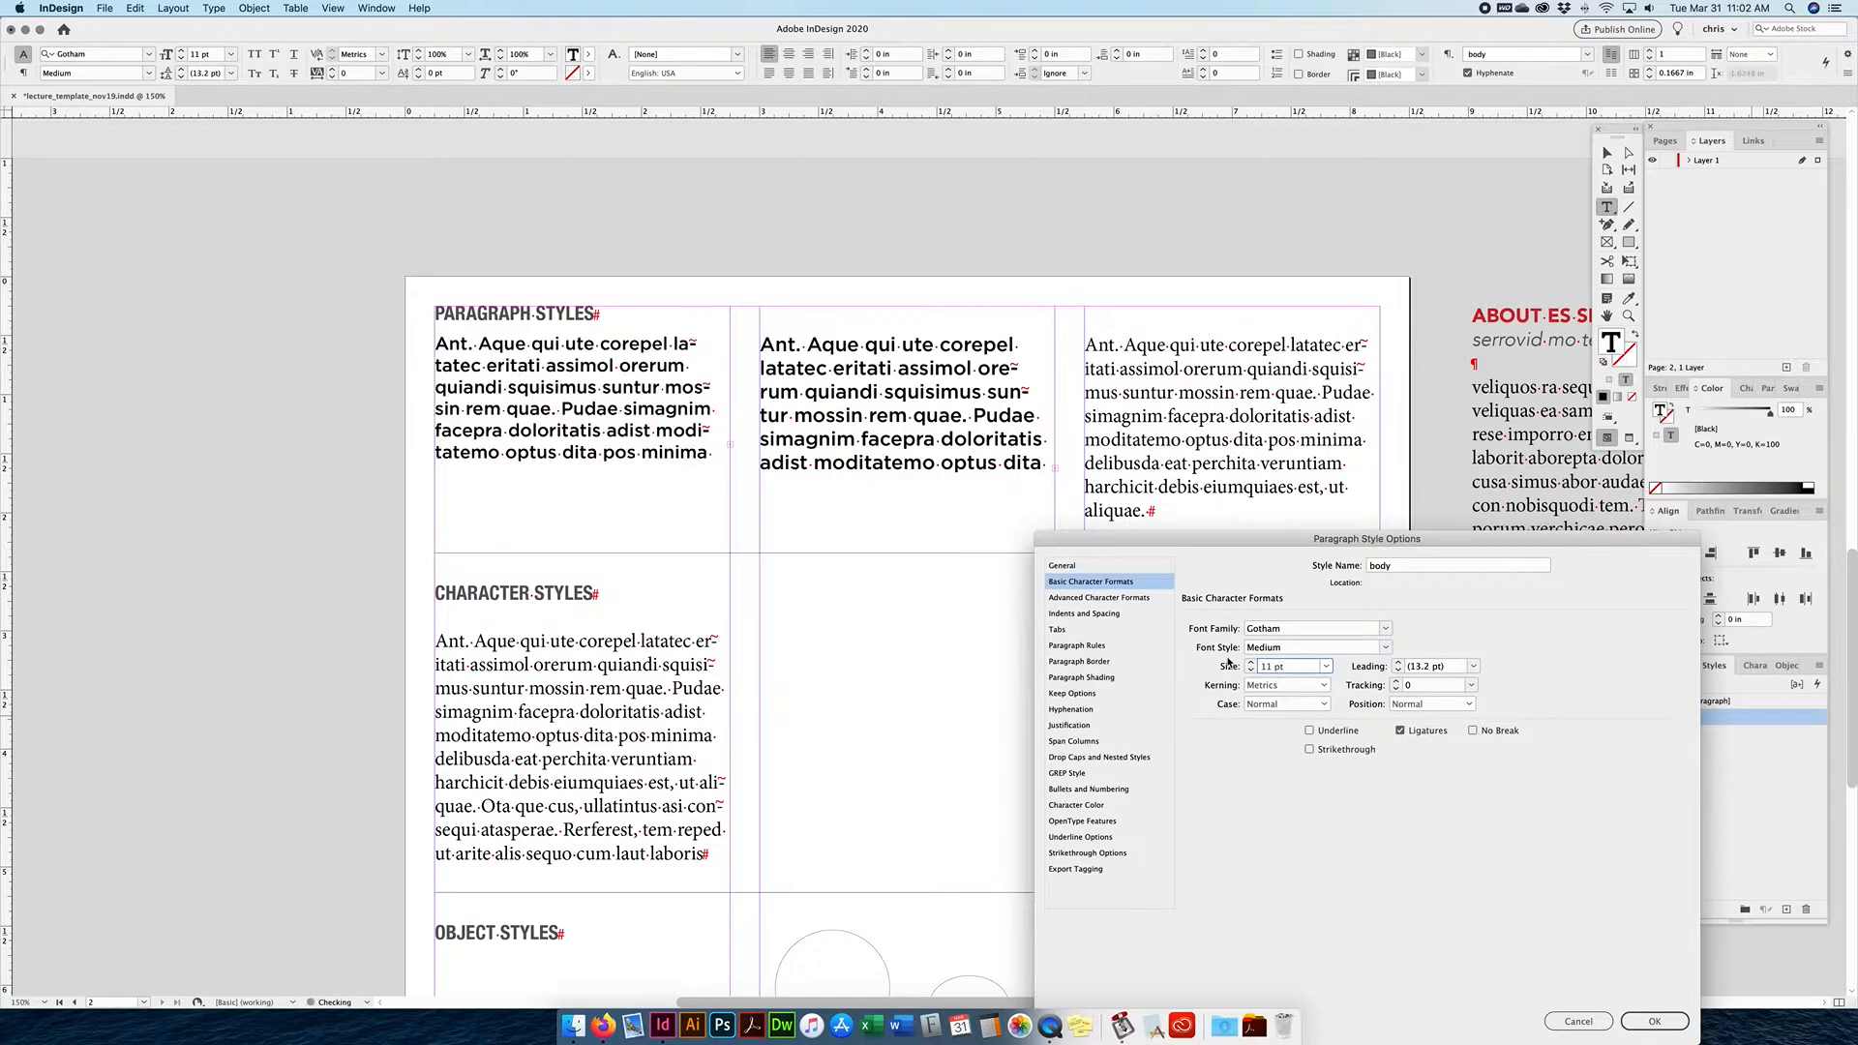
key("Down")
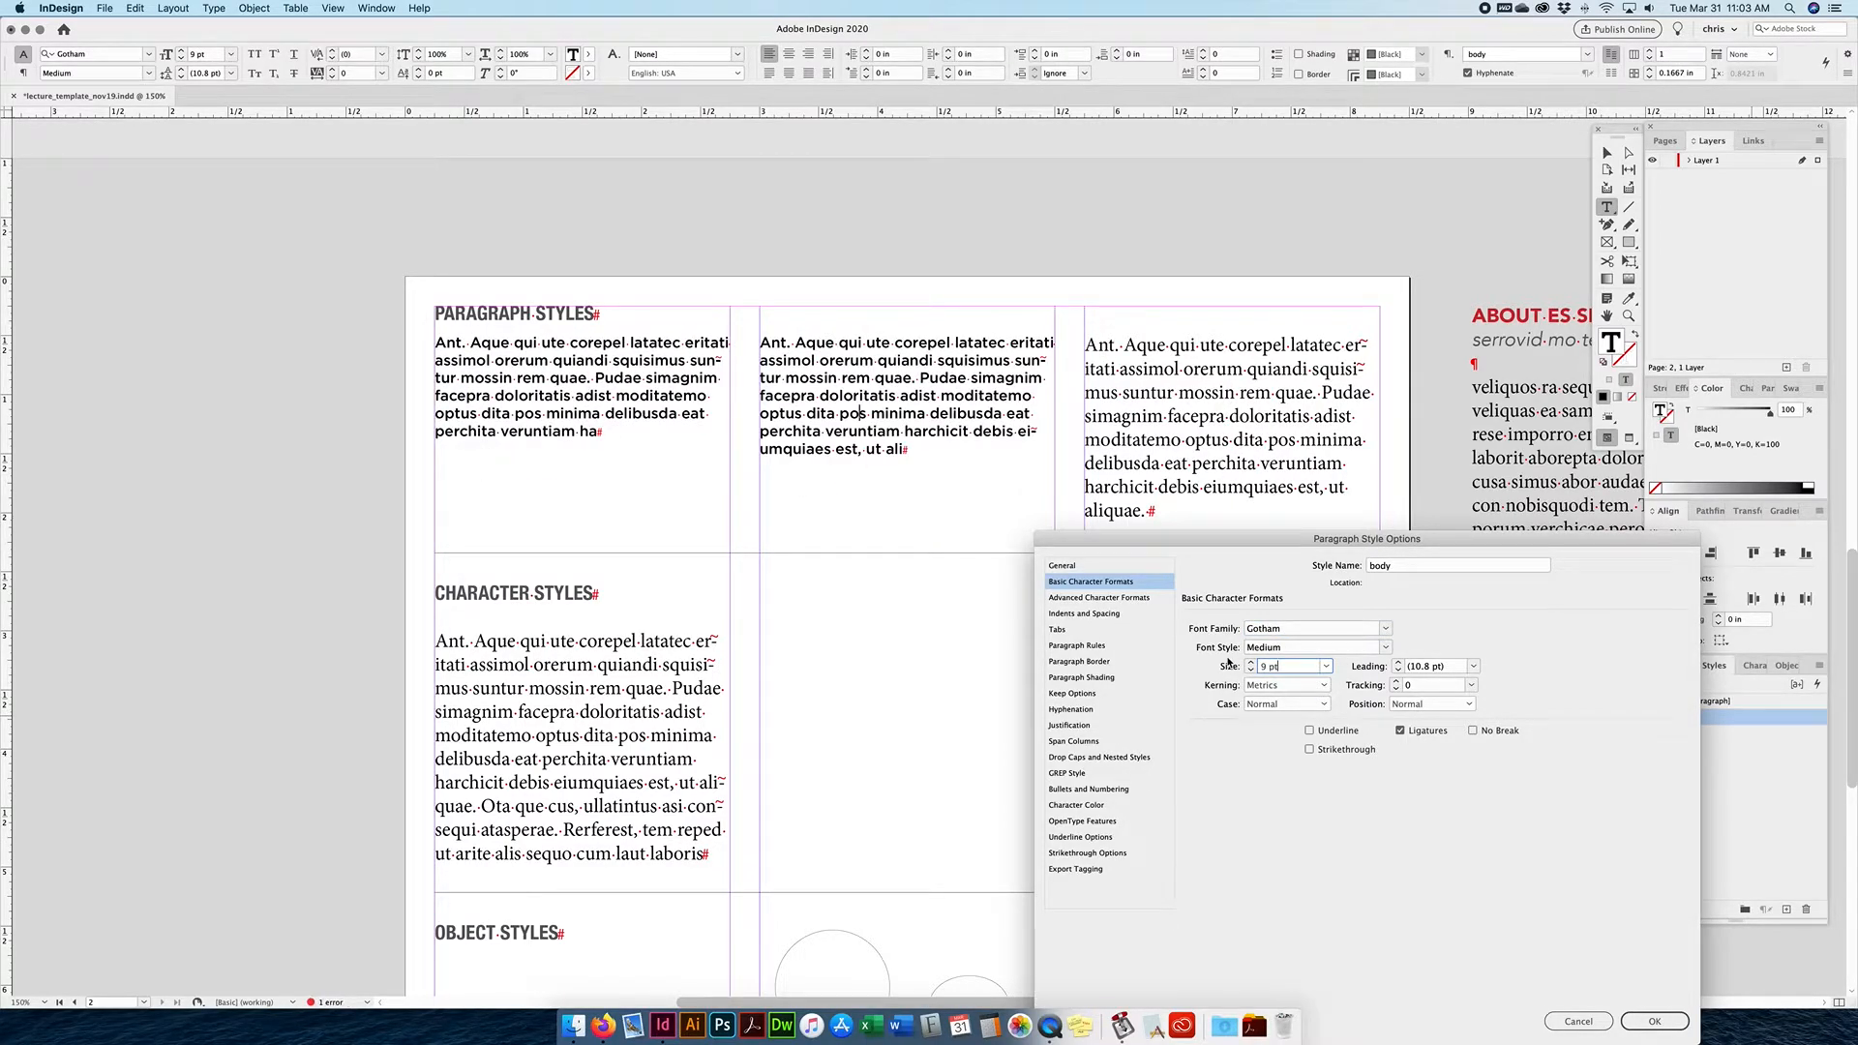
Try the magenta swatch C=0 M=100 Y=0 K=0 as the body style's character color.
left_click(1089, 805)
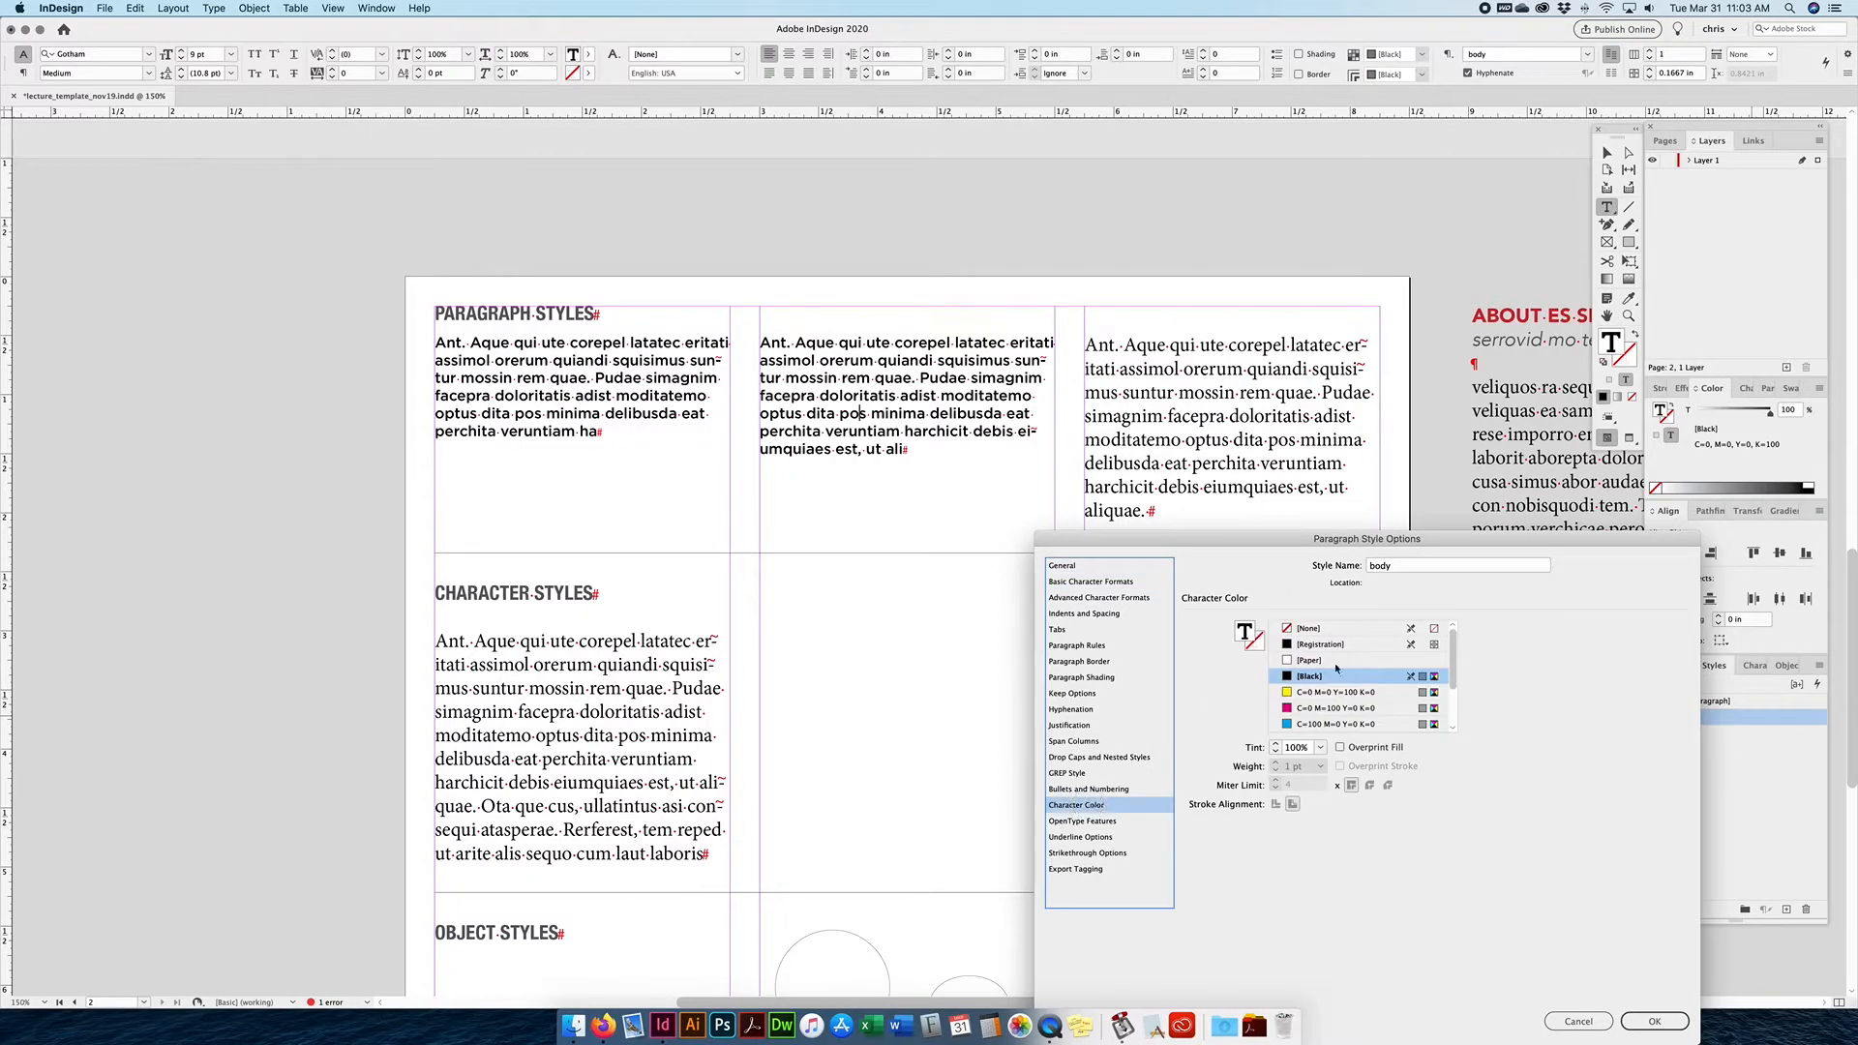
left_click(1317, 692)
left_click(1317, 710)
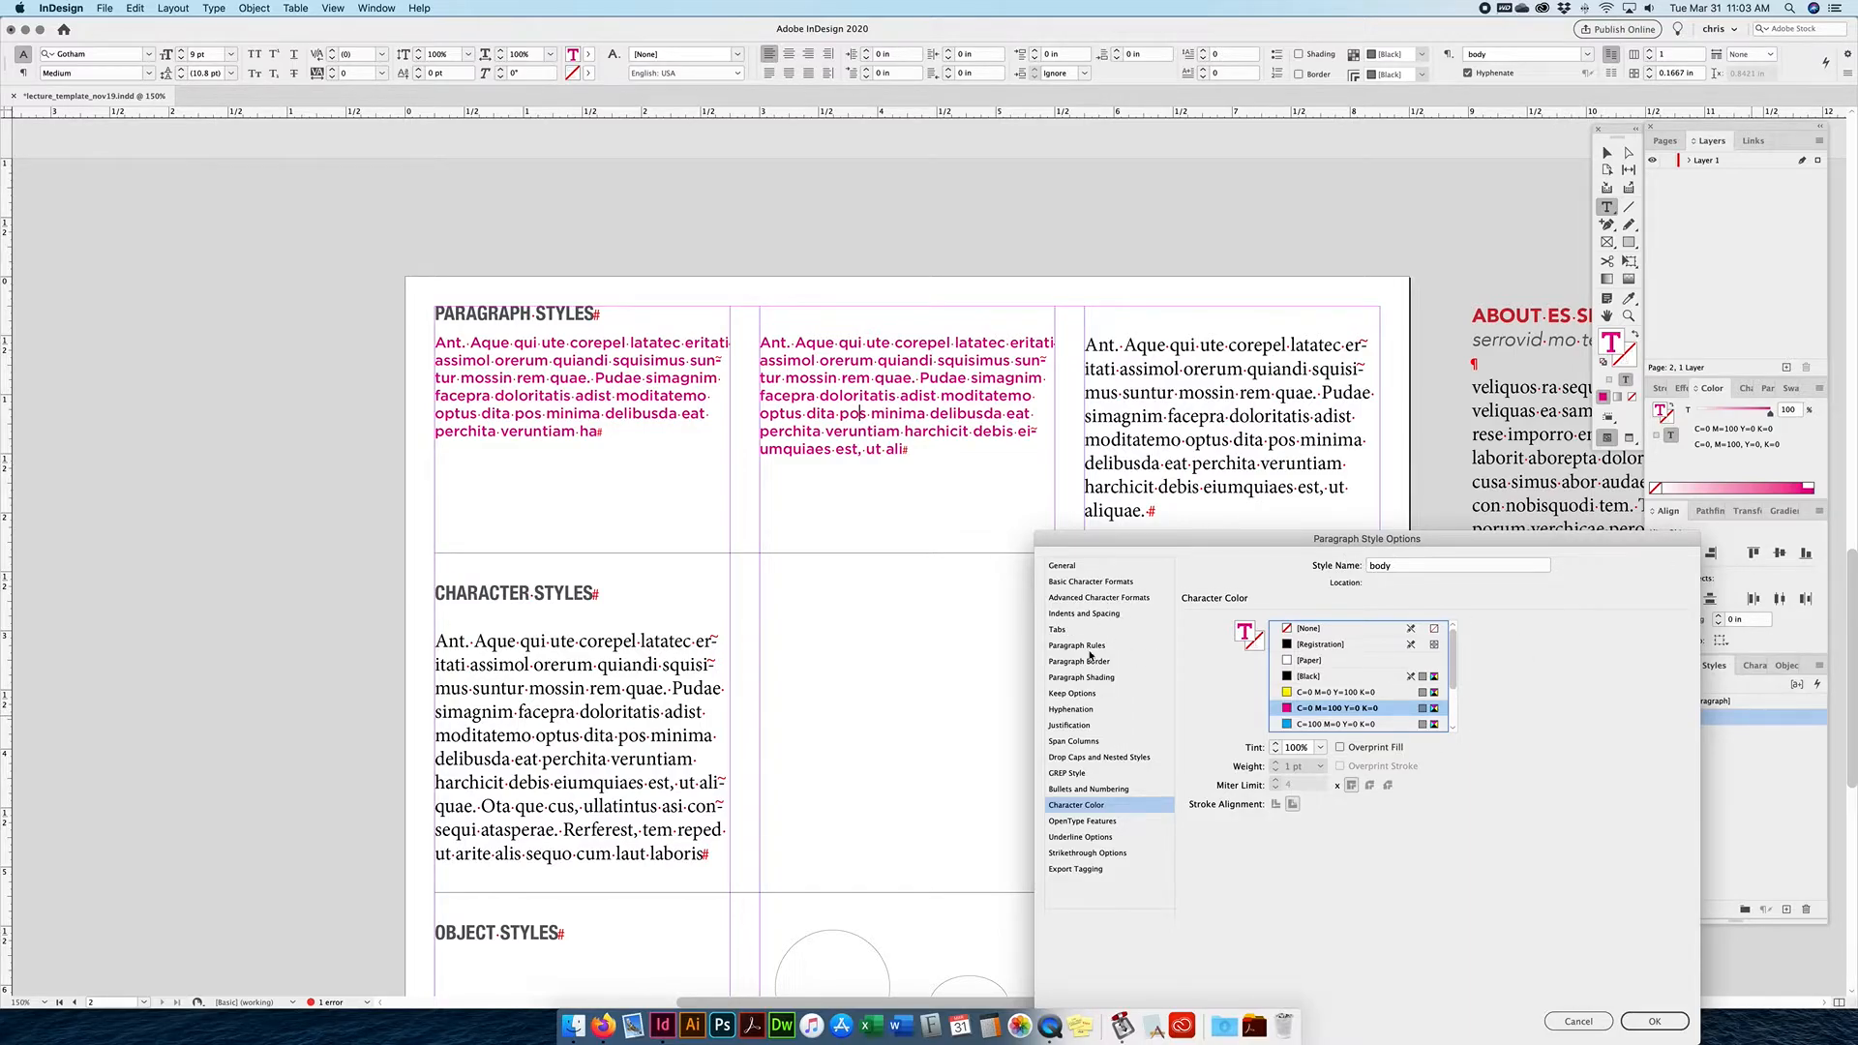
Move the style dialog up and examine the body style's option categories from Basic Character Formats through Hyphenation.
left_click_drag(1139, 540, 1218, 318)
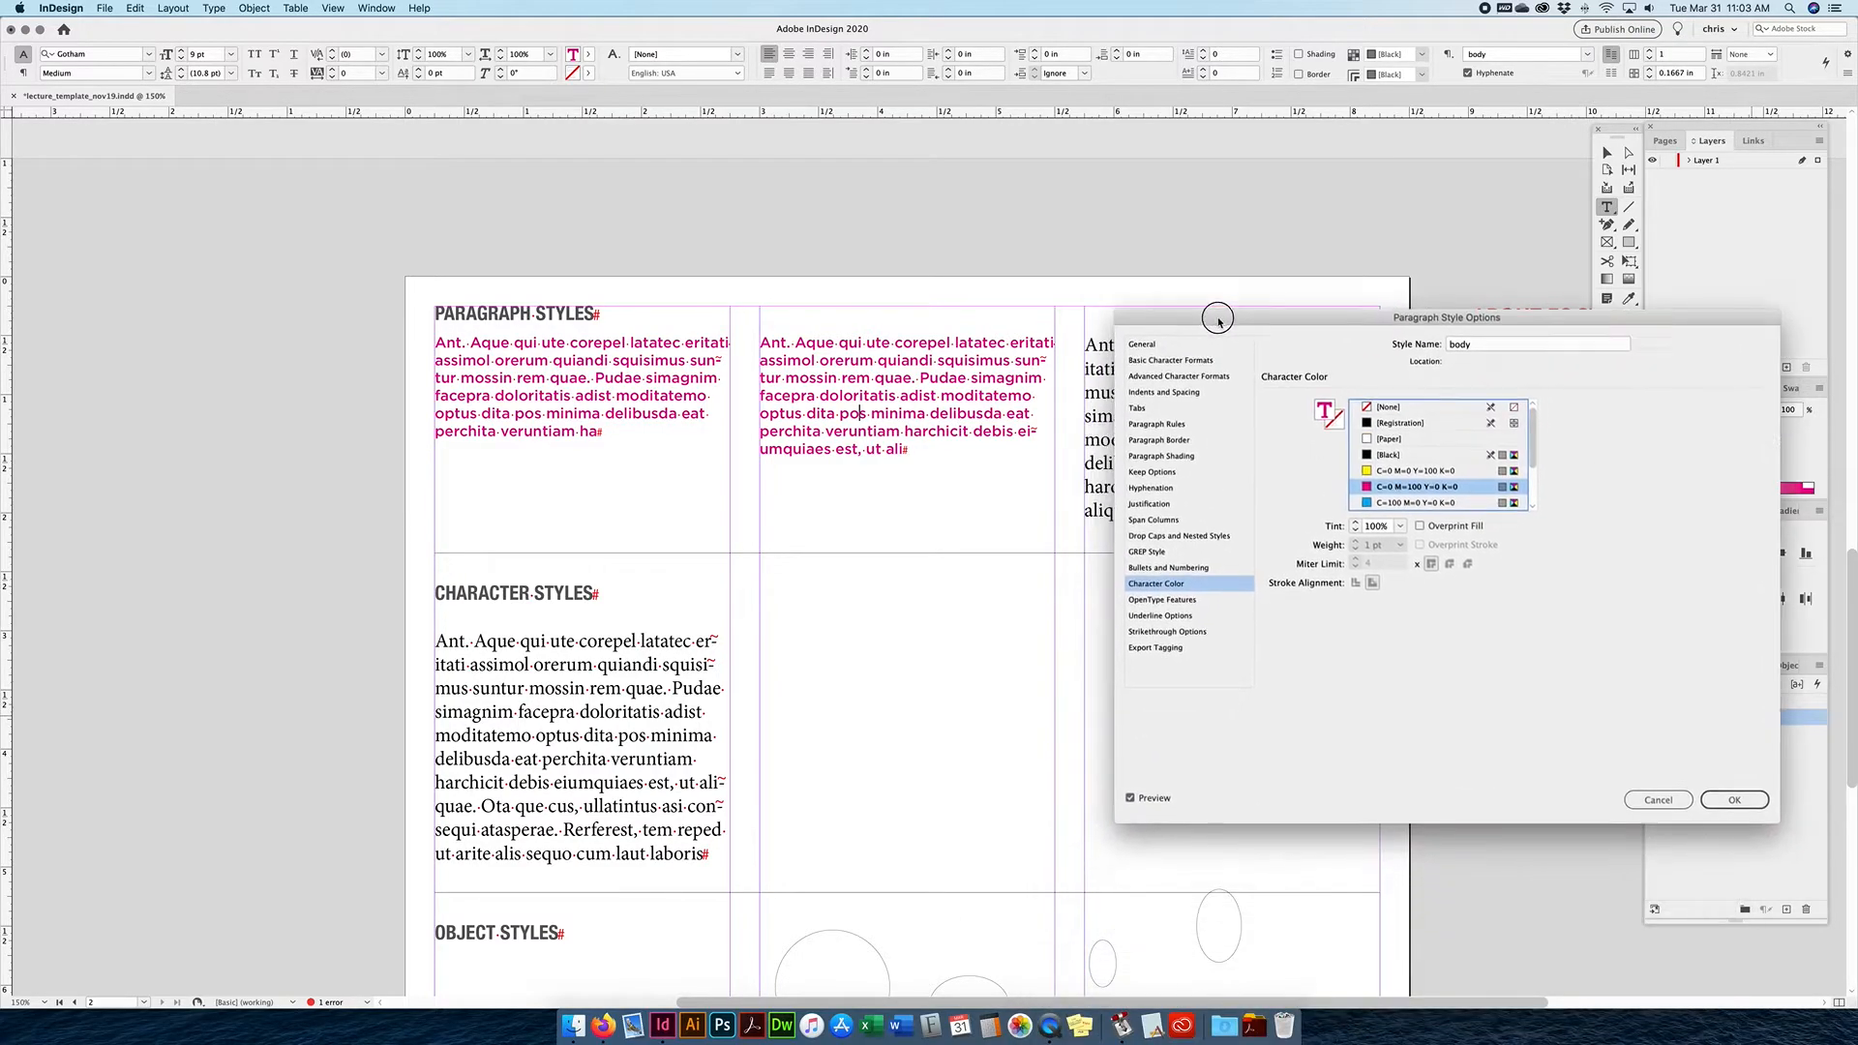
left_click(1194, 361)
left_click(1194, 378)
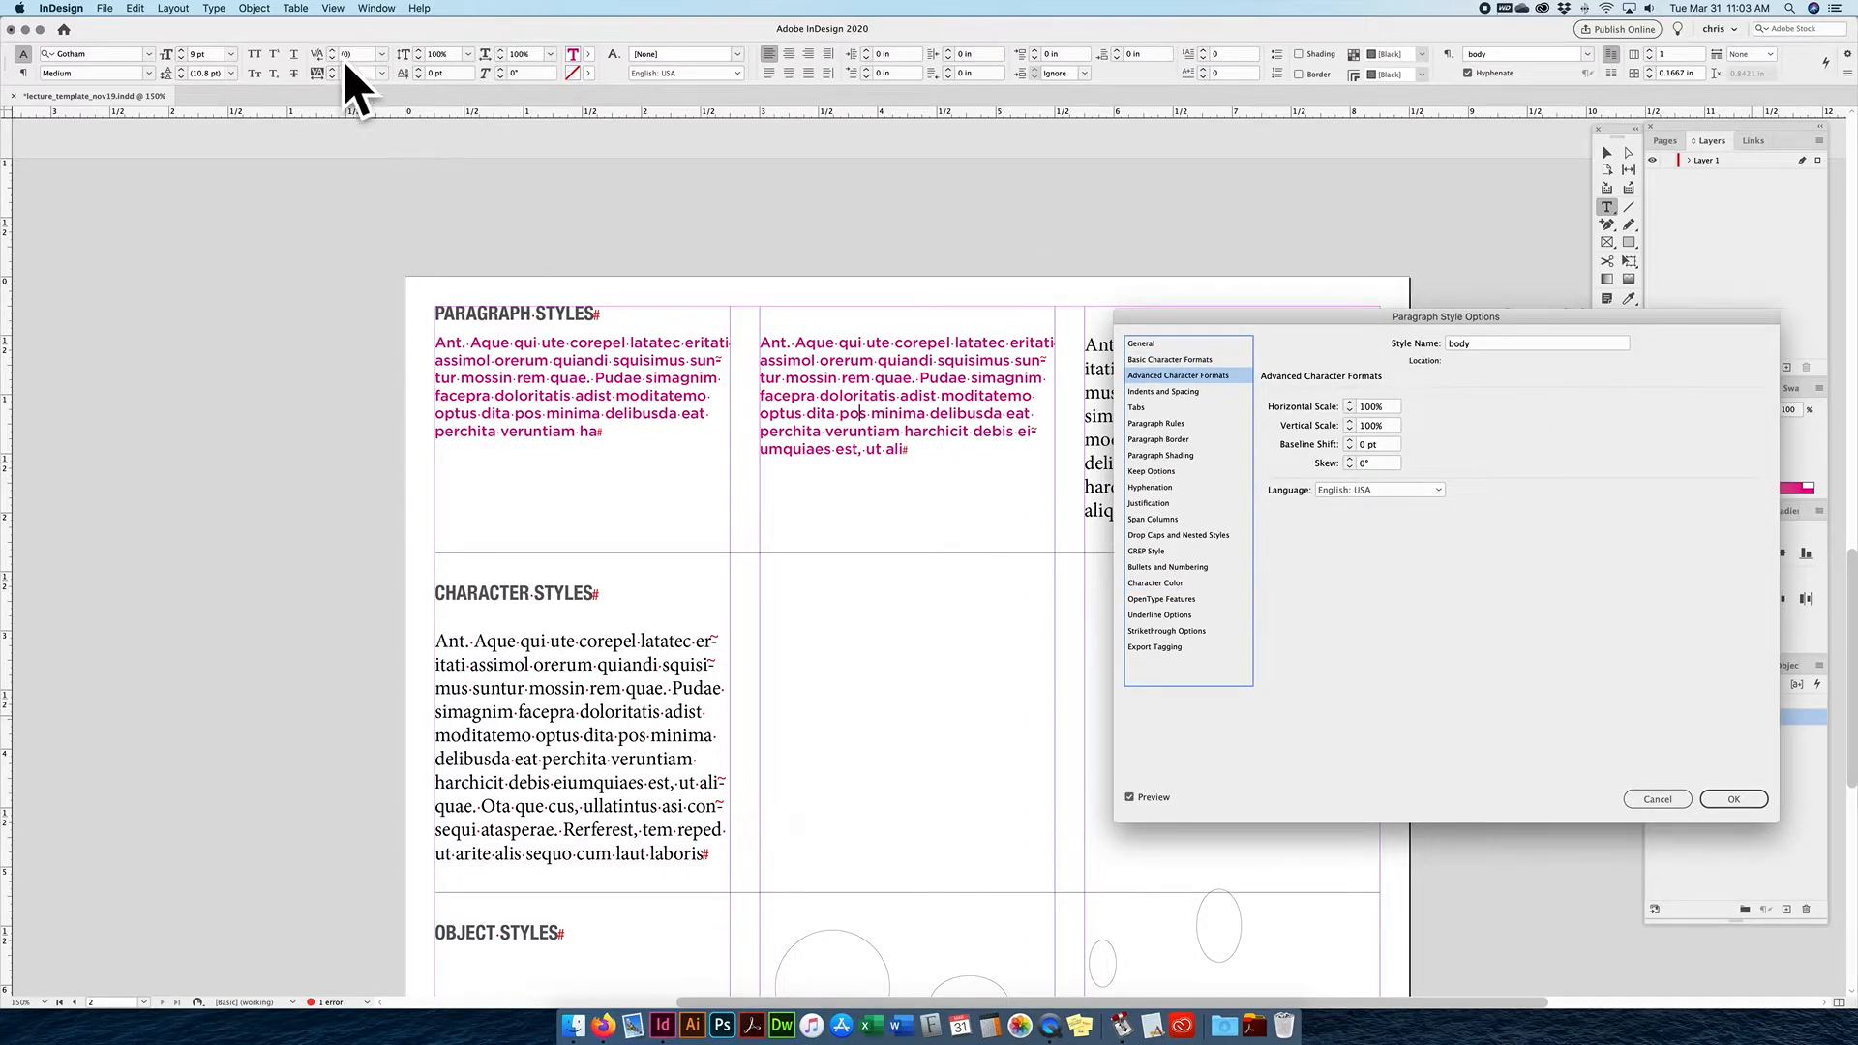
left_click(1185, 392)
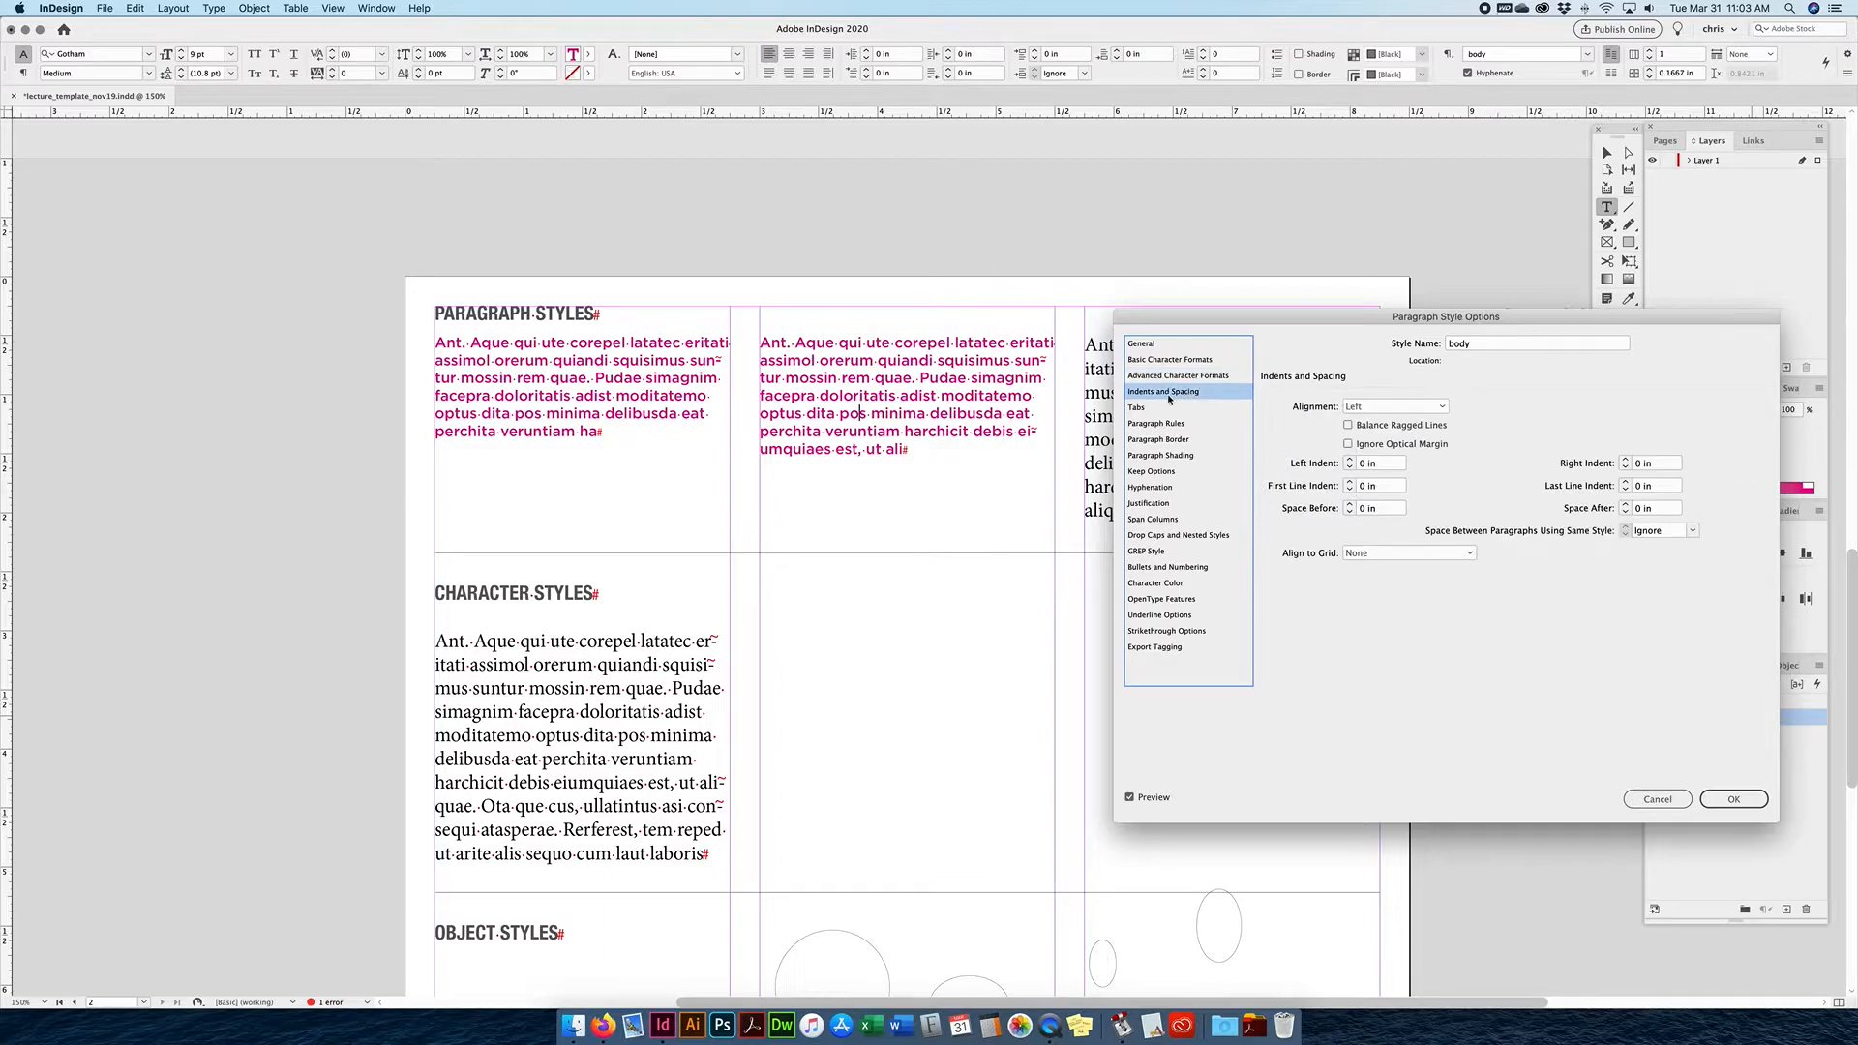
left_click(1151, 408)
left_click(1158, 424)
left_click(1162, 441)
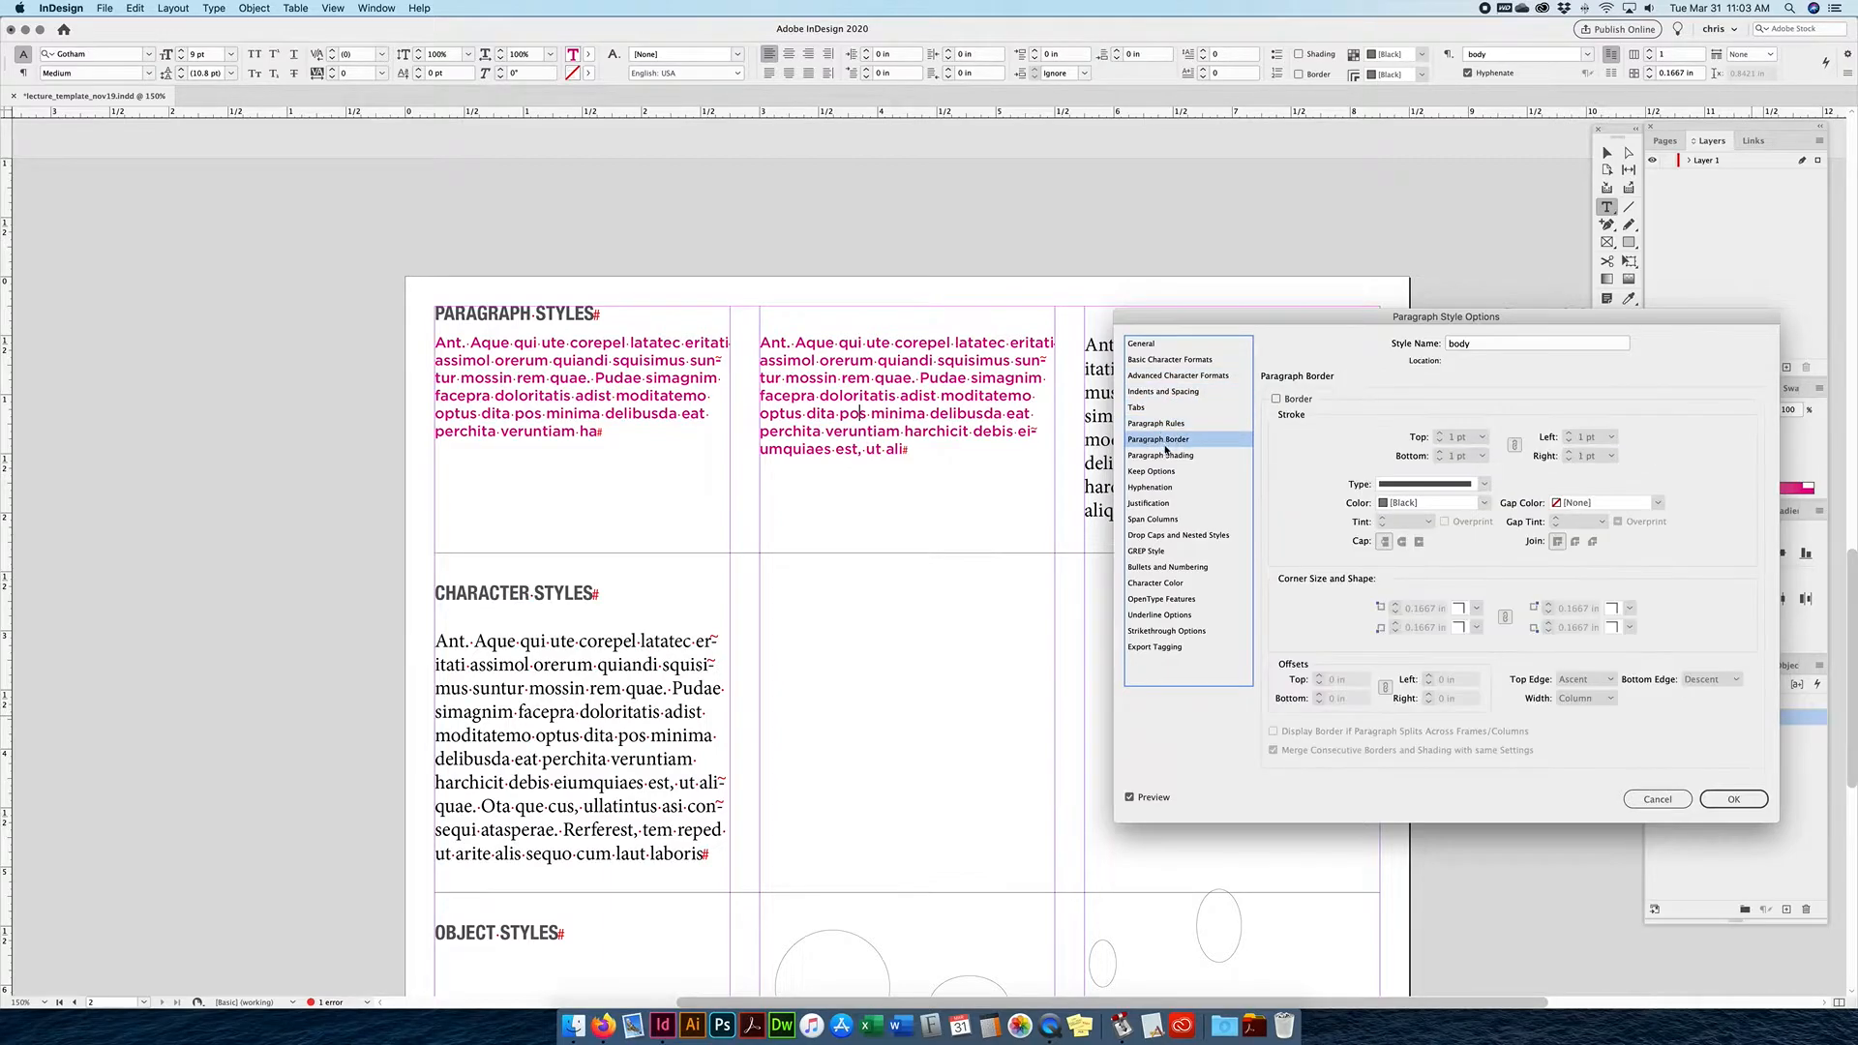
left_click(1163, 457)
left_click(1156, 475)
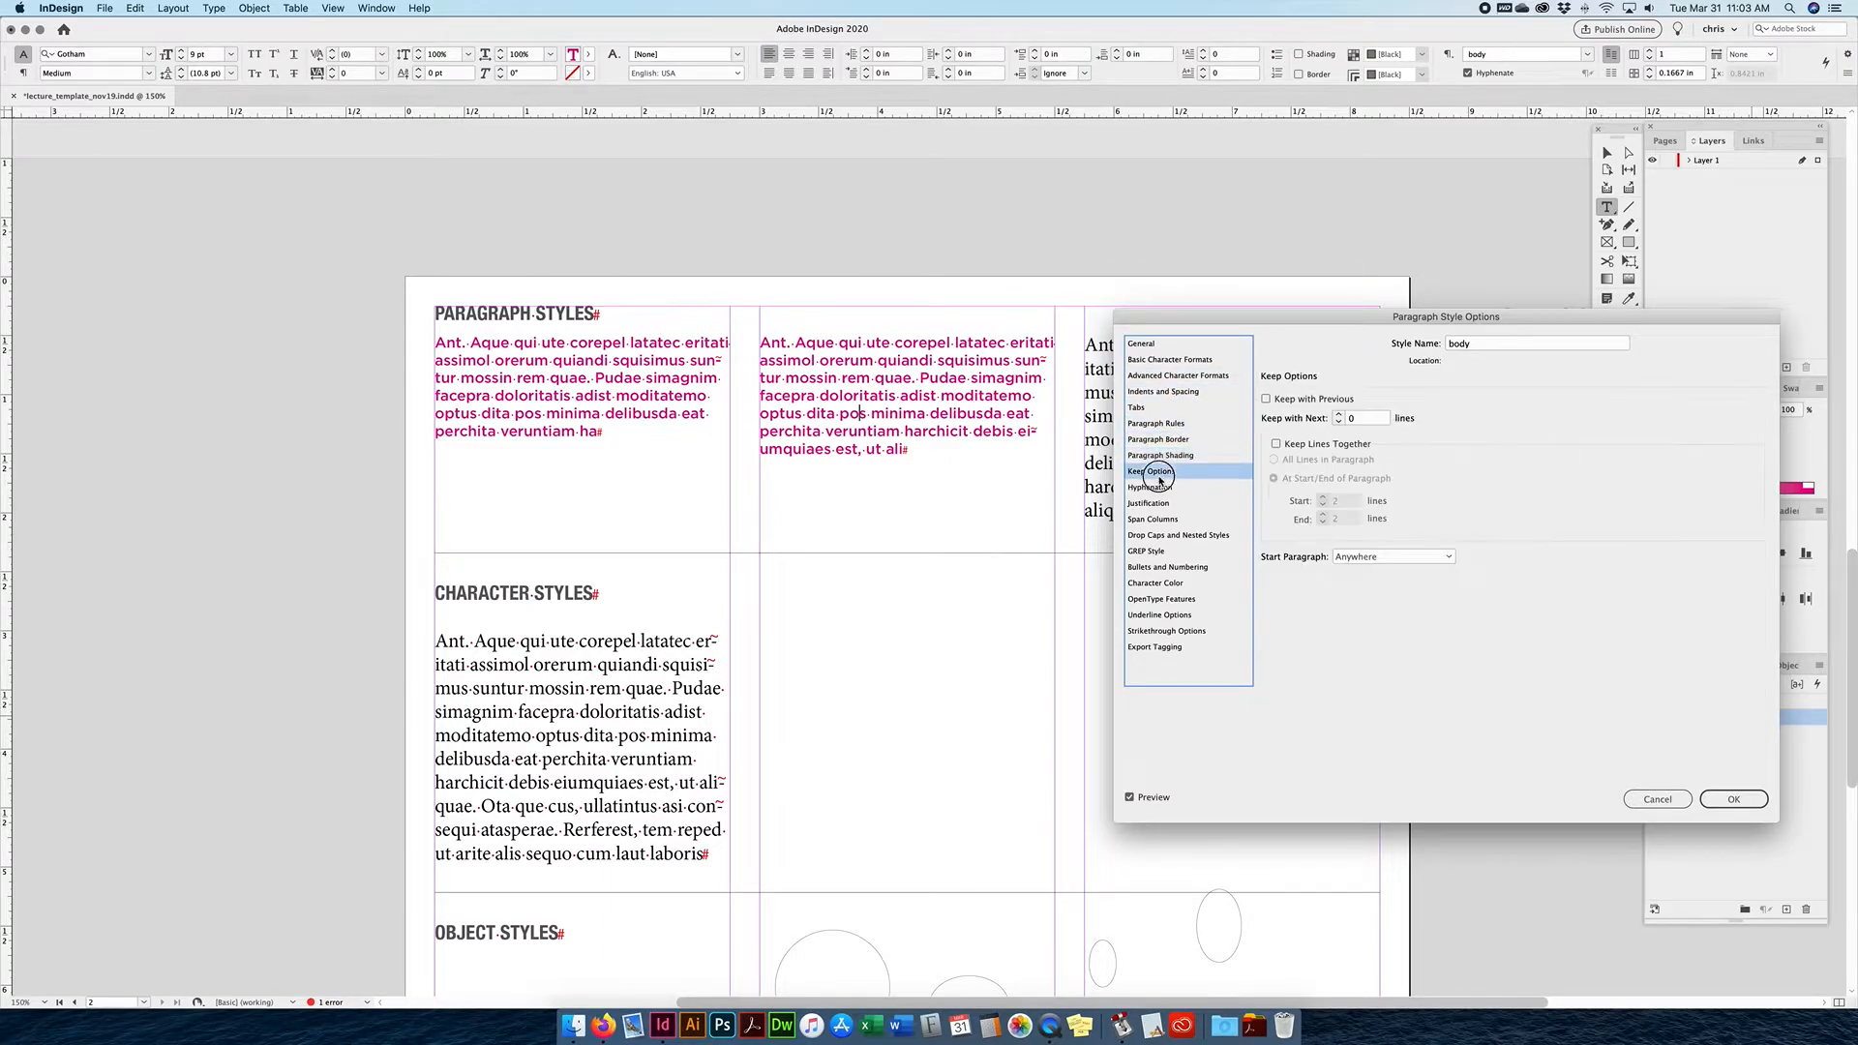
left_click(1156, 489)
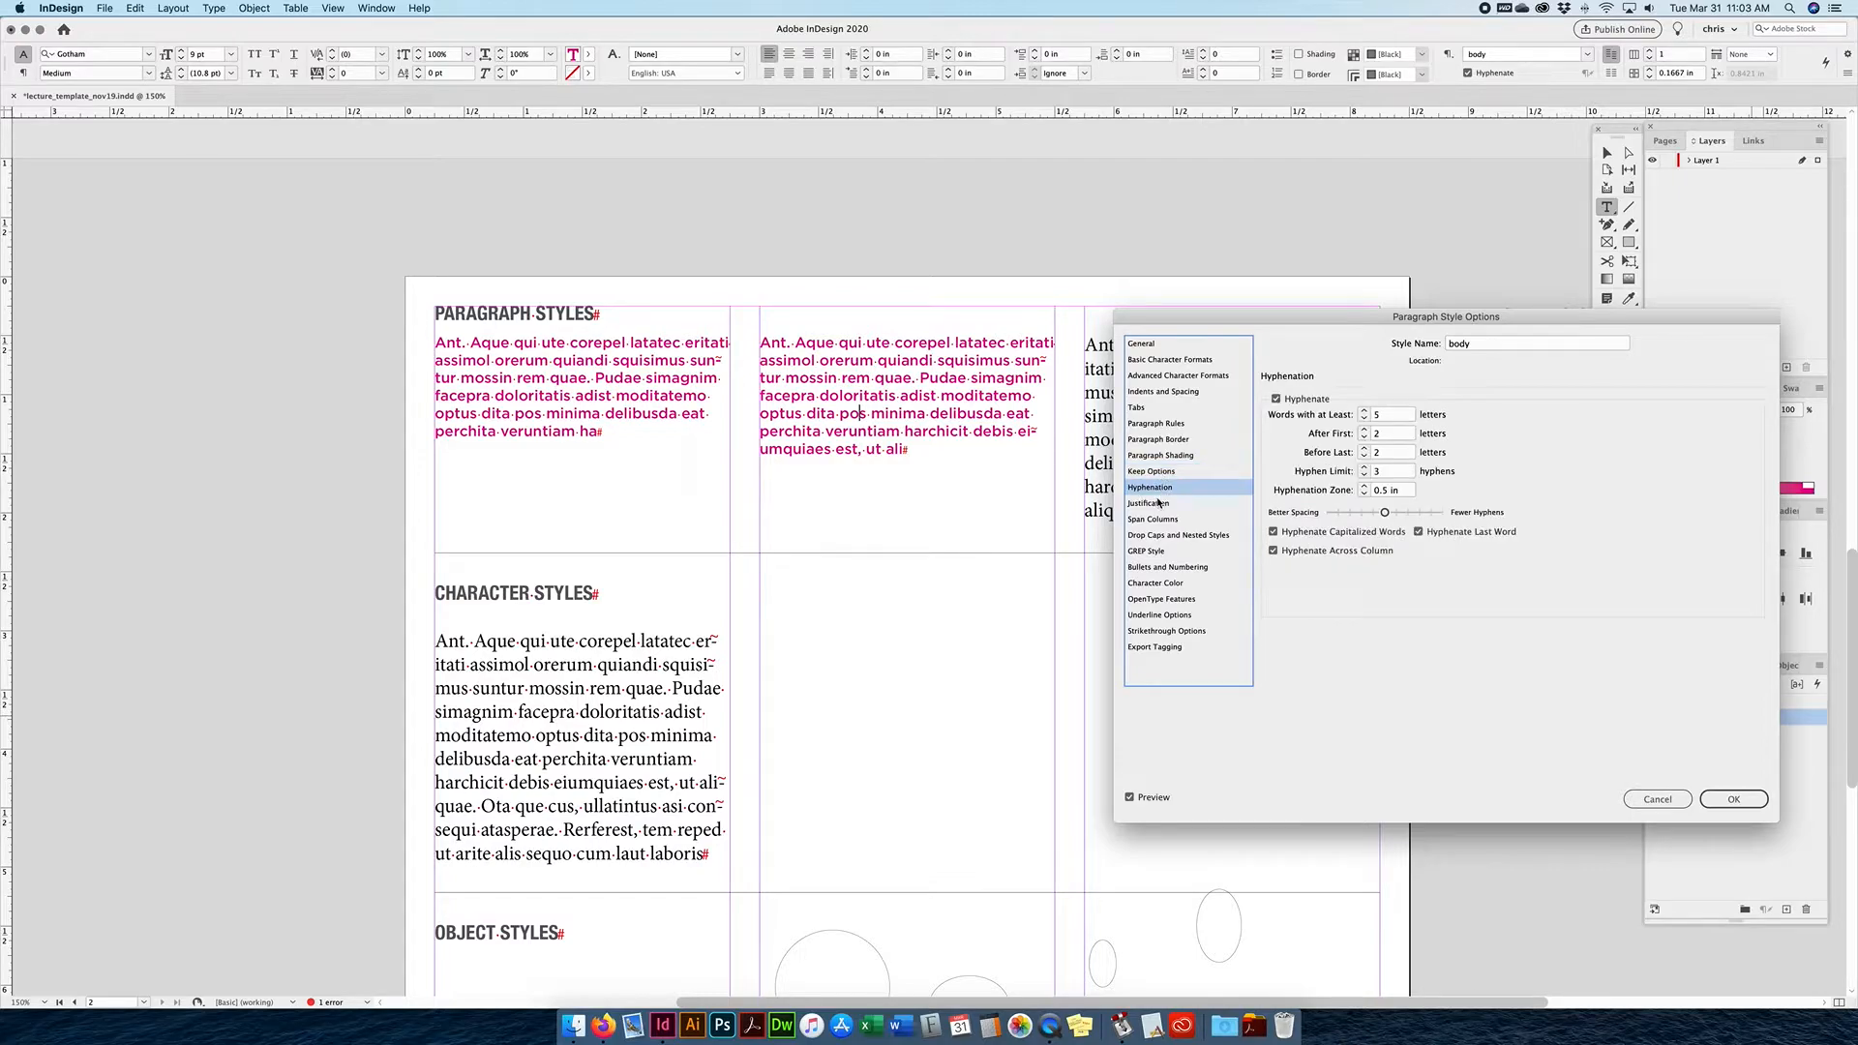
left_click(1158, 457)
left_click(1159, 473)
left_click(1158, 489)
left_click(1164, 473)
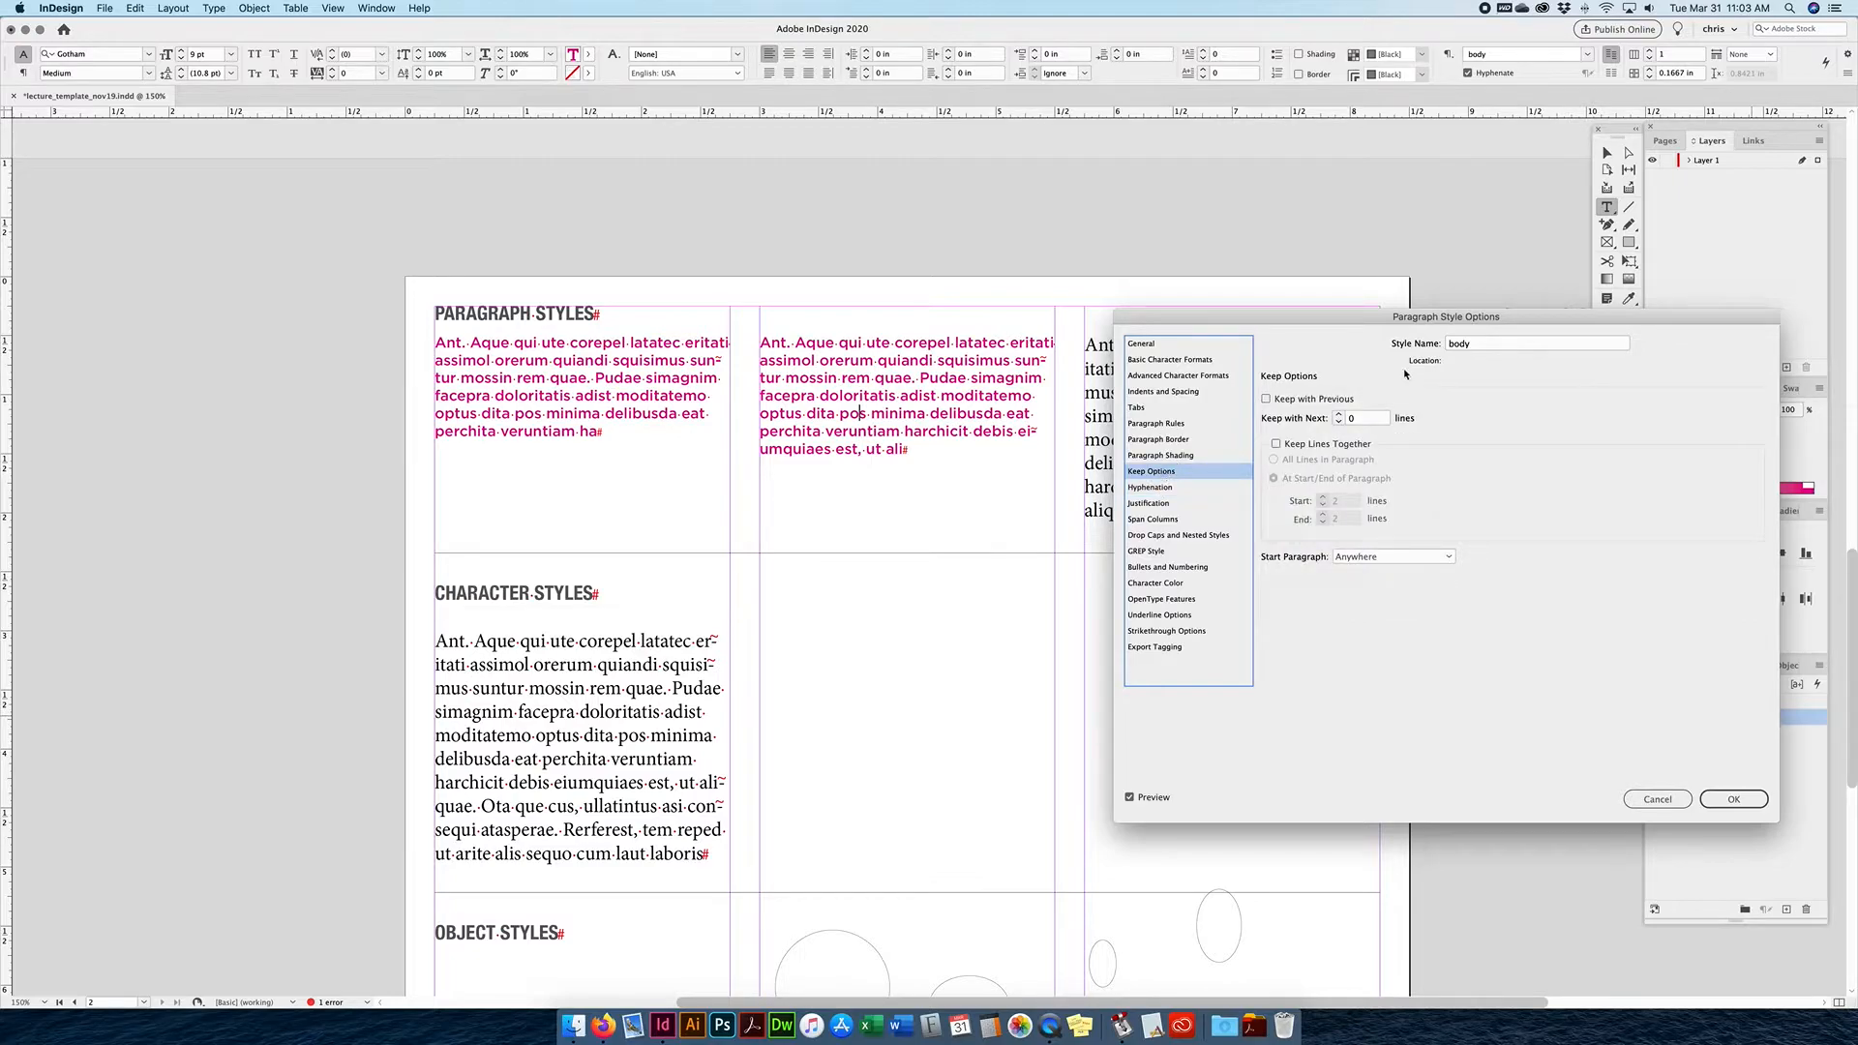
left_click(1148, 489)
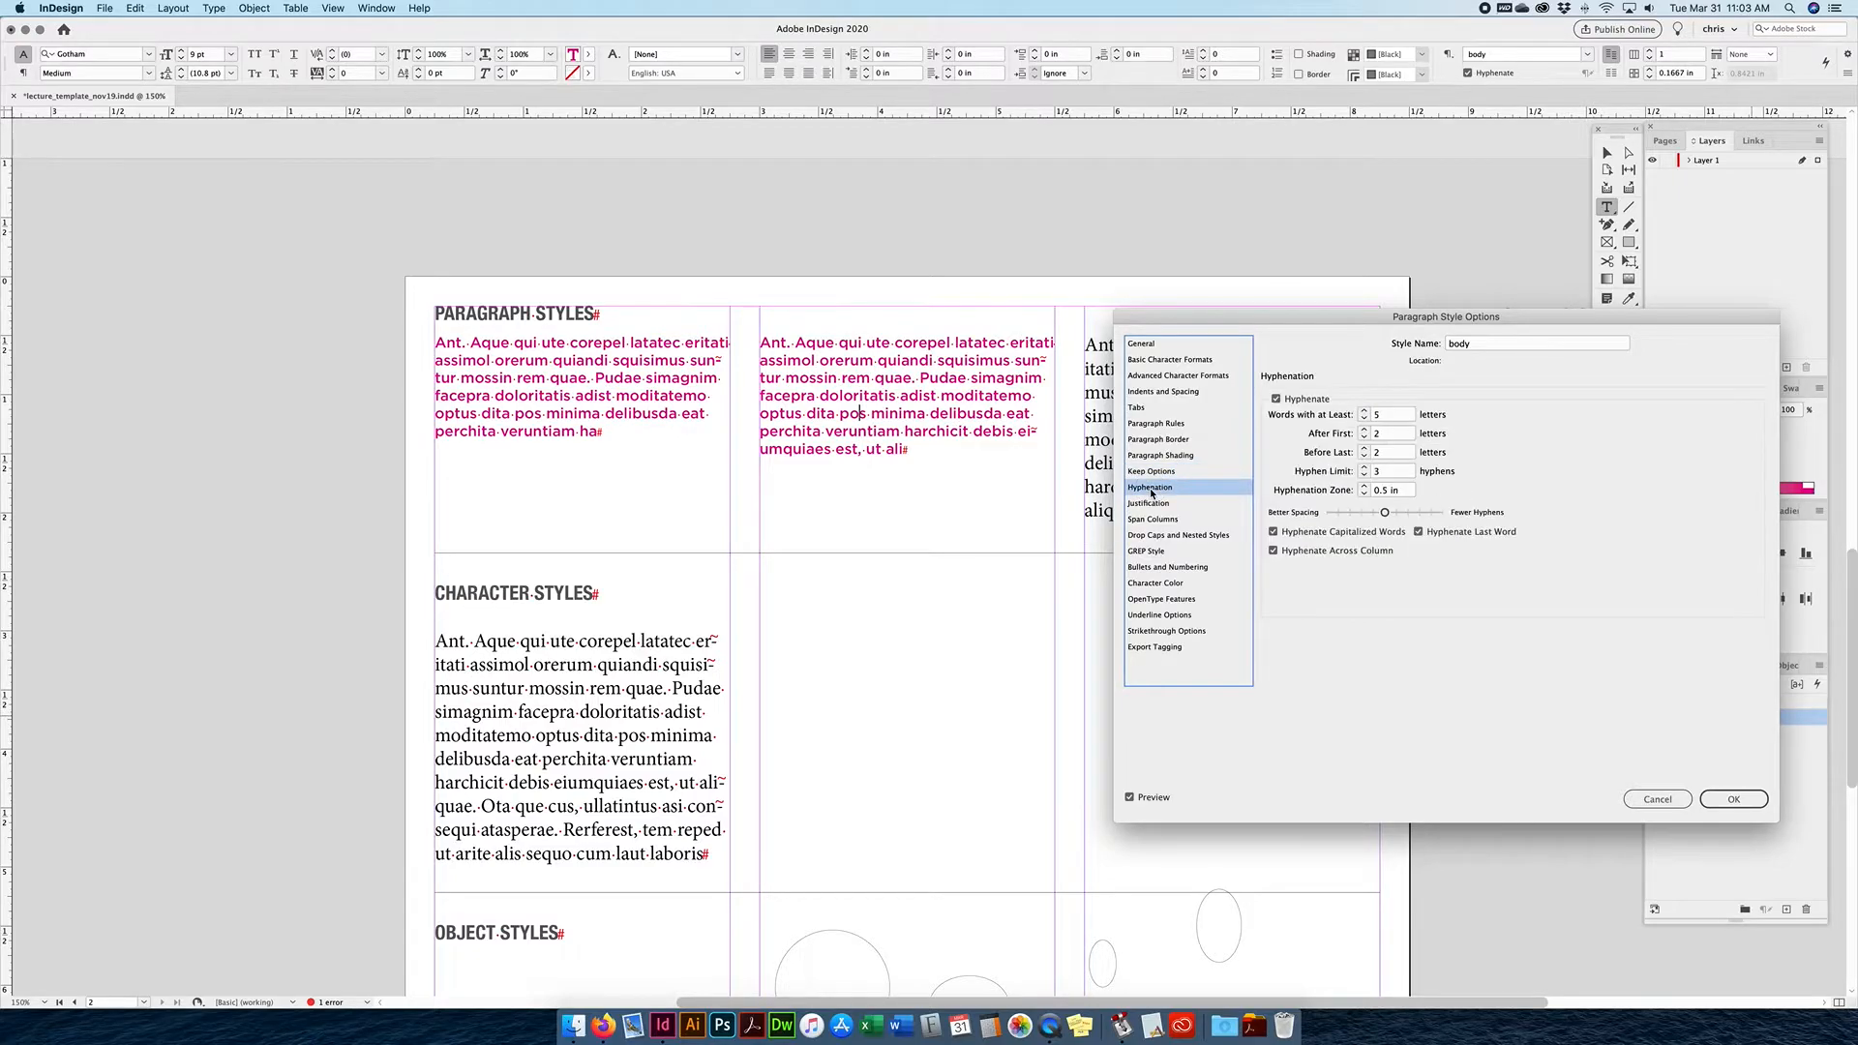
Examine the body style's remaining categories from Justification through Export Tagging and discard all changes made to the style.
left_click(1152, 504)
left_click(1153, 521)
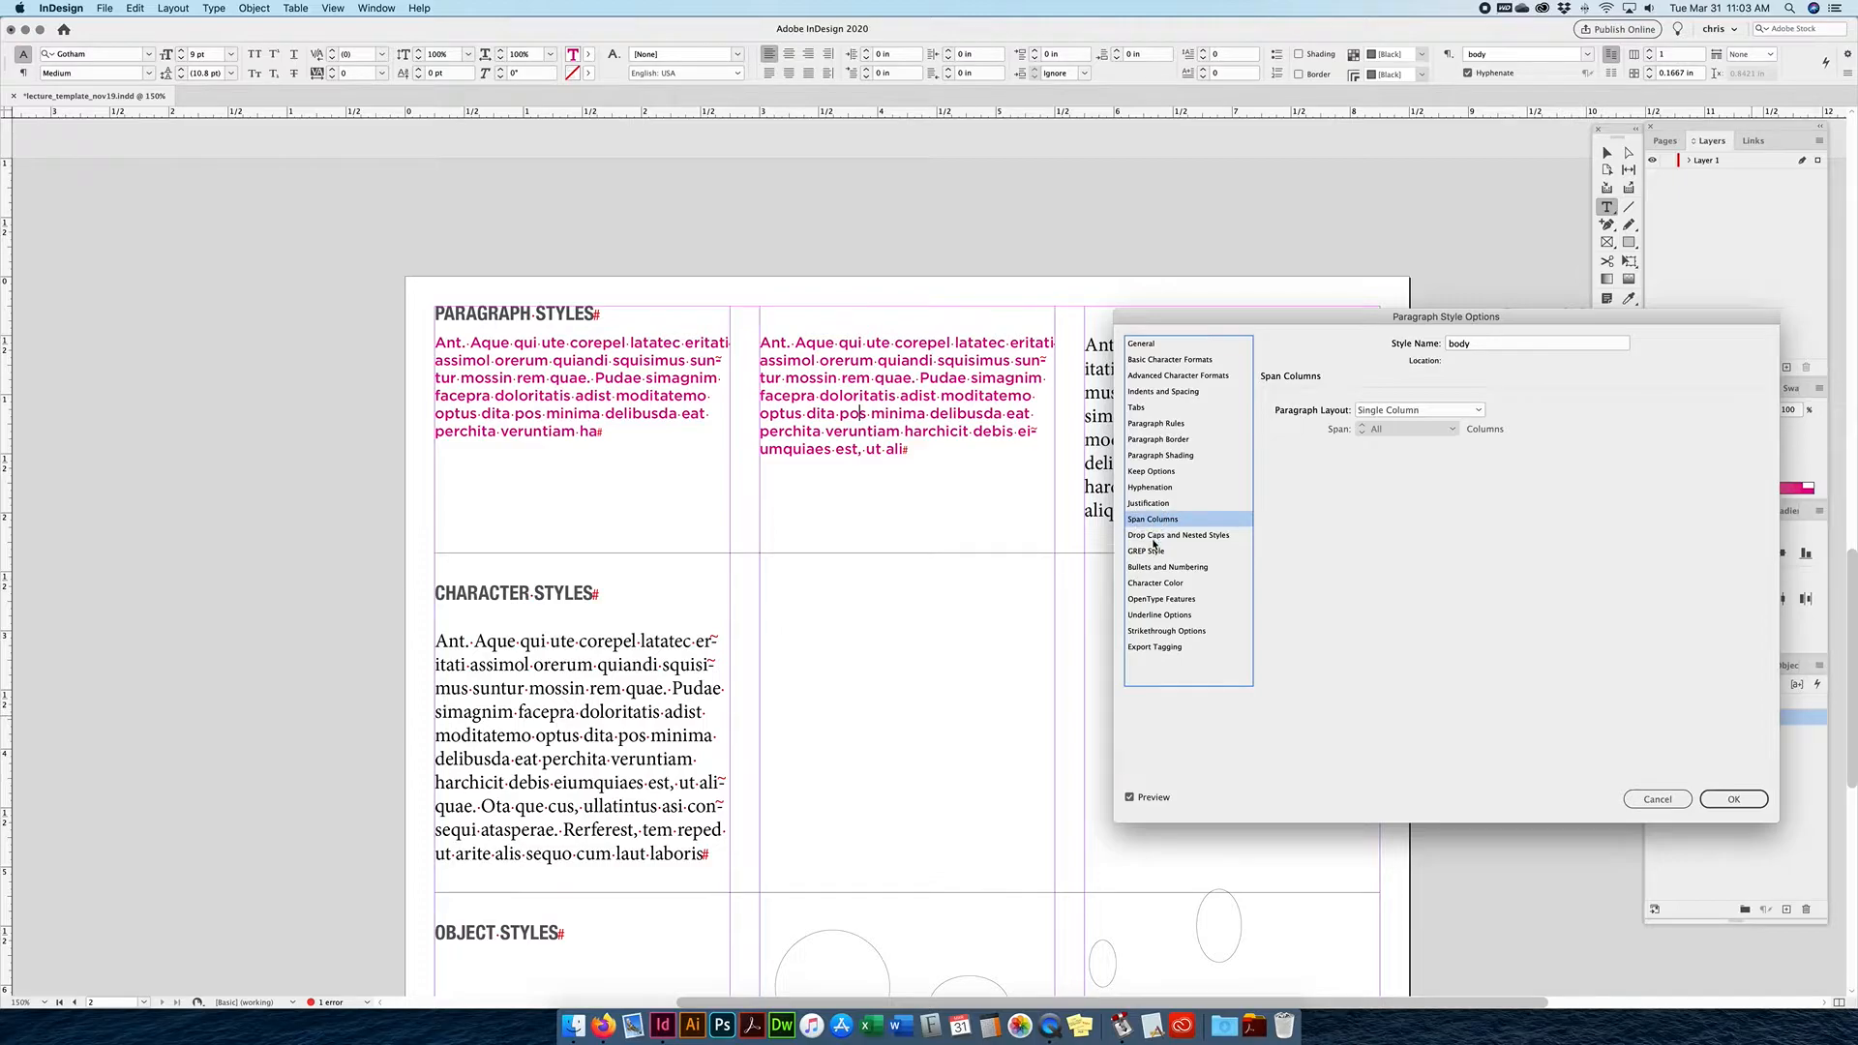
left_click(1152, 537)
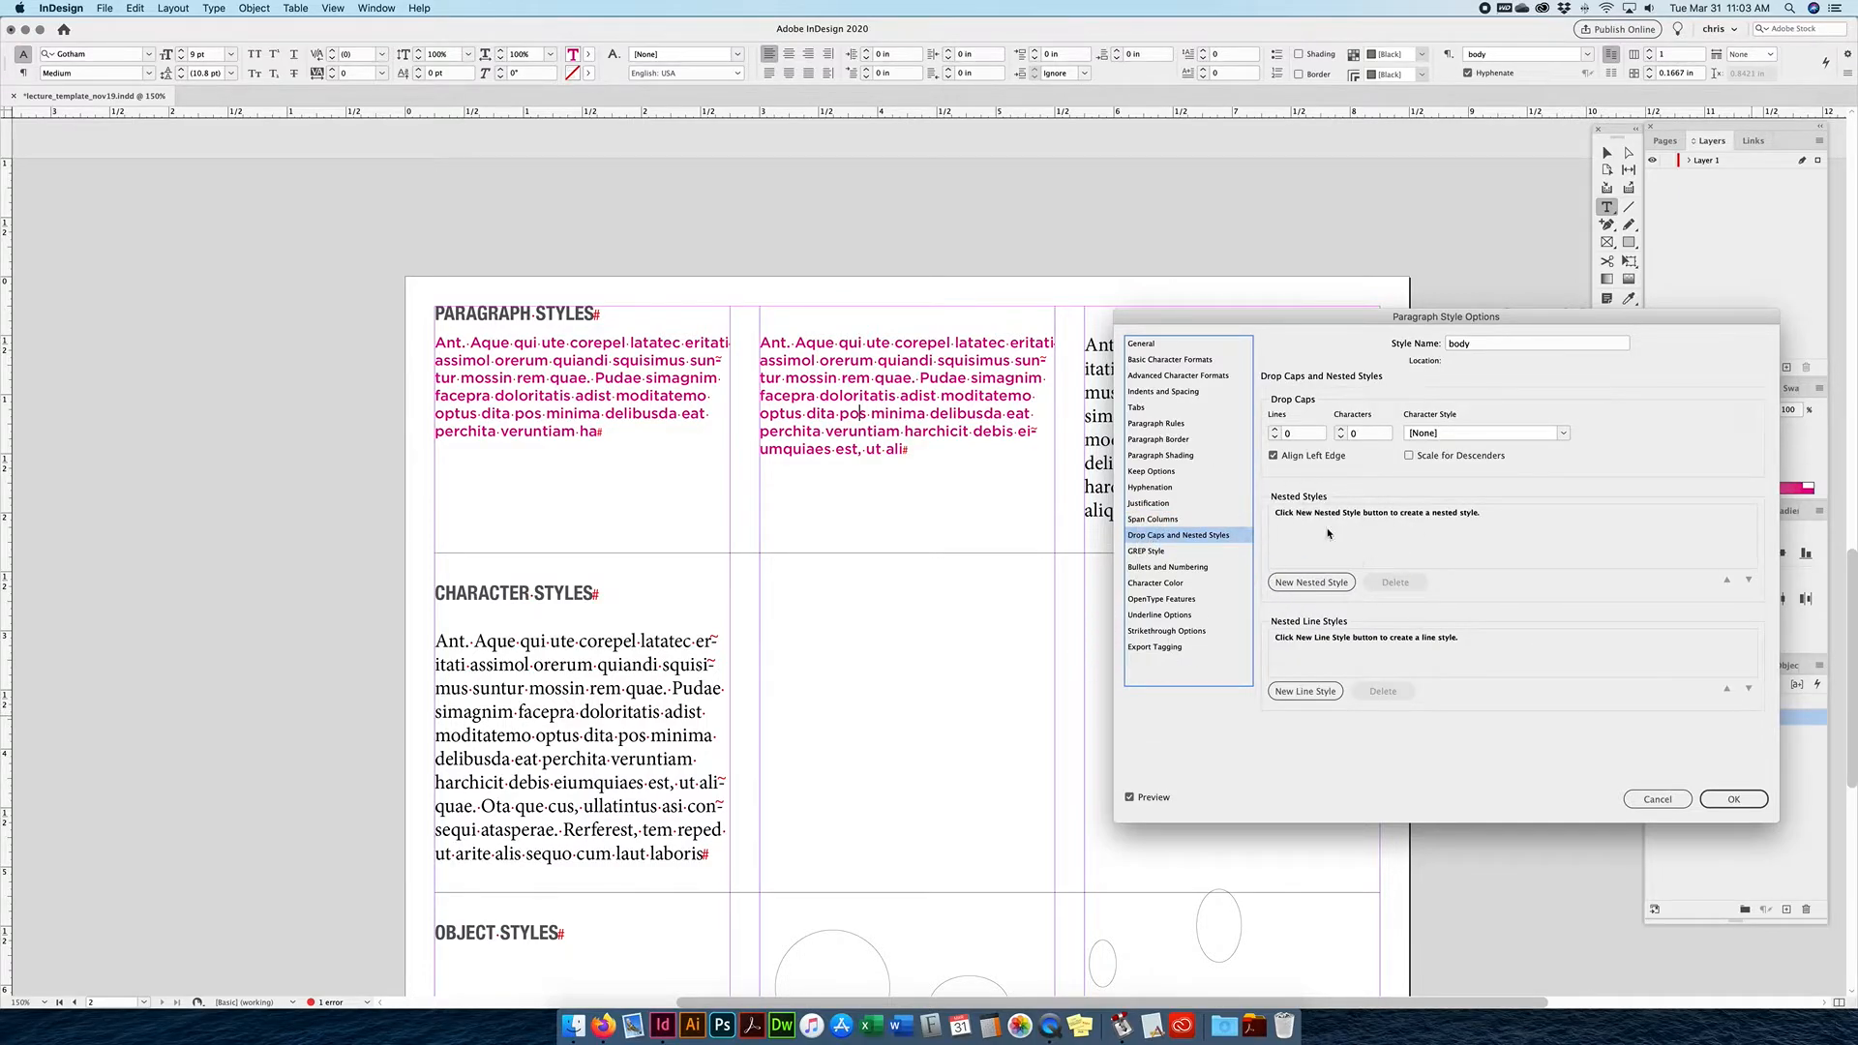
left_click(1151, 553)
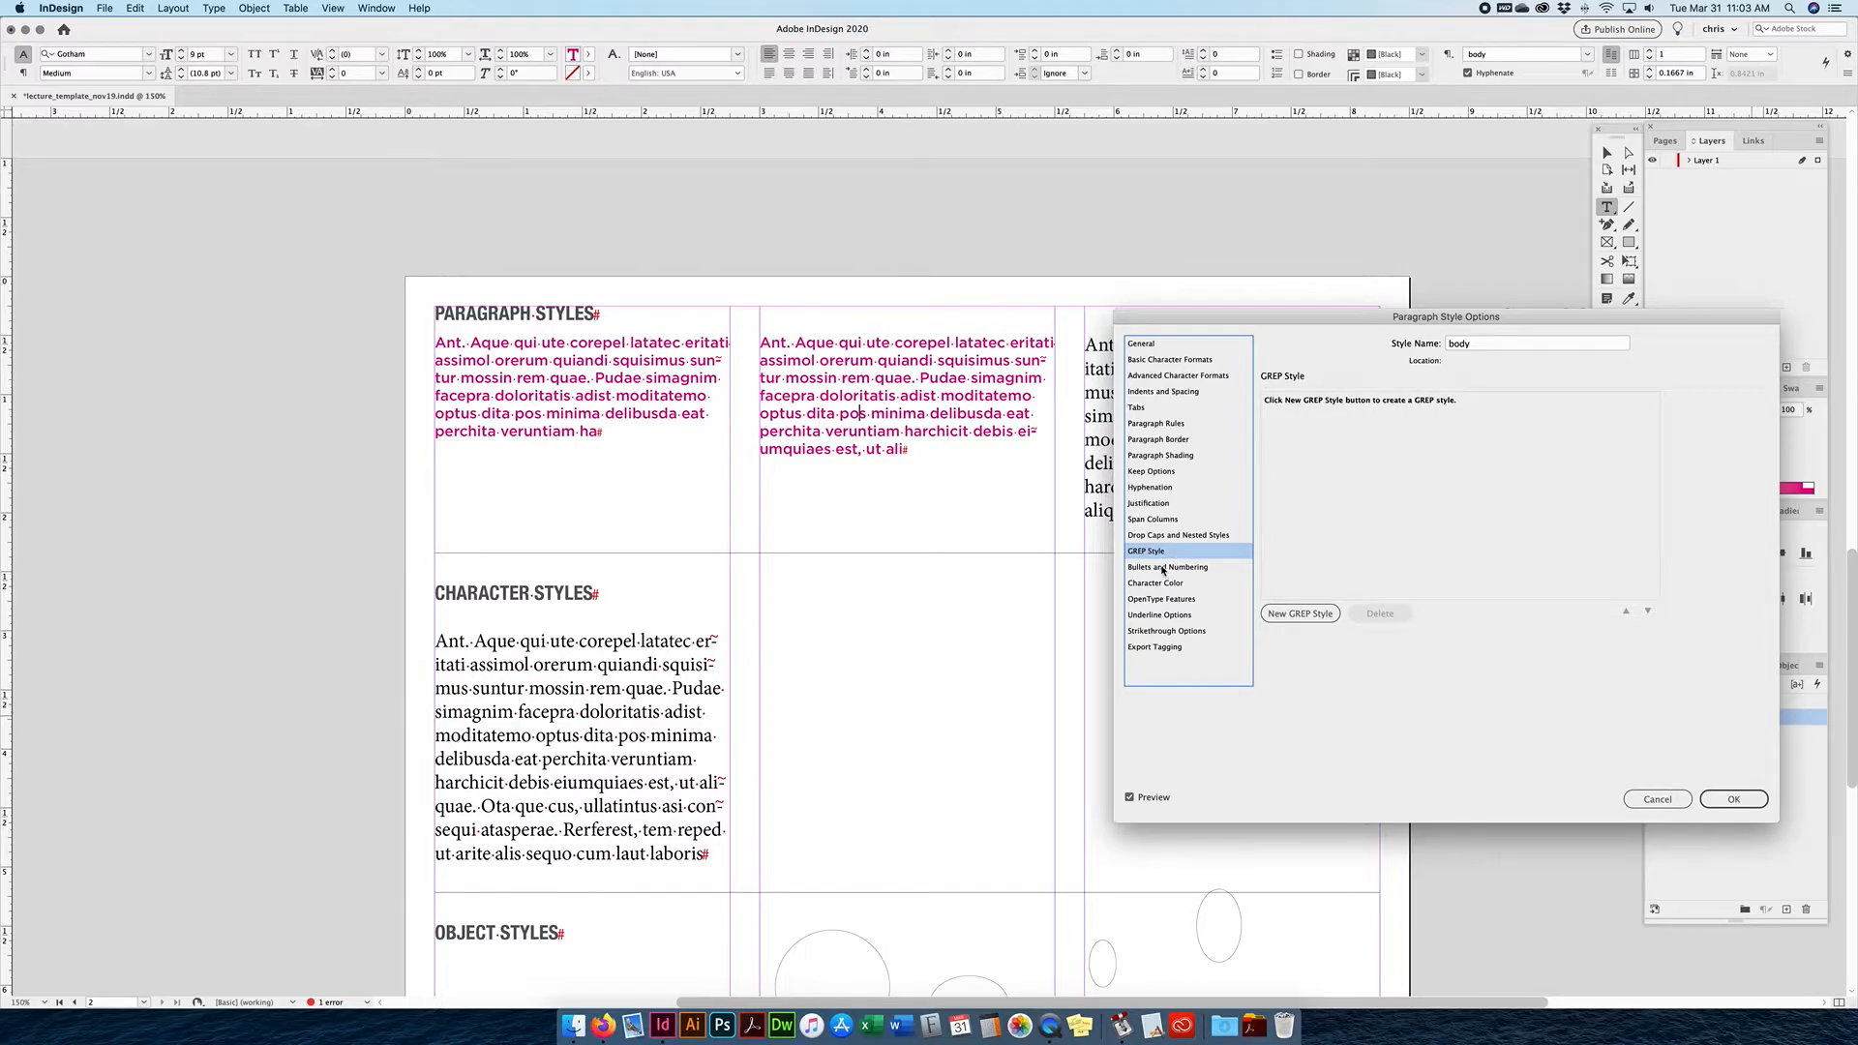
left_click(1171, 568)
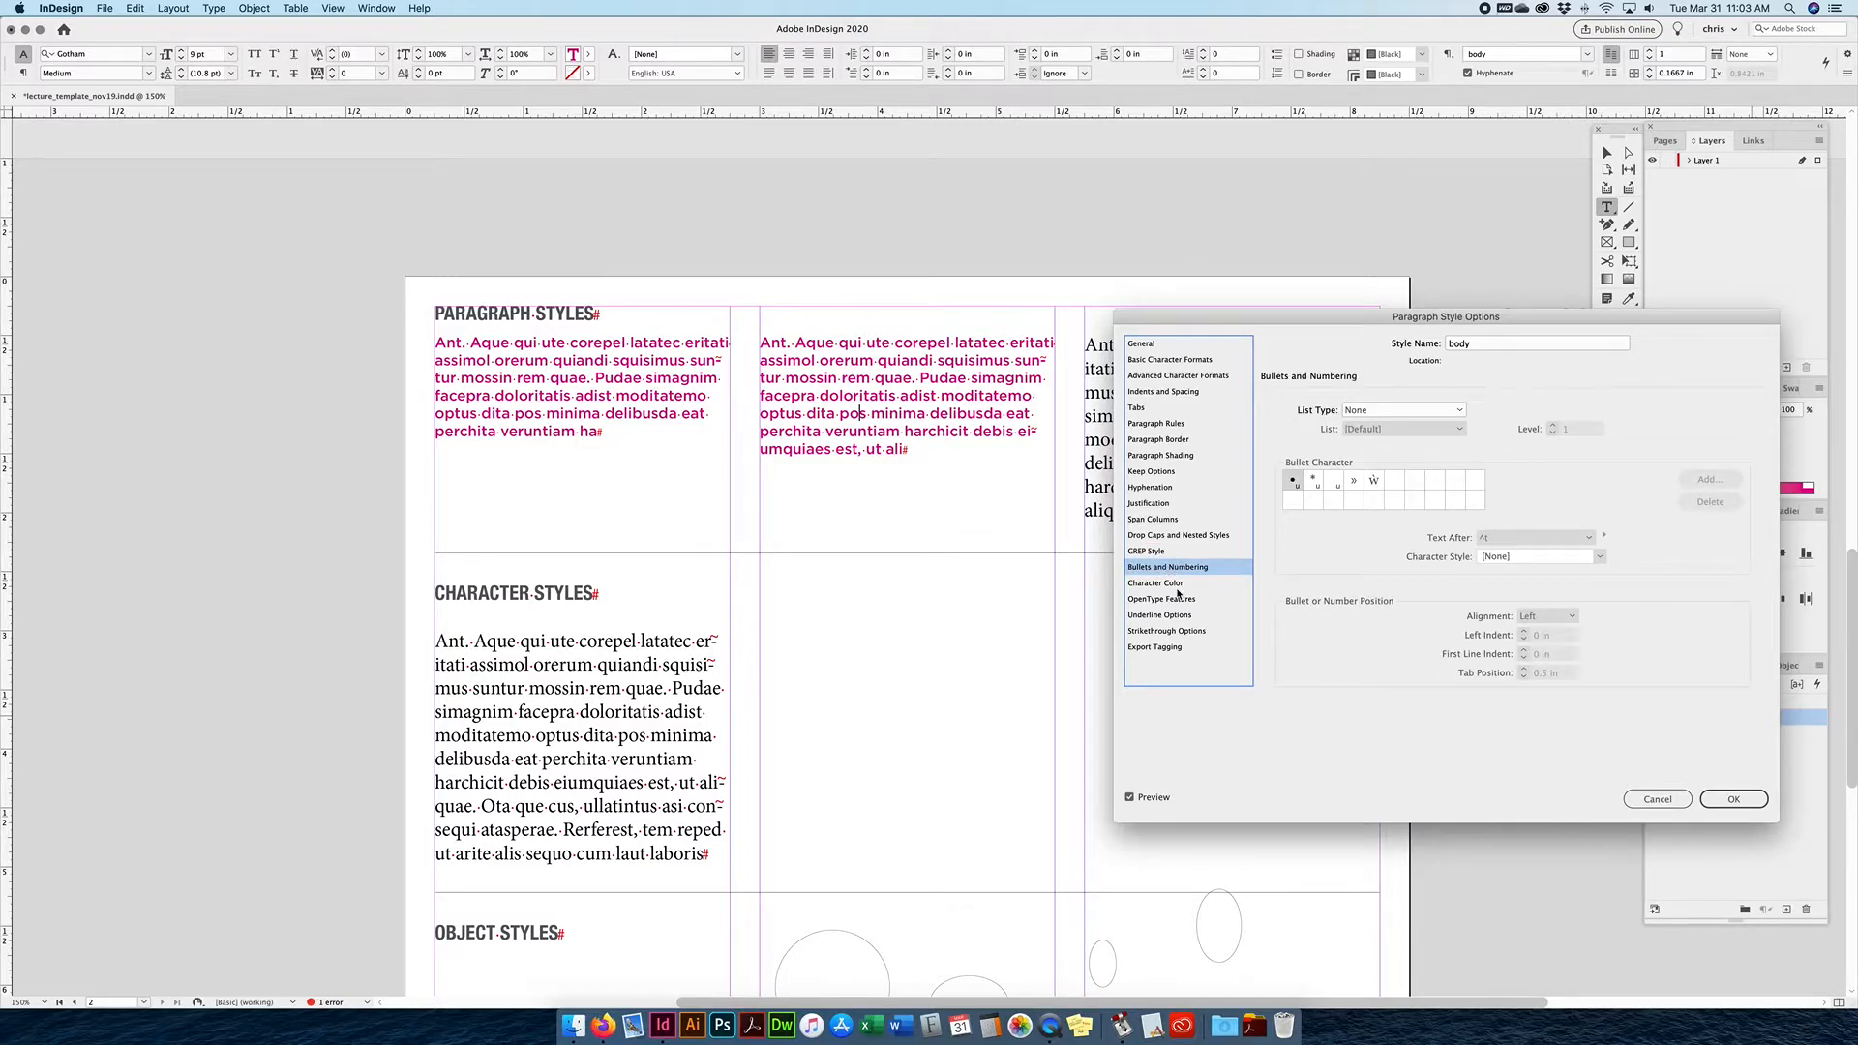
left_click(1174, 585)
left_click(1175, 601)
left_click(1169, 616)
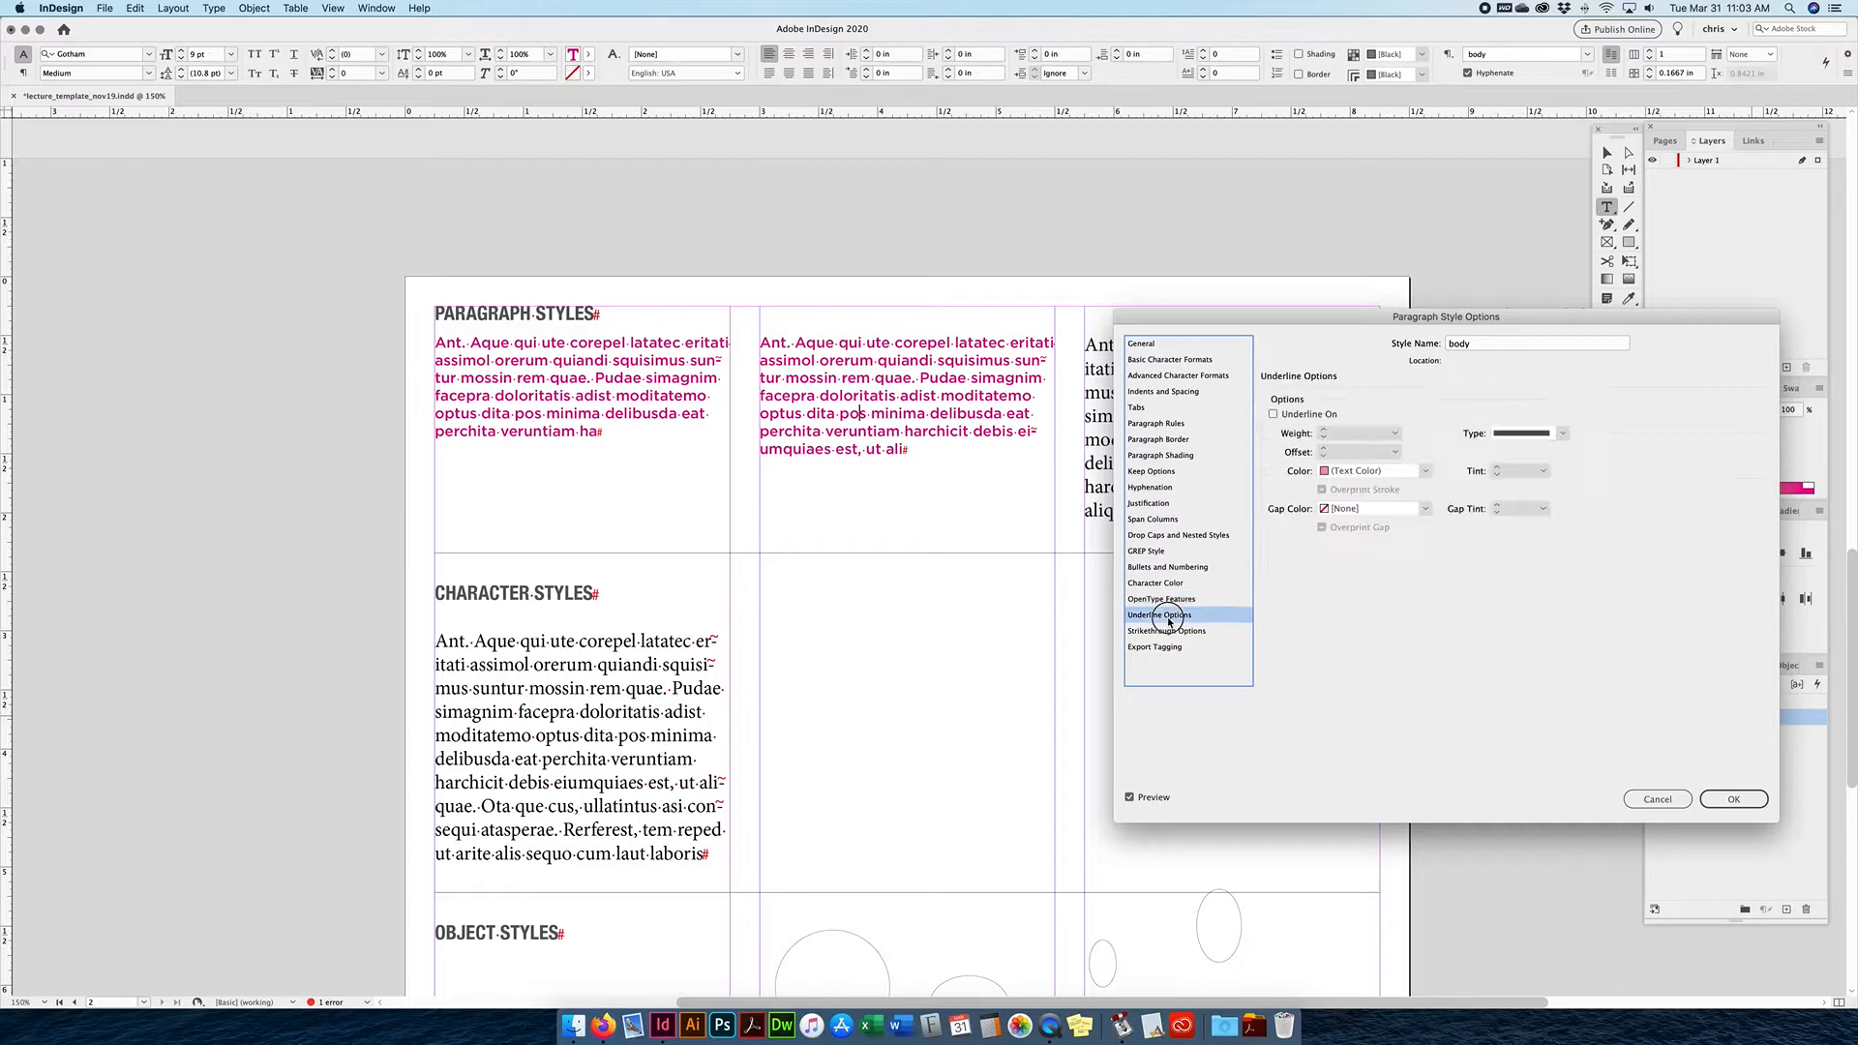
left_click(1165, 631)
left_click(1166, 648)
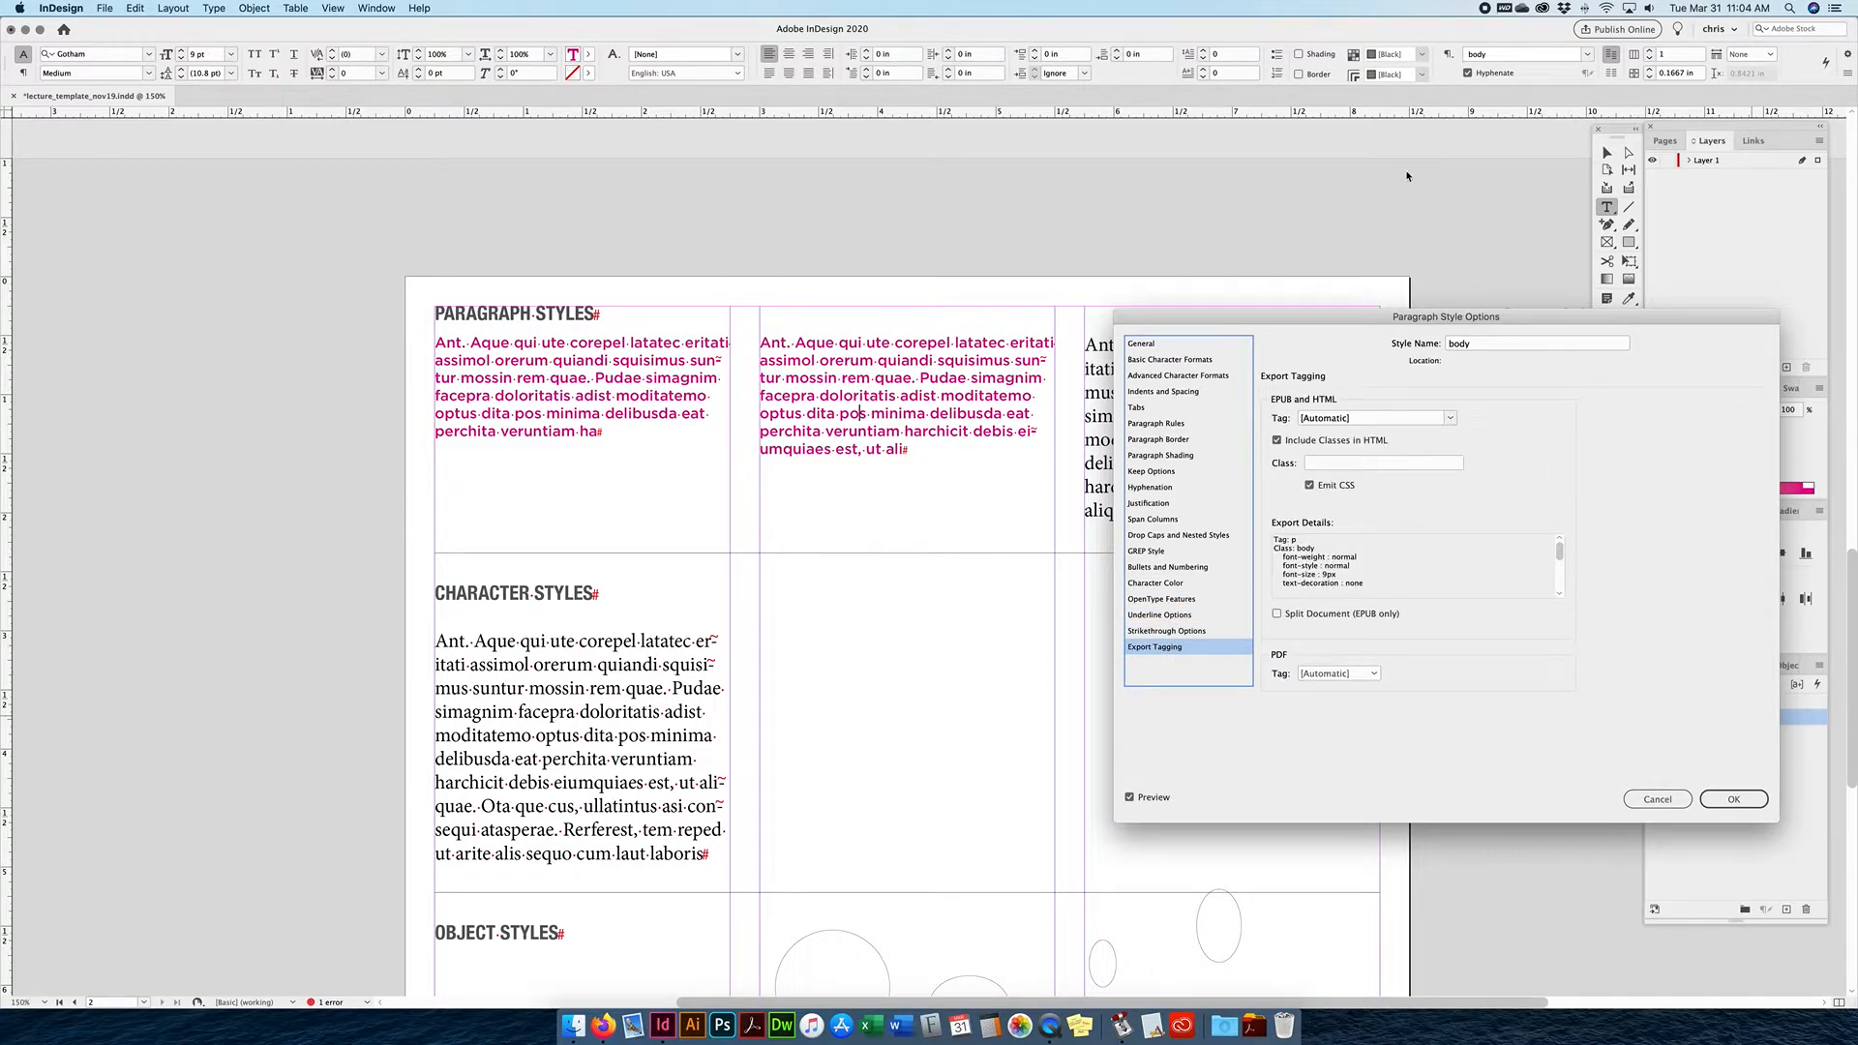
left_click(1664, 799)
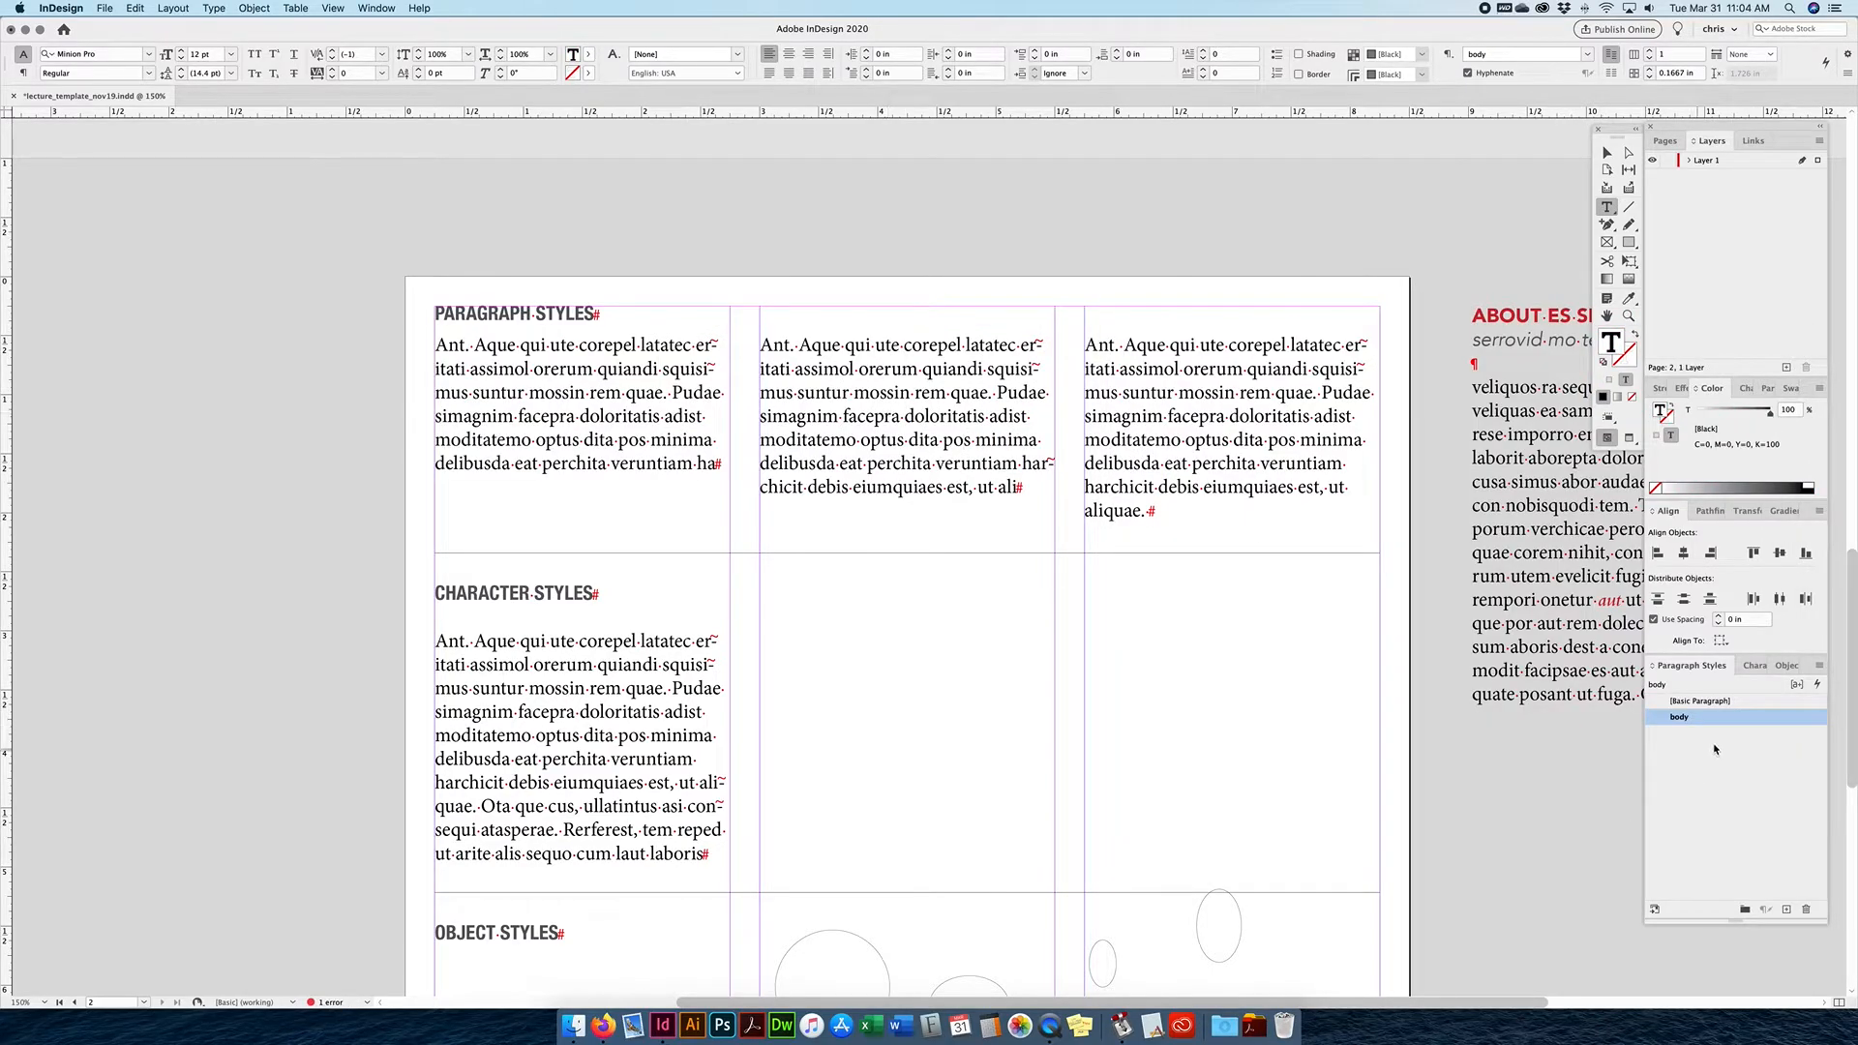
Reopen the body paragraph style's Basic Character Formats and set its font family to Gotham.
double_click(1713, 717)
left_click(1176, 361)
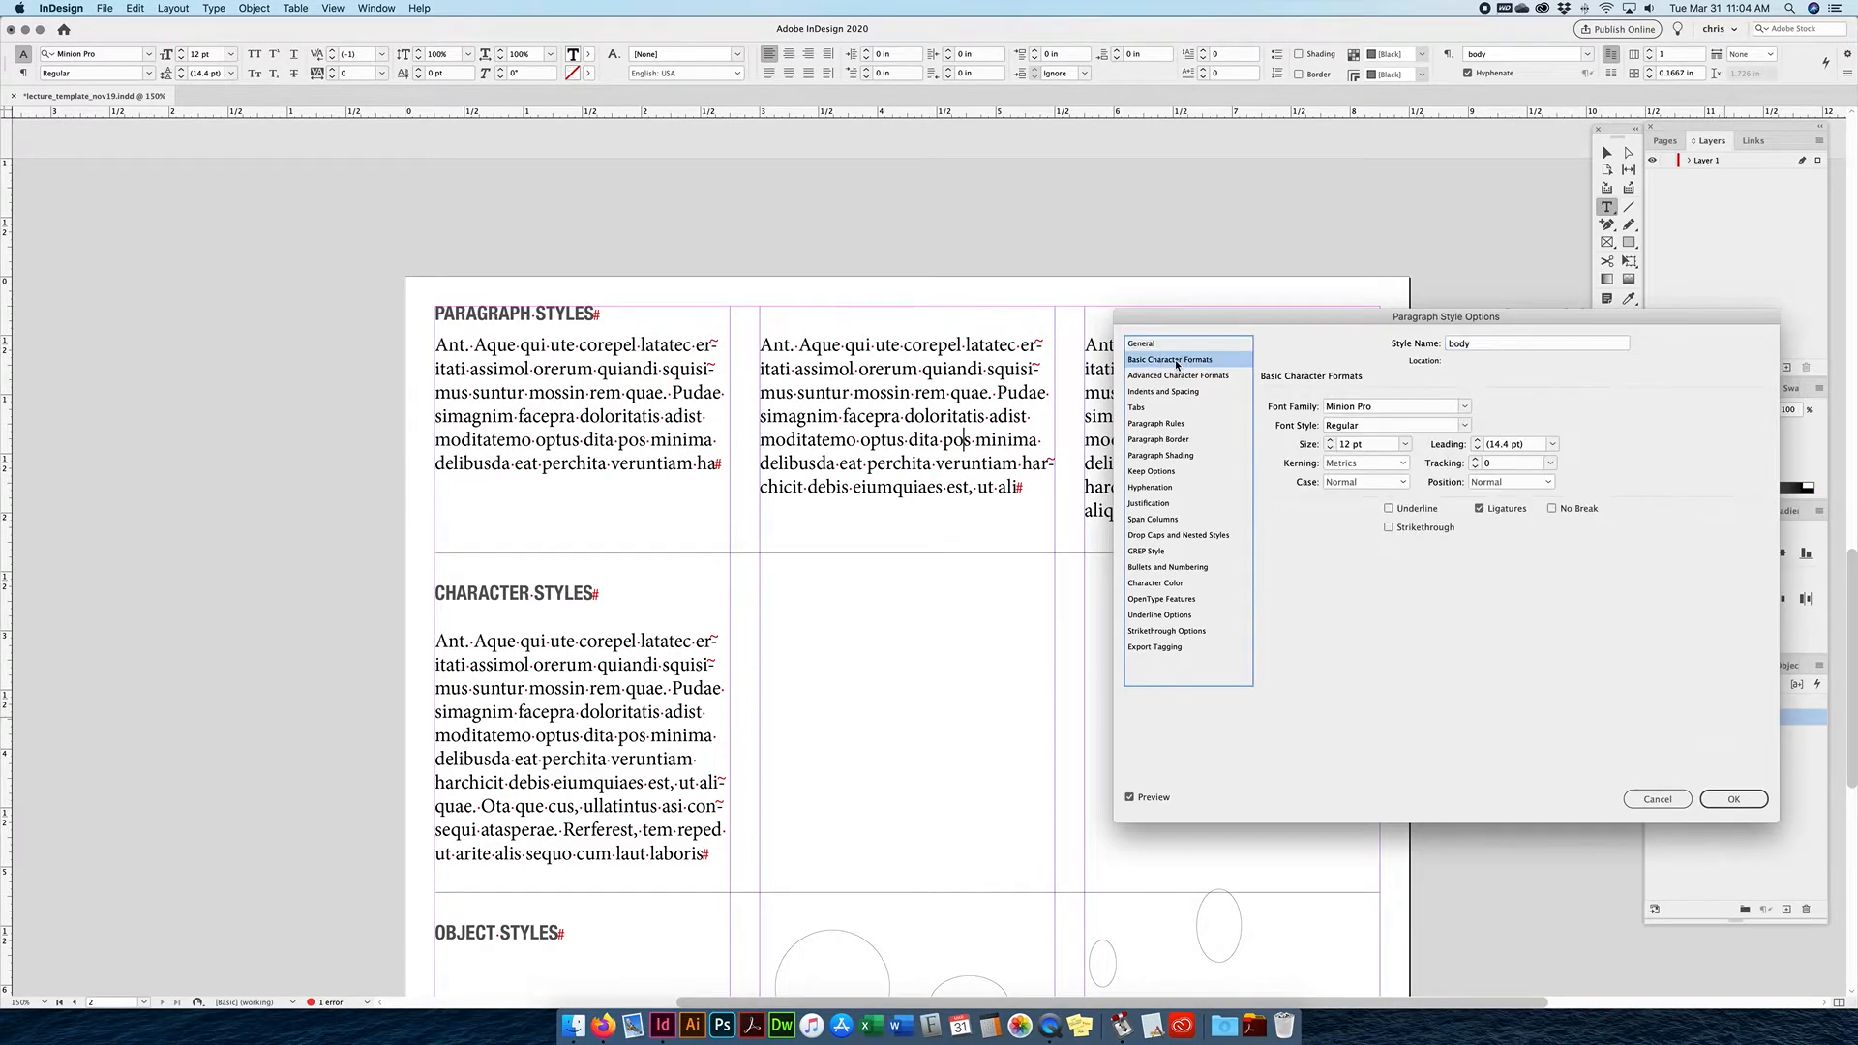
left_click(1465, 407)
scroll(1379, 671, "up", 5)
scroll(1379, 672, "up", 10)
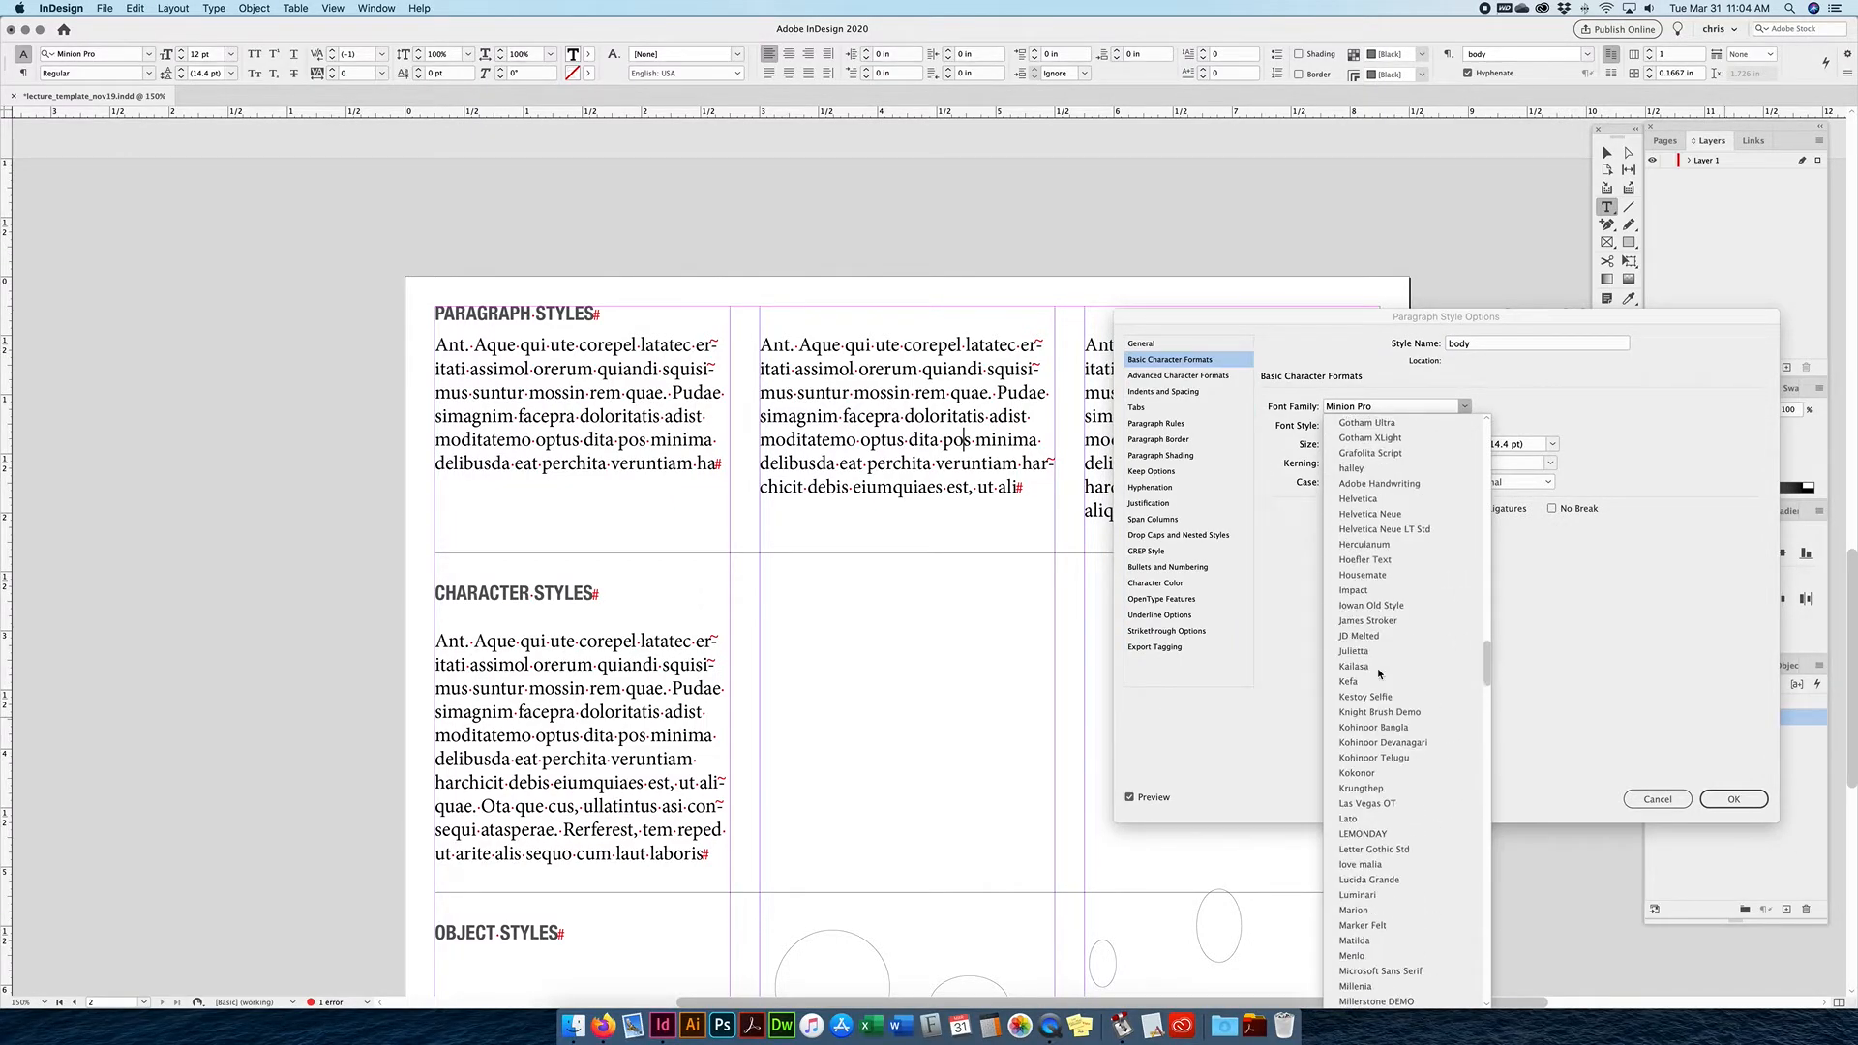
scroll(1379, 672, "down", 10)
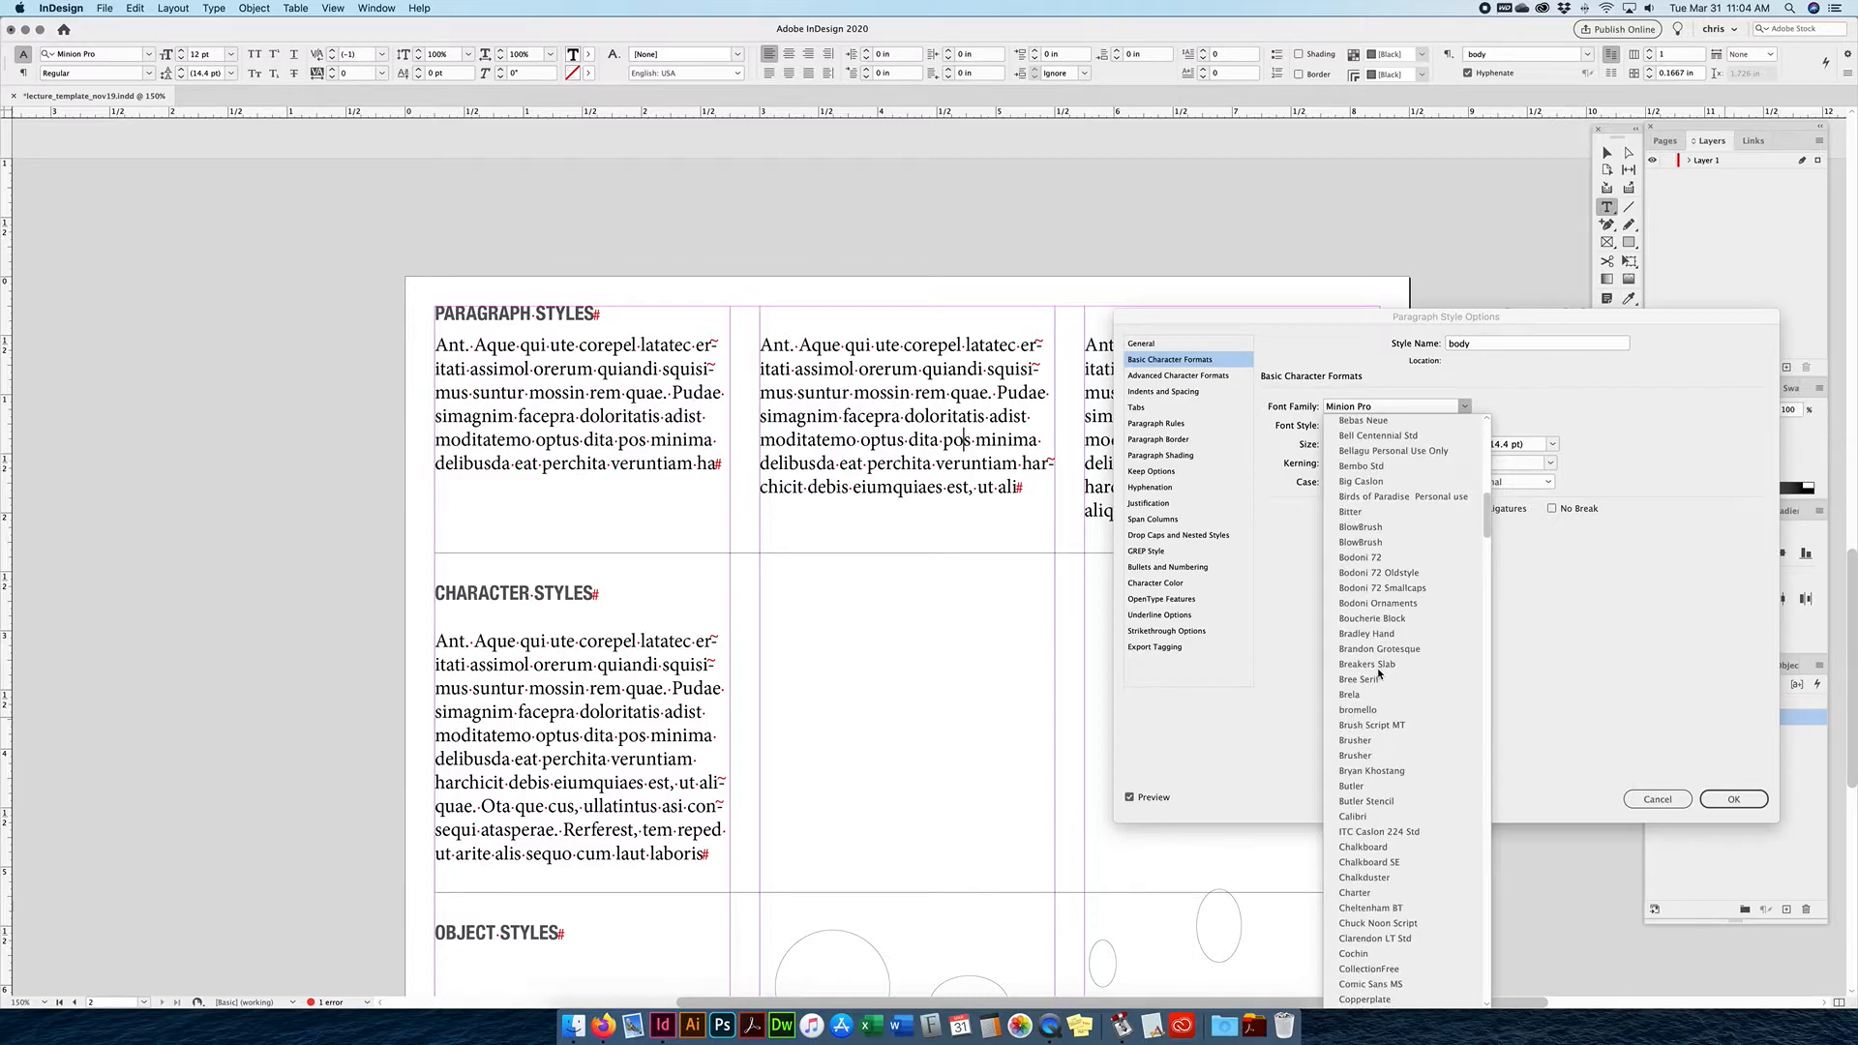
scroll(1379, 675, "up", 9)
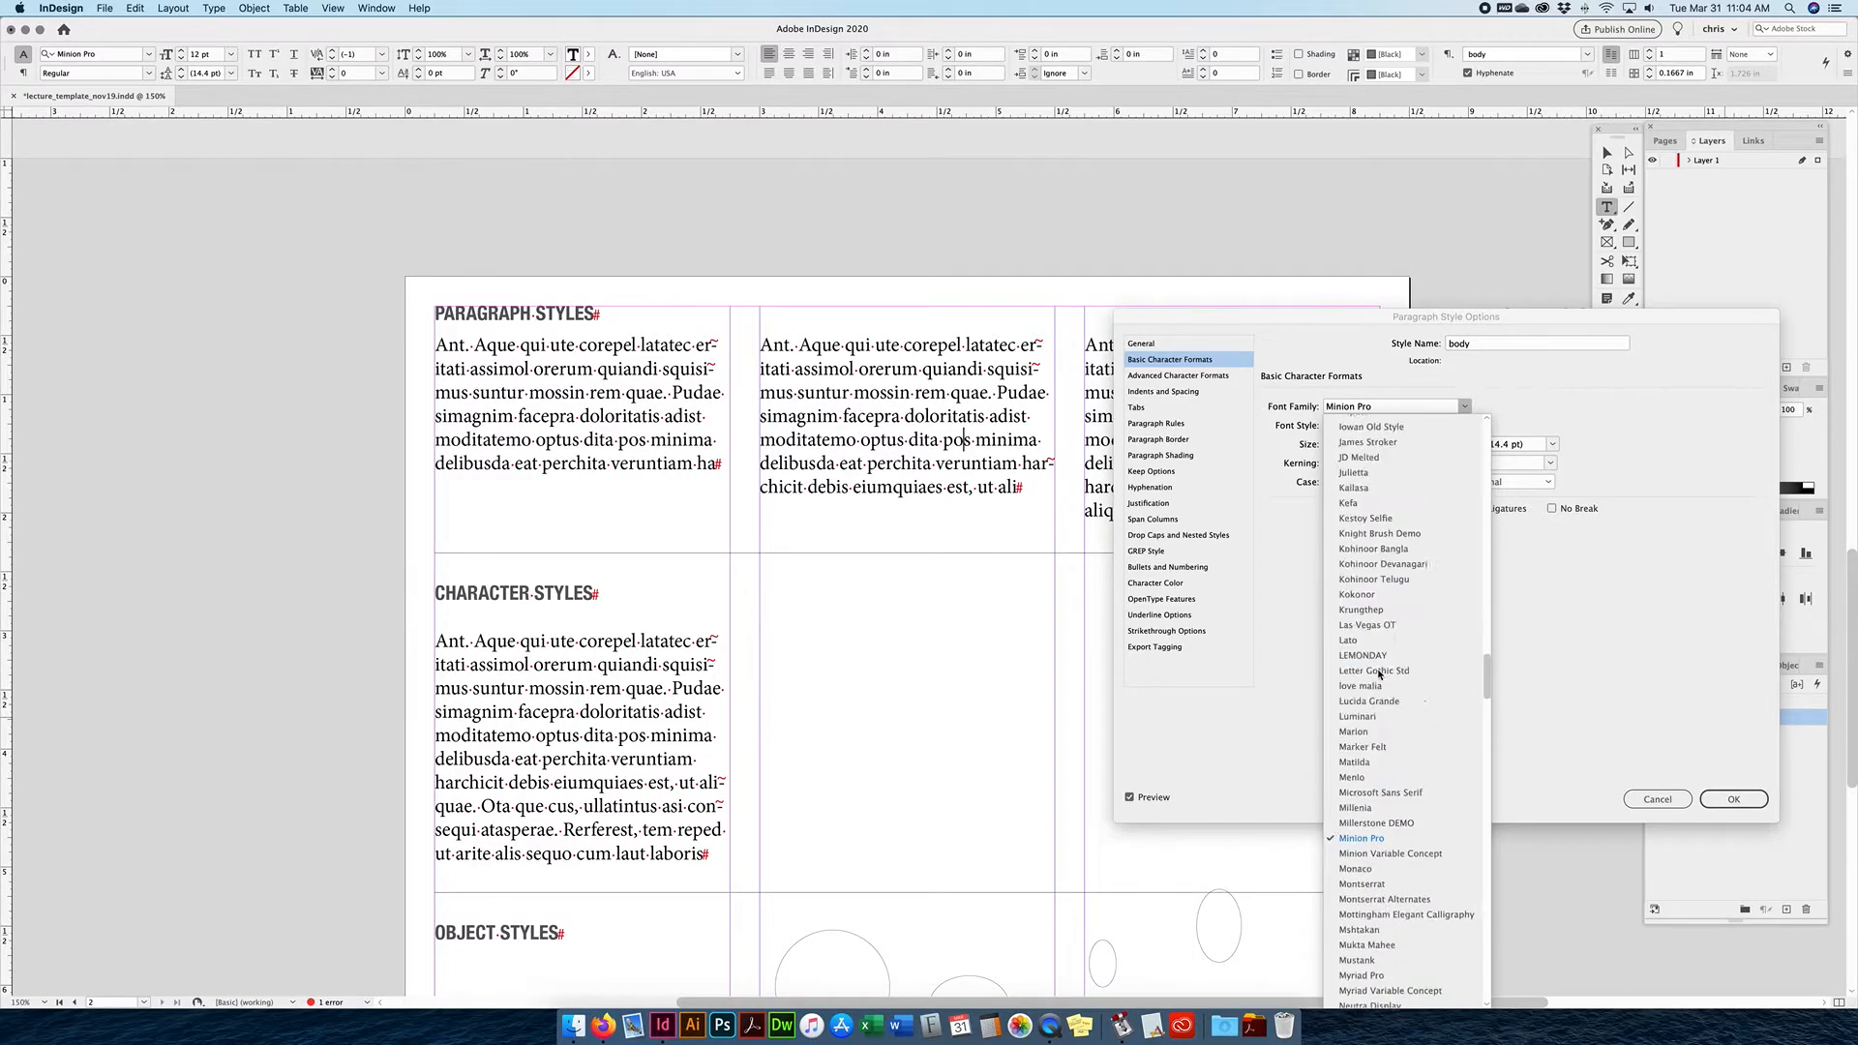
scroll(1379, 674, "down", 7)
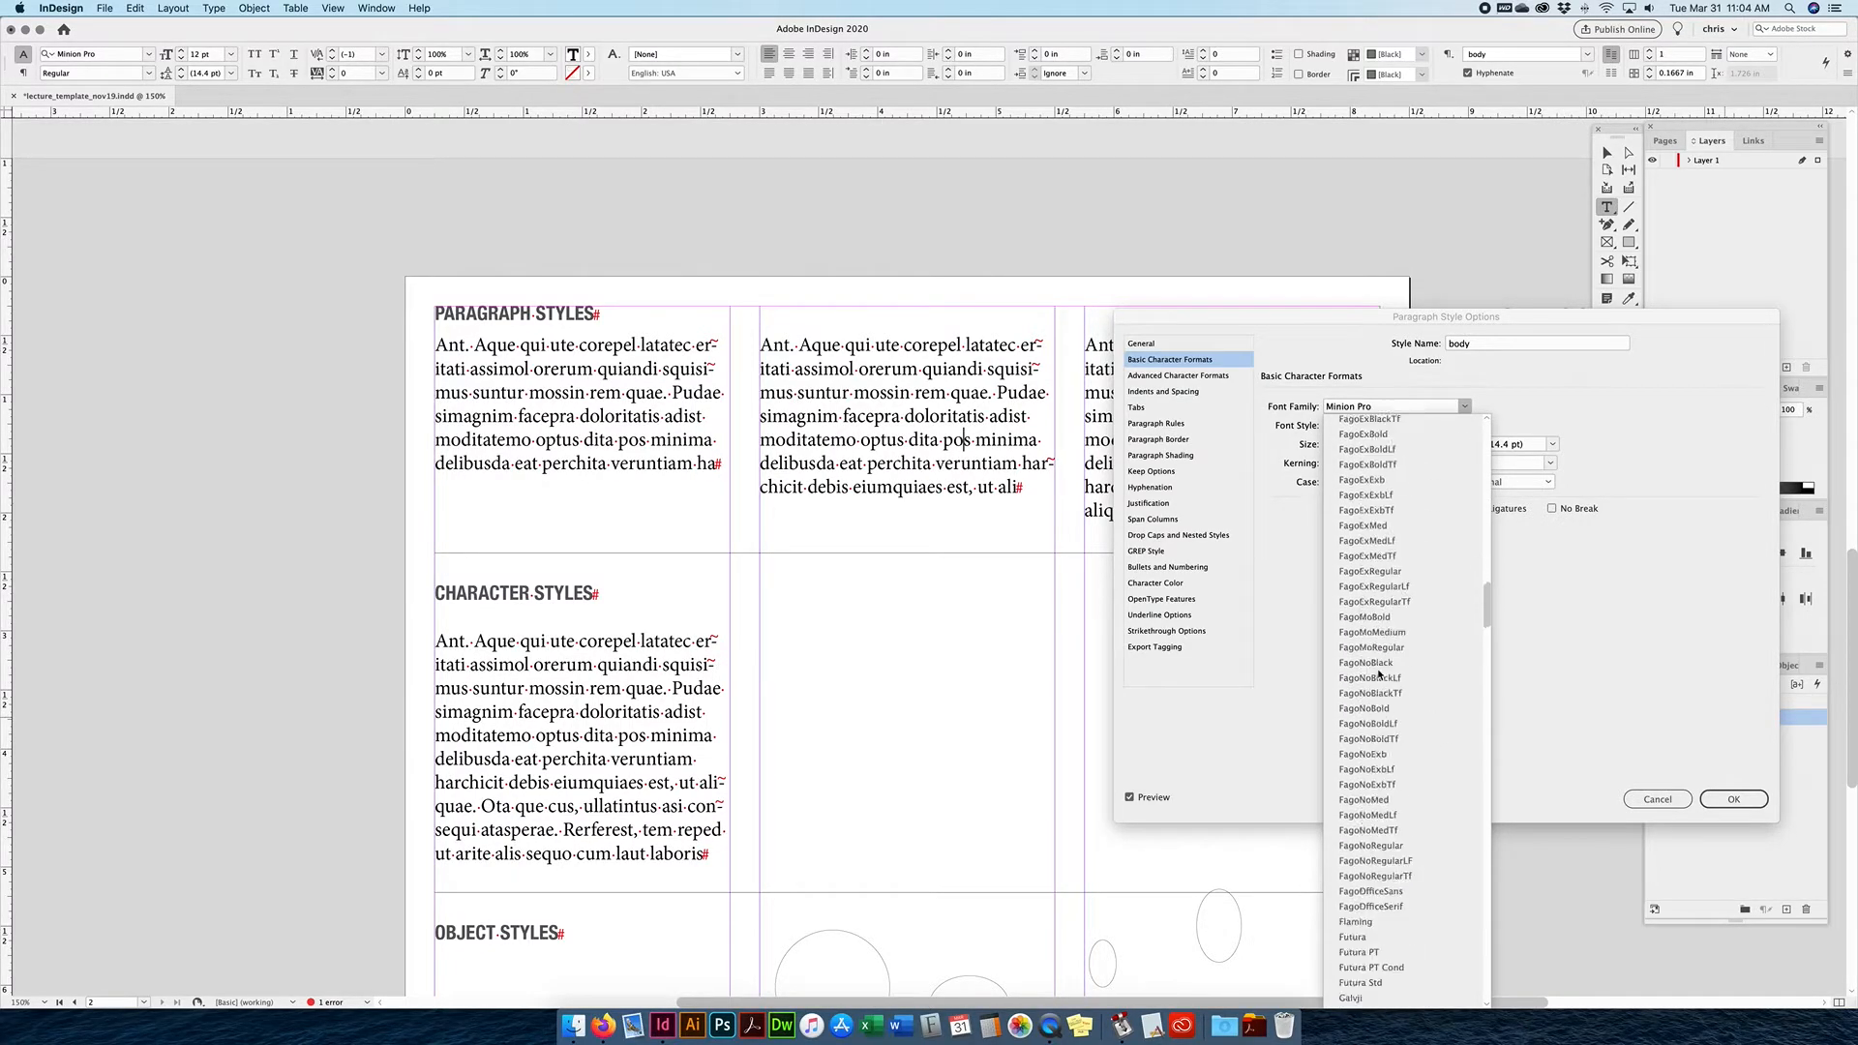
left_click(1355, 555)
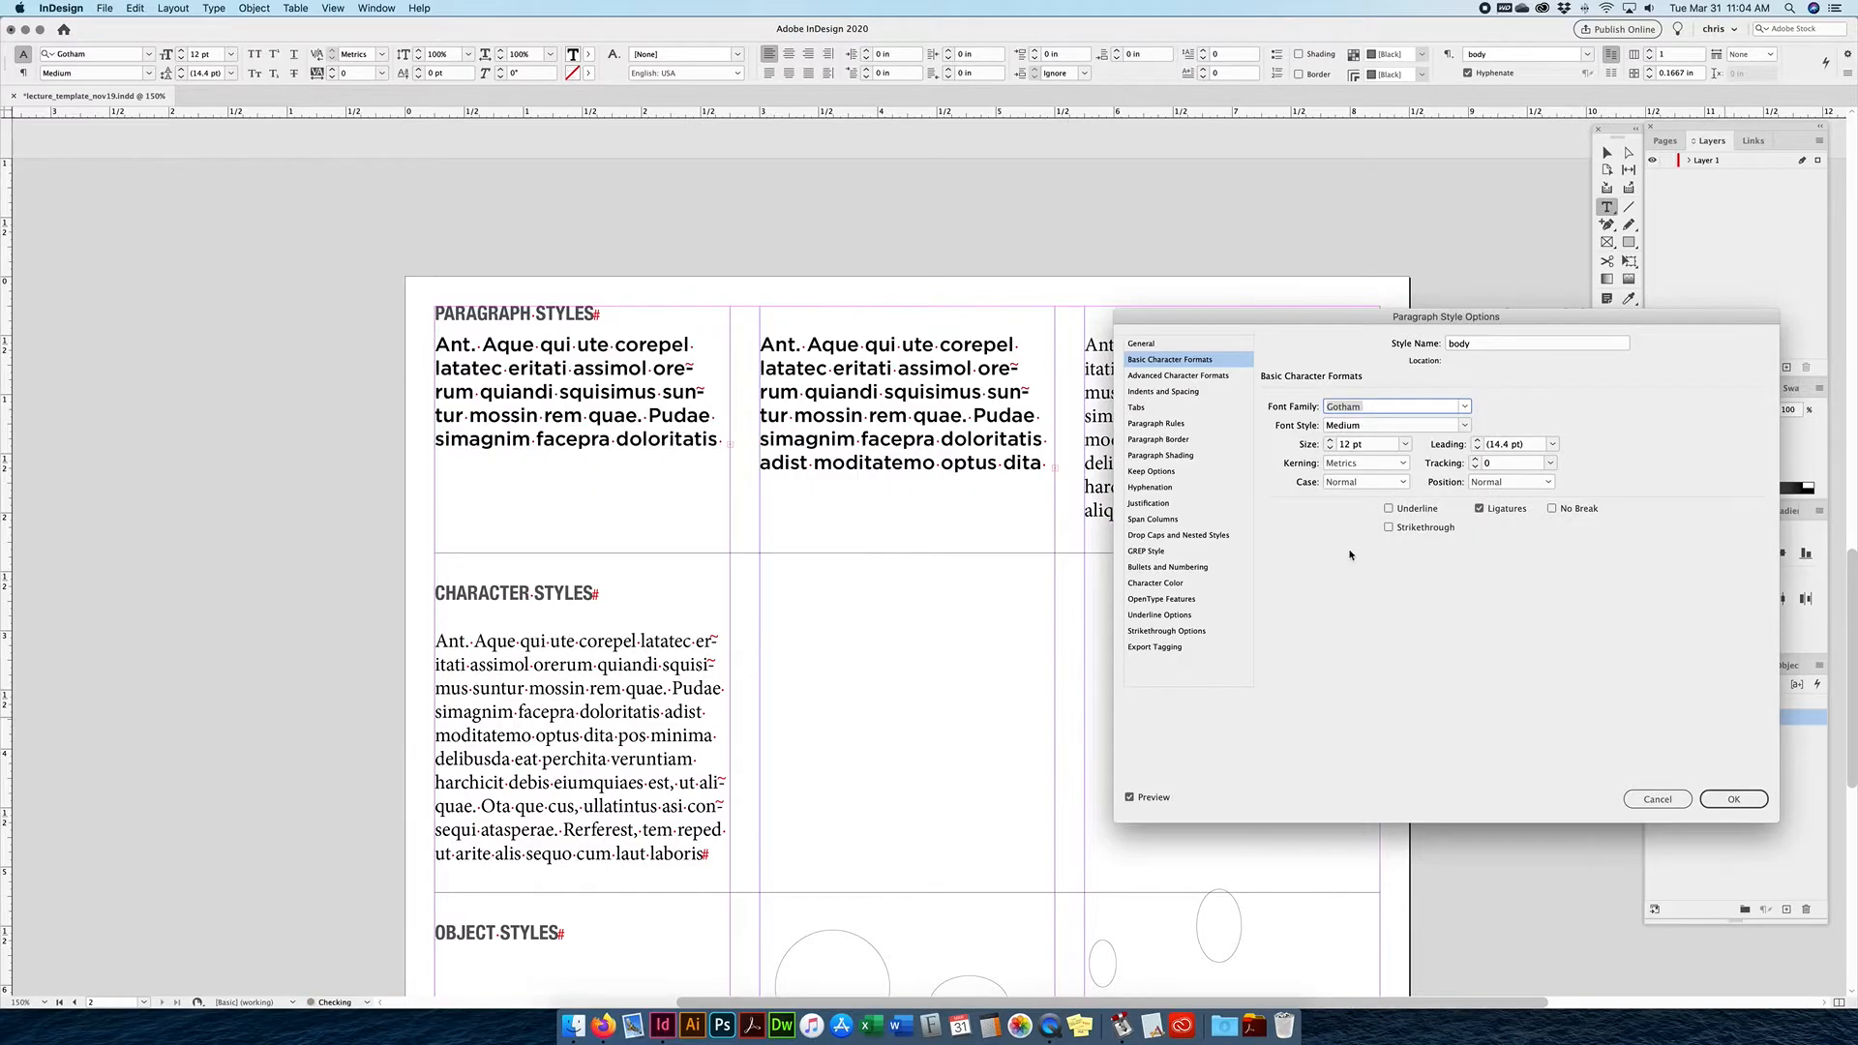
Set the body style's size to 10 pt and its character color to C=0 M=100 Y=0 K=0, and accept the changes.
left_click_drag(1367, 445, 1282, 437)
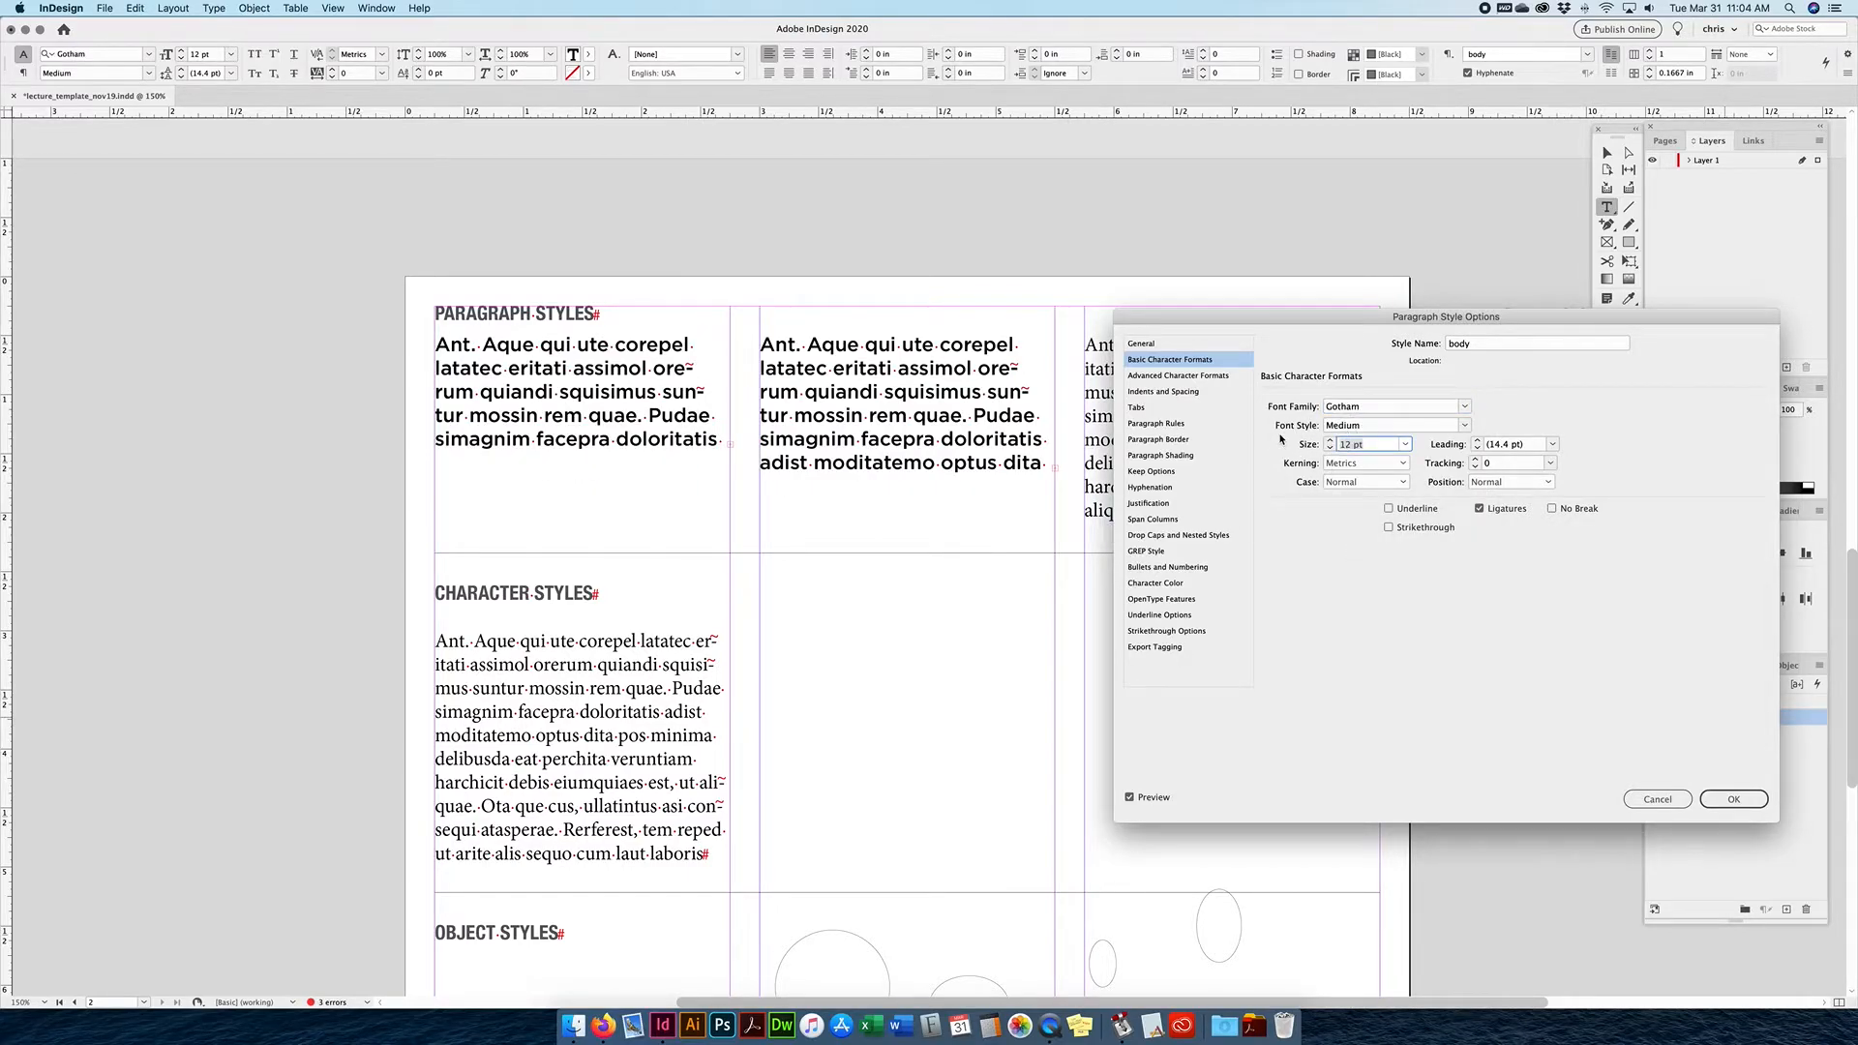
key("Down")
key("Down")
left_click(1155, 582)
left_click(1414, 485)
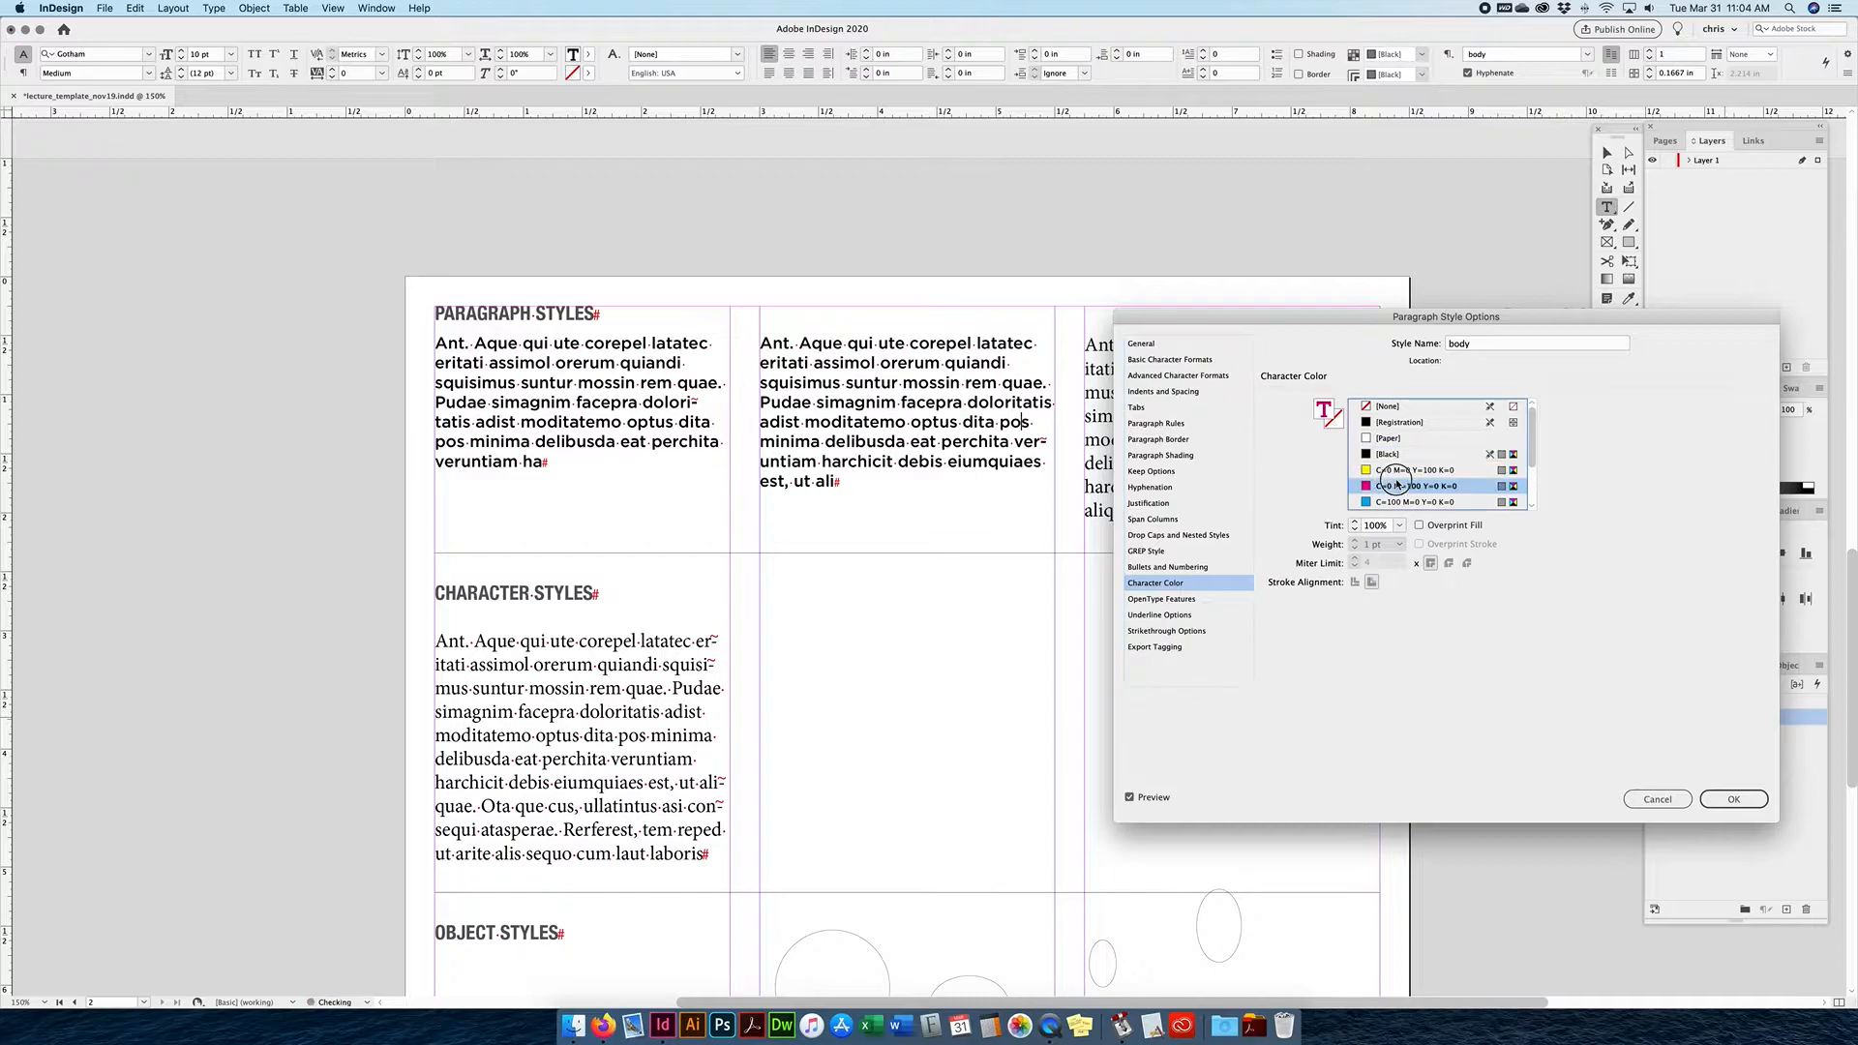
left_click(1730, 801)
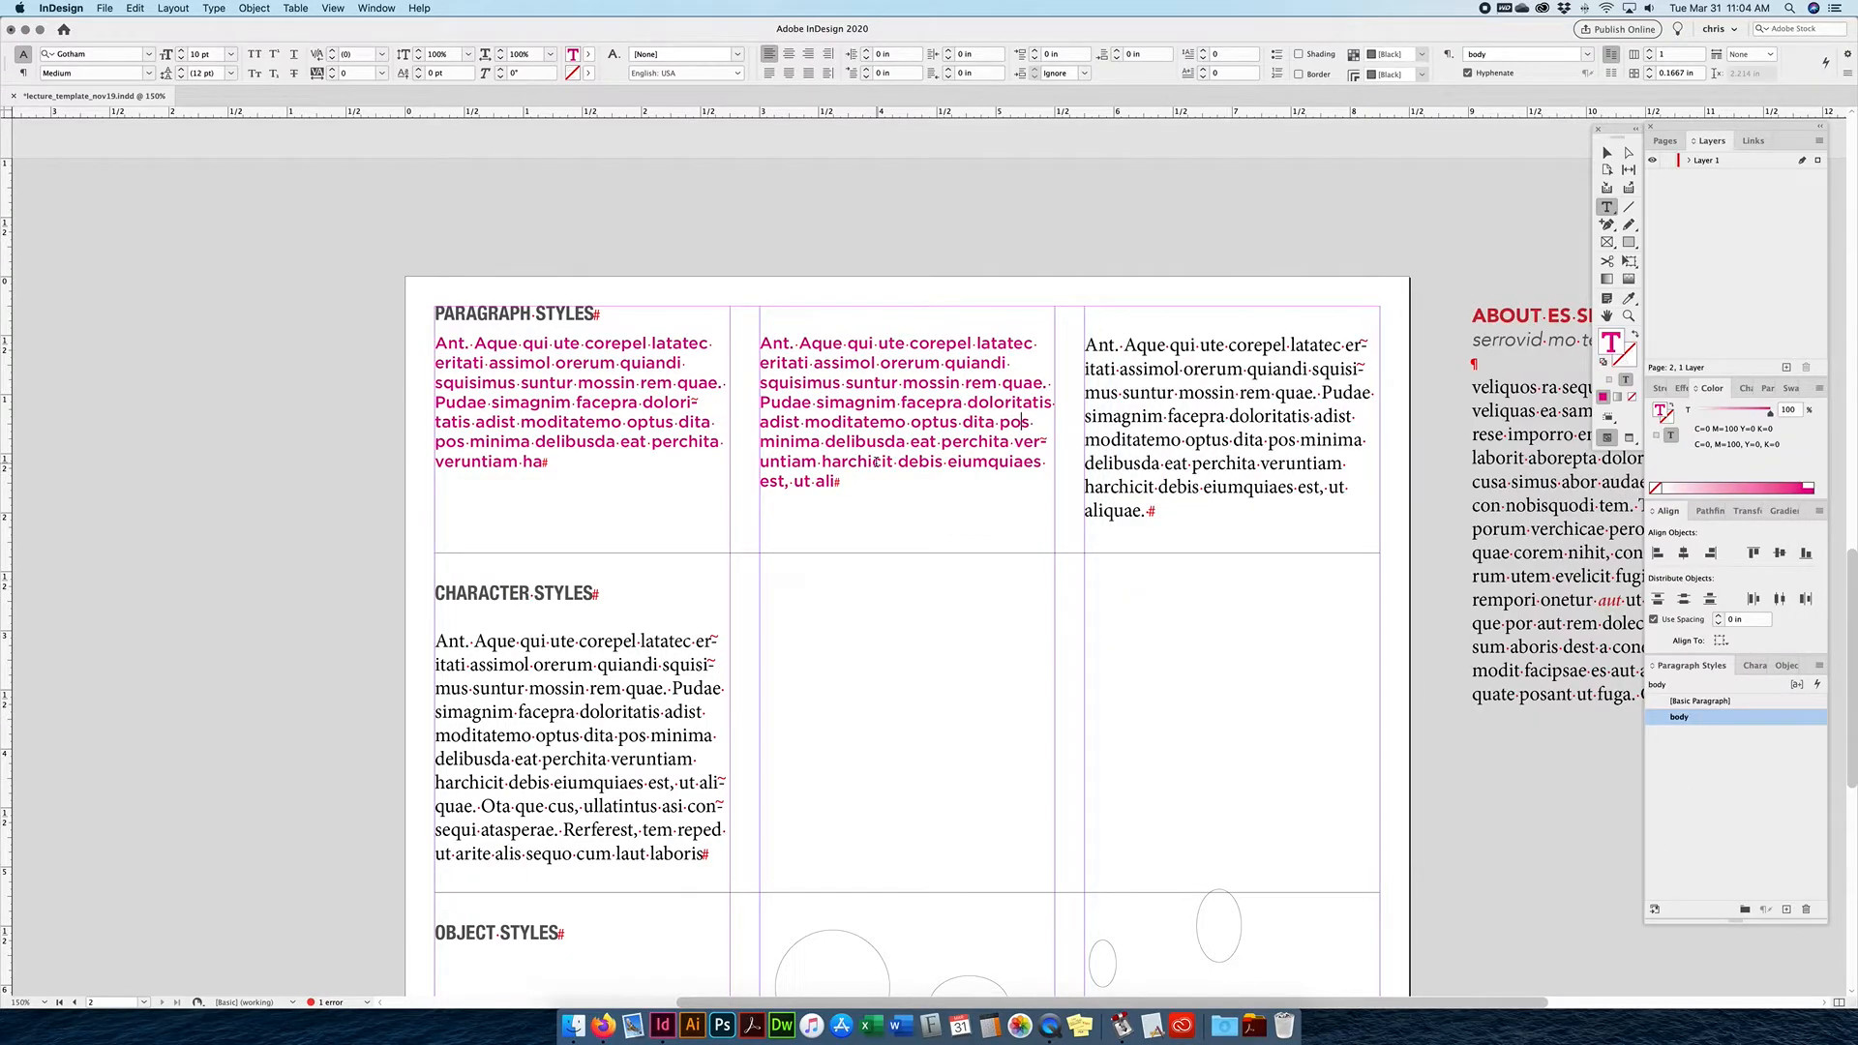
Draw a text frame on the pasteboard beside the page and fill it with placeholder text.
left_click(1606, 153)
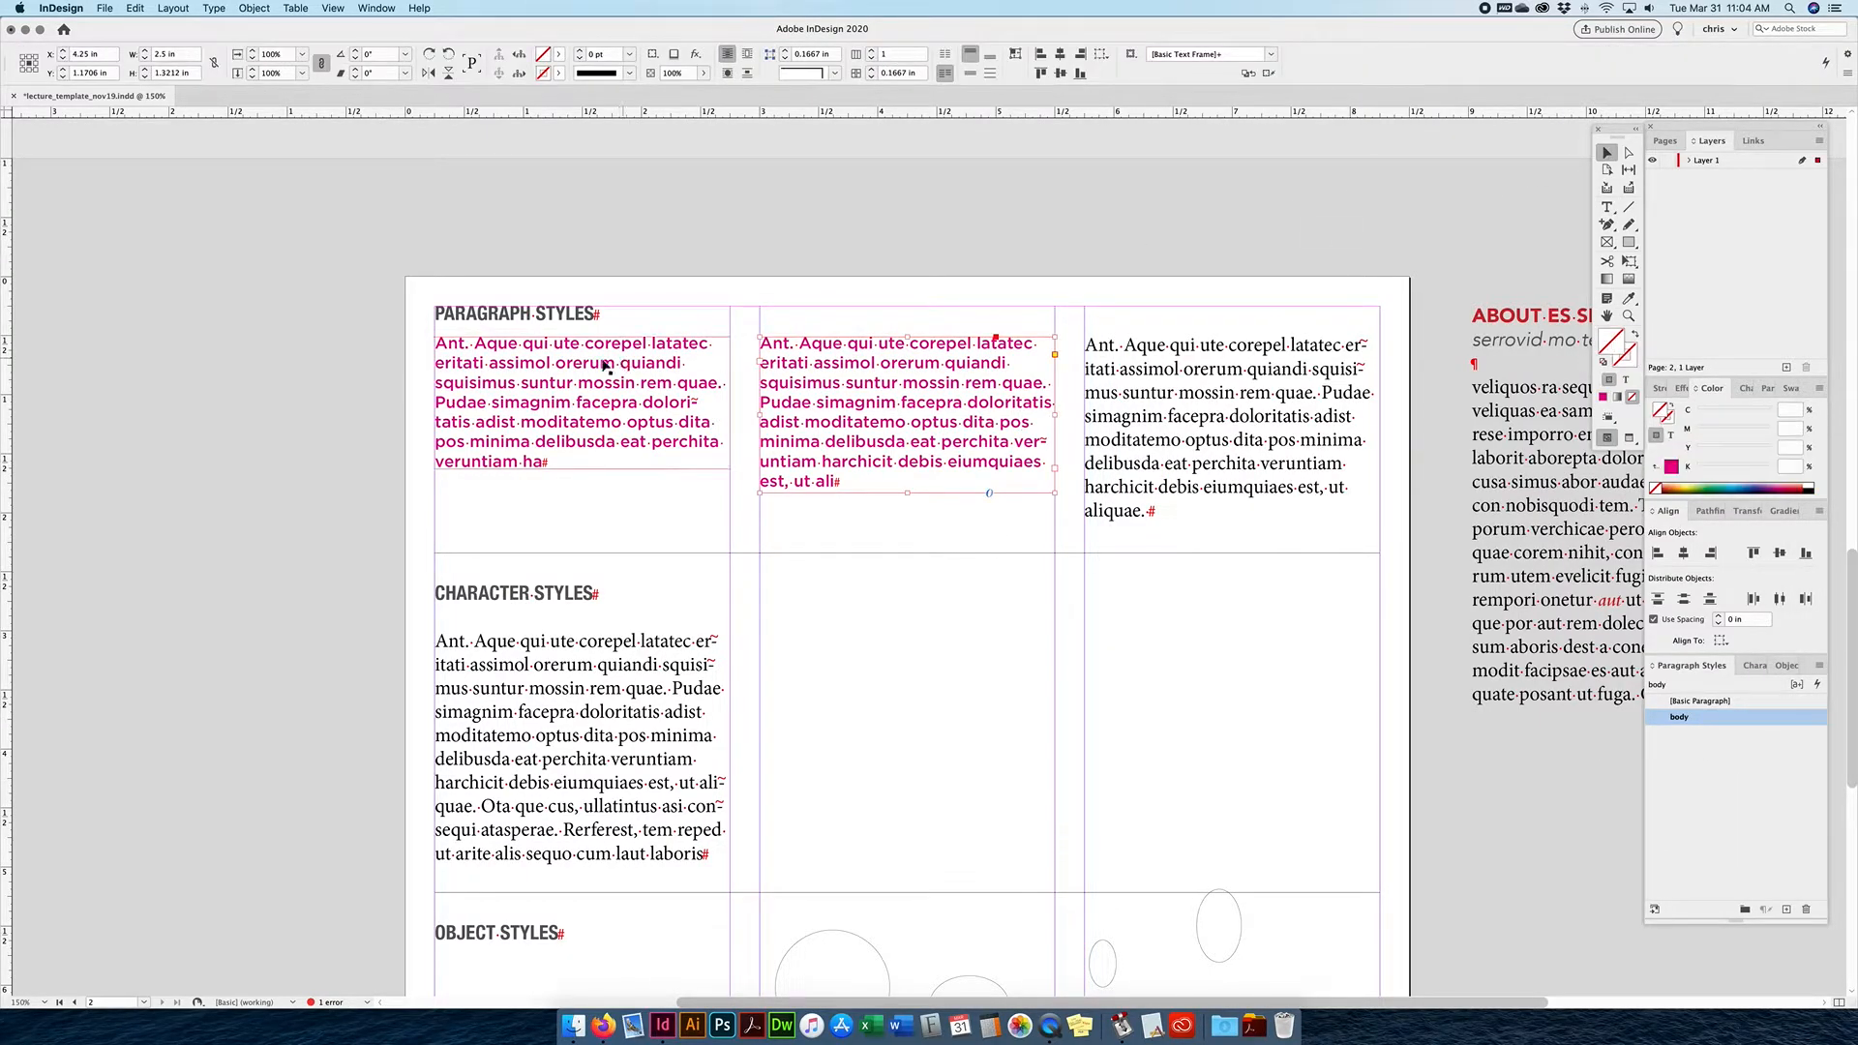
scroll(539, 367, "left", 5)
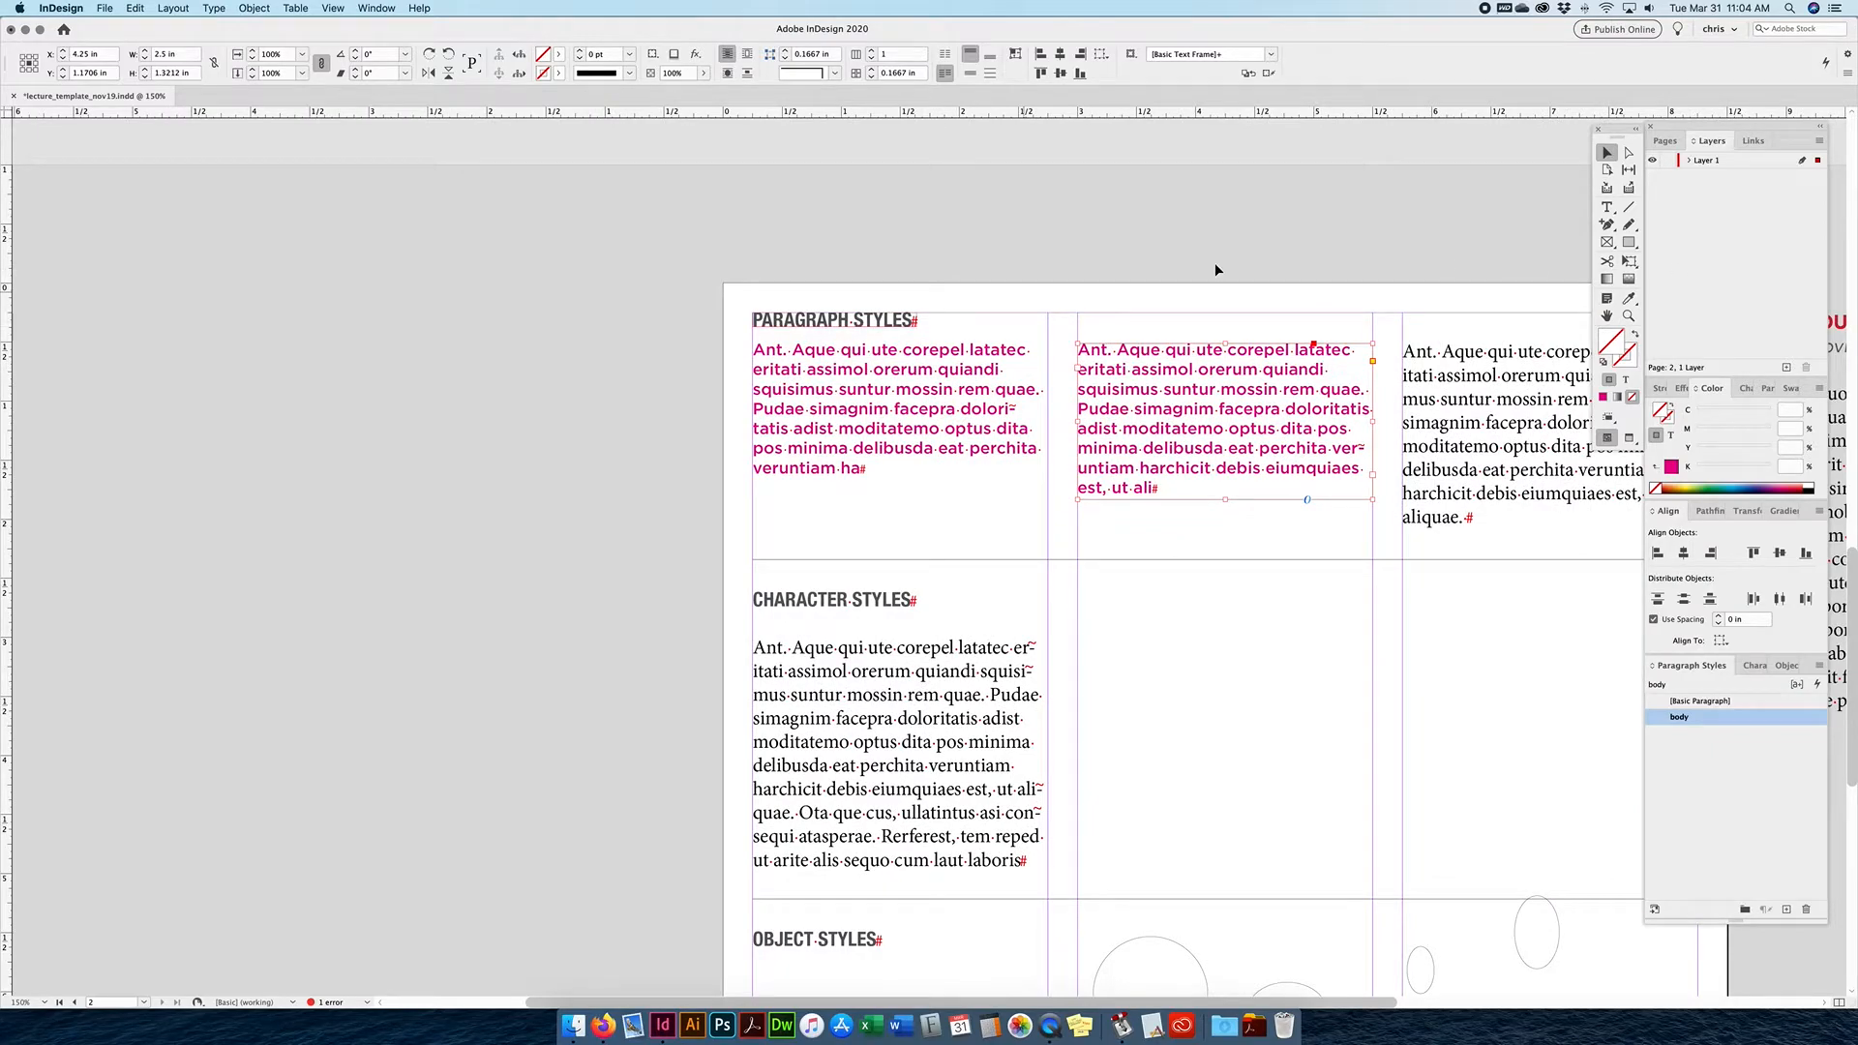
left_click(1607, 207)
left_click_drag(316, 291, 539, 528)
right_click(352, 357)
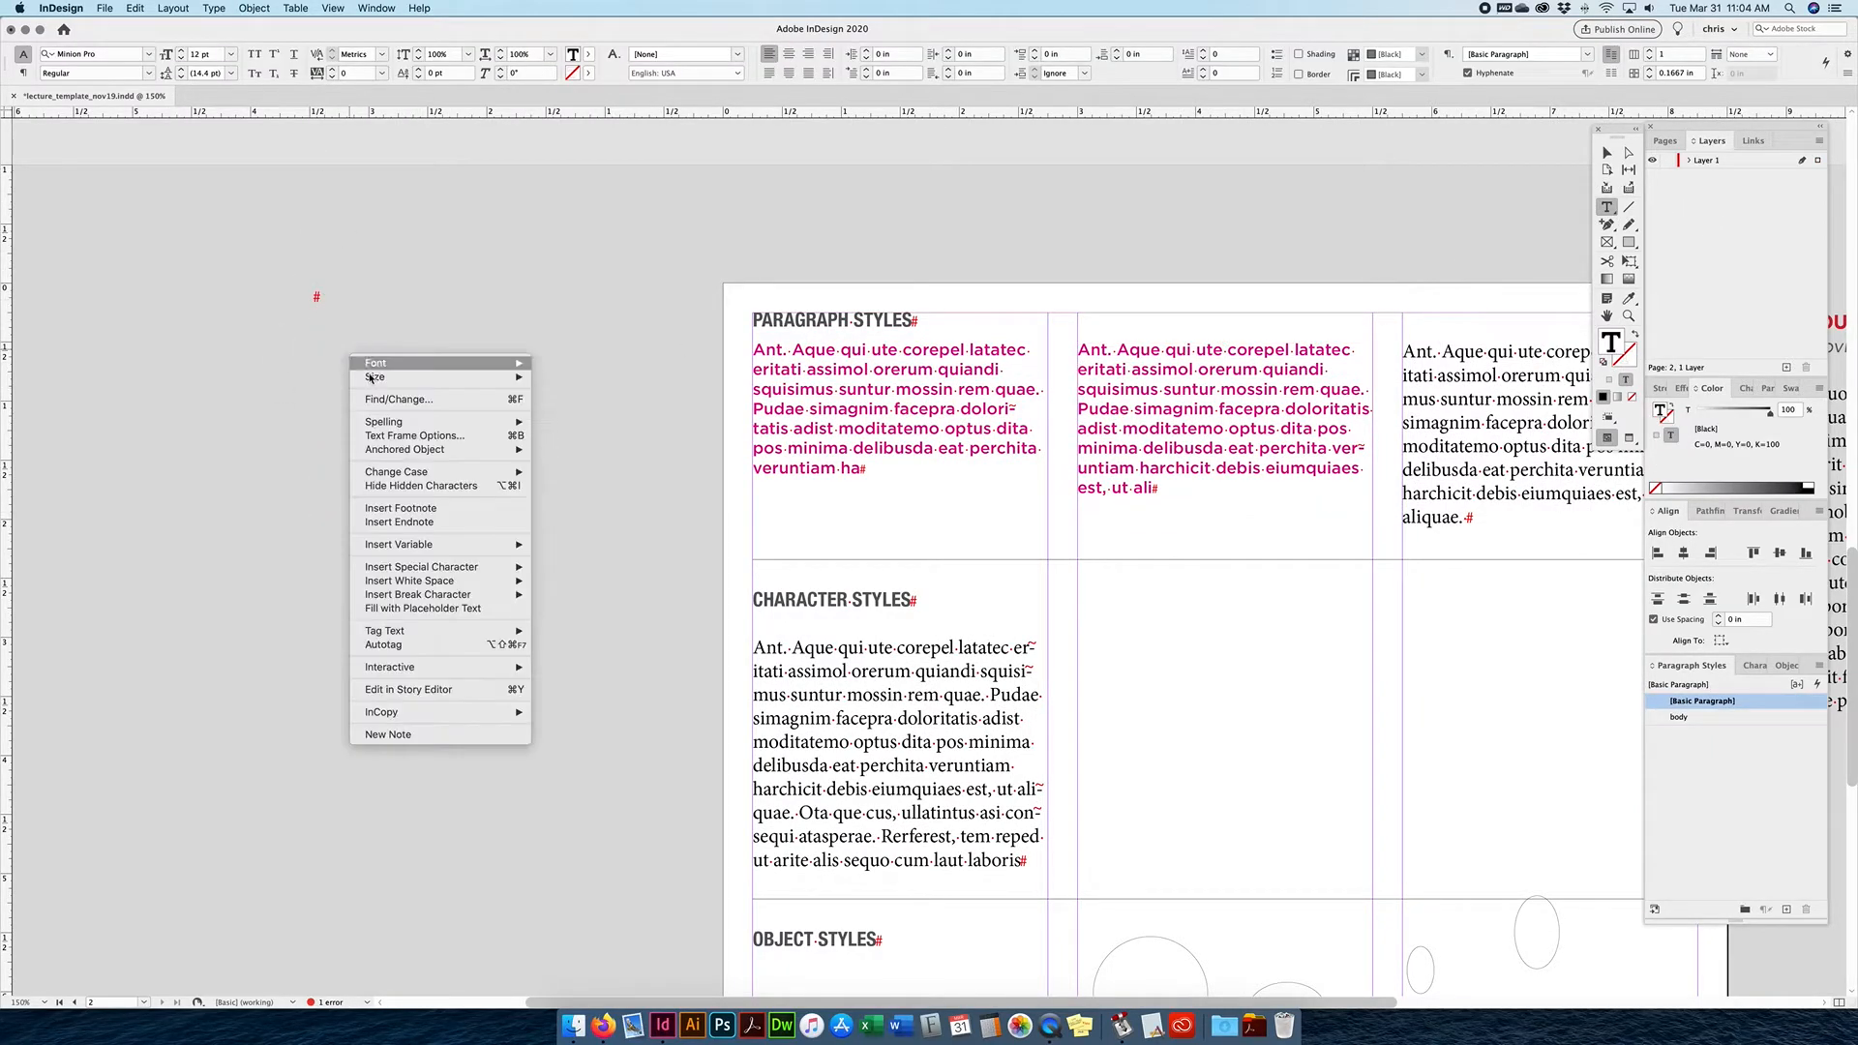
left_click(423, 608)
Set all of the placeholder text to Brush Script MT at 10 pt.
key("super+a")
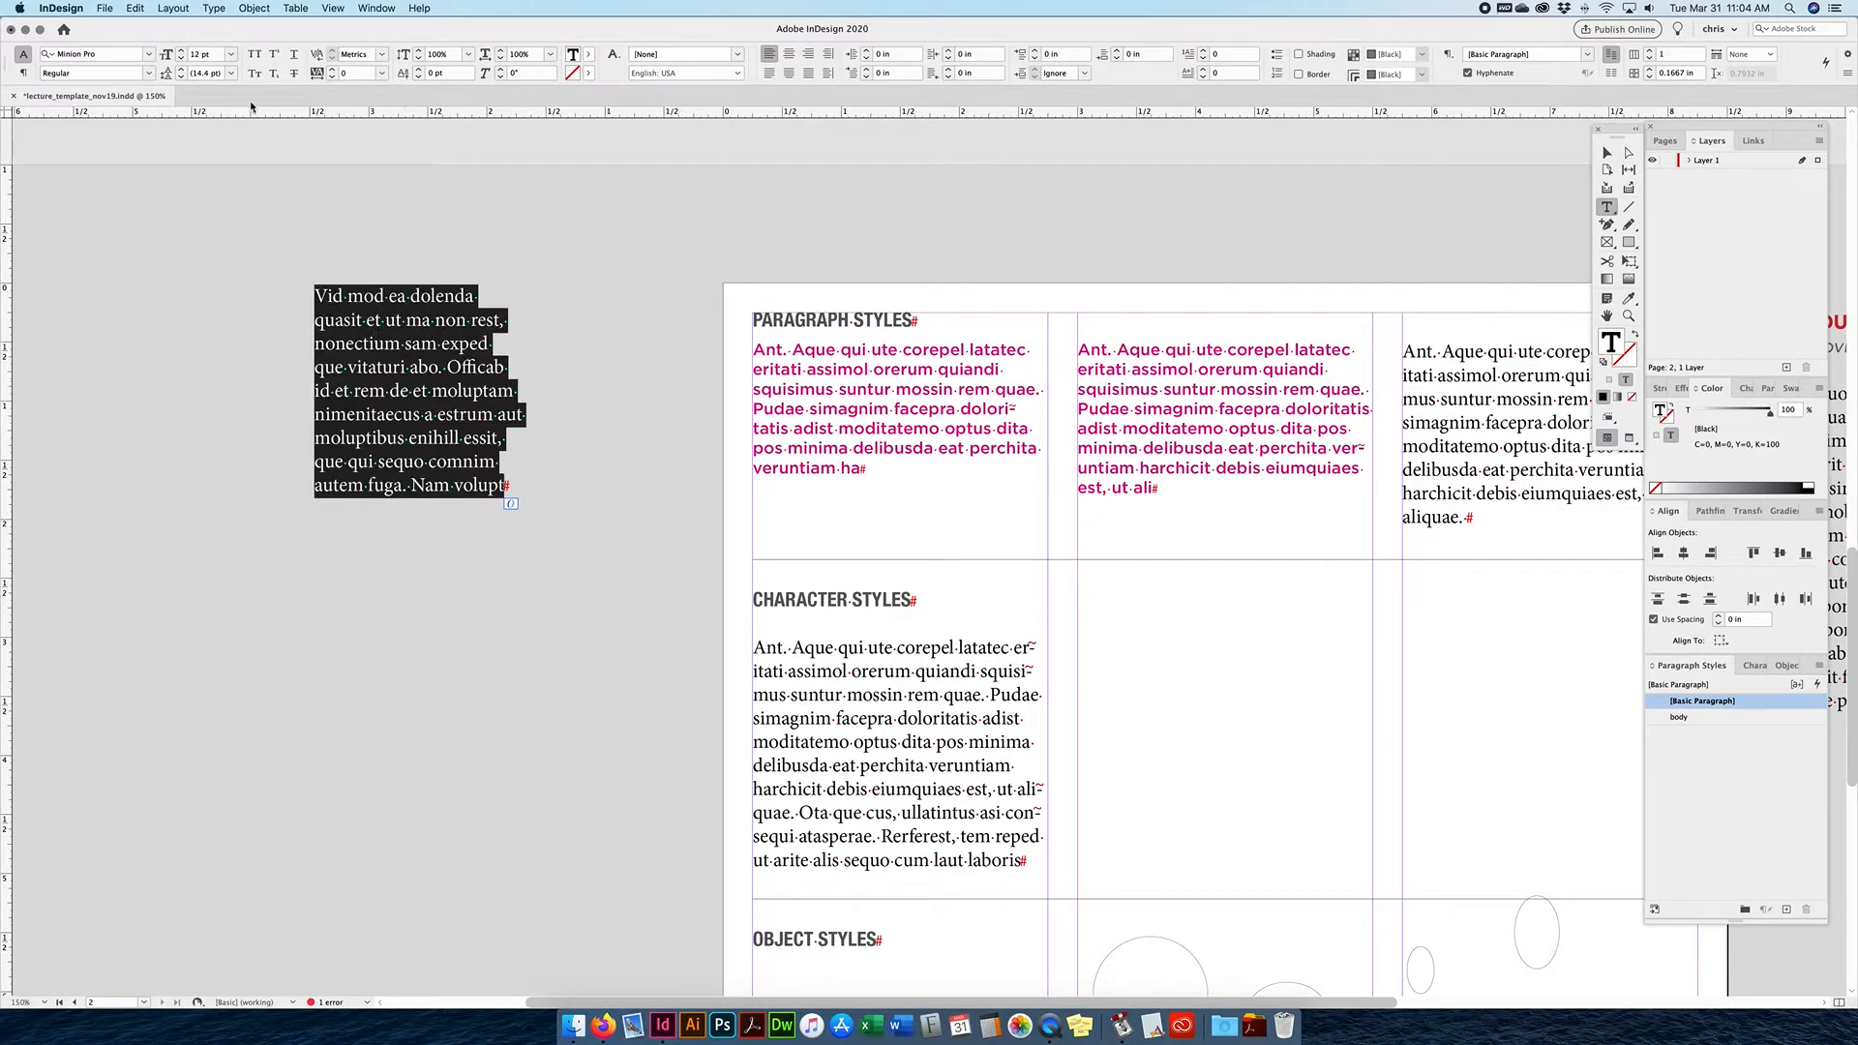
left_click(148, 54)
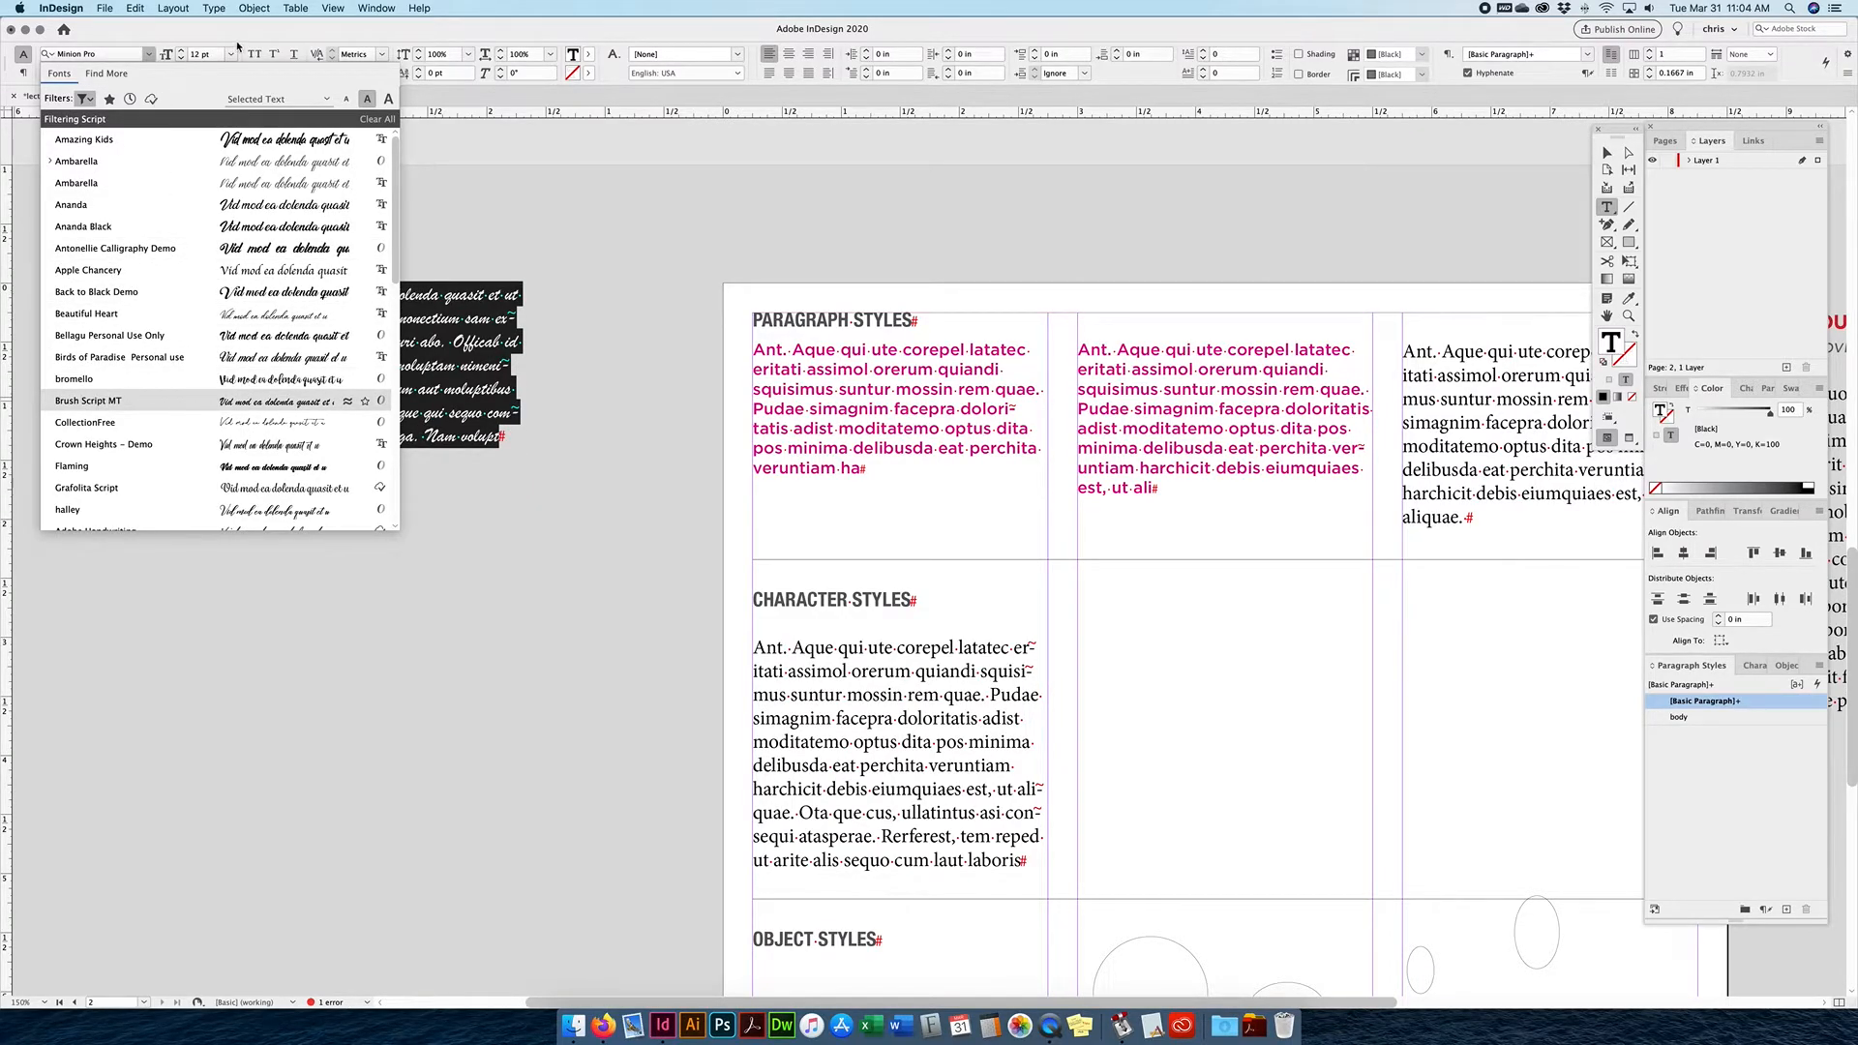
left_click(173, 54)
type("10")
key("Return")
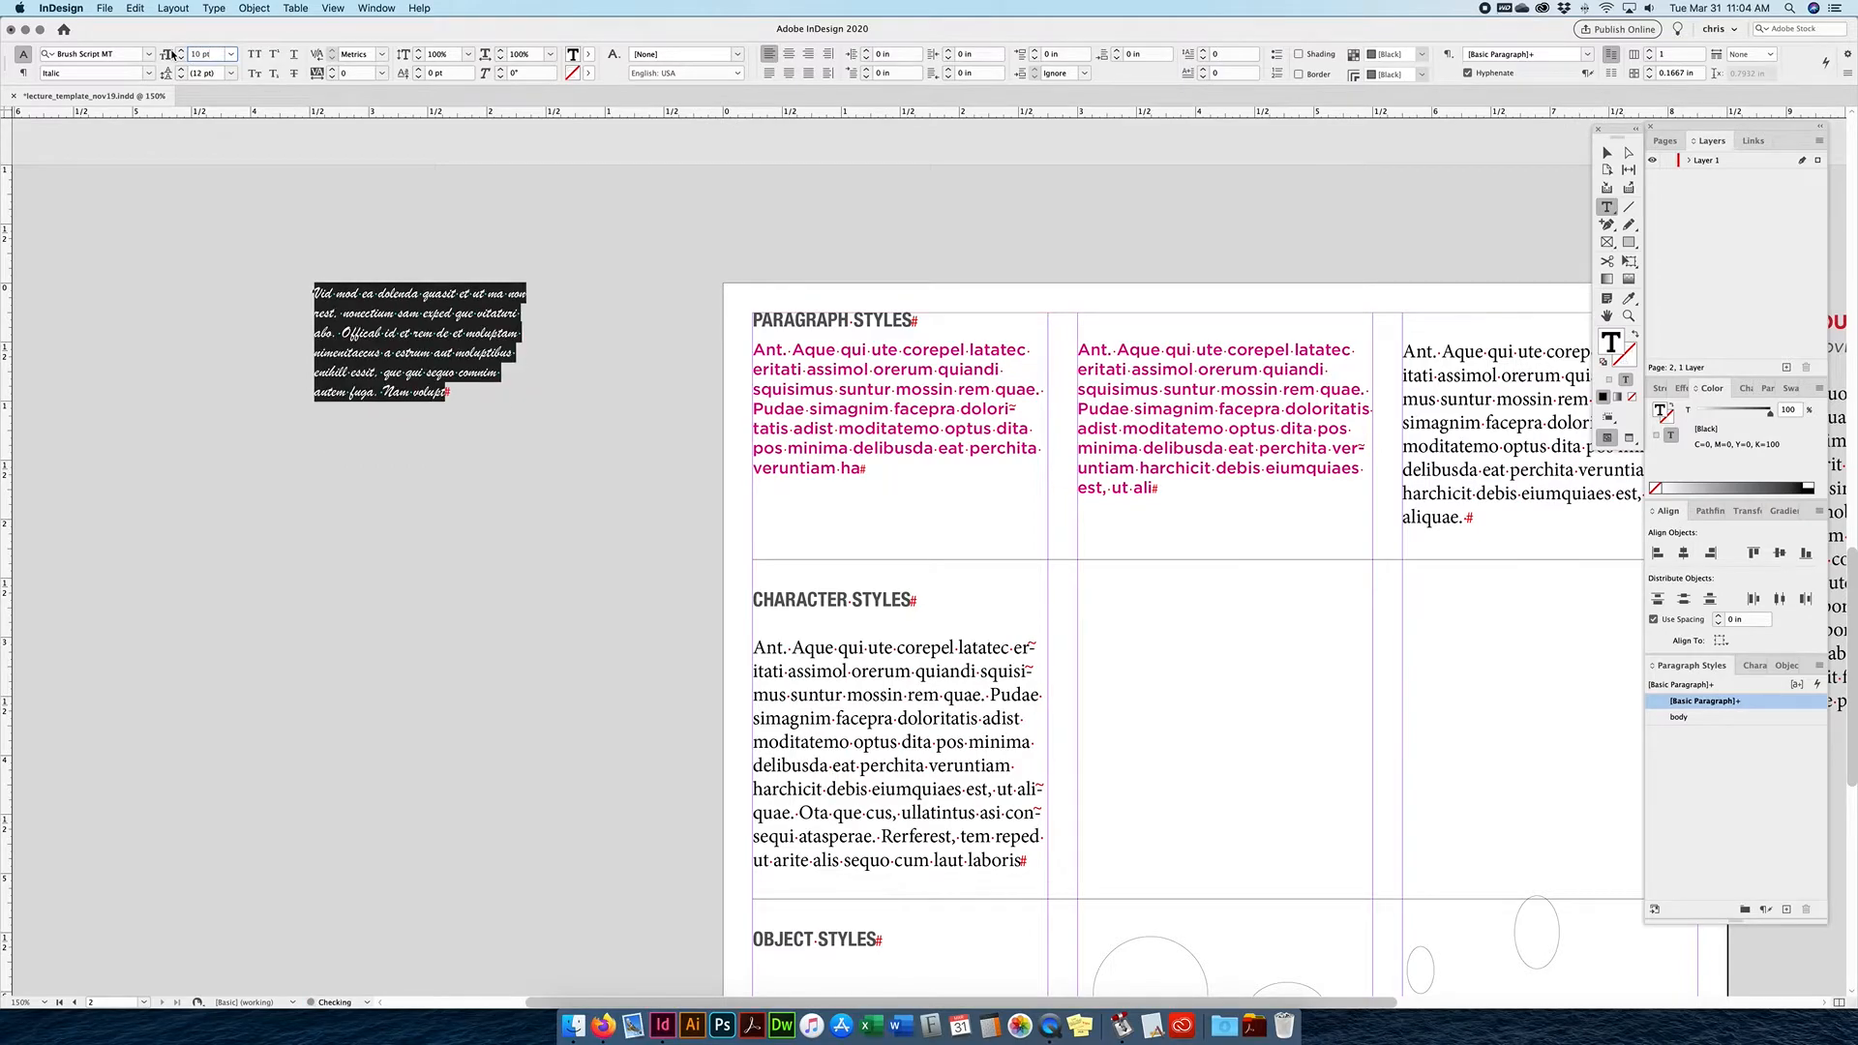
Give the placeholder text 18 pt leading, Optical kerning and a tracking of 50.
left_click(230, 74)
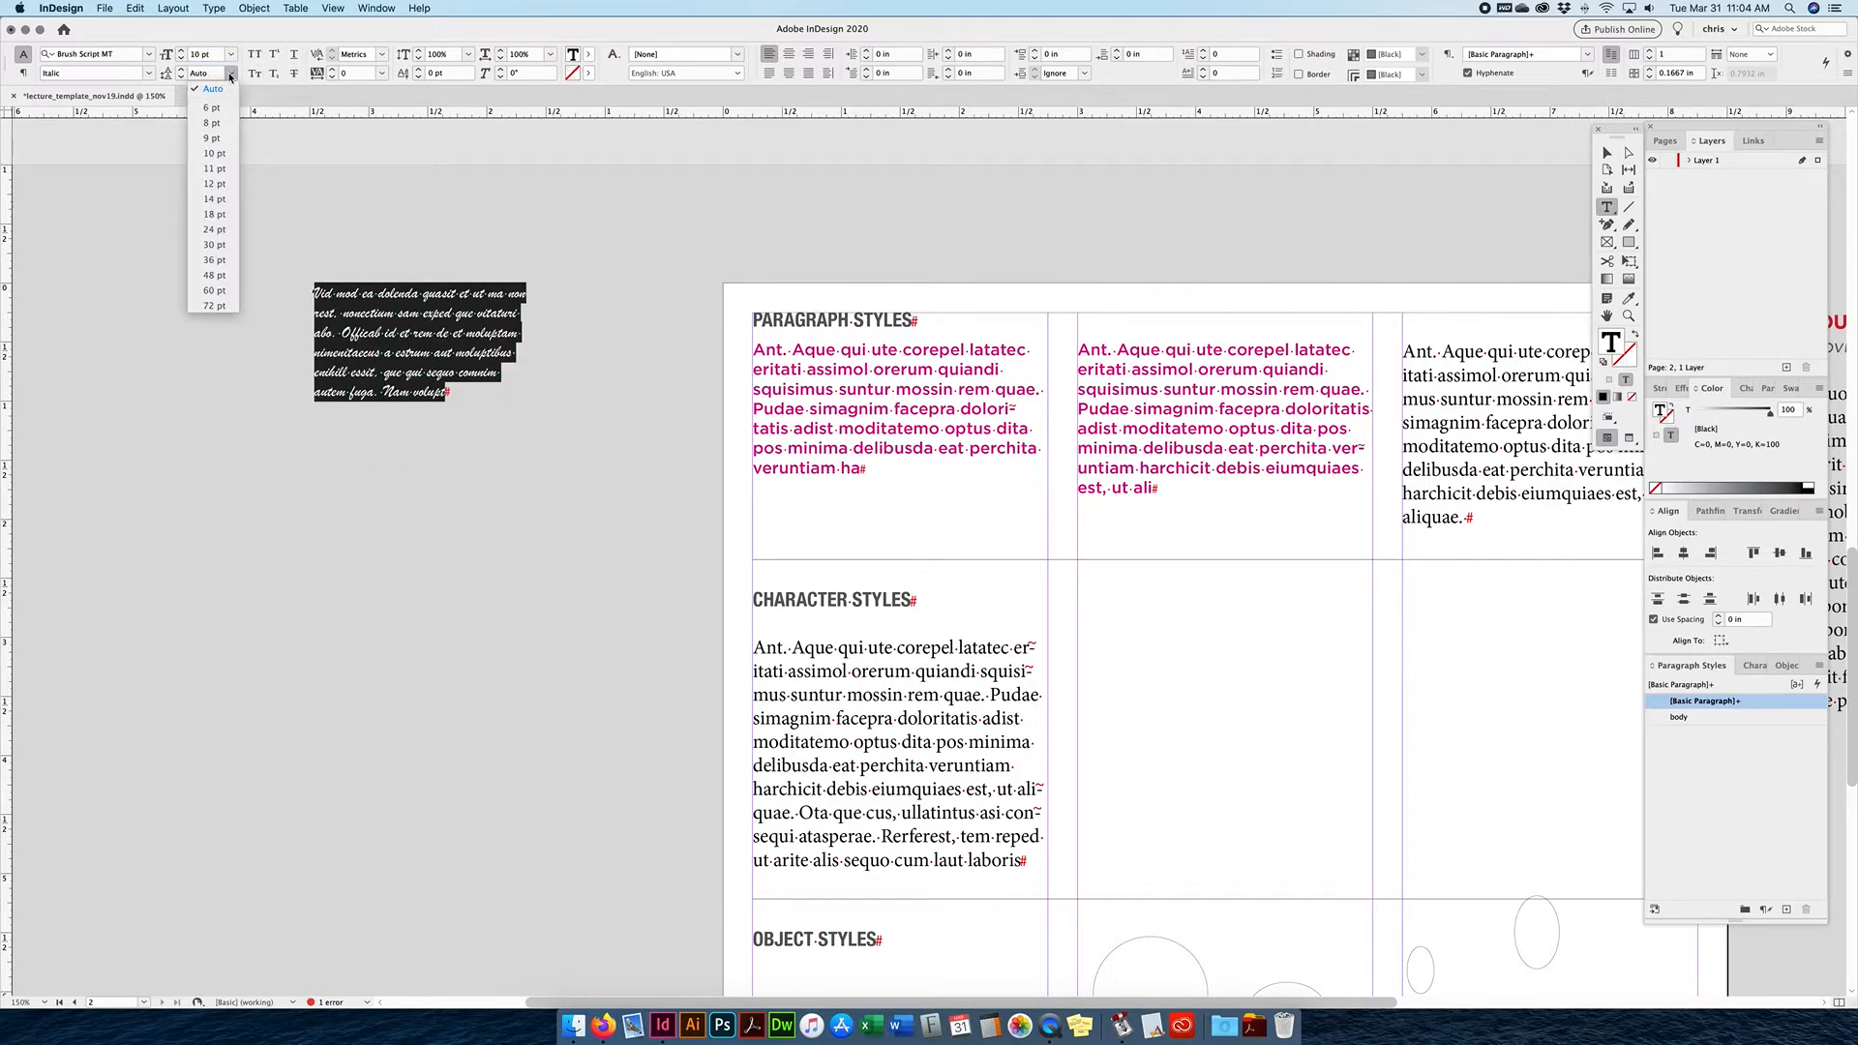
left_click(213, 214)
left_click(384, 54)
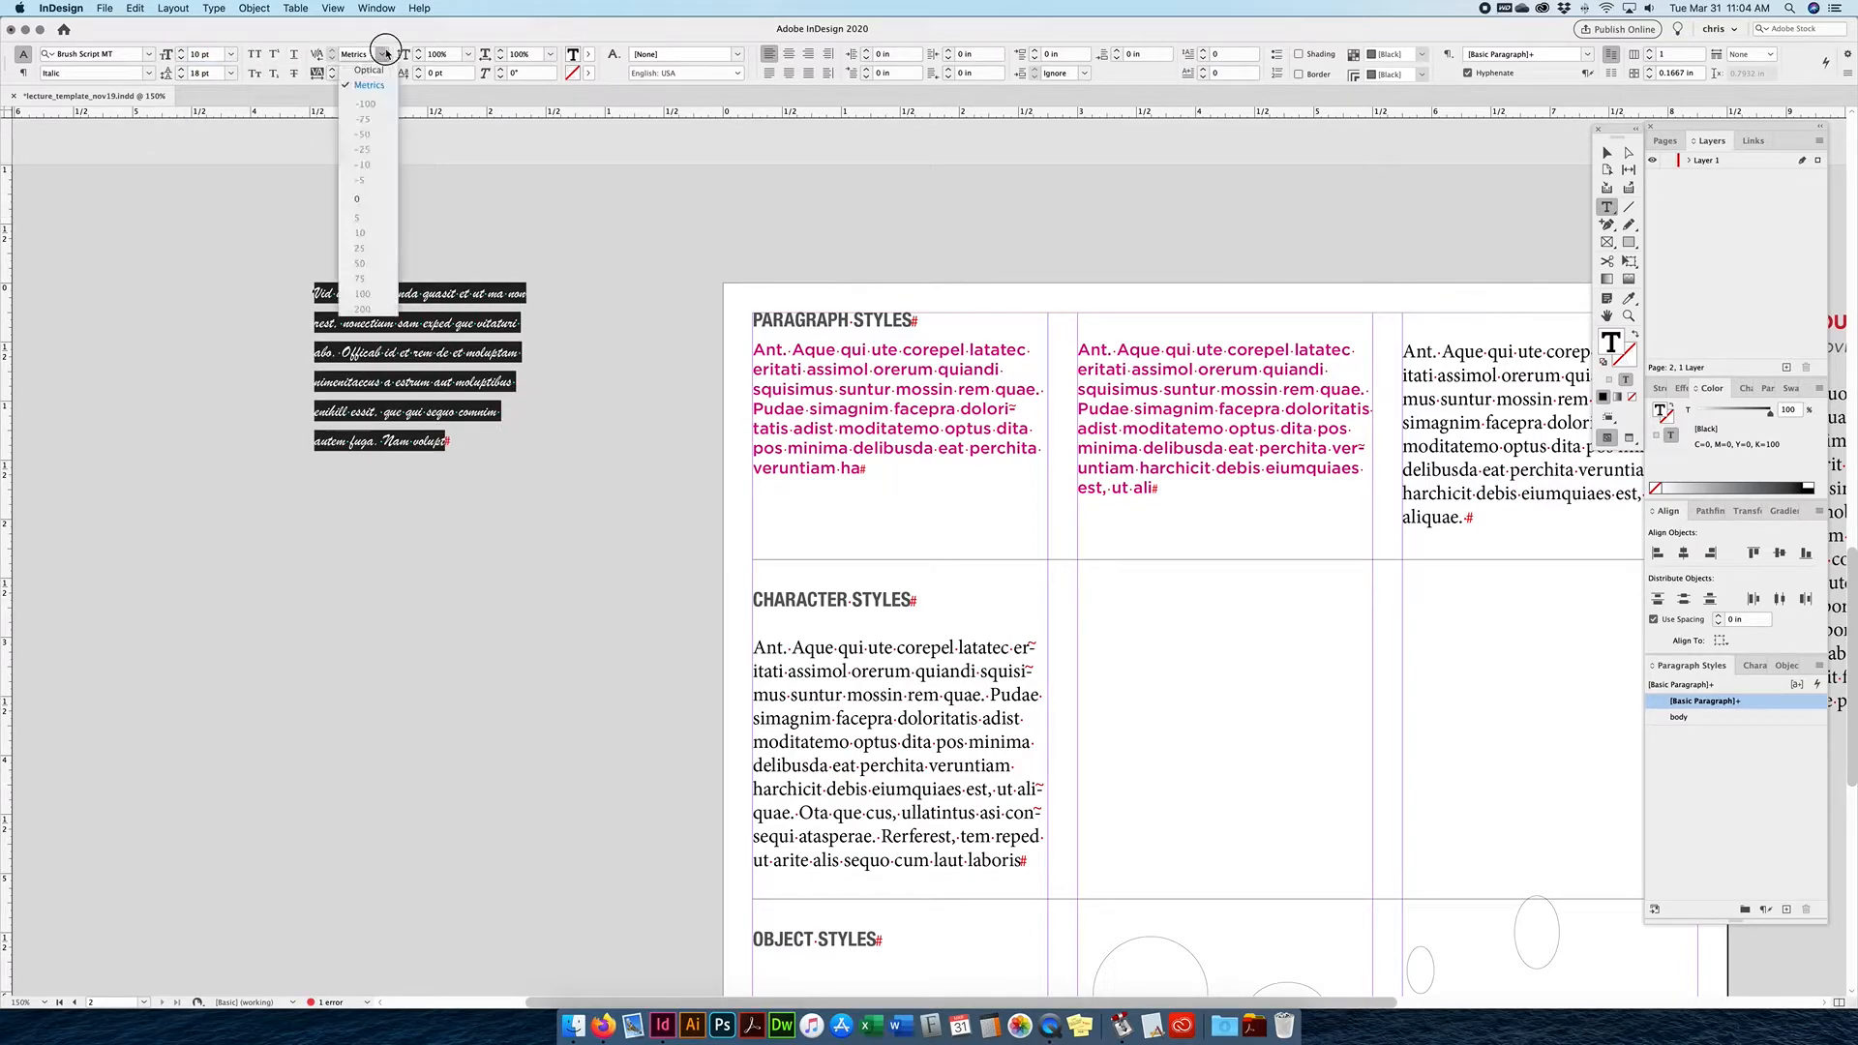
left_click(369, 69)
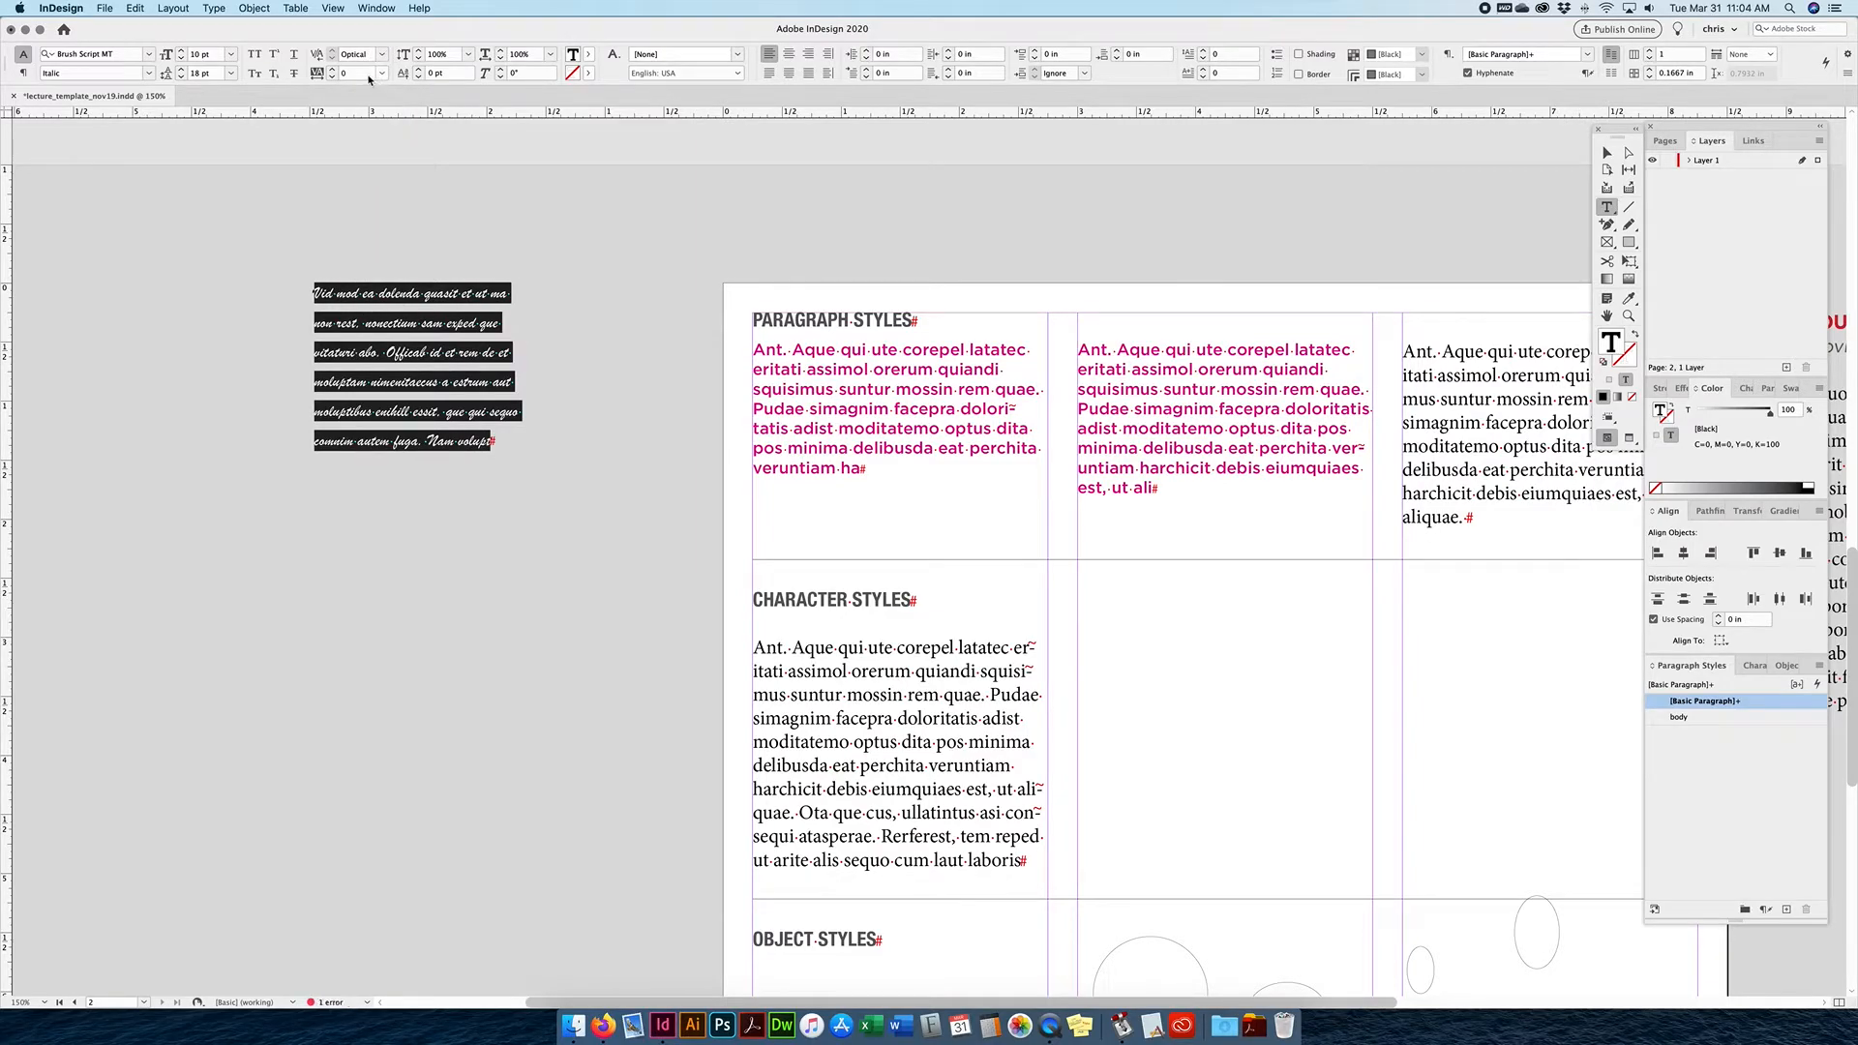
left_click(382, 73)
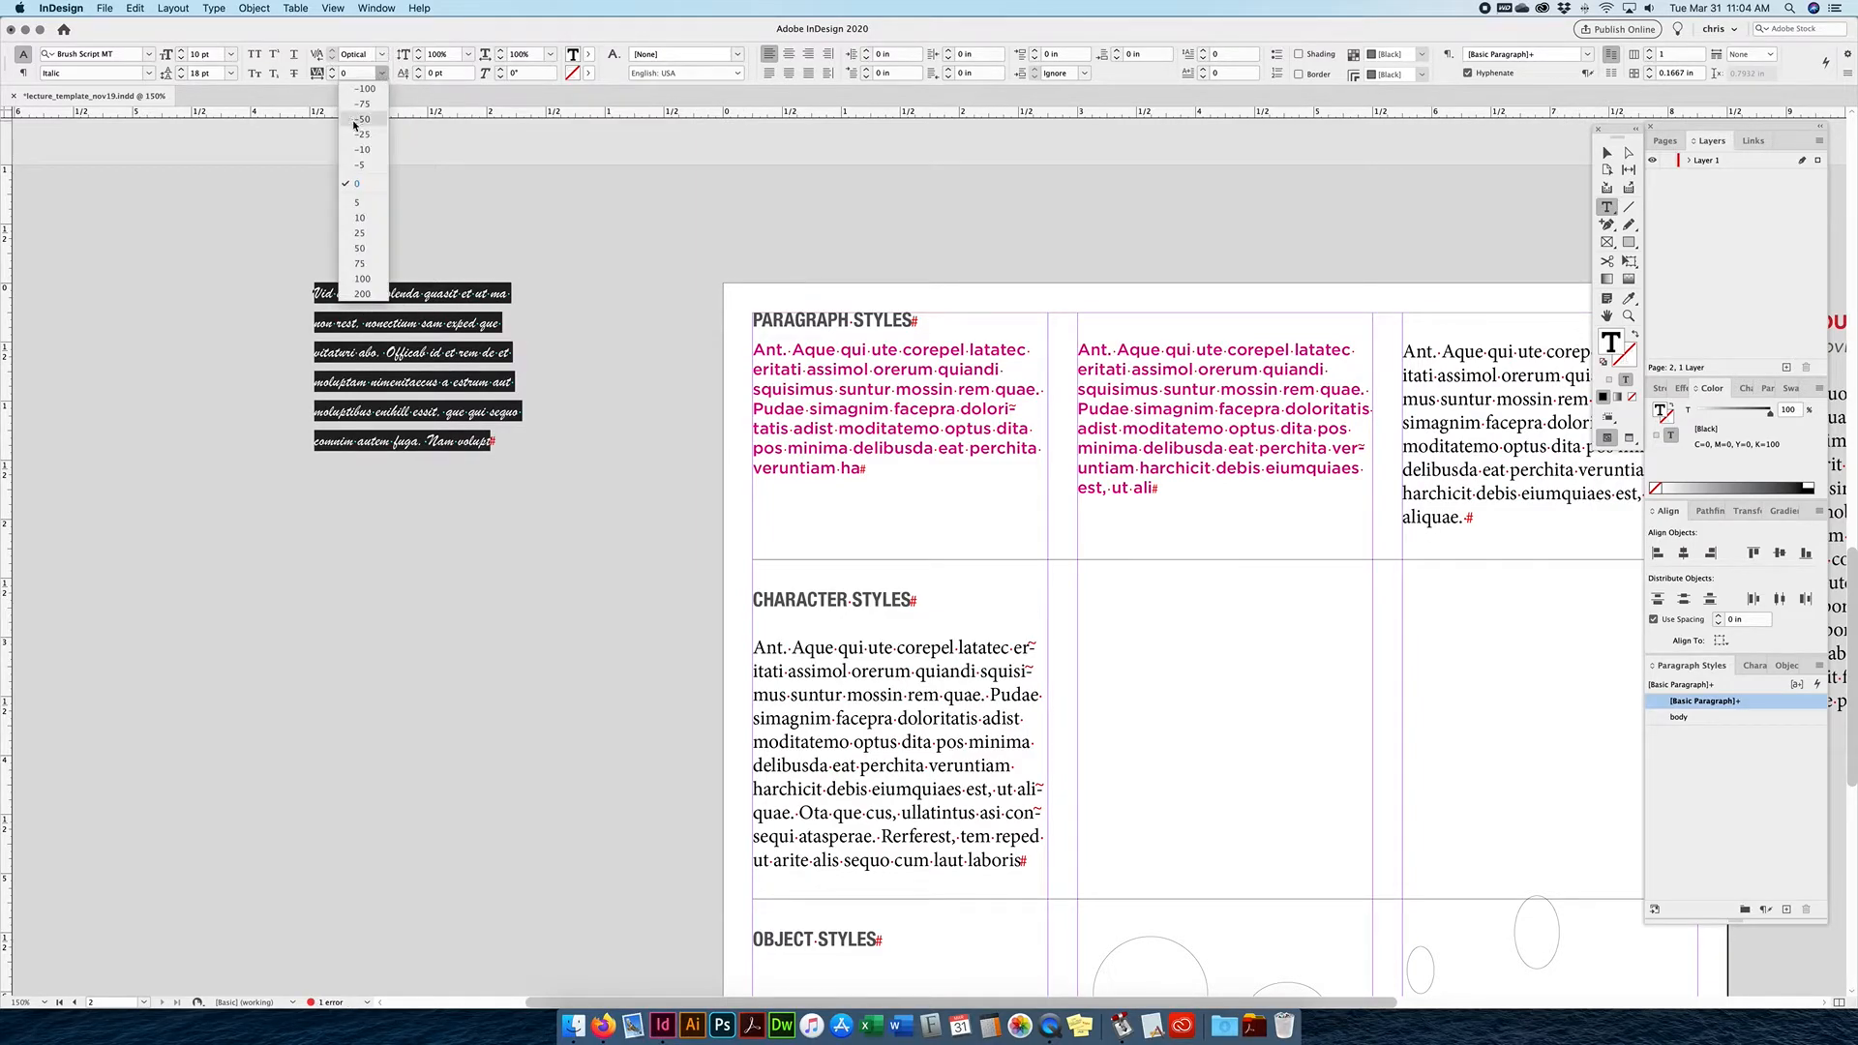
left_click(367, 250)
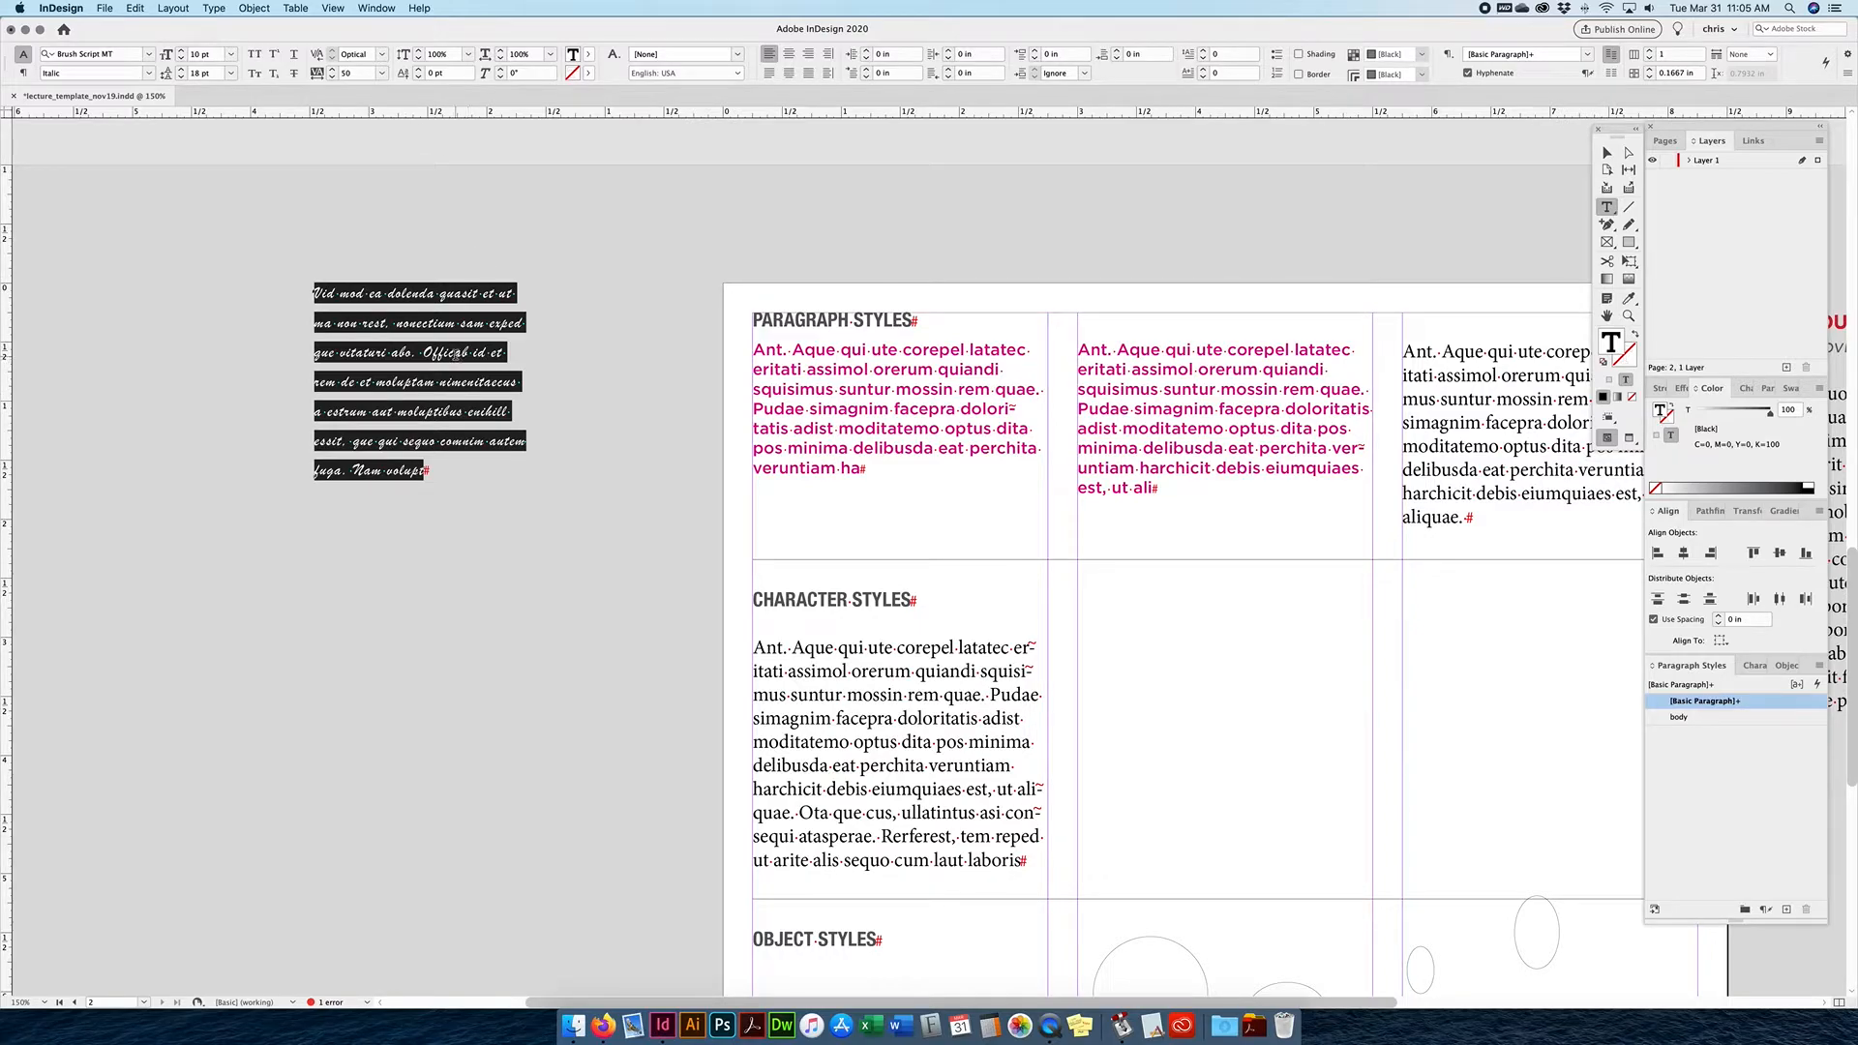
double_click(456, 354)
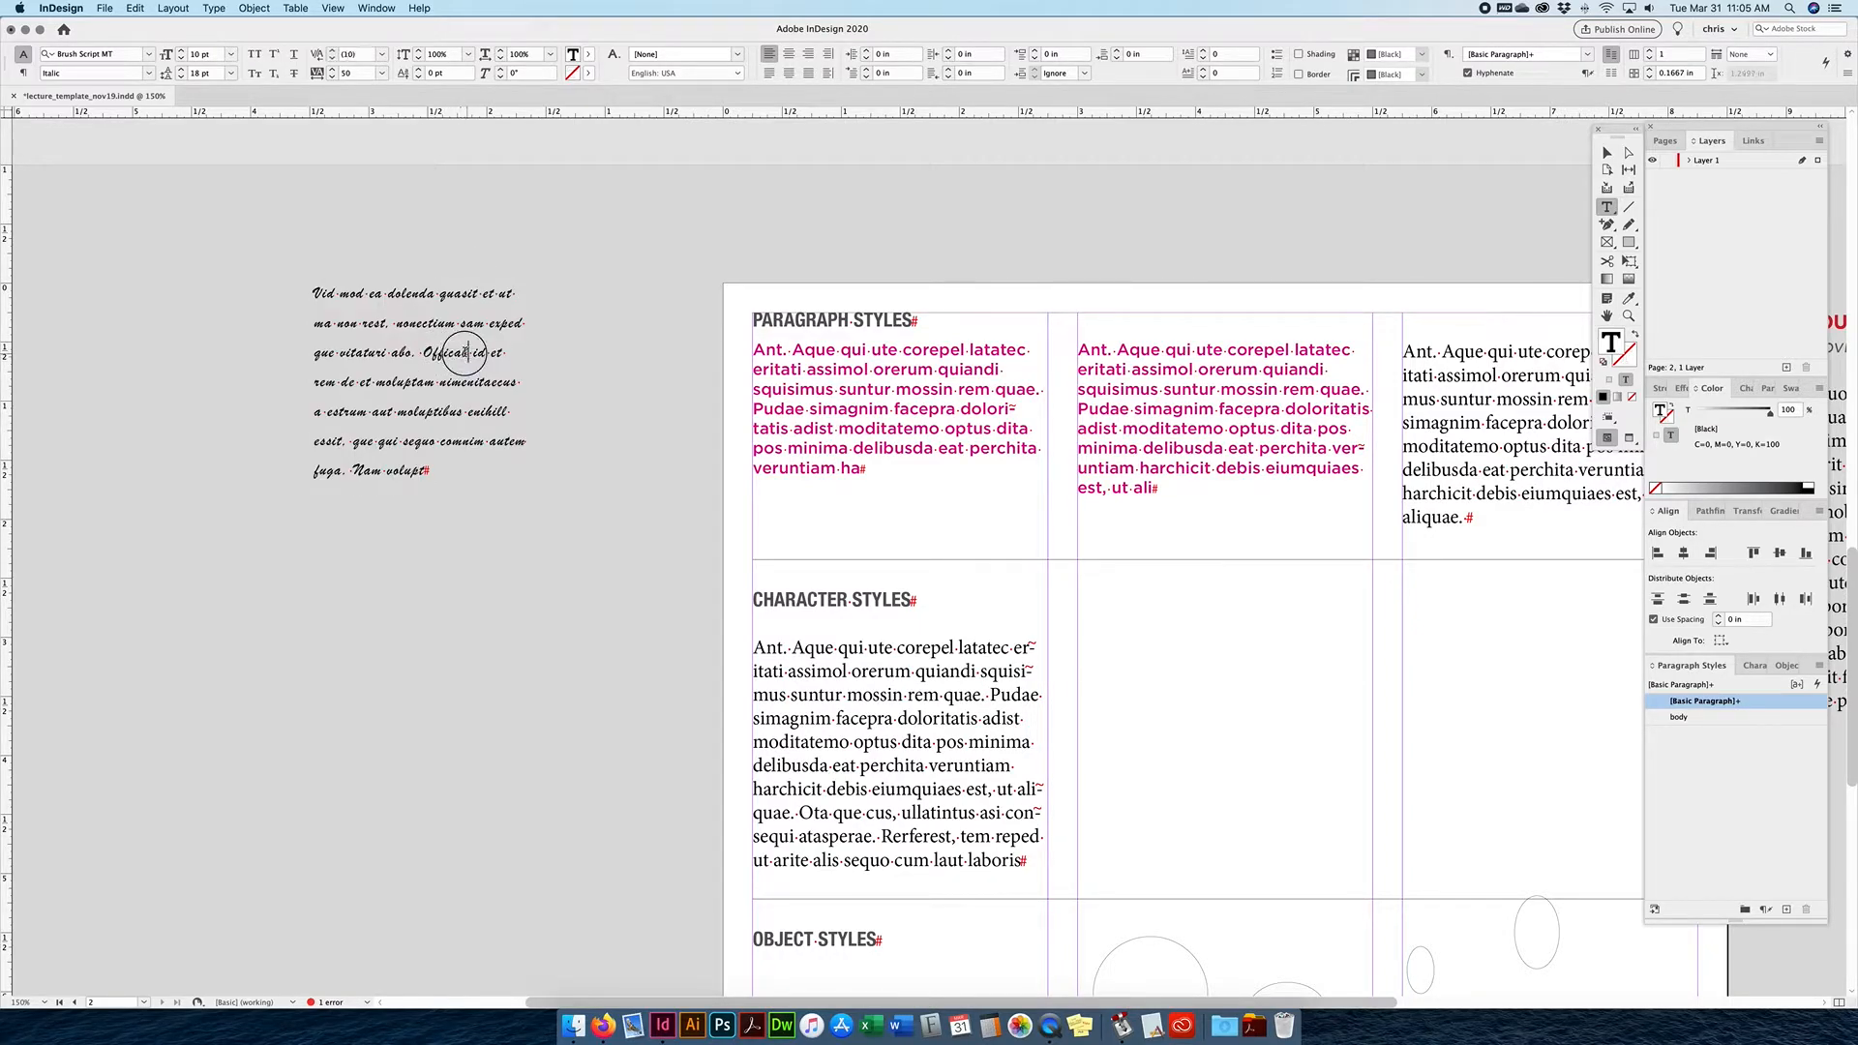
left_click(438, 358)
left_click_drag(406, 324, 416, 444)
left_click(417, 444)
Create a new paragraph style from all of the pasteboard text and name it script.
left_click(1607, 153)
double_click(410, 366)
key("super+a")
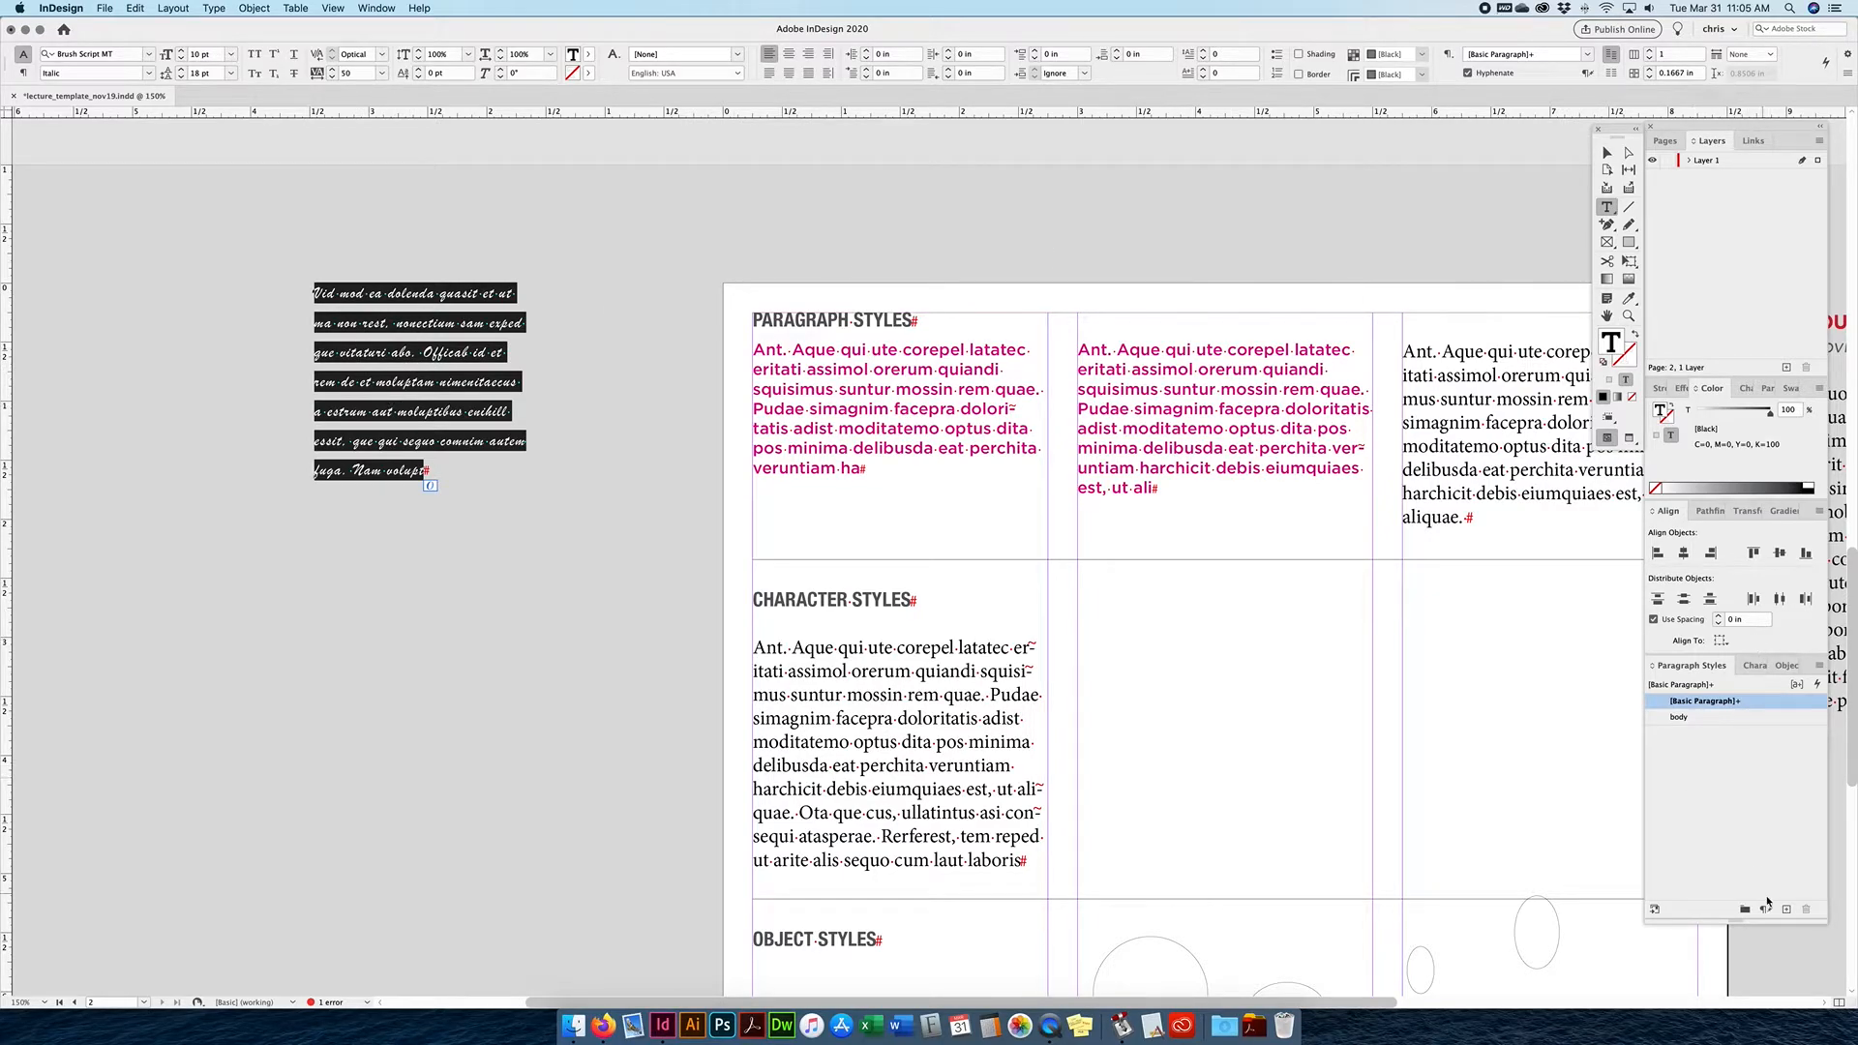
left_click(1787, 910)
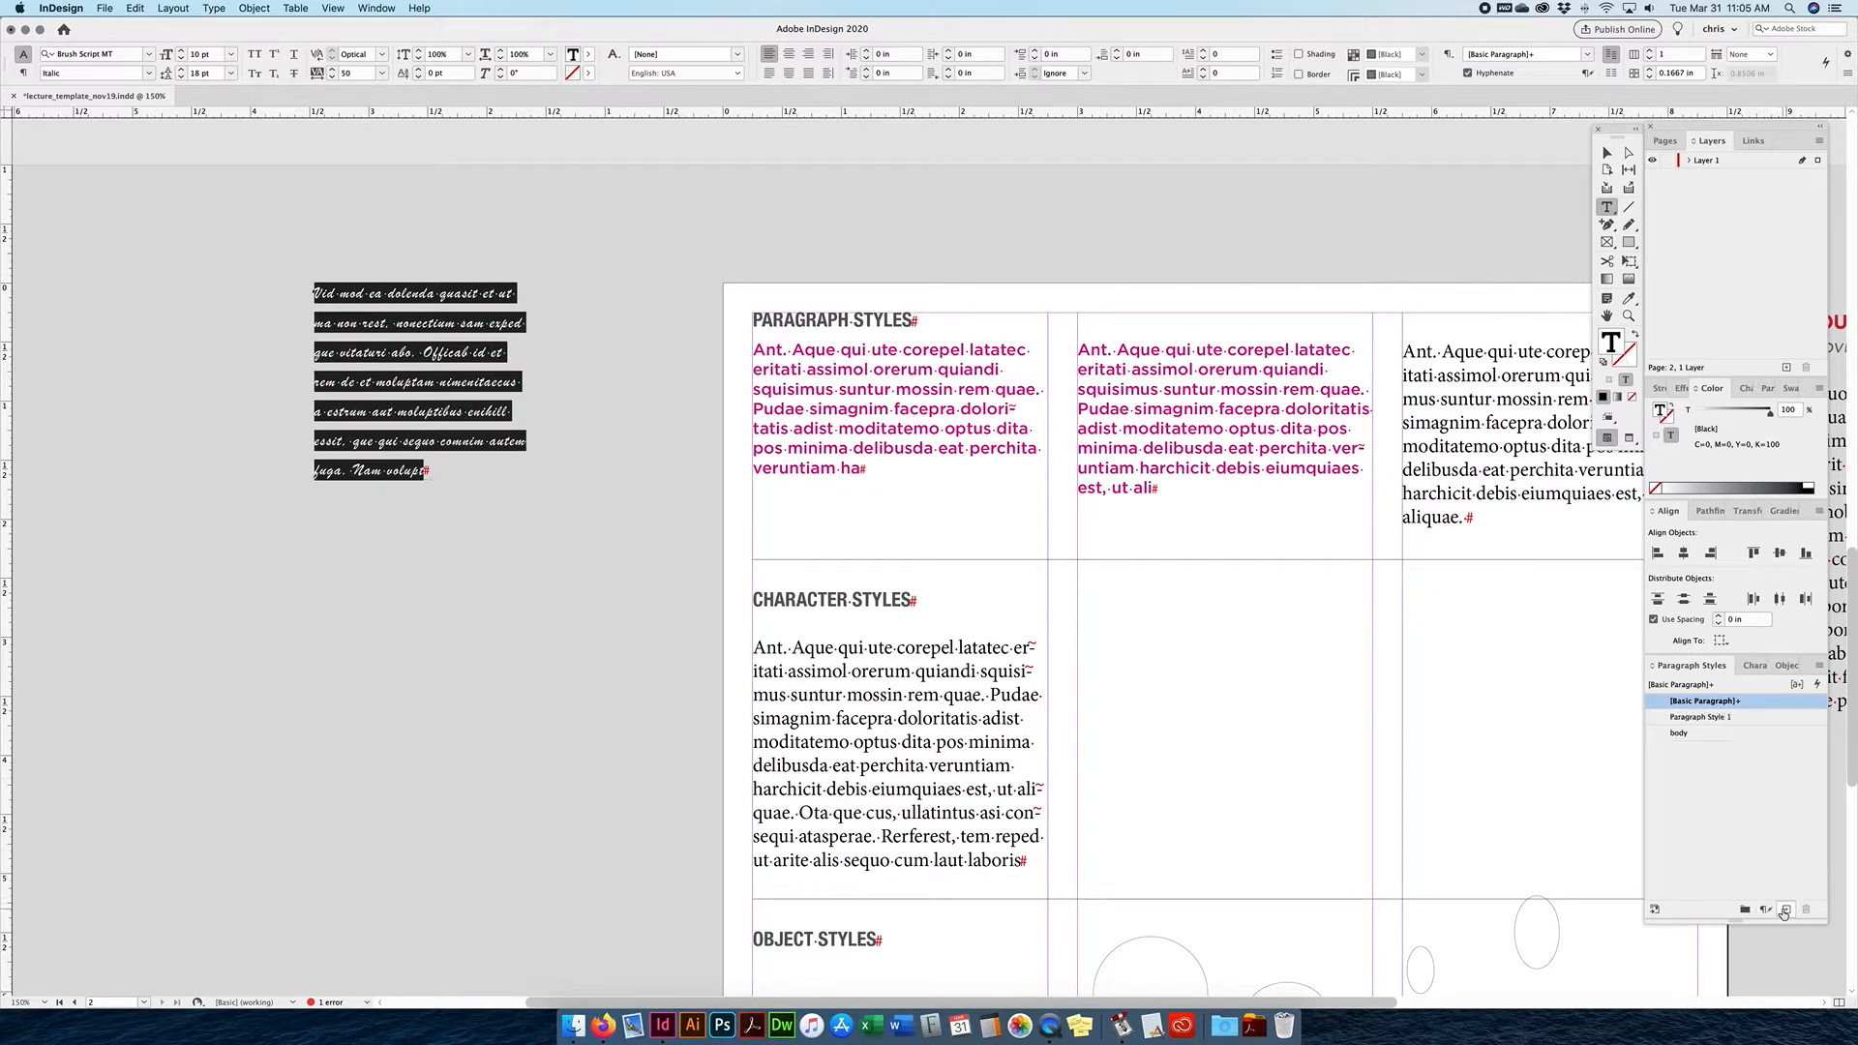
double_click(1709, 717)
type("script")
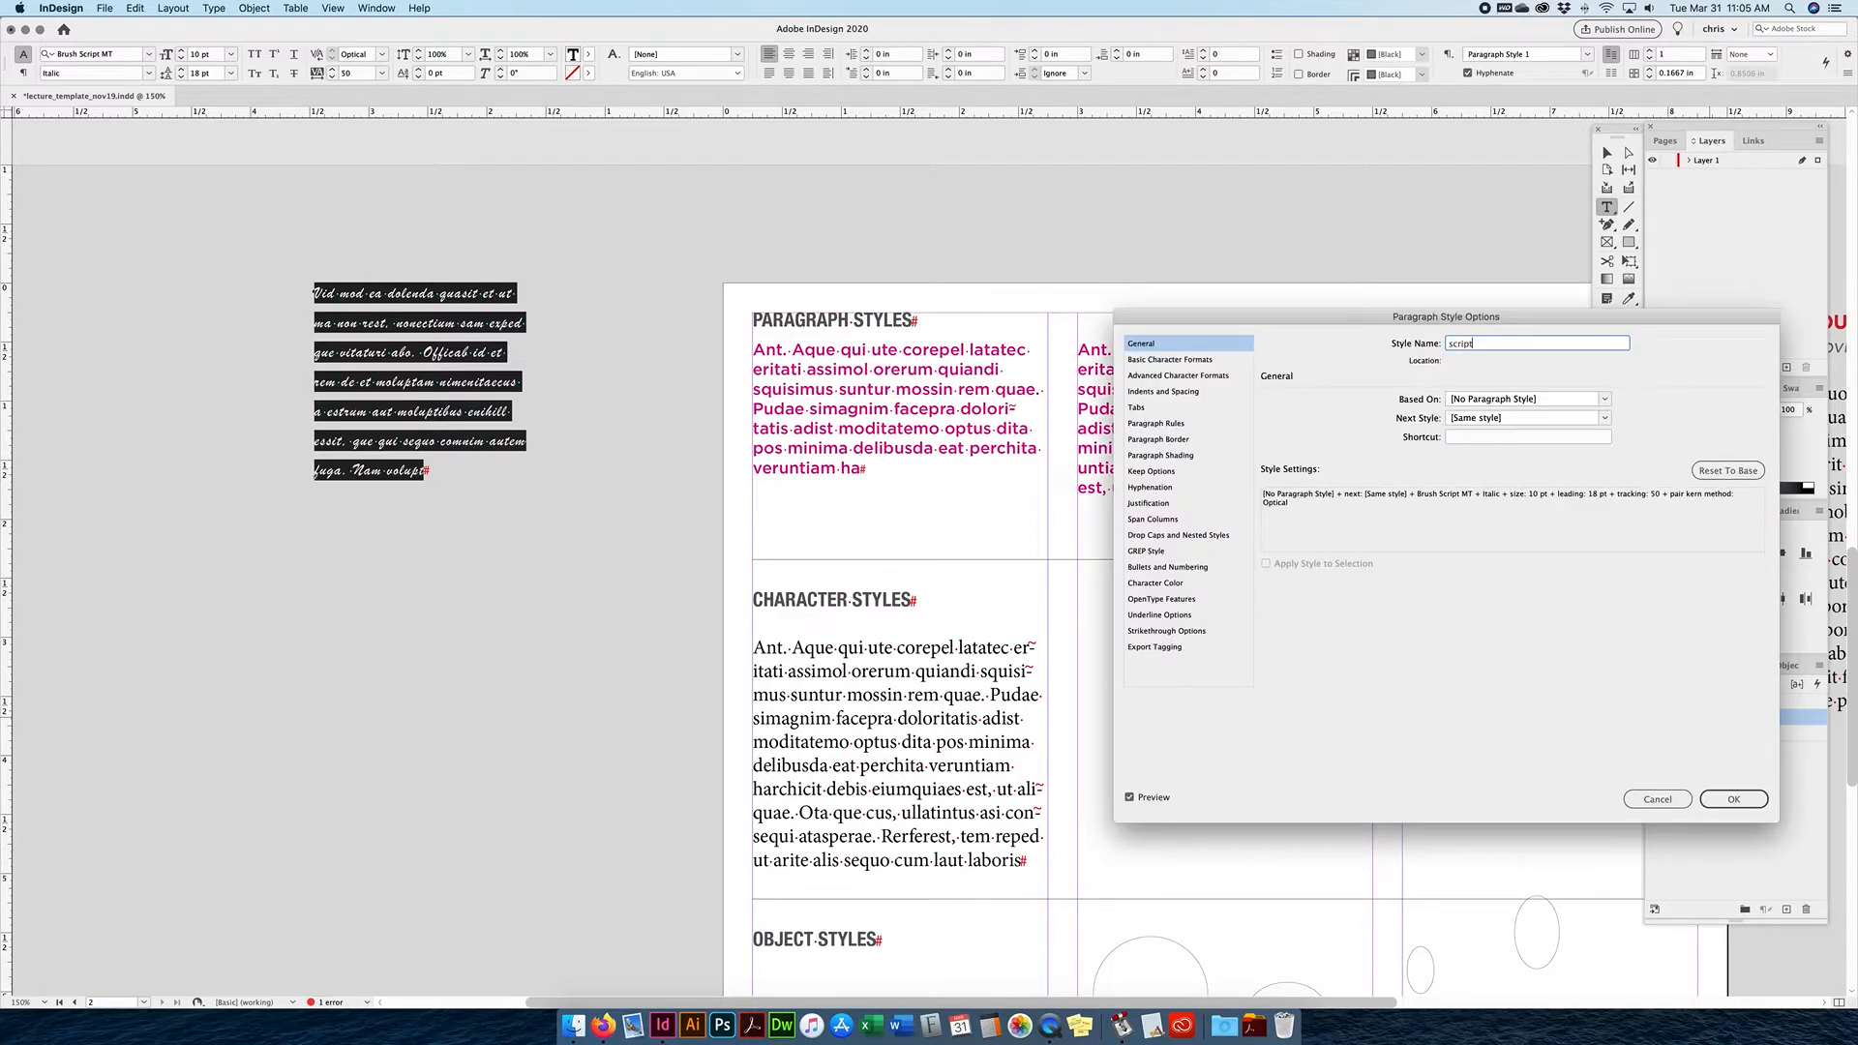
key("Return")
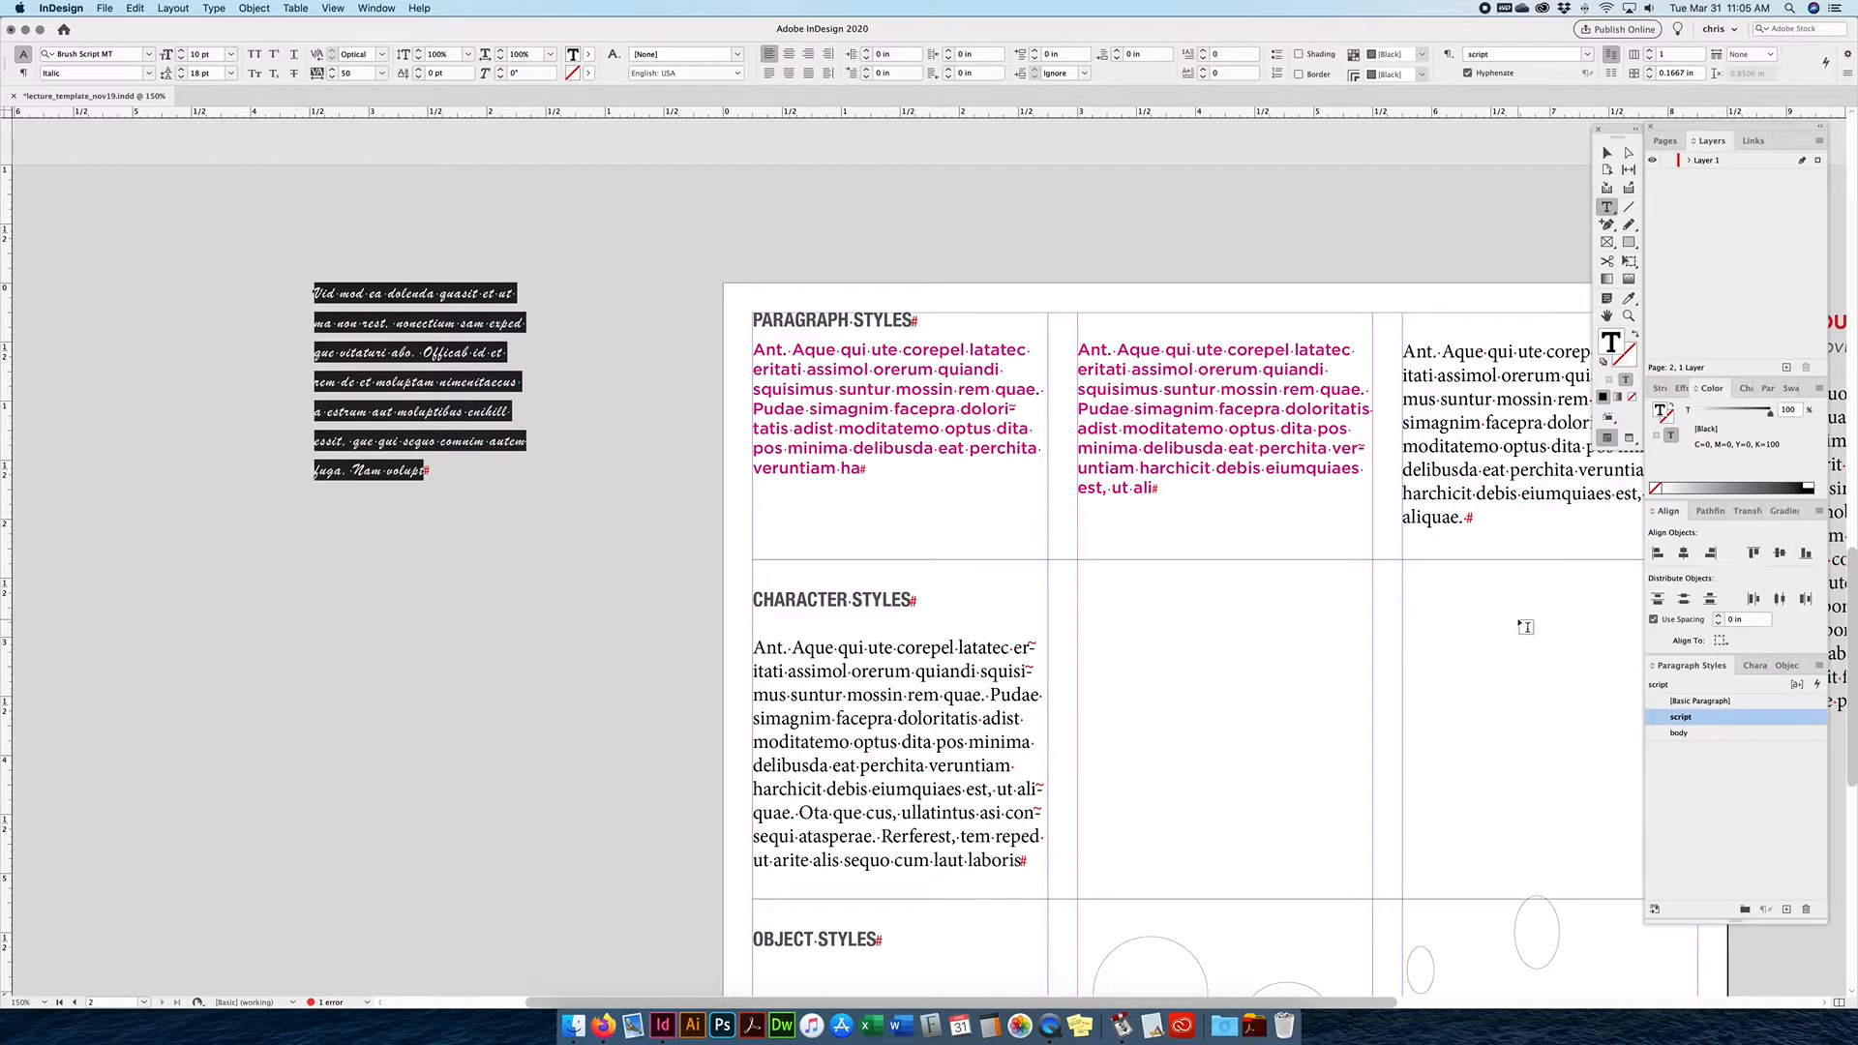
Apply the script paragraph style to all text in the third column of the Paragraph Styles section.
left_click(1502, 377)
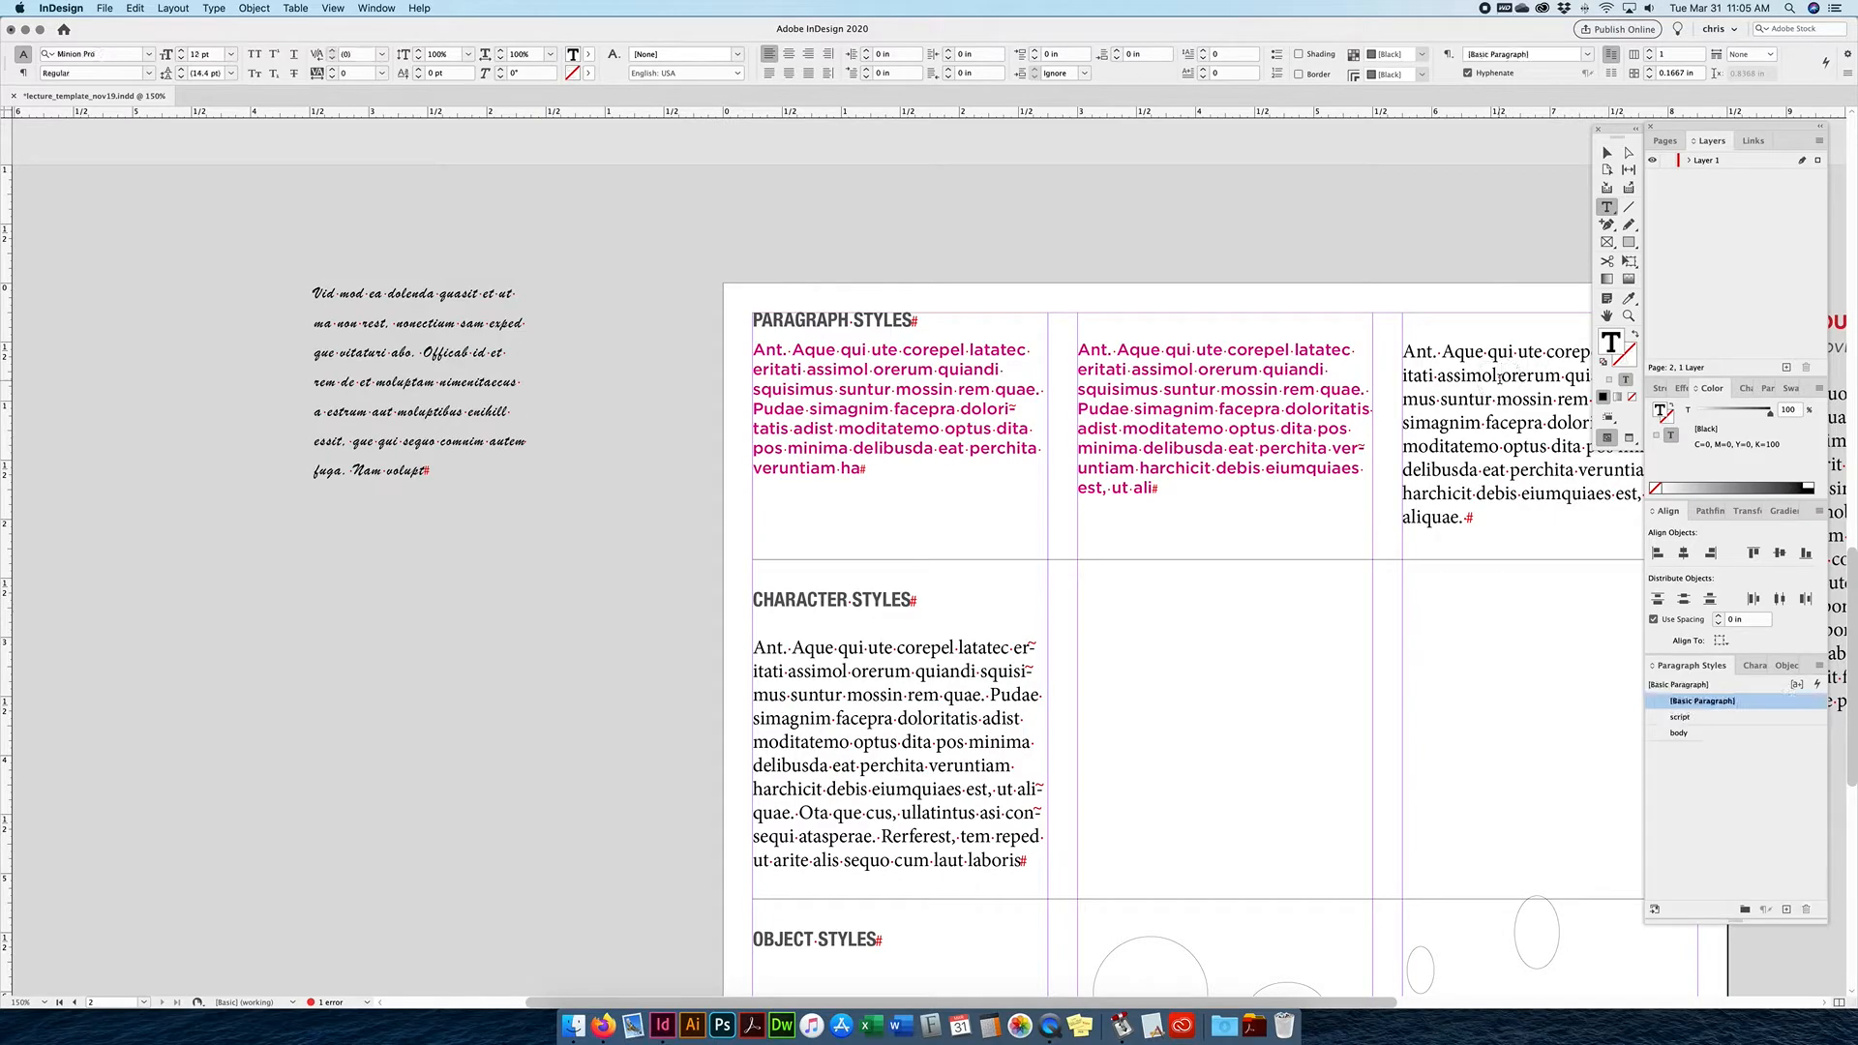
key("super+a")
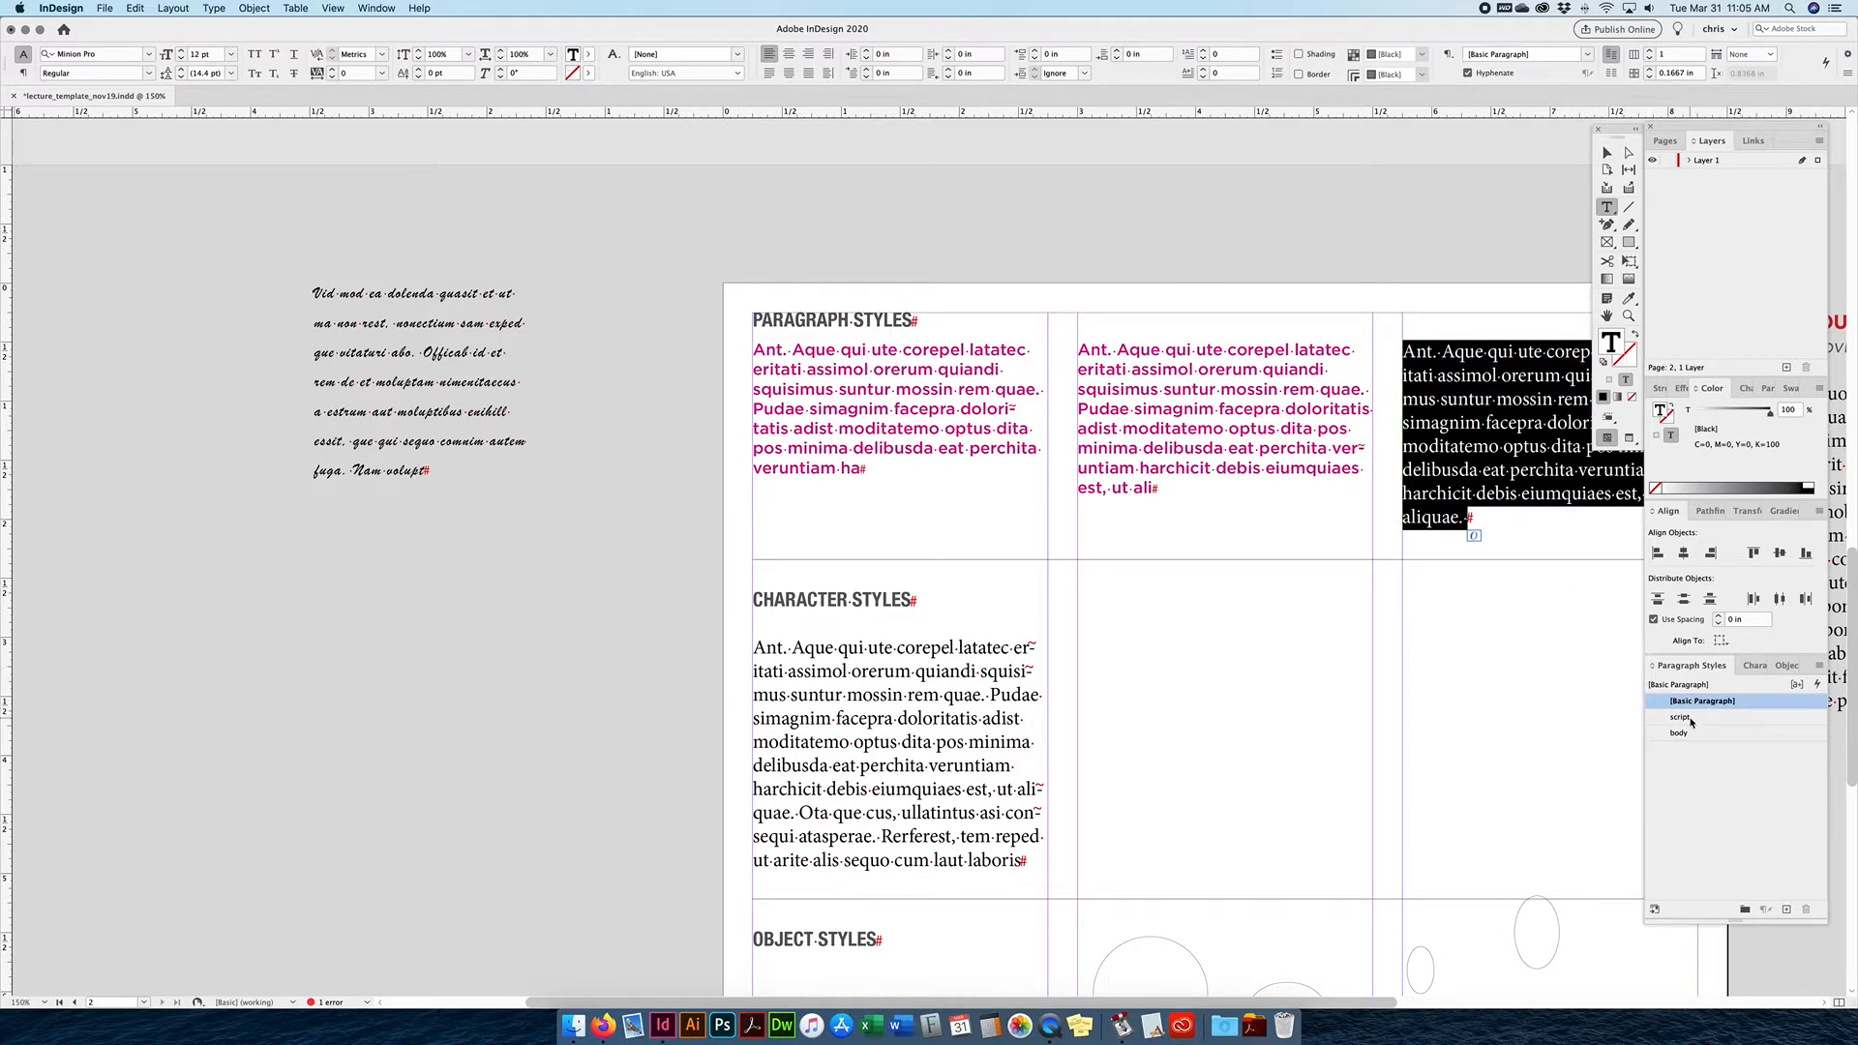
left_click(1702, 718)
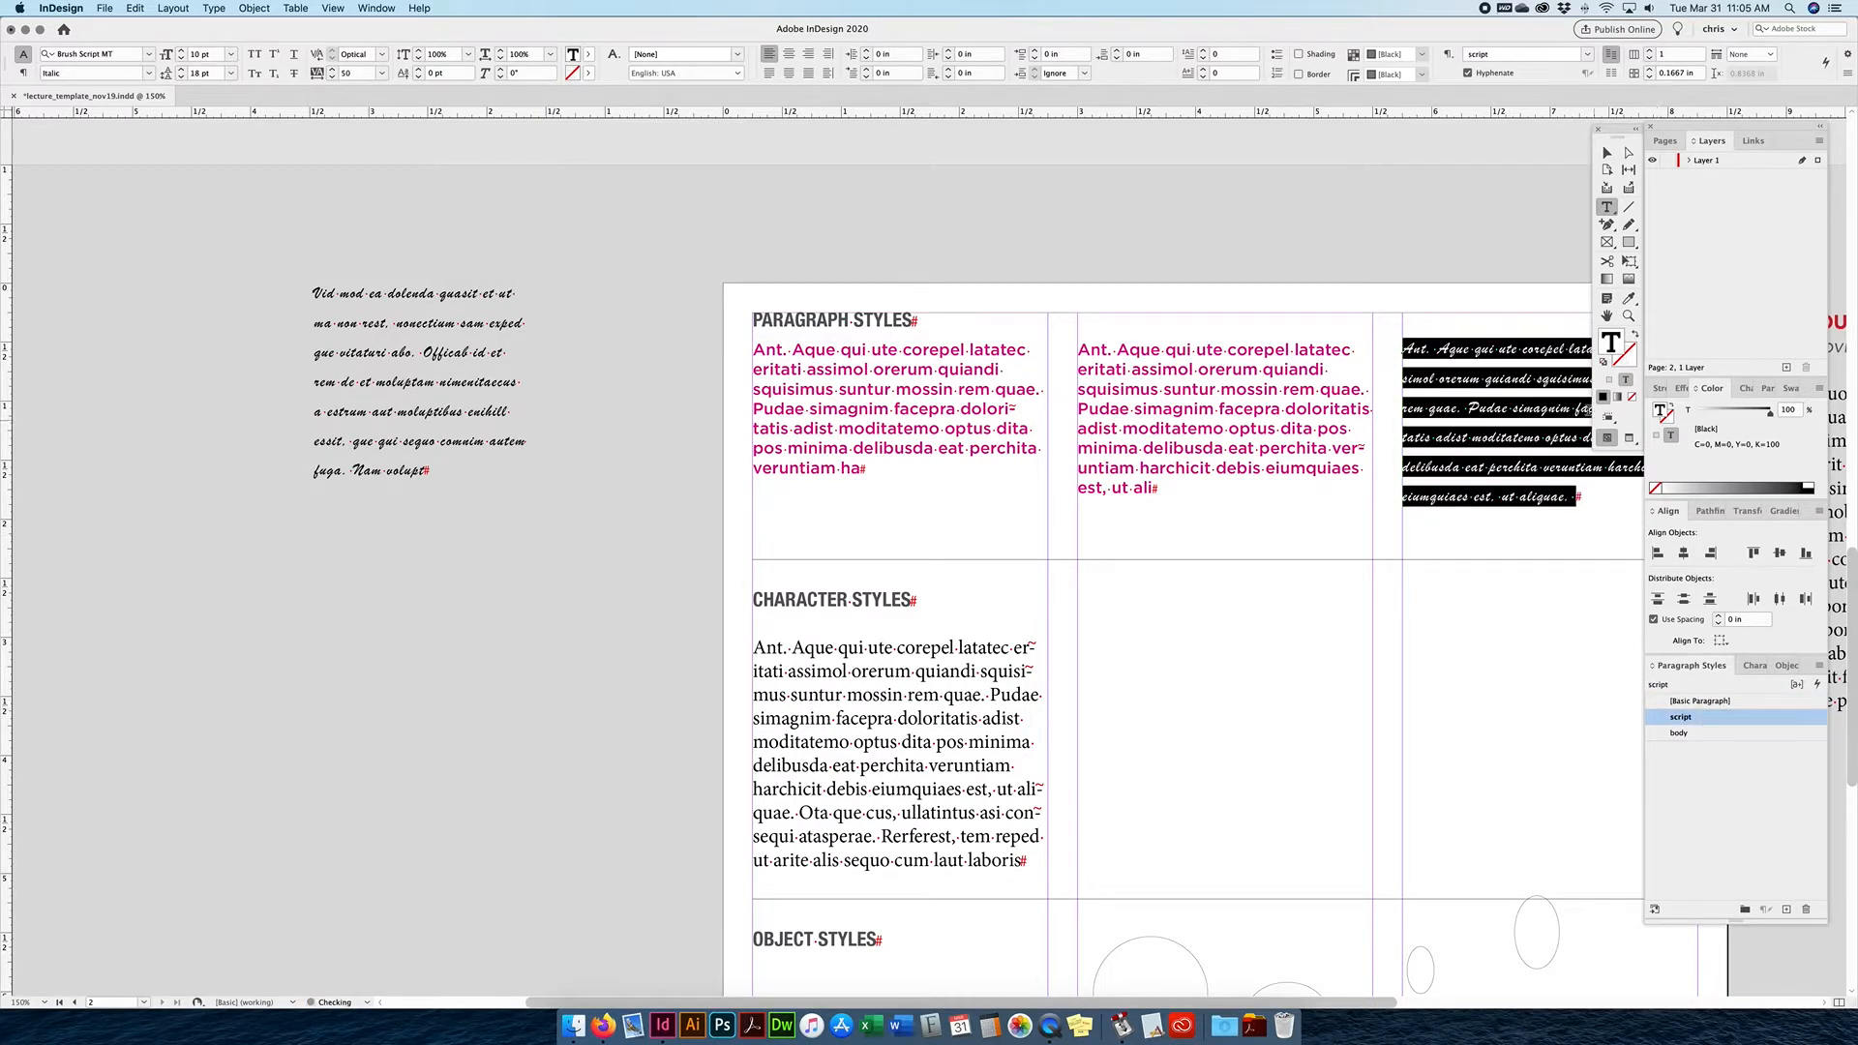
Edit the script style's Basic Character Formats to Metrics kerning and a tracking of 0, and accept the changes.
double_click(1762, 718)
left_click_drag(1333, 336, 1340, 514)
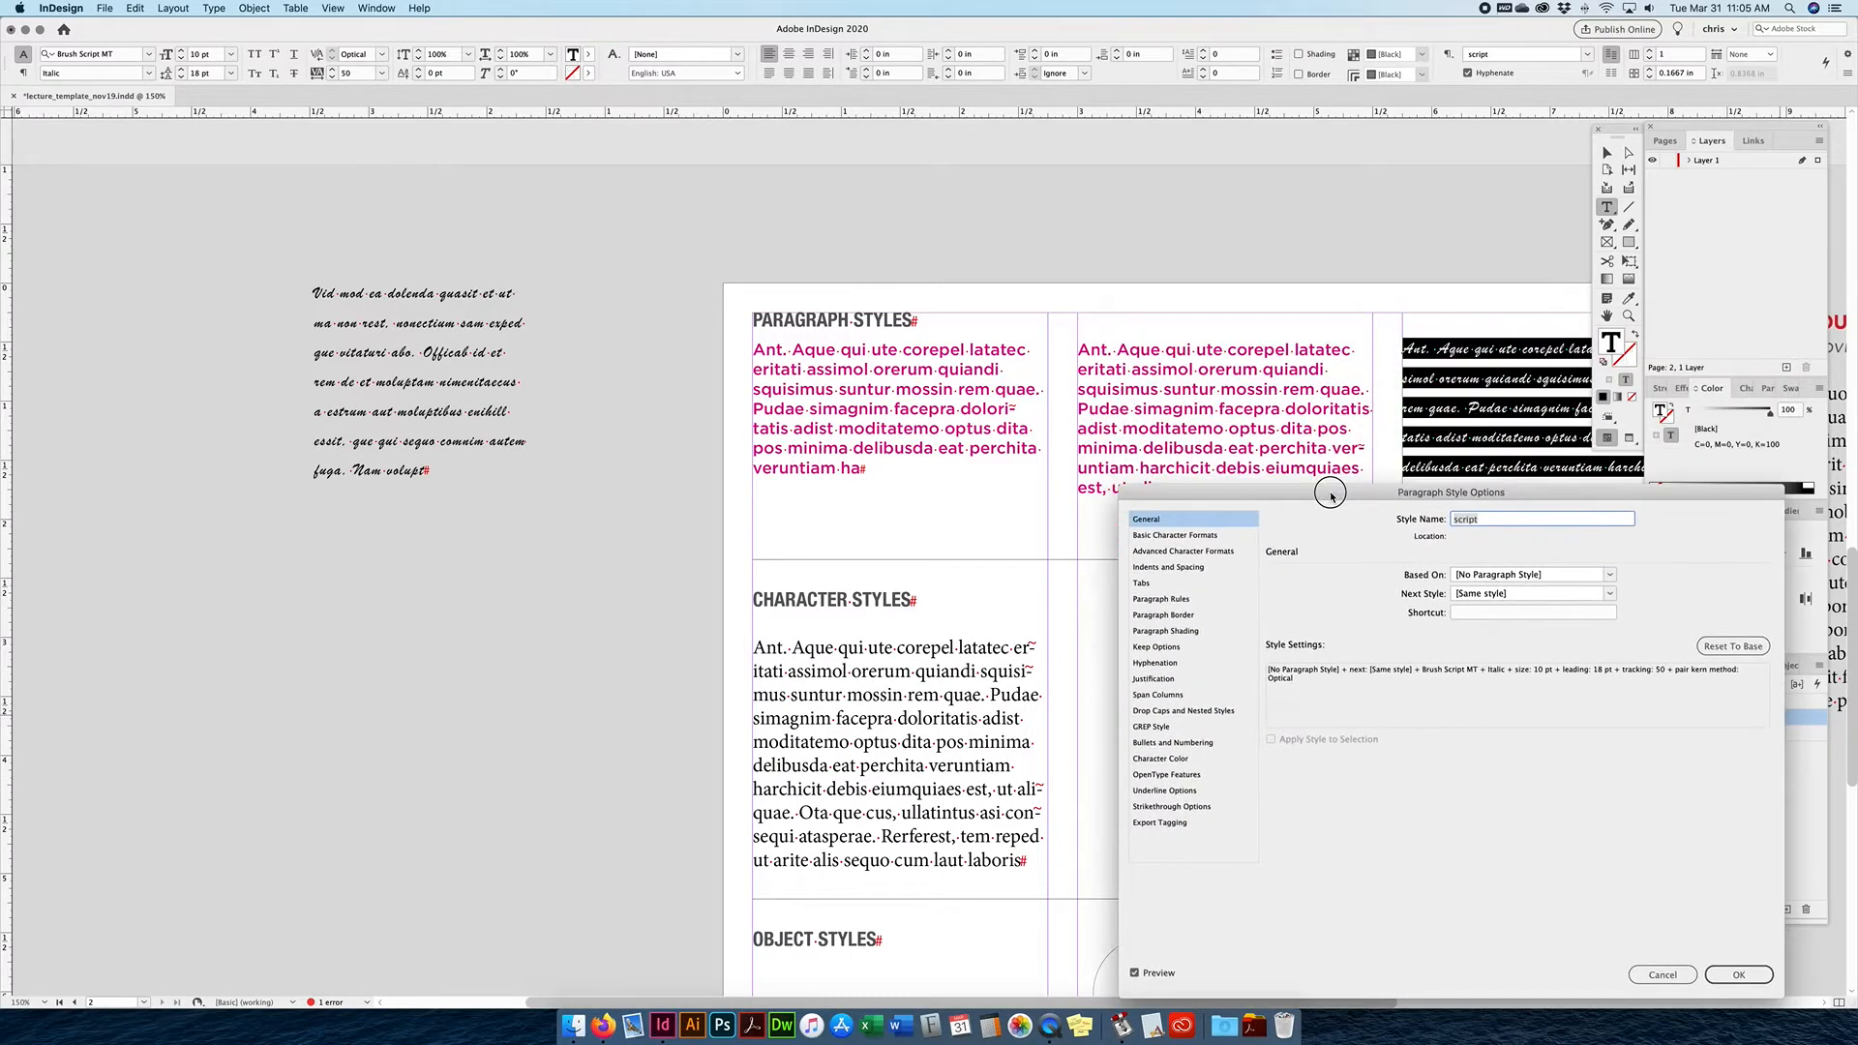
left_click(1177, 538)
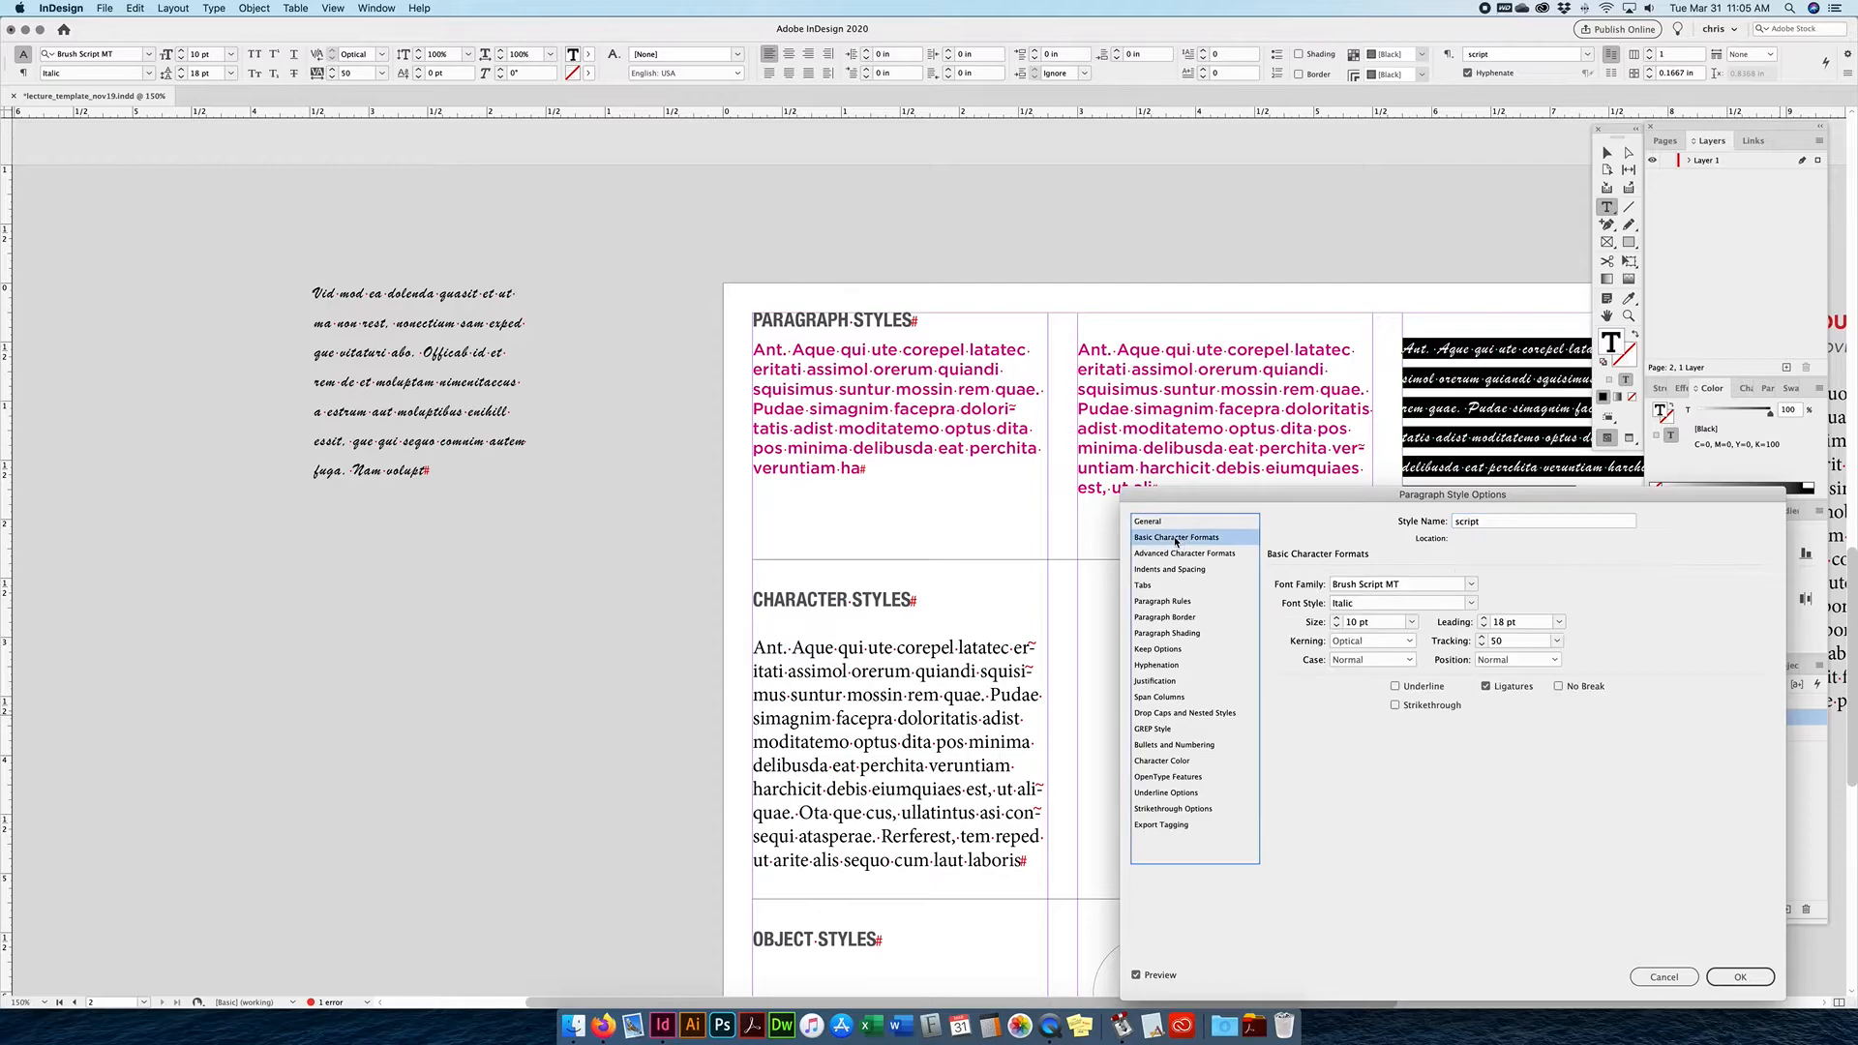
left_click(1410, 642)
left_click(1383, 666)
double_click(1504, 641)
key("Return")
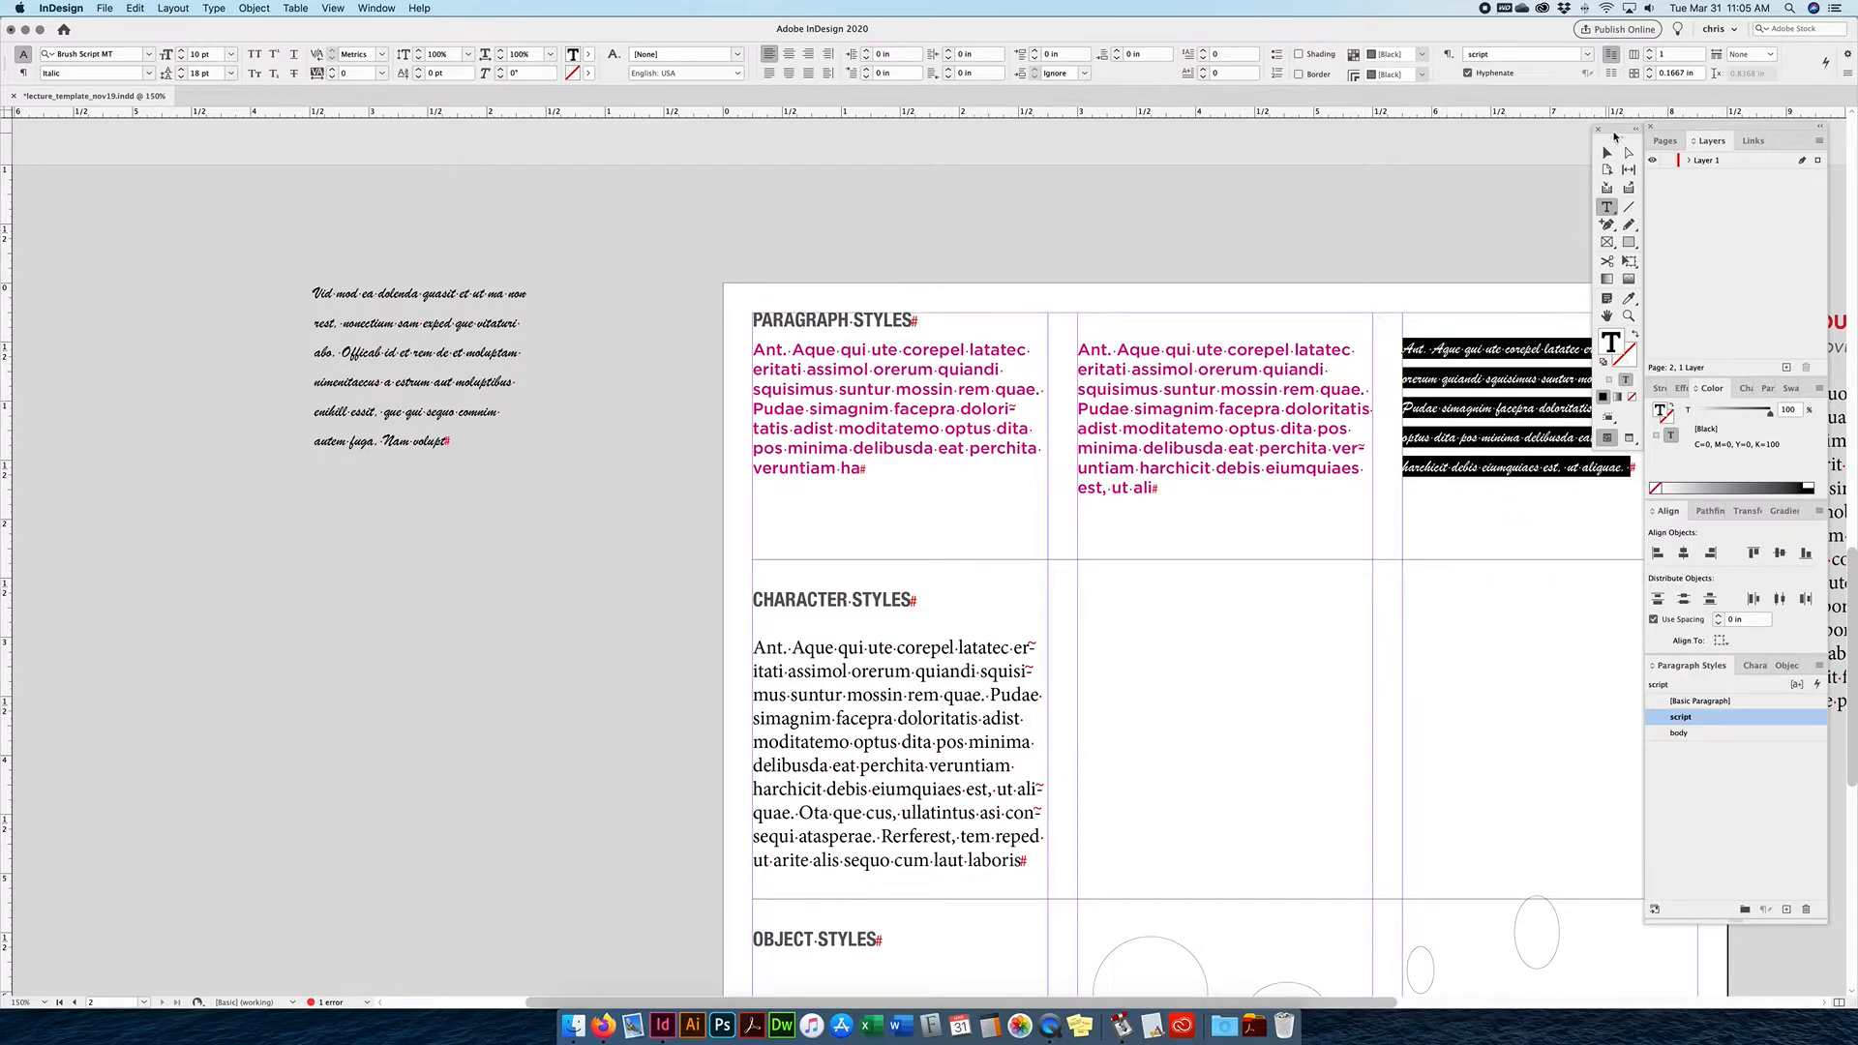
Split the first column's pink text after "dolori" with two paragraph returns.
left_click(1606, 152)
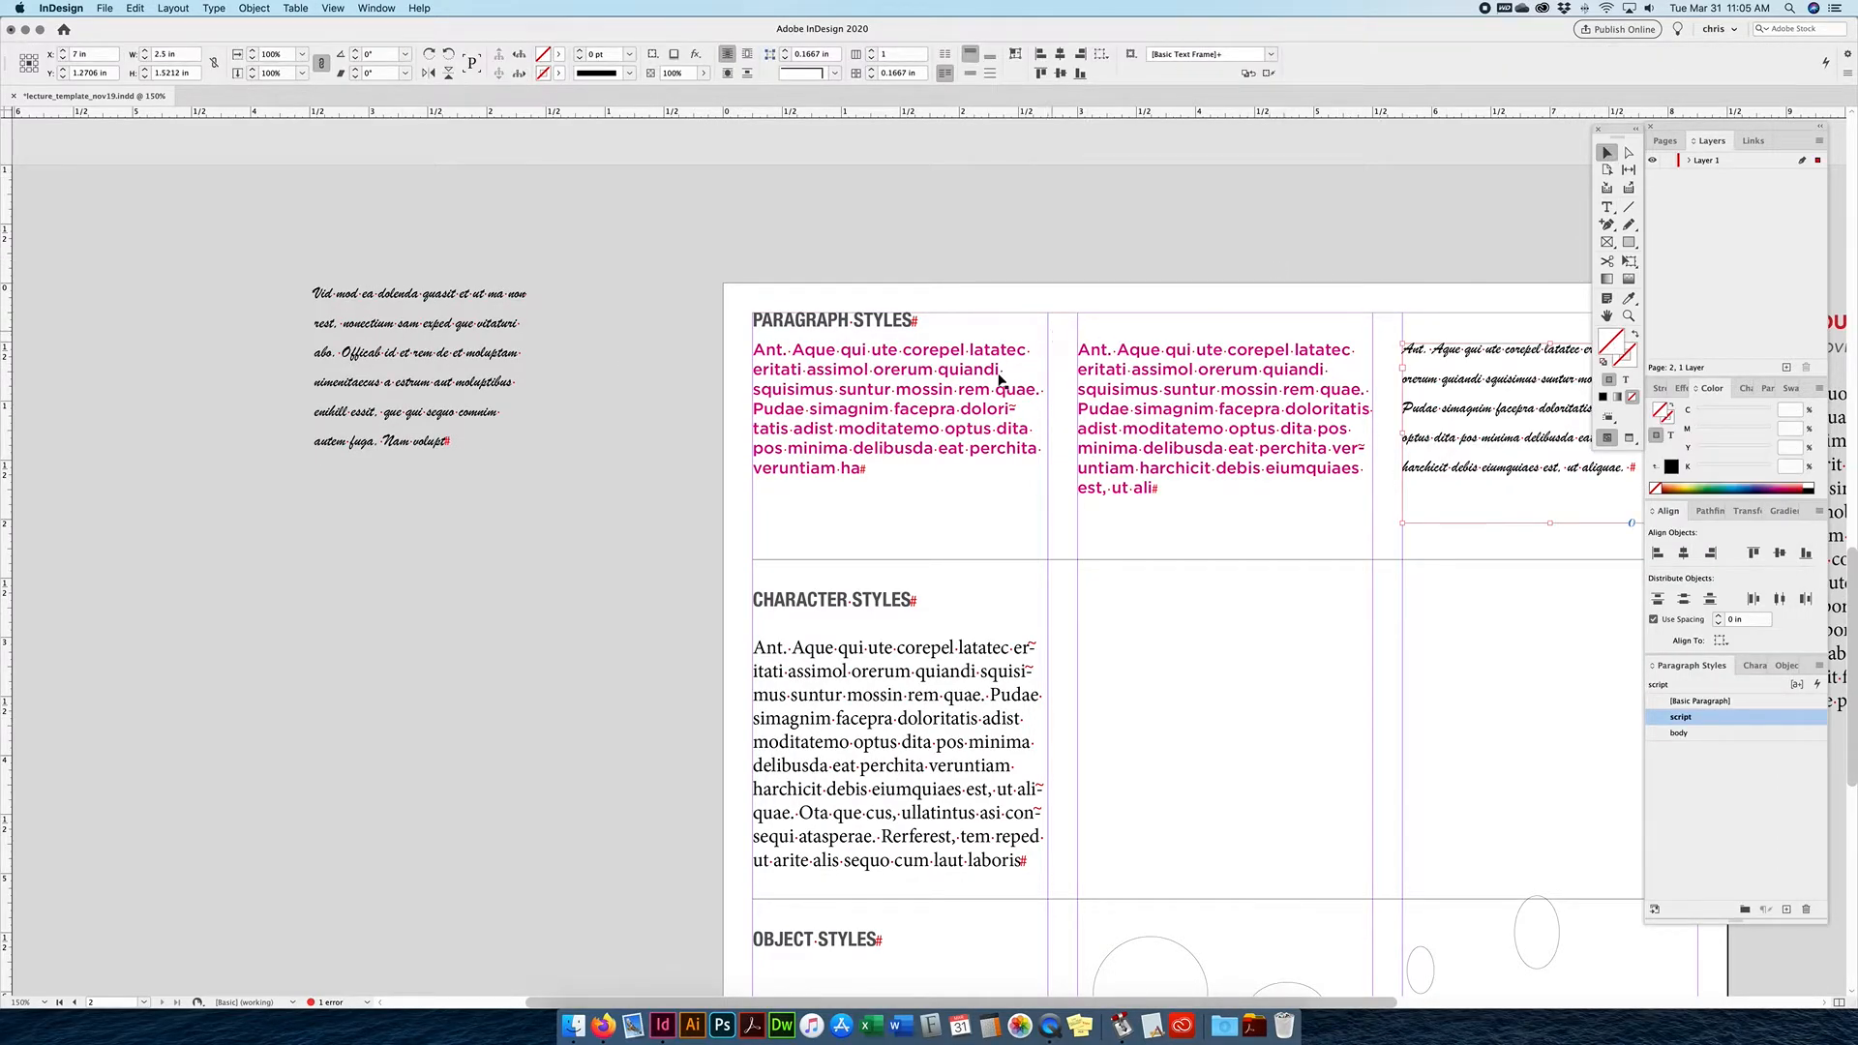
double_click(1024, 409)
left_click(1019, 409)
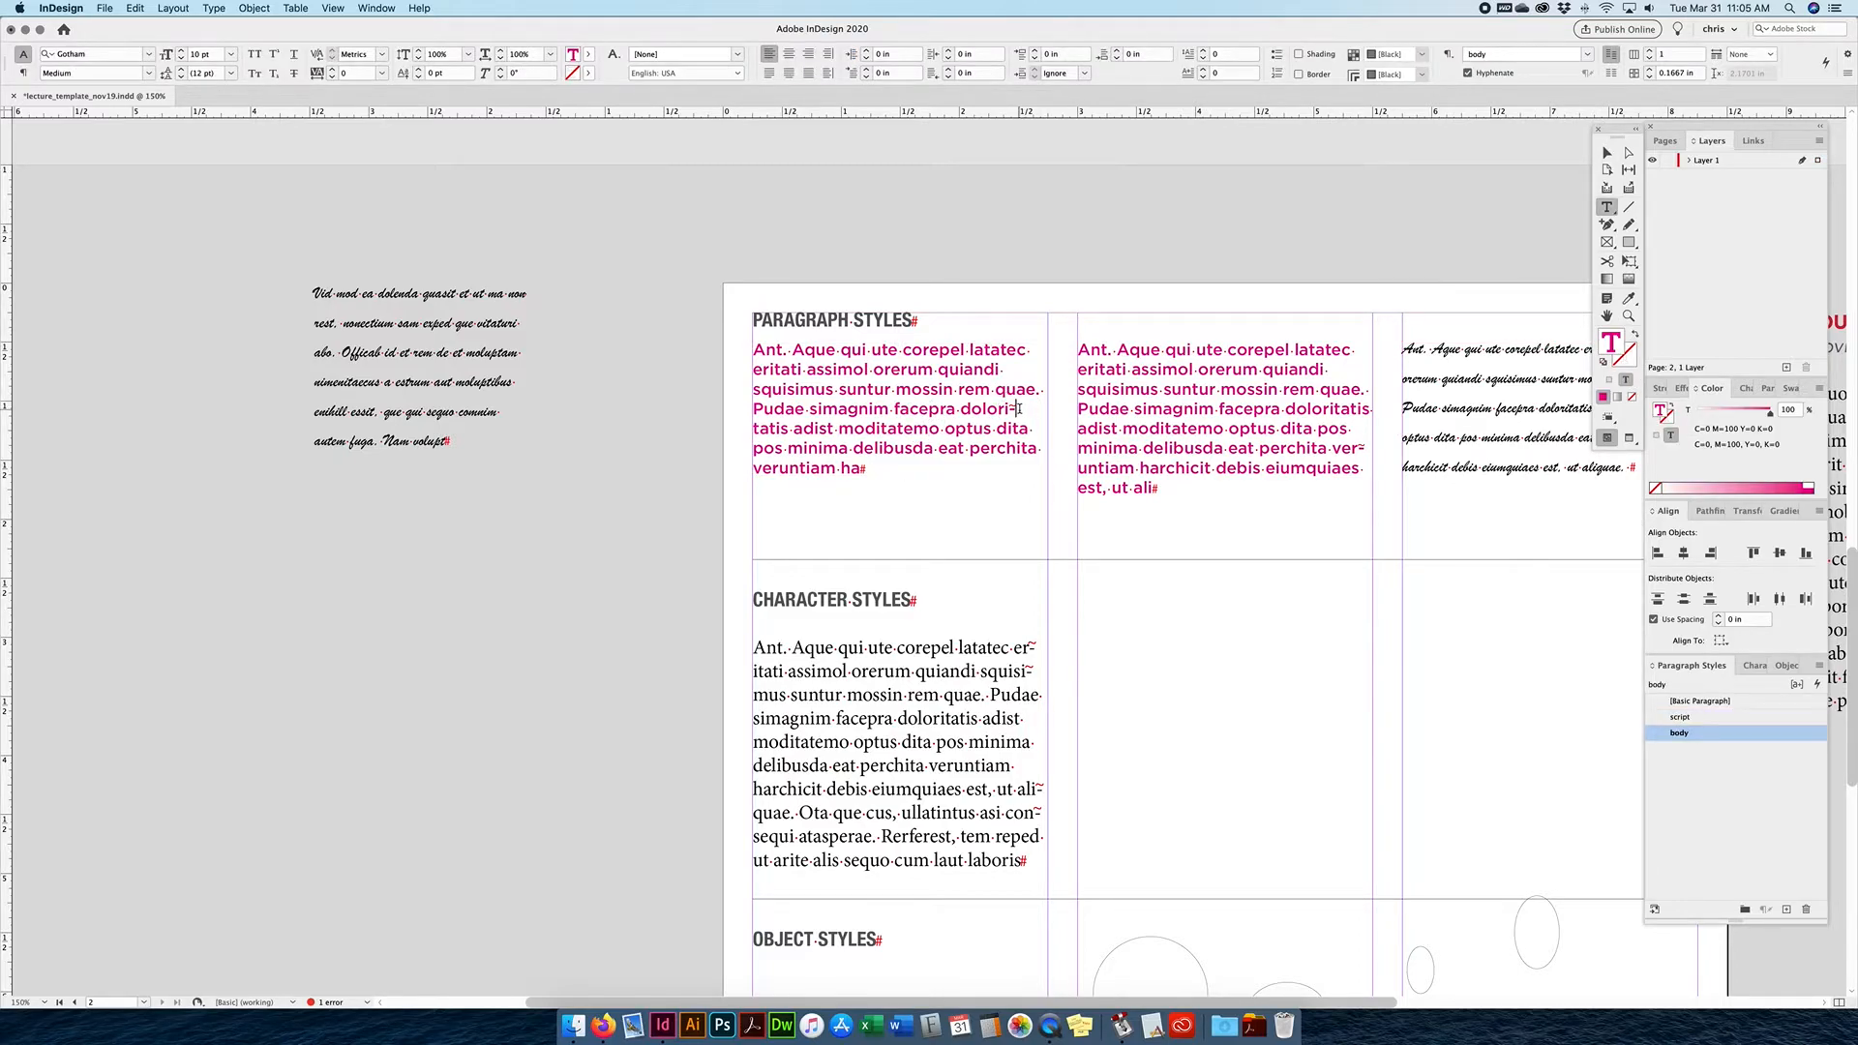
key("Return")
left_click_drag(1009, 407, 1019, 407)
key("Return")
key("Return")
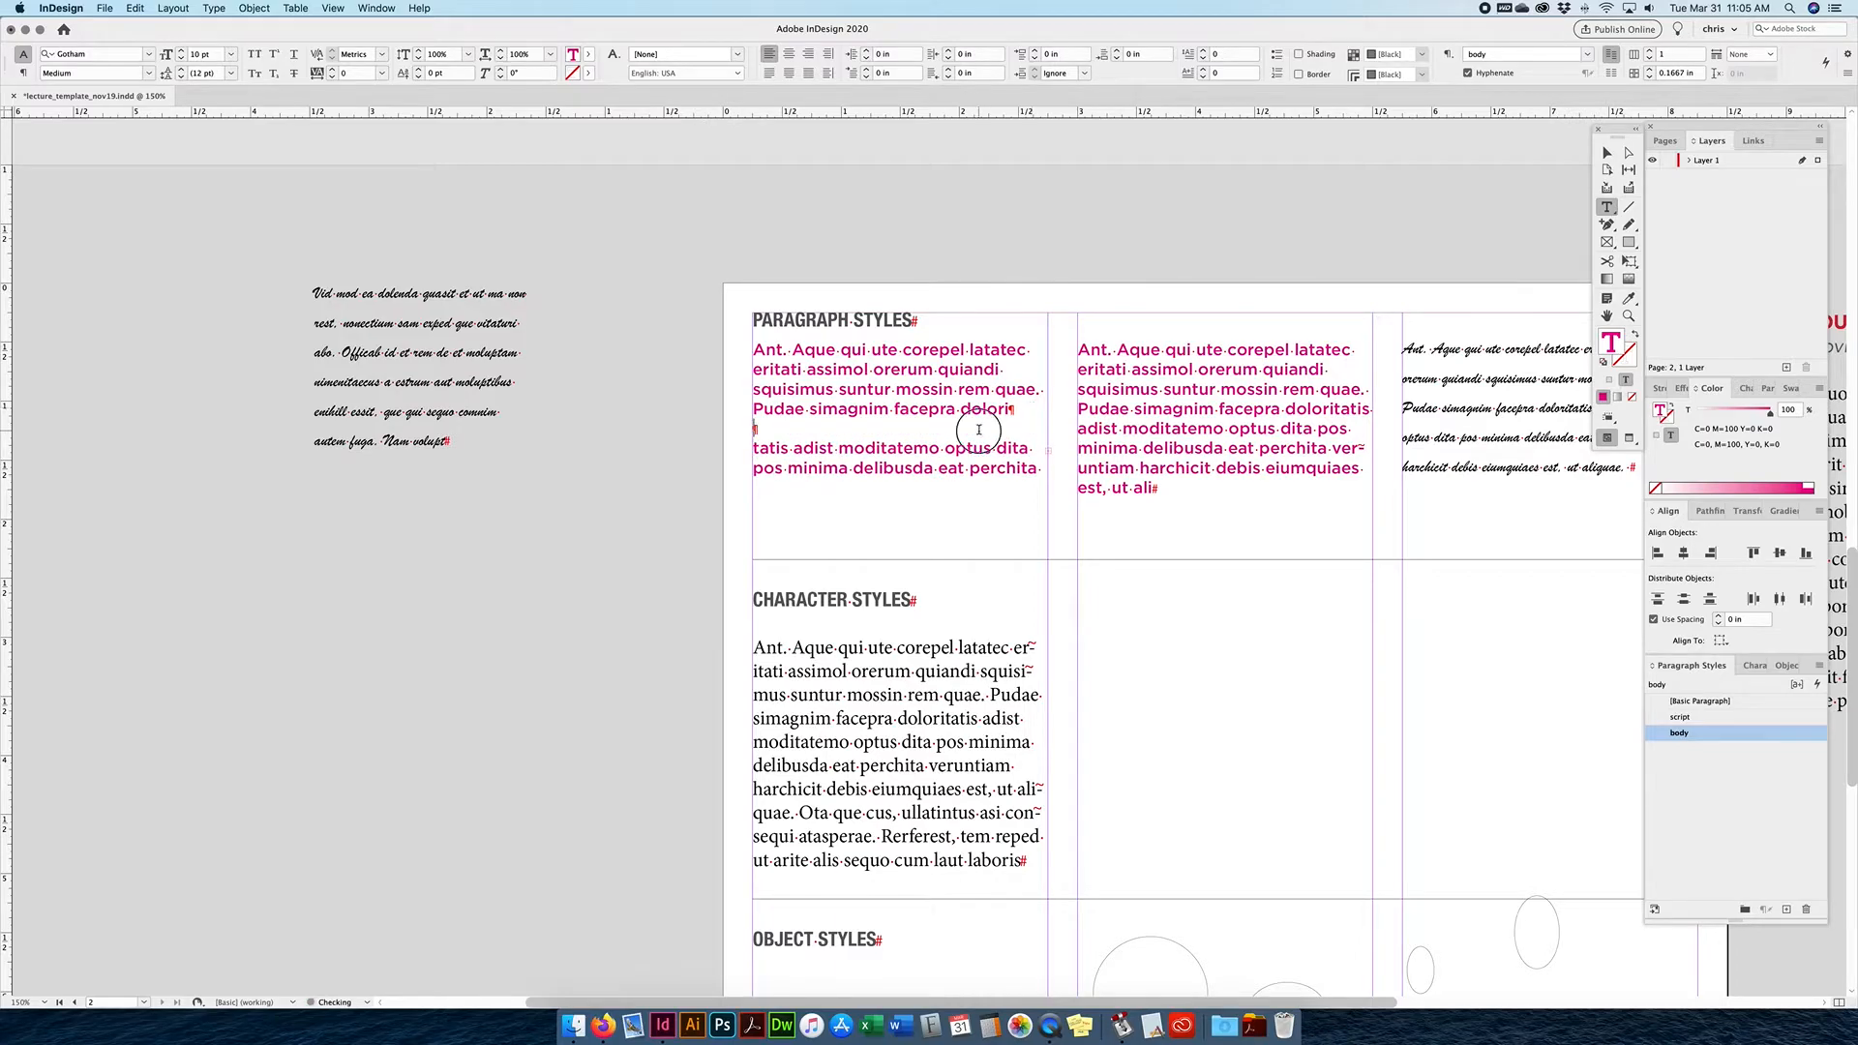
Apply the script style to the first column's paragraph beginning "tatis adist", and select the pink paragraph above it for comparison.
left_click_drag(861, 490, 753, 446)
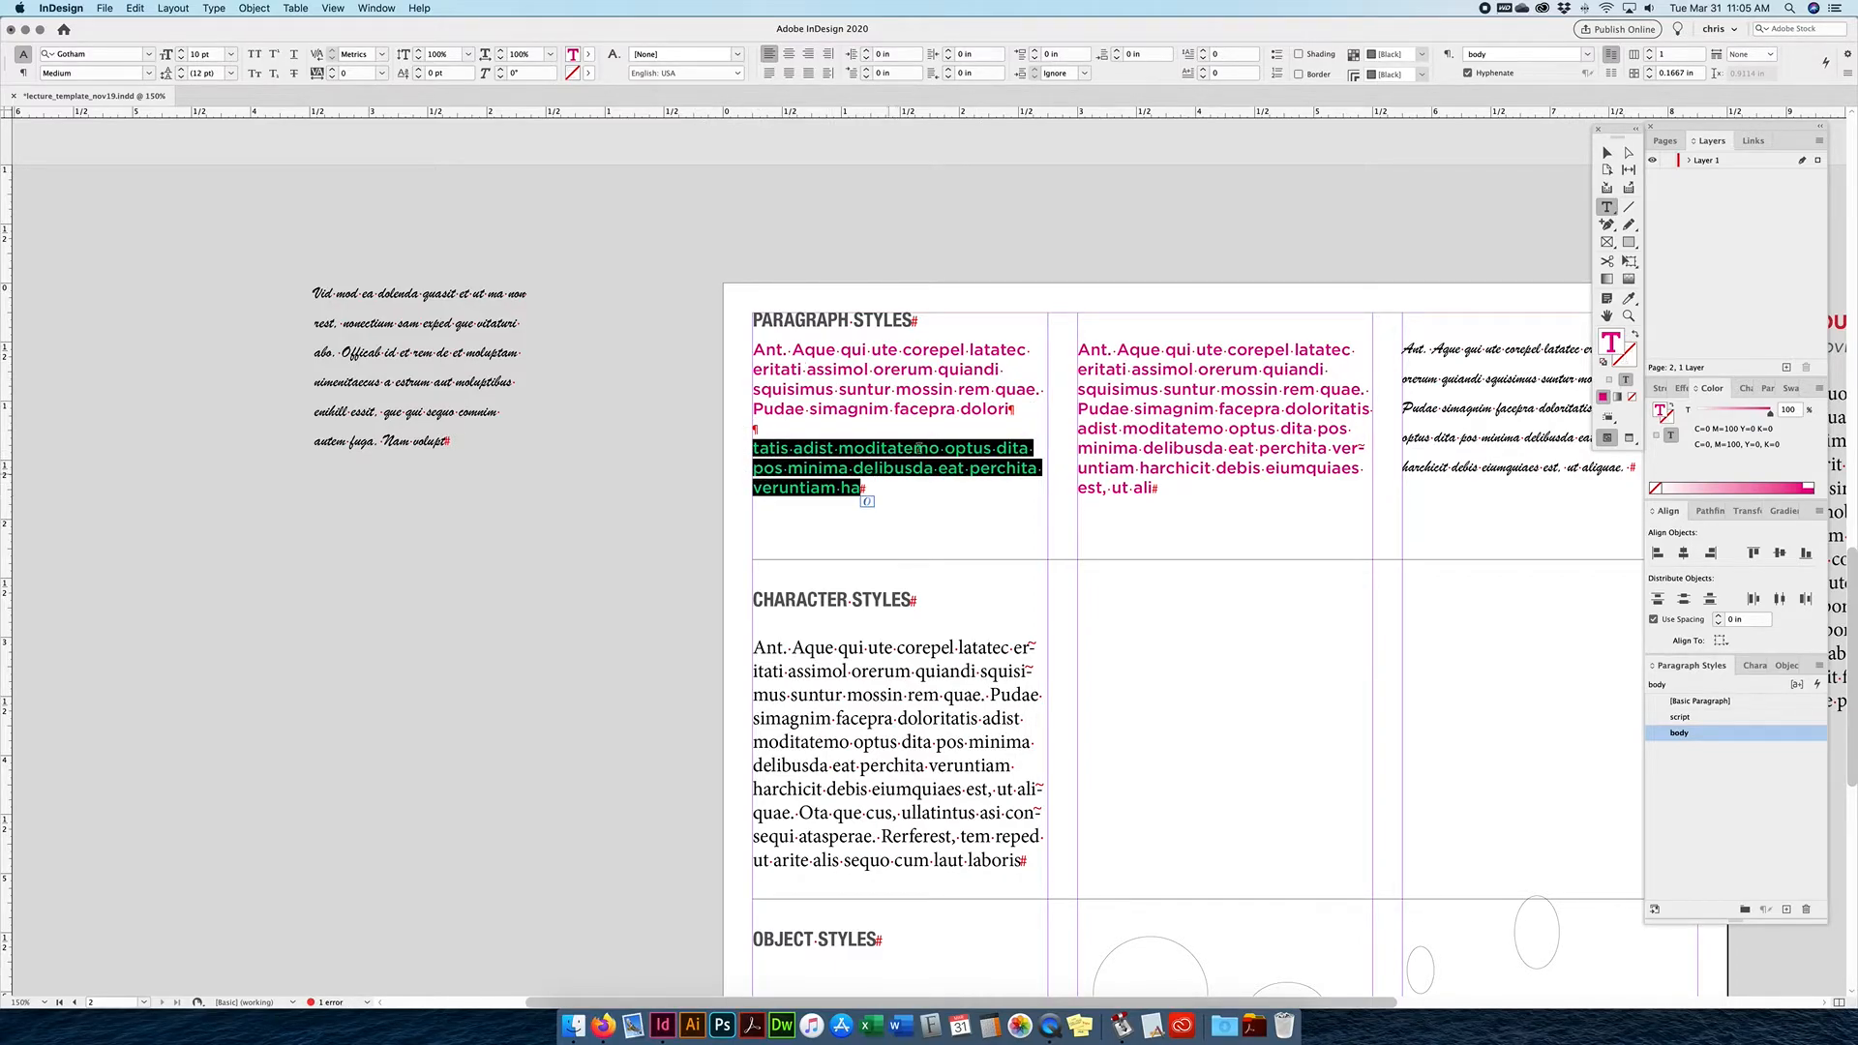
left_click(1723, 721)
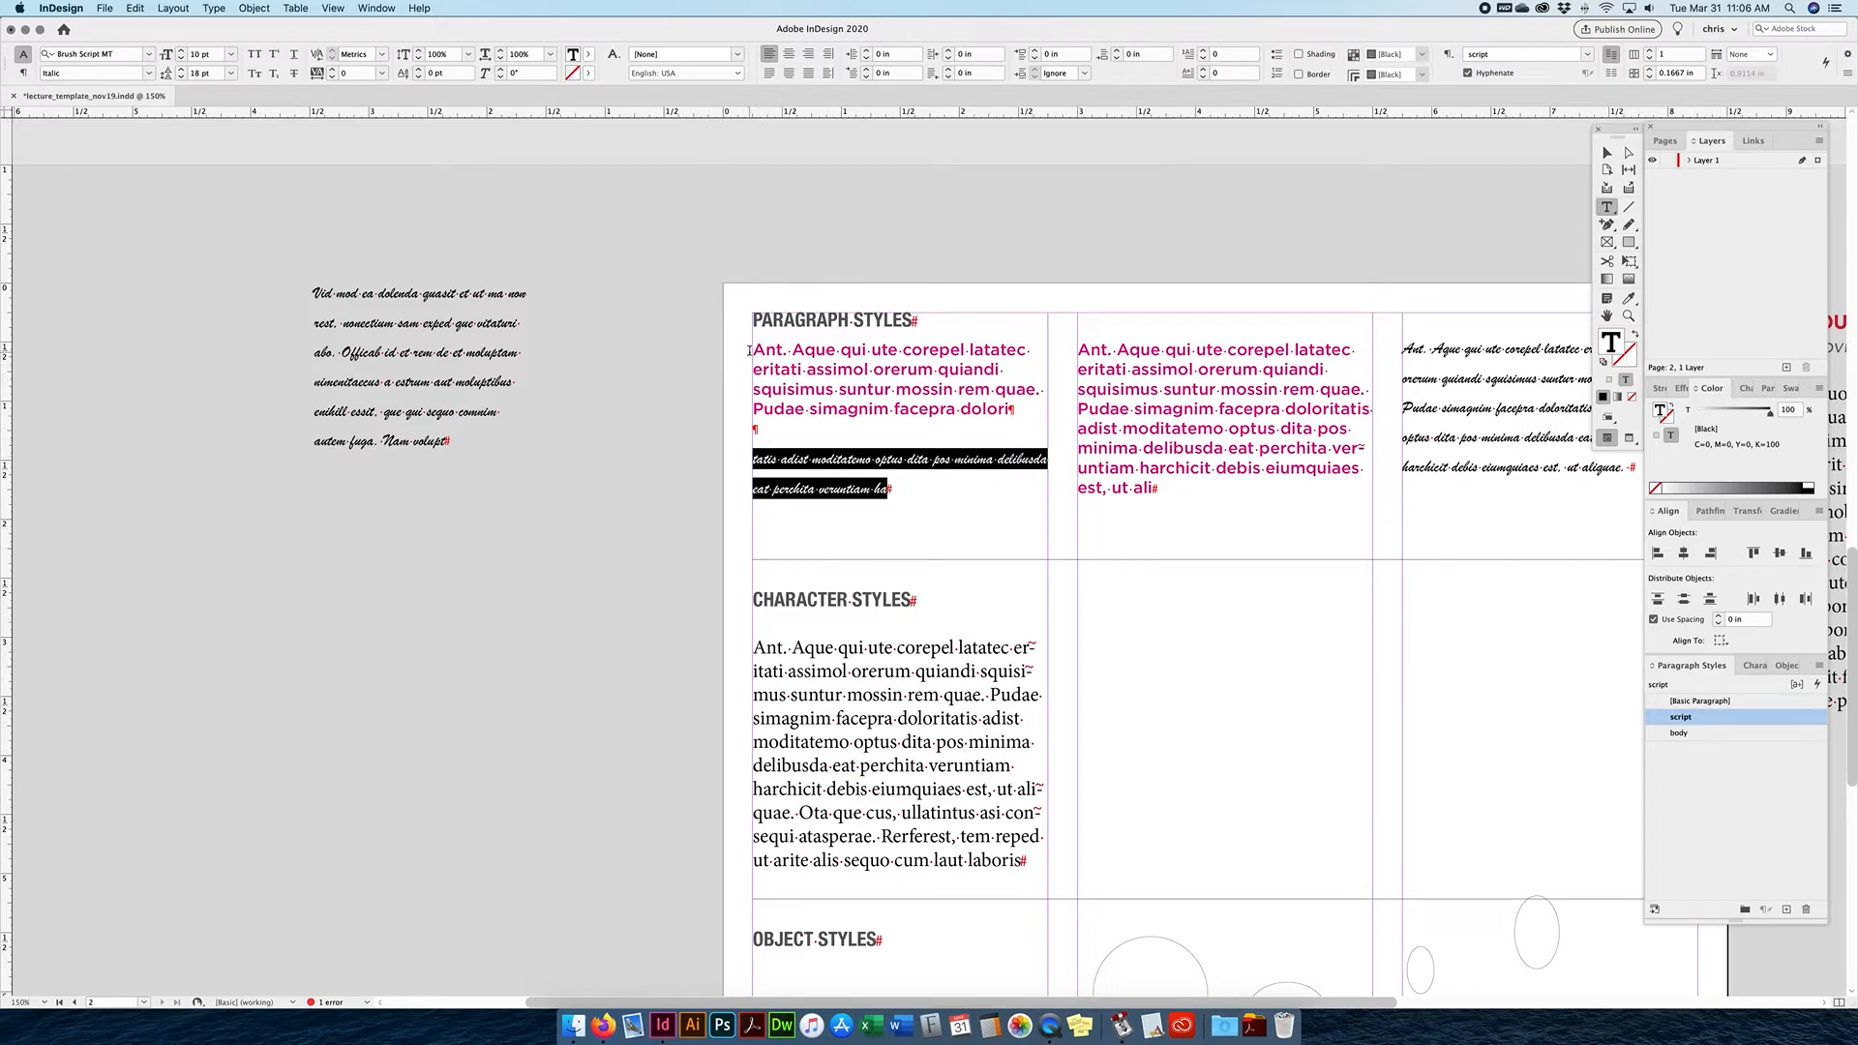
left_click_drag(751, 351, 1031, 413)
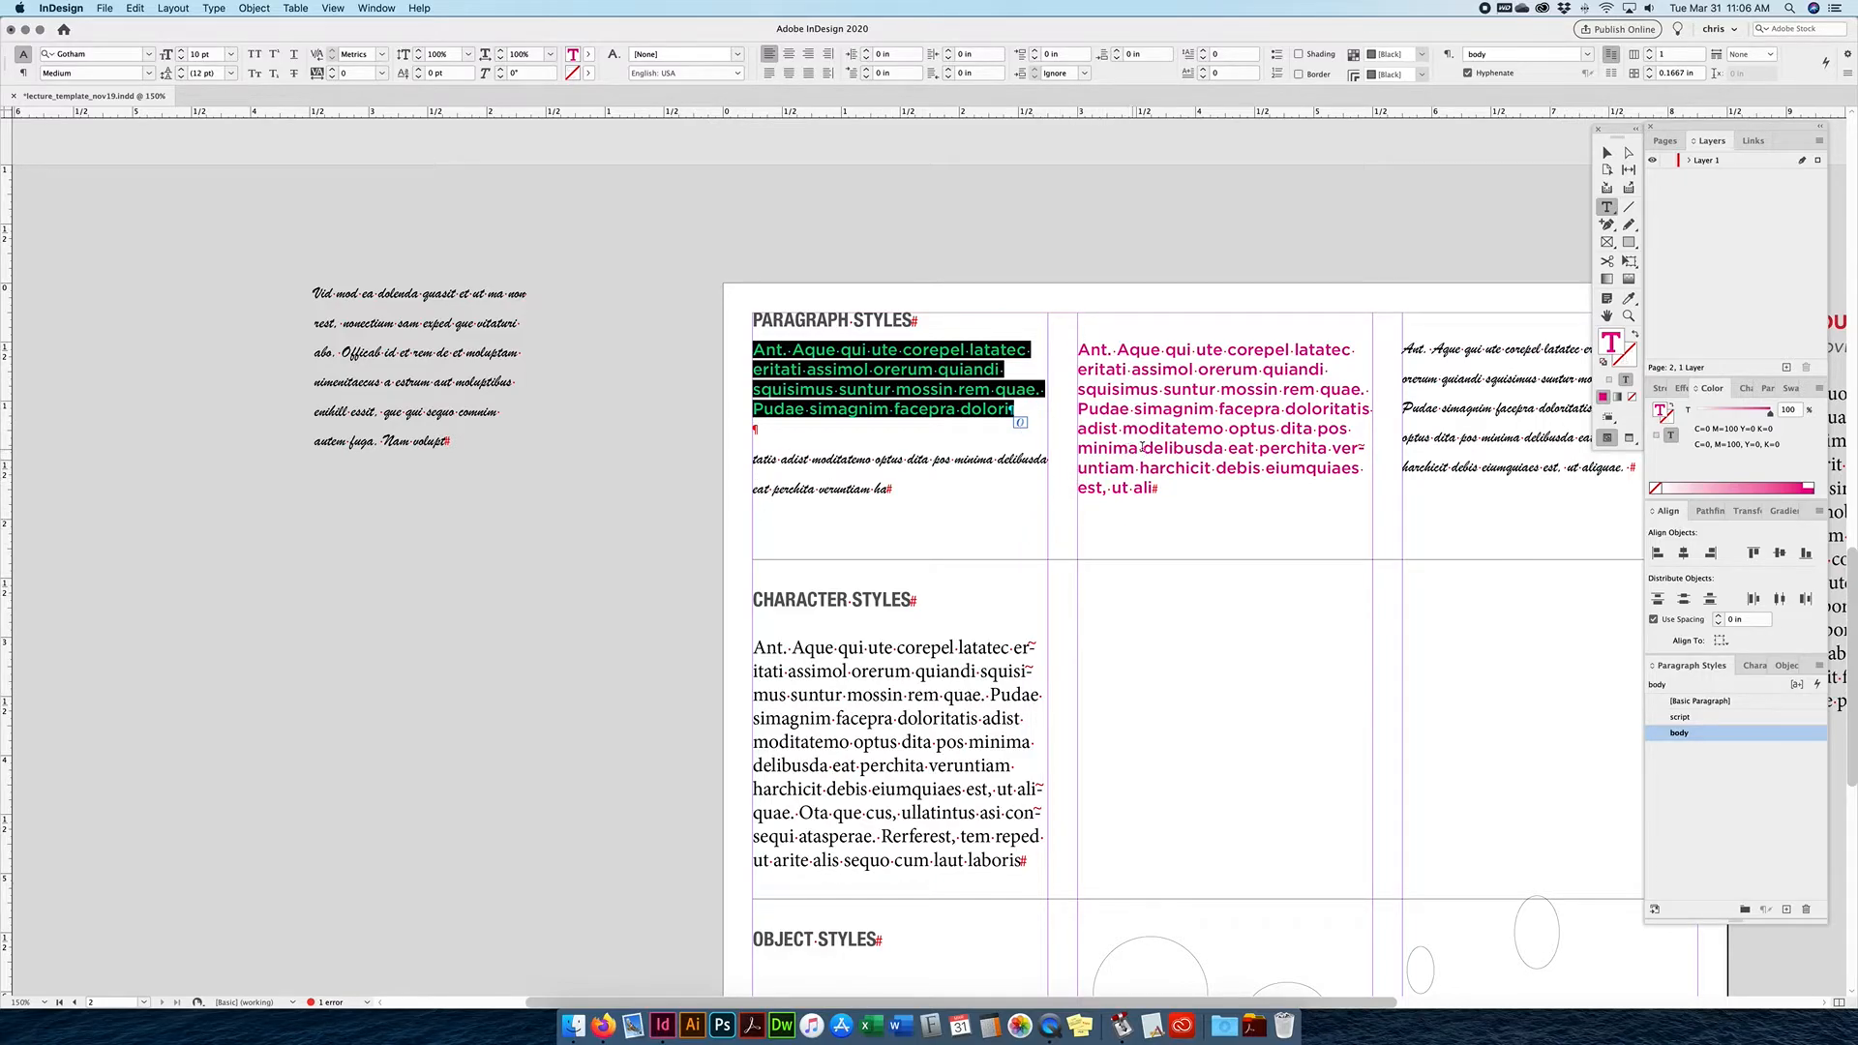
Insert two forced line breaks after "doloritatis" in the second column's text, keeping it one paragraph.
left_click(1355, 388)
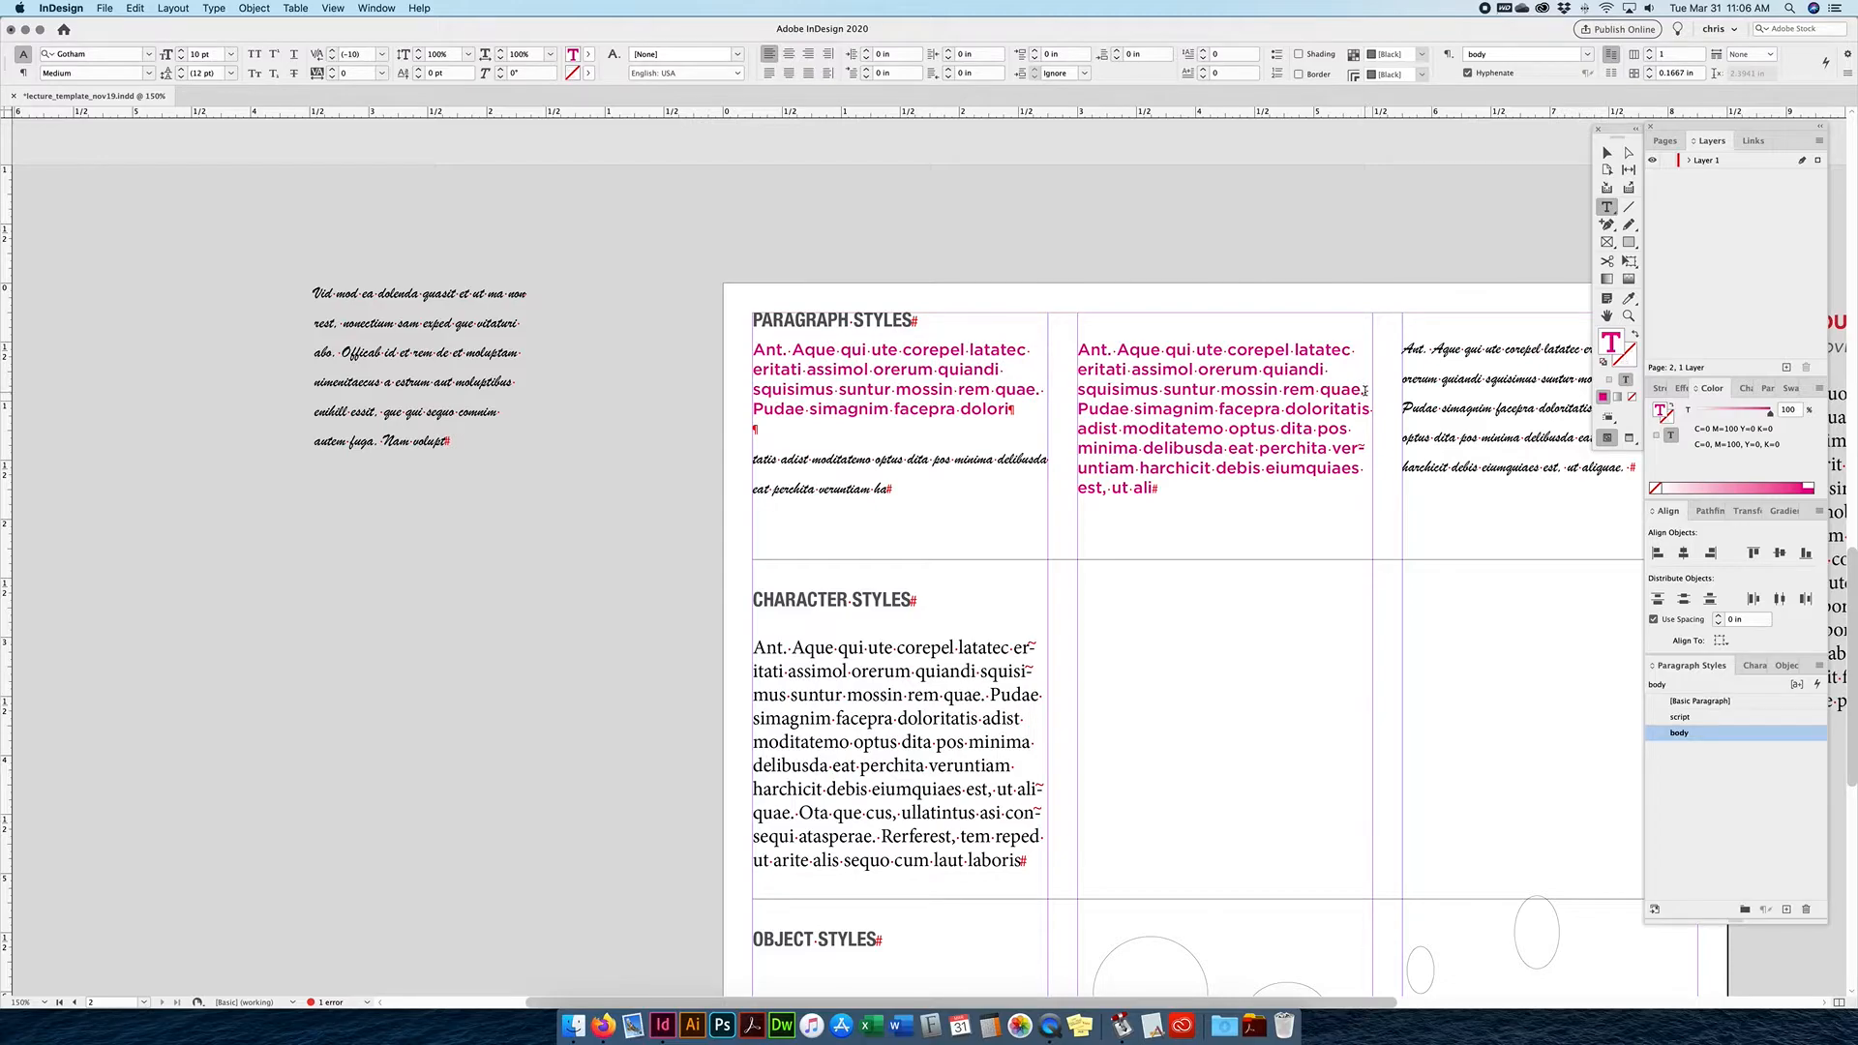
left_click(1018, 409)
left_click(1368, 410)
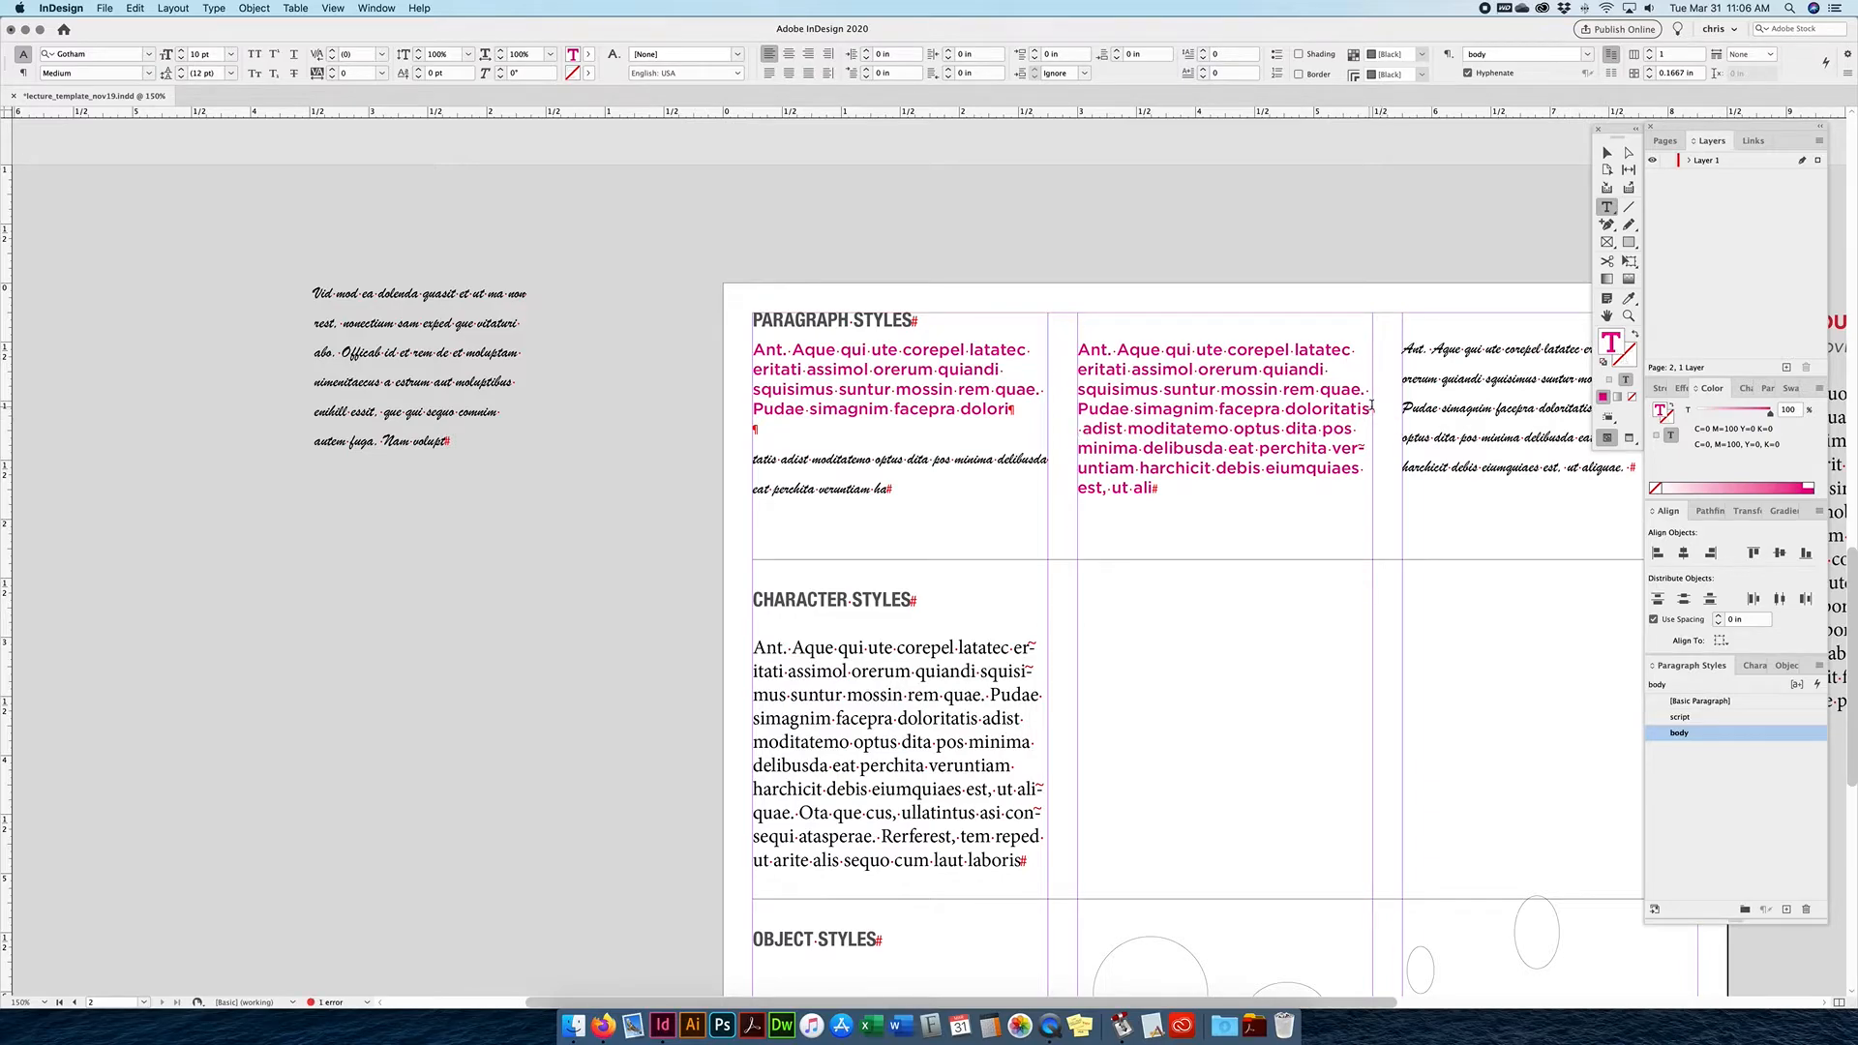
key("shift+Return")
left_click_drag(1081, 432, 1087, 429)
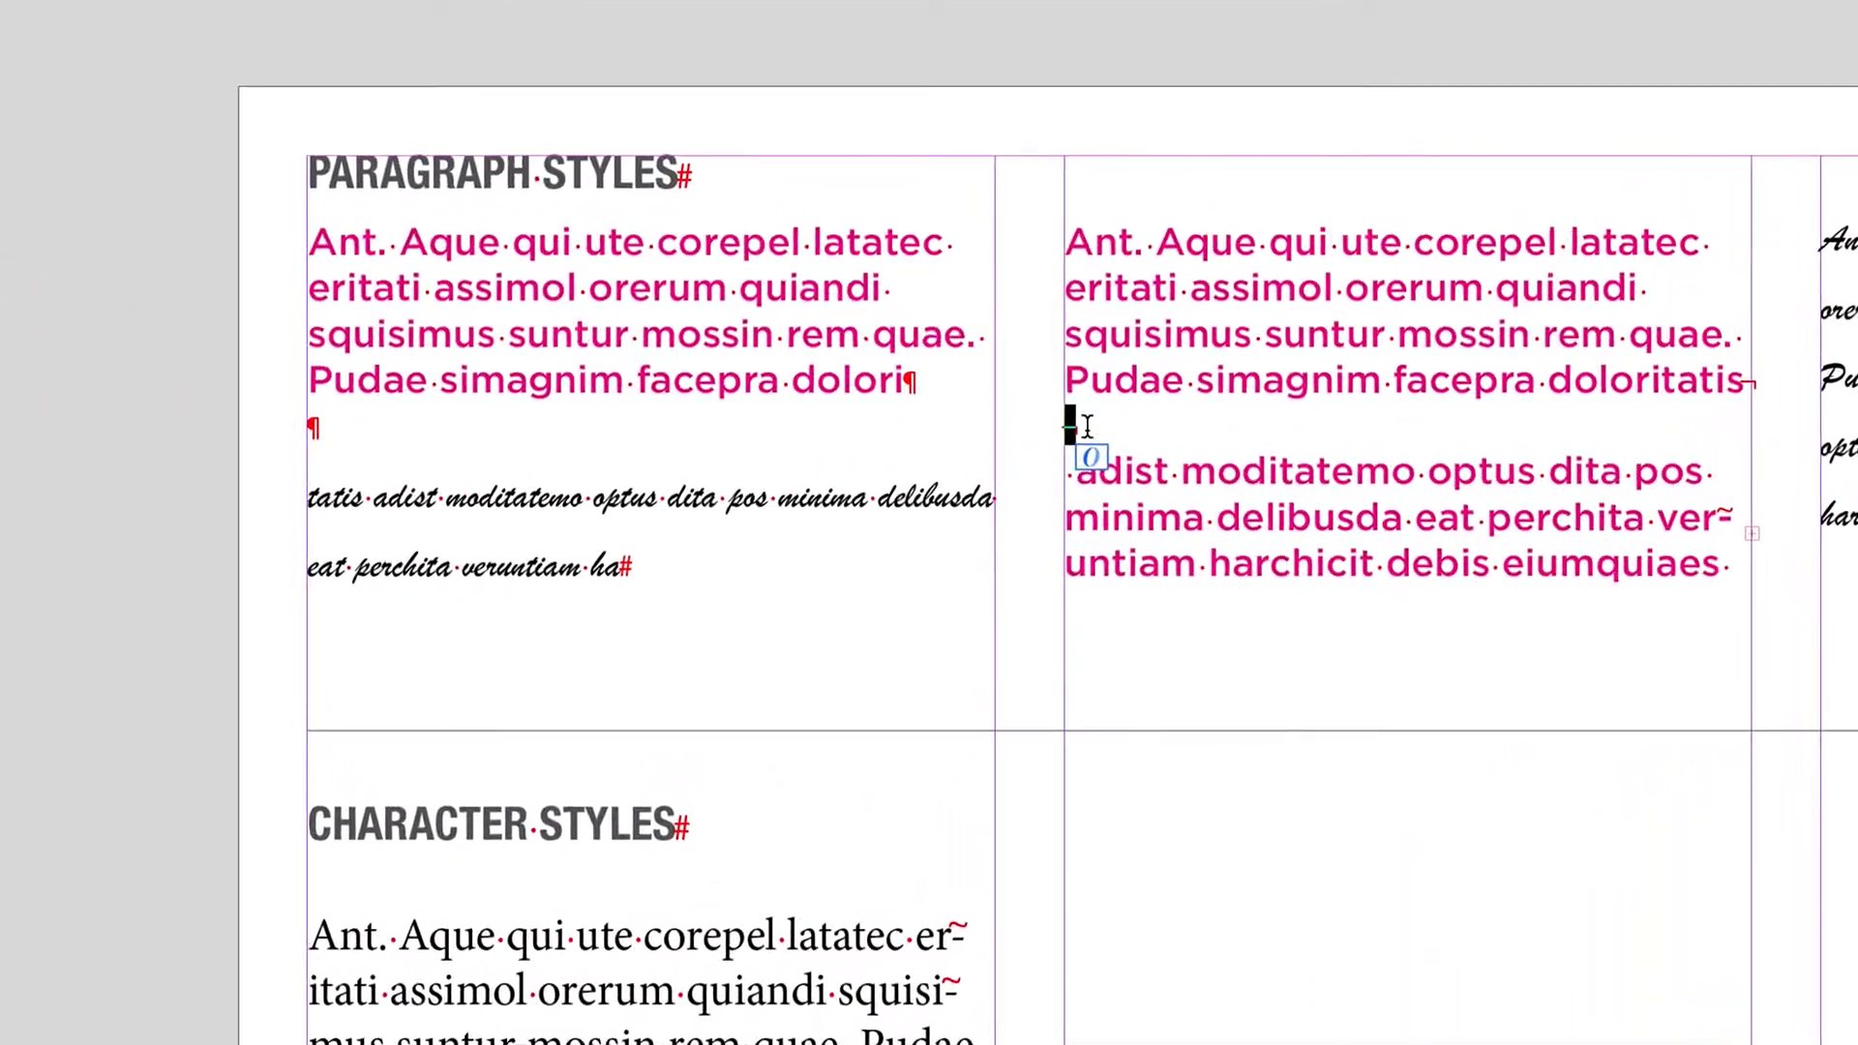
left_click(1086, 426)
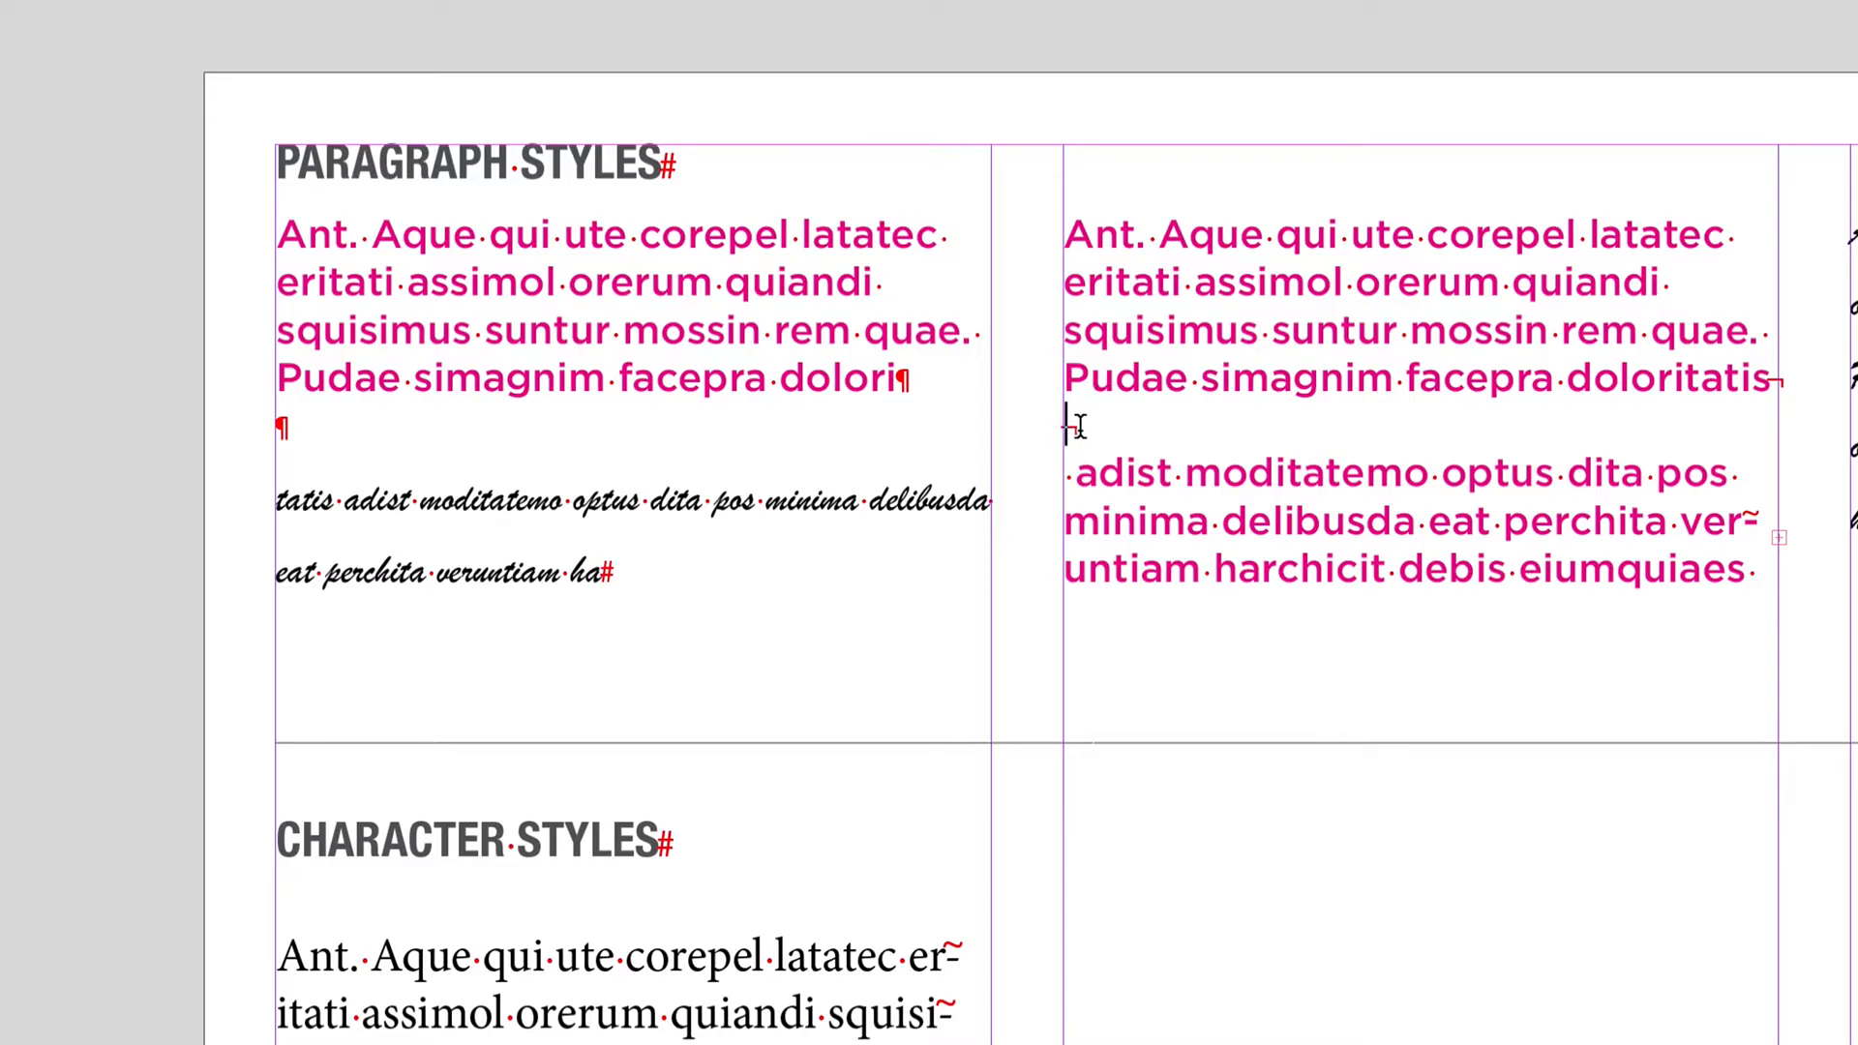
Apply the script paragraph style to the second column's text.
scroll(1108, 430, "down", 8)
scroll(1108, 430, "up", 13)
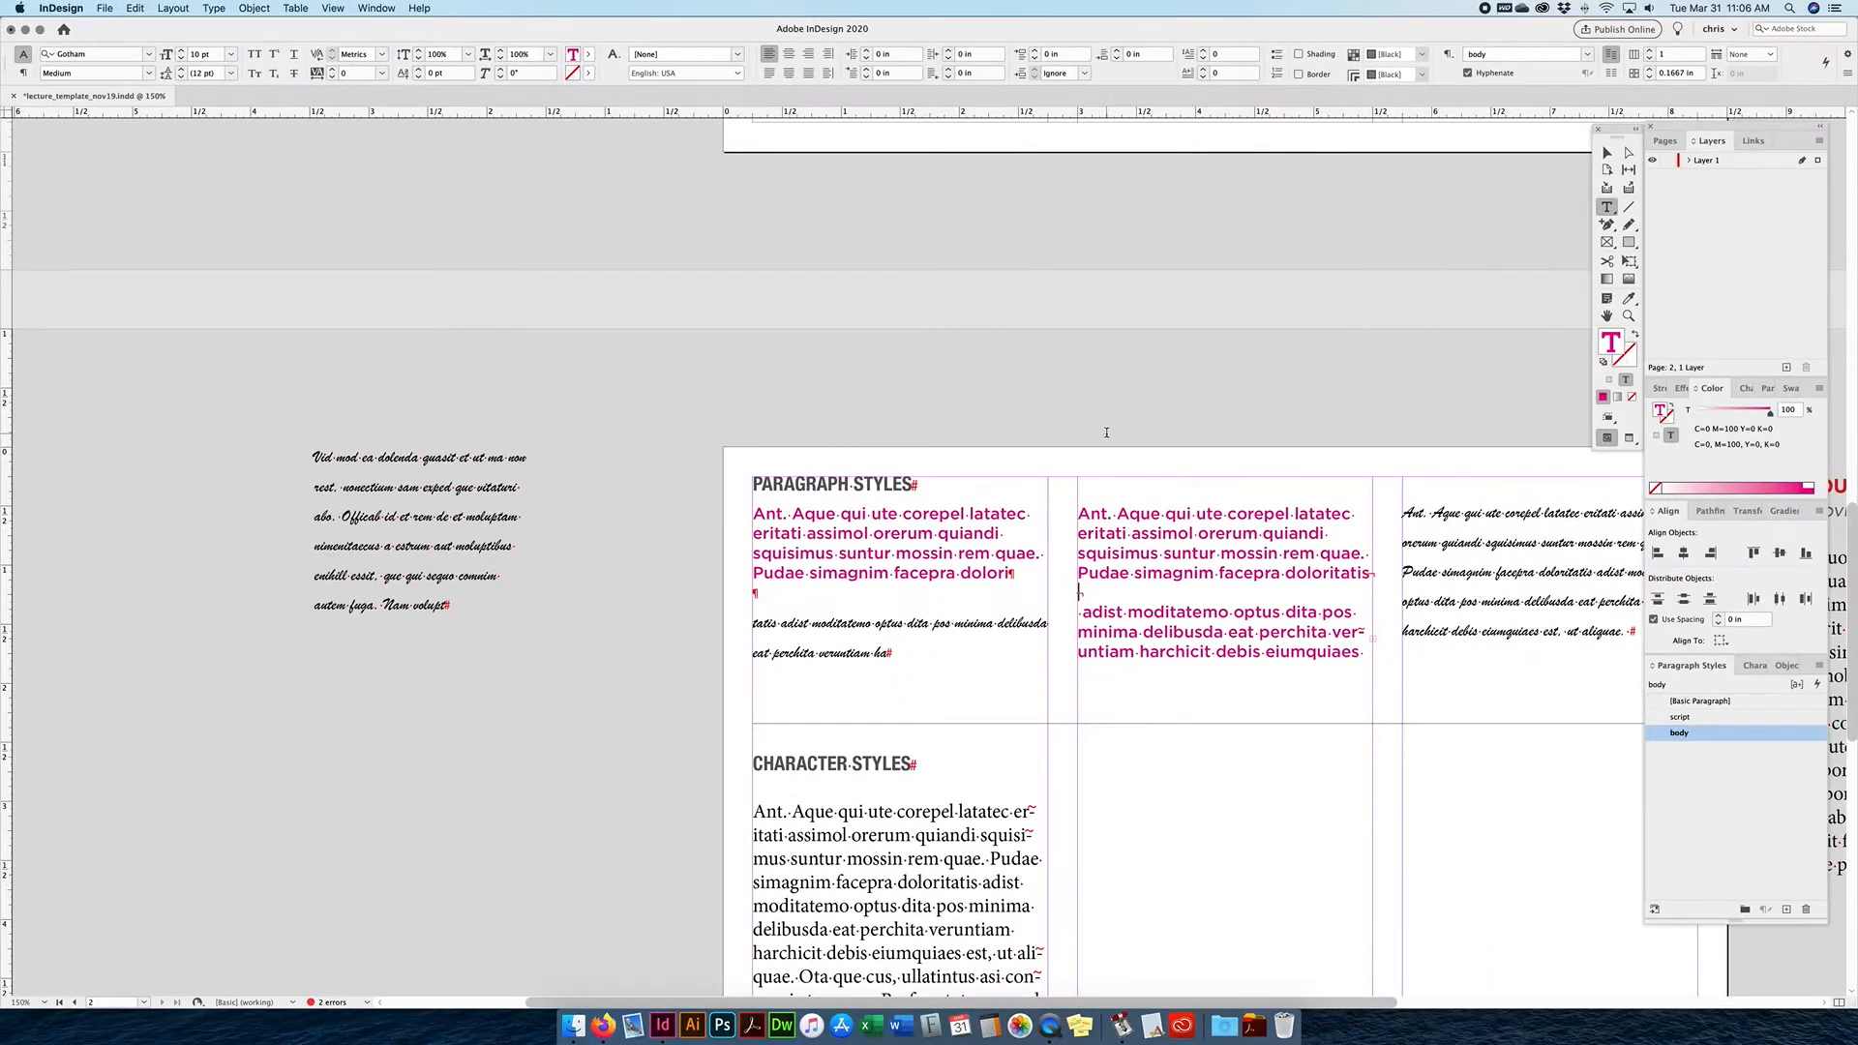
left_click_drag(1365, 653, 1068, 525)
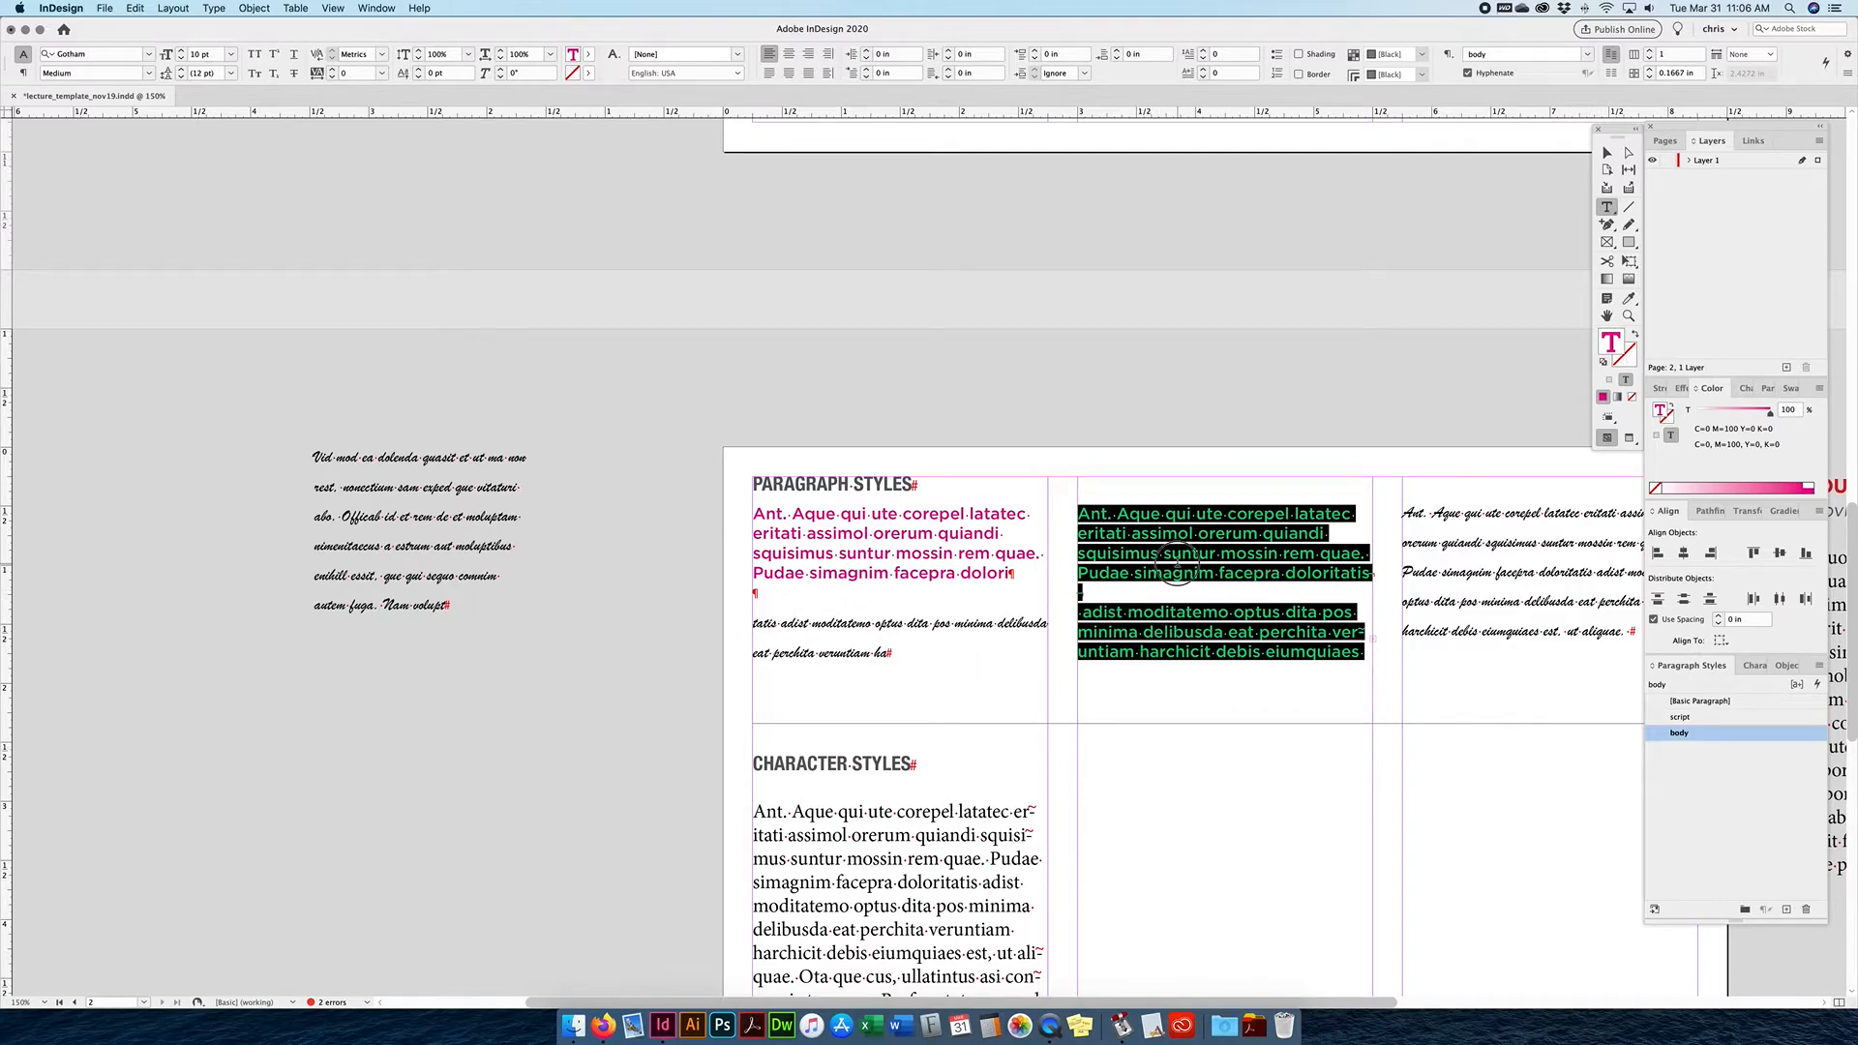
left_click(1083, 513)
left_click_drag(1084, 513, 1423, 714)
left_click(1680, 717)
Highlight the forced line breaks after "doloritatis" in the second column to examine them.
left_click(1198, 571)
double_click(1099, 602)
left_click_drag(1241, 573, 1244, 604)
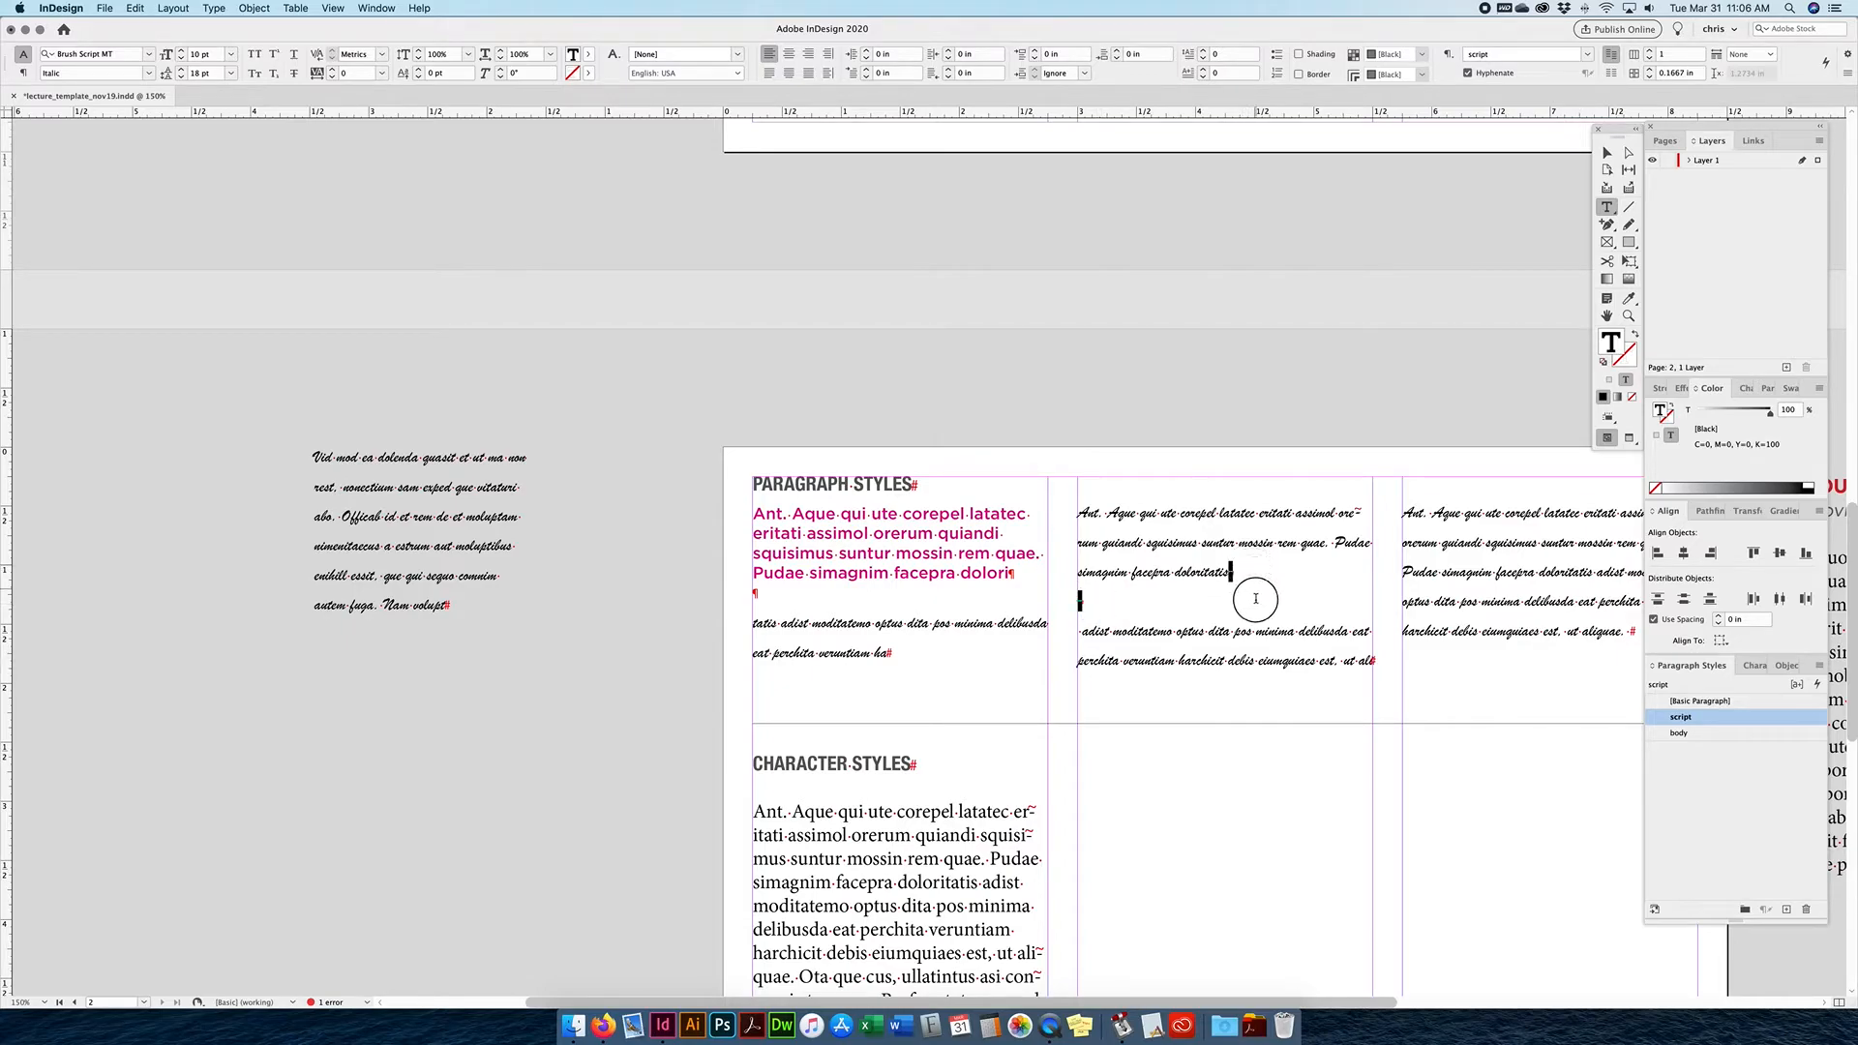
Compare the first column's empty paragraph with the second column's text, which uses forced line breaks instead of paragraph breaks.
left_click(756, 594)
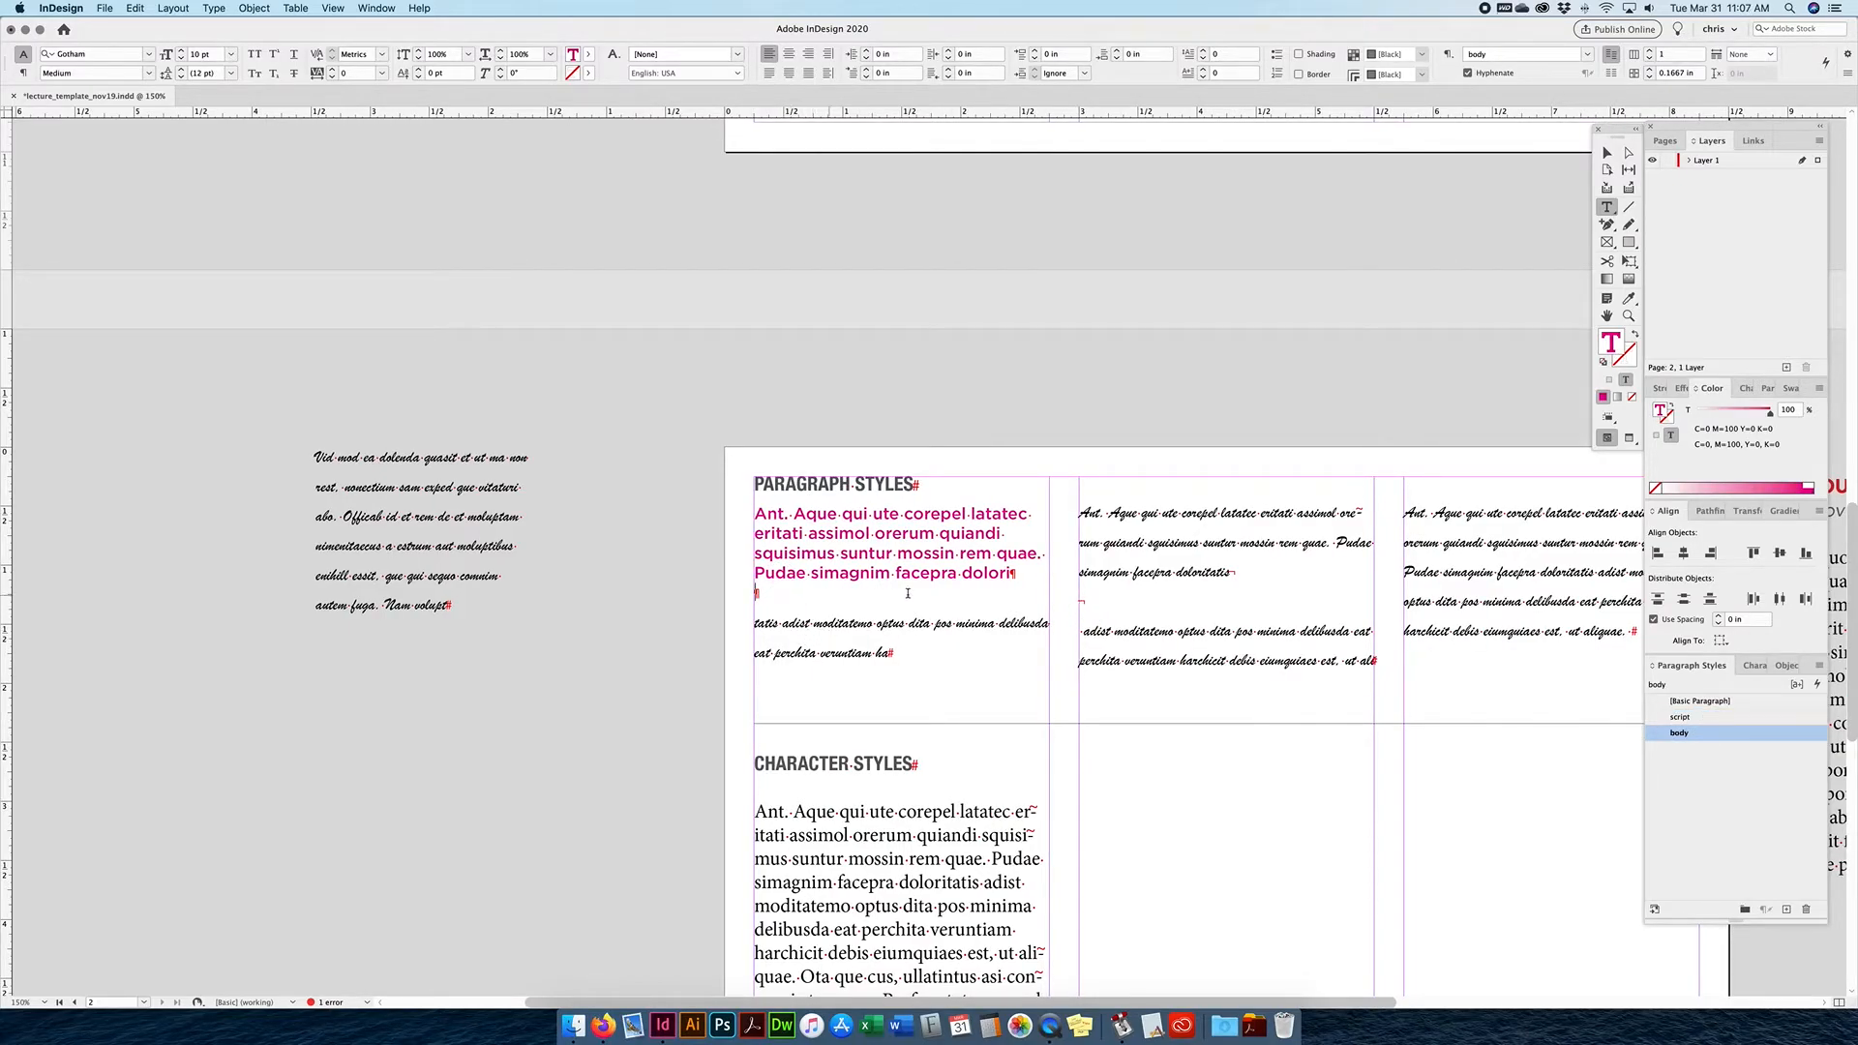
left_click(1098, 597)
left_click_drag(1134, 543, 1155, 667)
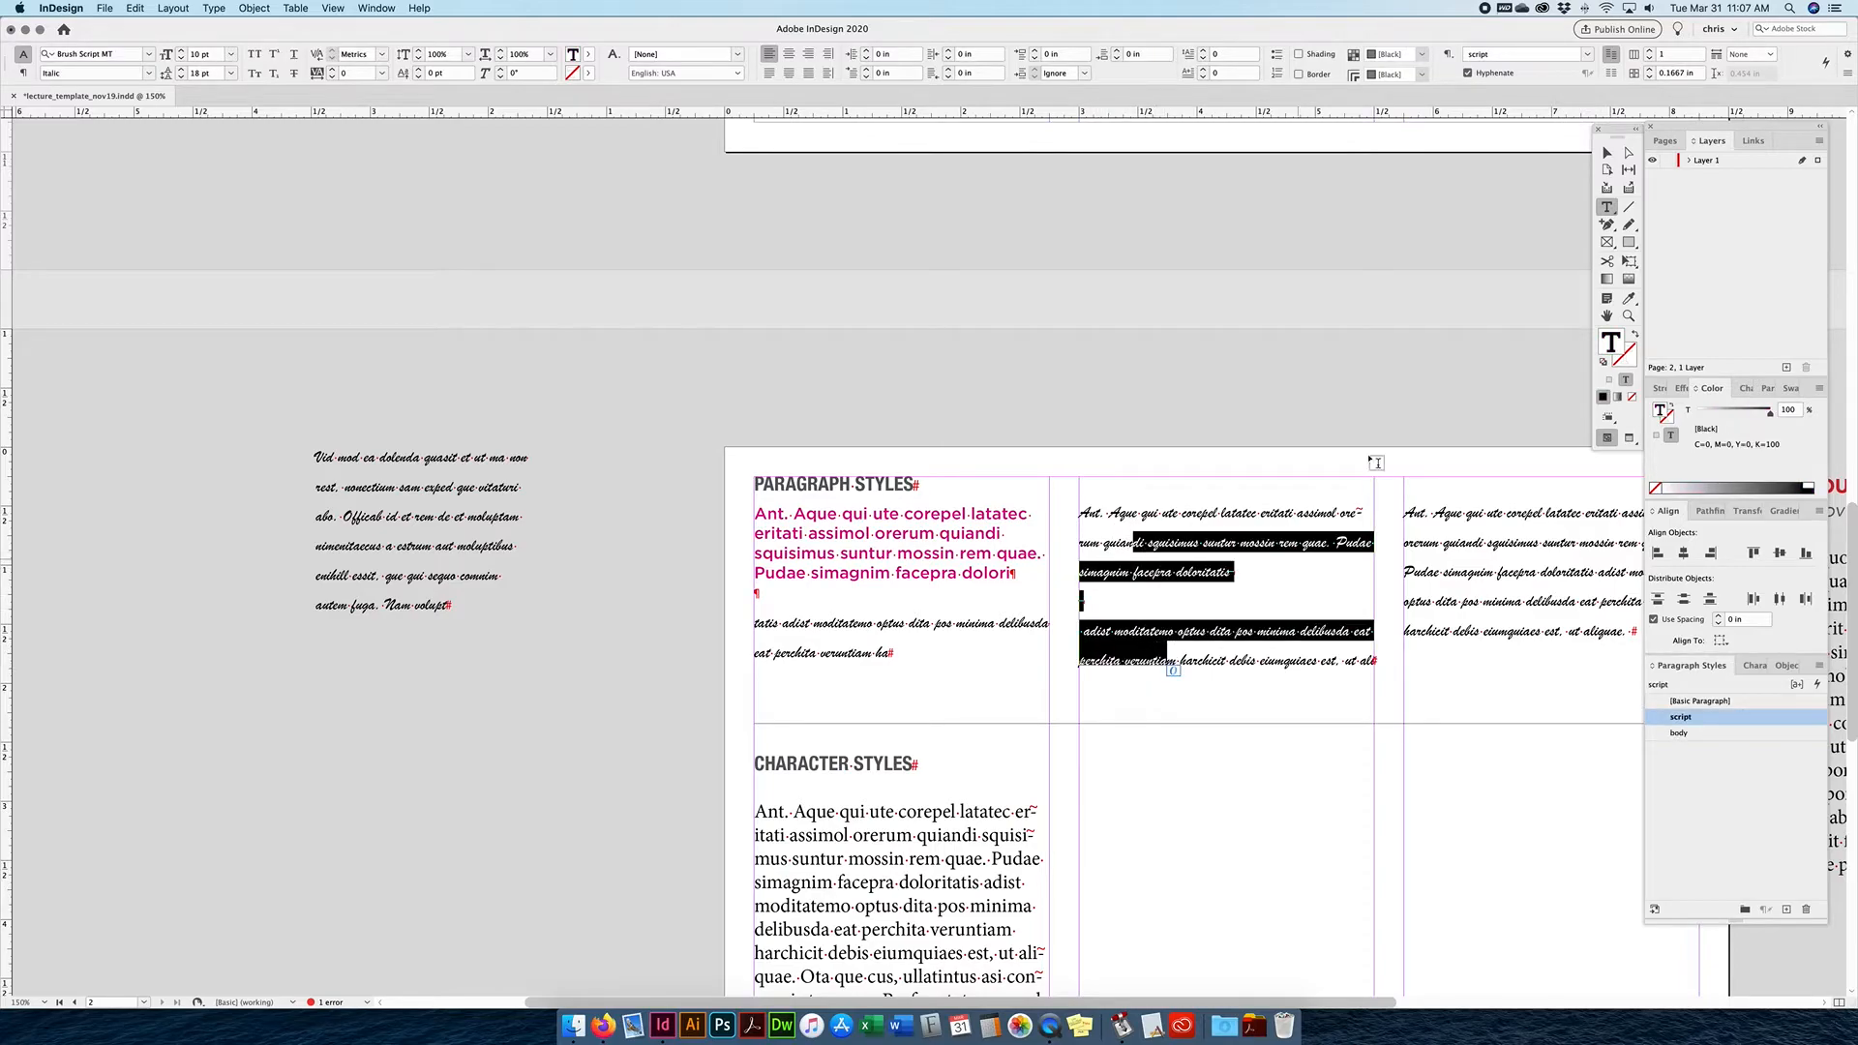
Show the list of character styles for work on the Character Styles section of the page.
left_click(1606, 153)
scroll(1026, 577, "down", 5)
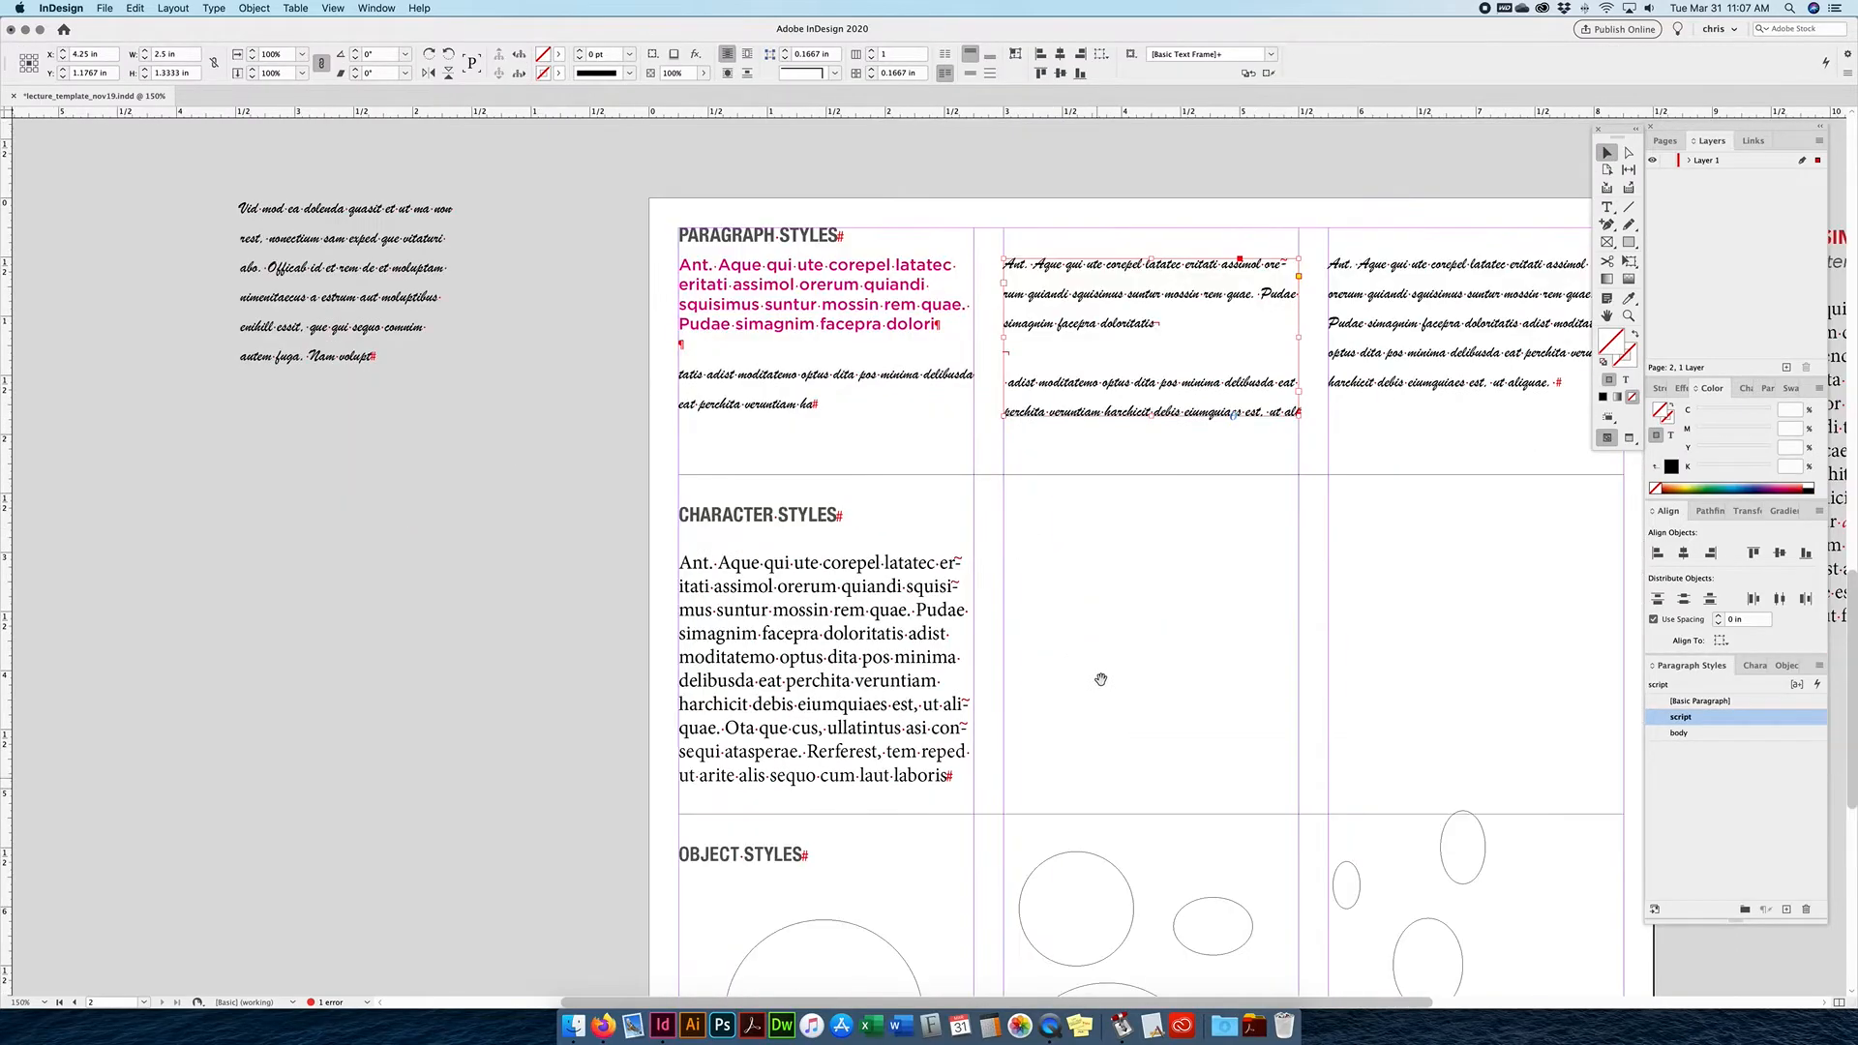
scroll(1016, 571, "down", 2)
scroll(1007, 571, "right", 3)
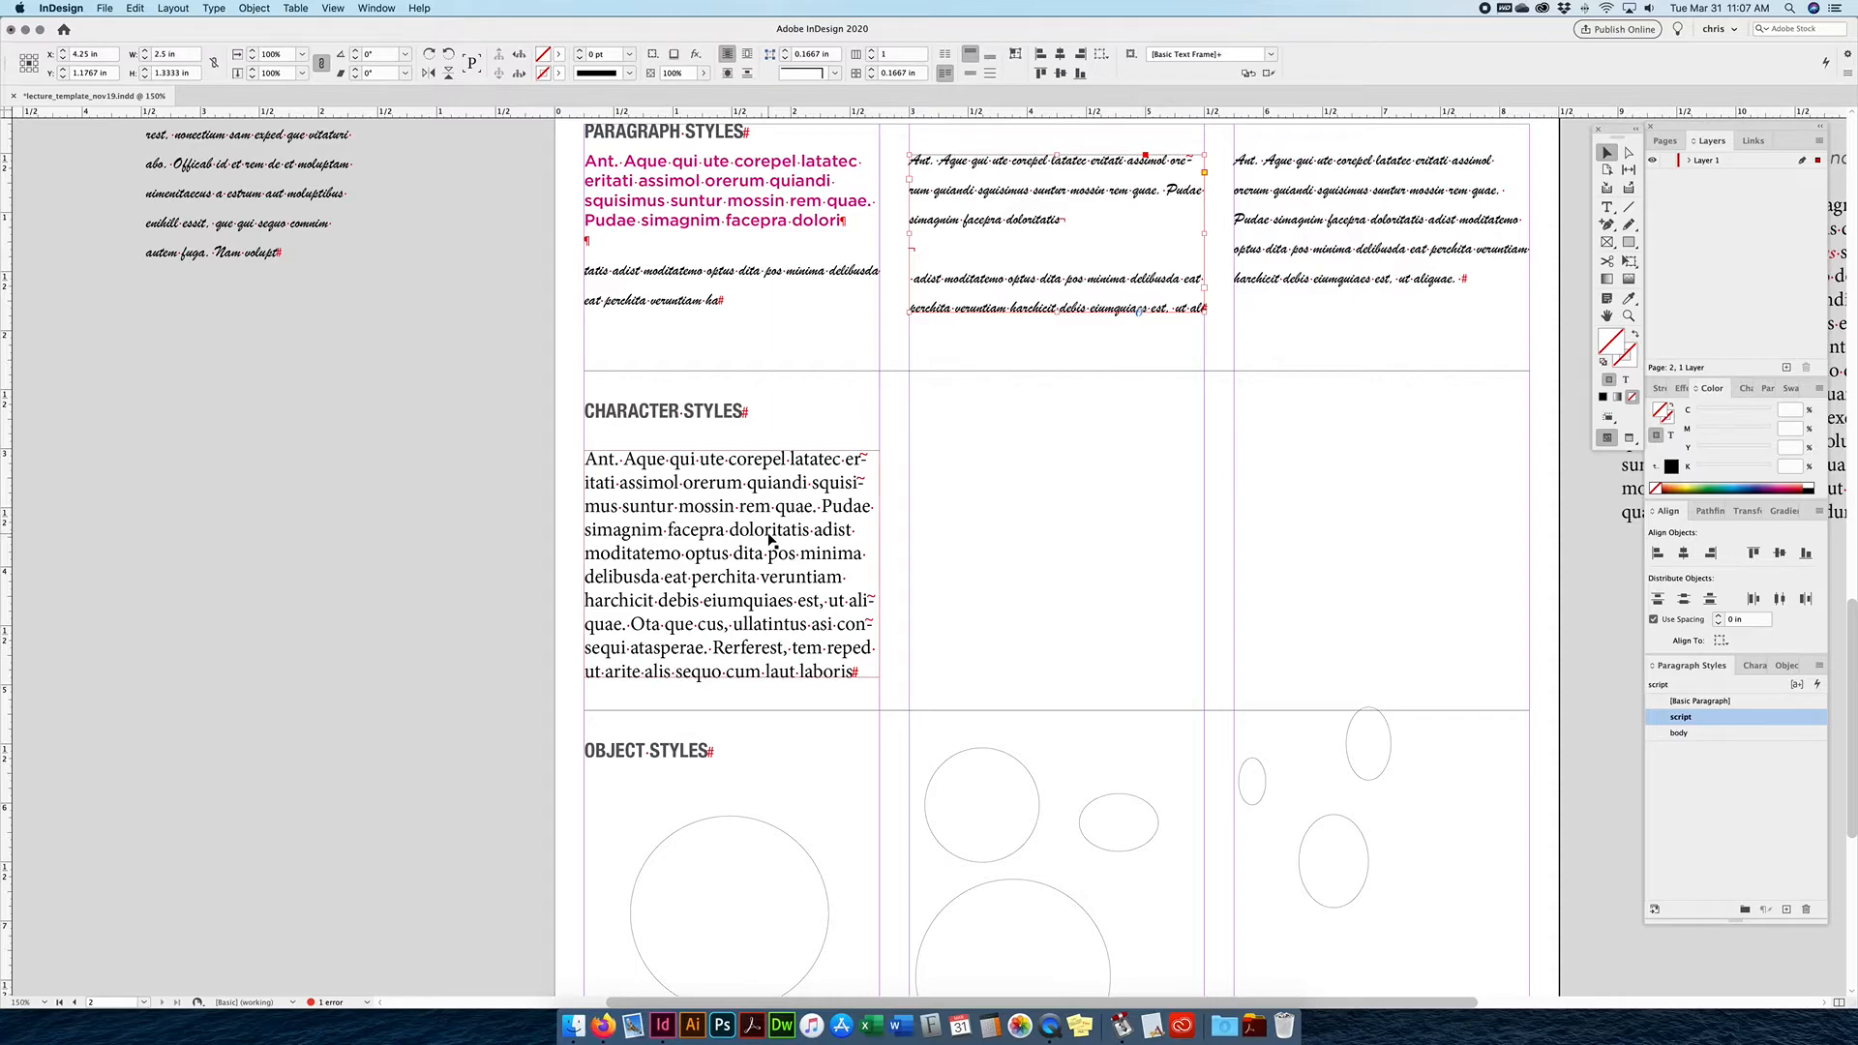
left_click(1755, 668)
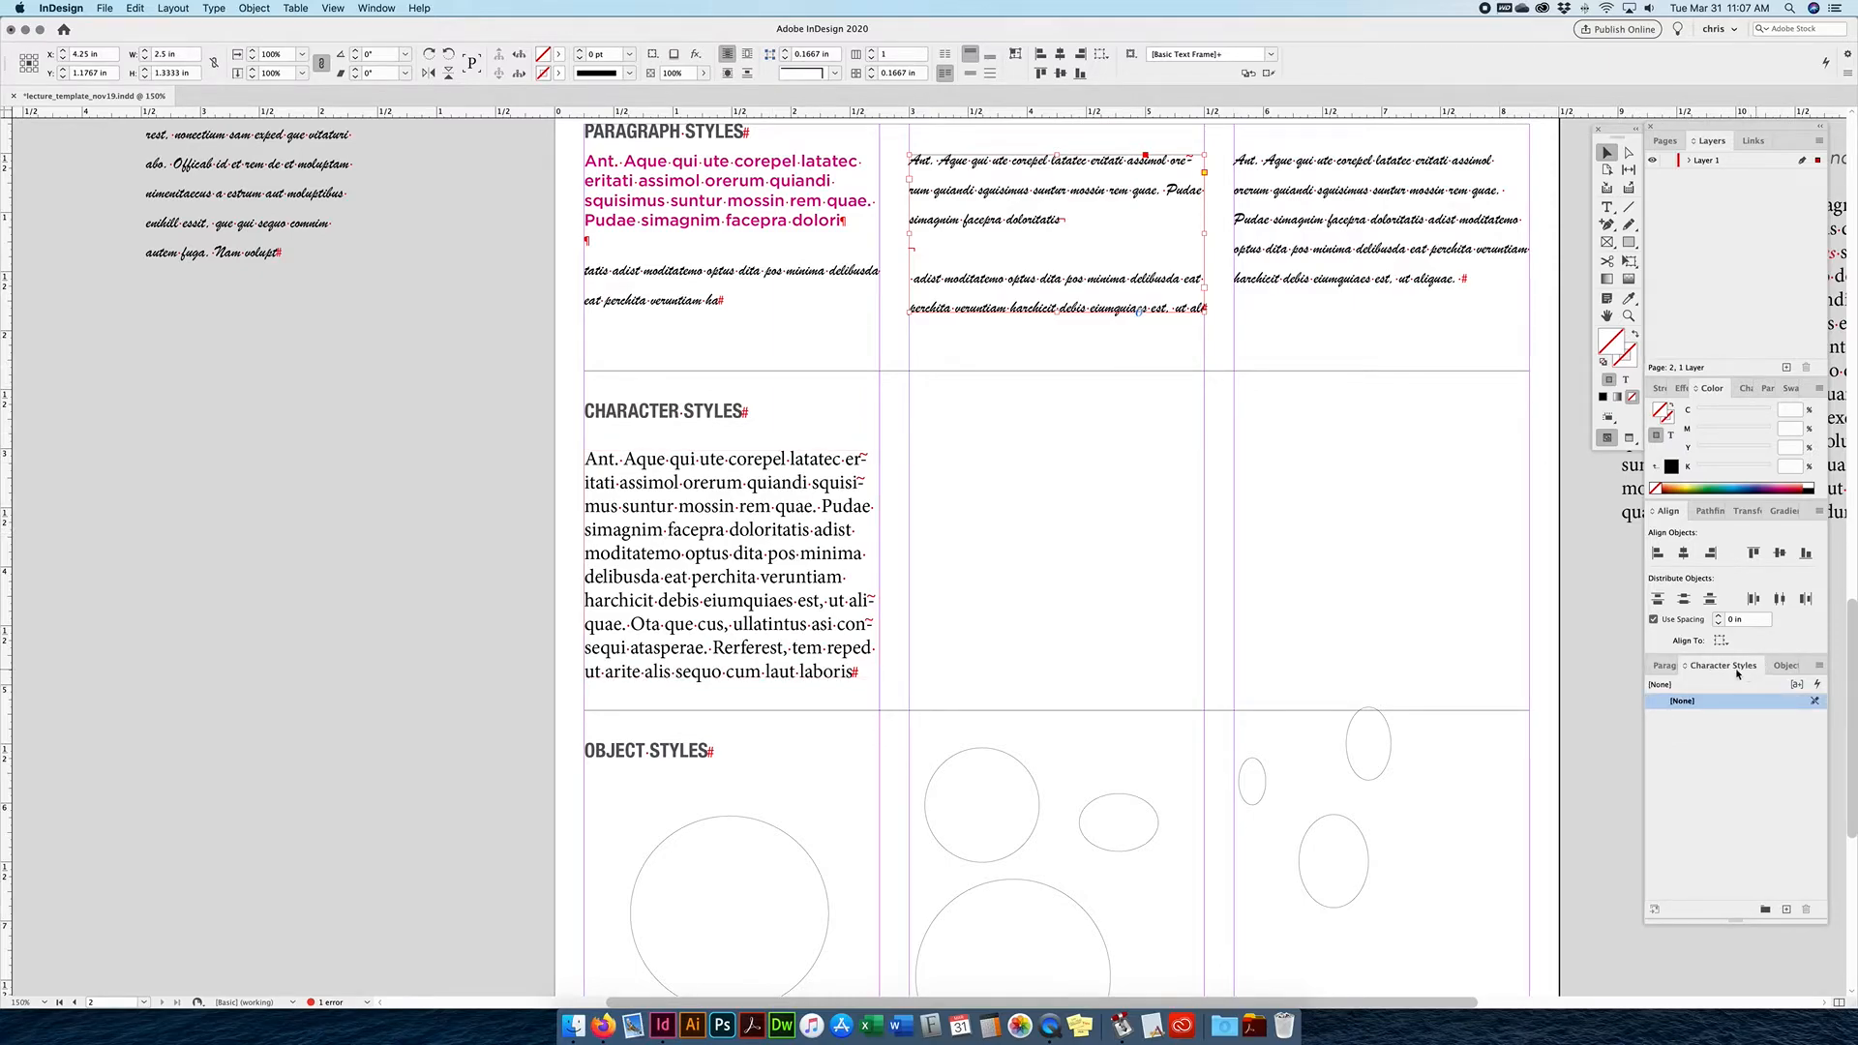
left_click(1664, 665)
left_click(1755, 668)
Apply the body paragraph style to all of the sample text under the Character Styles heading.
double_click(857, 555)
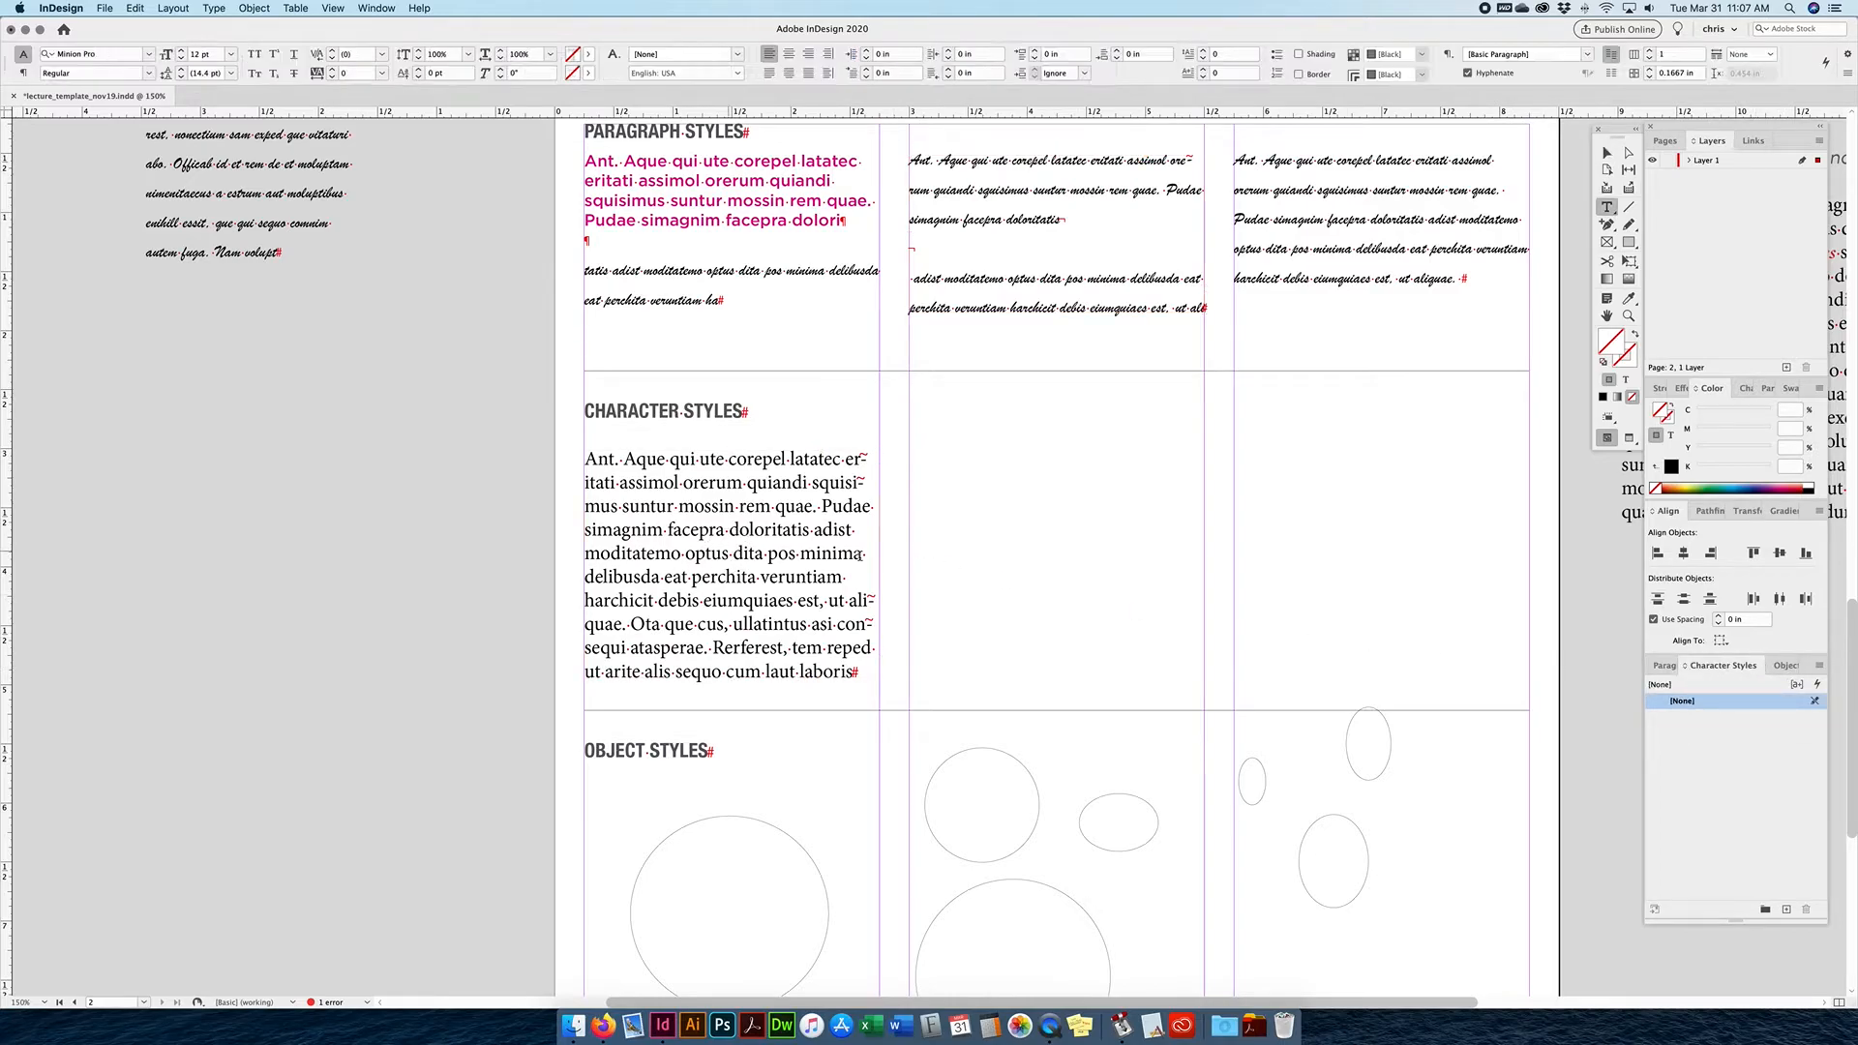
left_click(729, 553)
left_click_drag(698, 531, 765, 534)
left_click(672, 506)
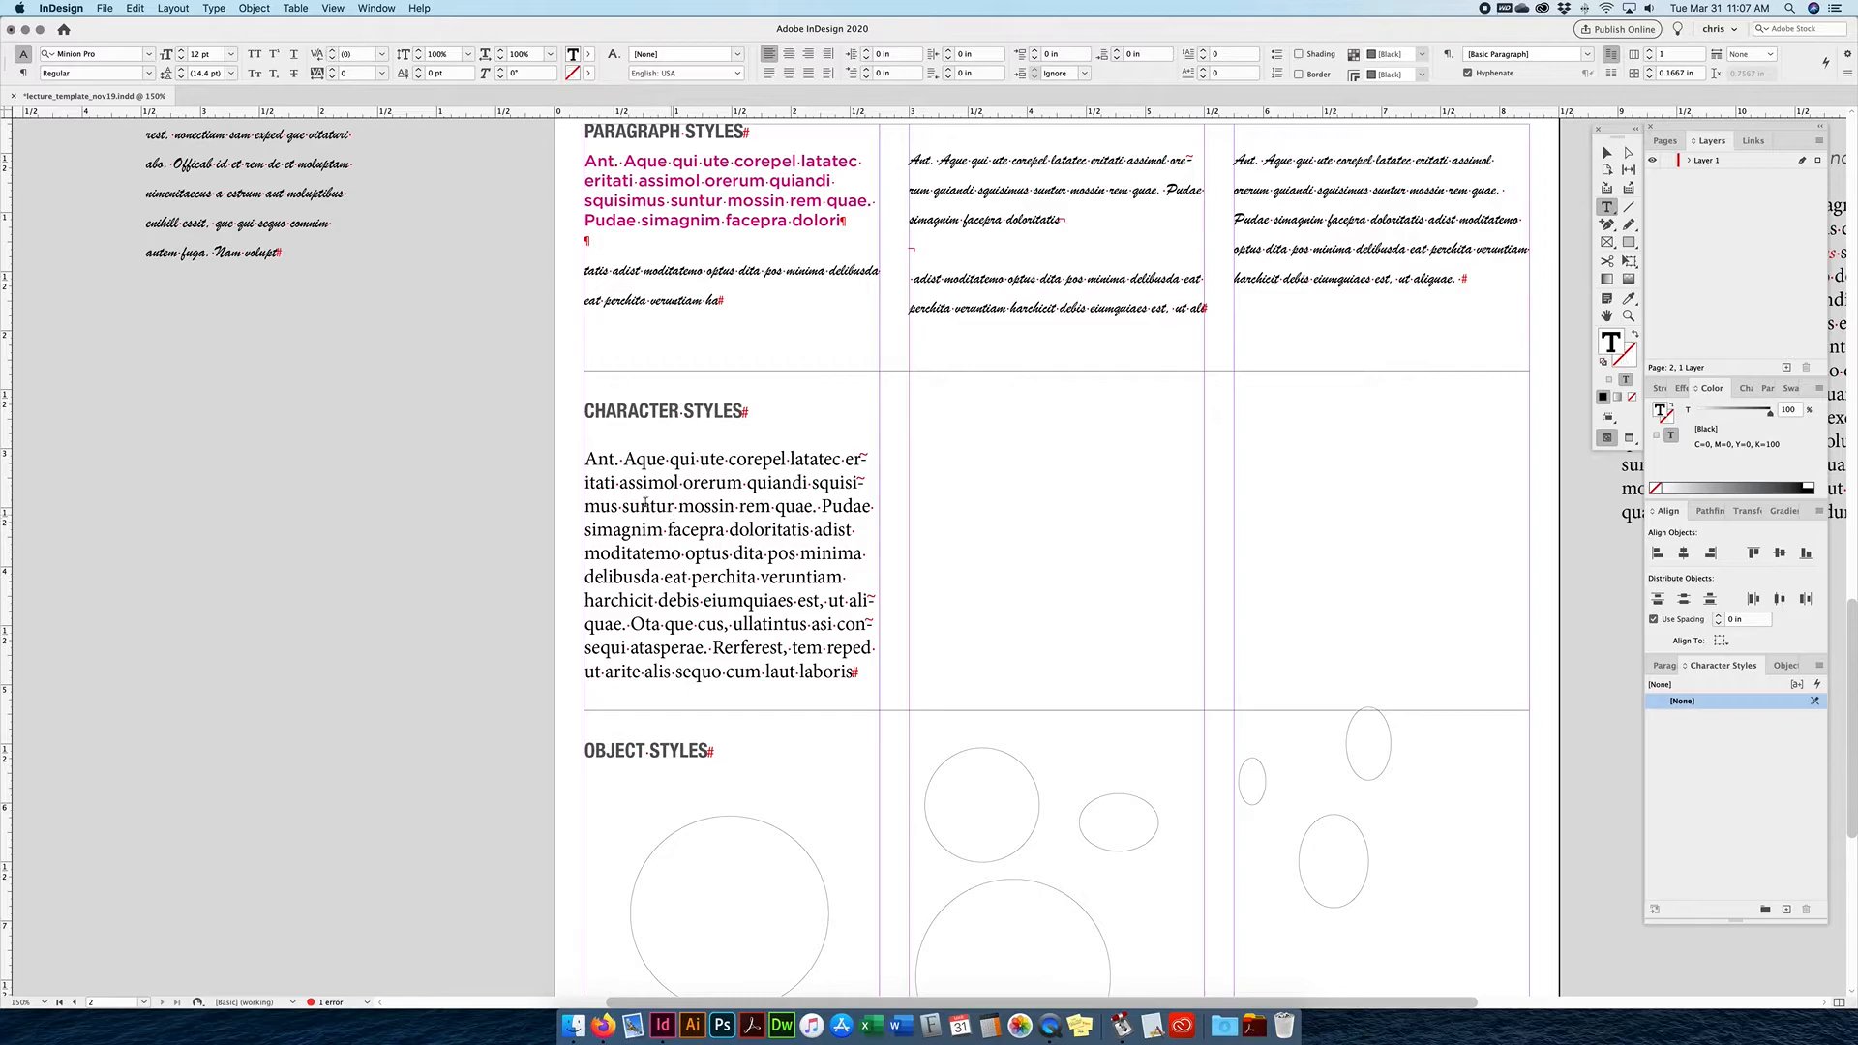
left_click_drag(589, 459, 912, 713)
left_click(1663, 667)
left_click(1706, 739)
left_click(807, 633)
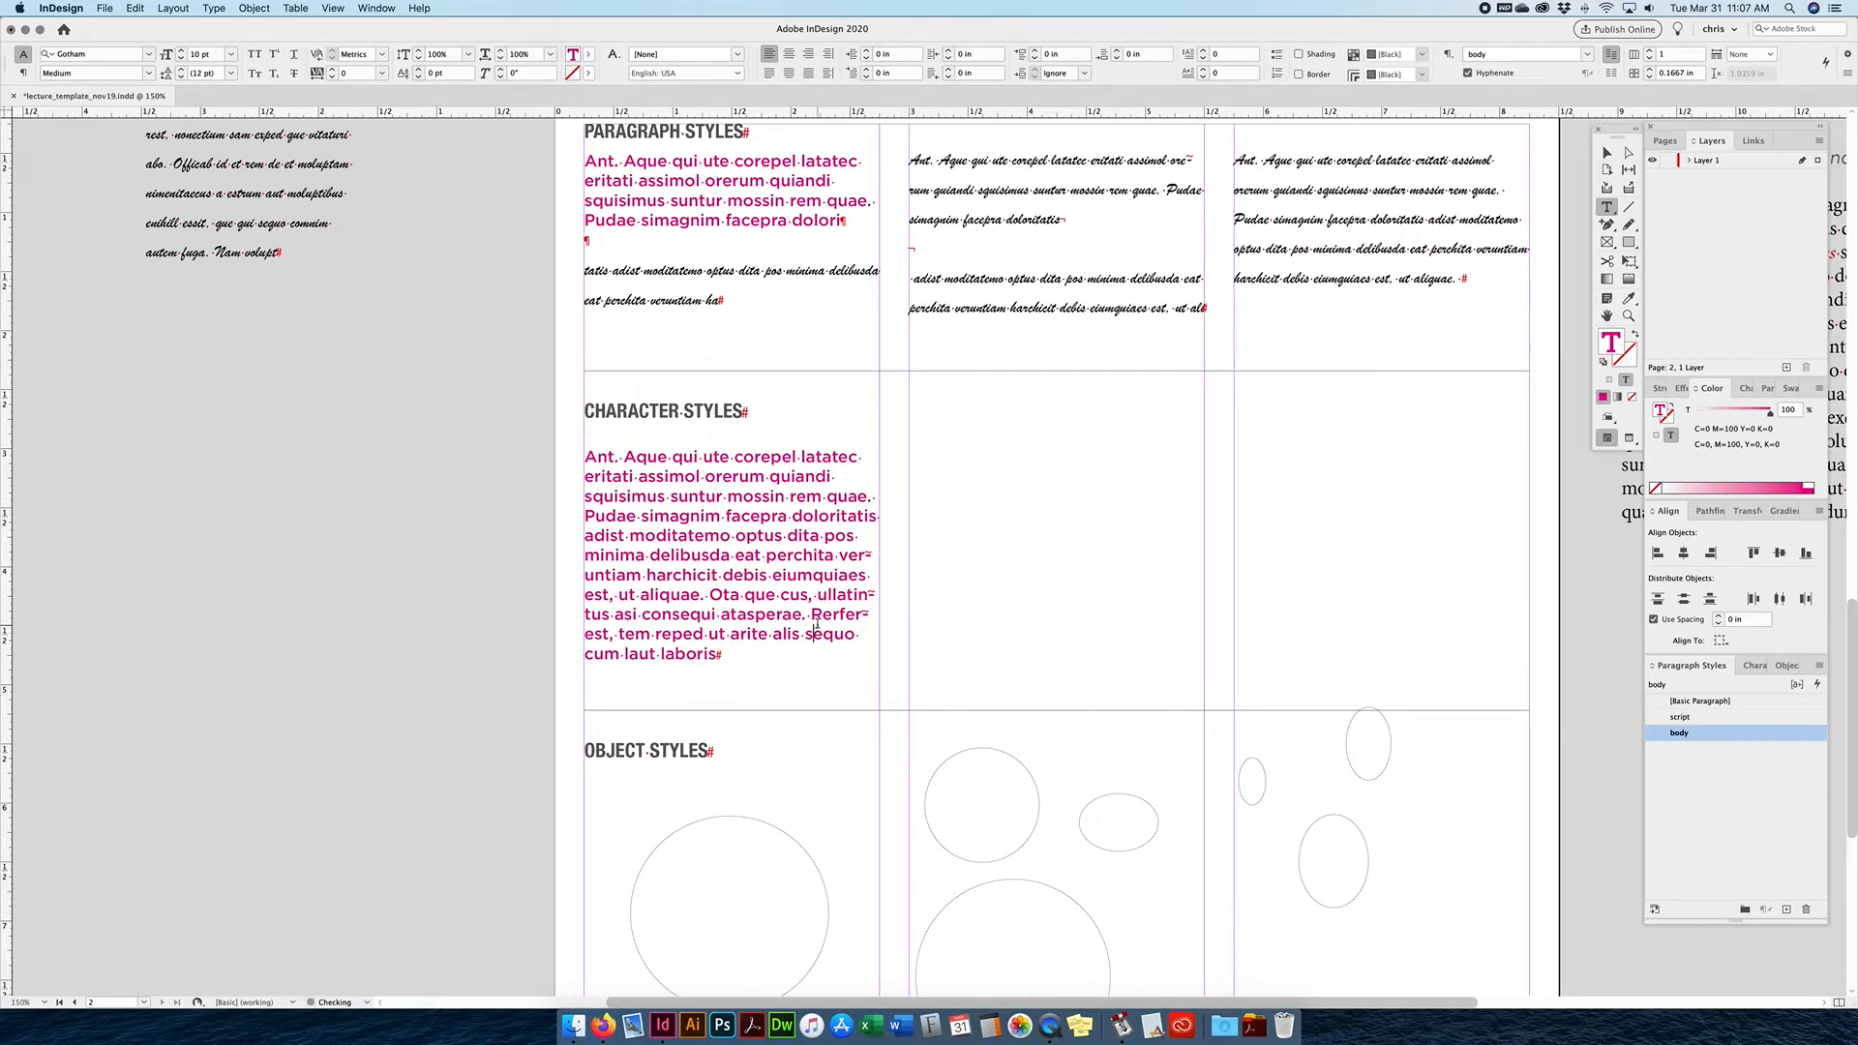
Try applying the script paragraph style with only the word "Pudae" selected under Character Styles, and undo it.
scroll(764, 535, "up", 1)
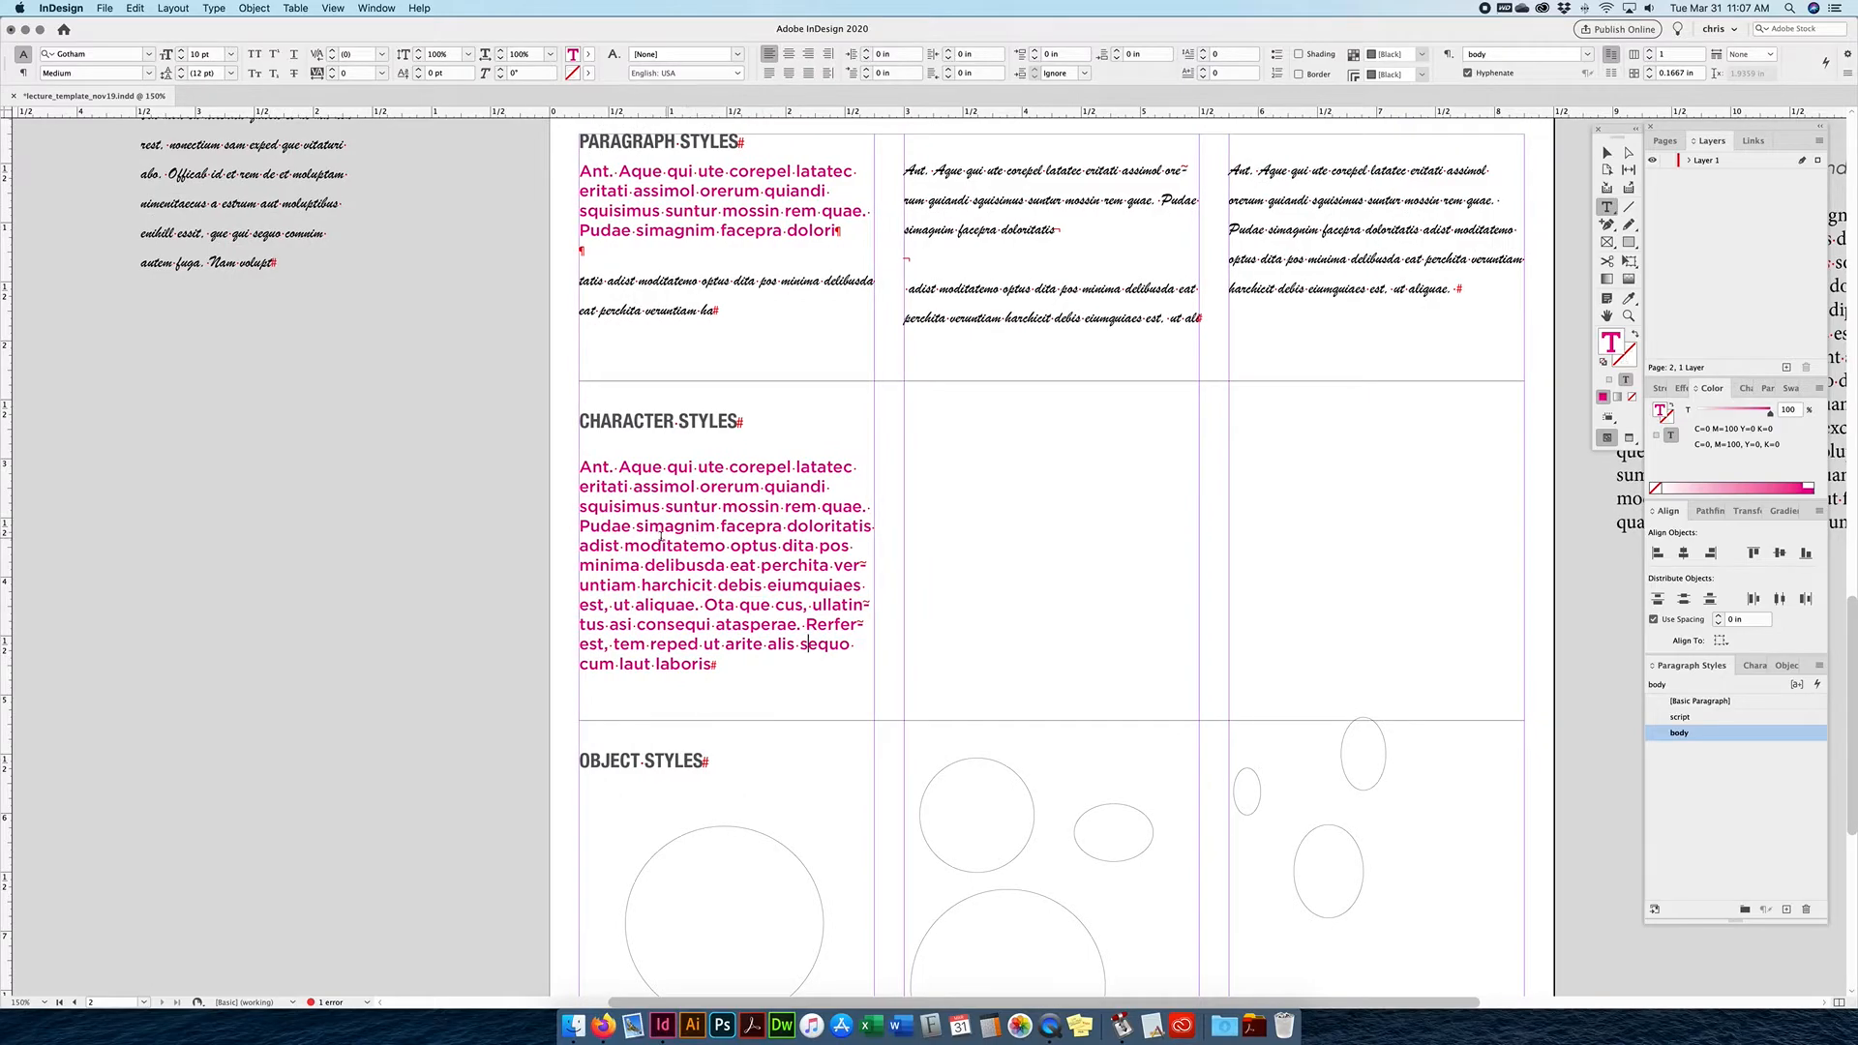
left_click_drag(580, 527, 631, 530)
left_click(1695, 717)
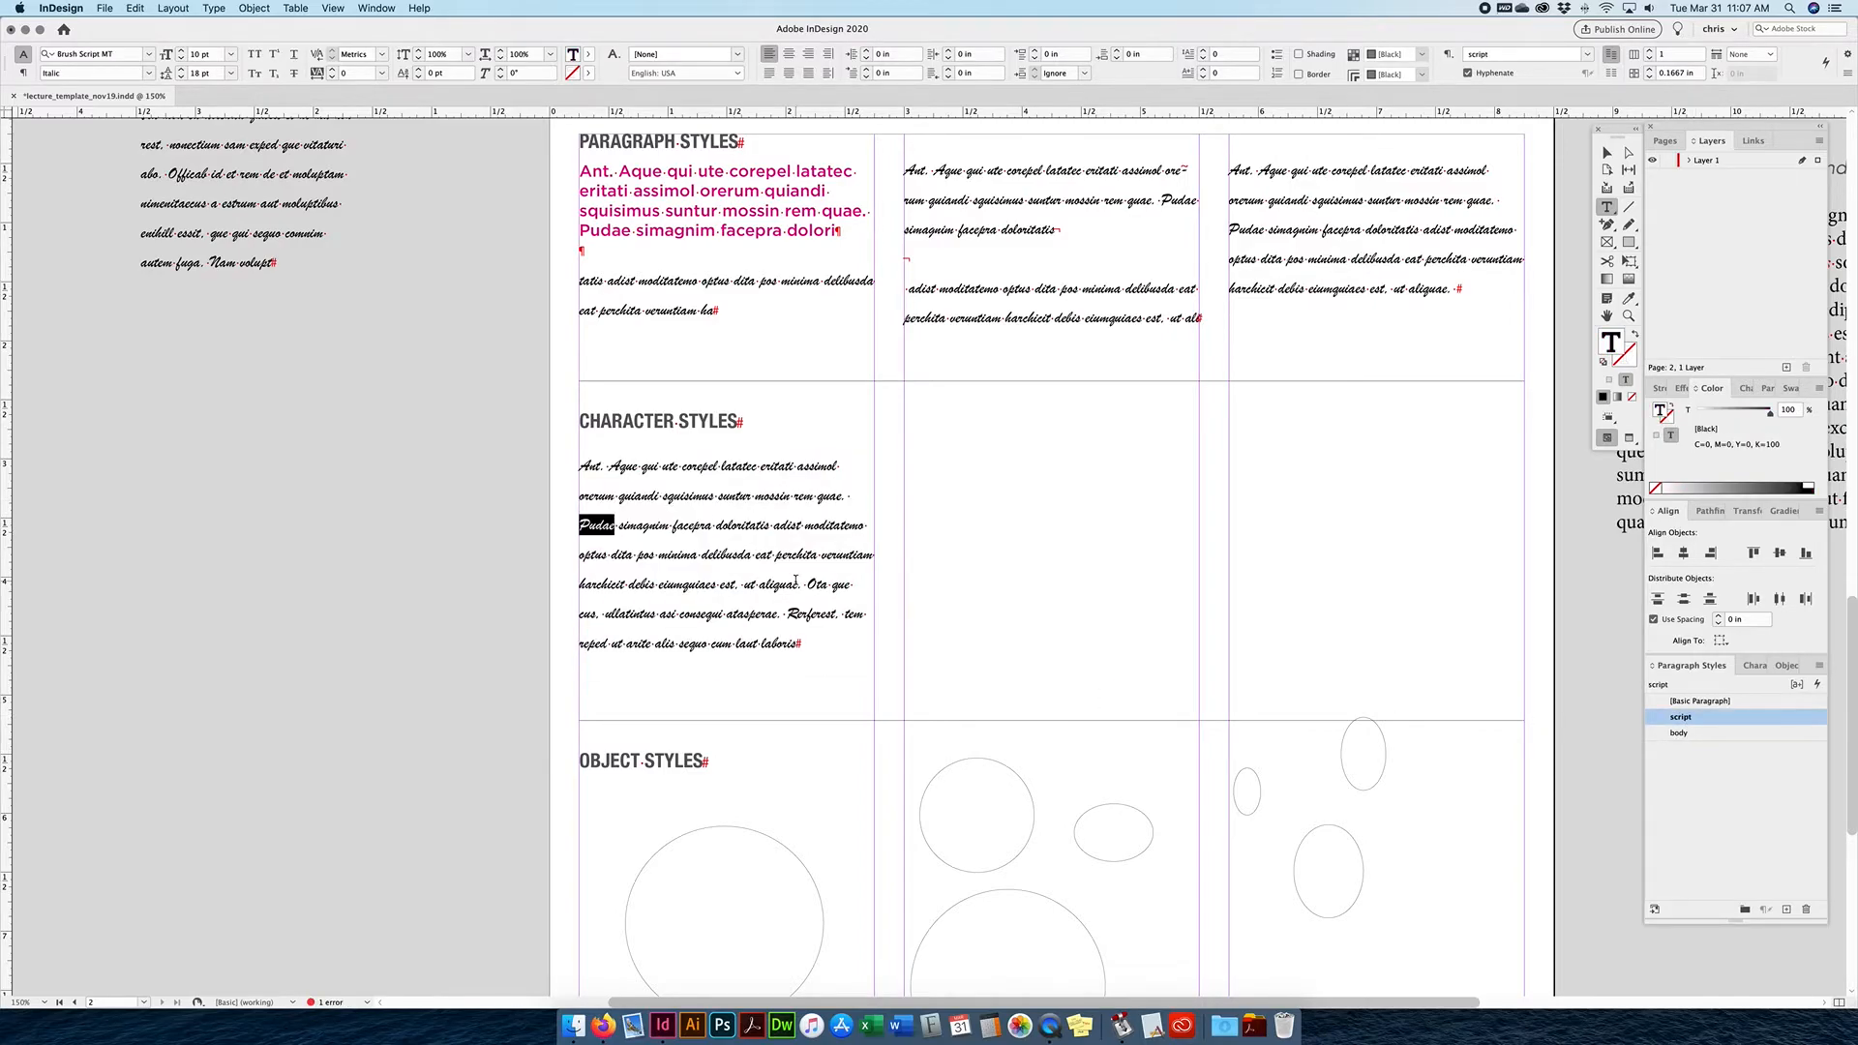
key("super+z")
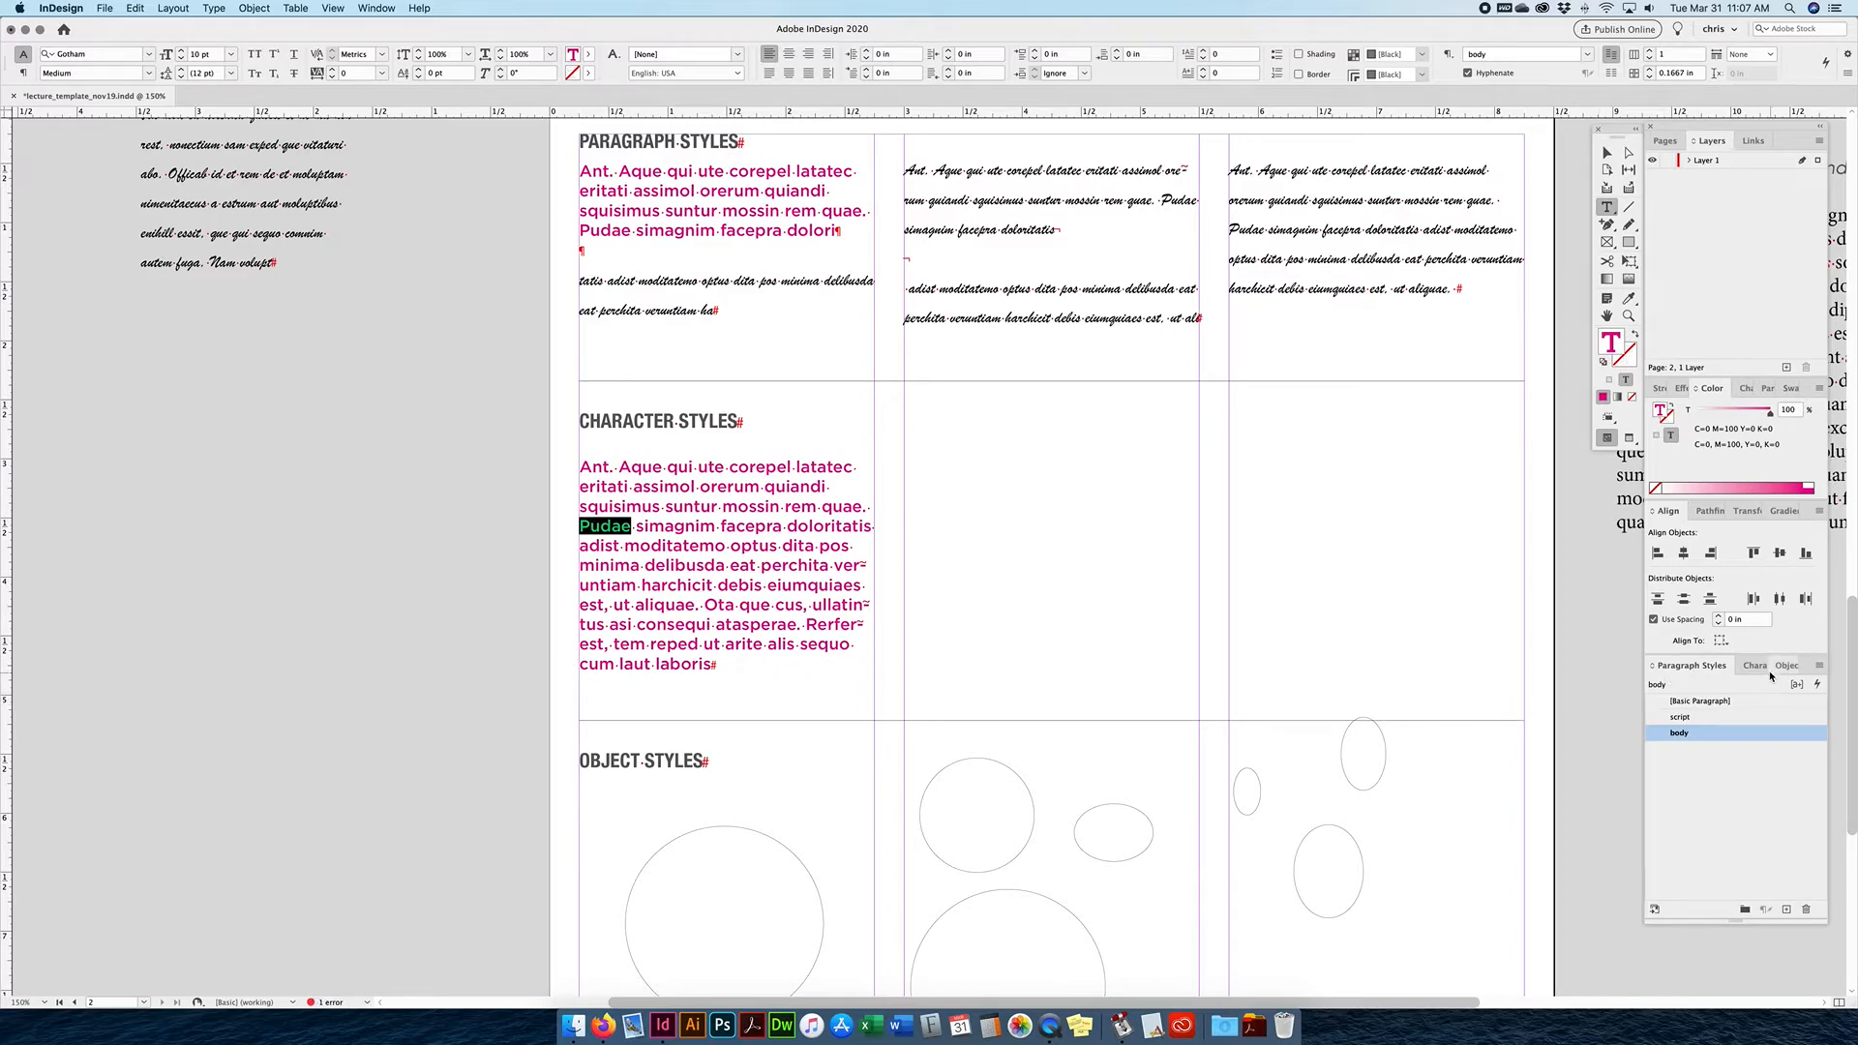
Create a new character style with the word "Pudae" selected, and open the new style's options.
left_click(1755, 667)
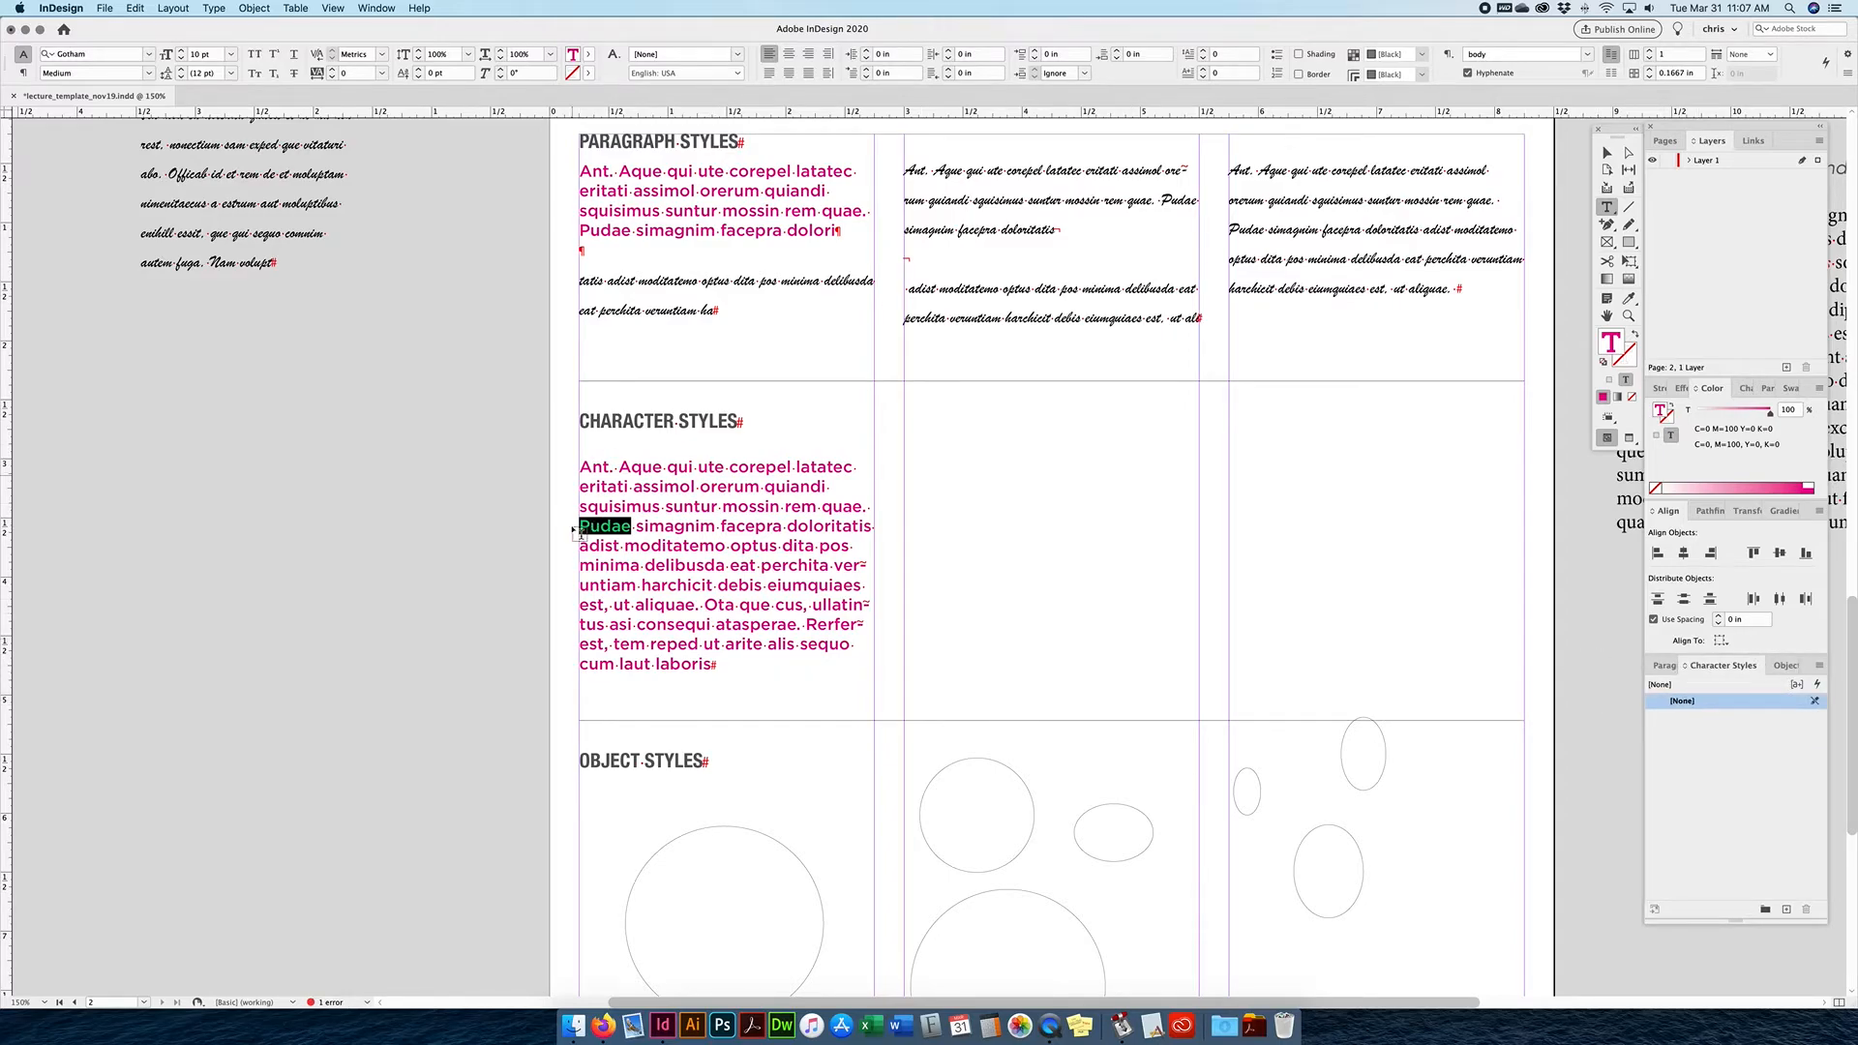
left_click_drag(631, 525, 573, 526)
scroll(630, 525, "right", 1)
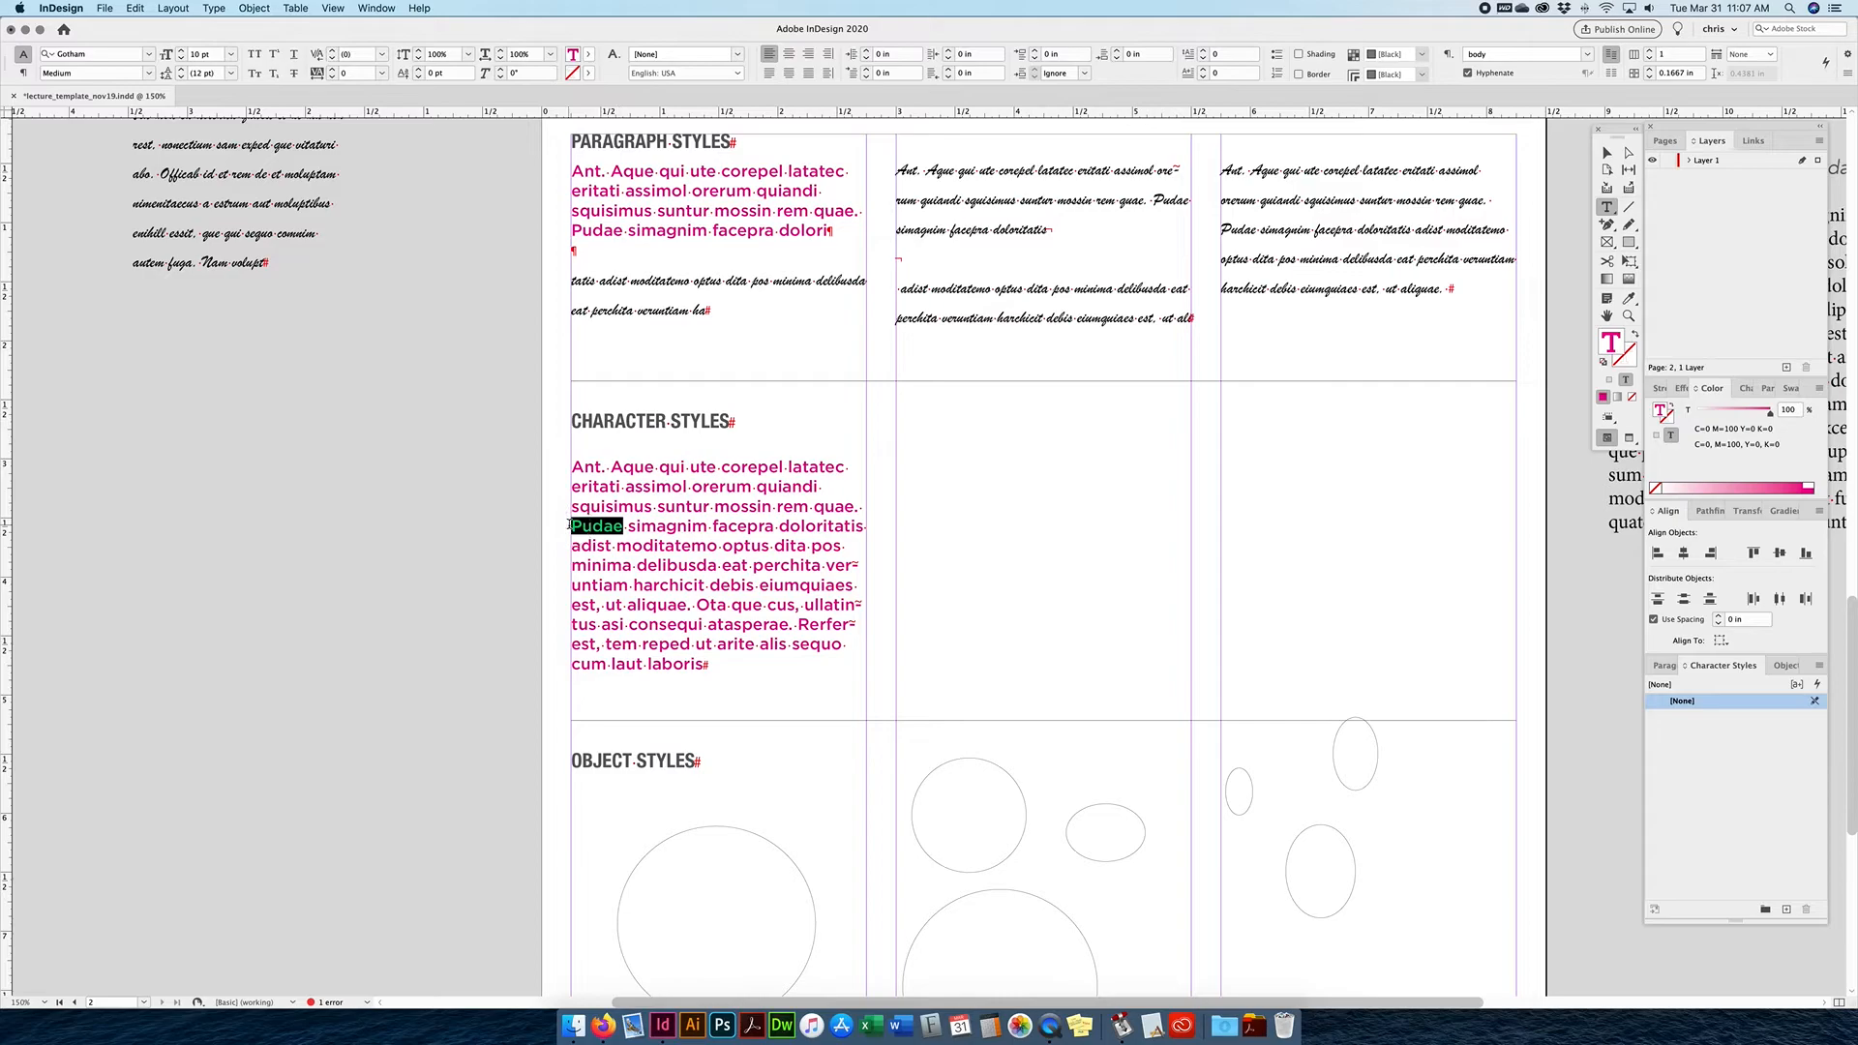
left_click(1787, 912)
double_click(1736, 719)
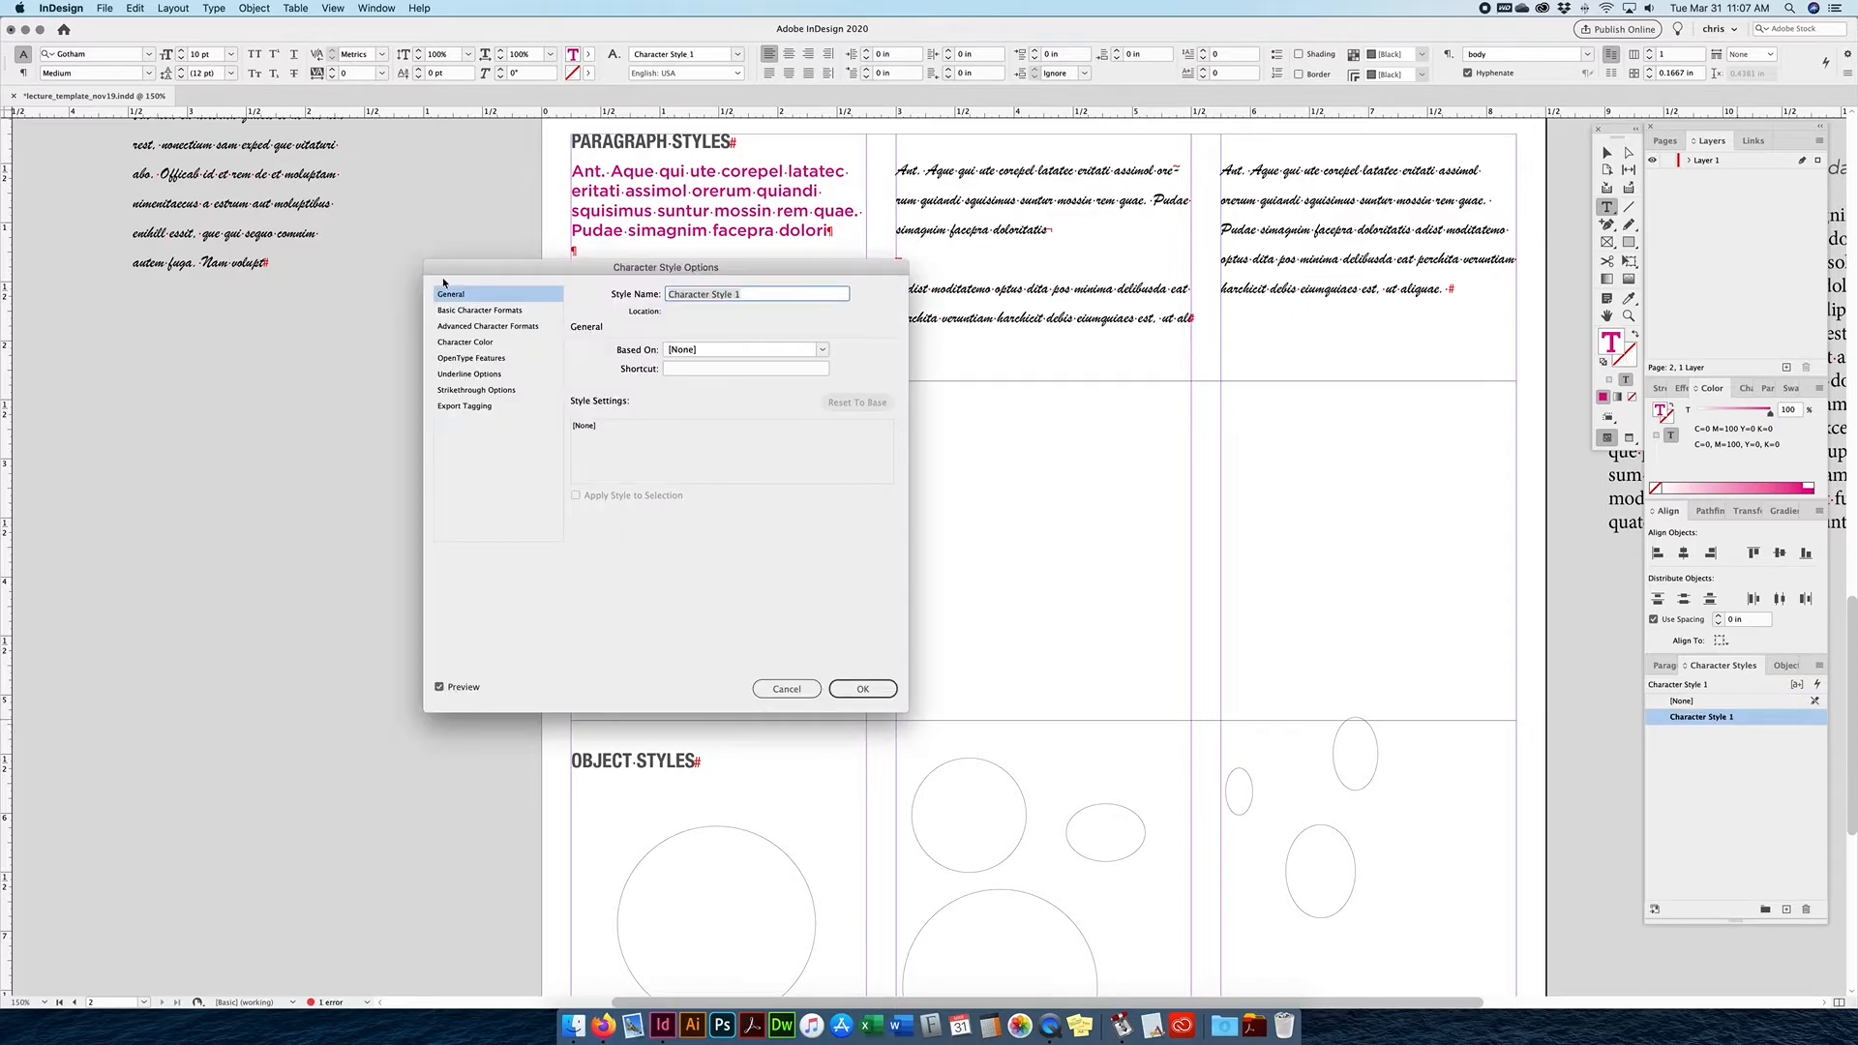
Set the new character style's font family to Aleo, keeping the options dialog clear of the sample text.
left_click_drag(495, 269, 1055, 267)
left_click(1039, 307)
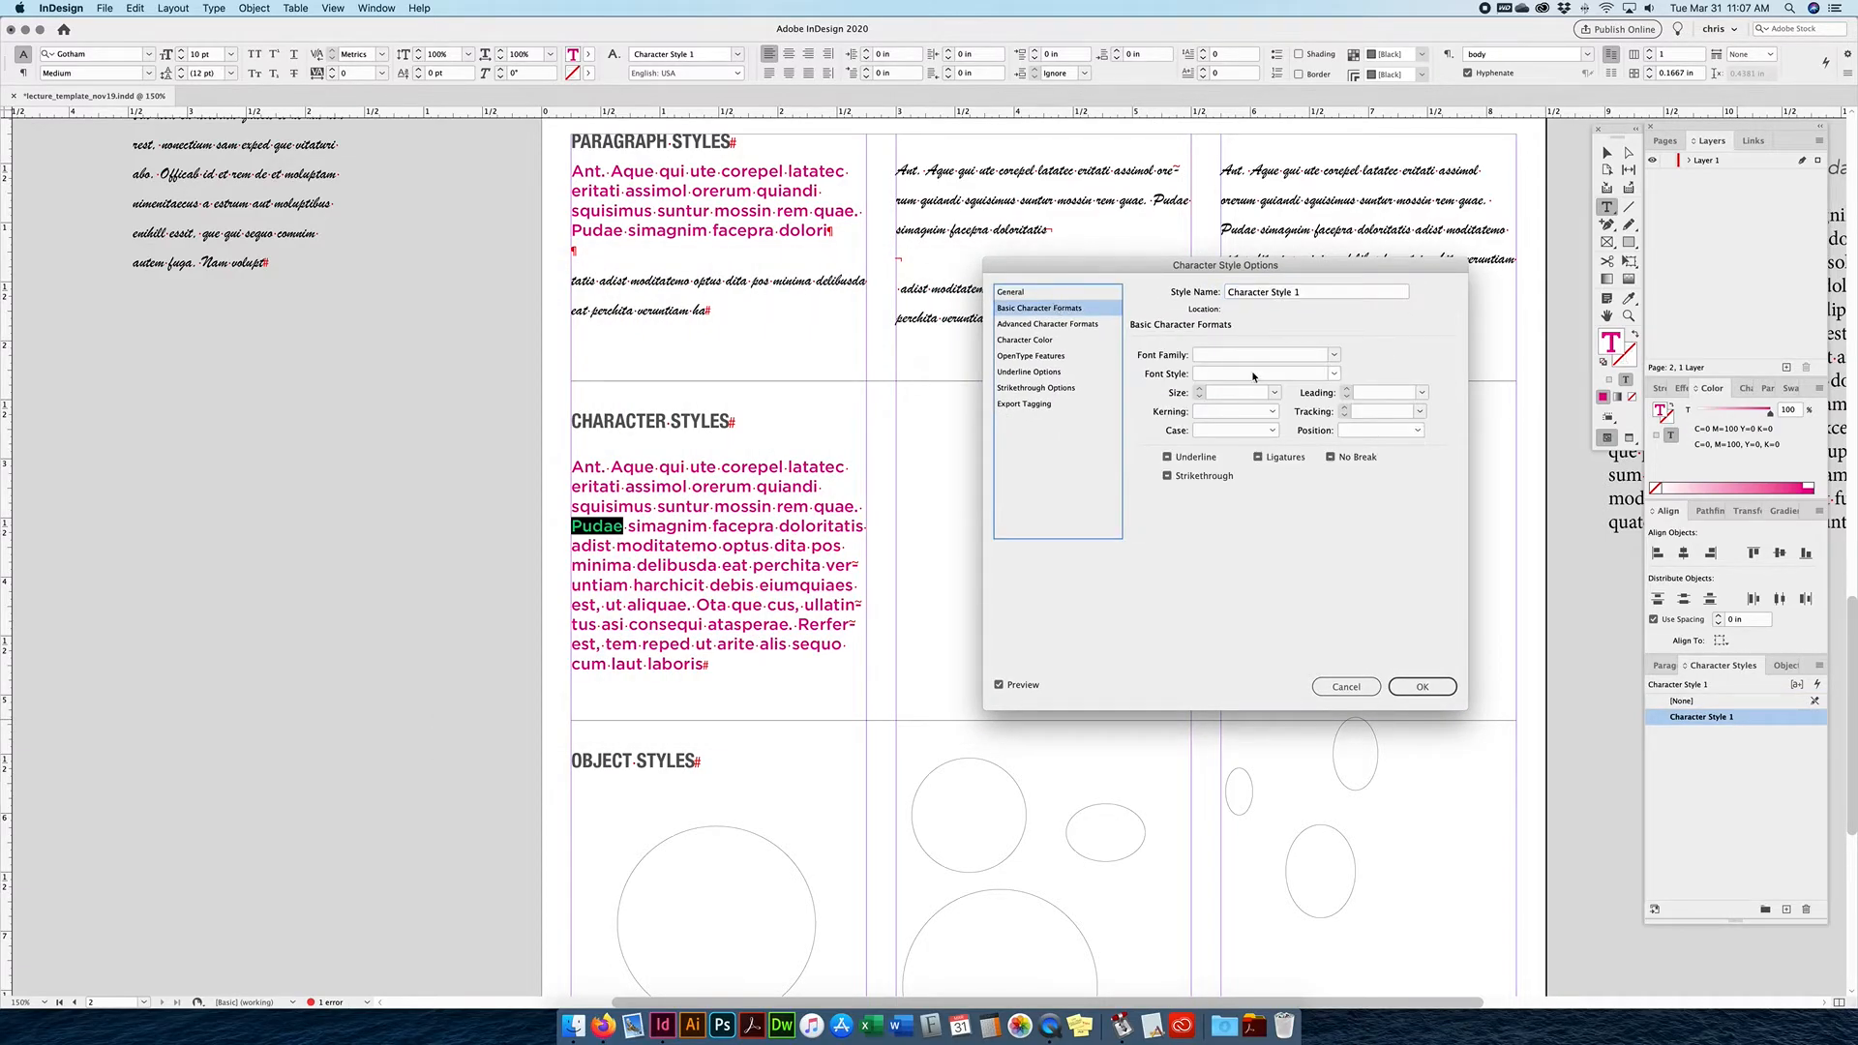
left_click(1325, 356)
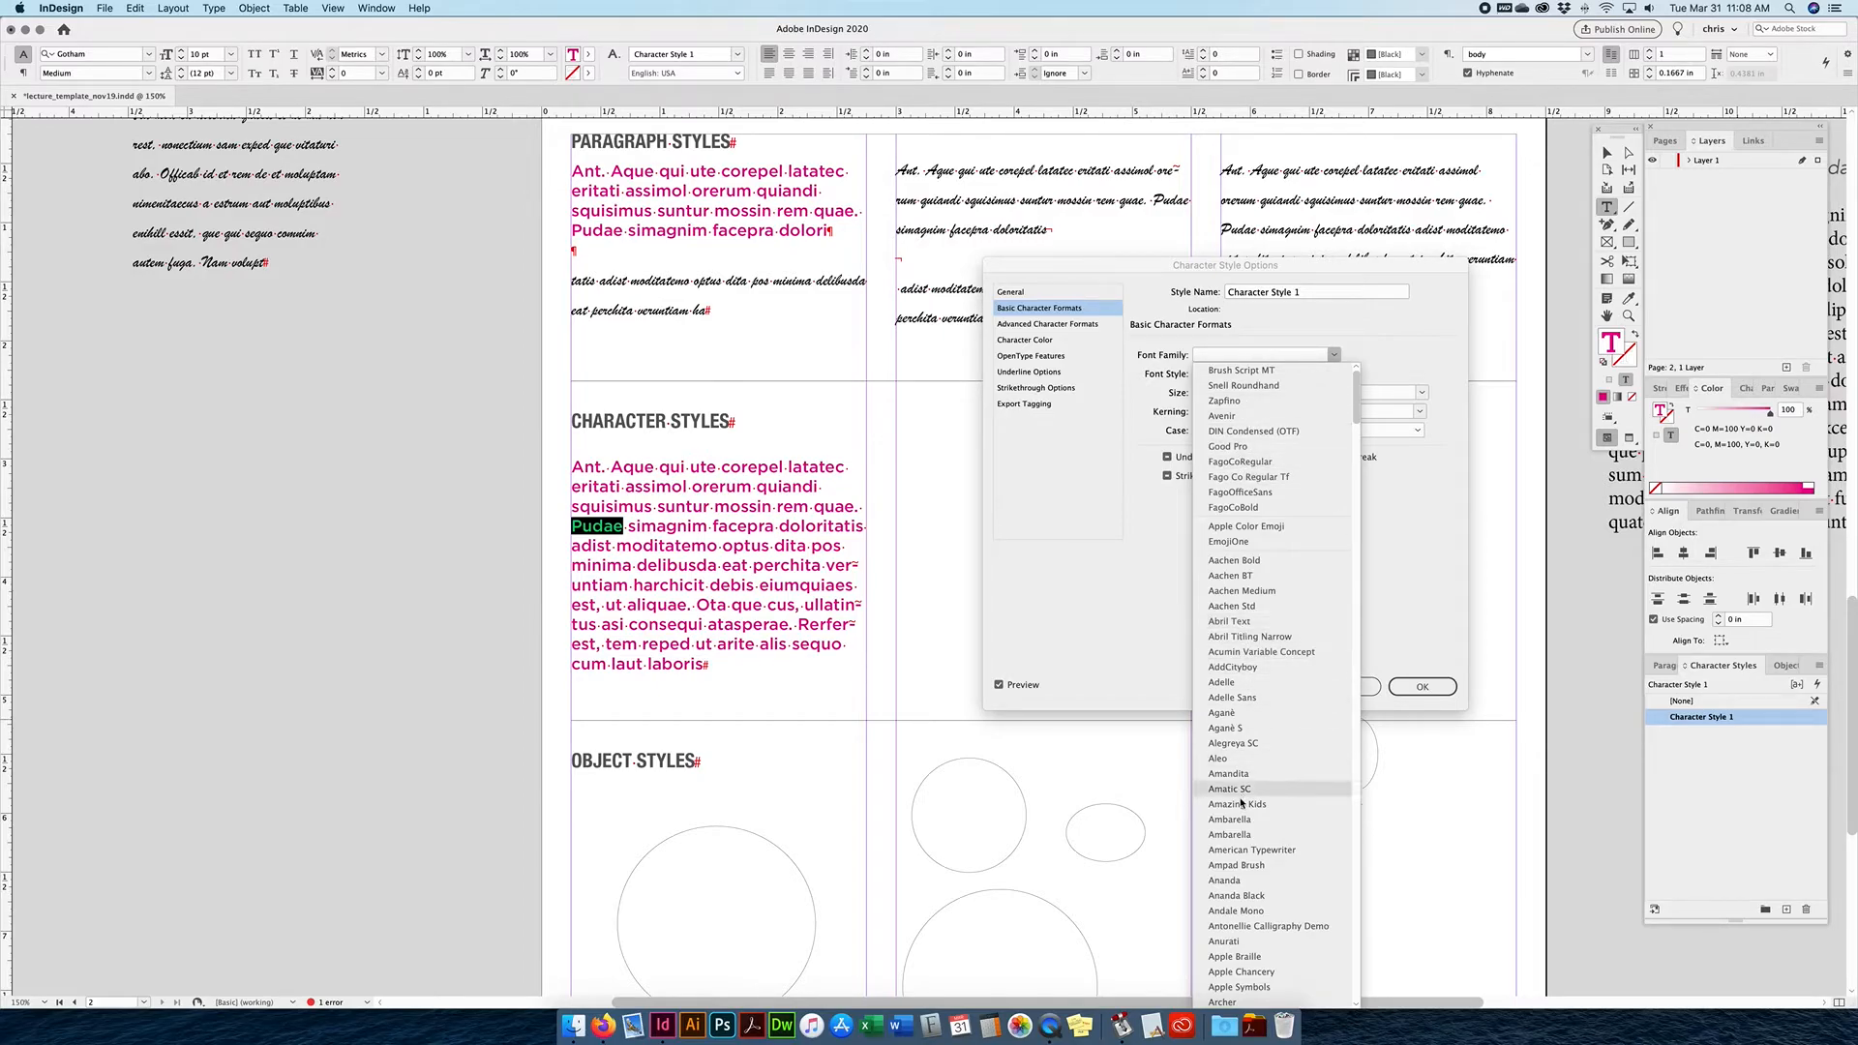
left_click(1236, 760)
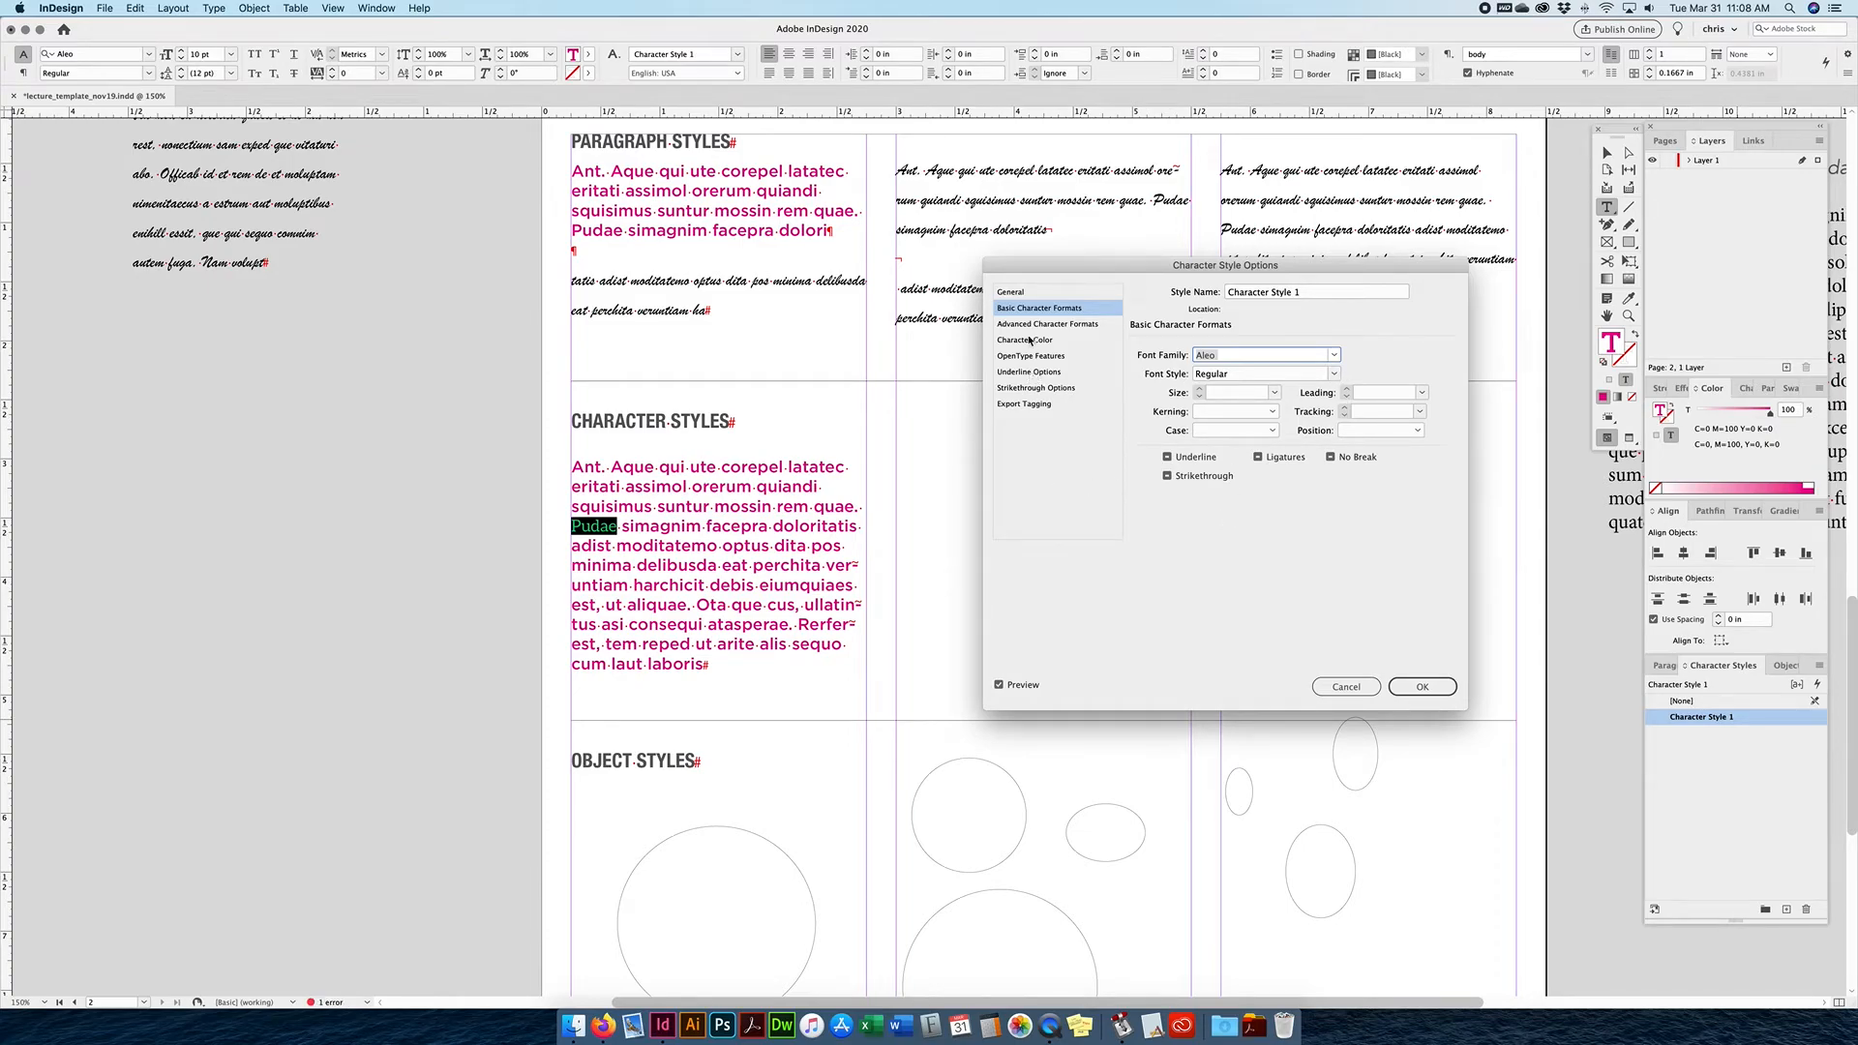
left_click_drag(1100, 272, 1068, 305)
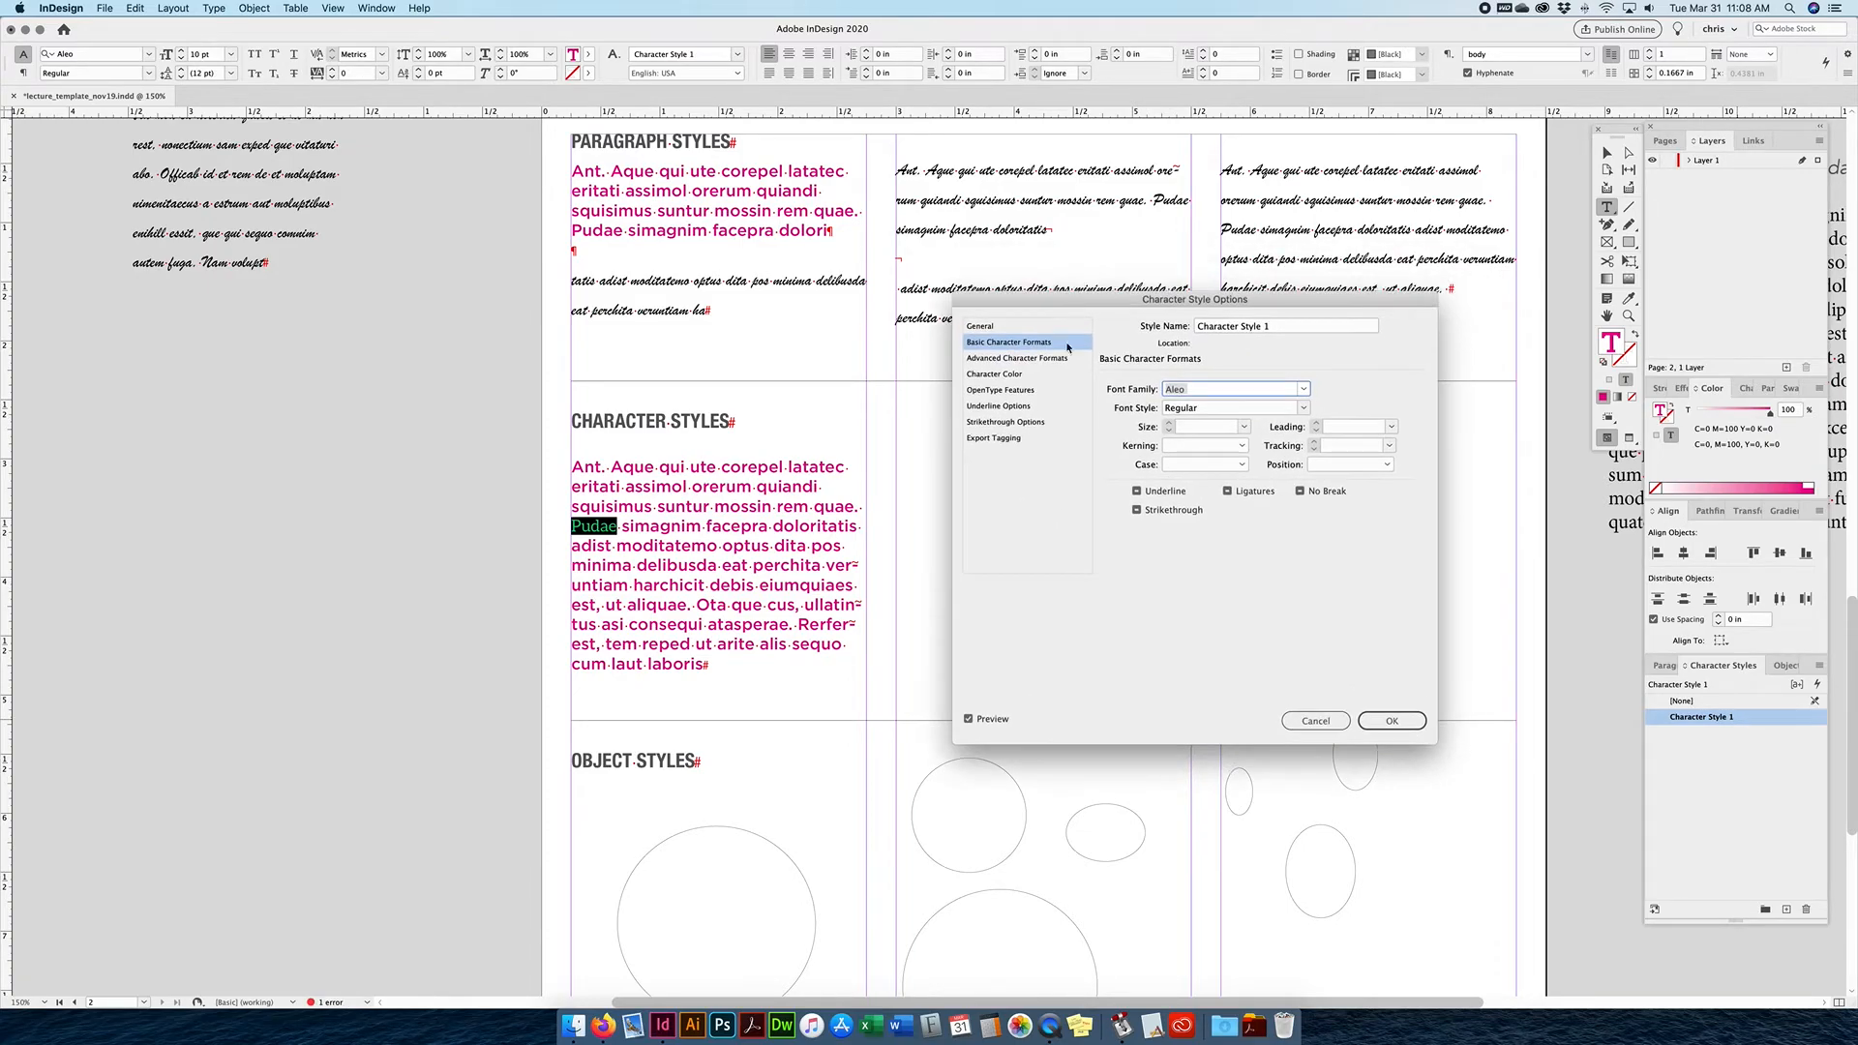
Review the character style's advanced format, color, OpenType, underline, strikethrough and export tagging options.
left_click(1013, 357)
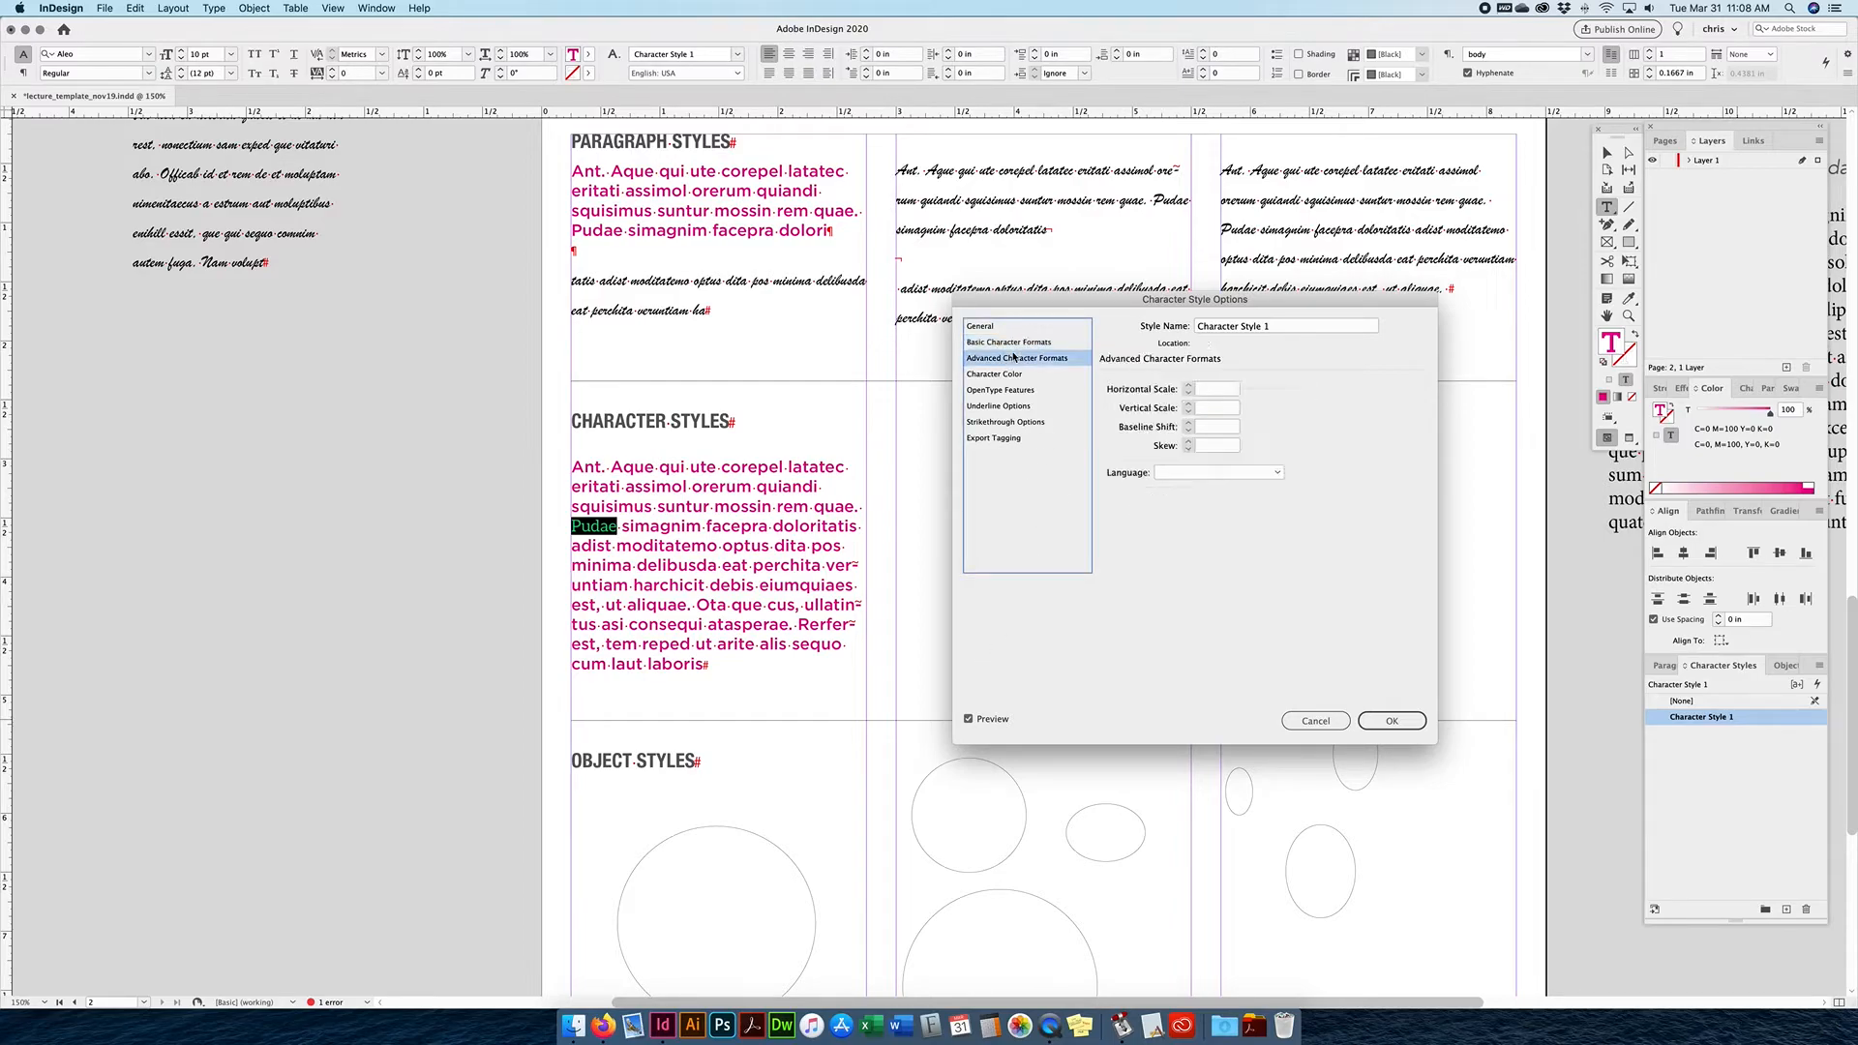
left_click(1010, 375)
left_click(1006, 390)
left_click(1007, 406)
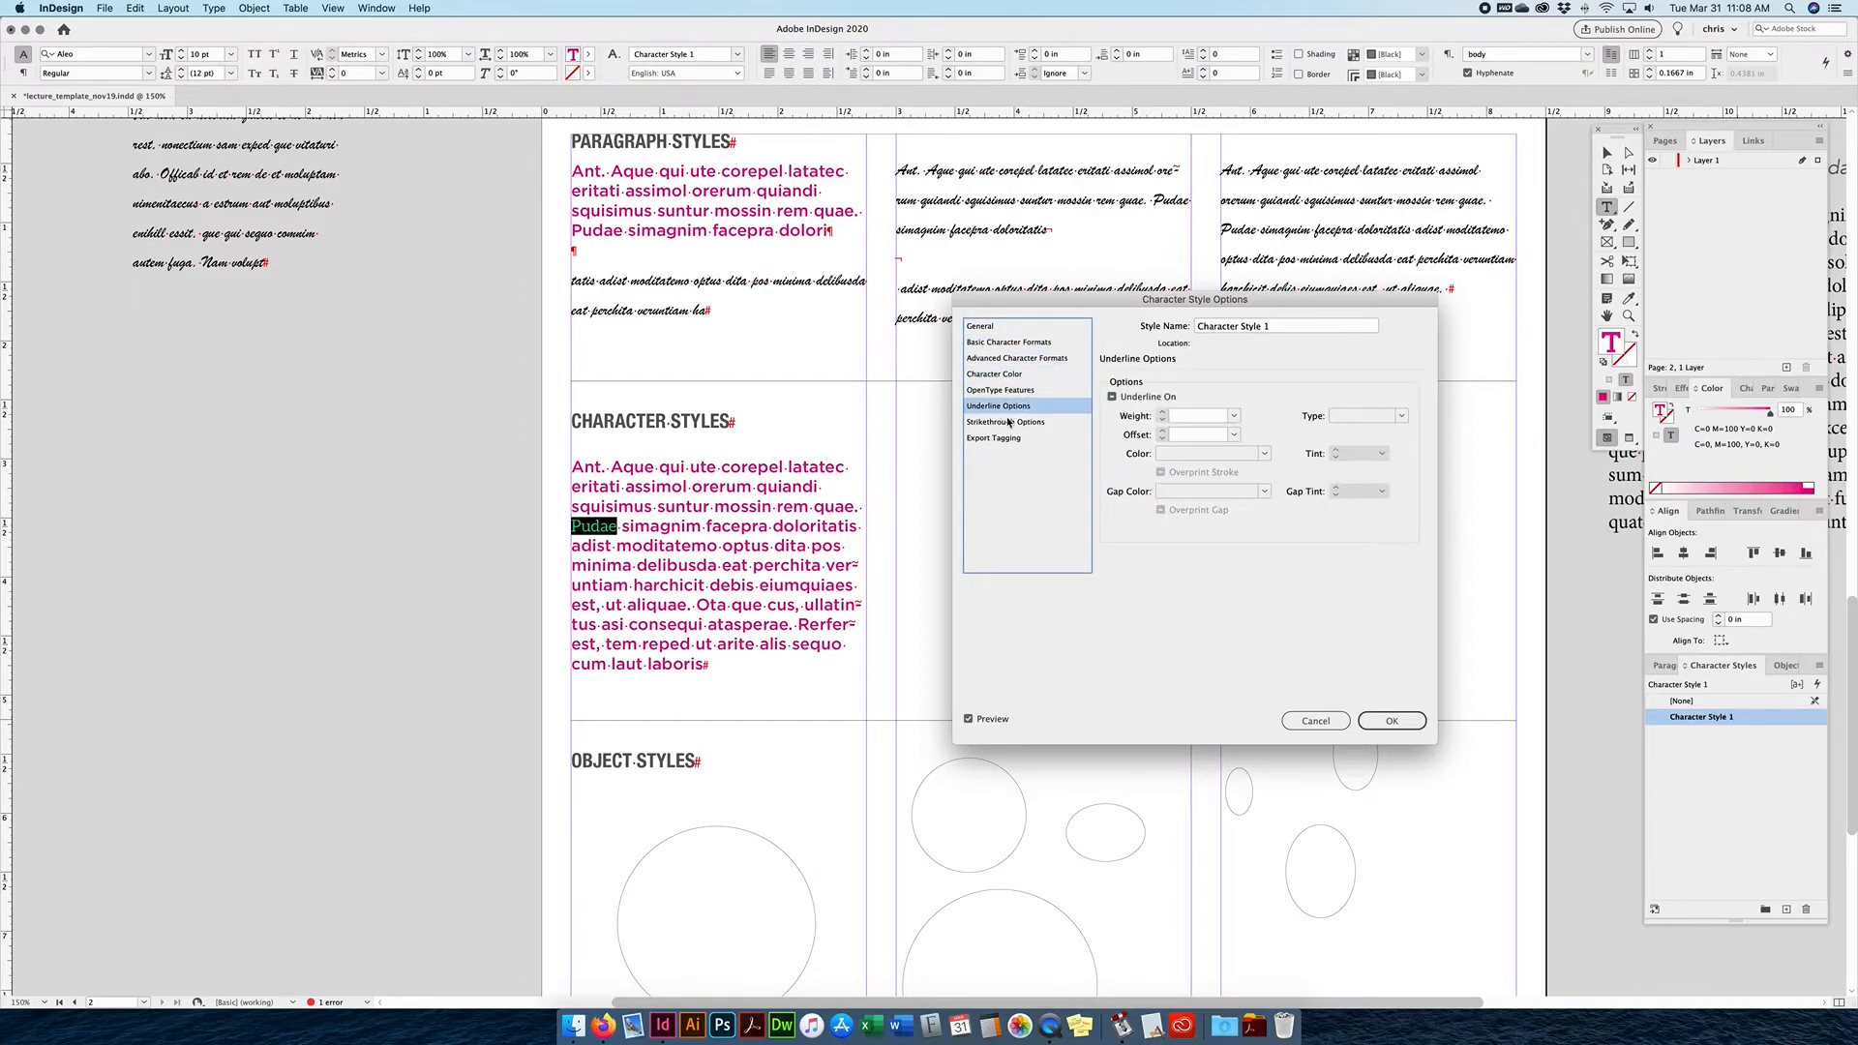
left_click(1007, 422)
left_click(1008, 438)
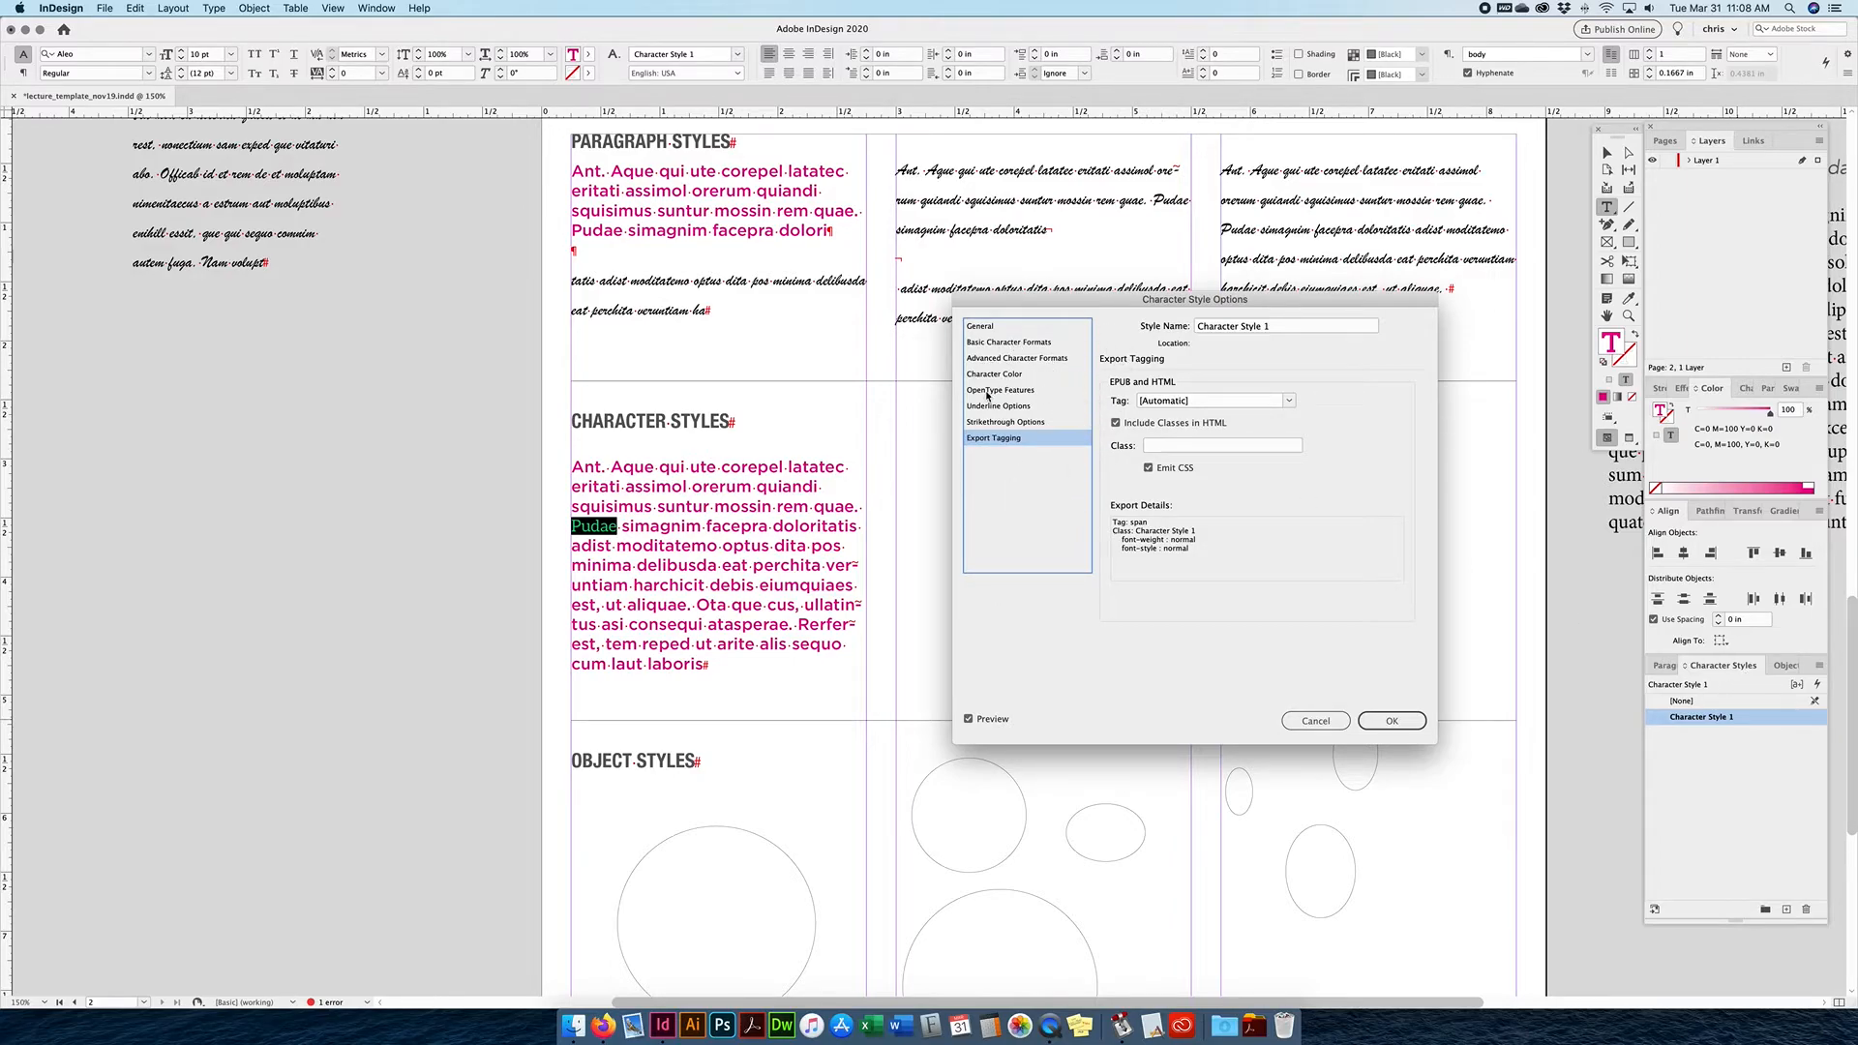
Set the character style's color to [Black] and accept the style options.
left_click(1038, 376)
left_click(1250, 436)
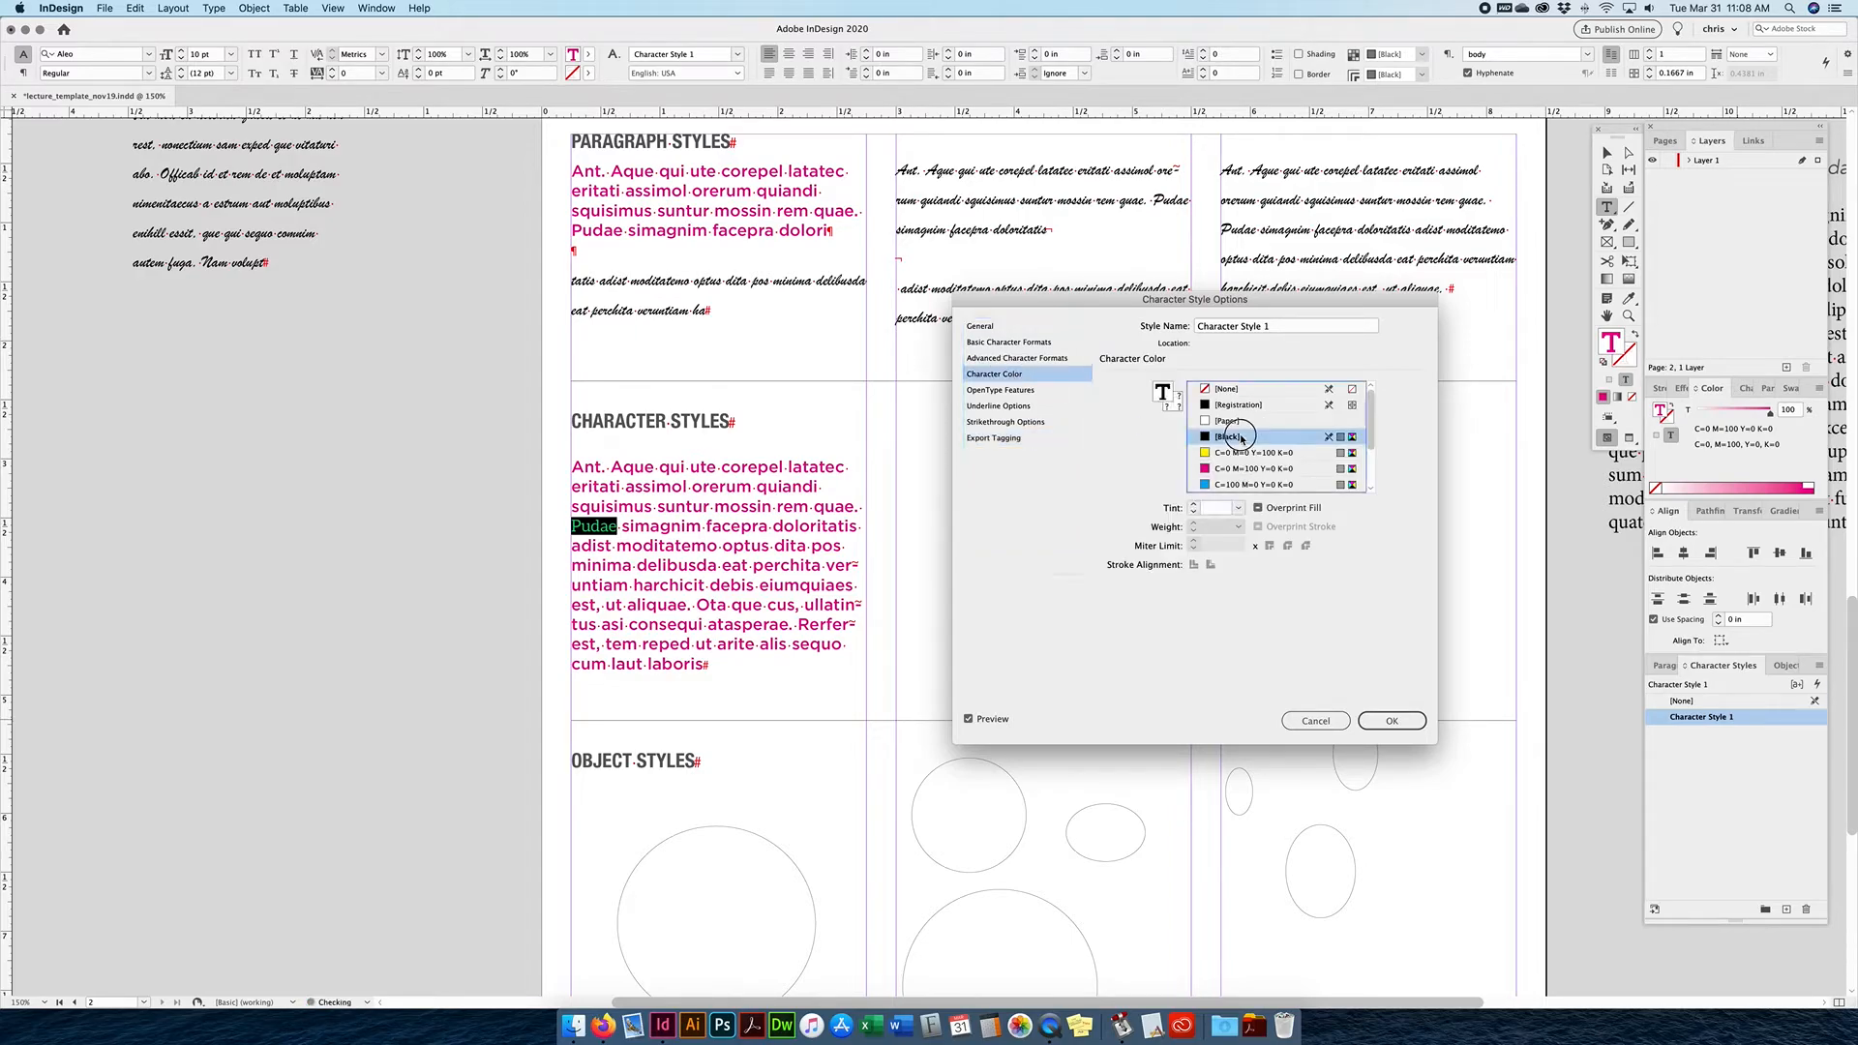
left_click(1392, 721)
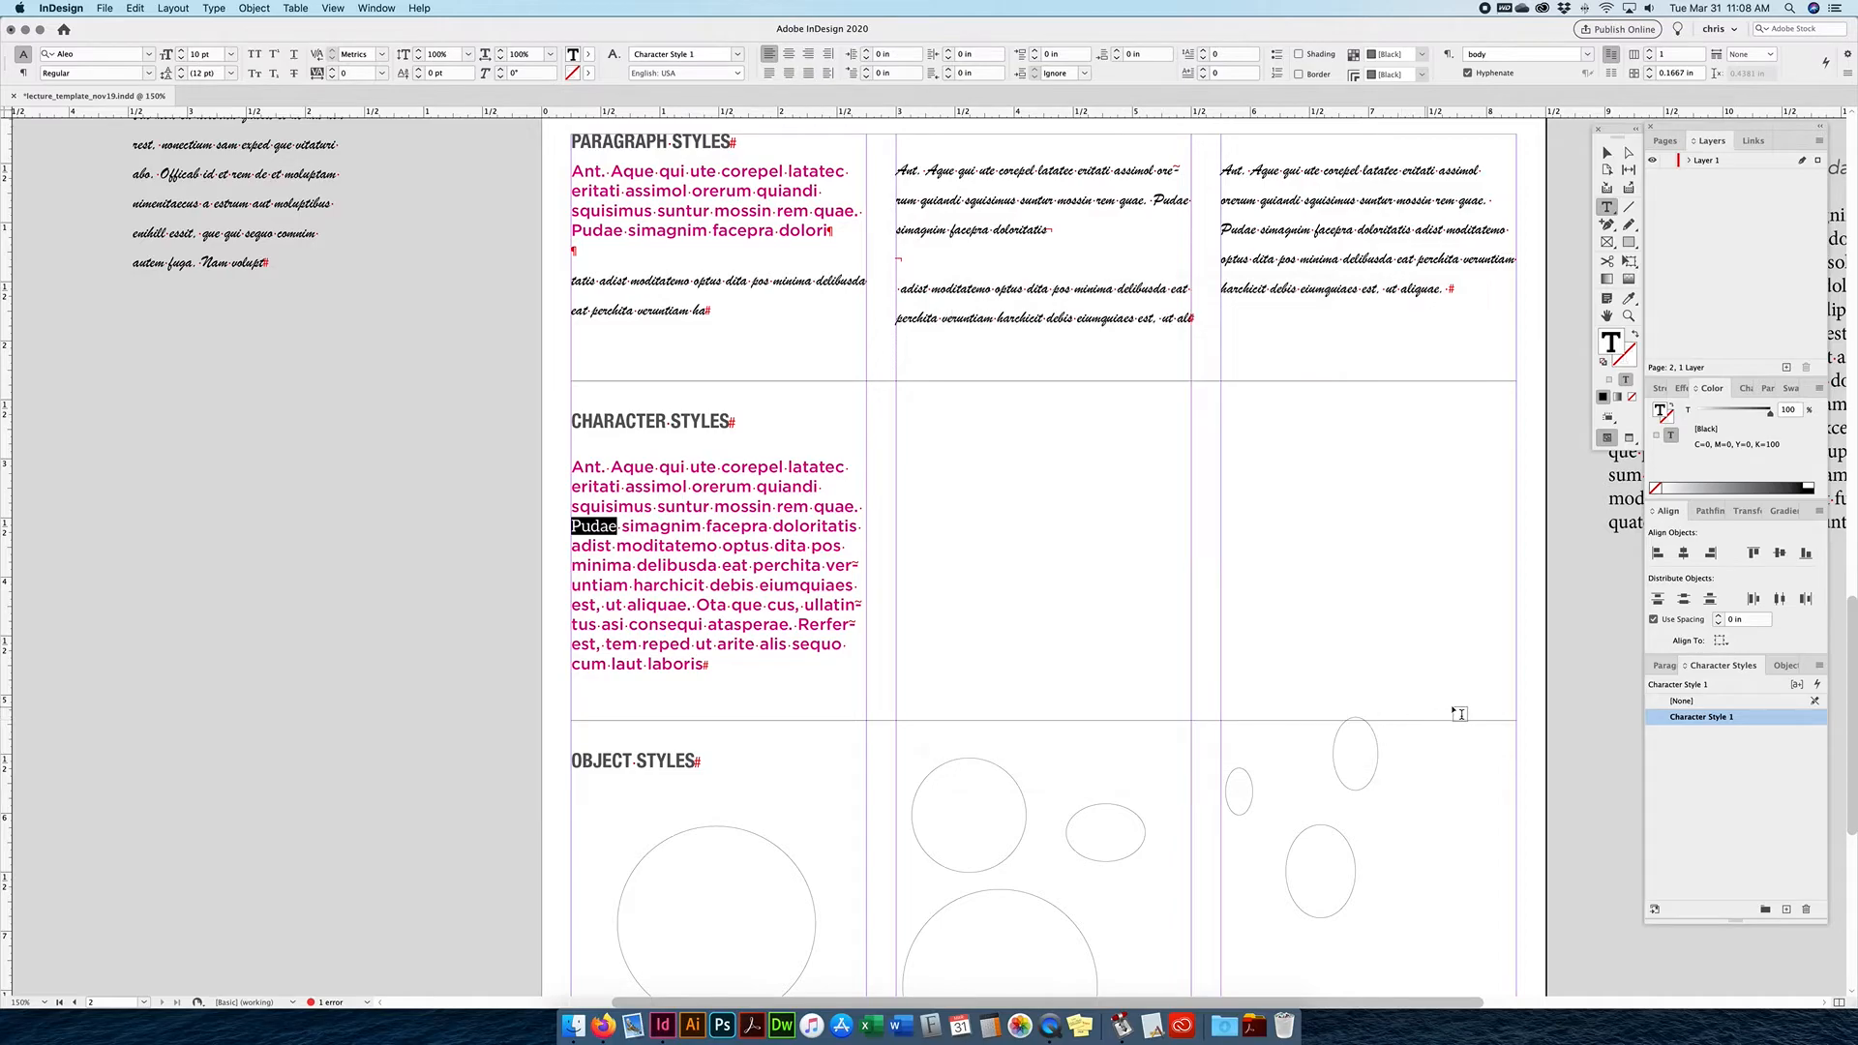
Rename the new character style as "black".
double_click(1693, 718)
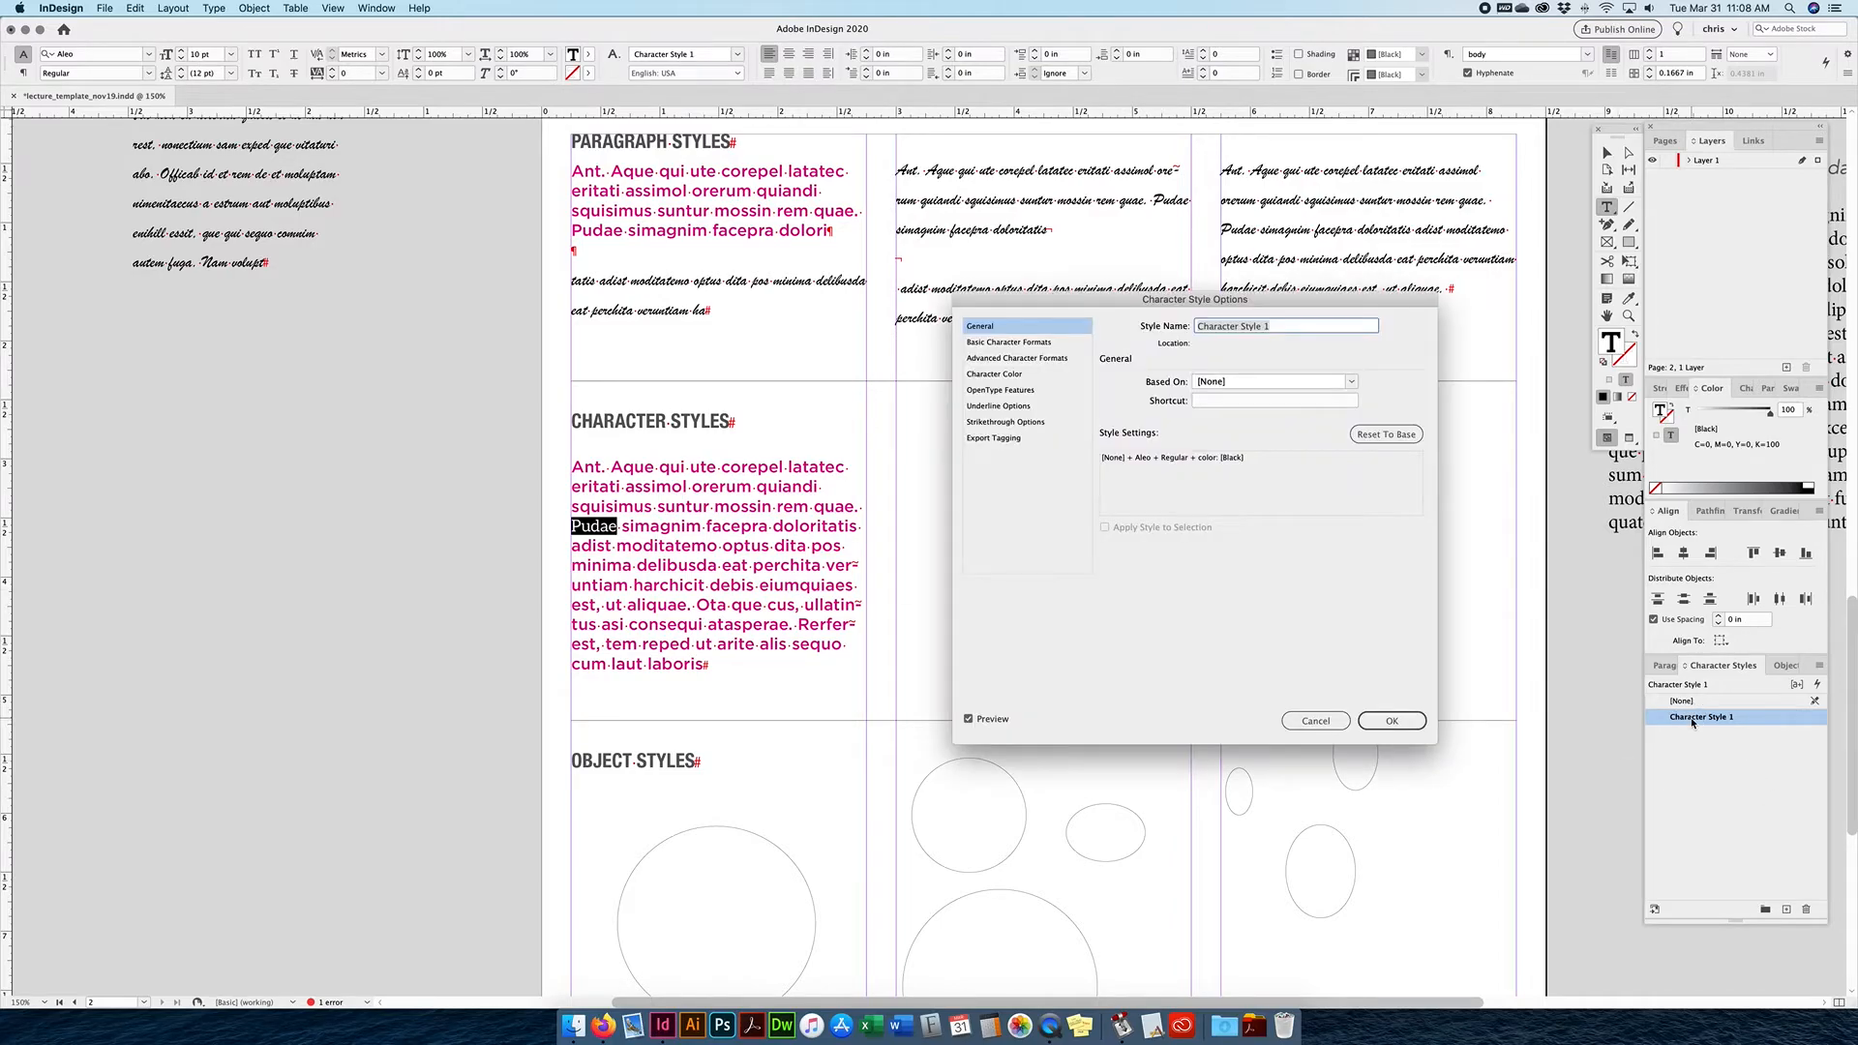
type("black")
key("Return")
Apply the black character style to the word "eat" in the pink text, and compare it with "Pudae".
left_click(679, 618)
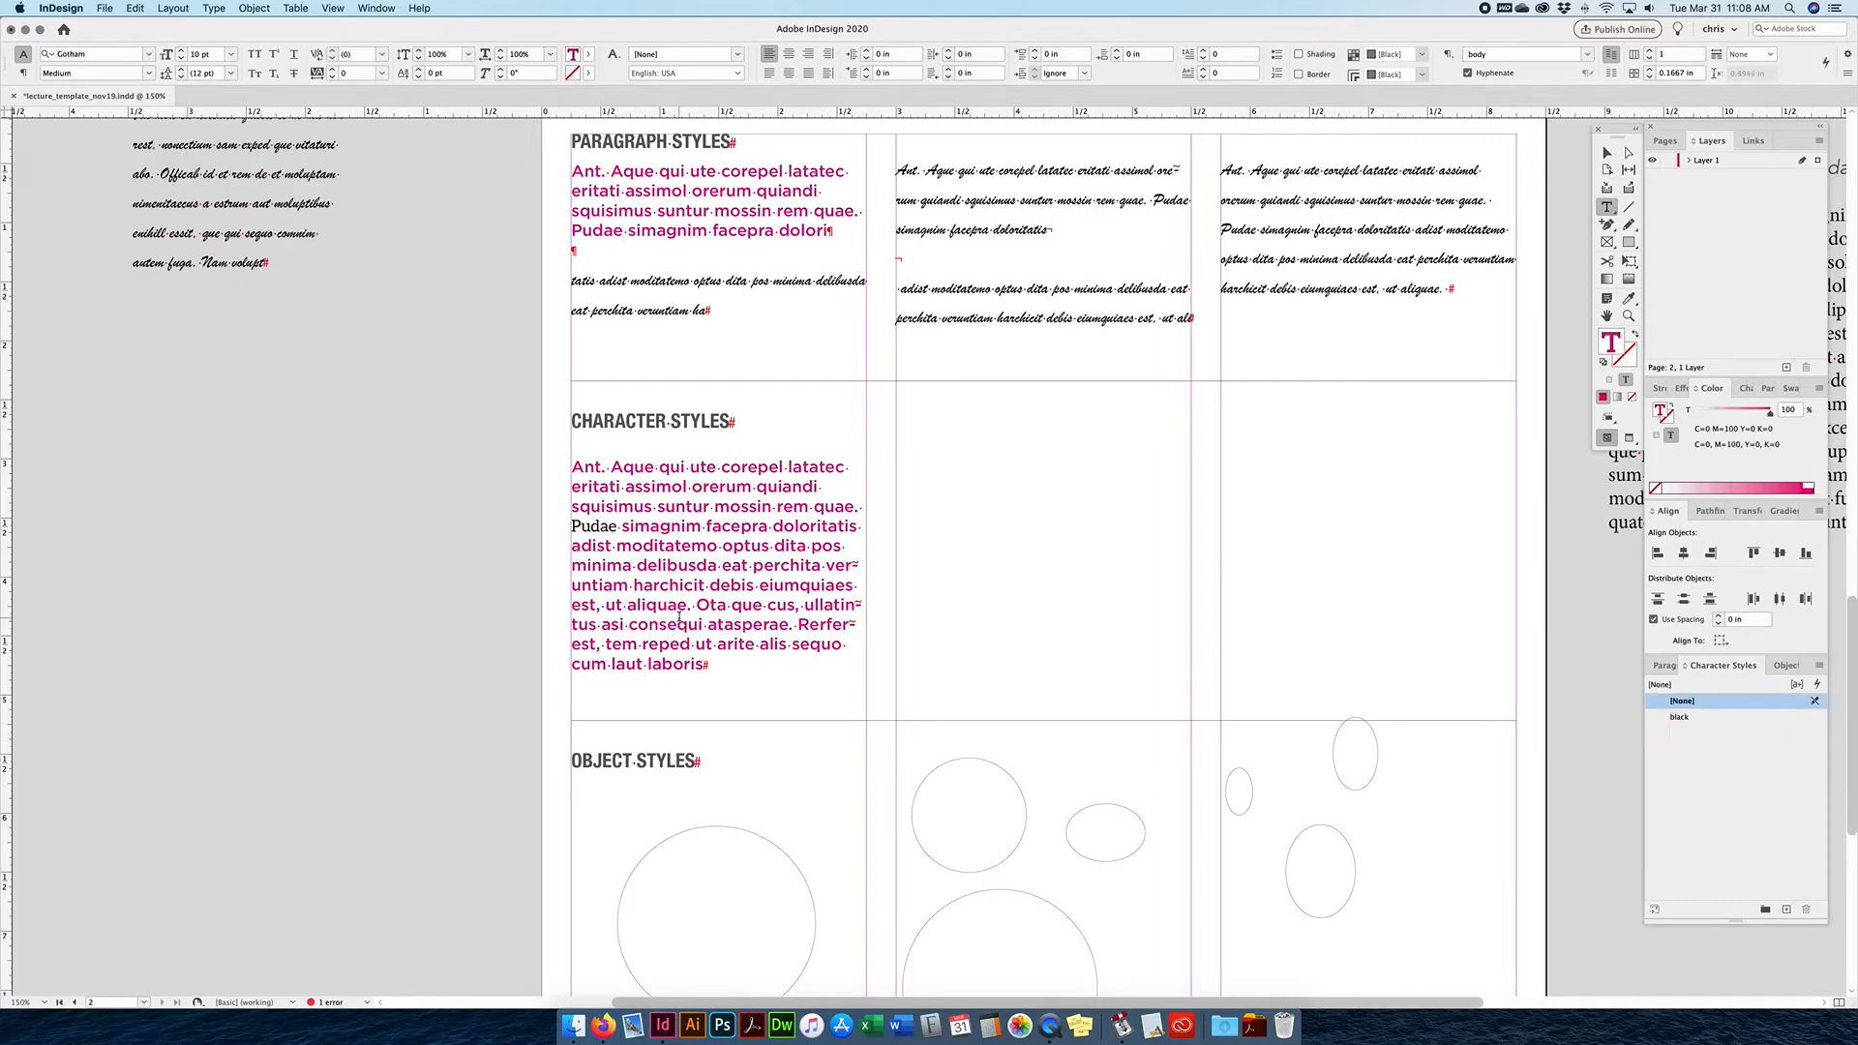
double_click(734, 565)
left_click(1719, 719)
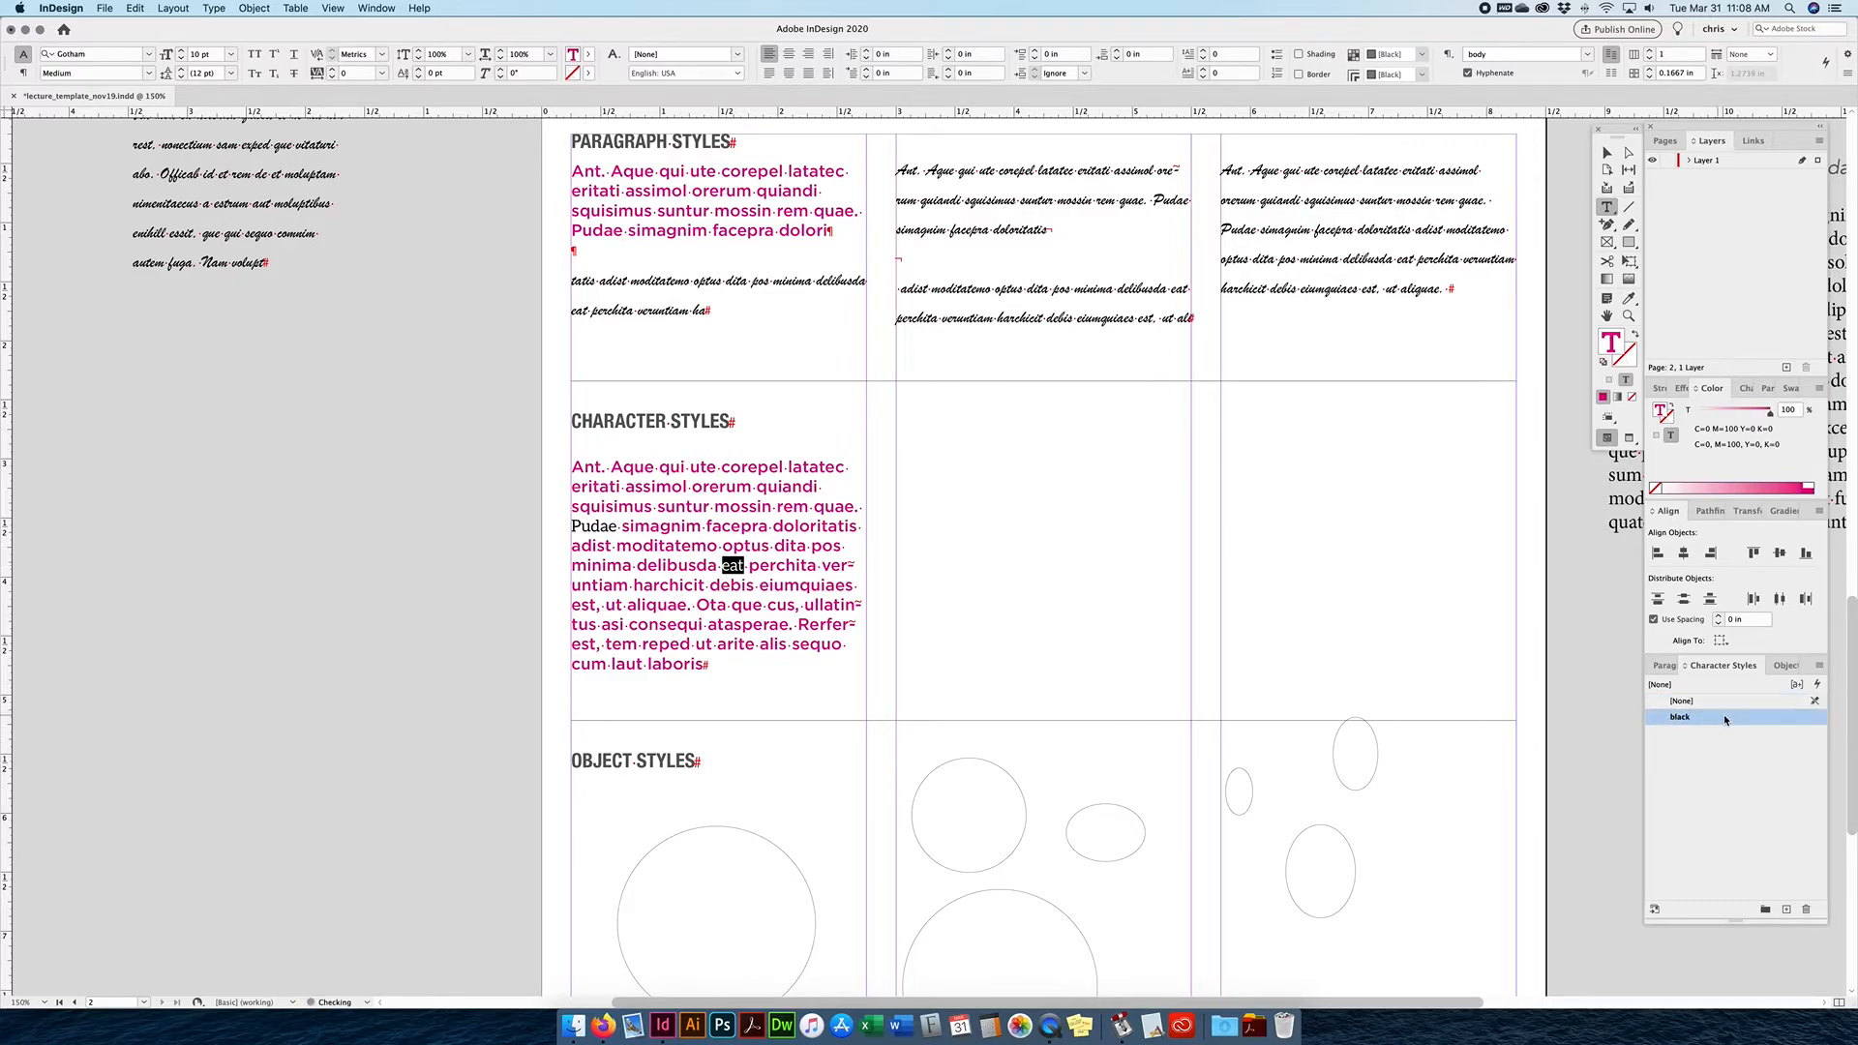
left_click(639, 624)
double_click(734, 565)
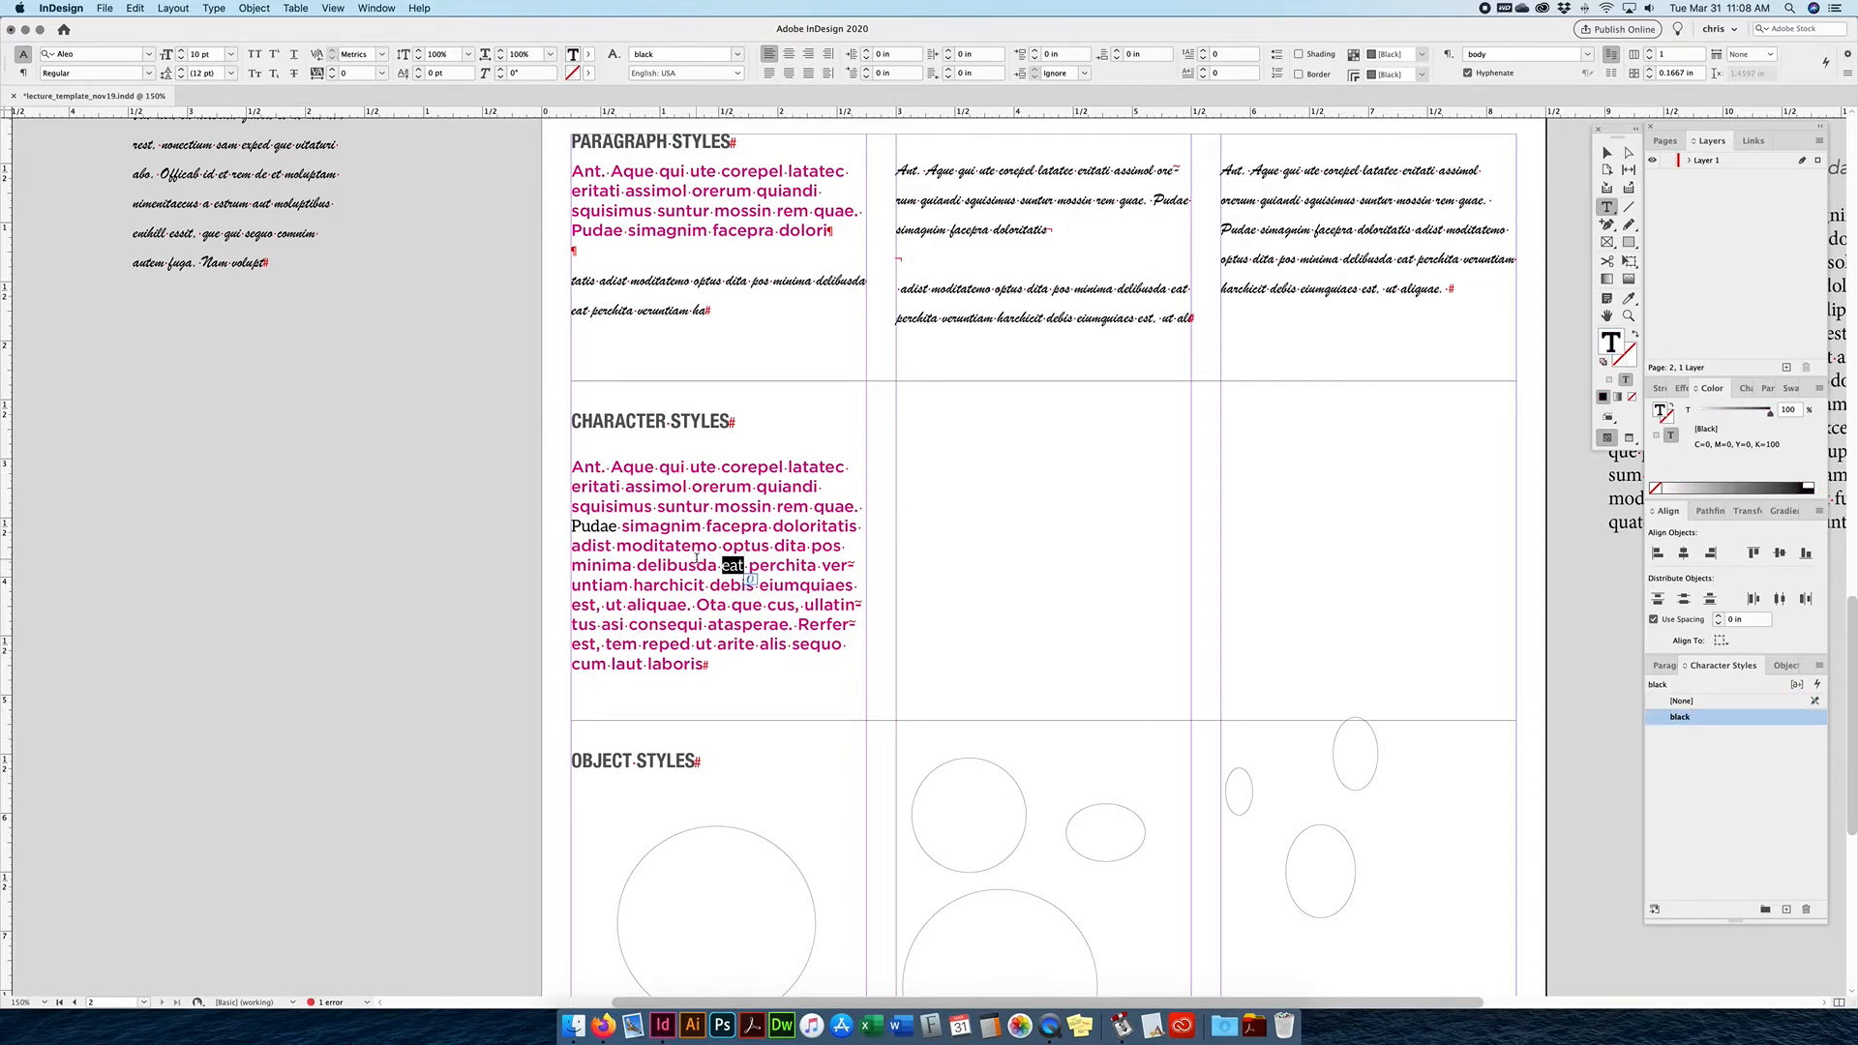
double_click(602, 526)
Select the large circle in the first column beneath the Object Styles heading.
left_click(1607, 153)
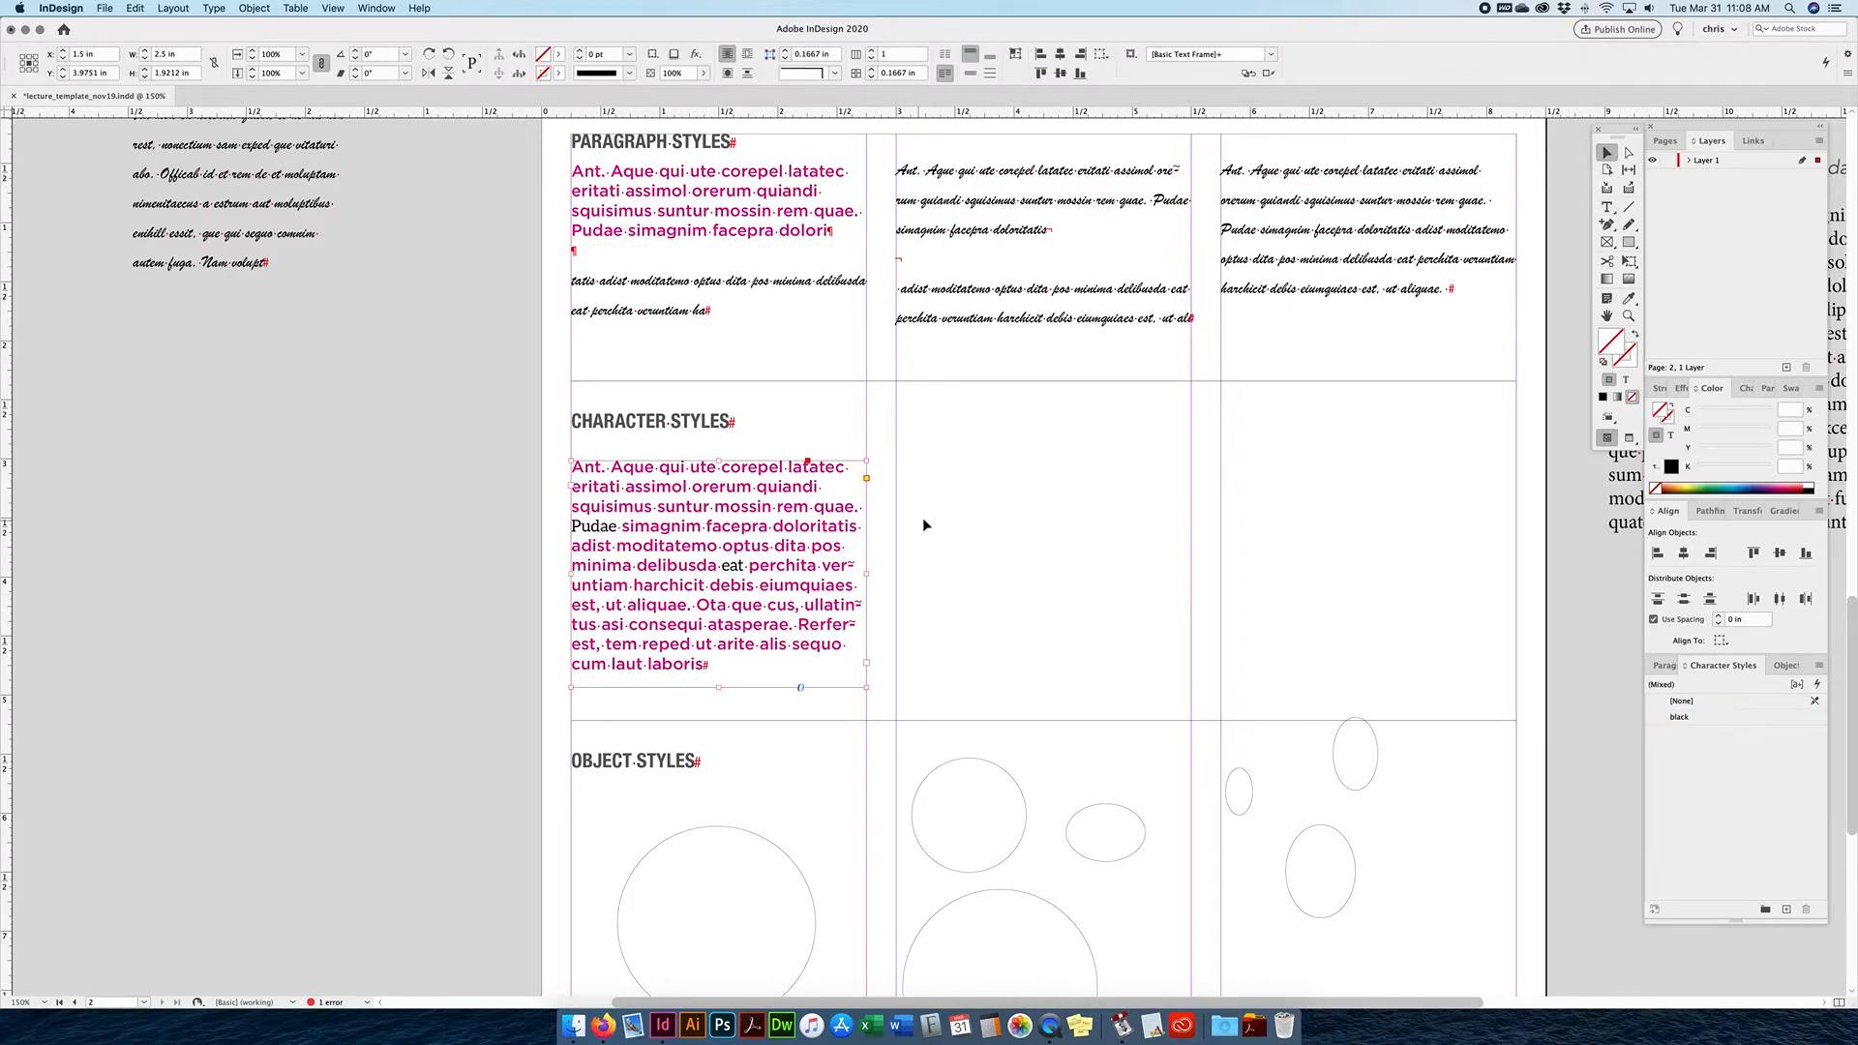
scroll(968, 576, "down", 3)
scroll(965, 662, "down", 2)
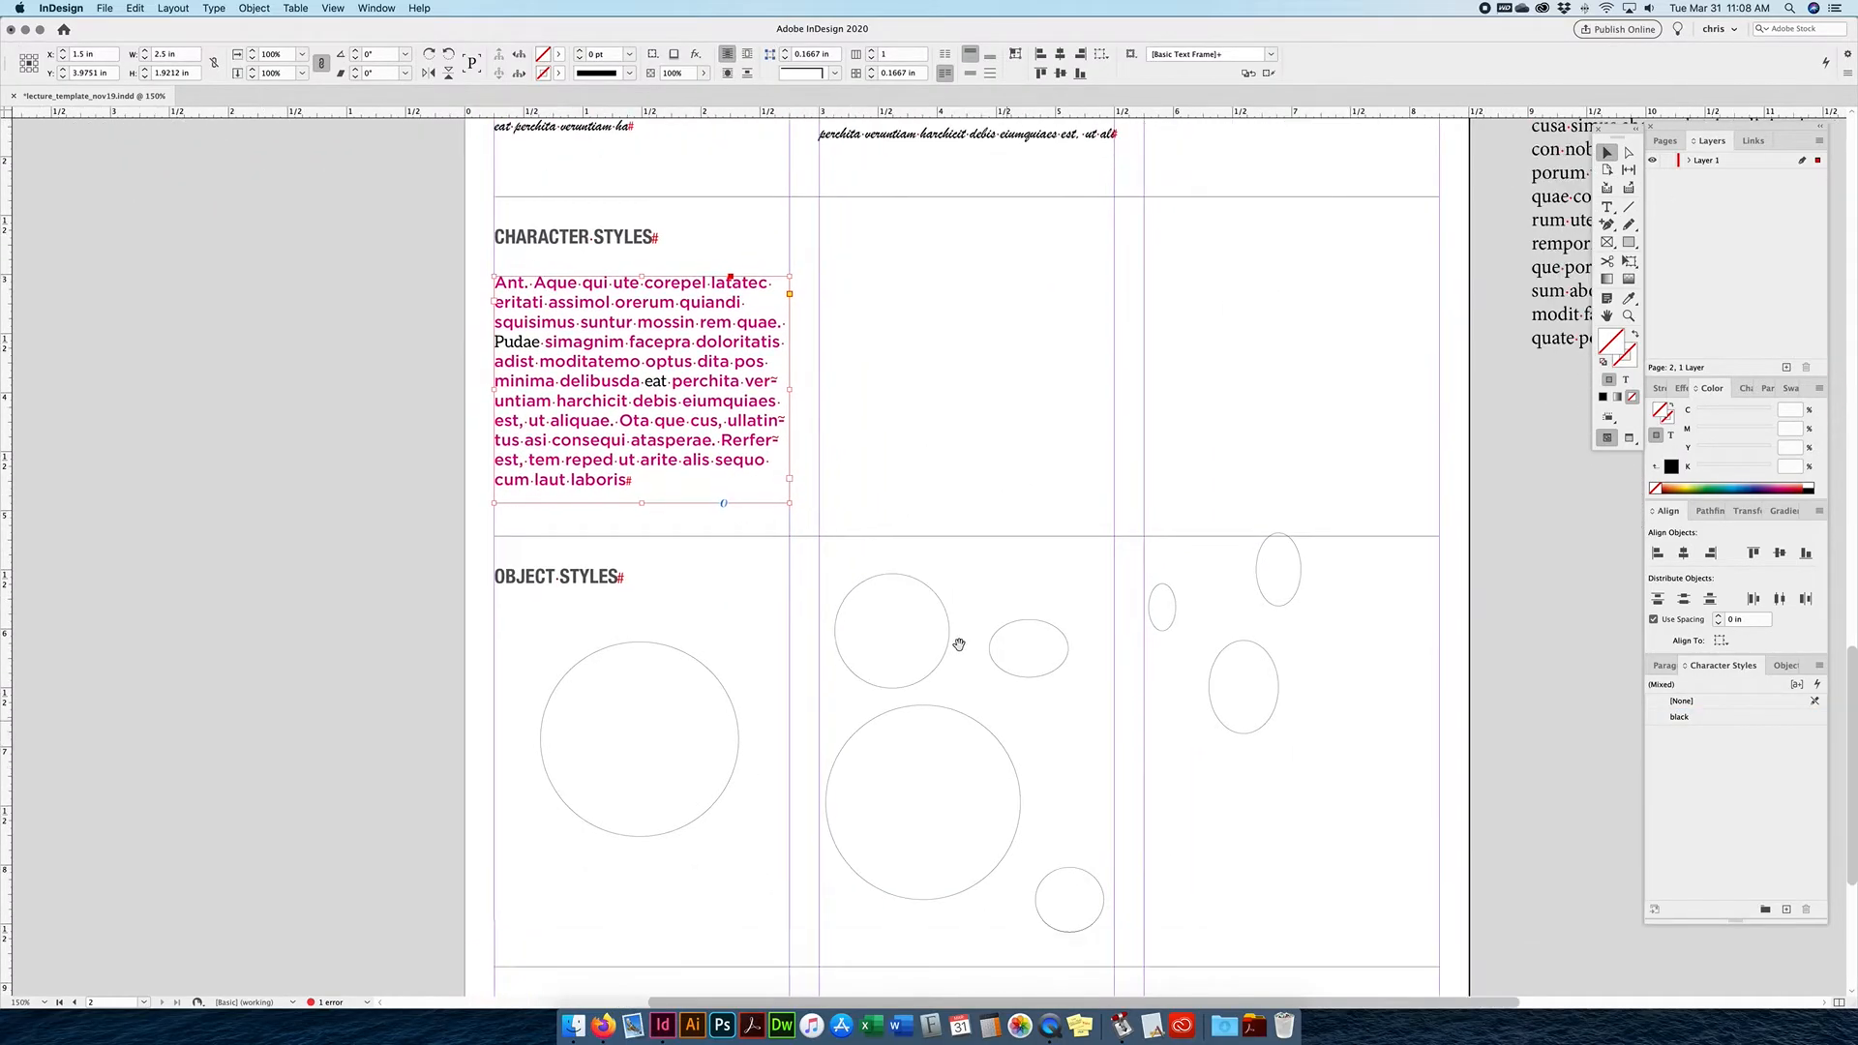
scroll(891, 432, "down", 6)
scroll(891, 431, "right", 2)
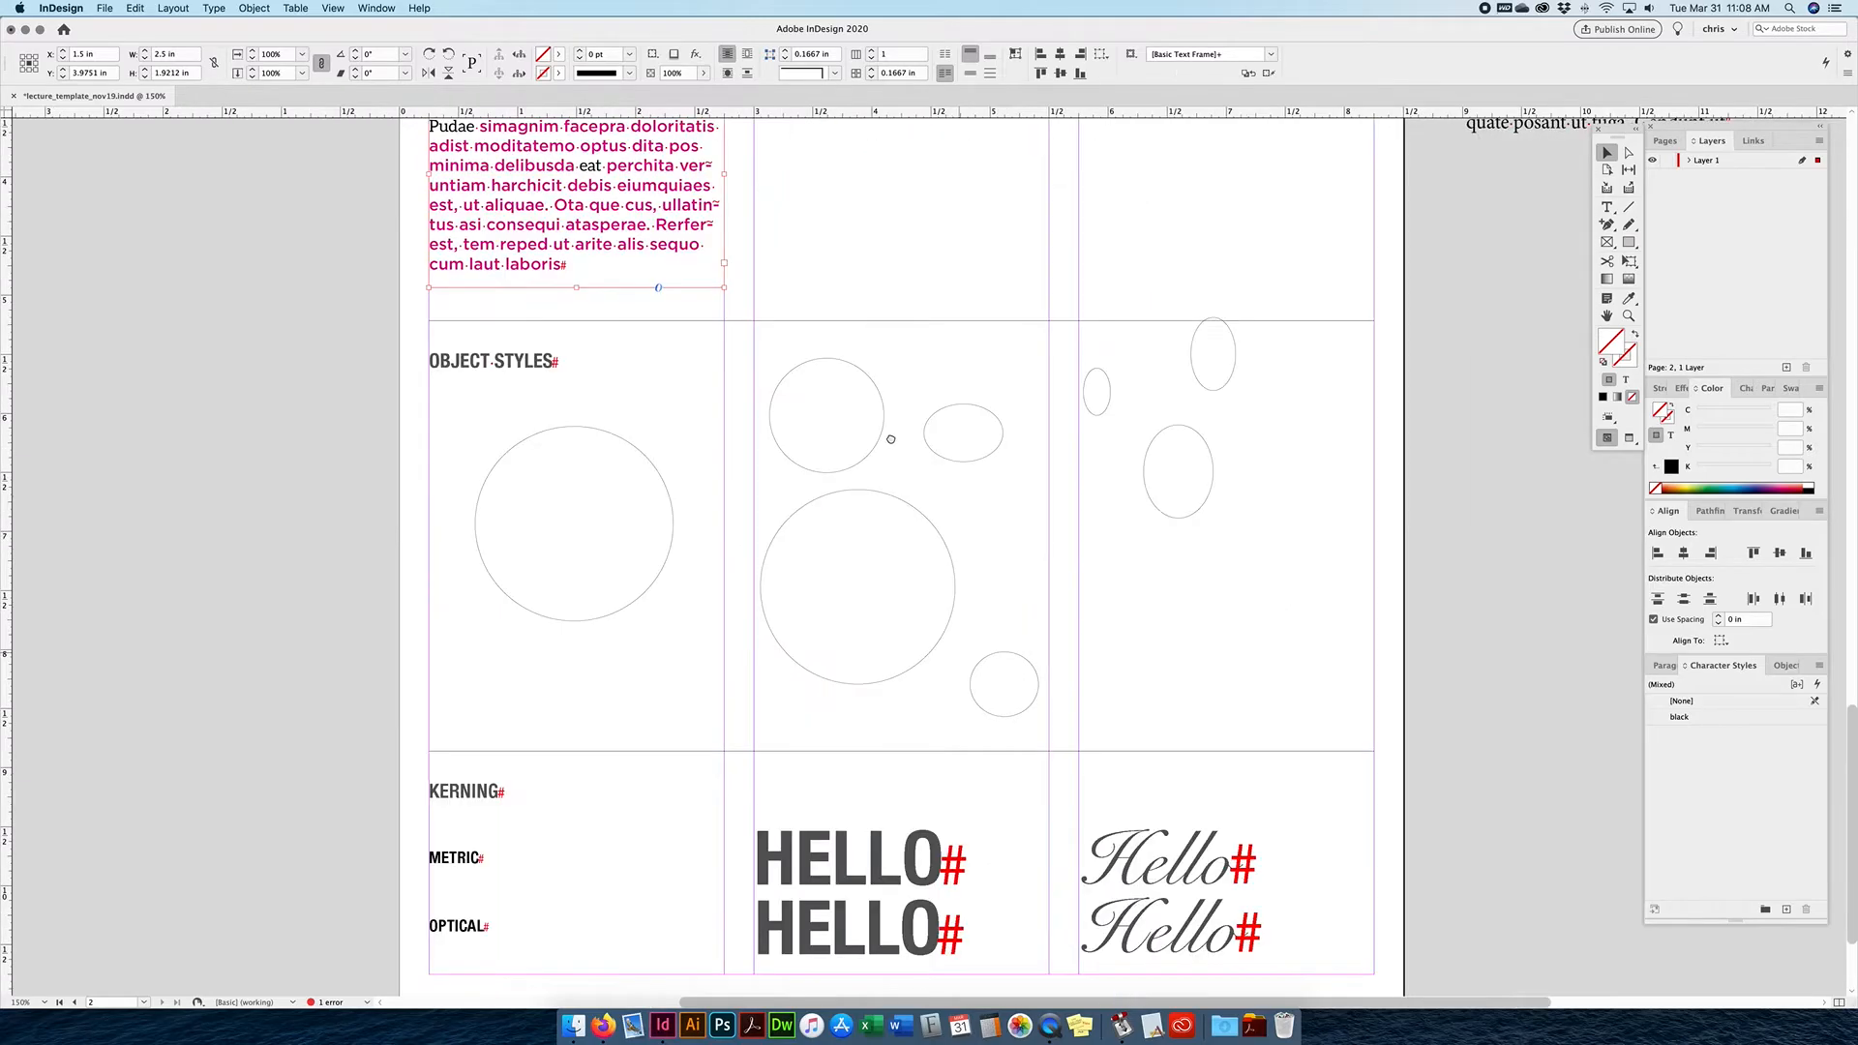
left_click(640, 544)
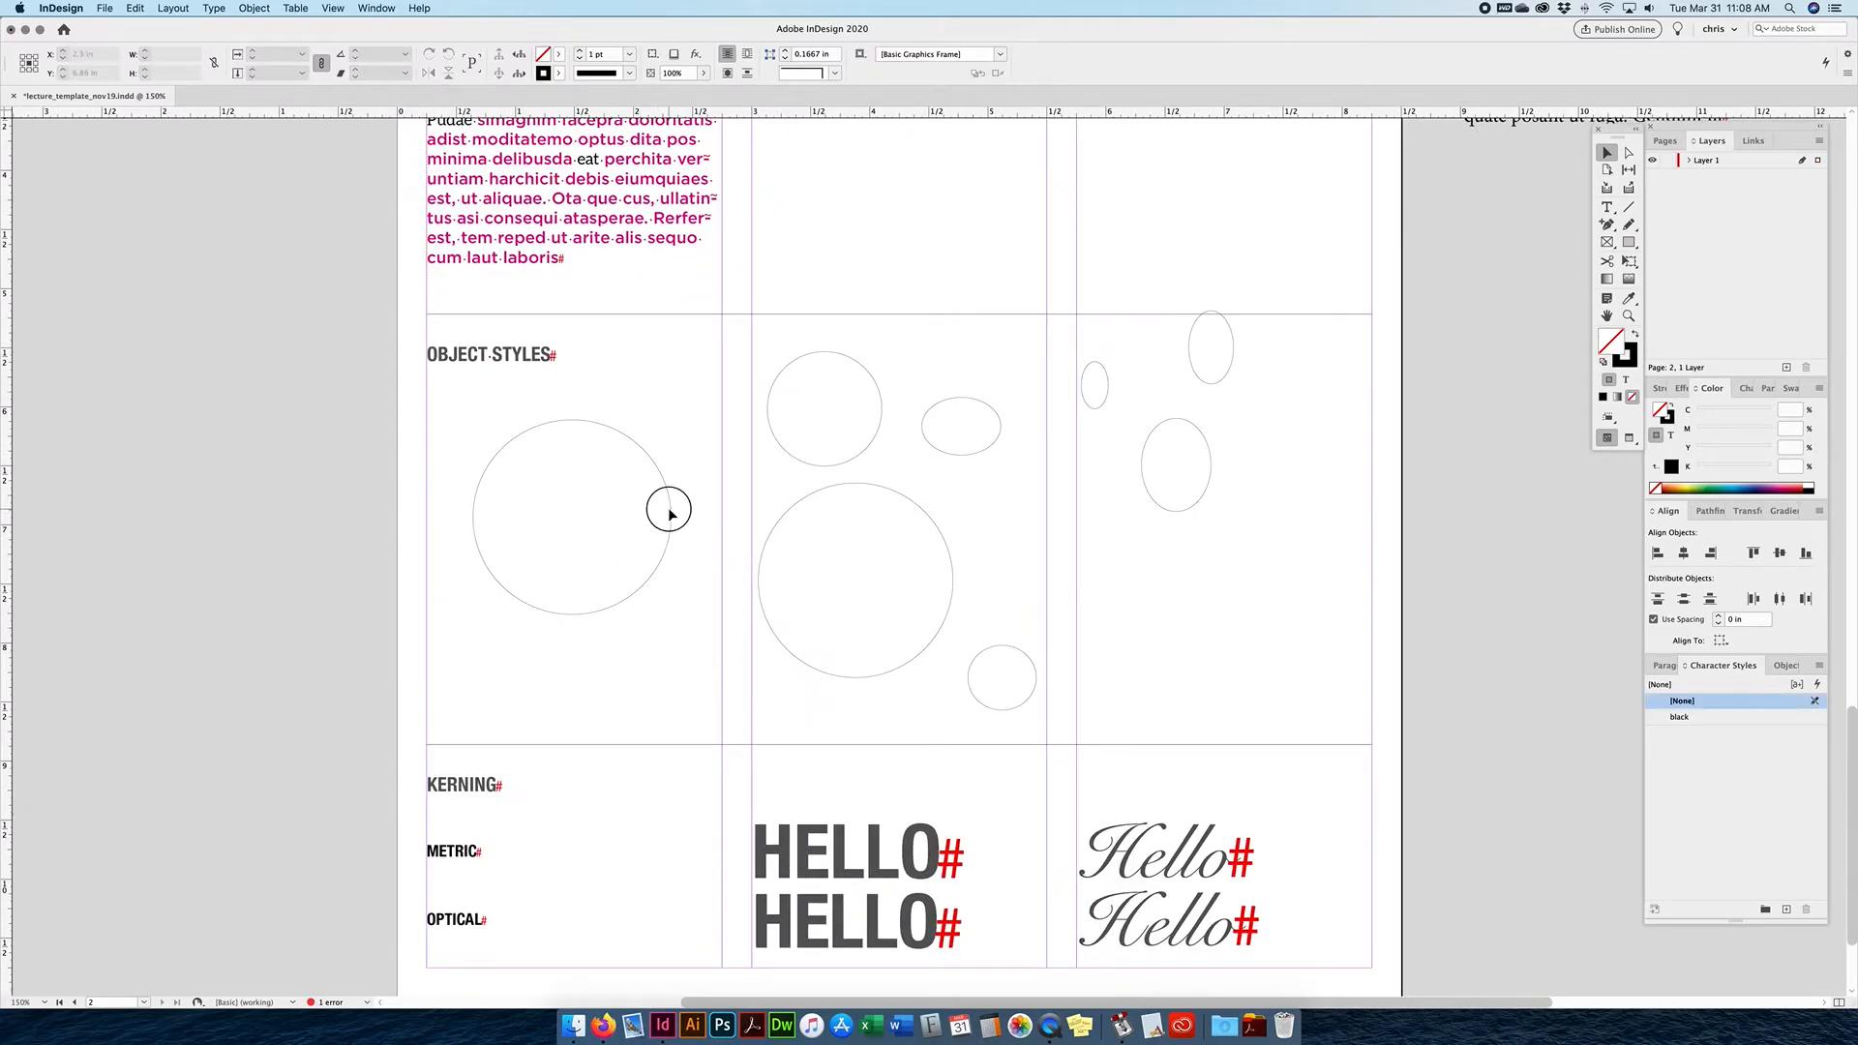
left_click(673, 518)
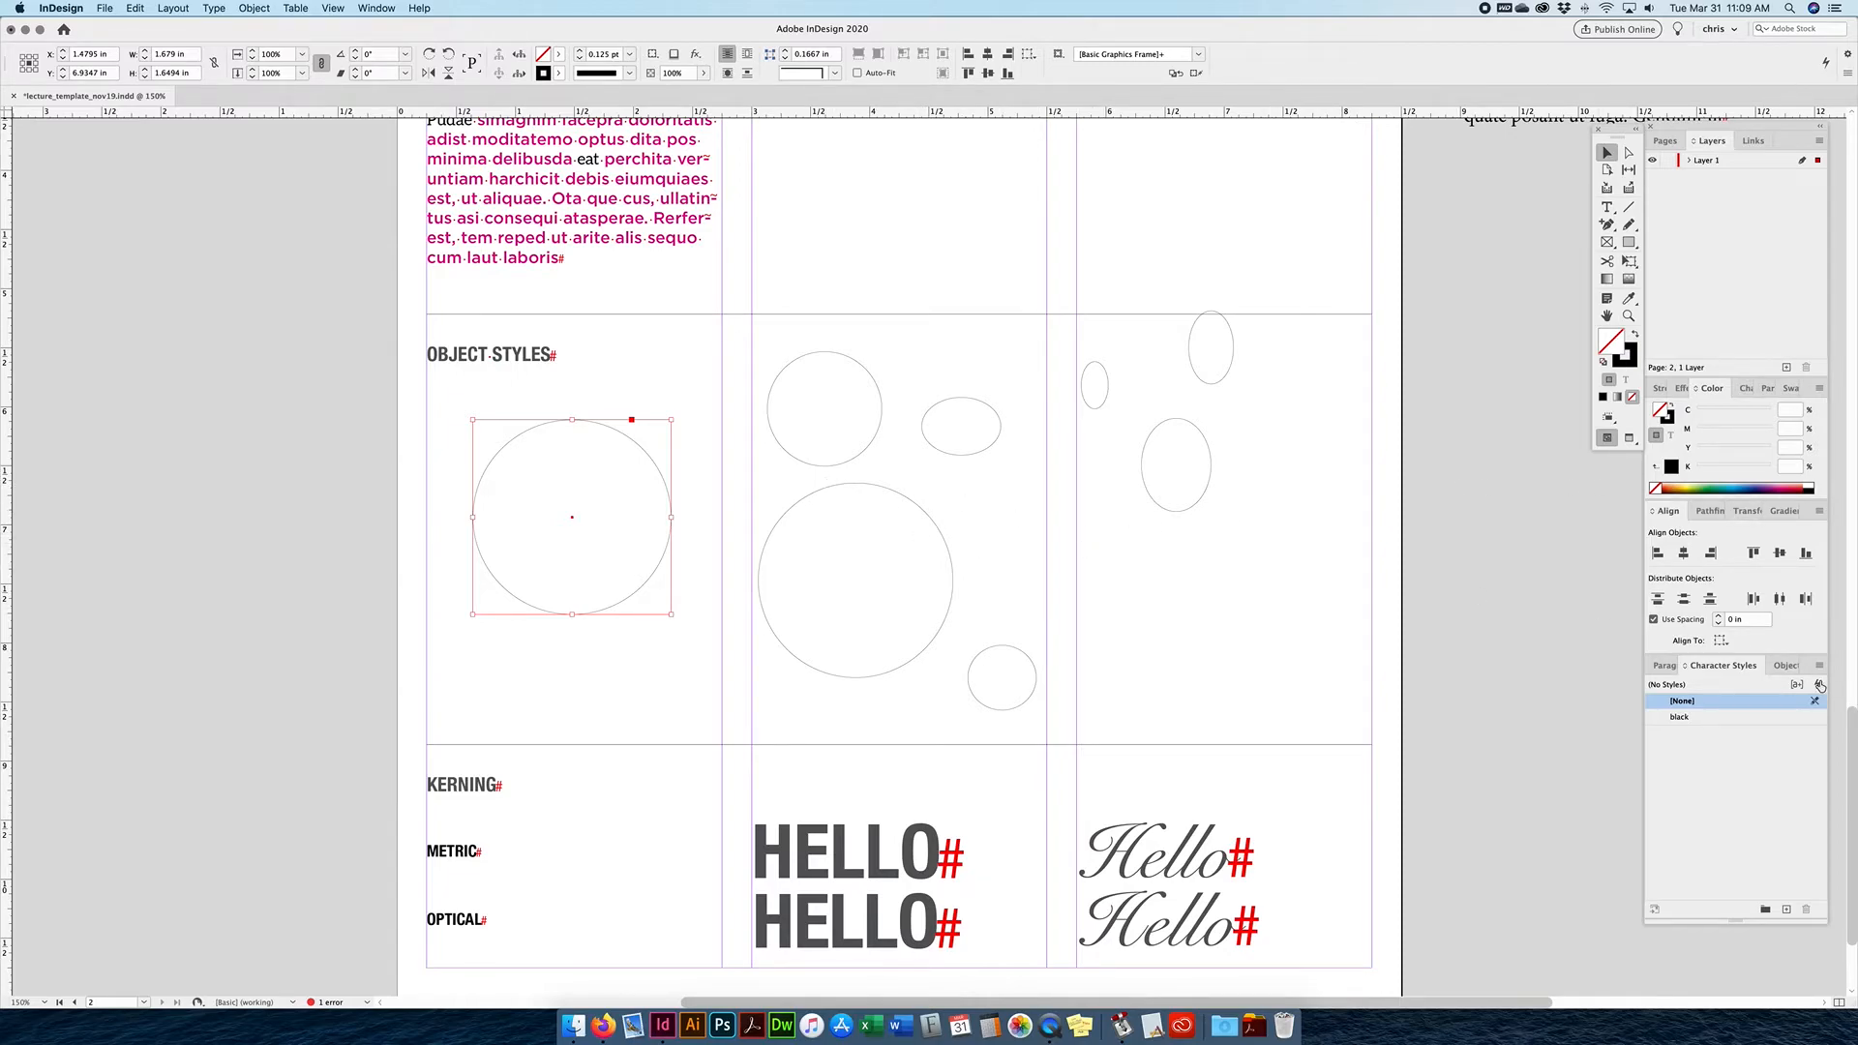
Create a new object style from the selected circle and look through its attribute and effect options.
left_click(1786, 667)
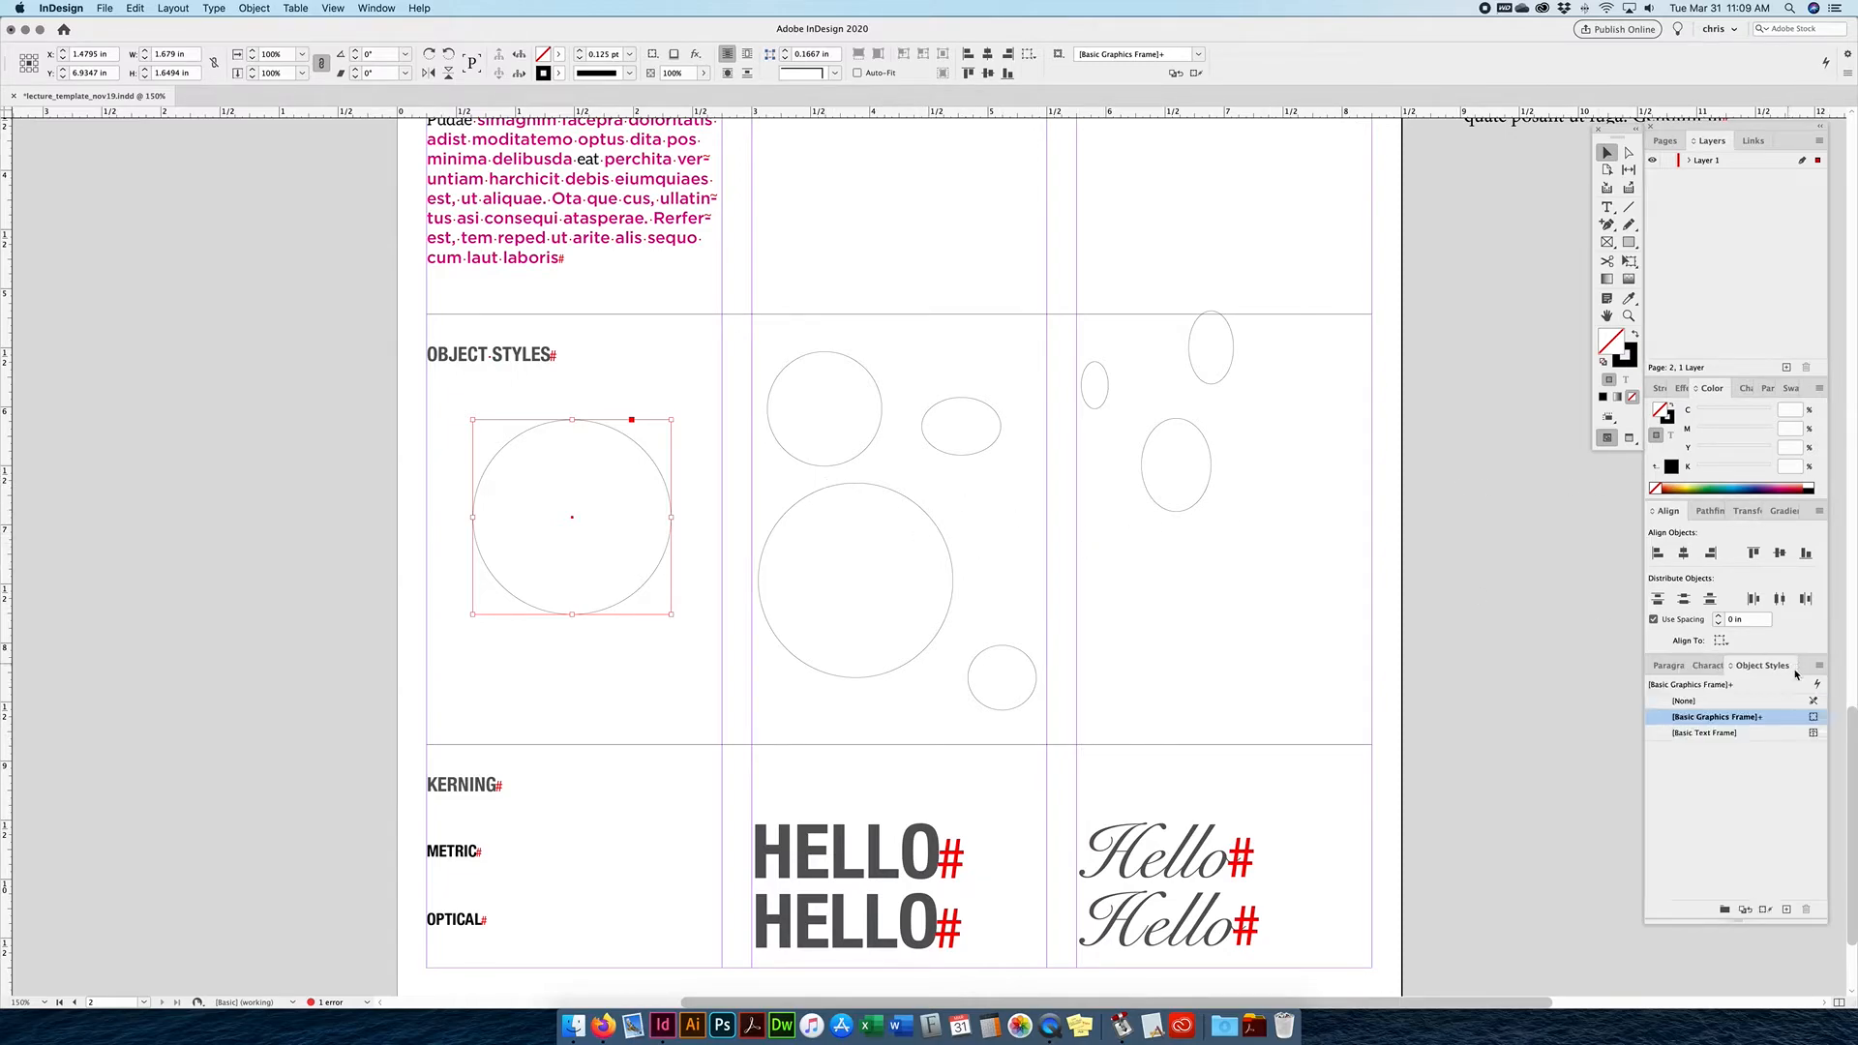
left_click(1786, 909)
double_click(1754, 751)
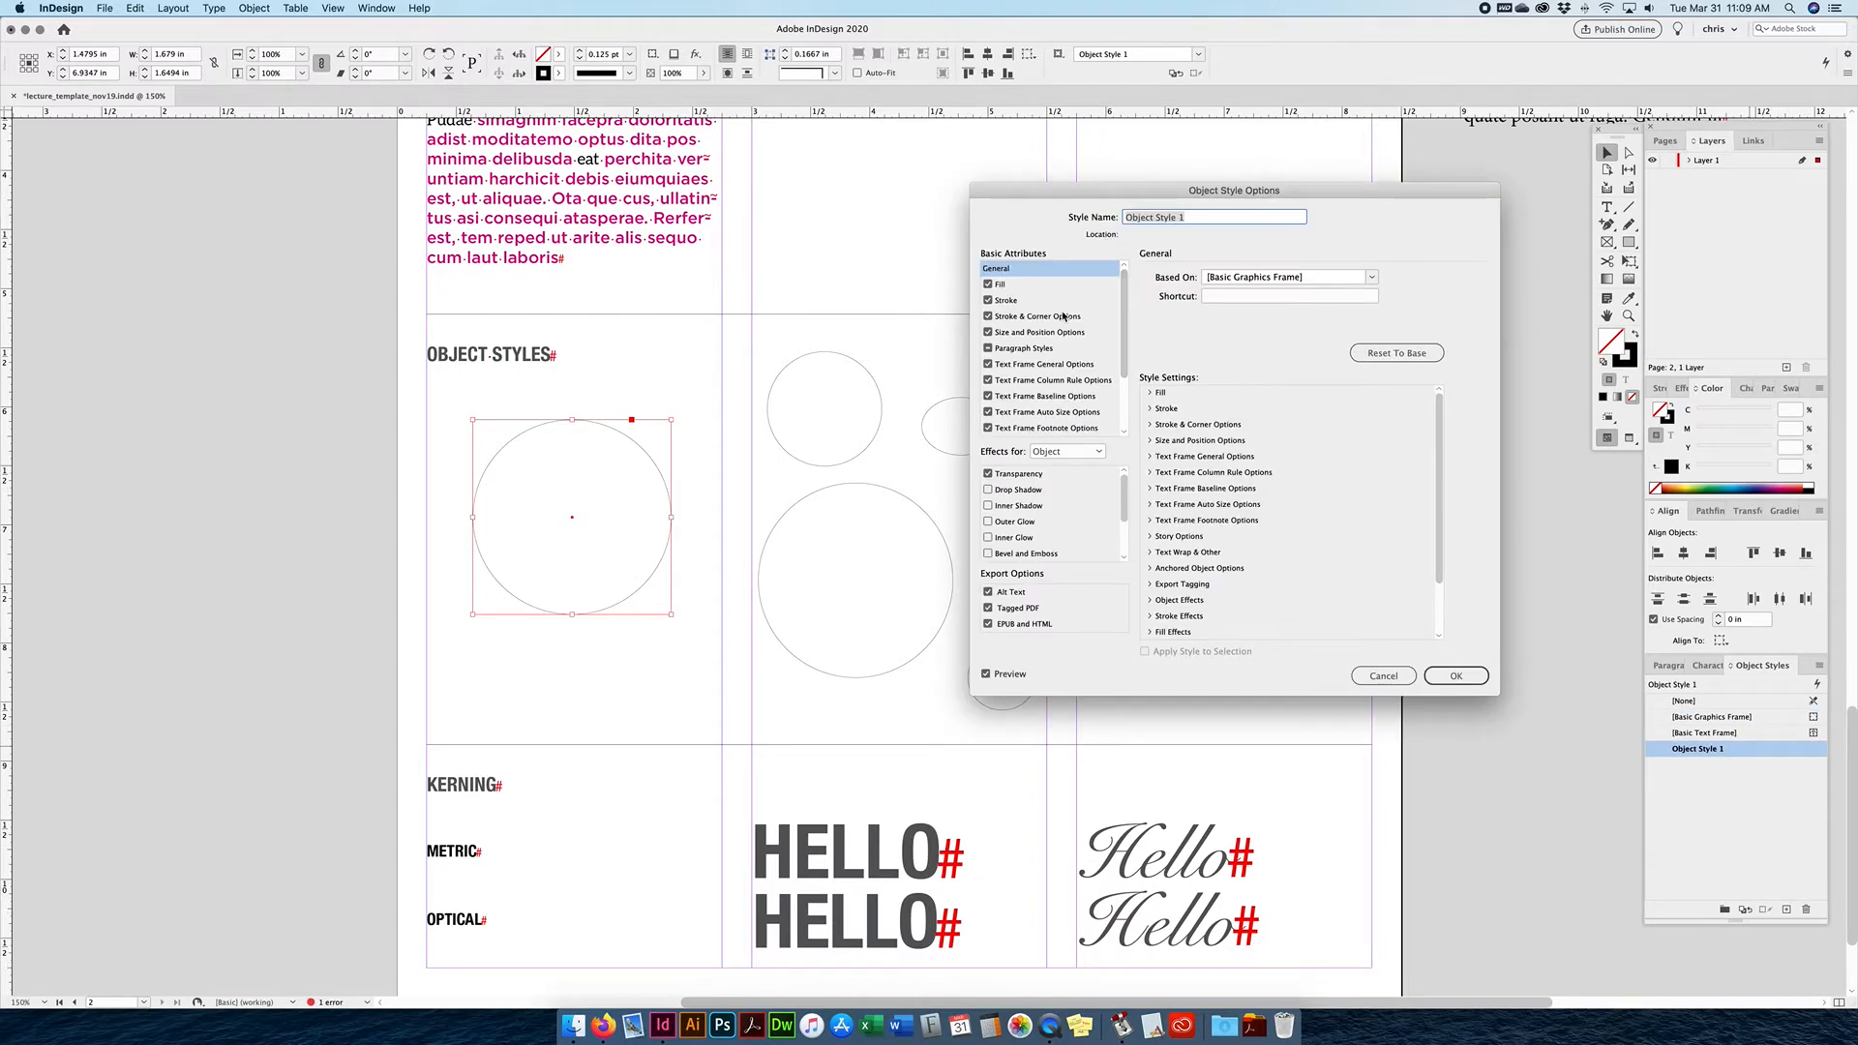
scroll(1112, 388, "down", 3)
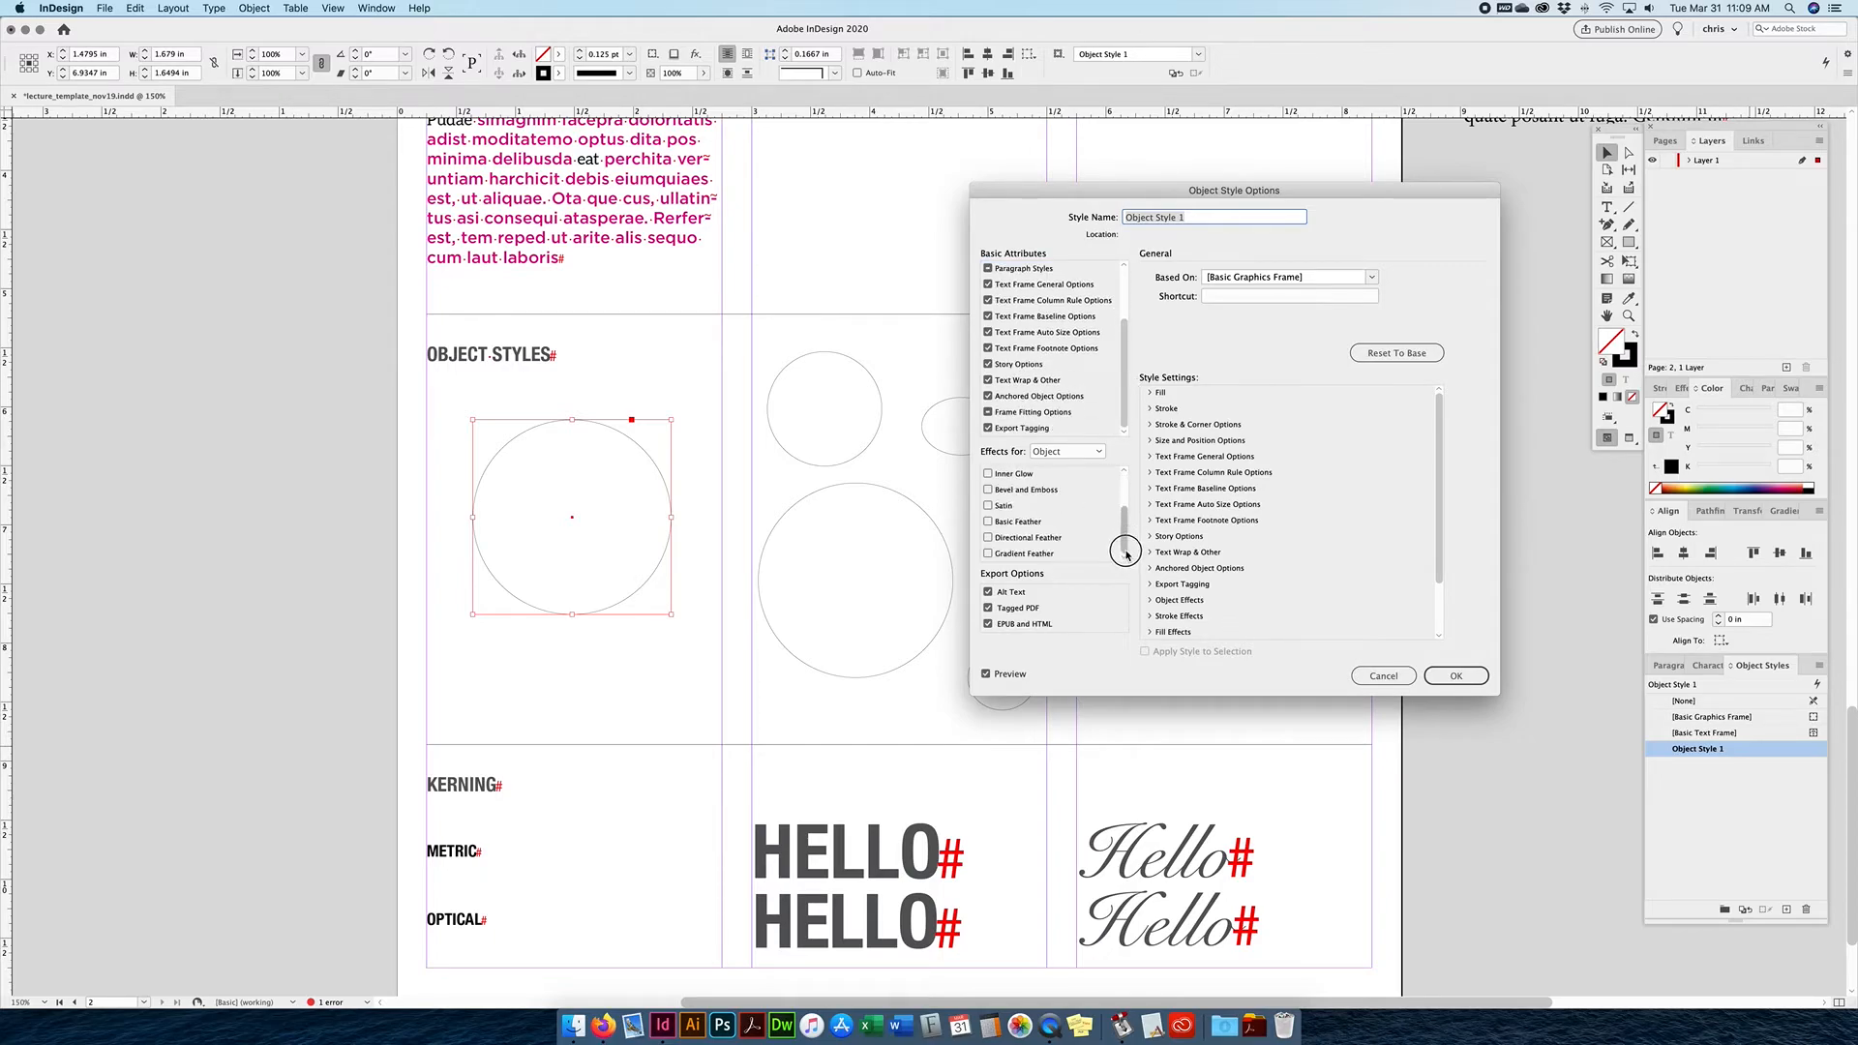
Try the drop shadow effect on the new object style without keeping it, and set the fill to C=100 M=0 Y=0 K=0.
left_click(1021, 490)
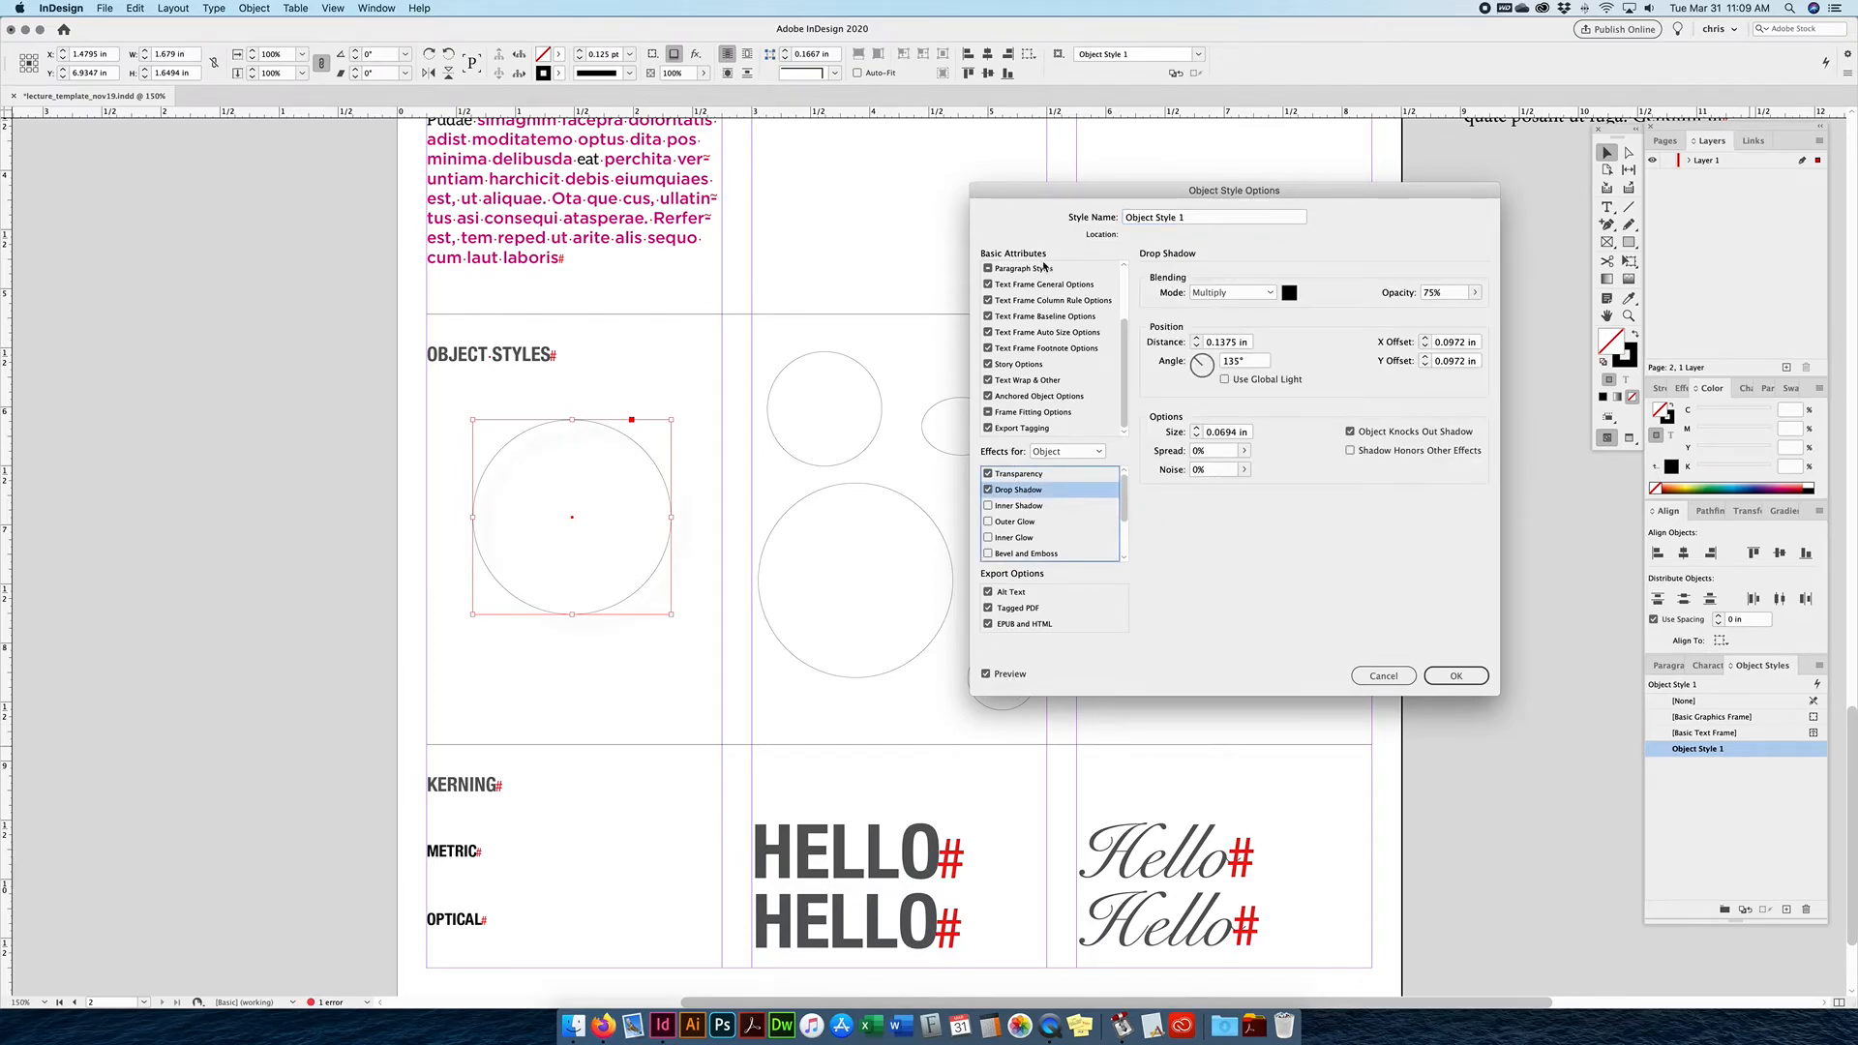
left_click(988, 490)
scroll(1007, 339, "up", 3)
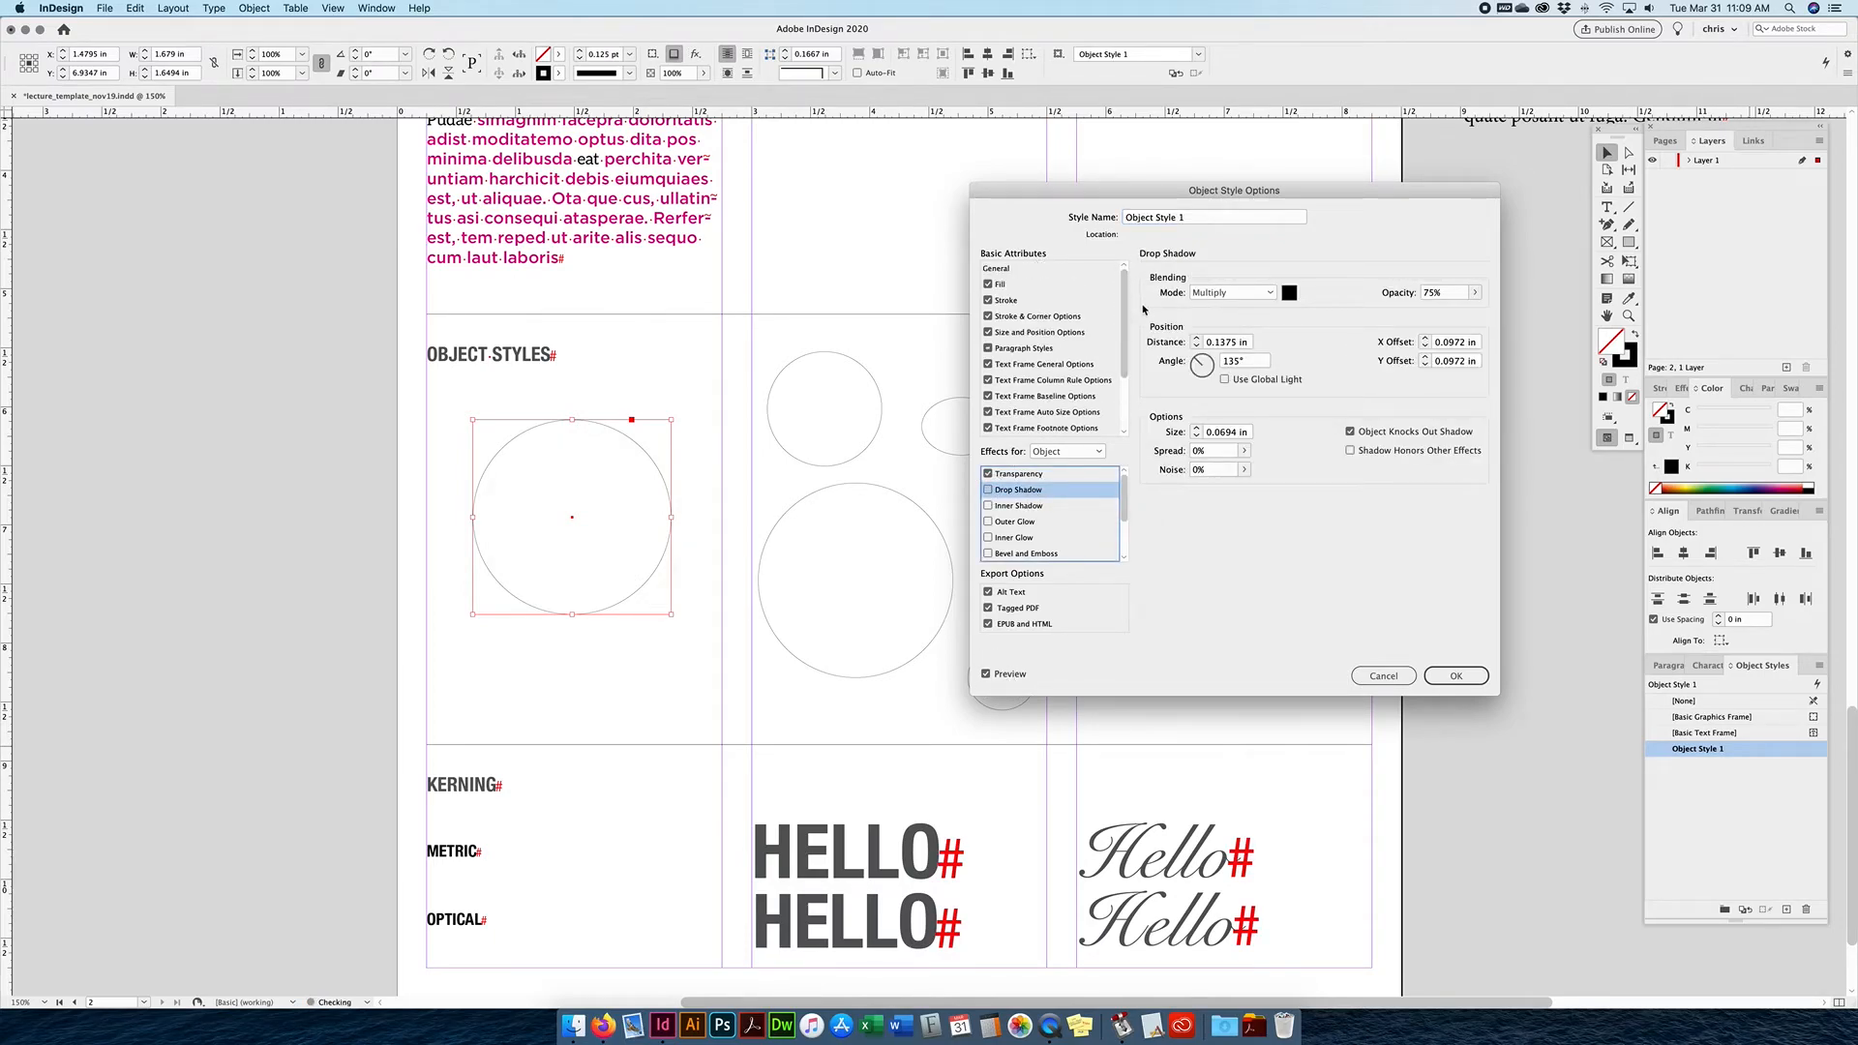
left_click(998, 285)
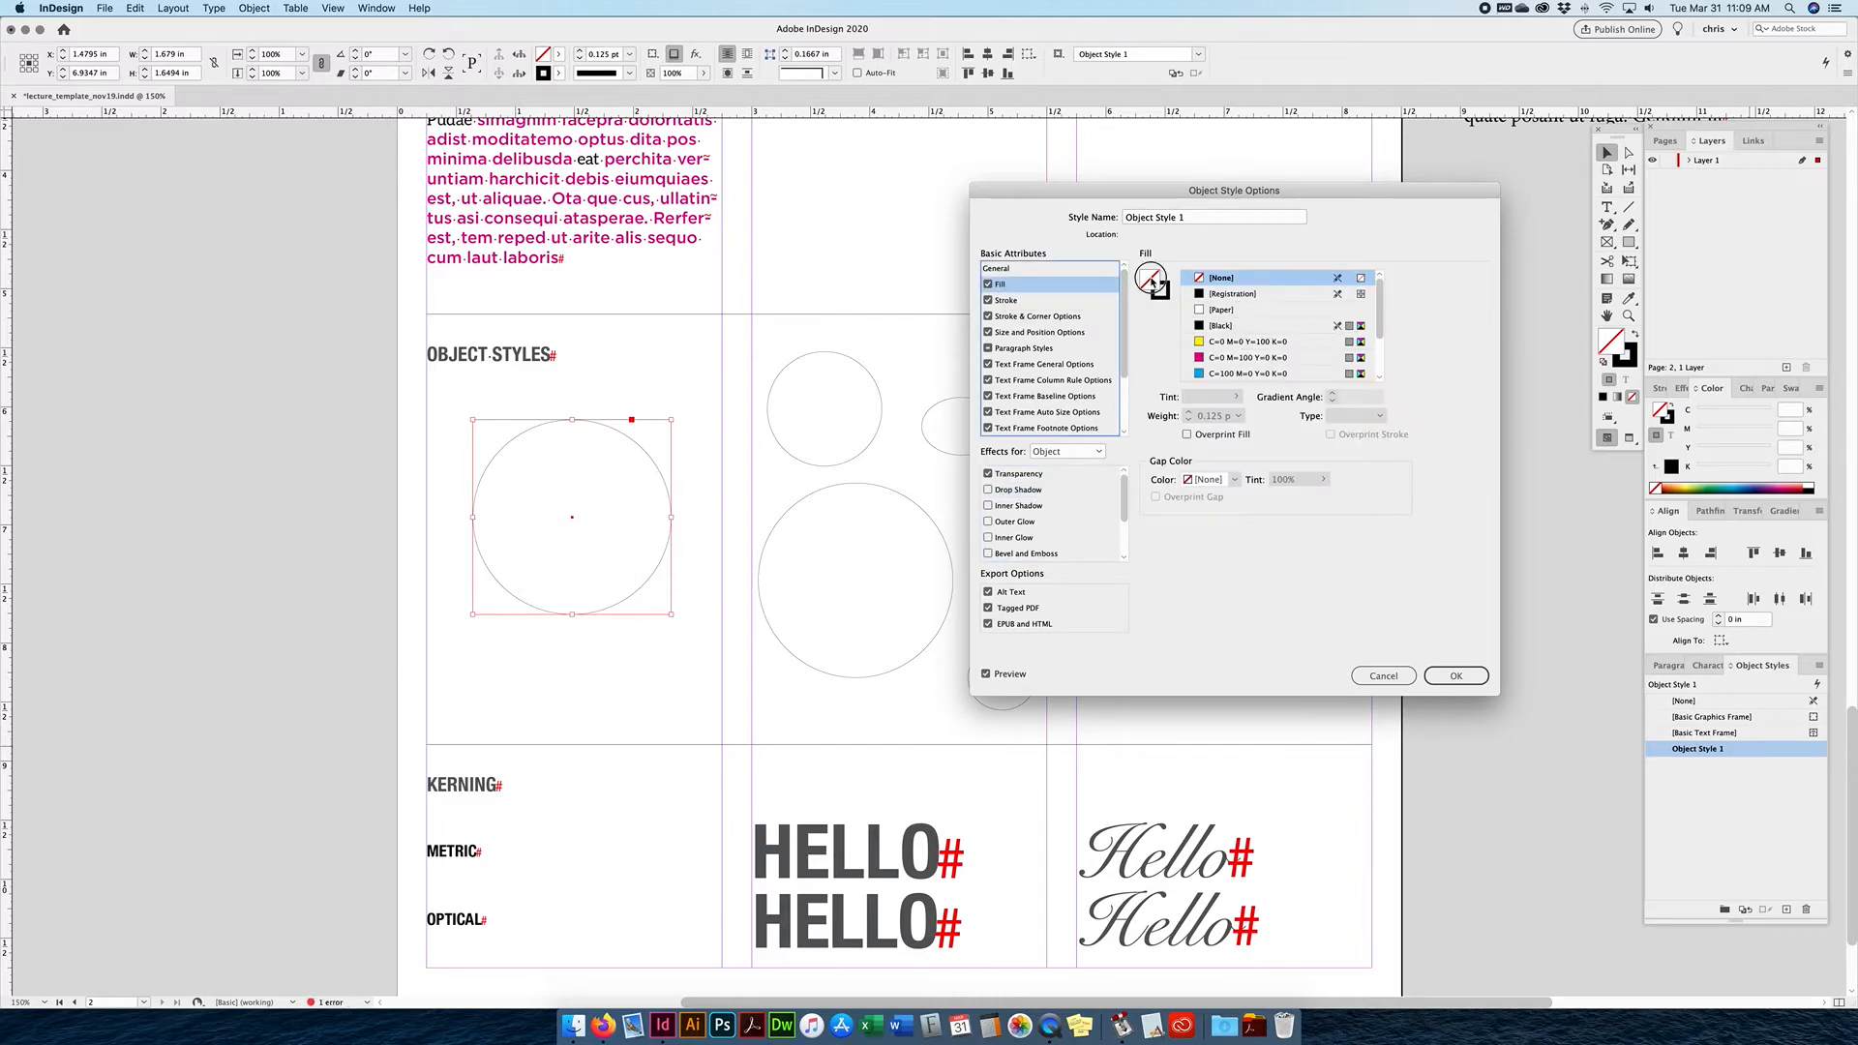
left_click(1236, 374)
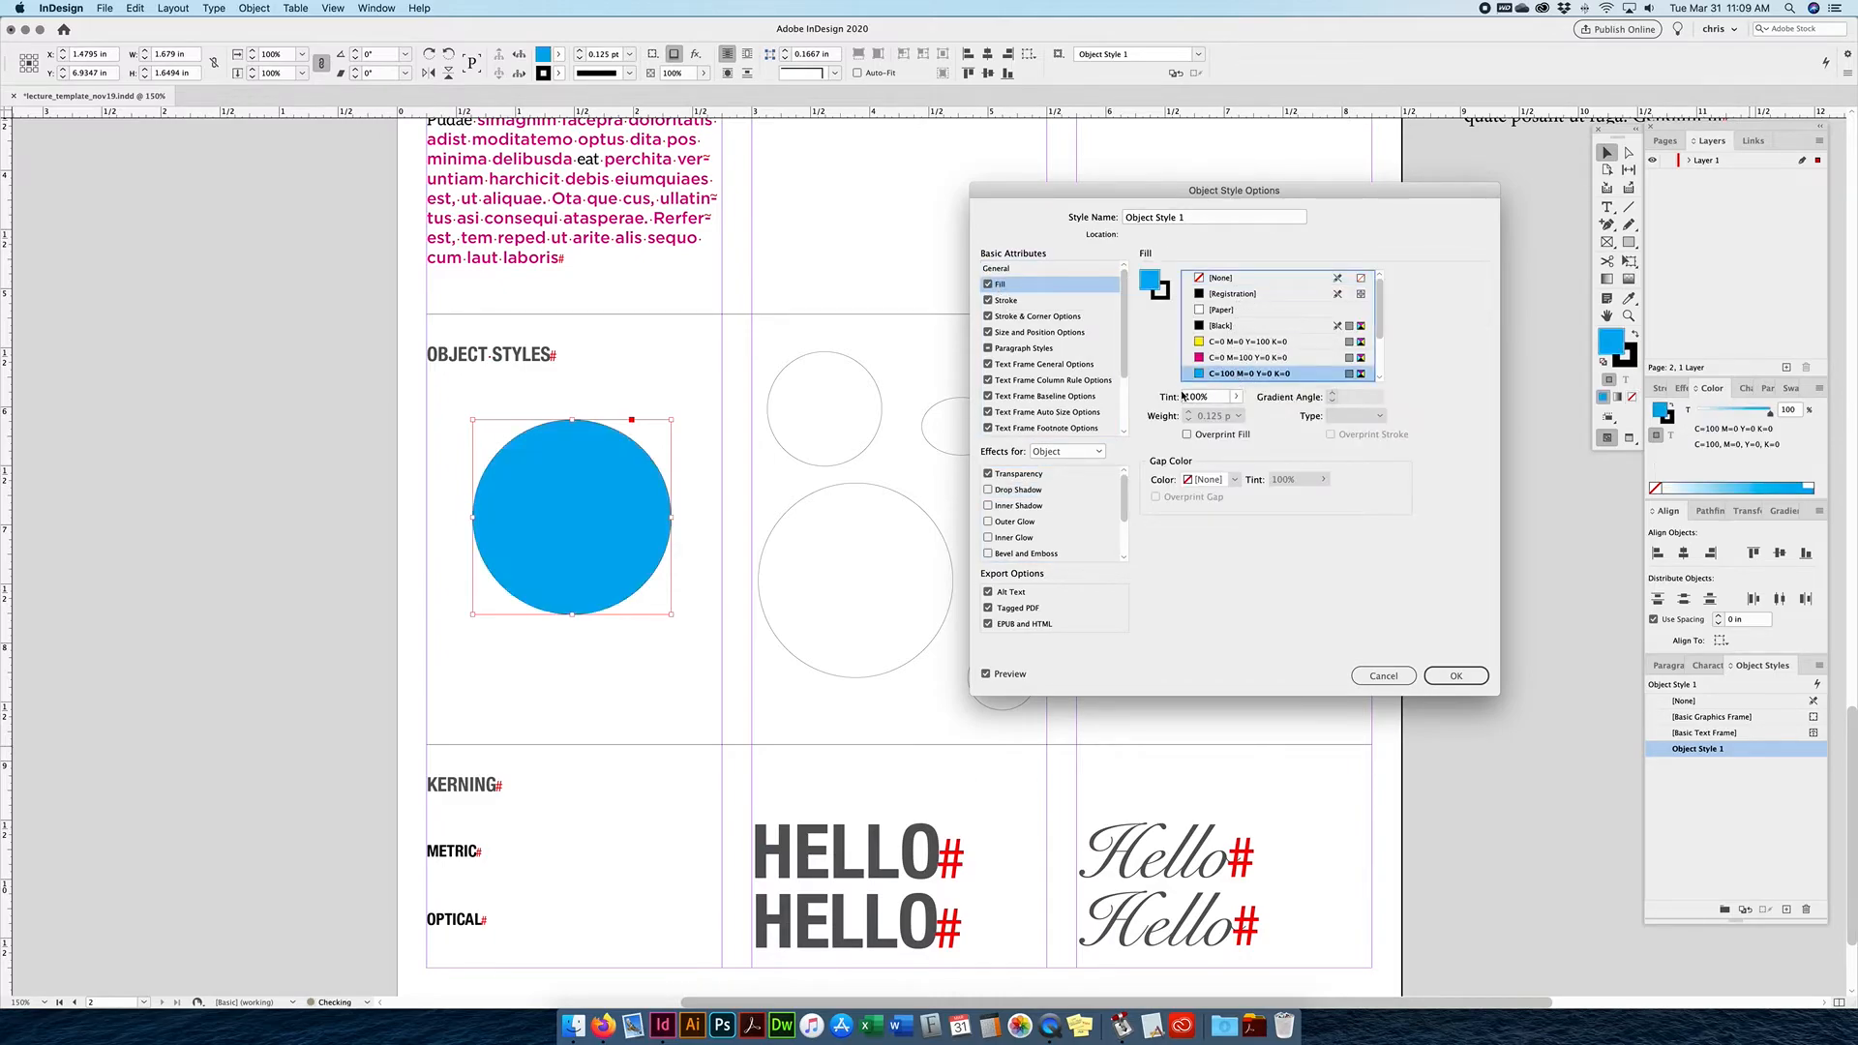
Add a drop shadow to the object style with 50% opacity, 0 in distance, 90° angle and 0.125 in size, and accept the options.
left_click(1016, 490)
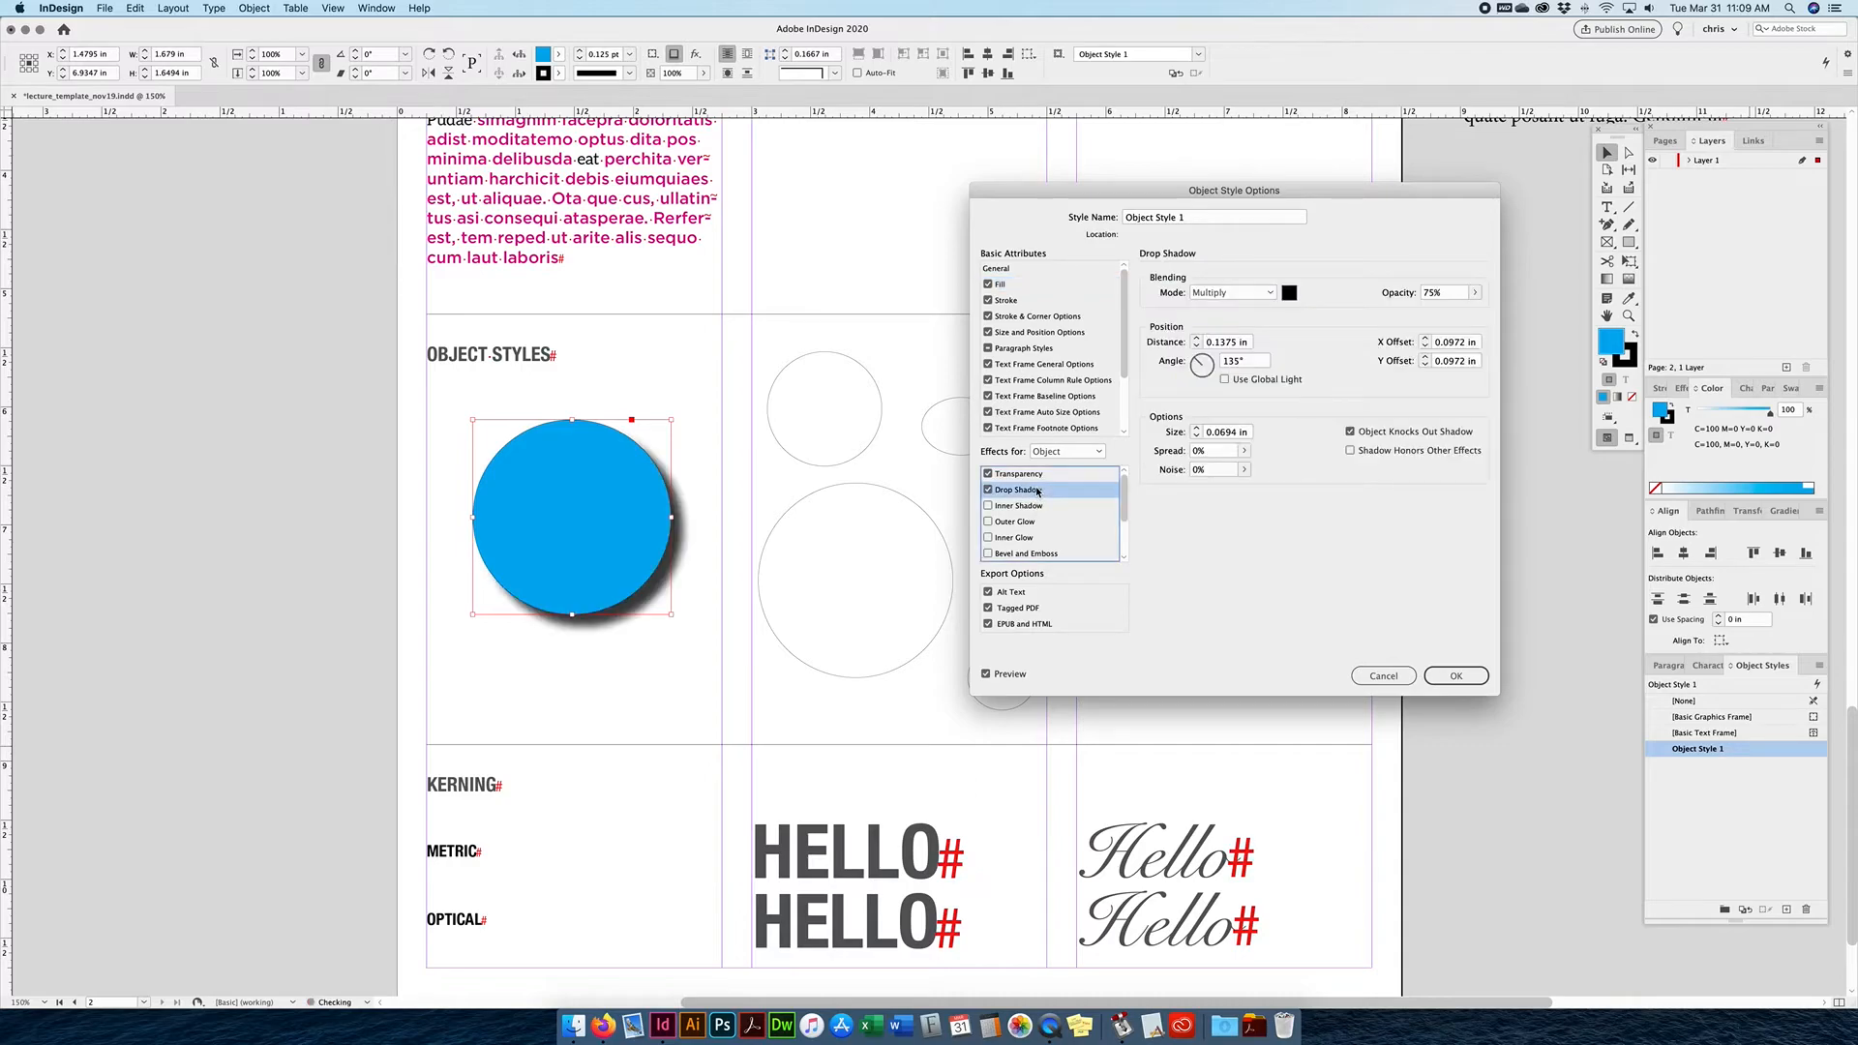
triple_click(1442, 292)
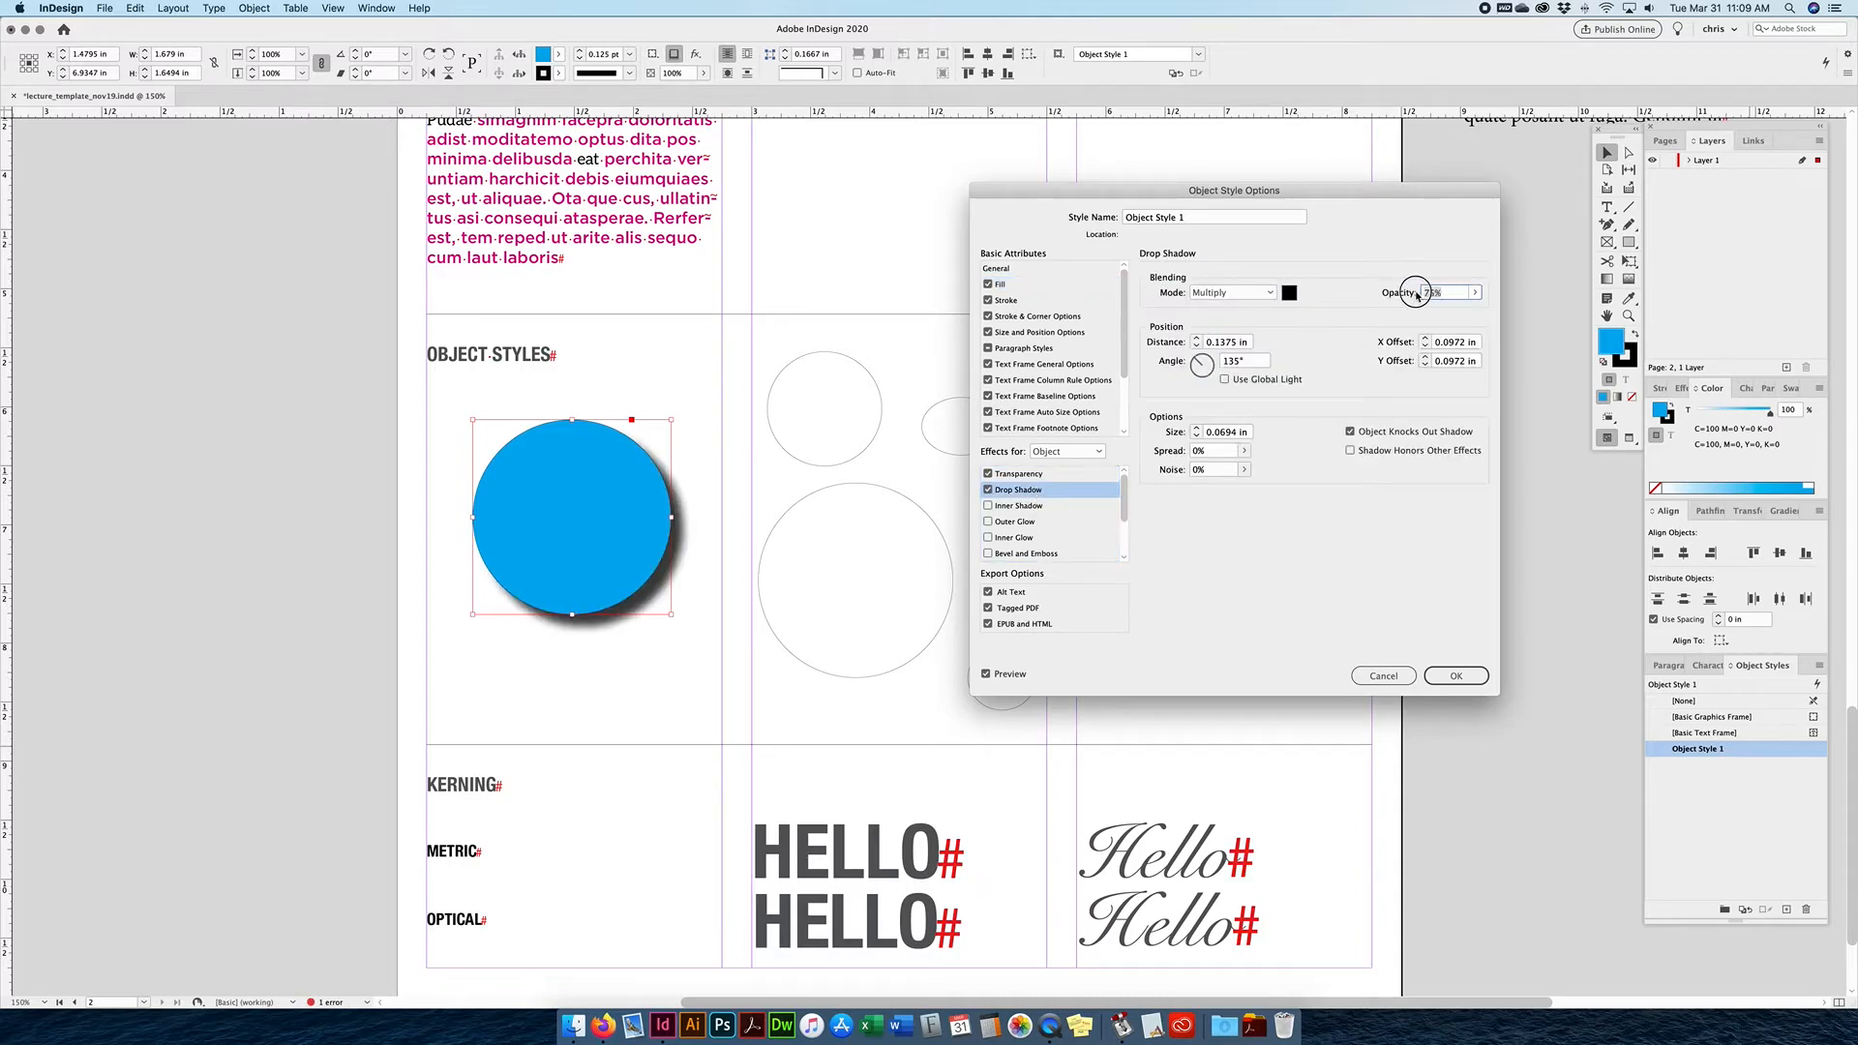
type("50")
triple_click(1243, 341)
type("0")
key("Tab")
type("90")
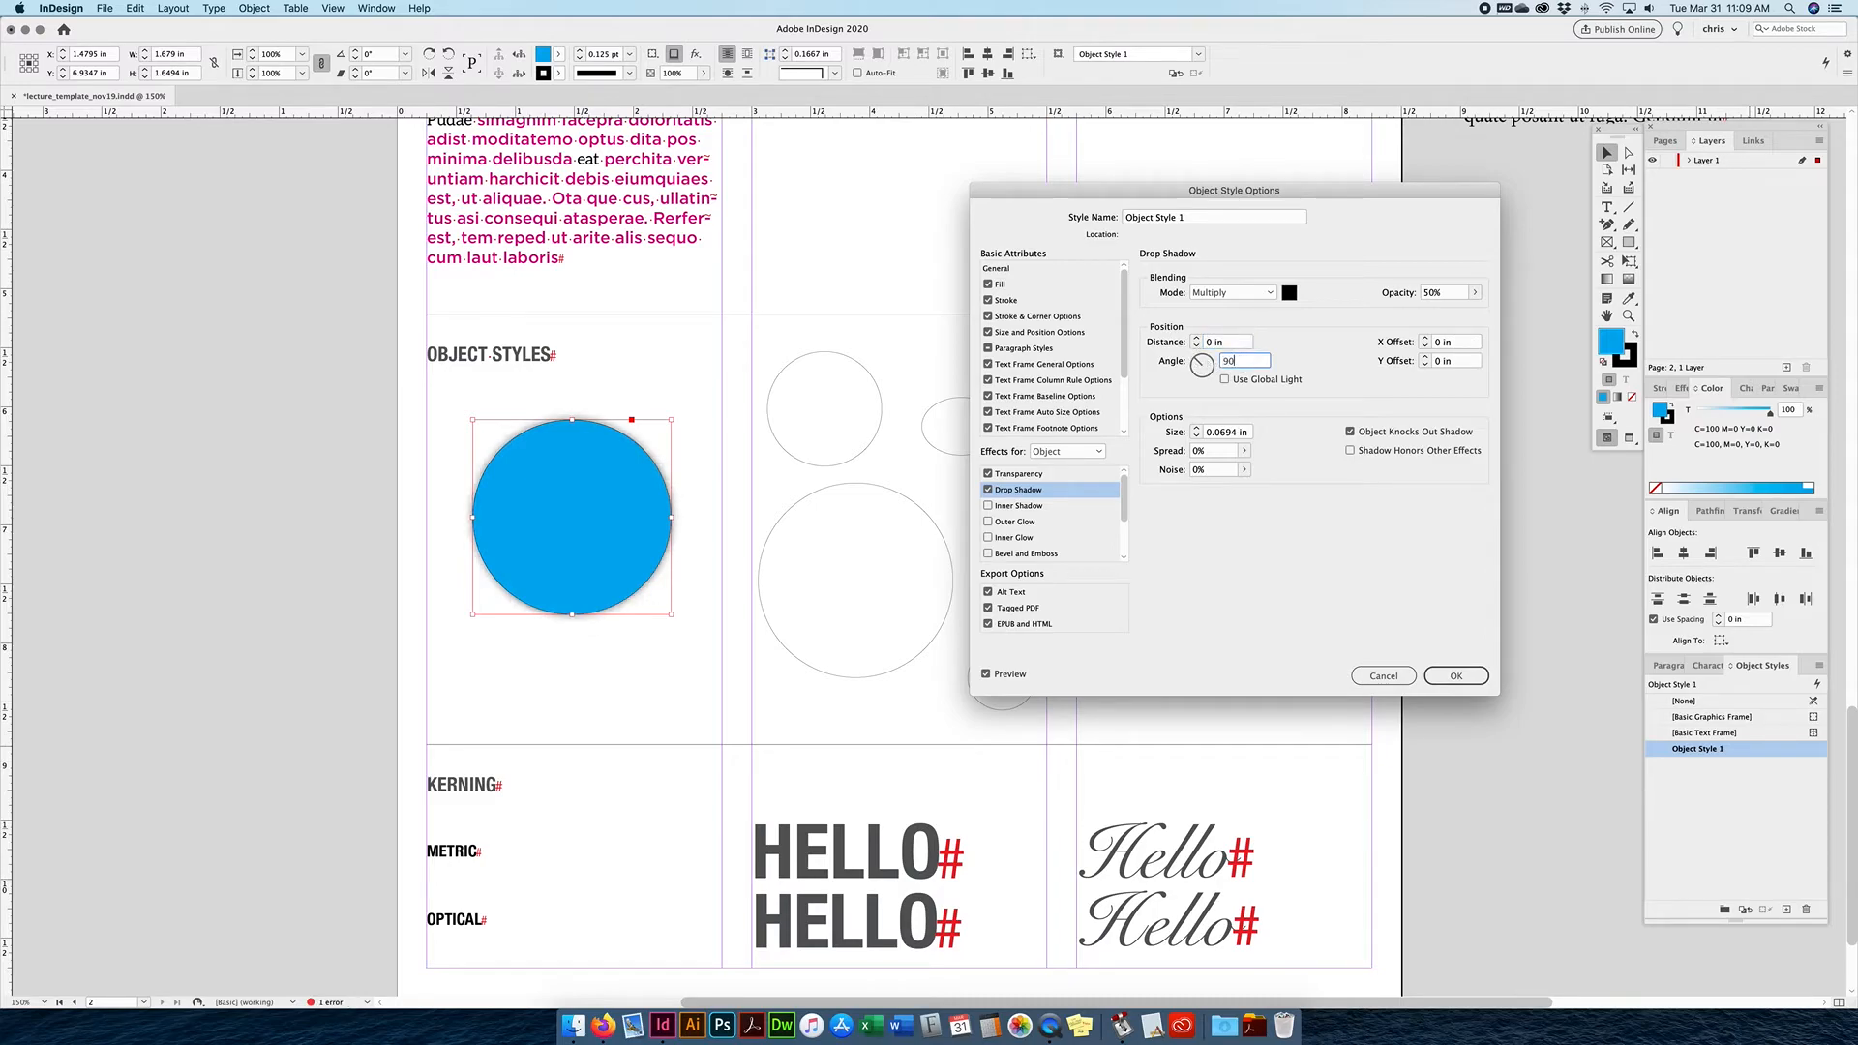
left_click(1221, 433)
type("0.125")
left_click(1460, 677)
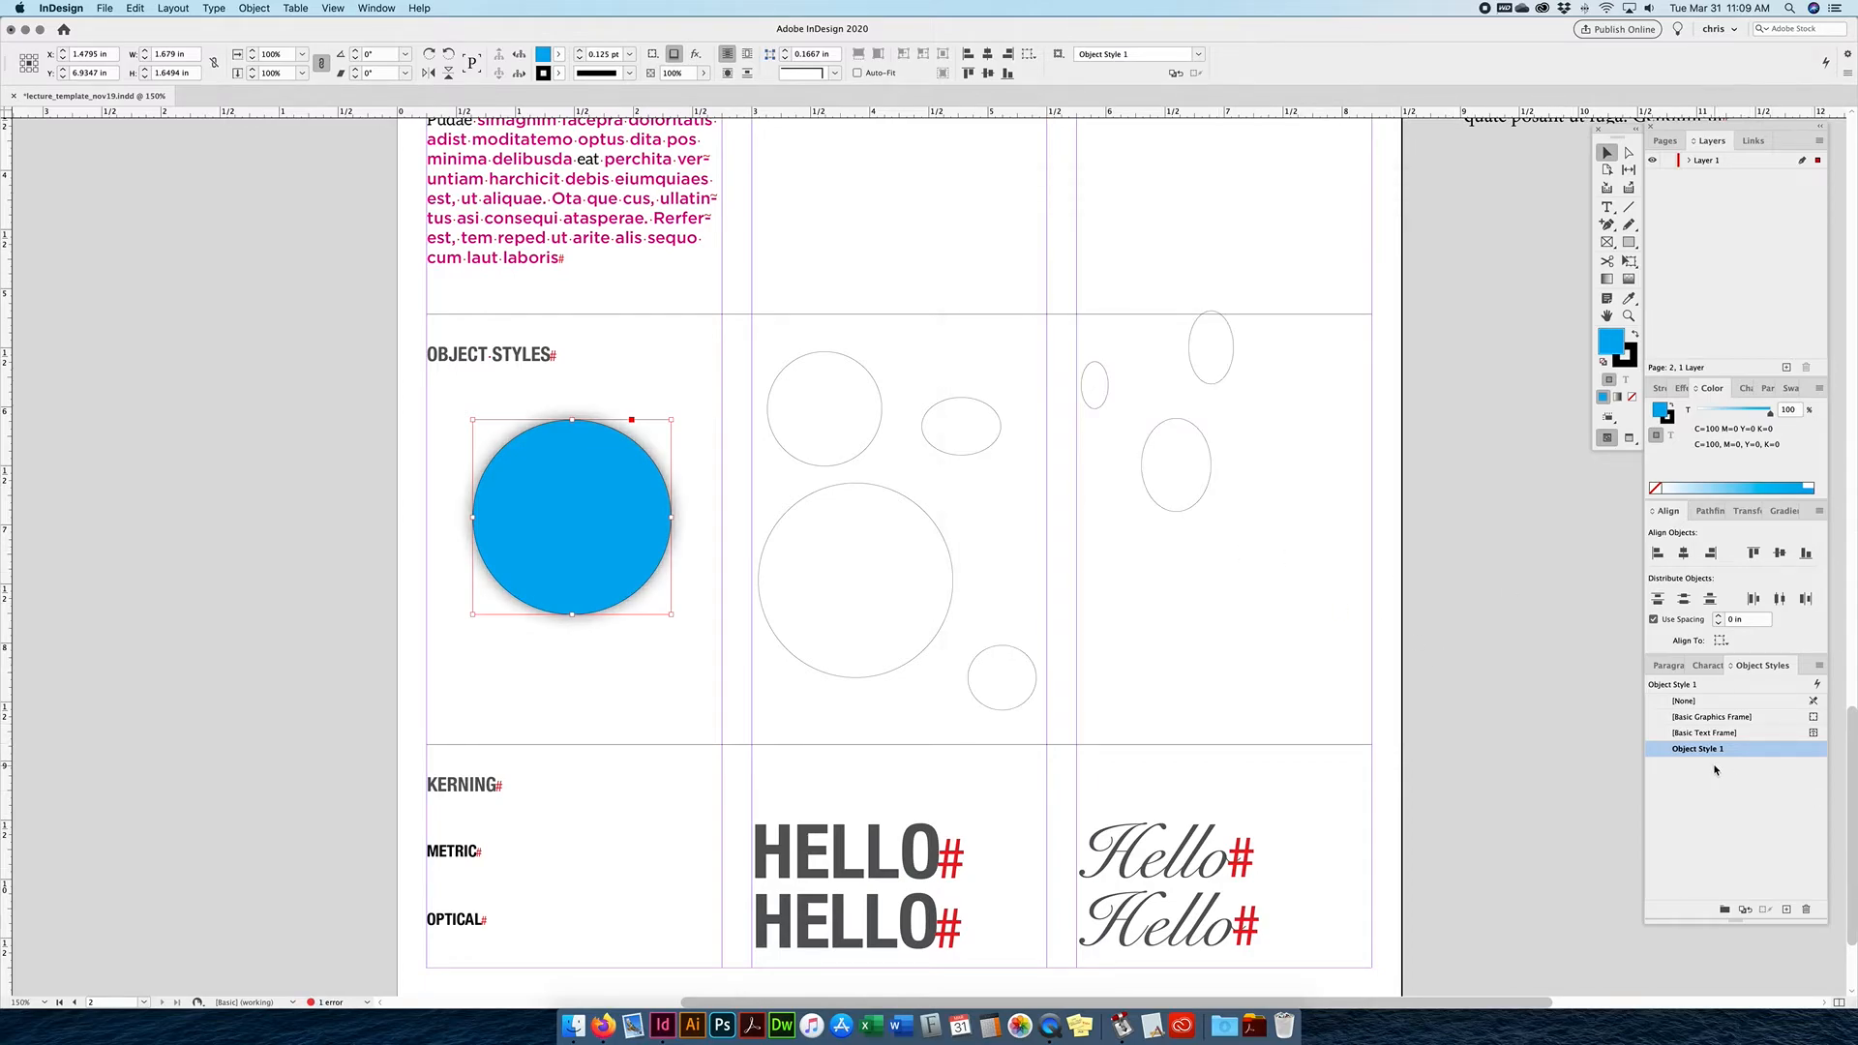
Apply Object Style 1 to the upper three shapes in the second column and the three ellipses in the third column.
left_click_drag(772, 341, 978, 584)
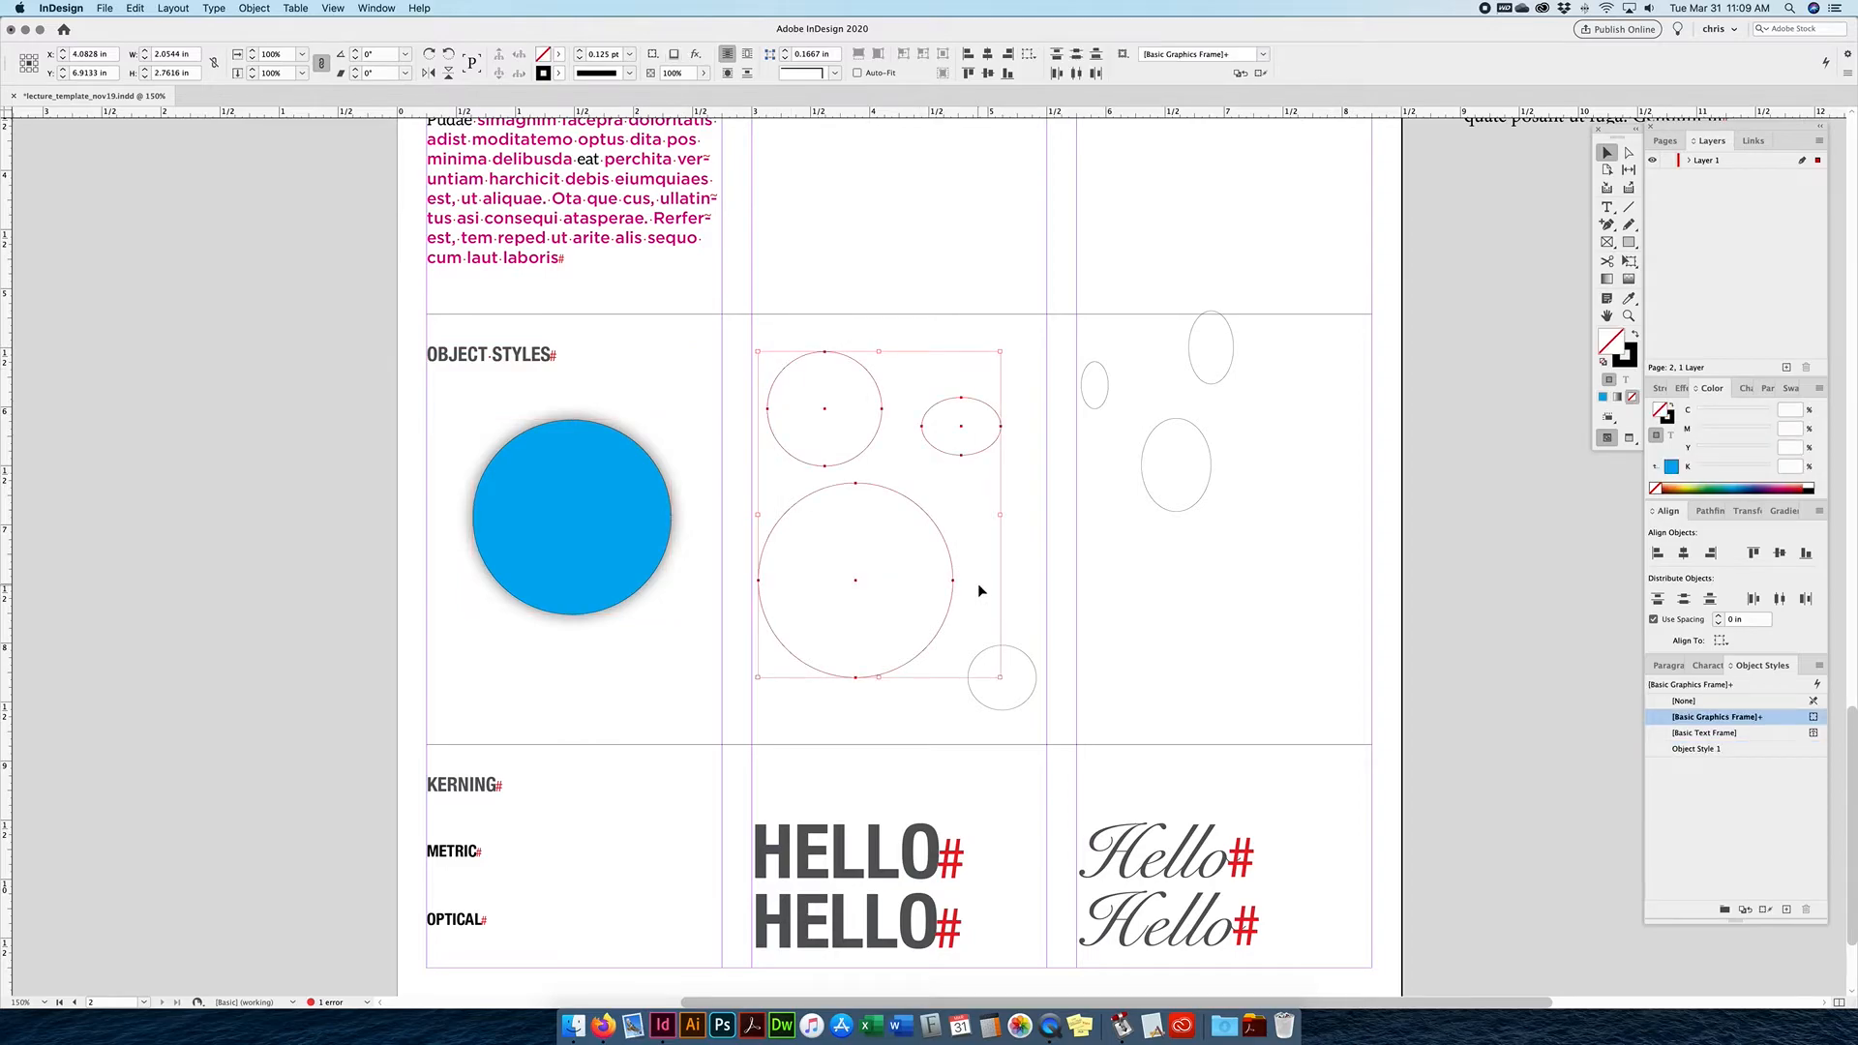
left_click(1748, 747)
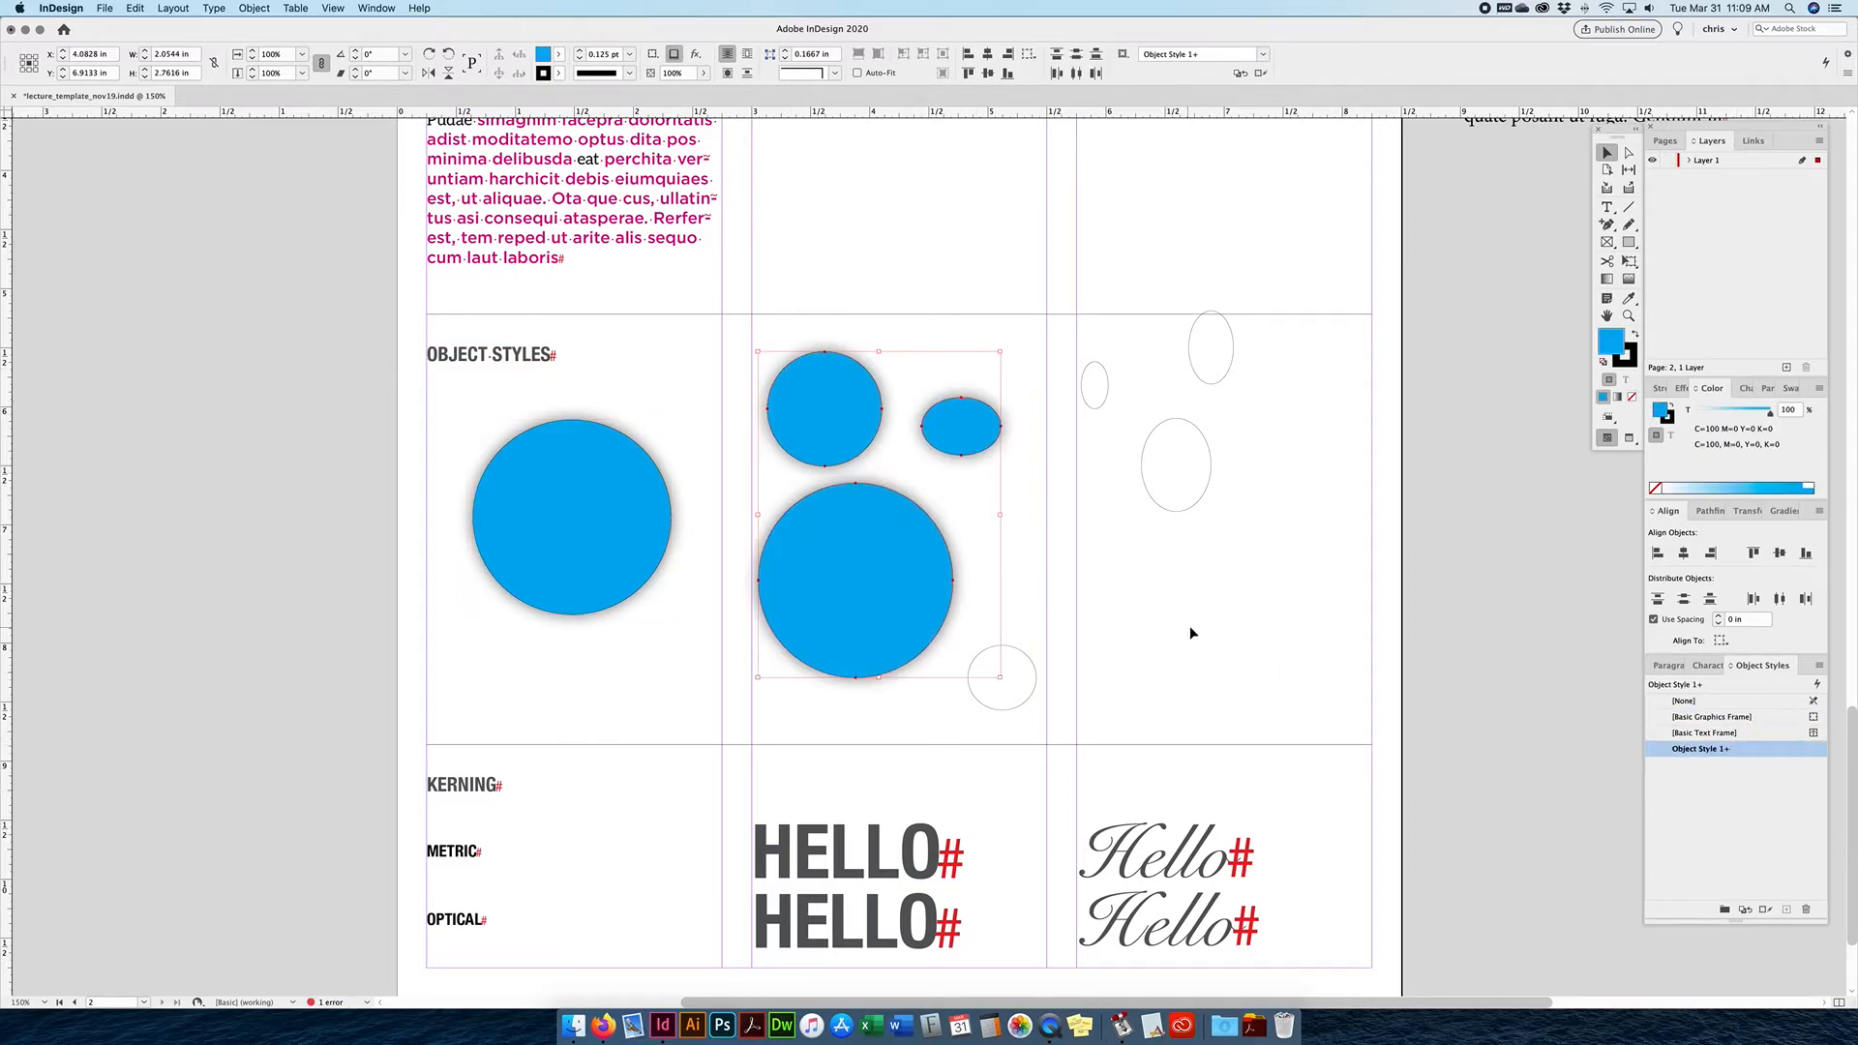
left_click(1108, 653)
left_click(1030, 661)
left_click_drag(1295, 576, 1107, 343)
left_click(1737, 748)
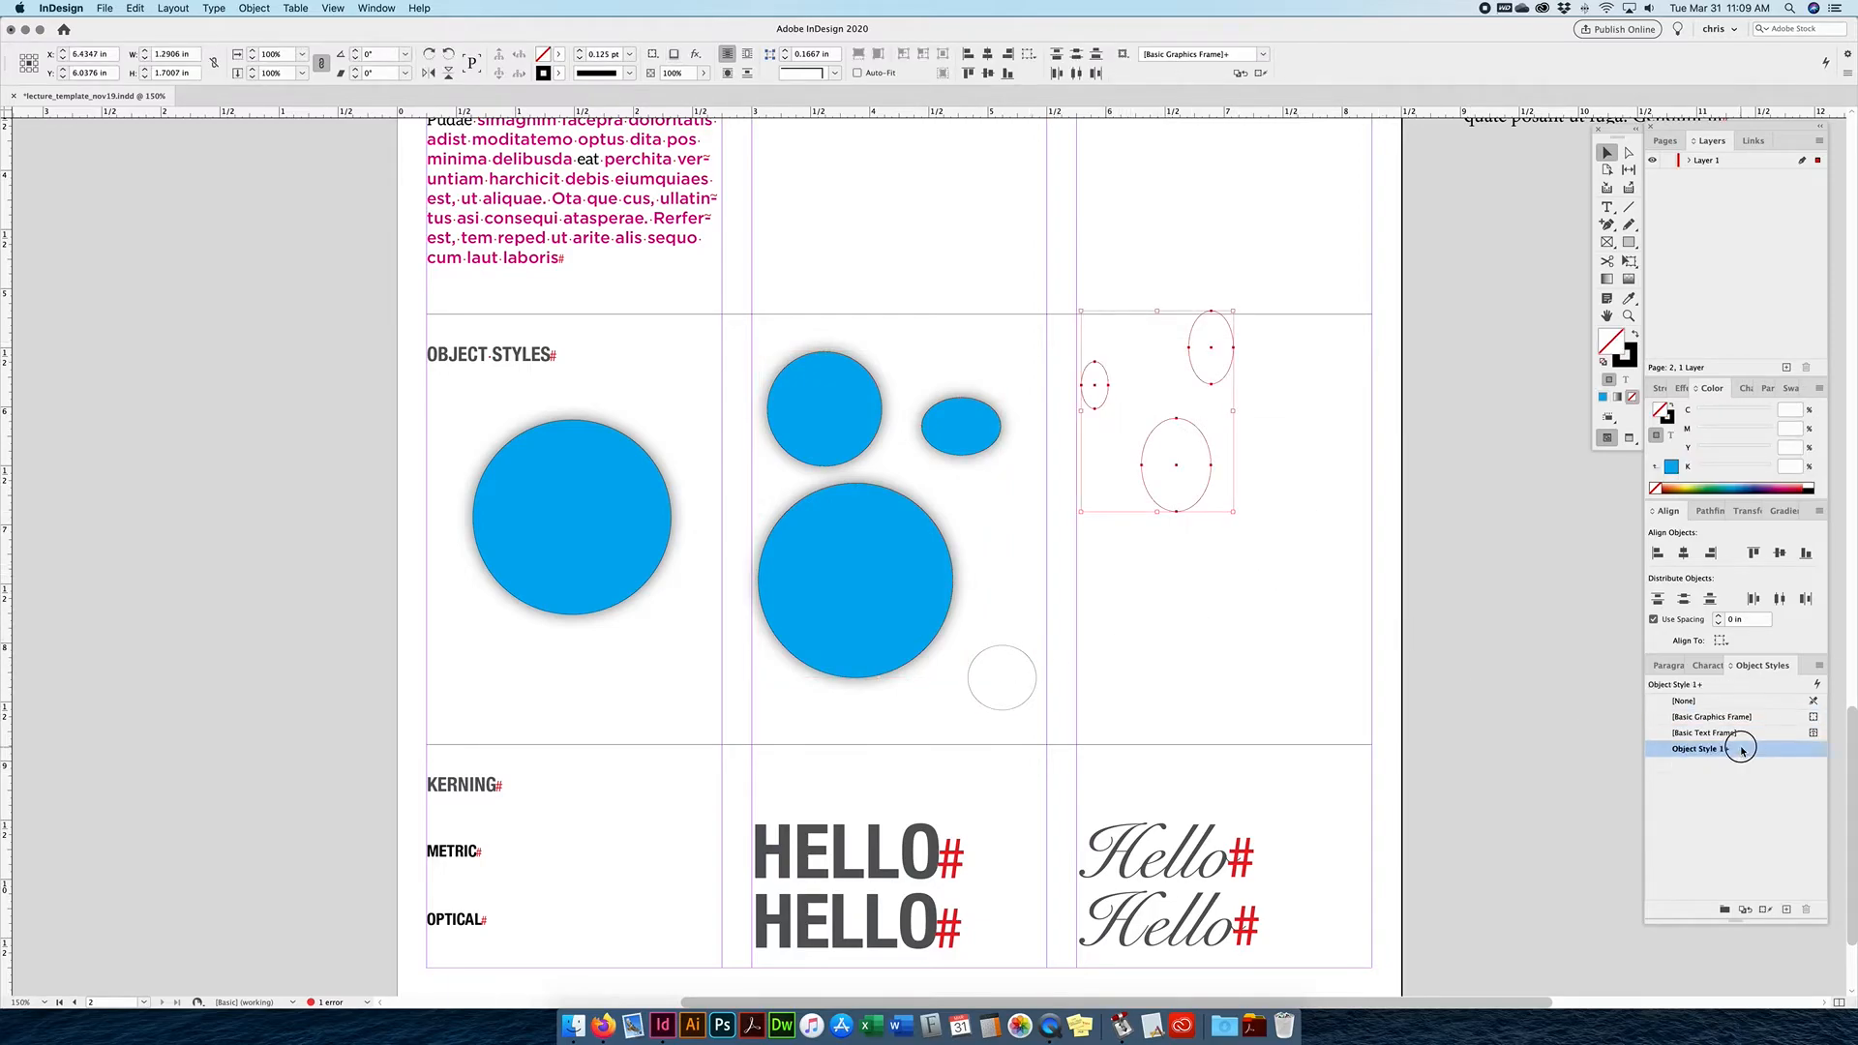
left_click(1158, 634)
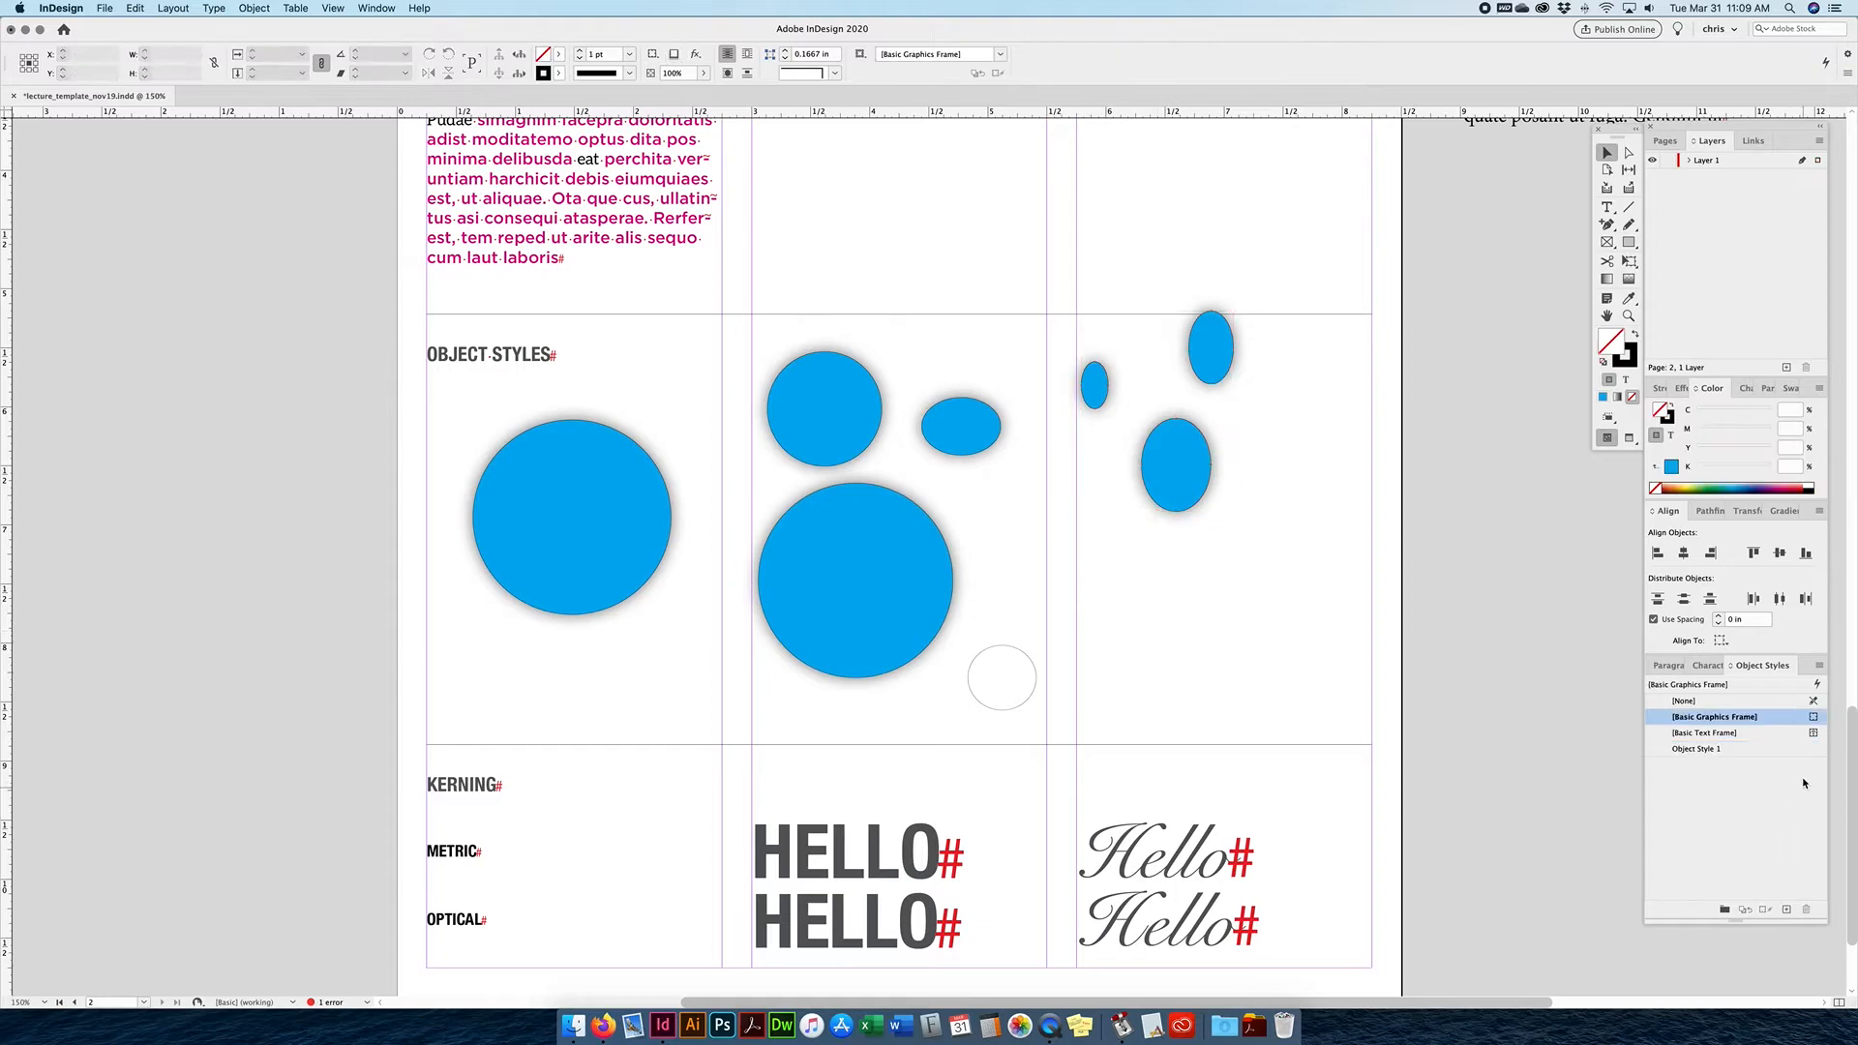
Change Object Style 1's fill to C=75 M=5 Y=100 K=0 and accept the options.
double_click(1765, 753)
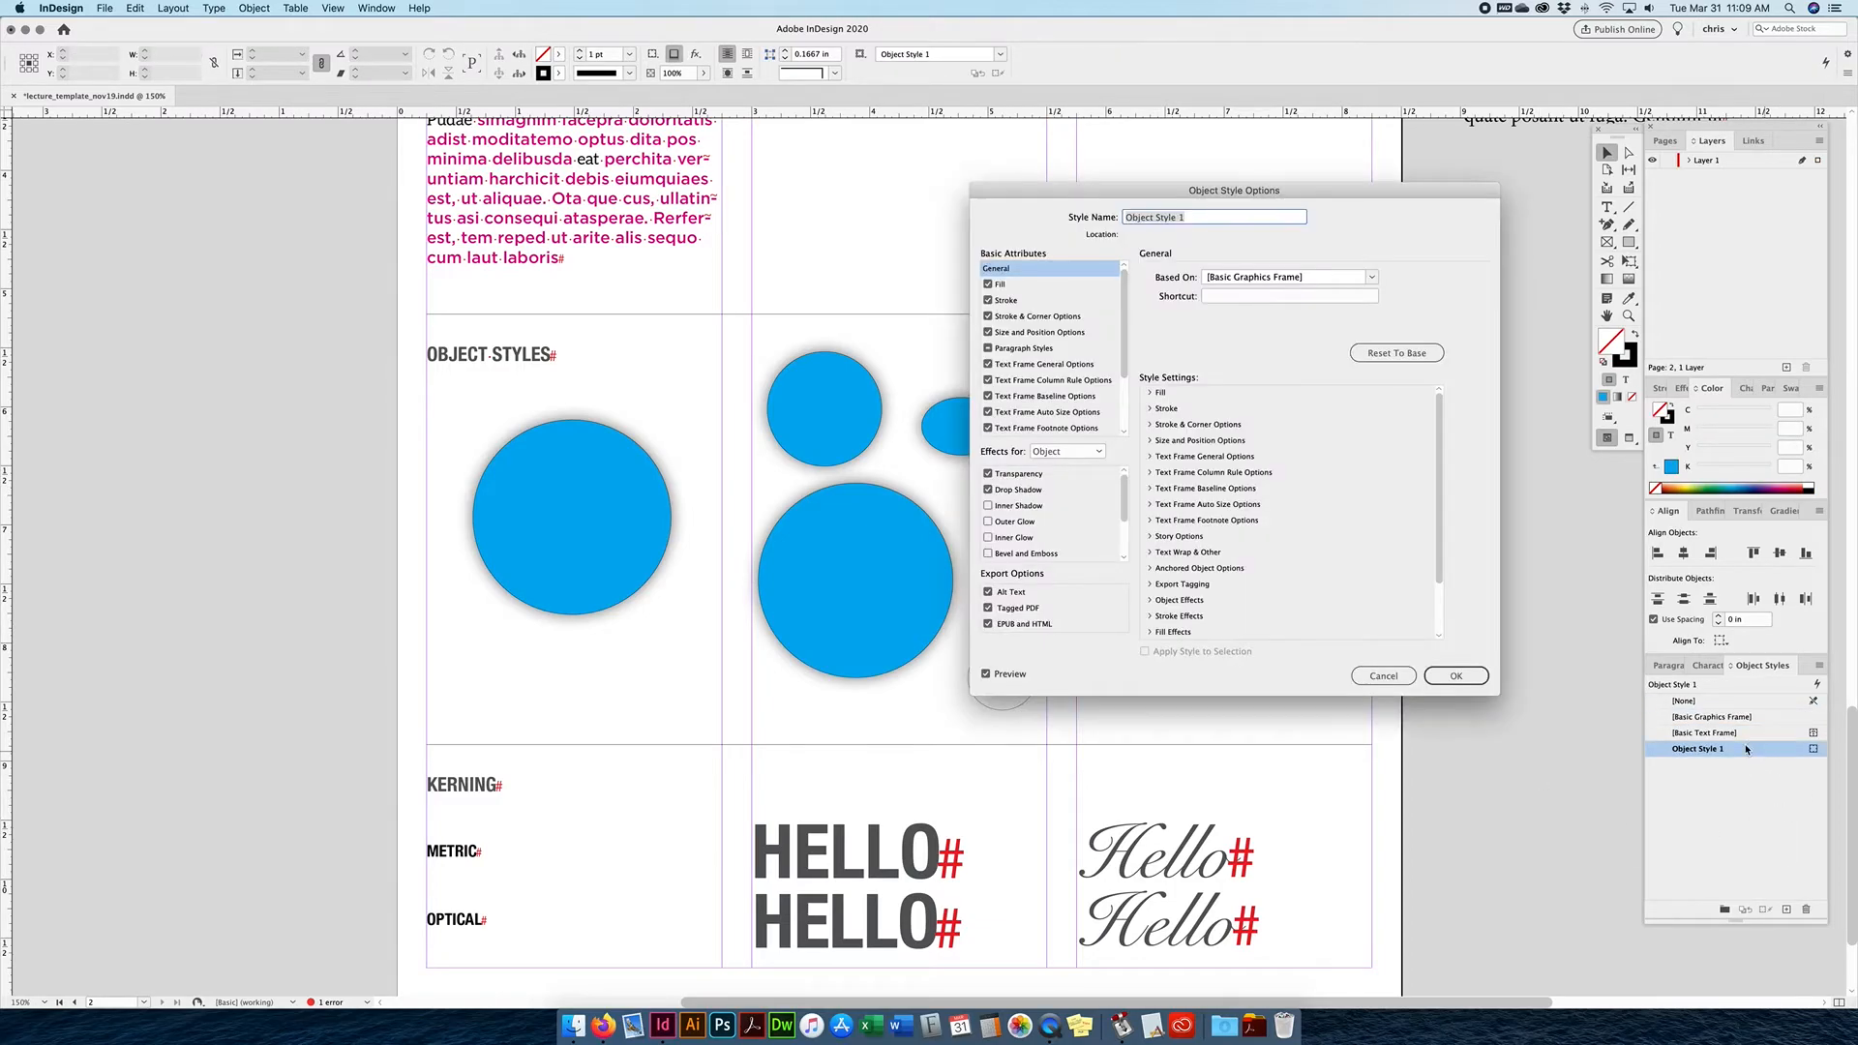
left_click(1000, 284)
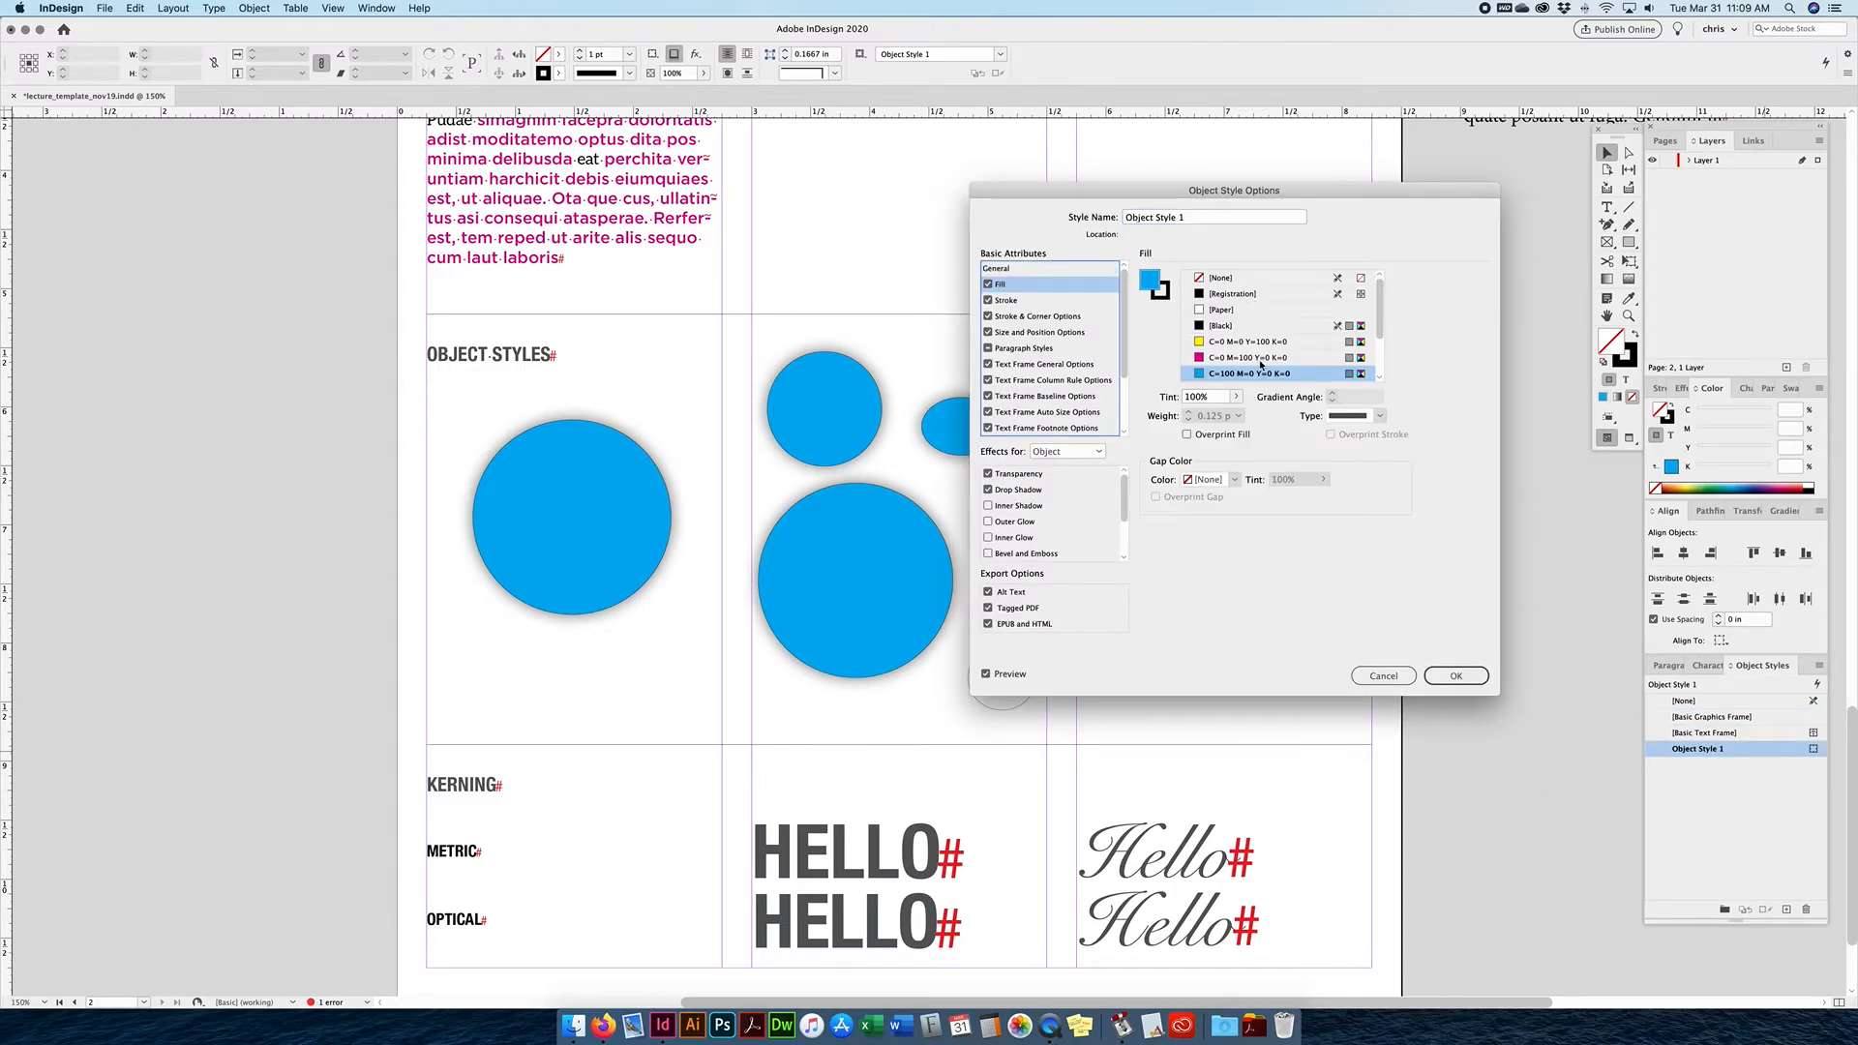
scroll(1258, 359, "down", 2)
left_click(1235, 360)
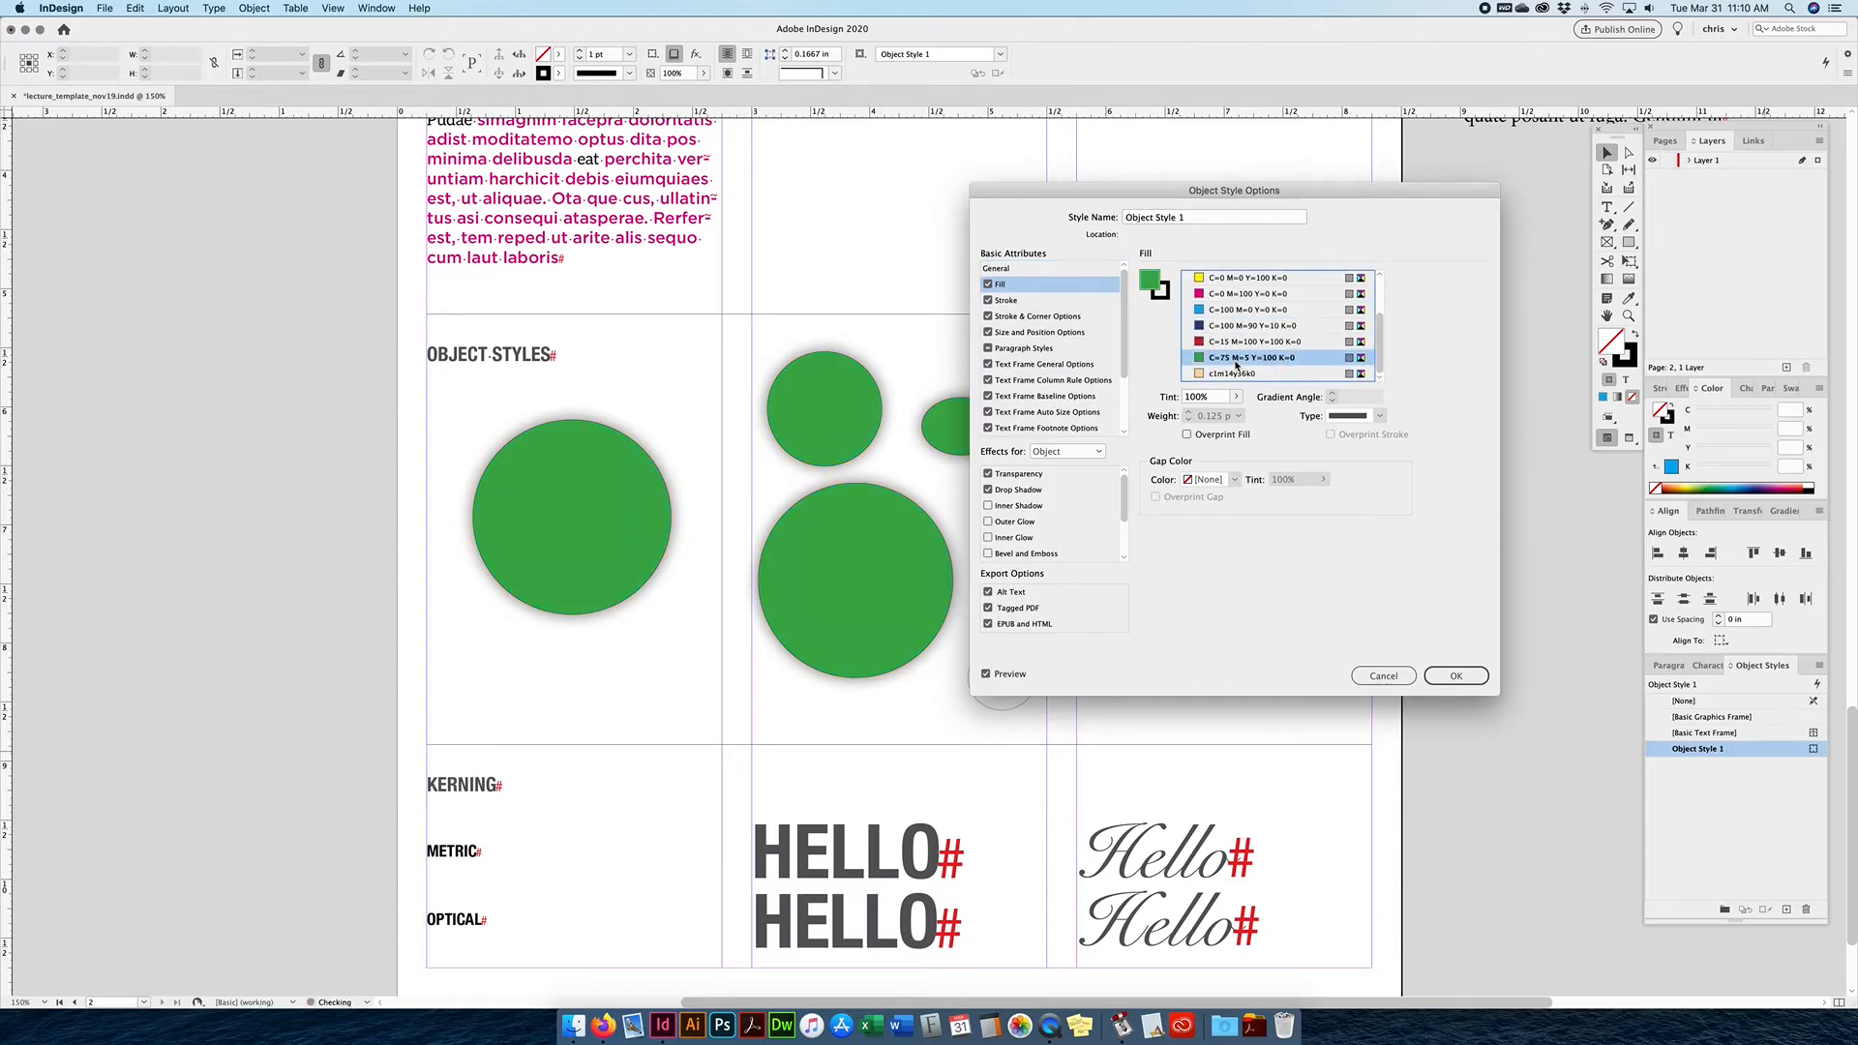
left_click(1461, 677)
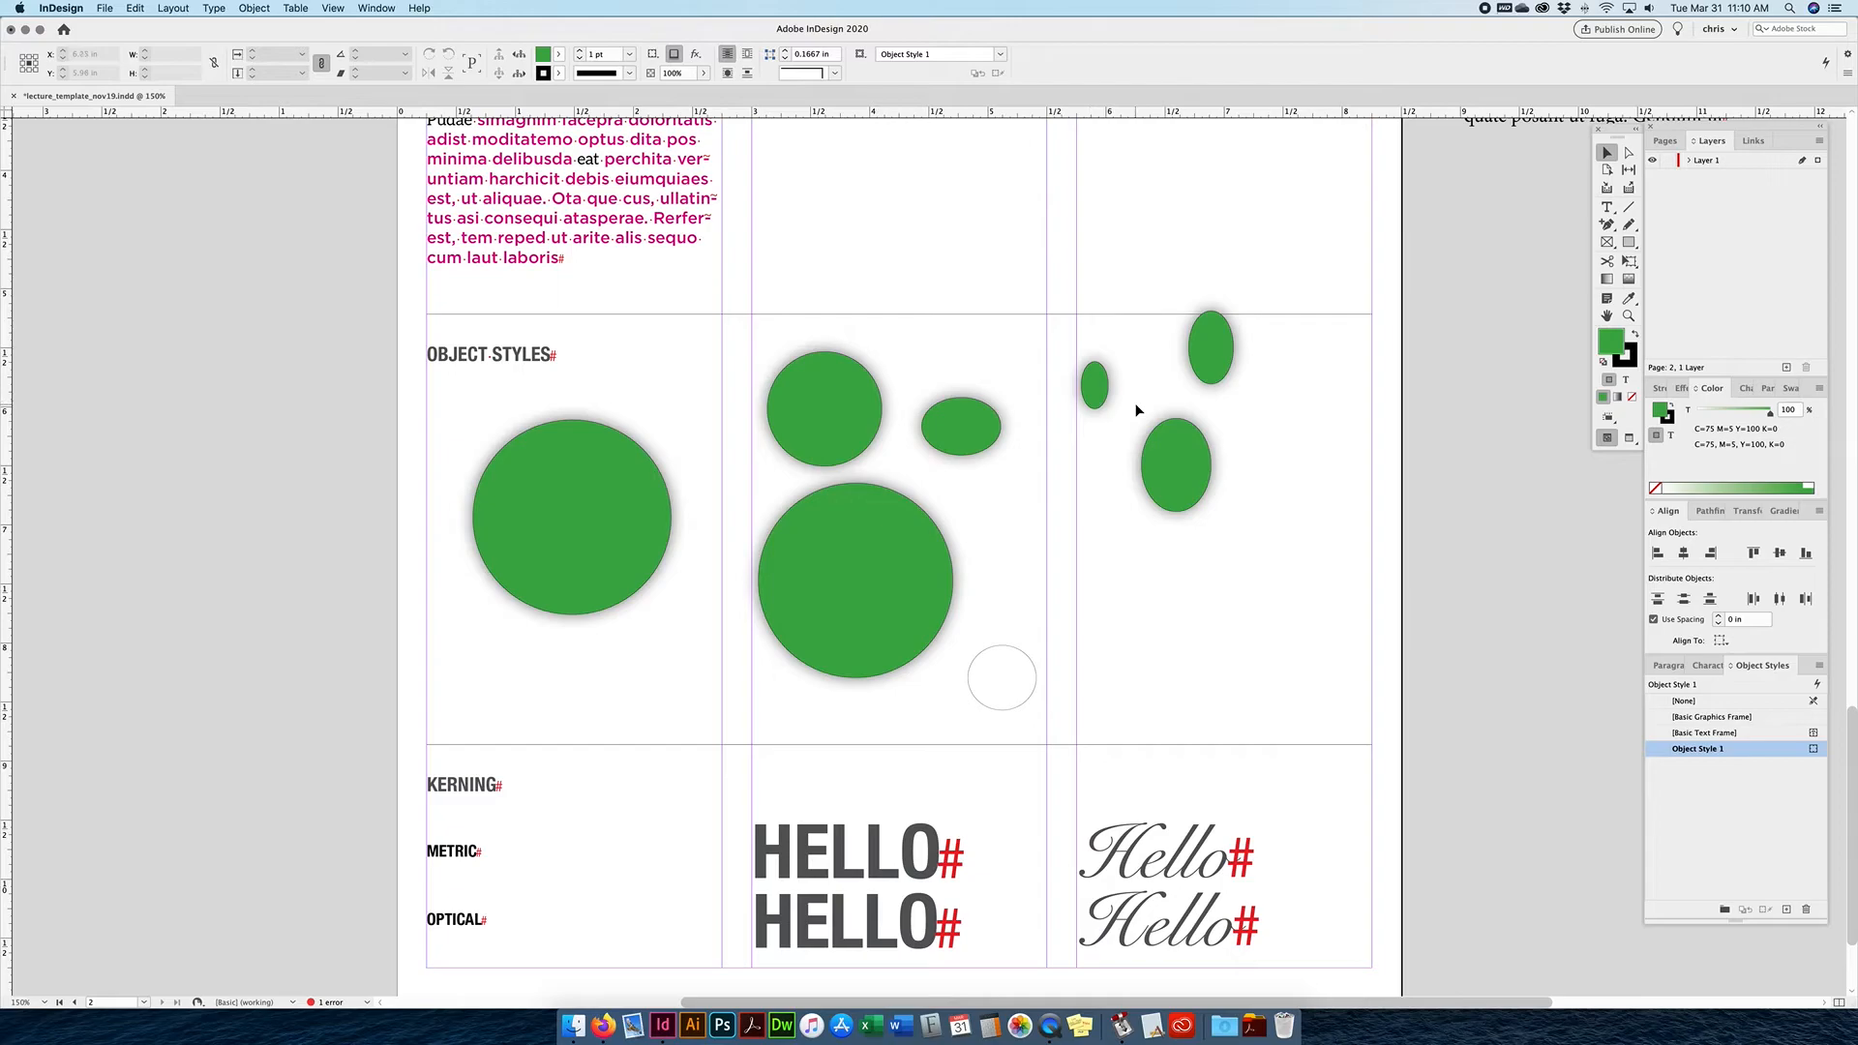
Try Object Style 1 on the pink text frame above the Object Styles heading and undo it.
left_click_drag(1299, 339, 647, 661)
left_click(615, 413)
left_click(593, 236)
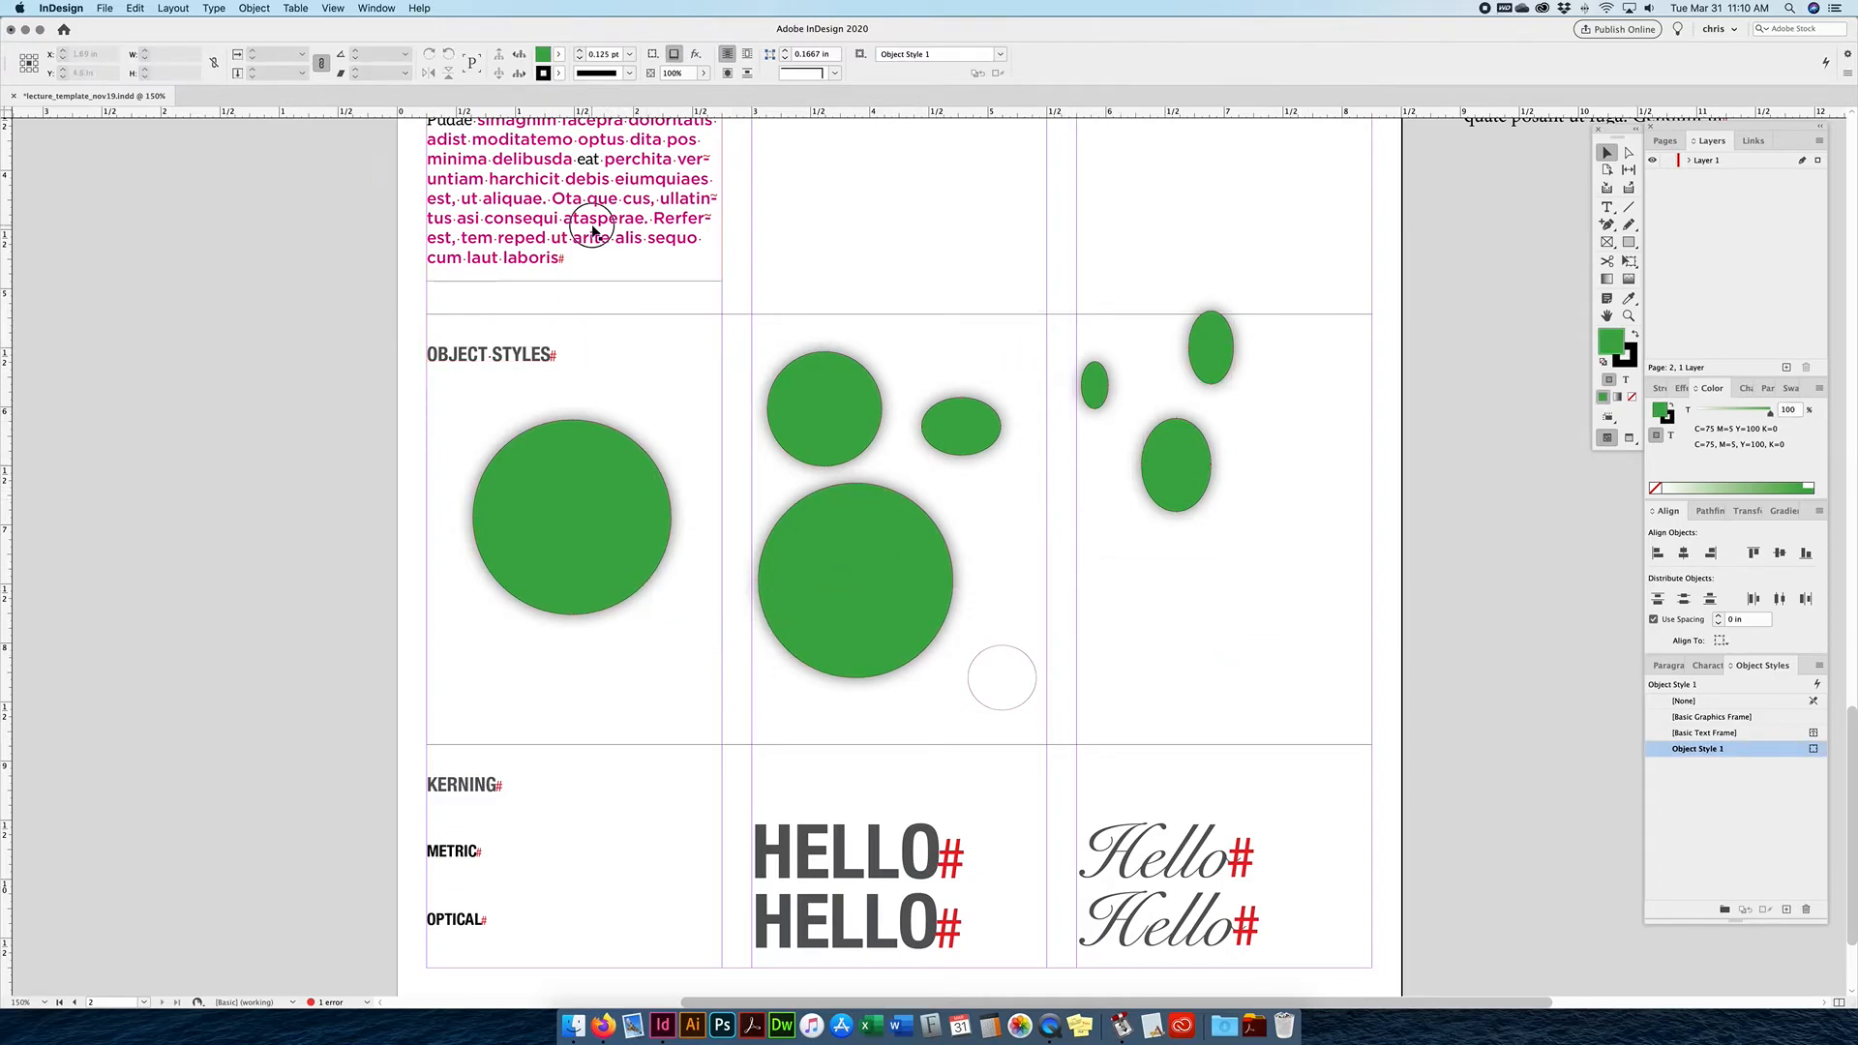
left_click(1735, 750)
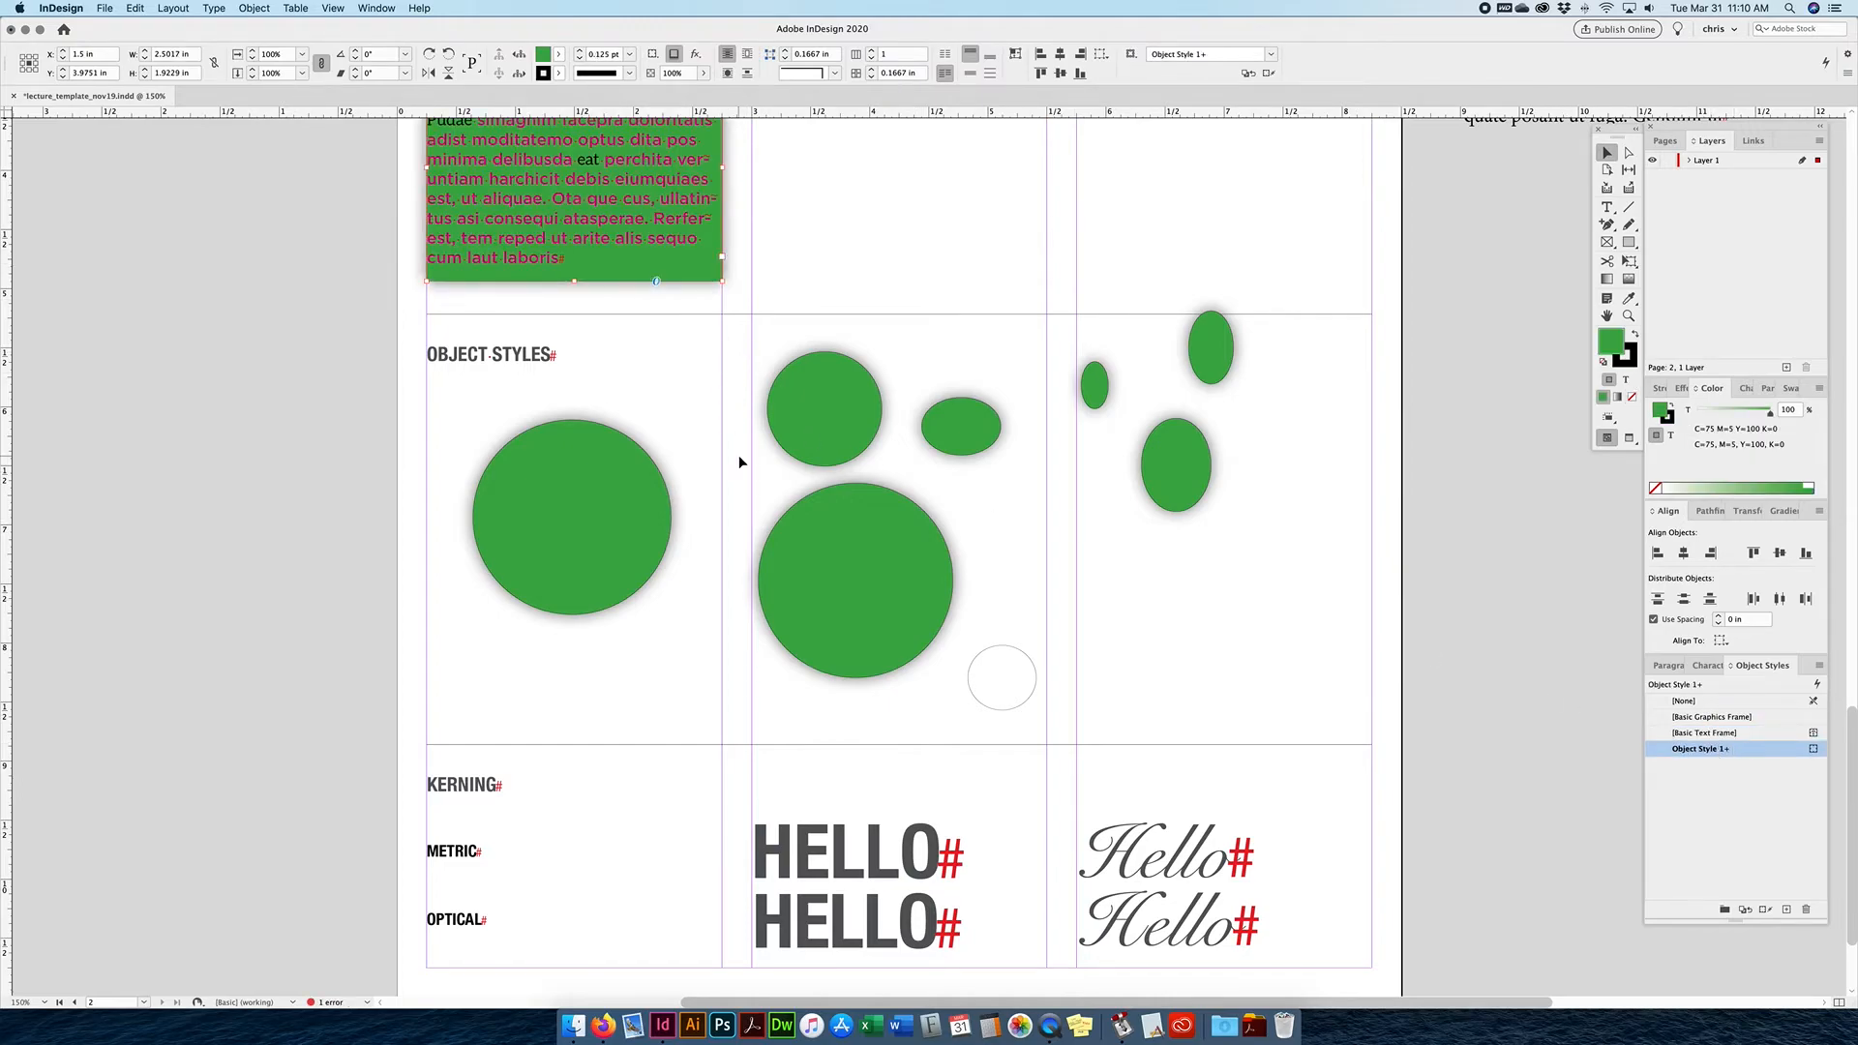
key("super+z")
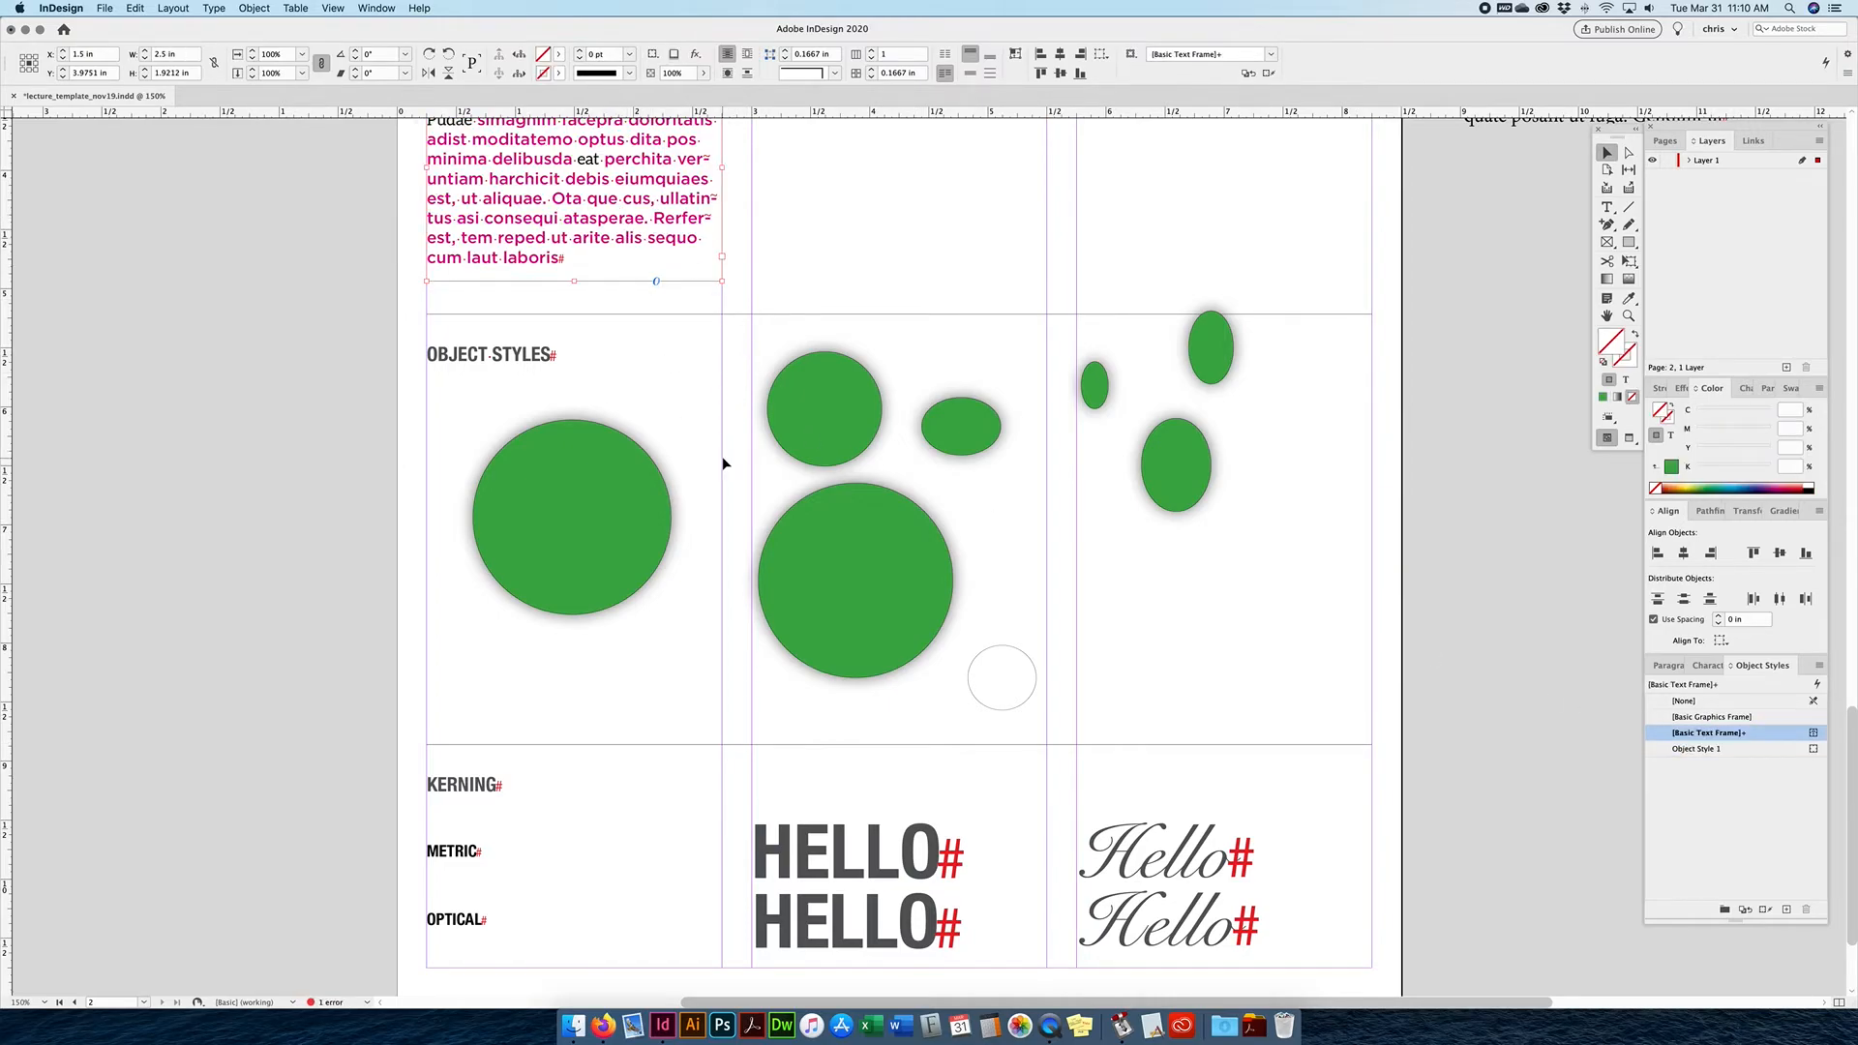
Select the word METRIC in the Kerning section and examine the available kerning methods.
scroll(724, 464, "down", 2)
scroll(724, 463, "down", 2)
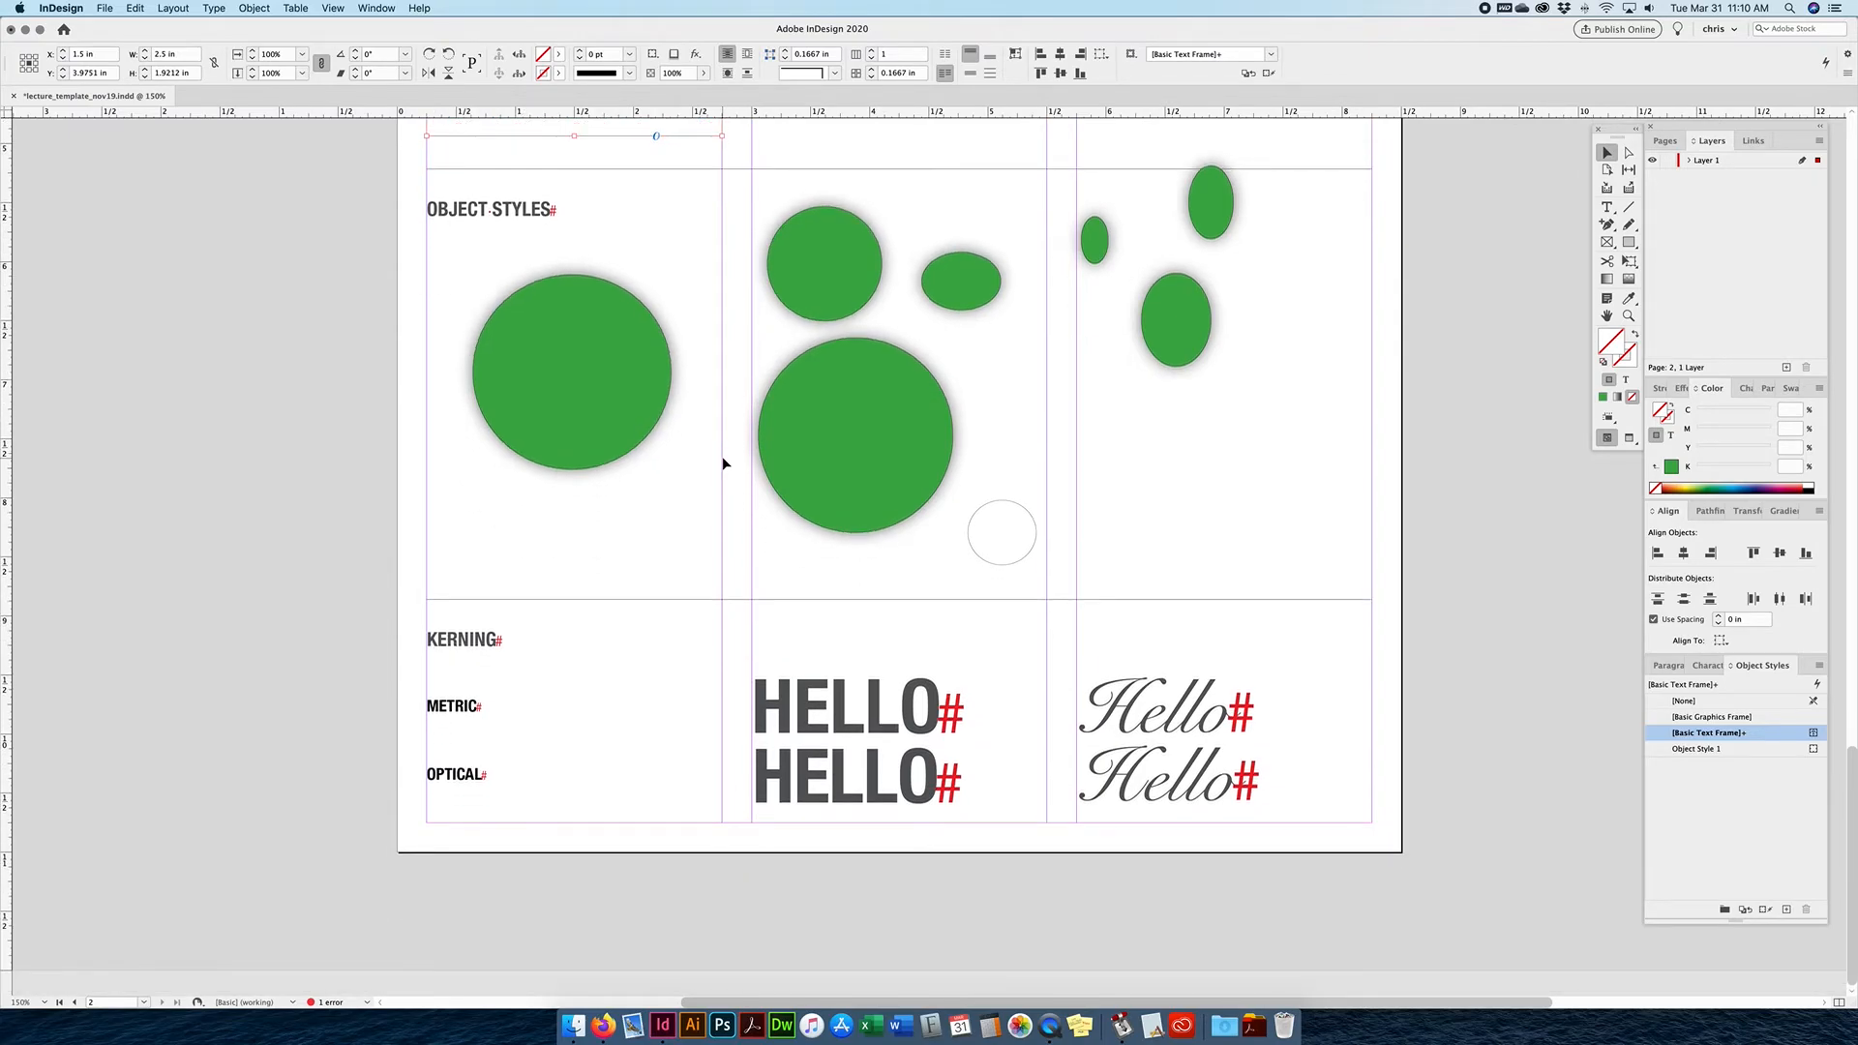
scroll(723, 463, "up", 12)
scroll(724, 464, "down", 3)
scroll(724, 463, "down", 1)
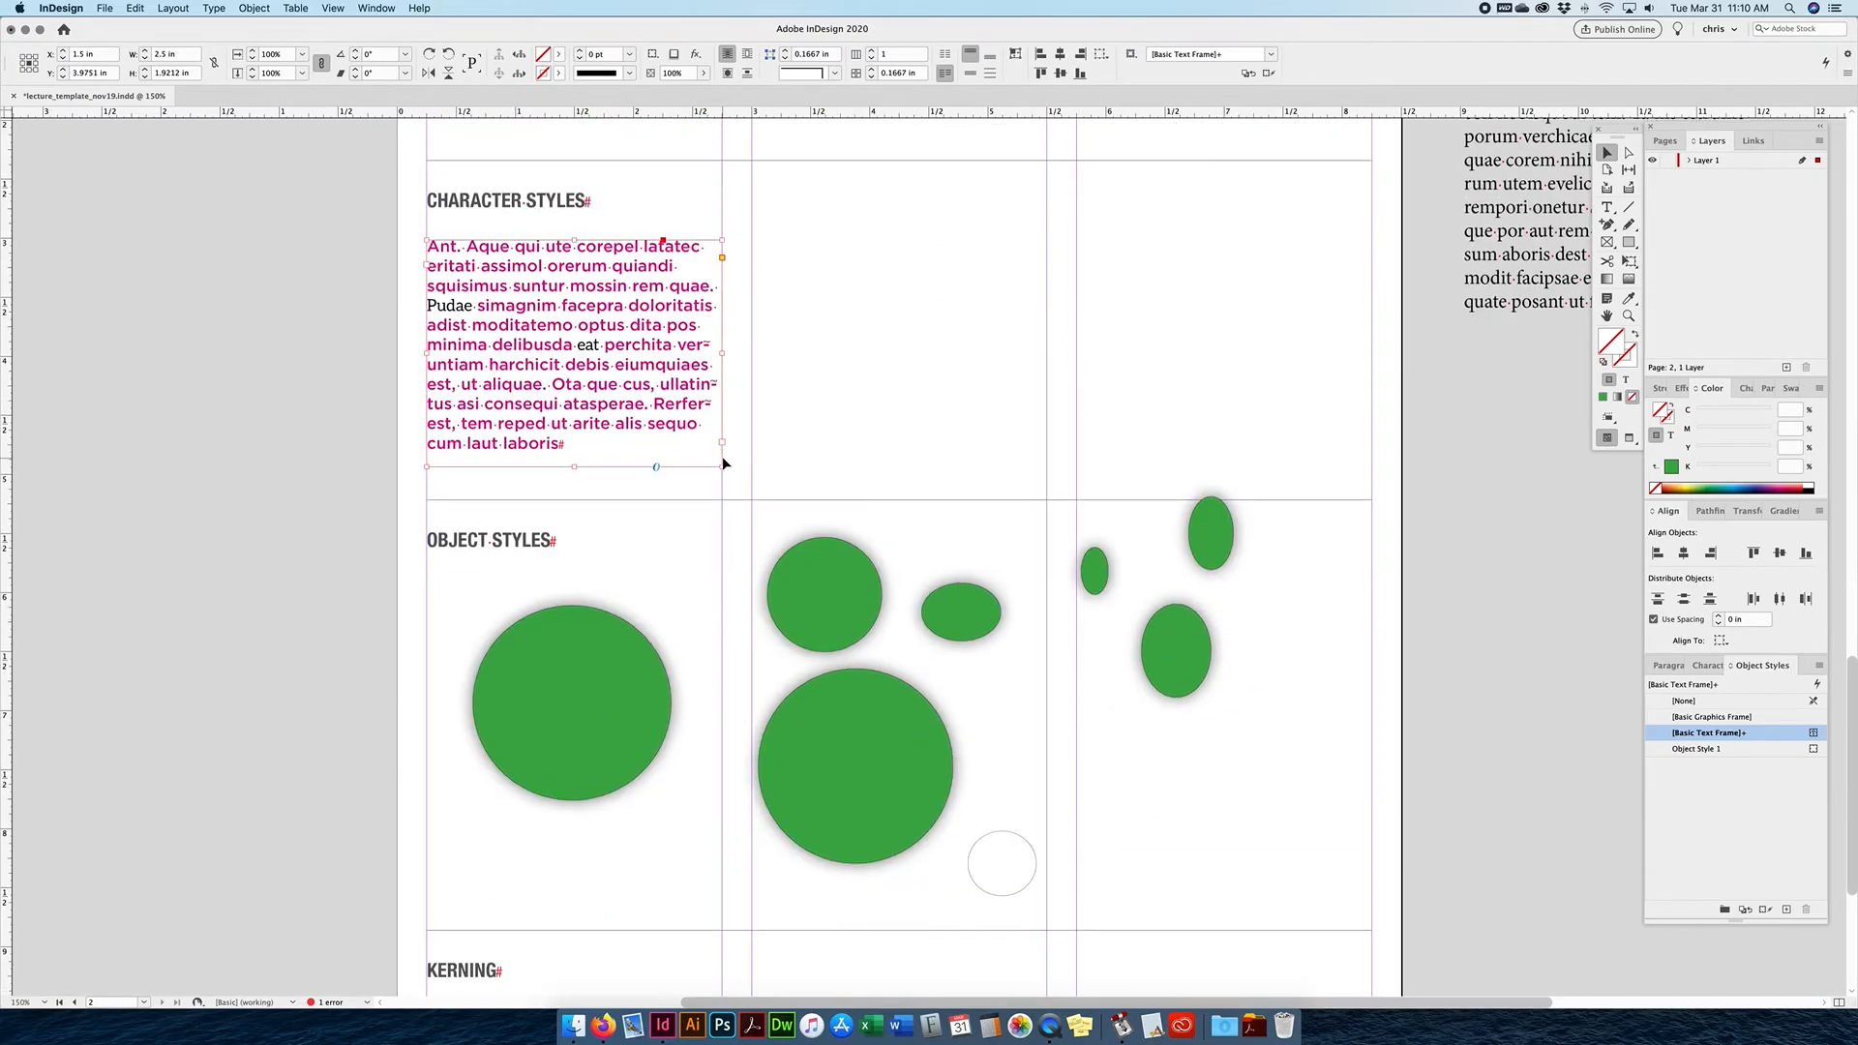
scroll(724, 464, "down", 10)
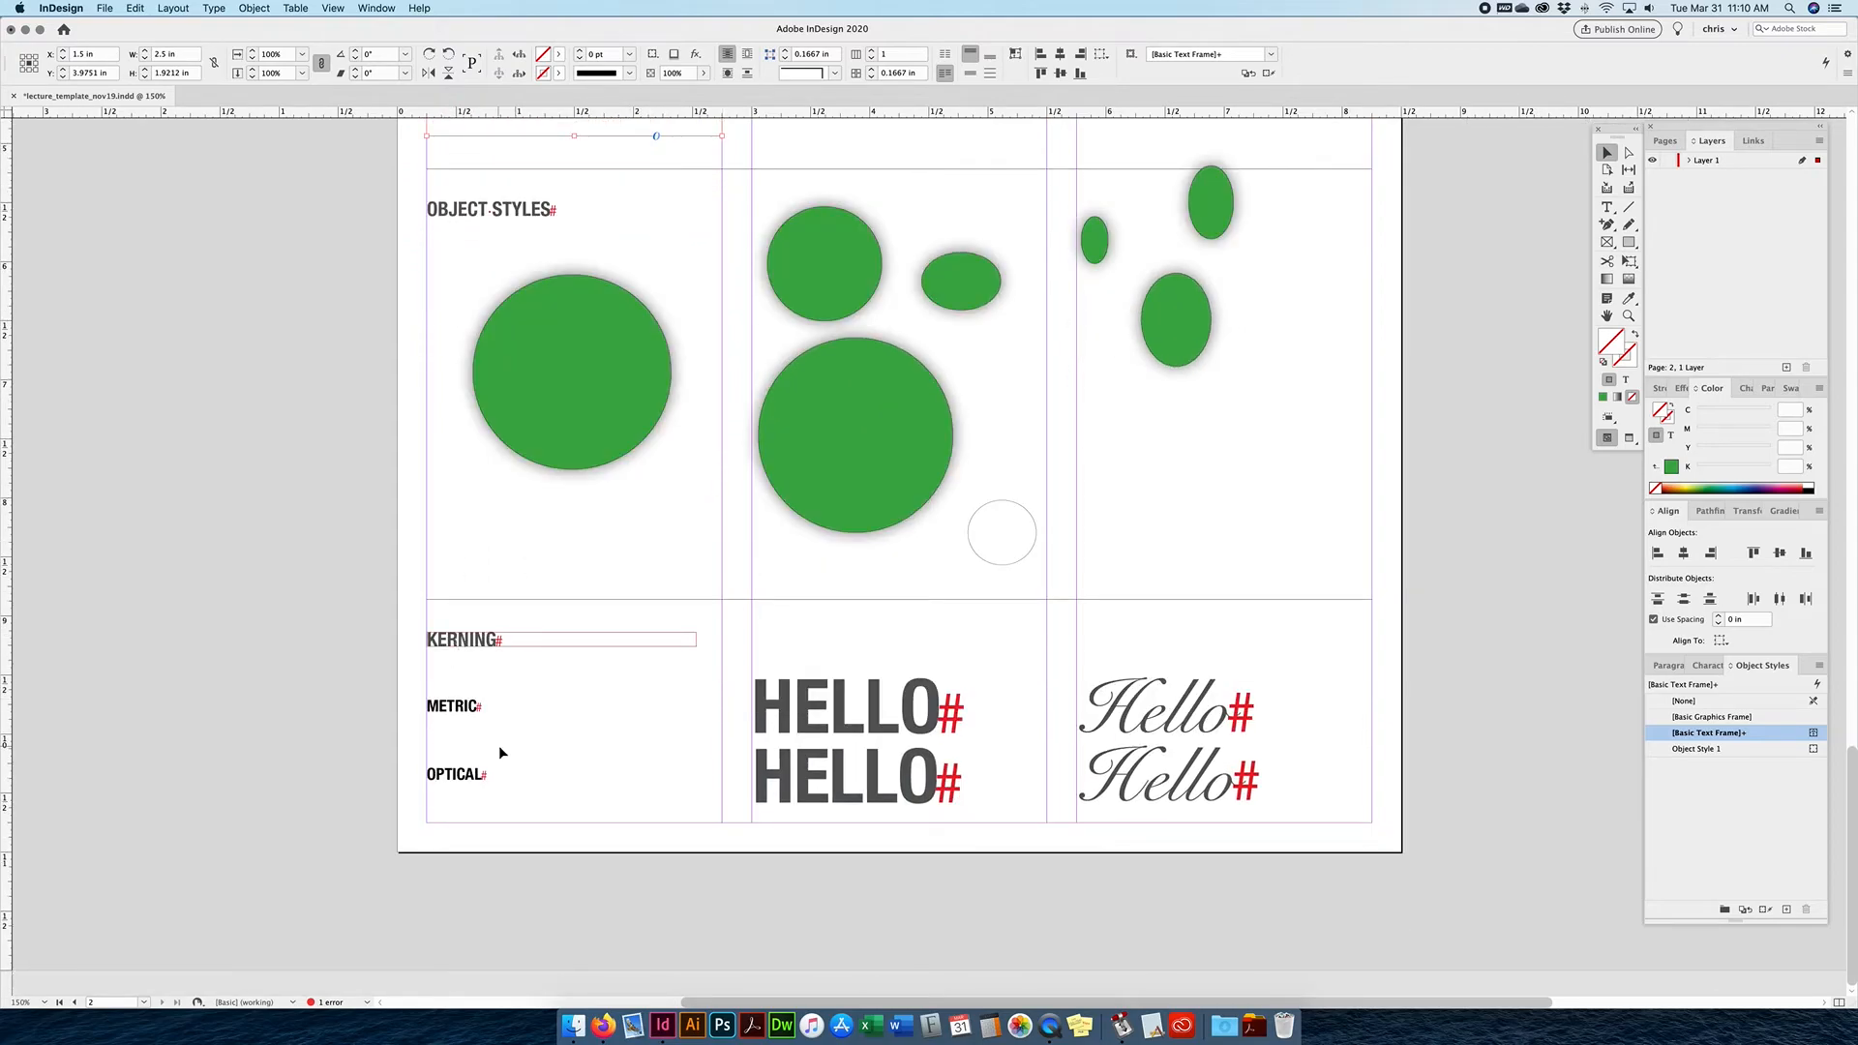
scroll(399, 188, "right", 1)
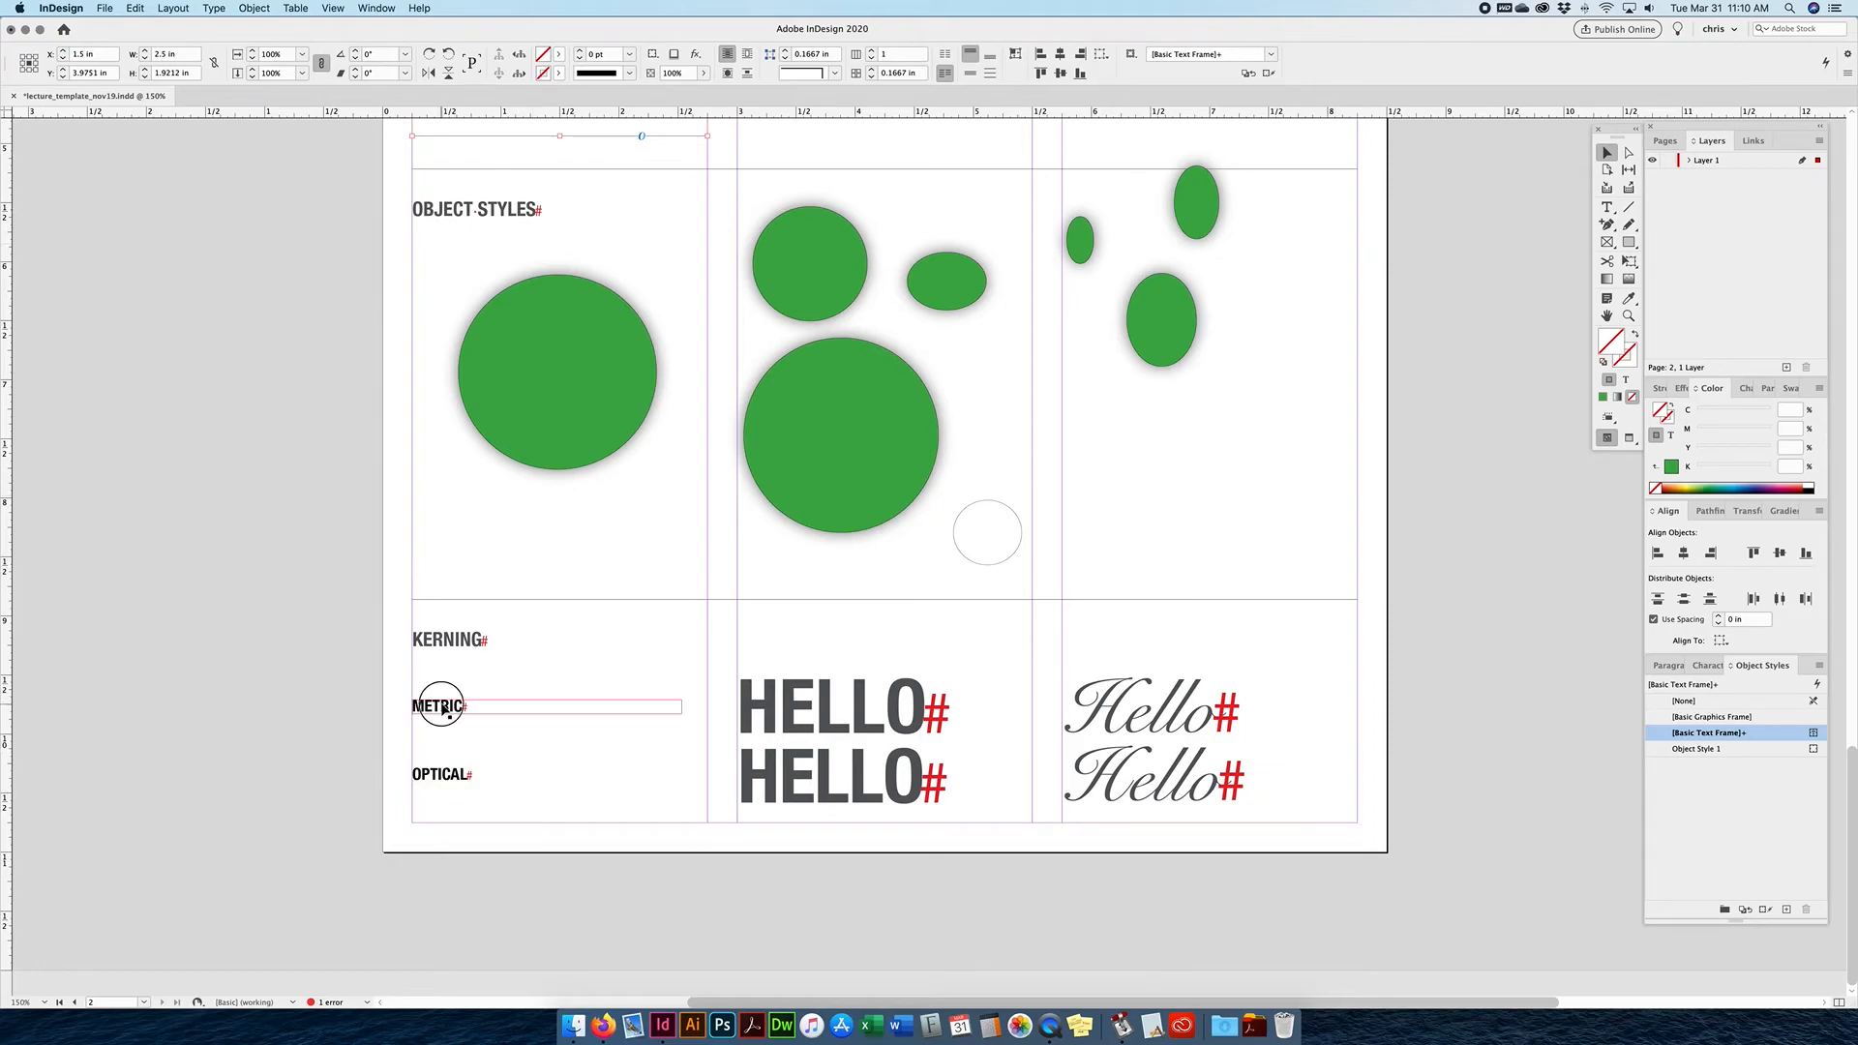
double_click(441, 705)
double_click(437, 706)
left_click(383, 54)
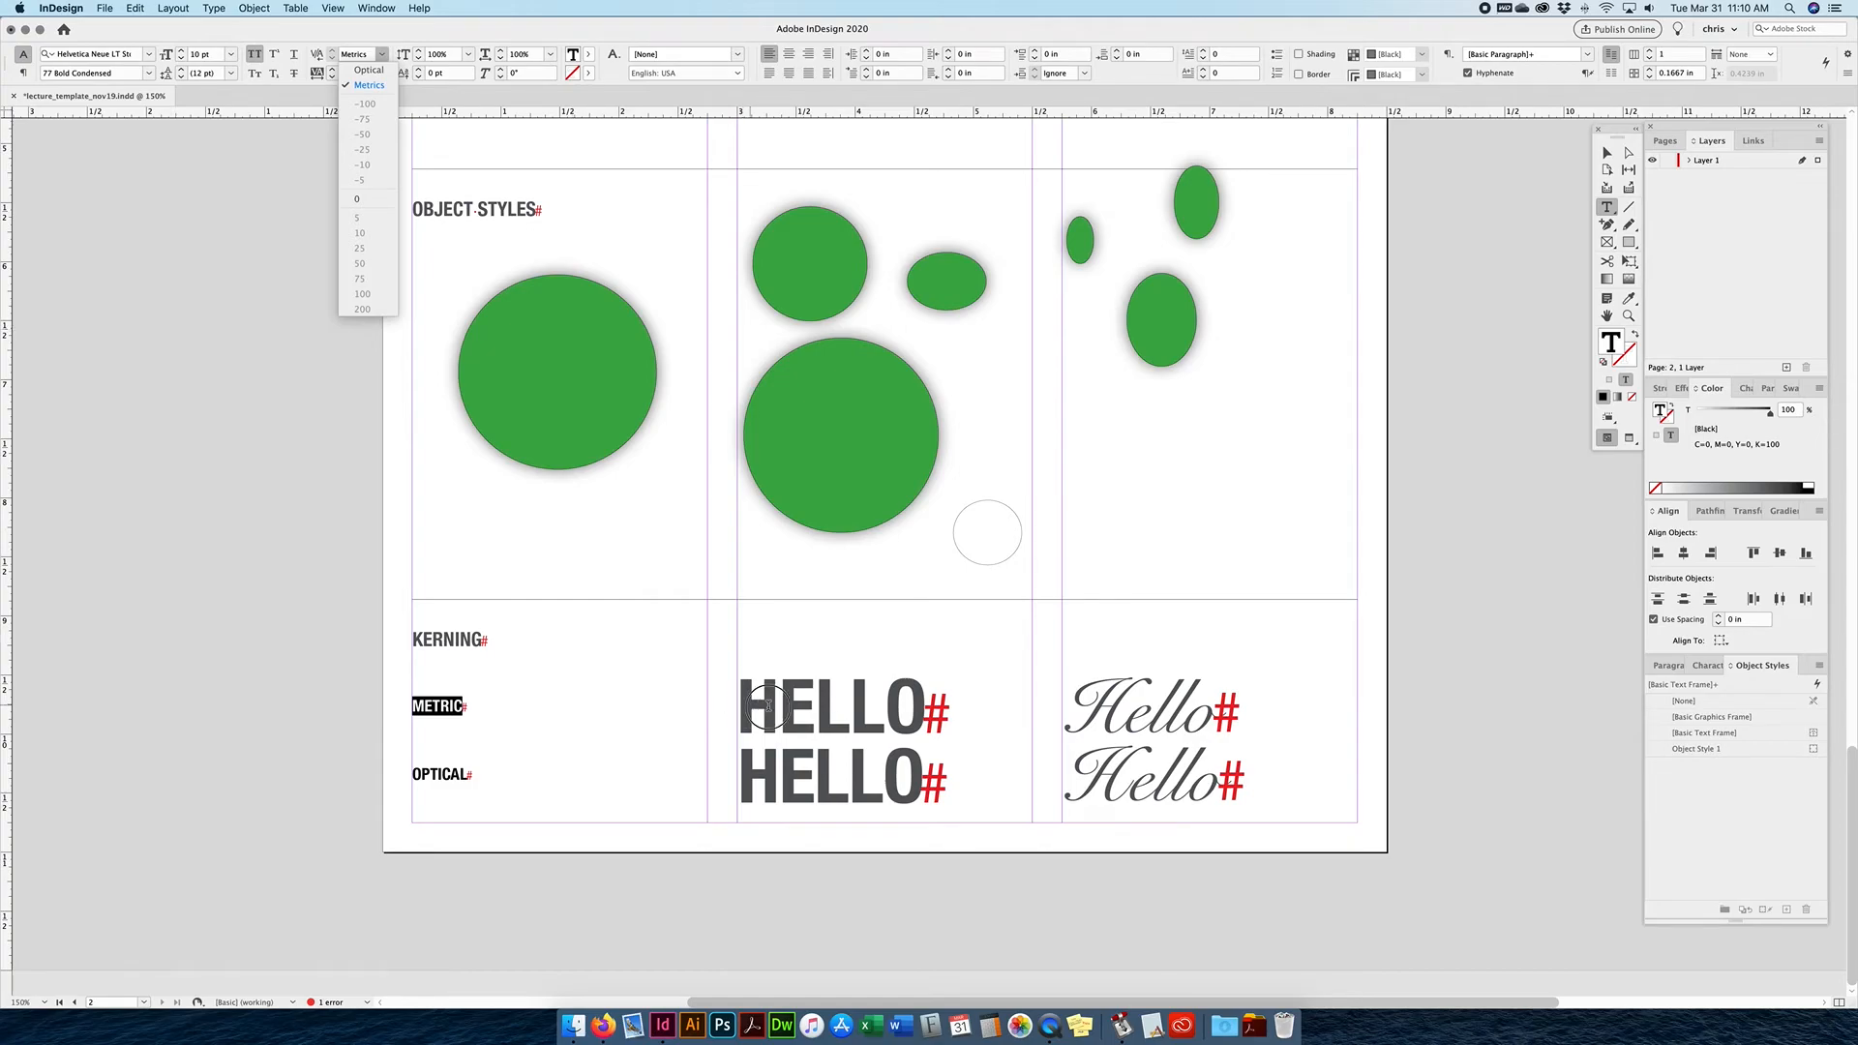
Select the upper and lower HELLO samples in turn to compare their kerning settings.
left_click_drag(741, 705, 924, 710)
key("super+equal")
left_click_drag(830, 617, 1043, 615)
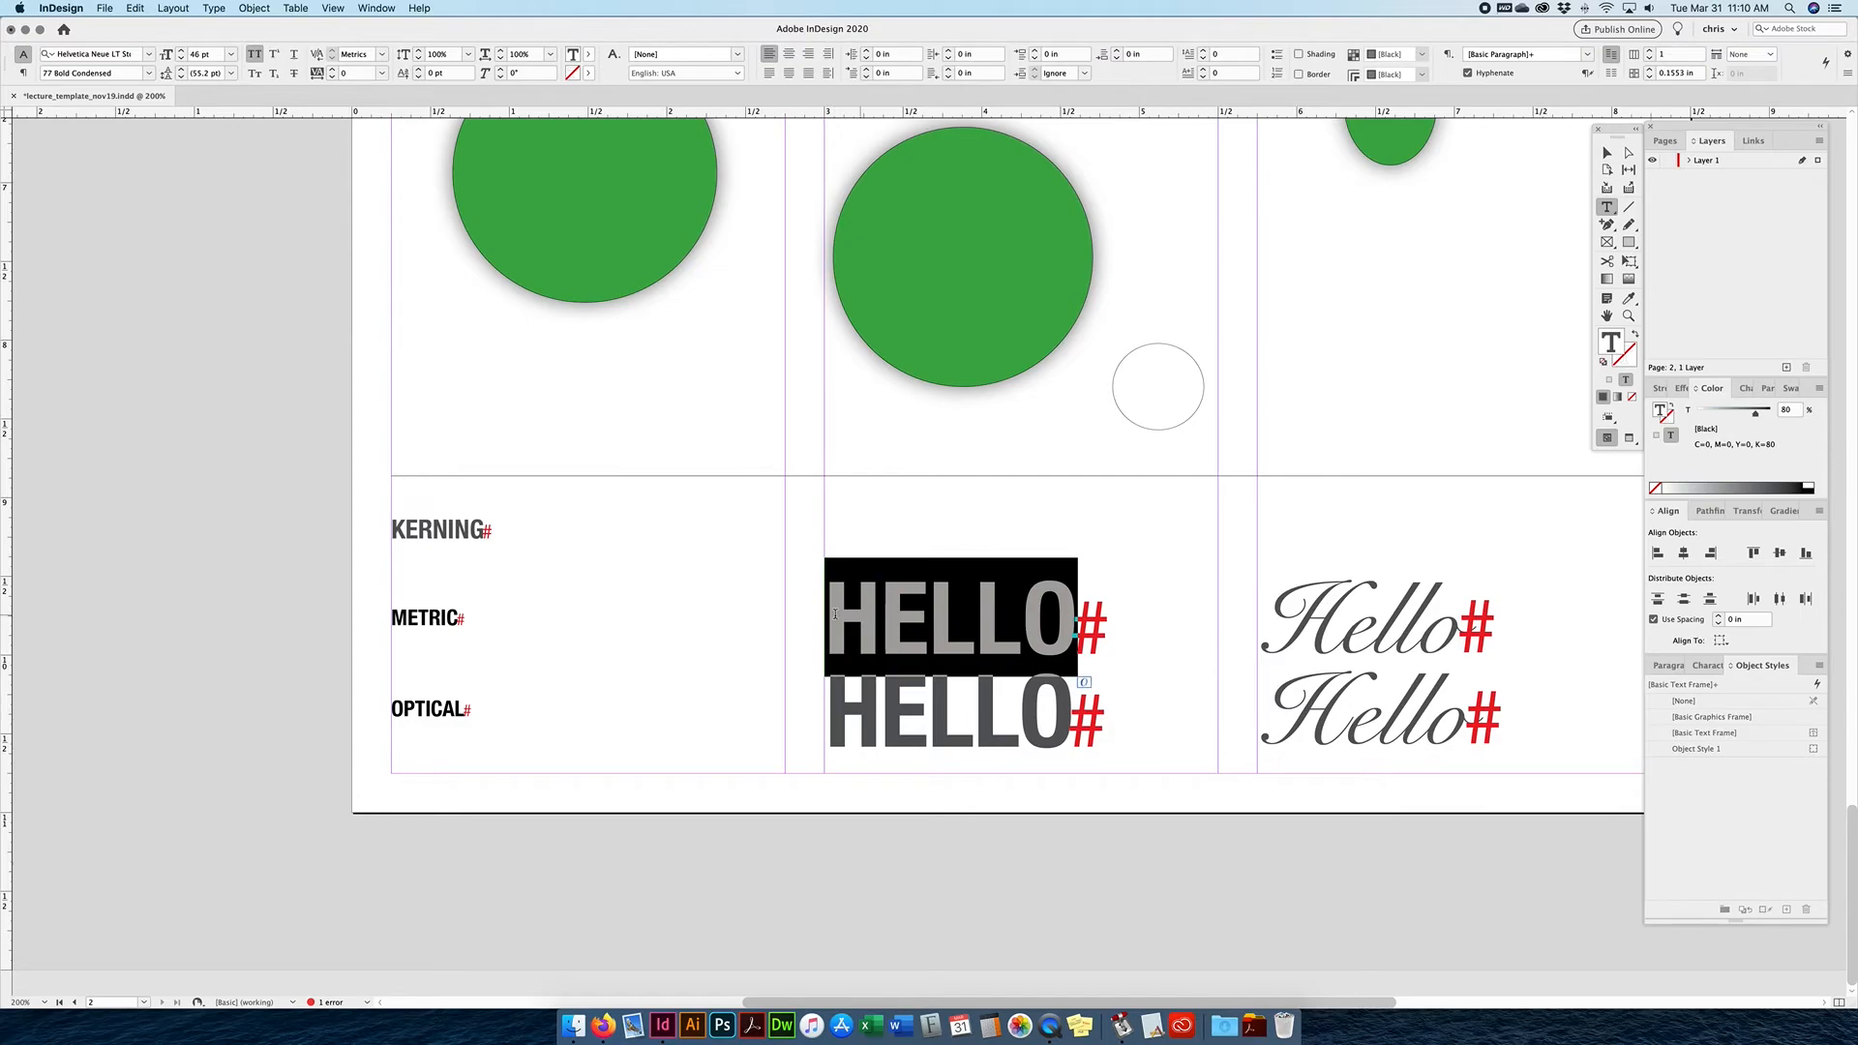
left_click_drag(830, 617, 1057, 618)
left_click_drag(830, 712, 1070, 711)
left_click(1607, 152)
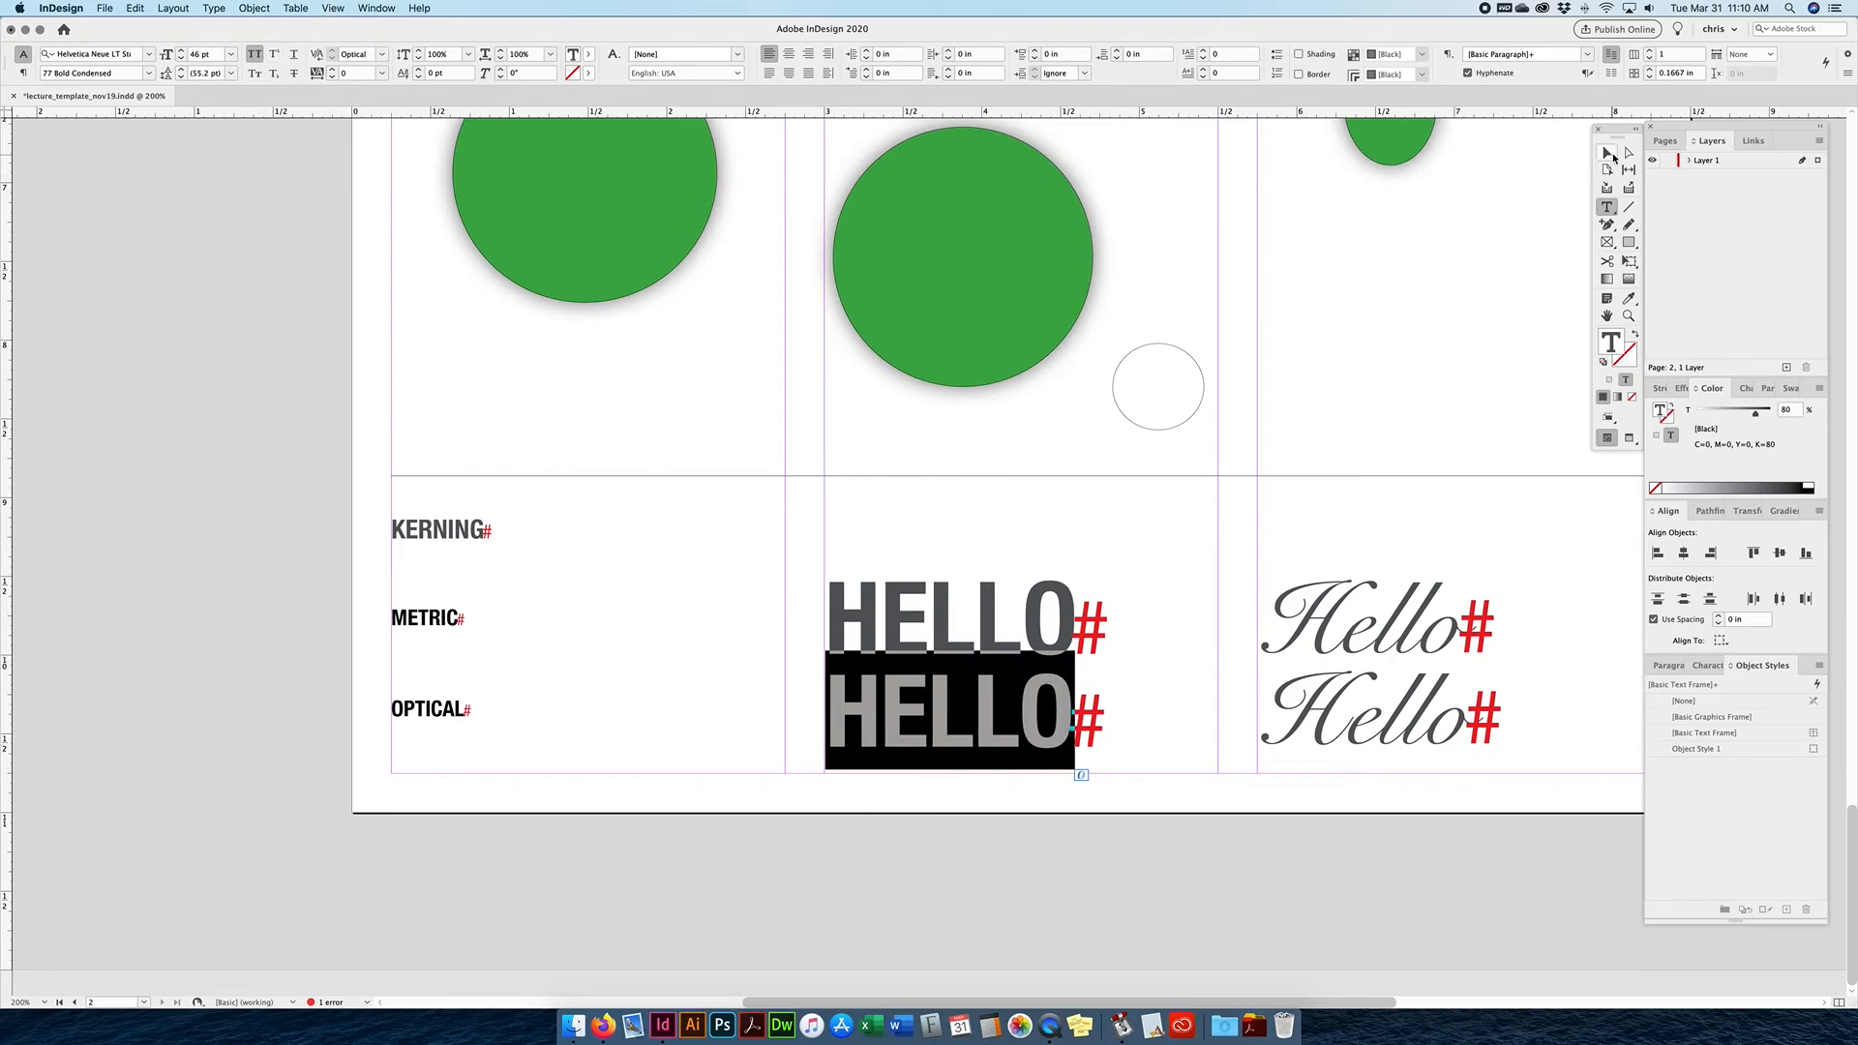
Nudge both HELLO text frames together slightly left to an X position of 4.2222 in, and deselect them.
scroll(1074, 530, "right", 3)
key("super+equal")
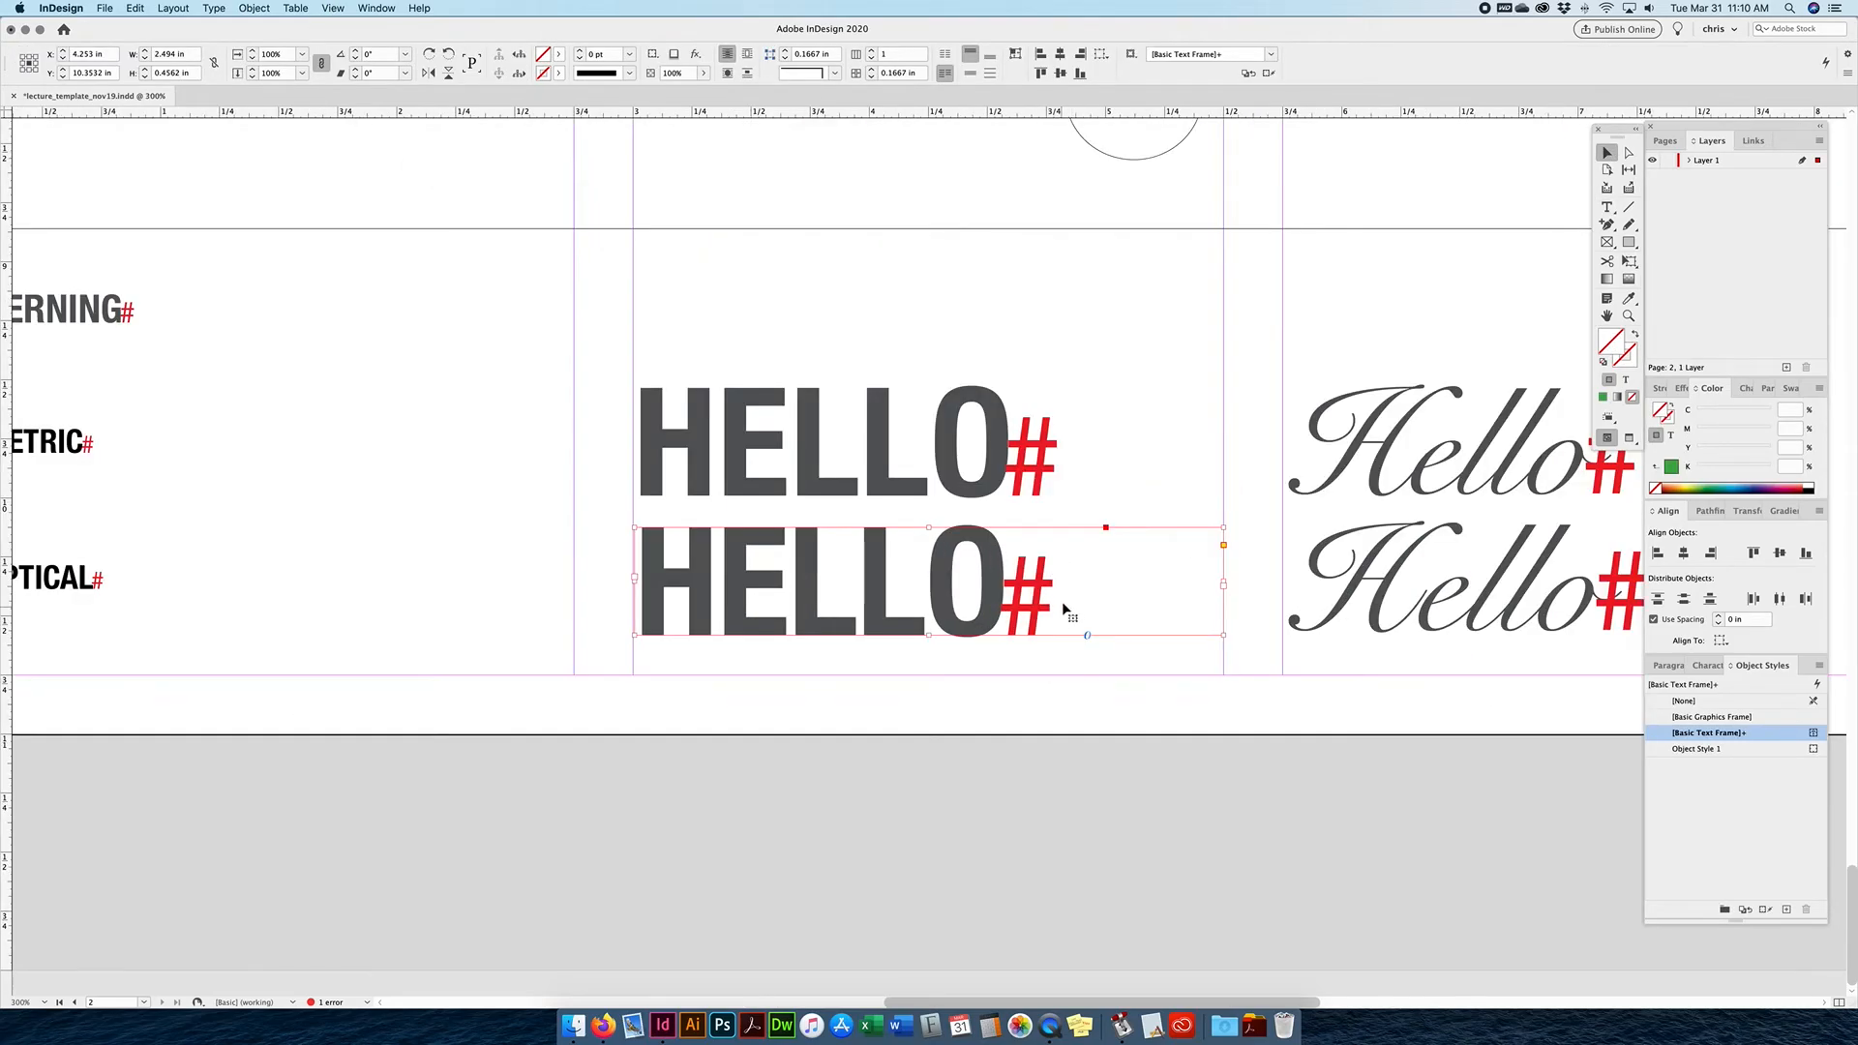
left_click_drag(852, 339, 905, 602)
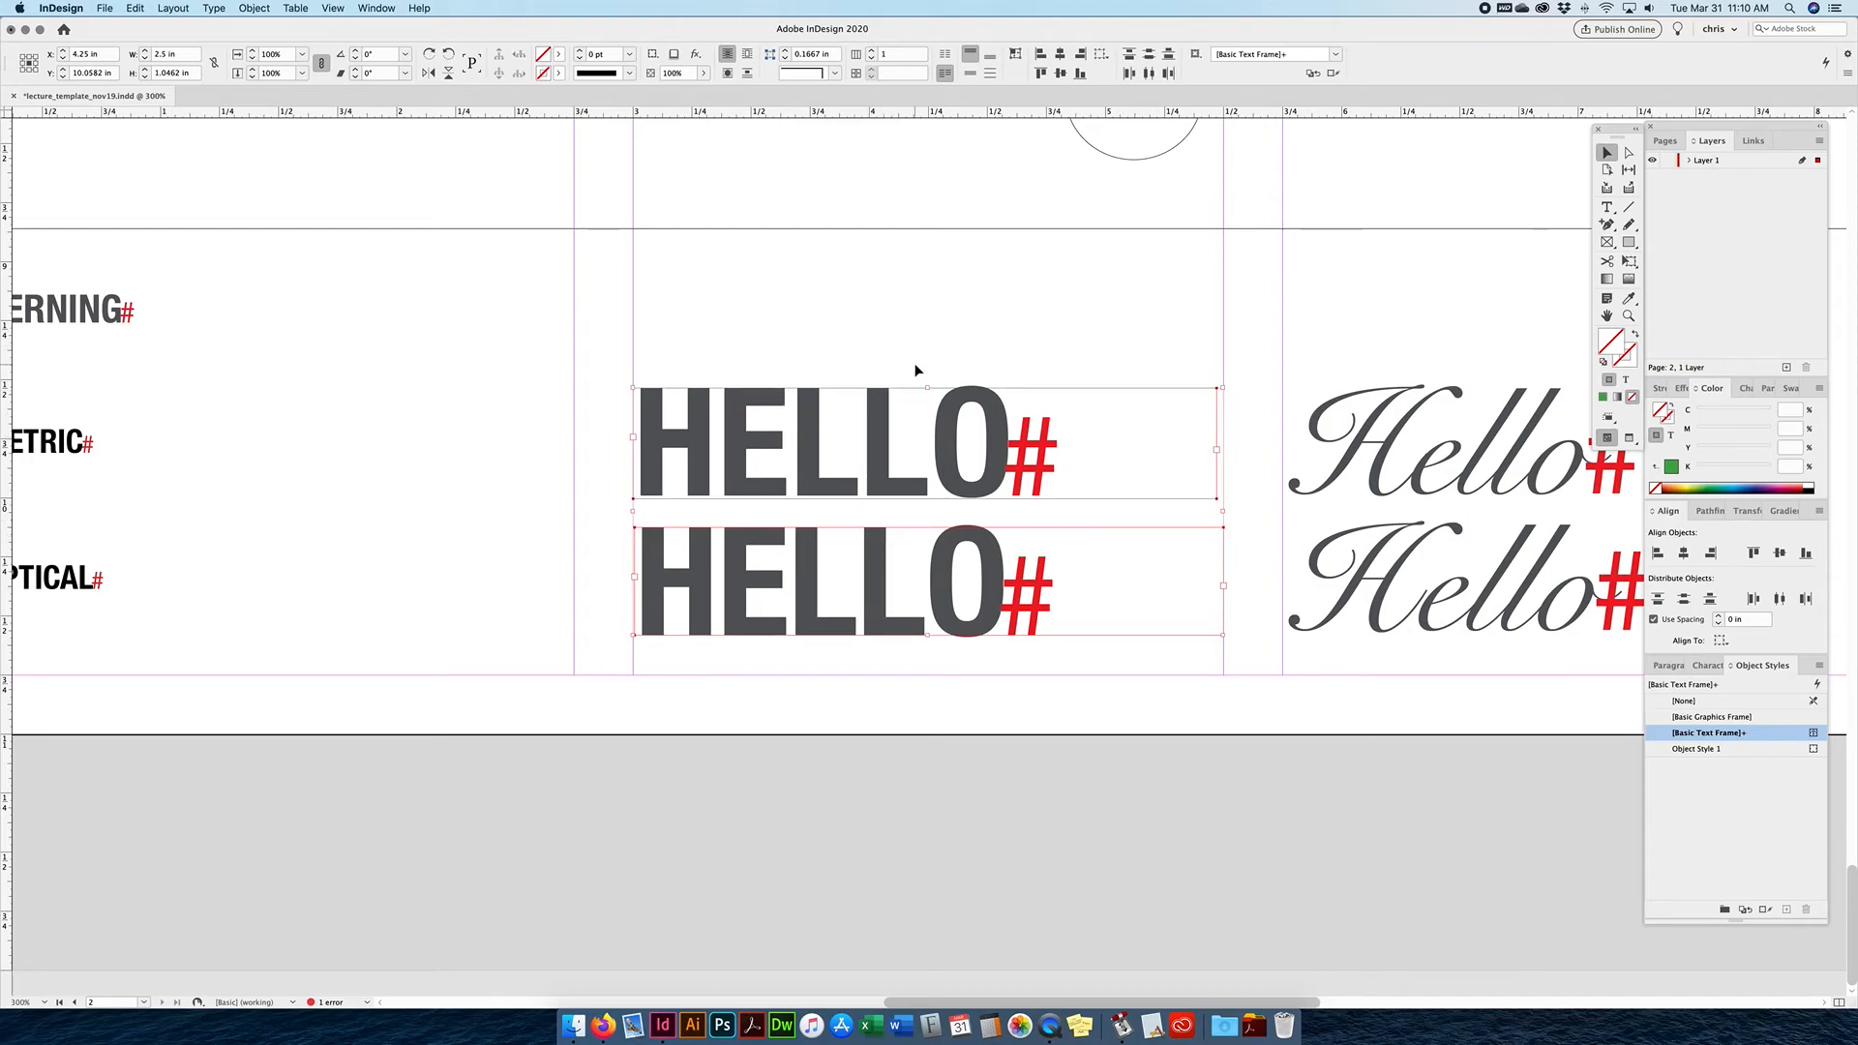
left_click_drag(916, 371, 830, 624)
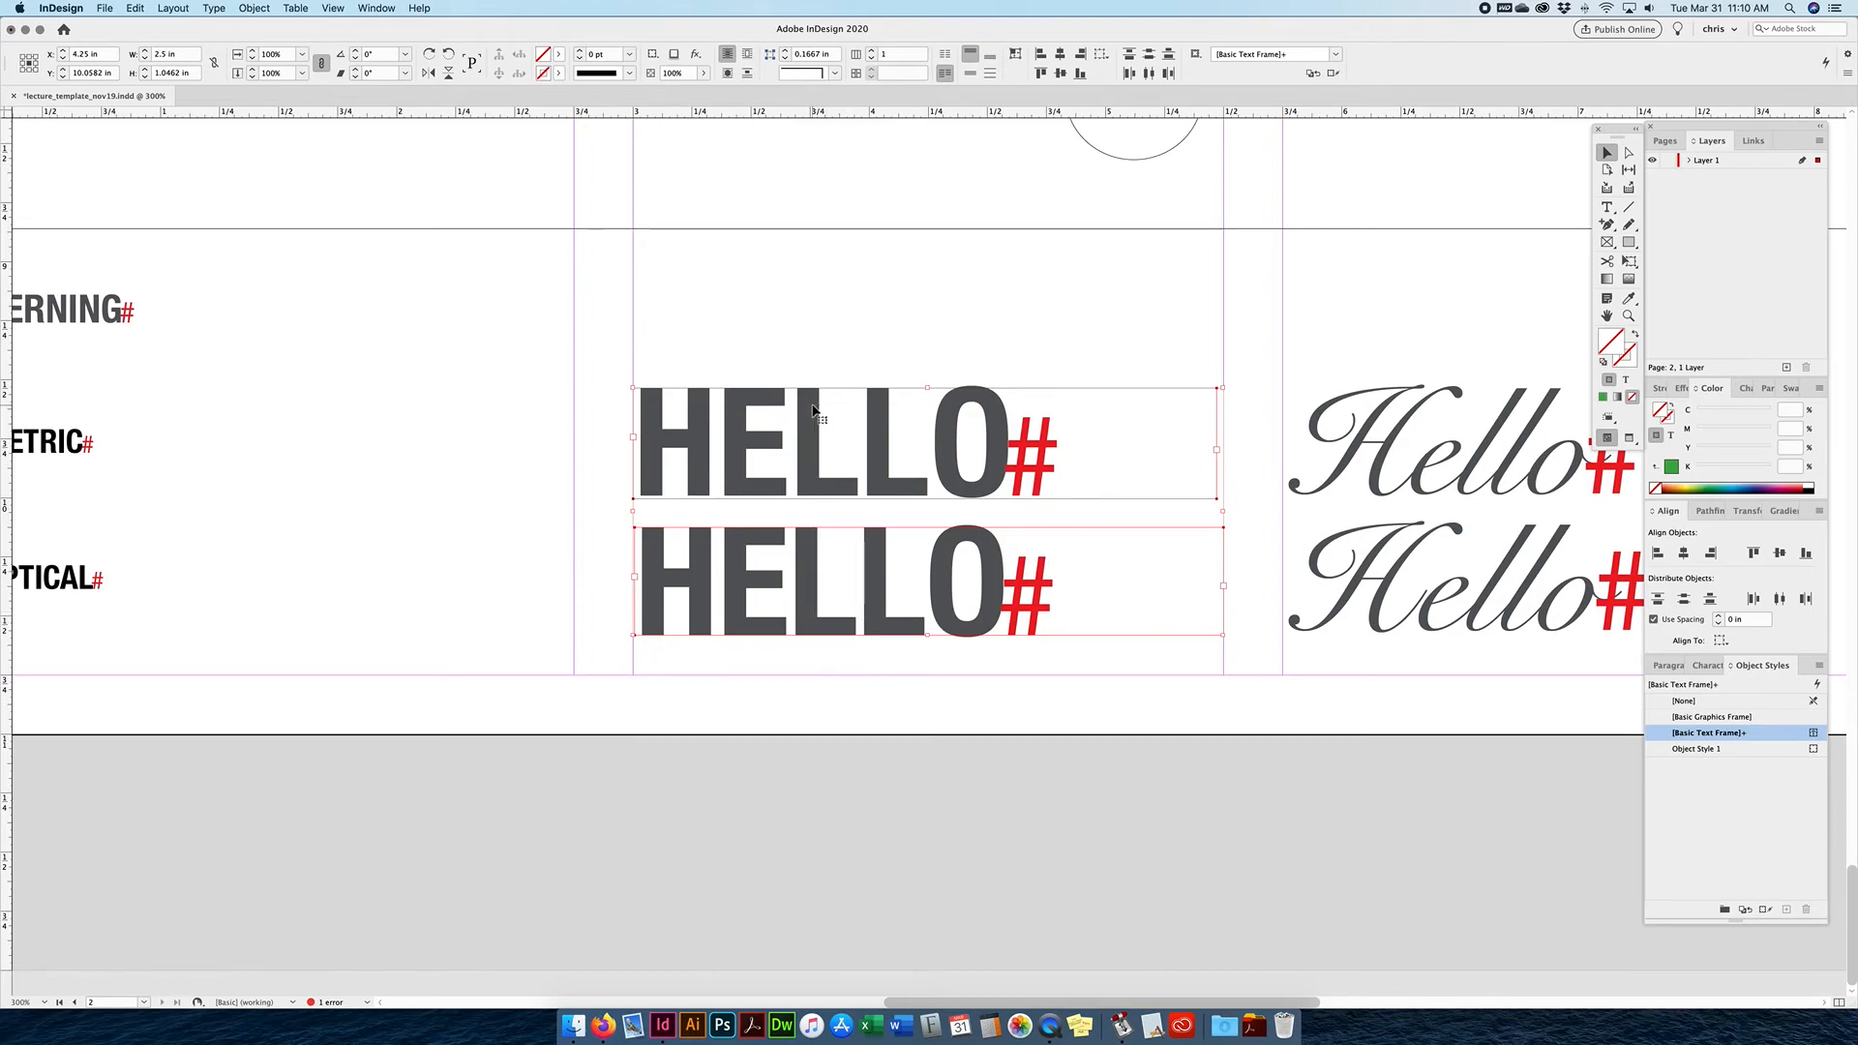
key("Left")
key("Left")
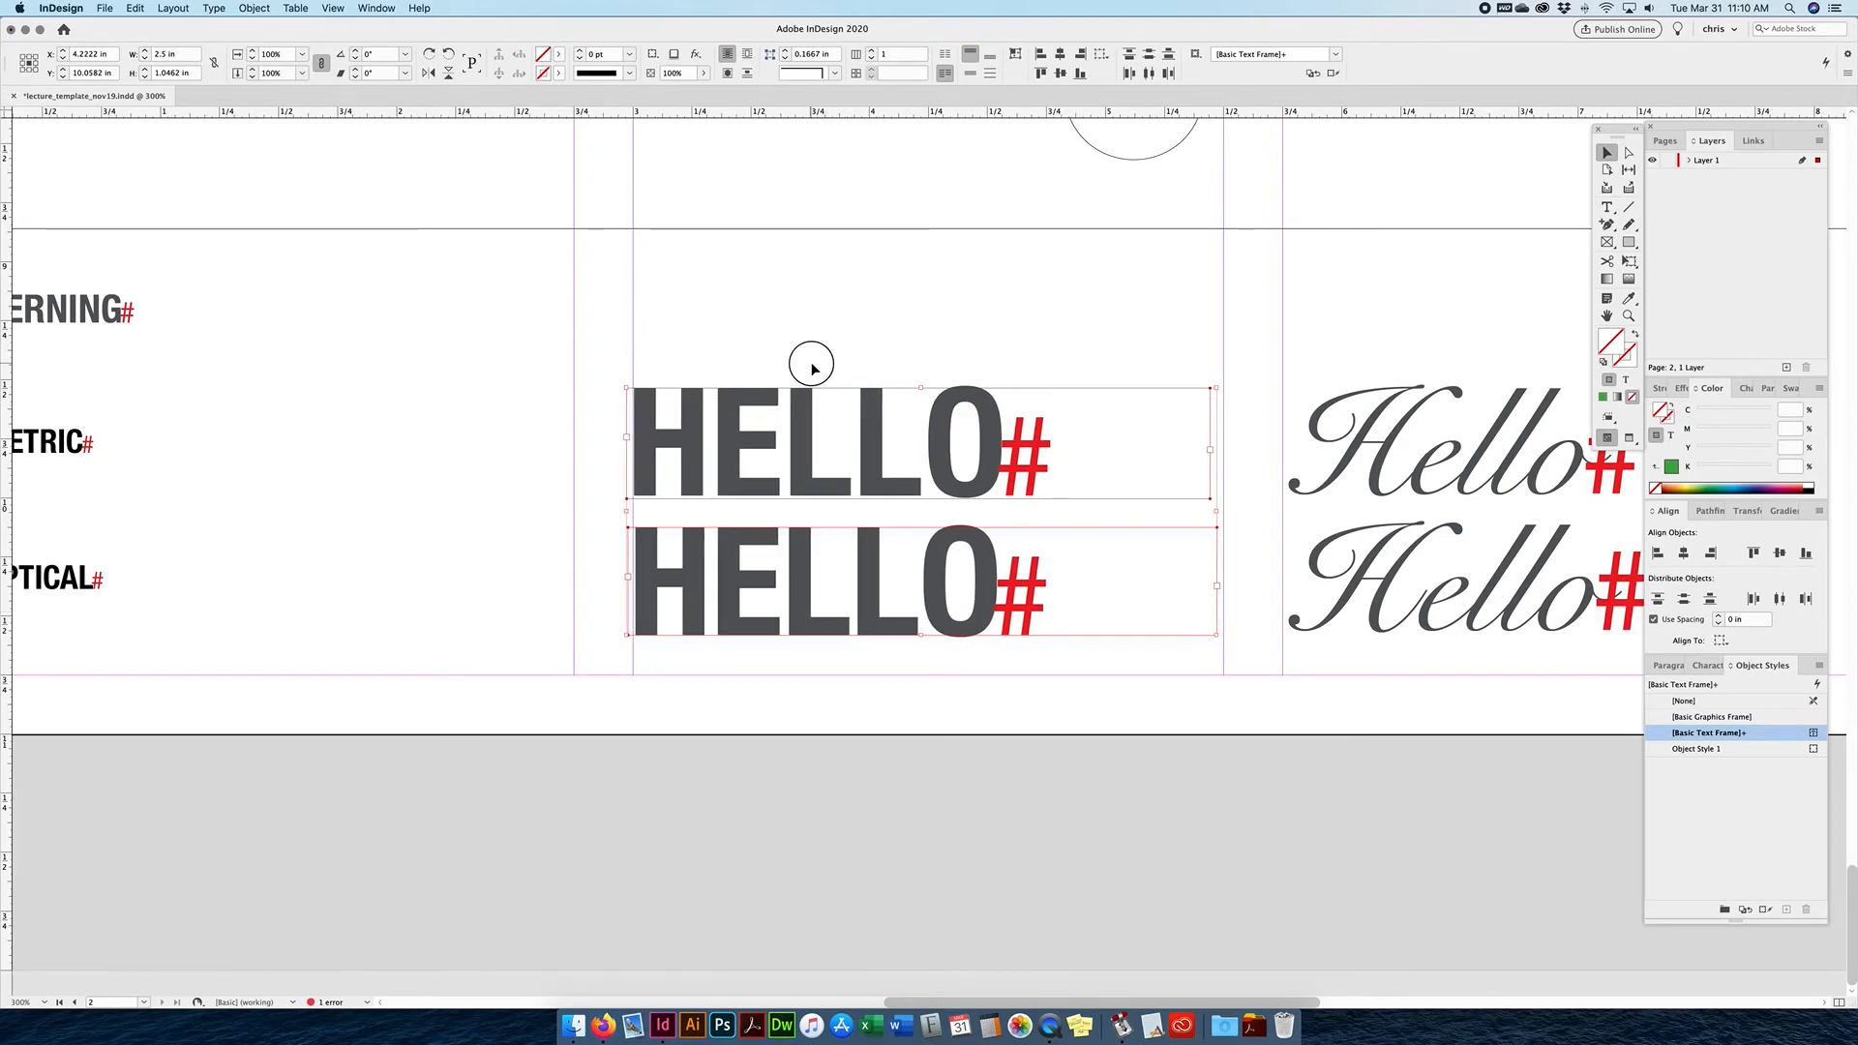
left_click(811, 362)
Preview the page without guides and hidden characters, and compare the letter spacing of the two HELLO samples up close.
key("w")
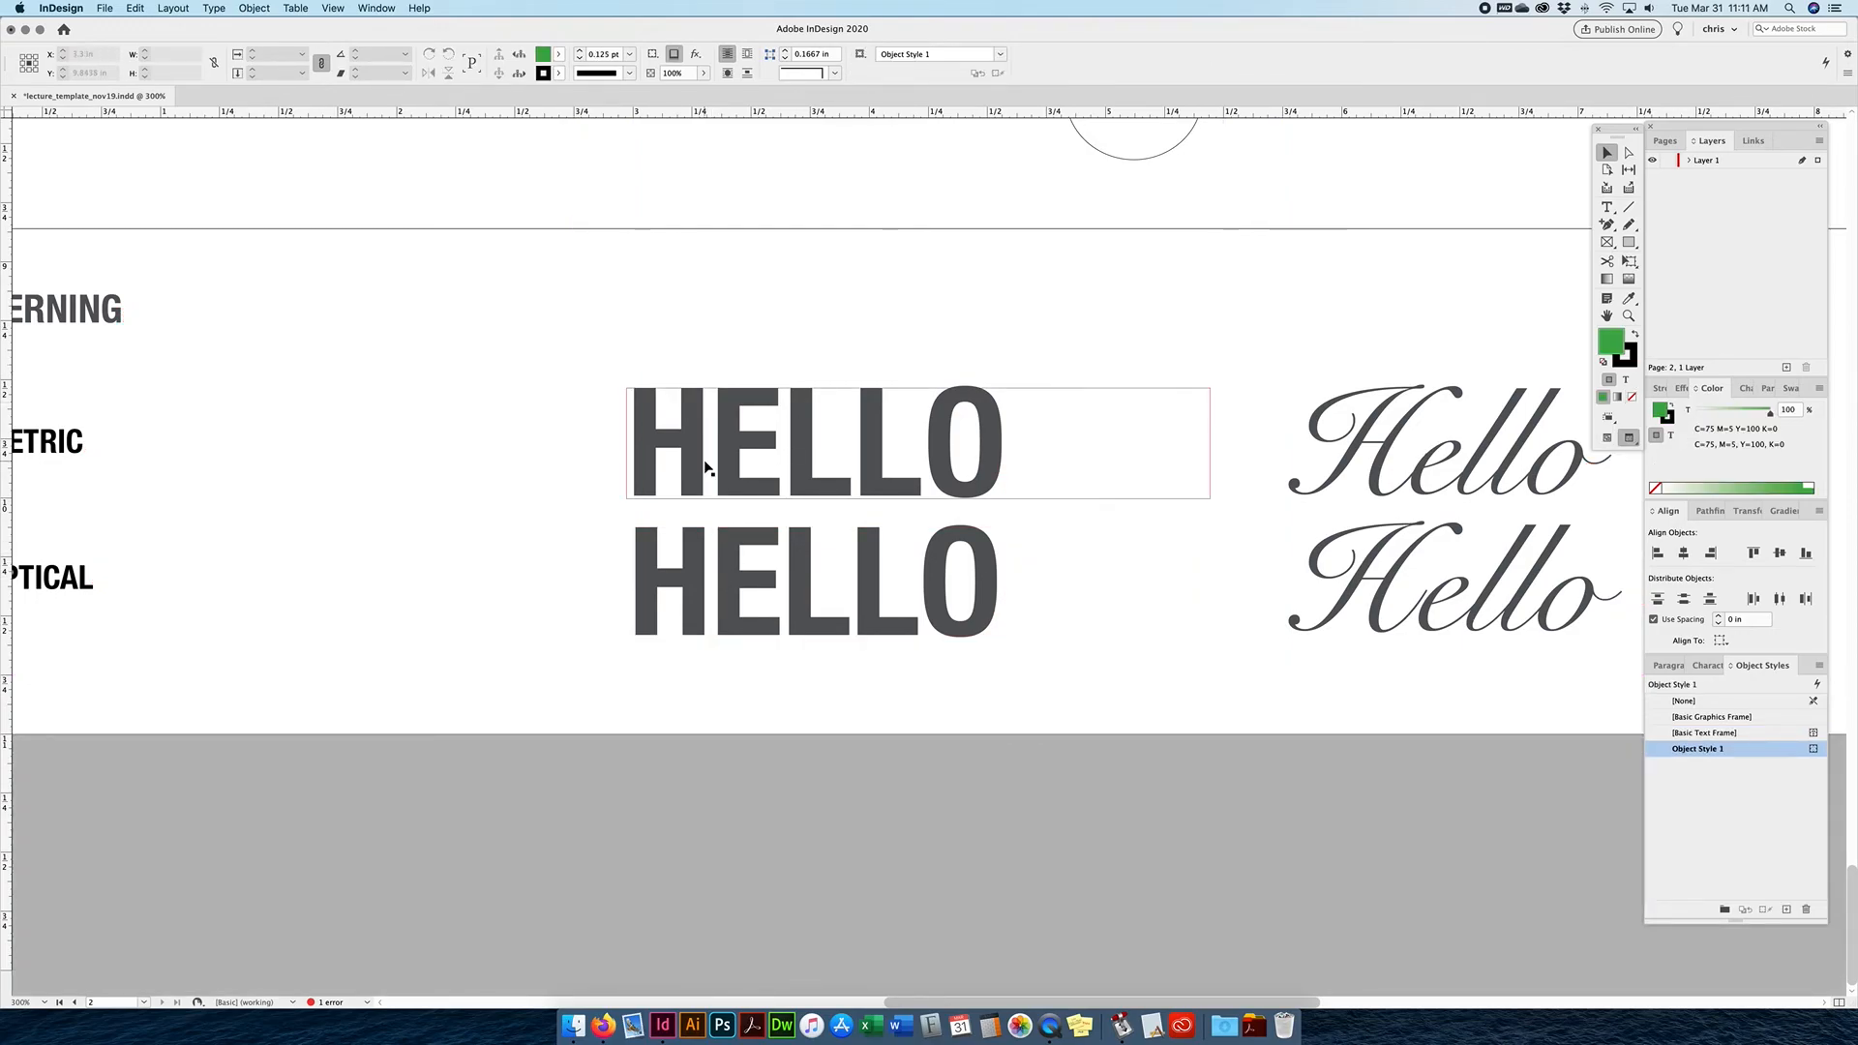
key("super+equal")
key("super+equal")
left_click_drag(703, 468, 859, 486)
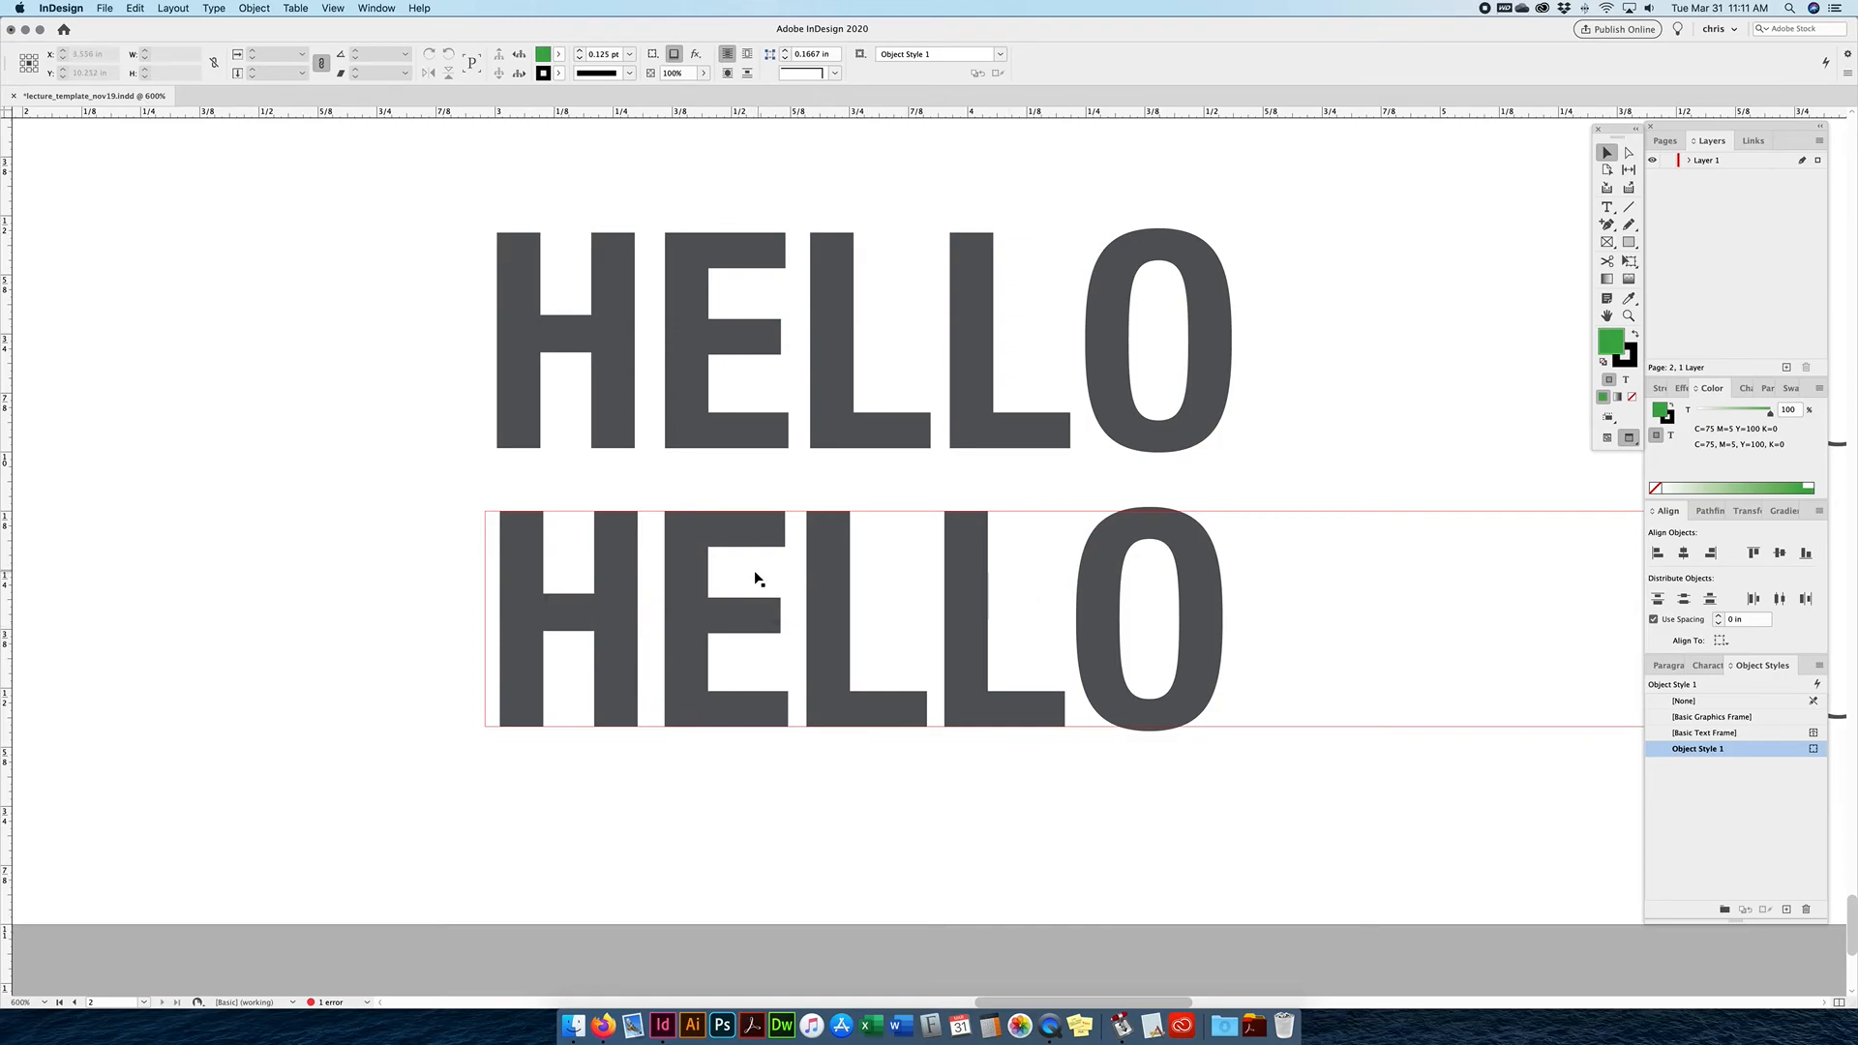
Select all the text in the upper script Hello sample to check its kerning method.
key("super+minus")
left_click_drag(1283, 475, 972, 471)
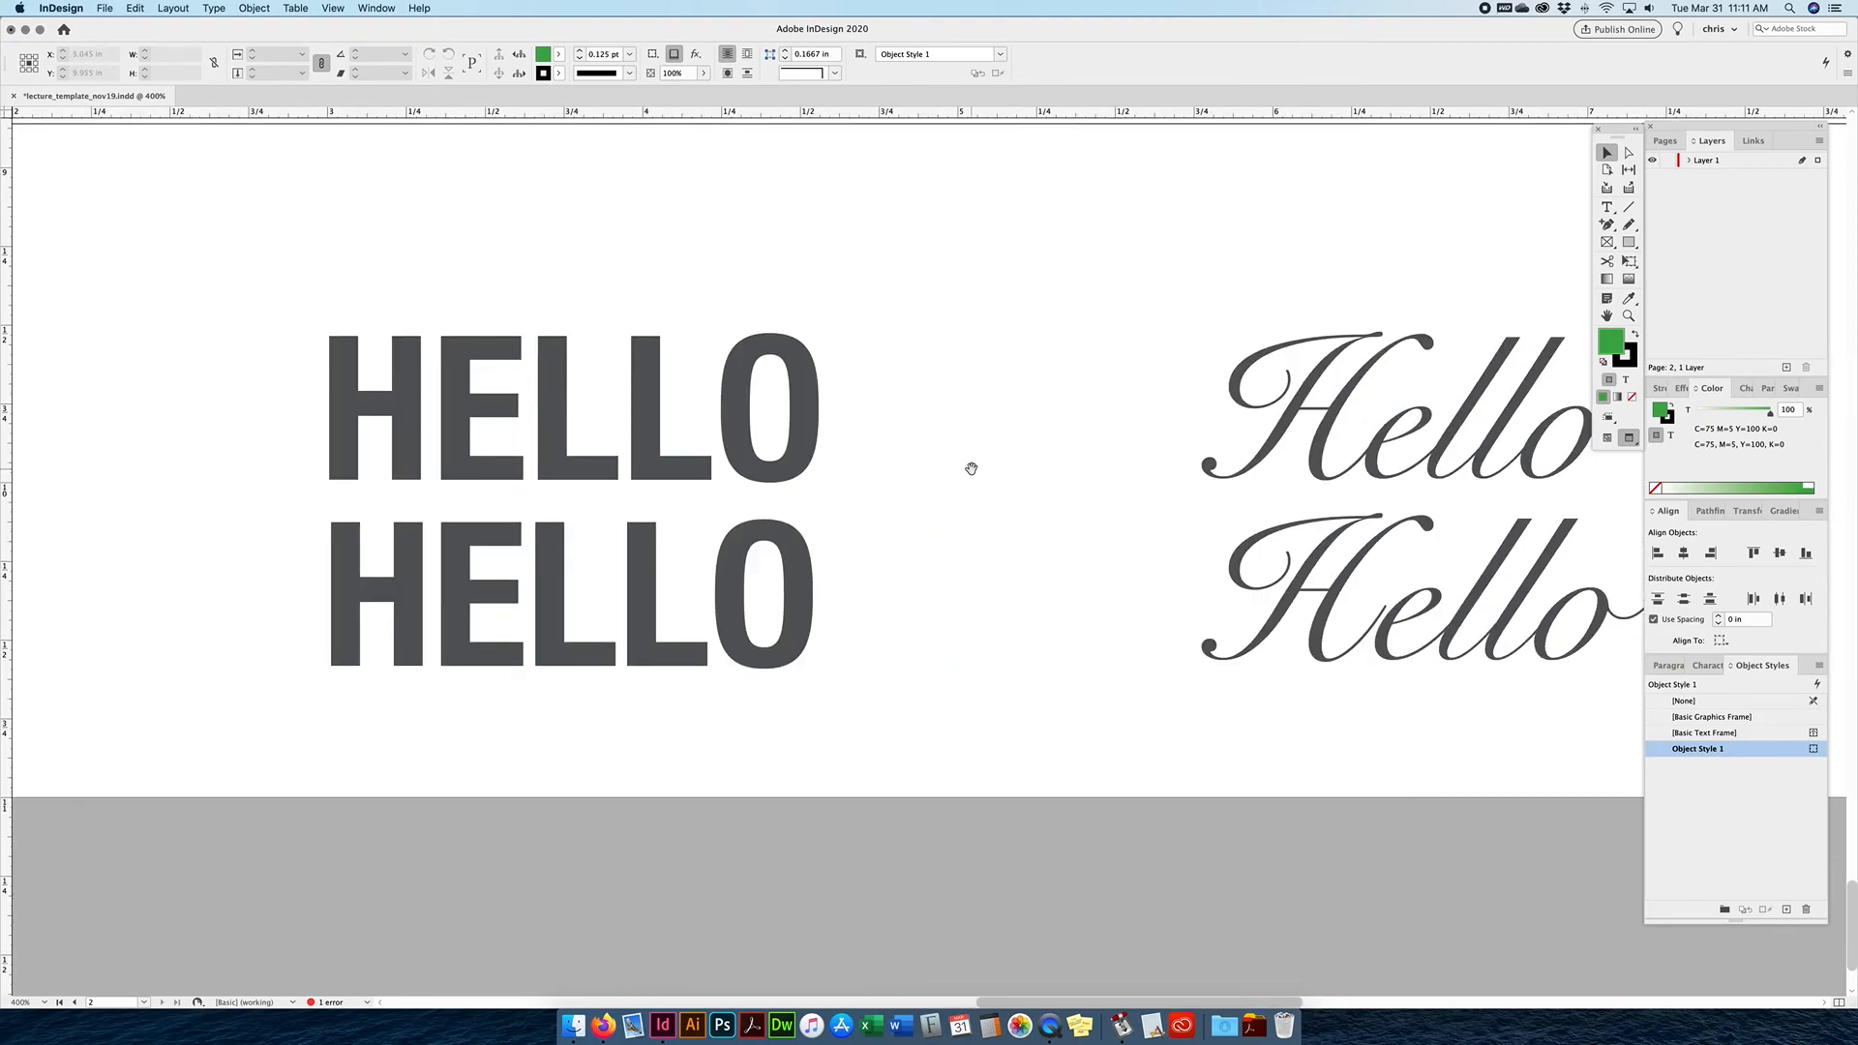
scroll(1286, 468, "right", 5)
double_click(870, 417)
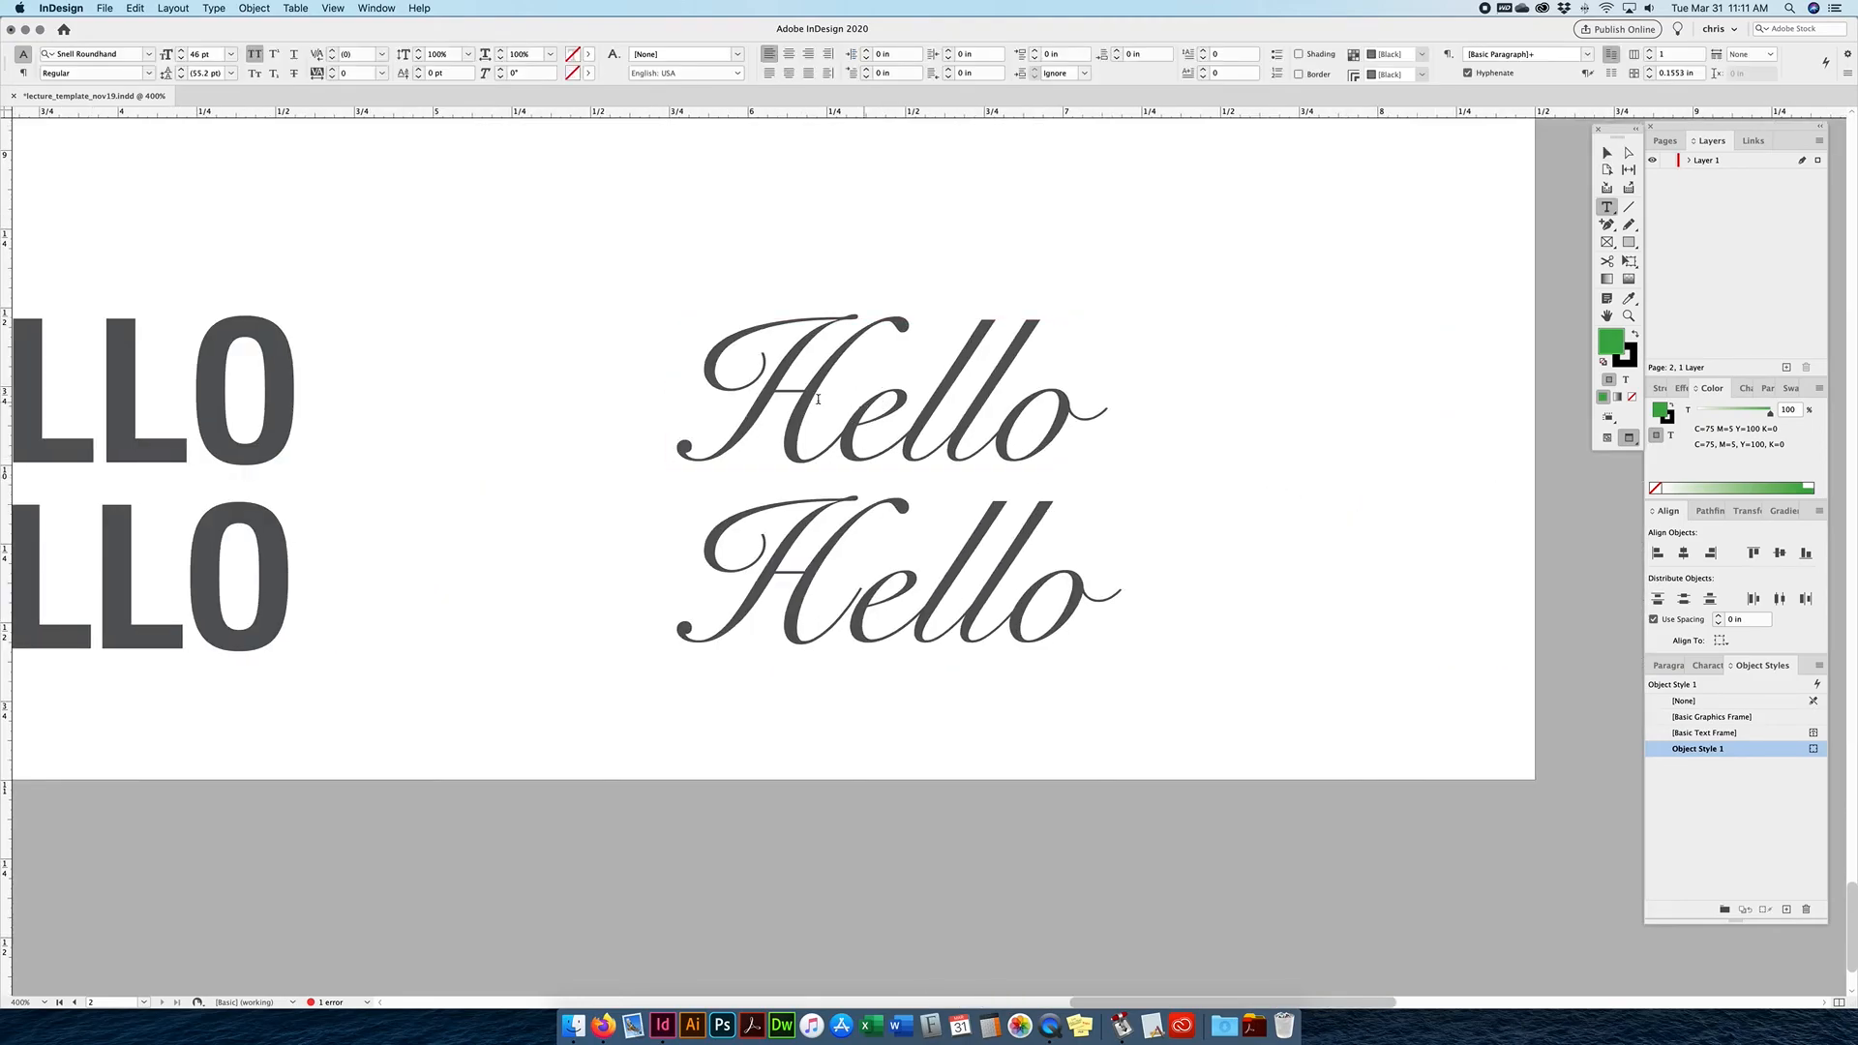
key("super+a")
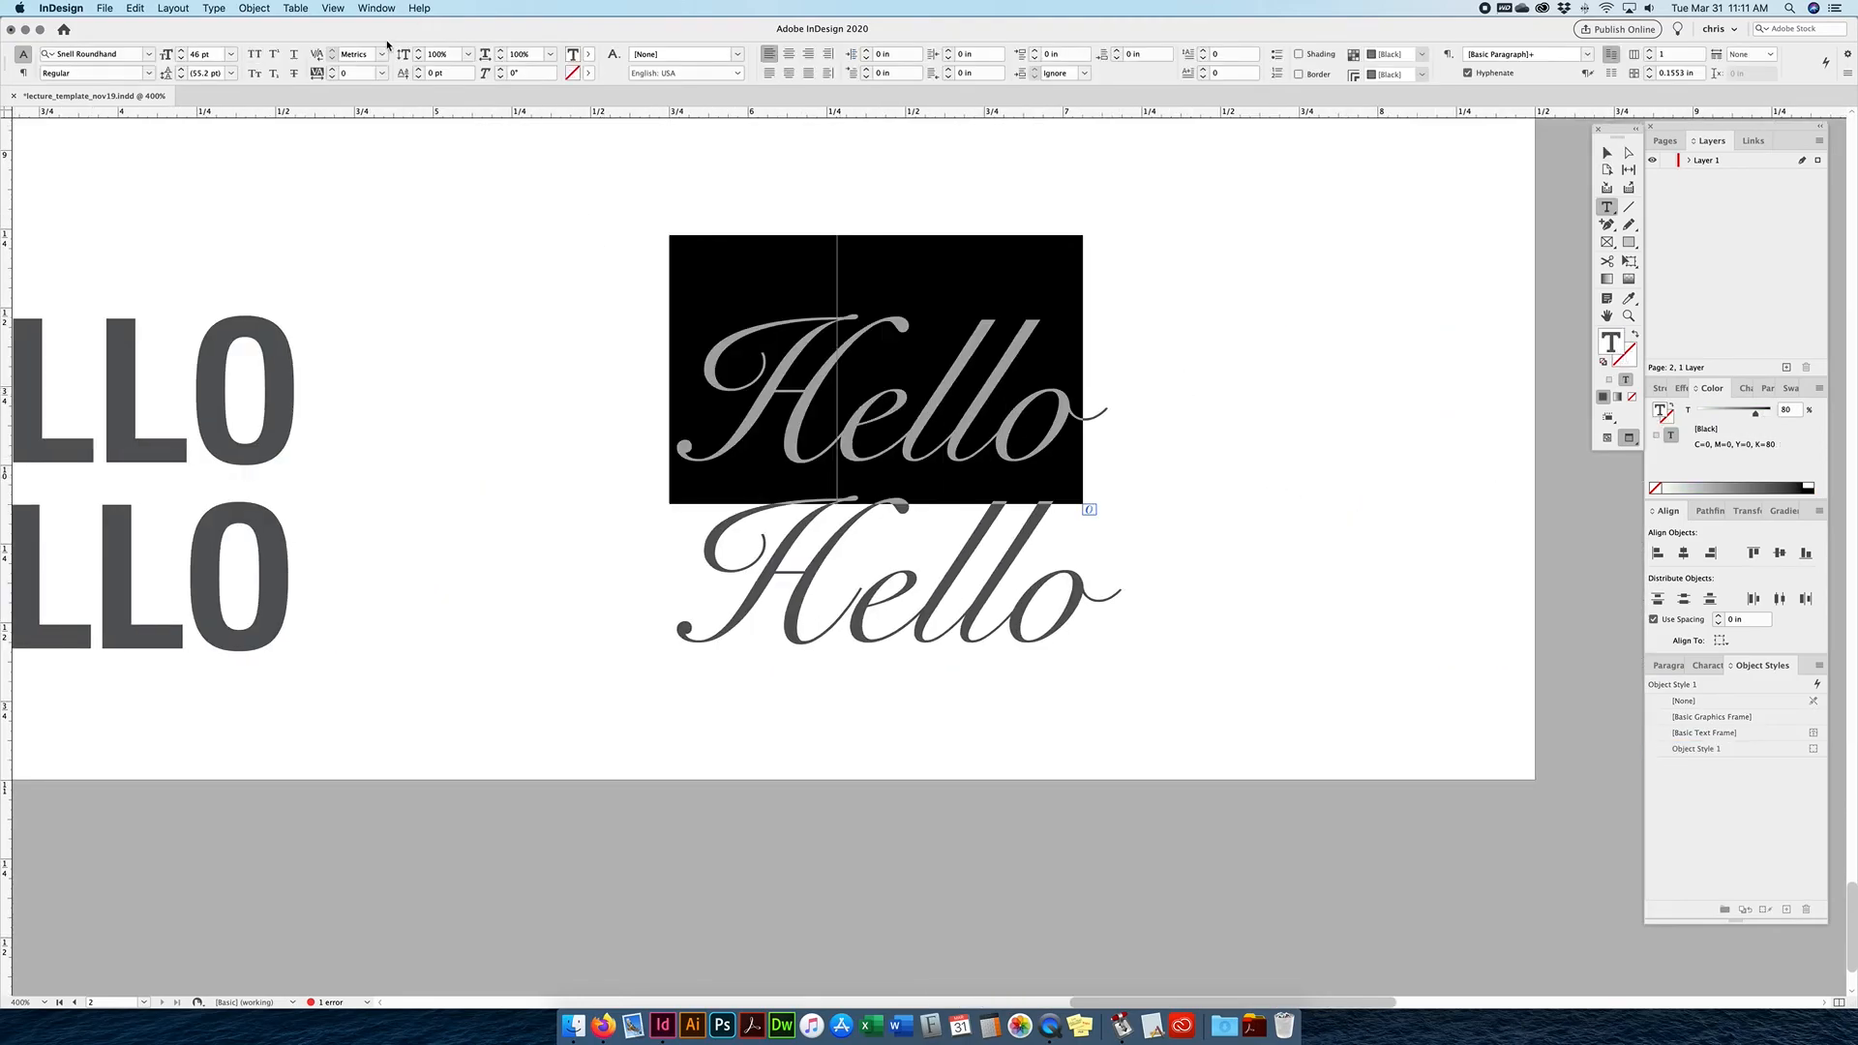
left_click(814, 381)
left_click_drag(796, 378, 1072, 398)
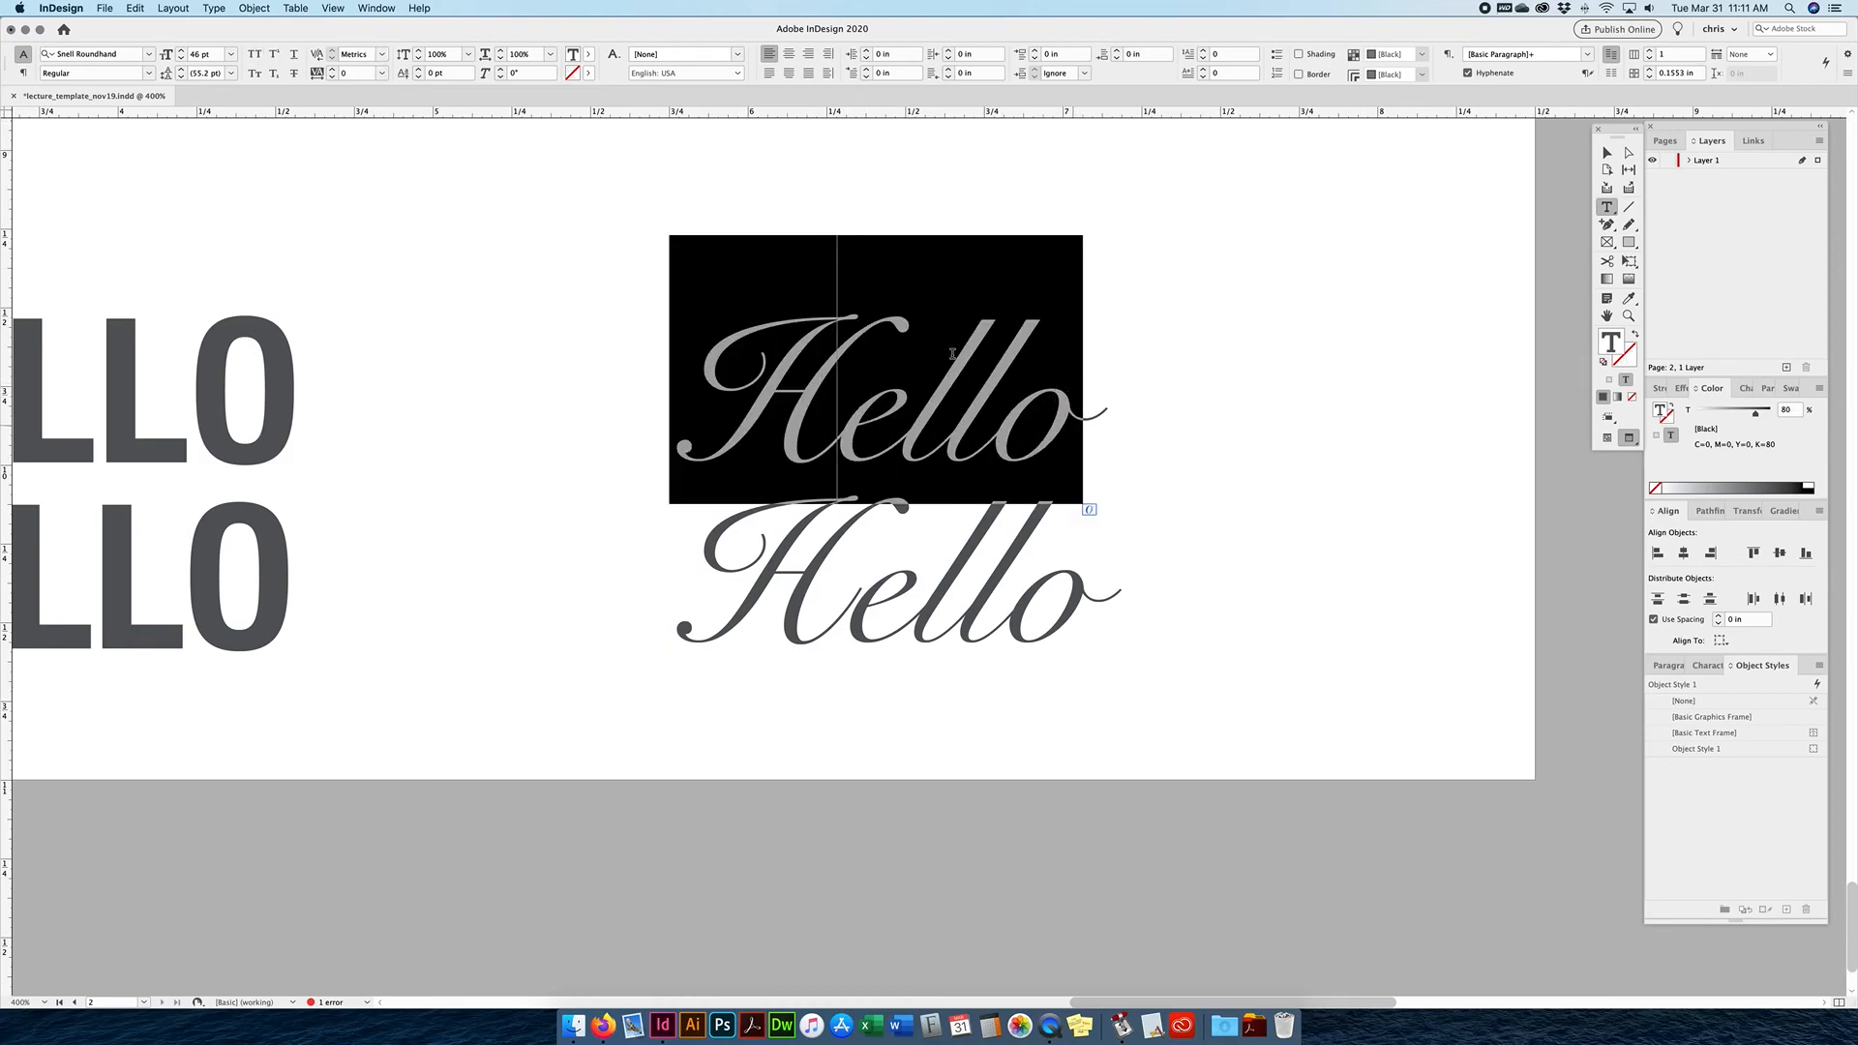
Set the kerning between the H and e of the upper script Hello to -25.
left_click(862, 404)
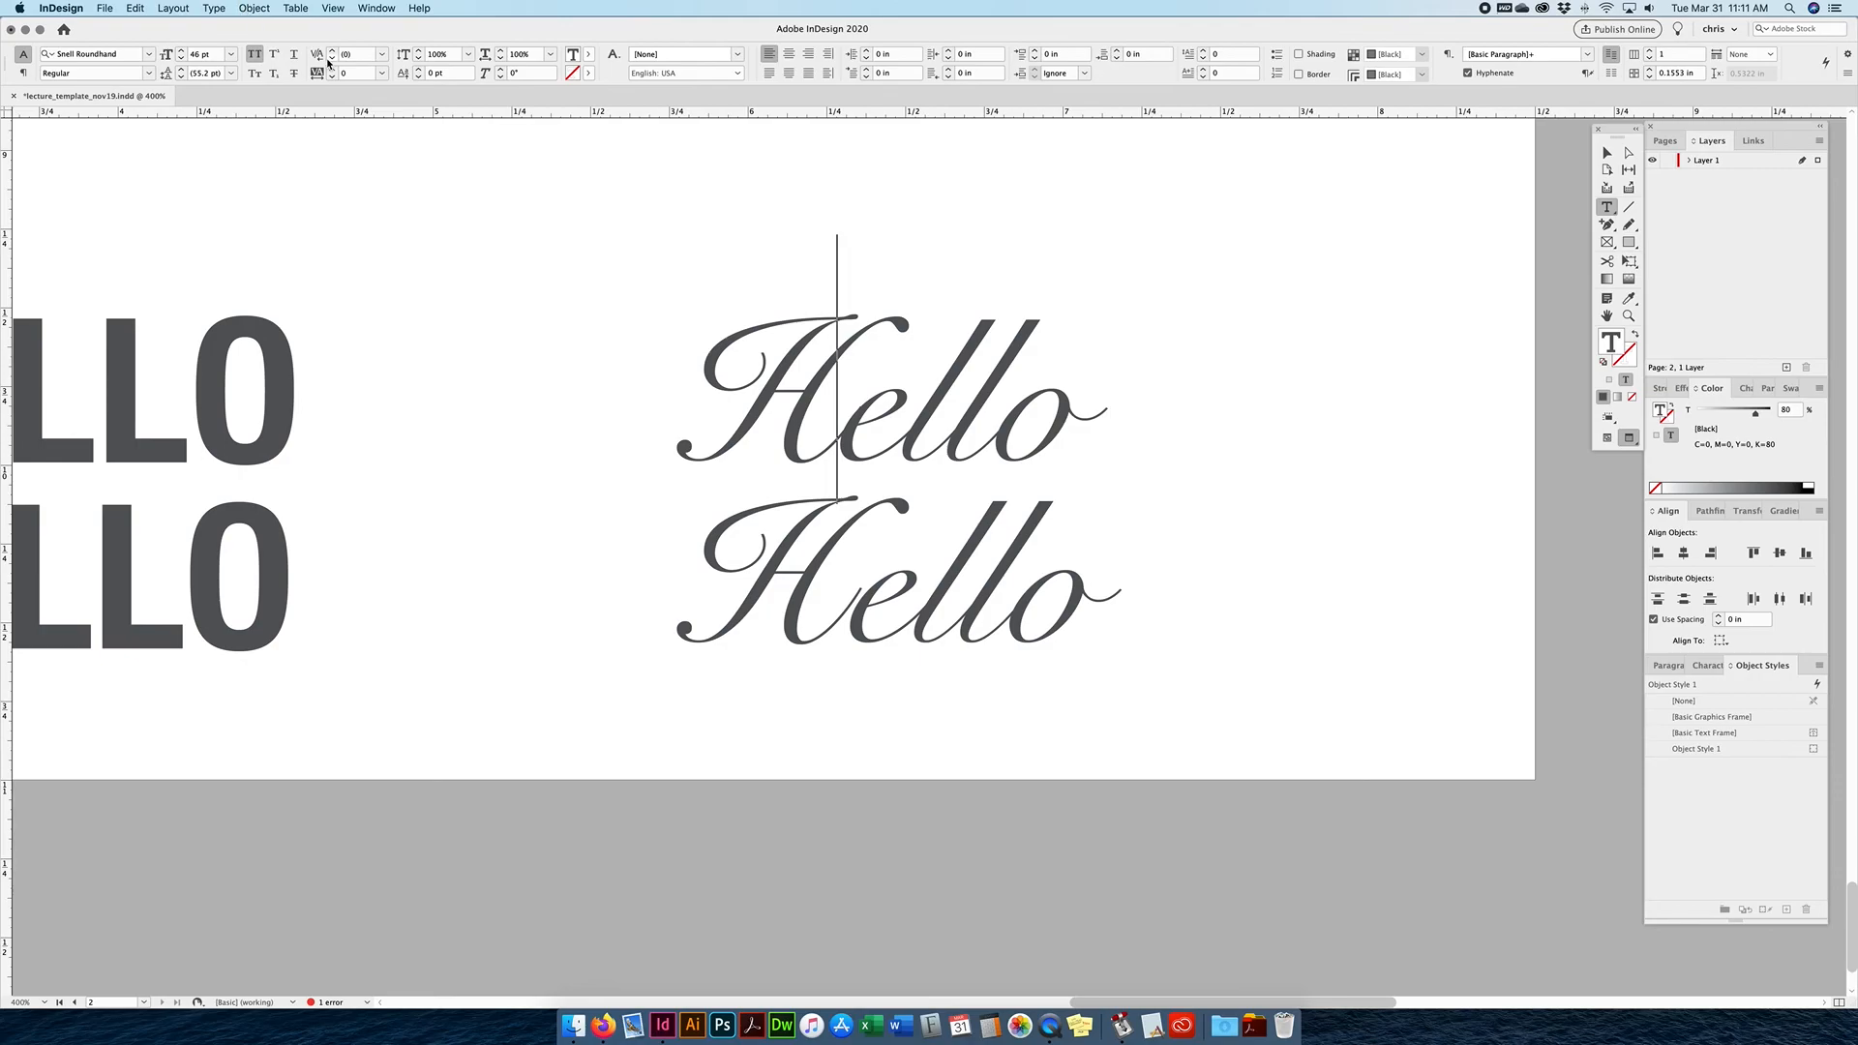
left_click(382, 55)
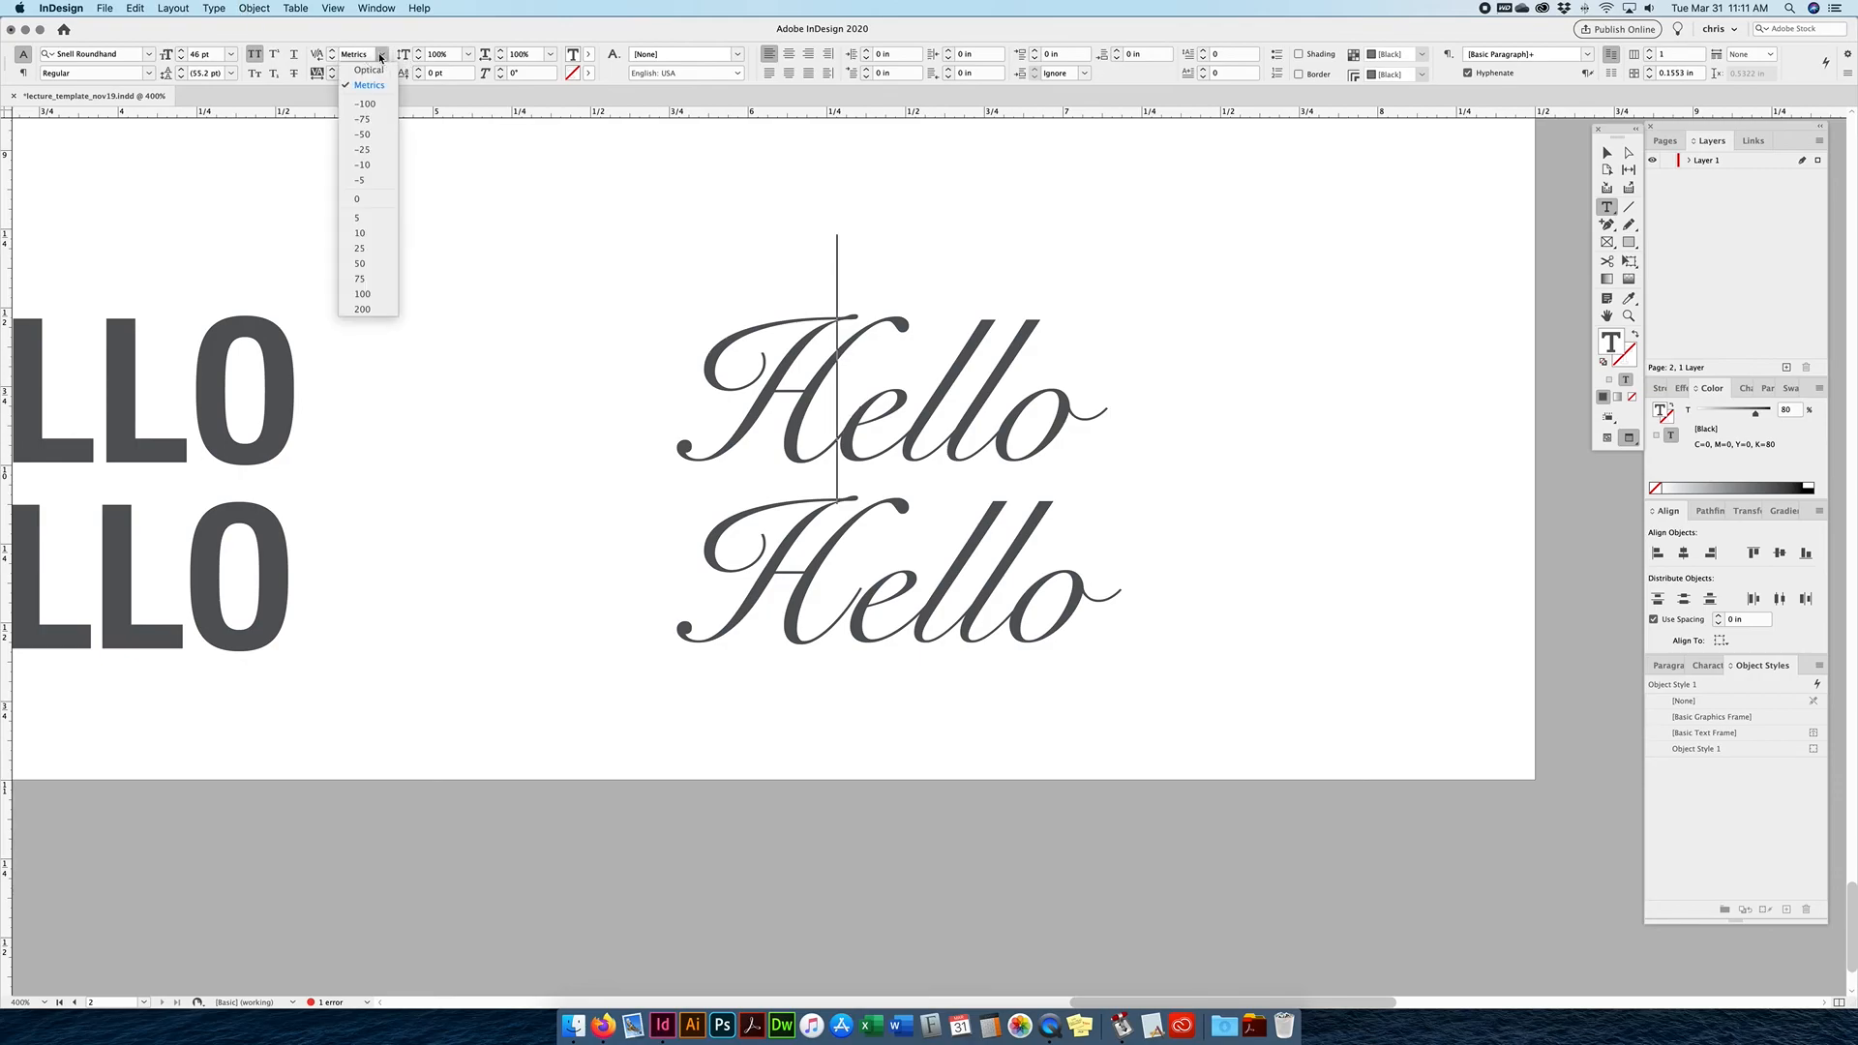
left_click(375, 153)
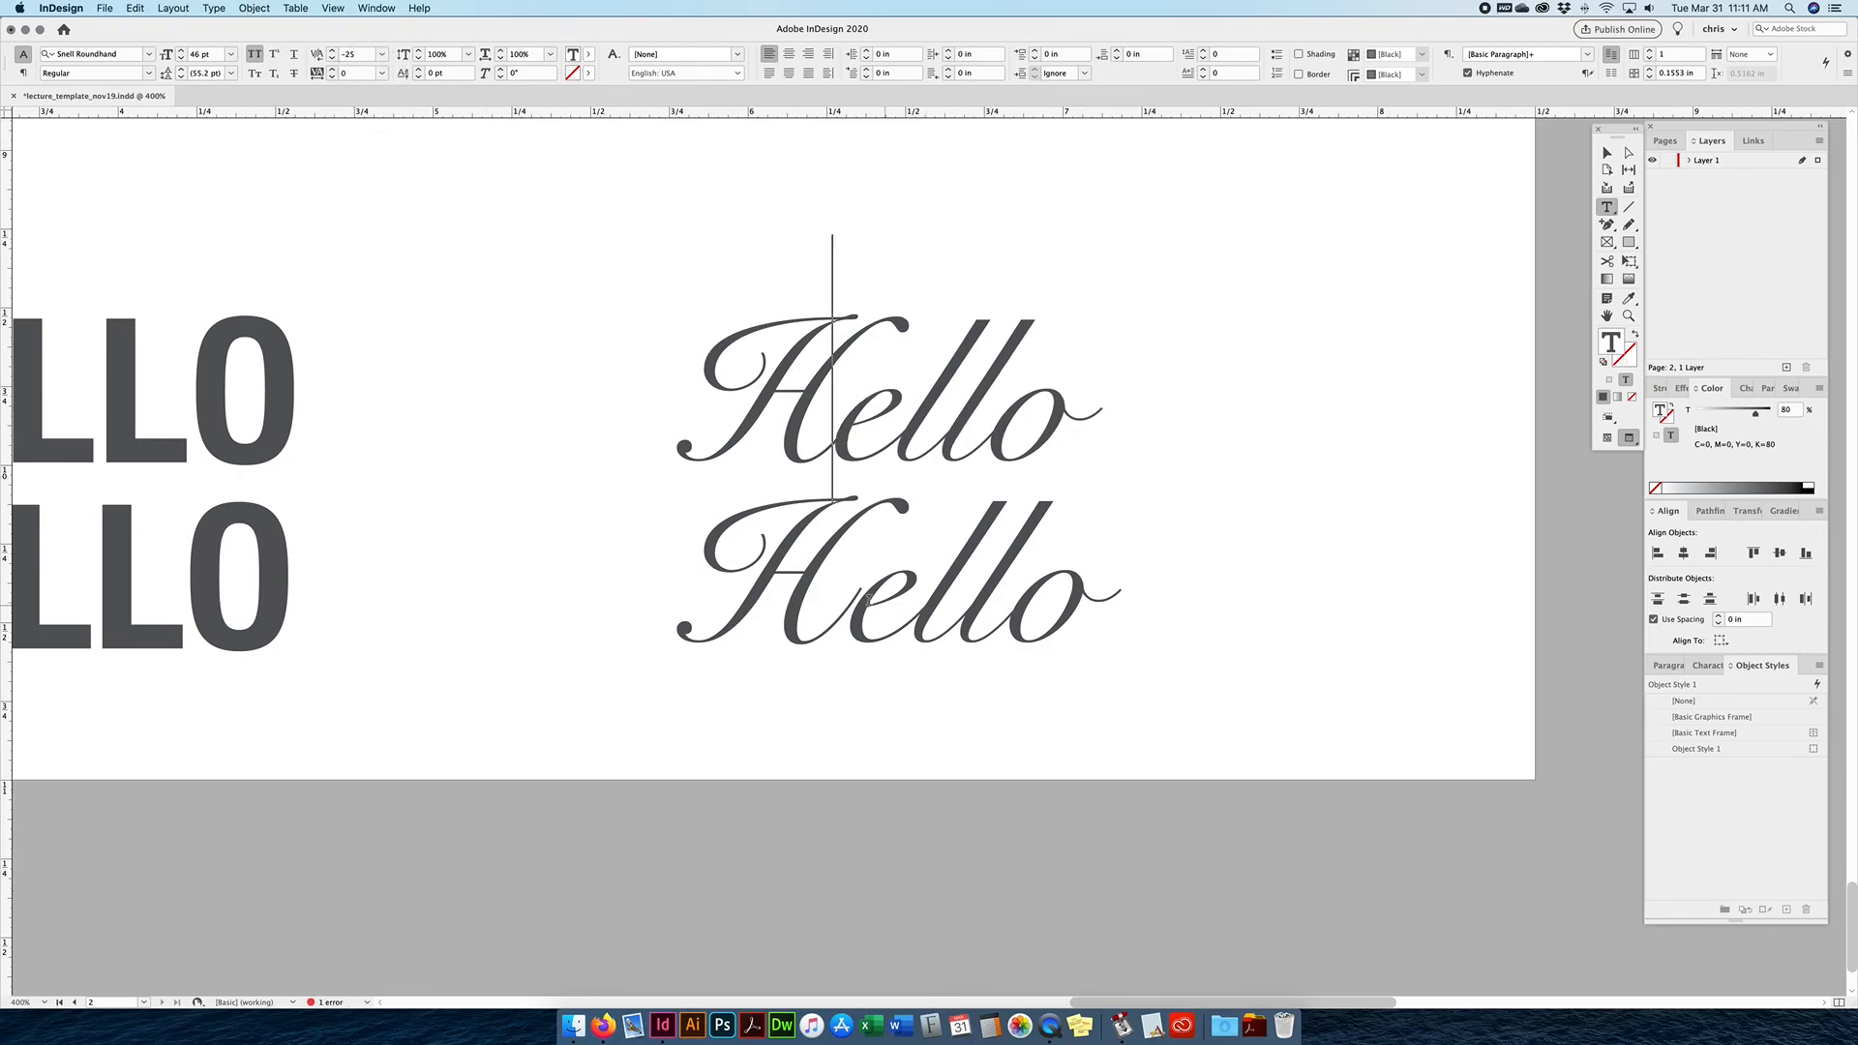
Check the lower script Hello's kerning method, and set the kerning between its two l's to 50.
left_click_drag(746, 589, 1101, 496)
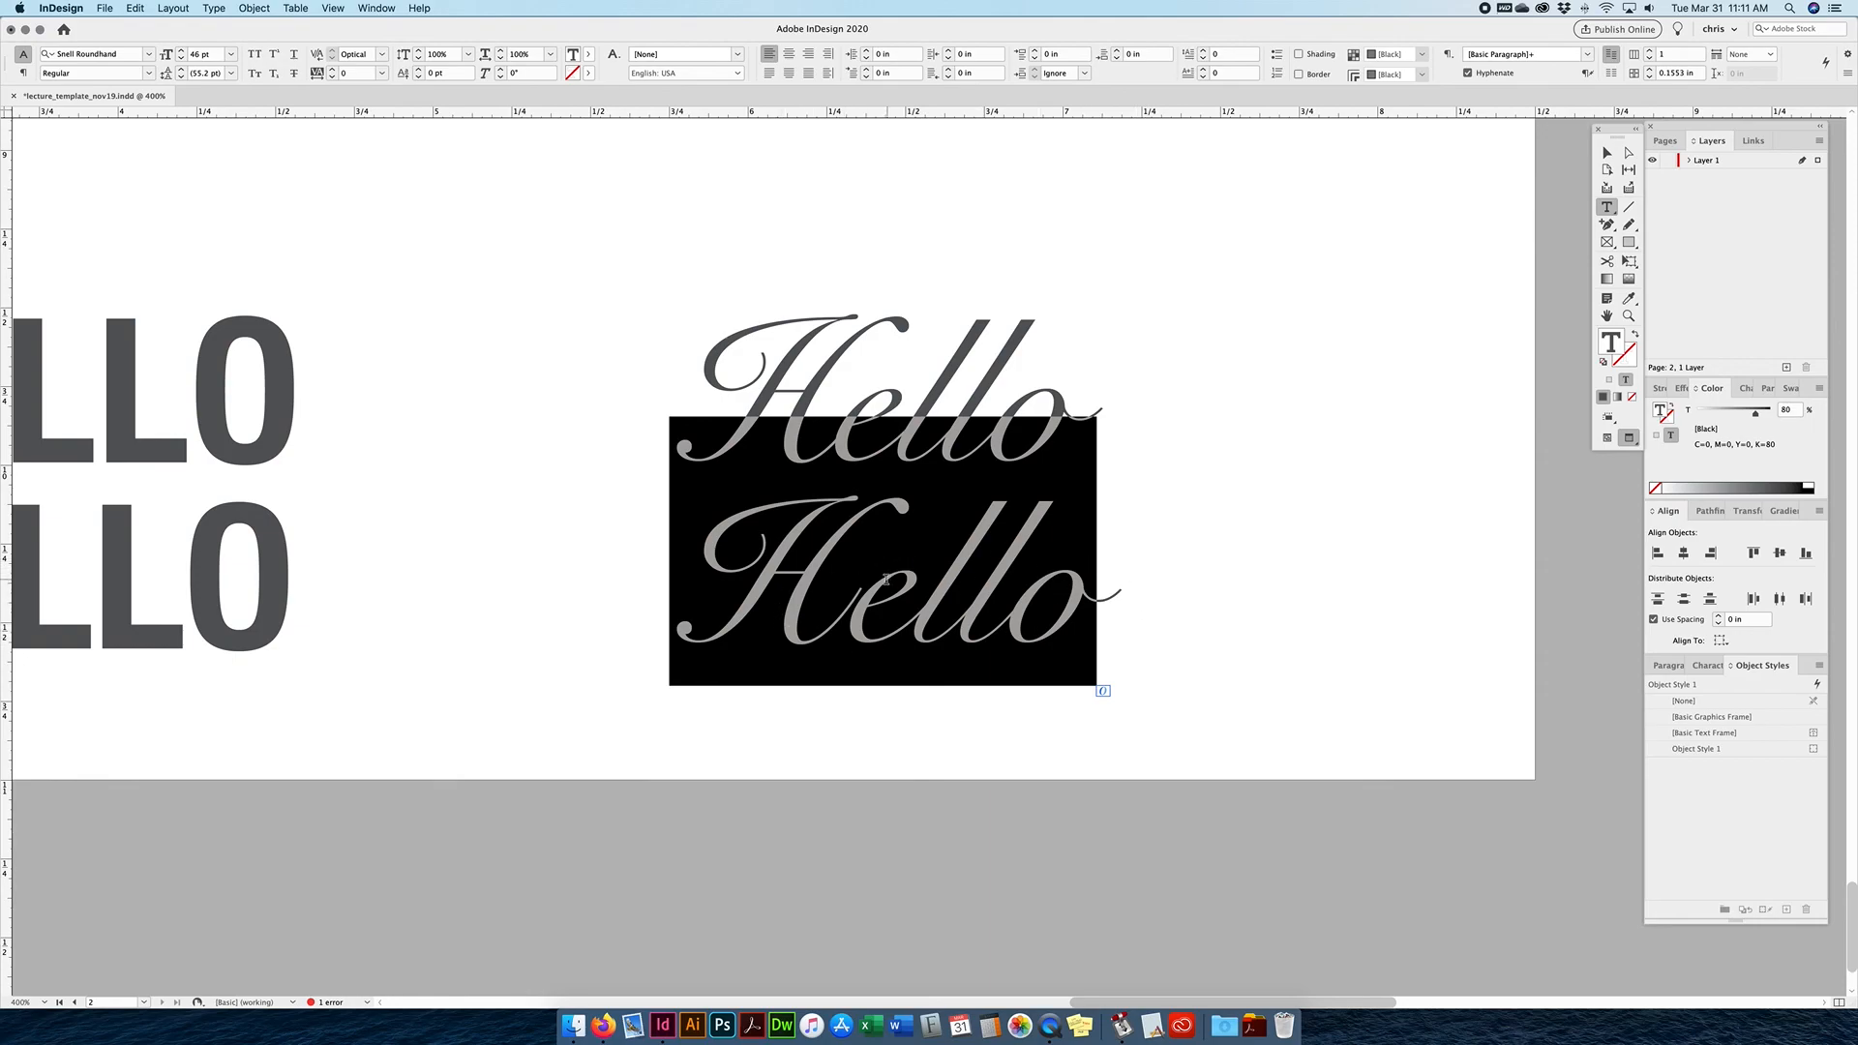
left_click(953, 598)
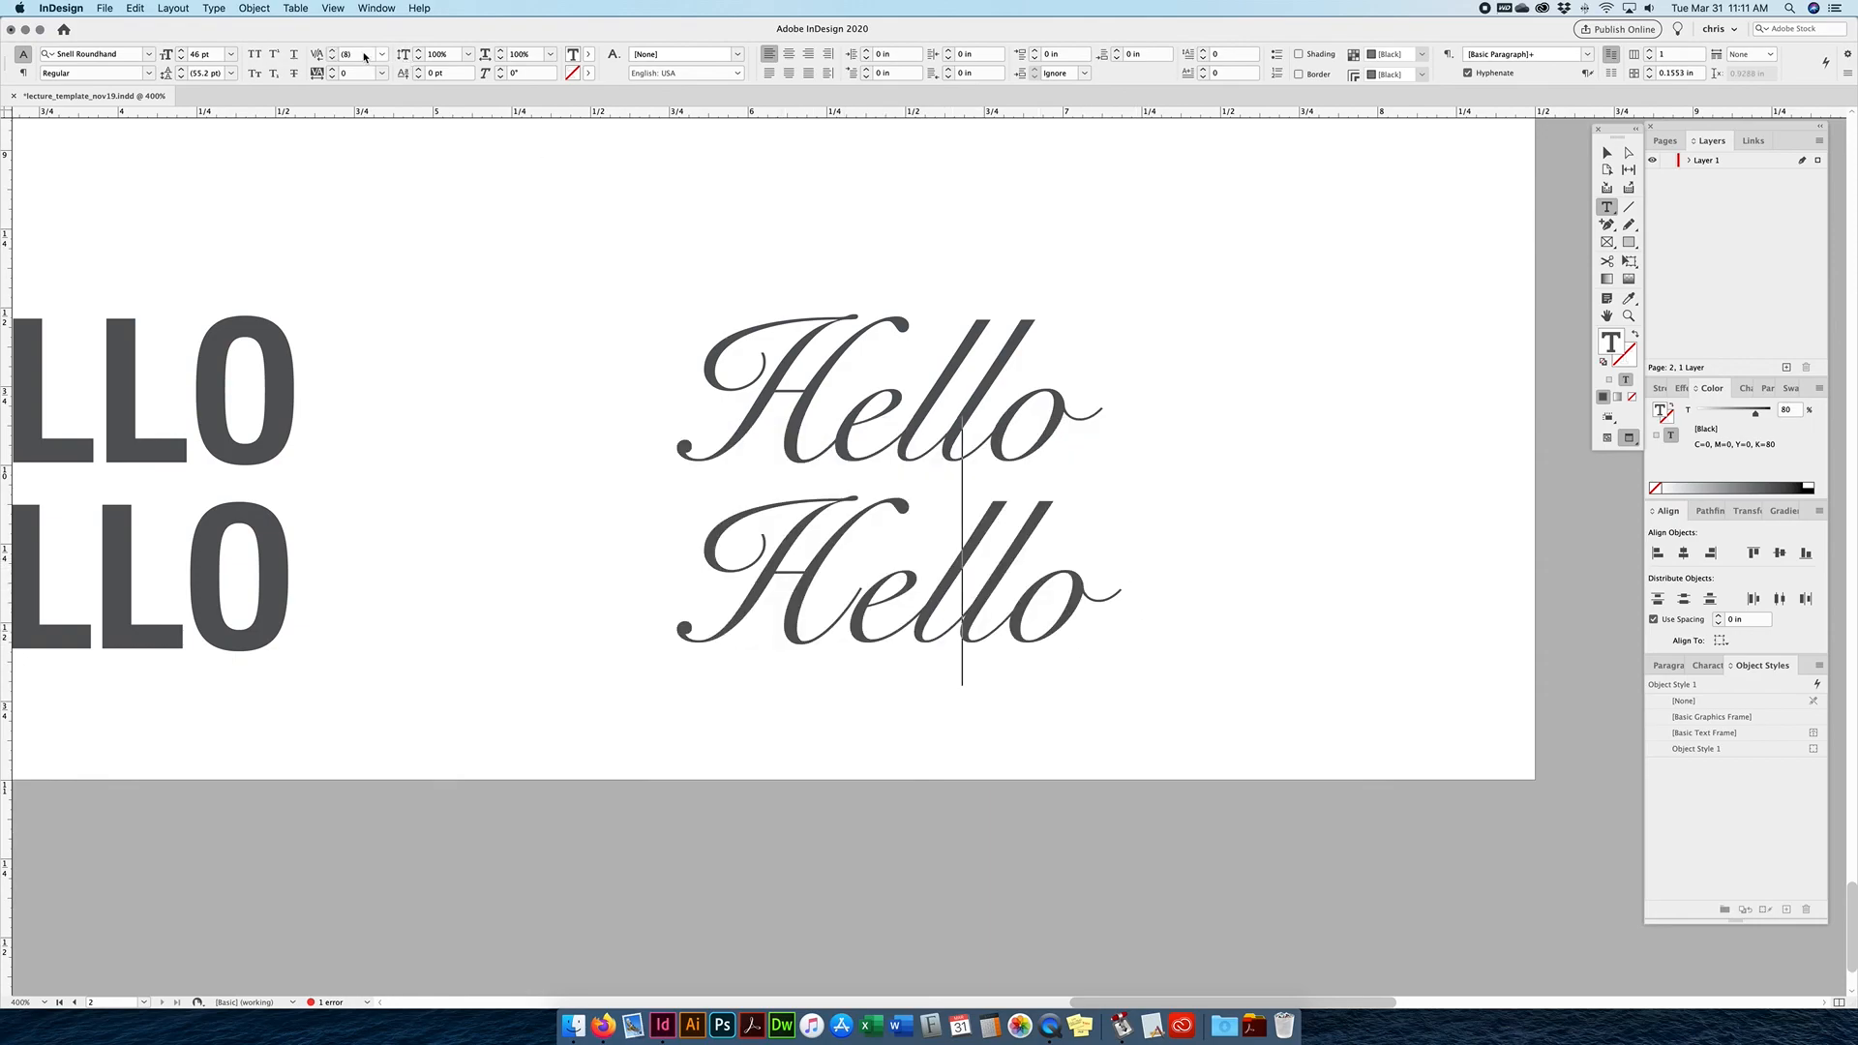
left_click(382, 56)
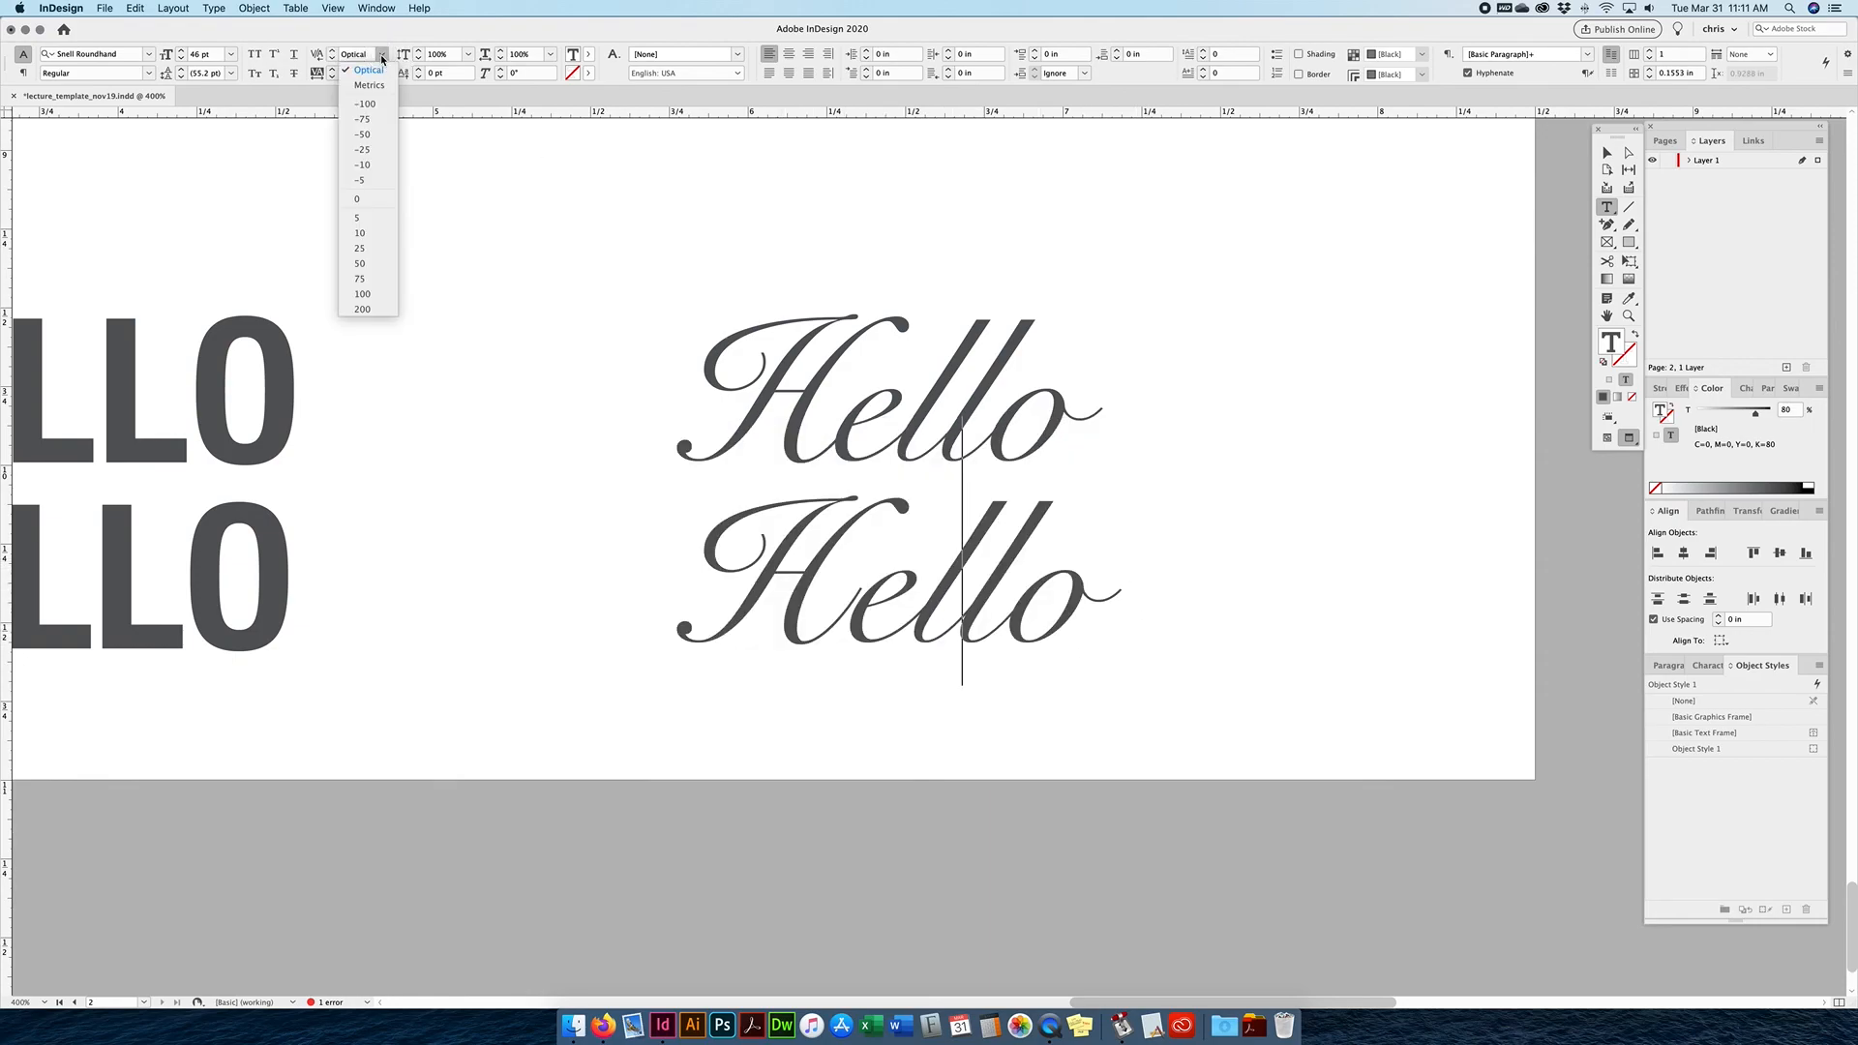
left_click(361, 263)
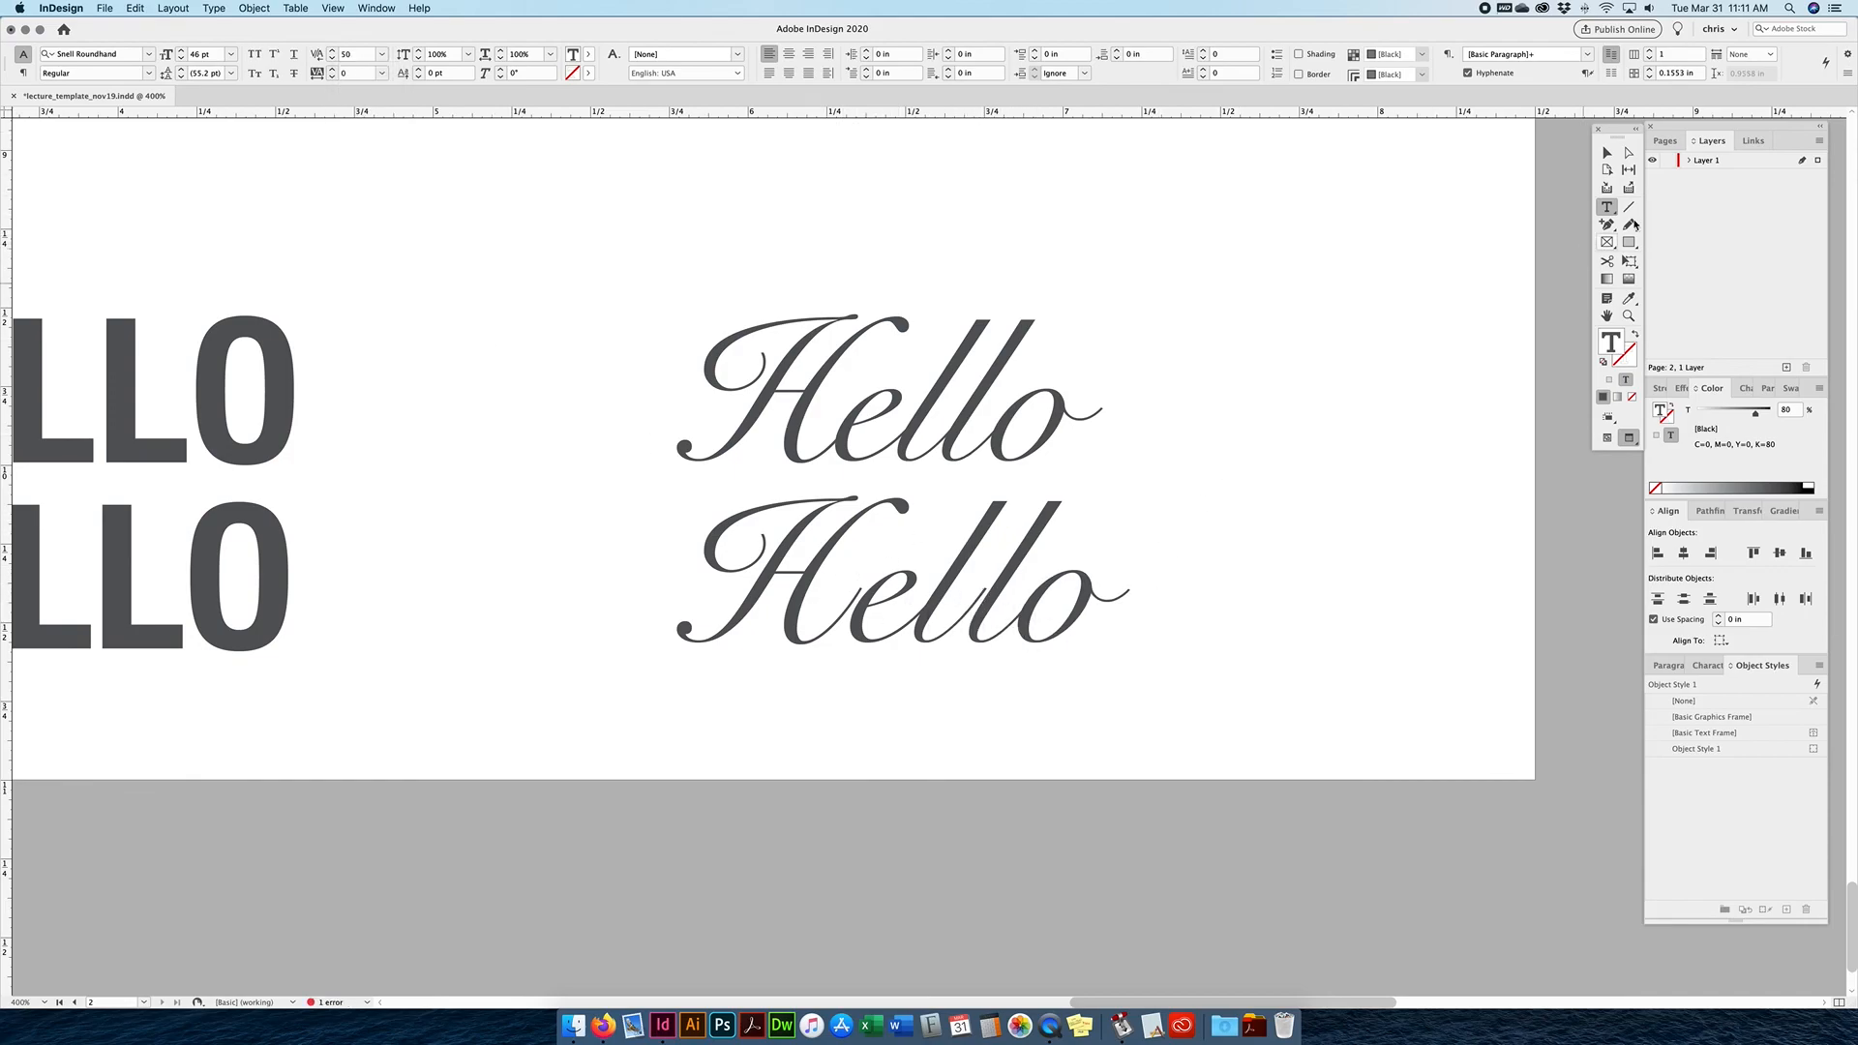
Leave text editing and review the lecture sections from Kerning on page 2 back to Text Boxes on page 1.
left_click(1607, 153)
key("super+minus")
key("super+minus")
key("super+minus")
key("super+minus")
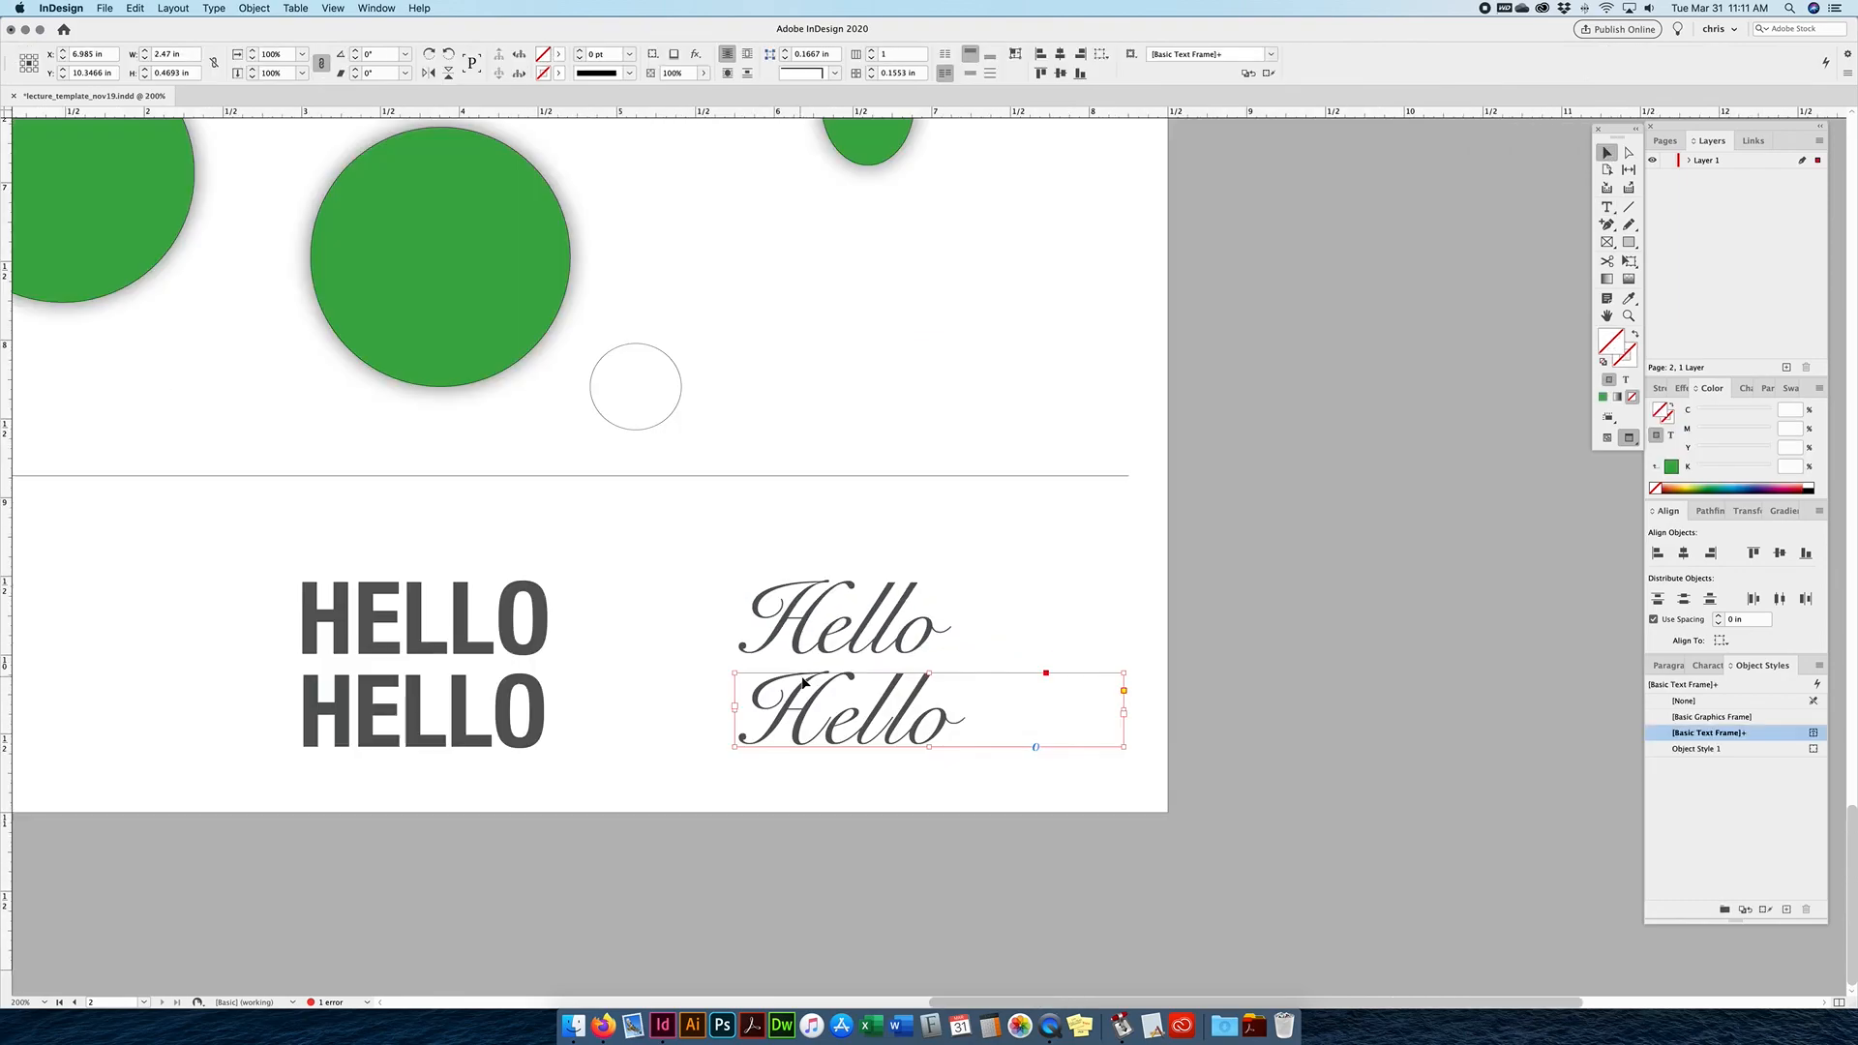
key("super+minus")
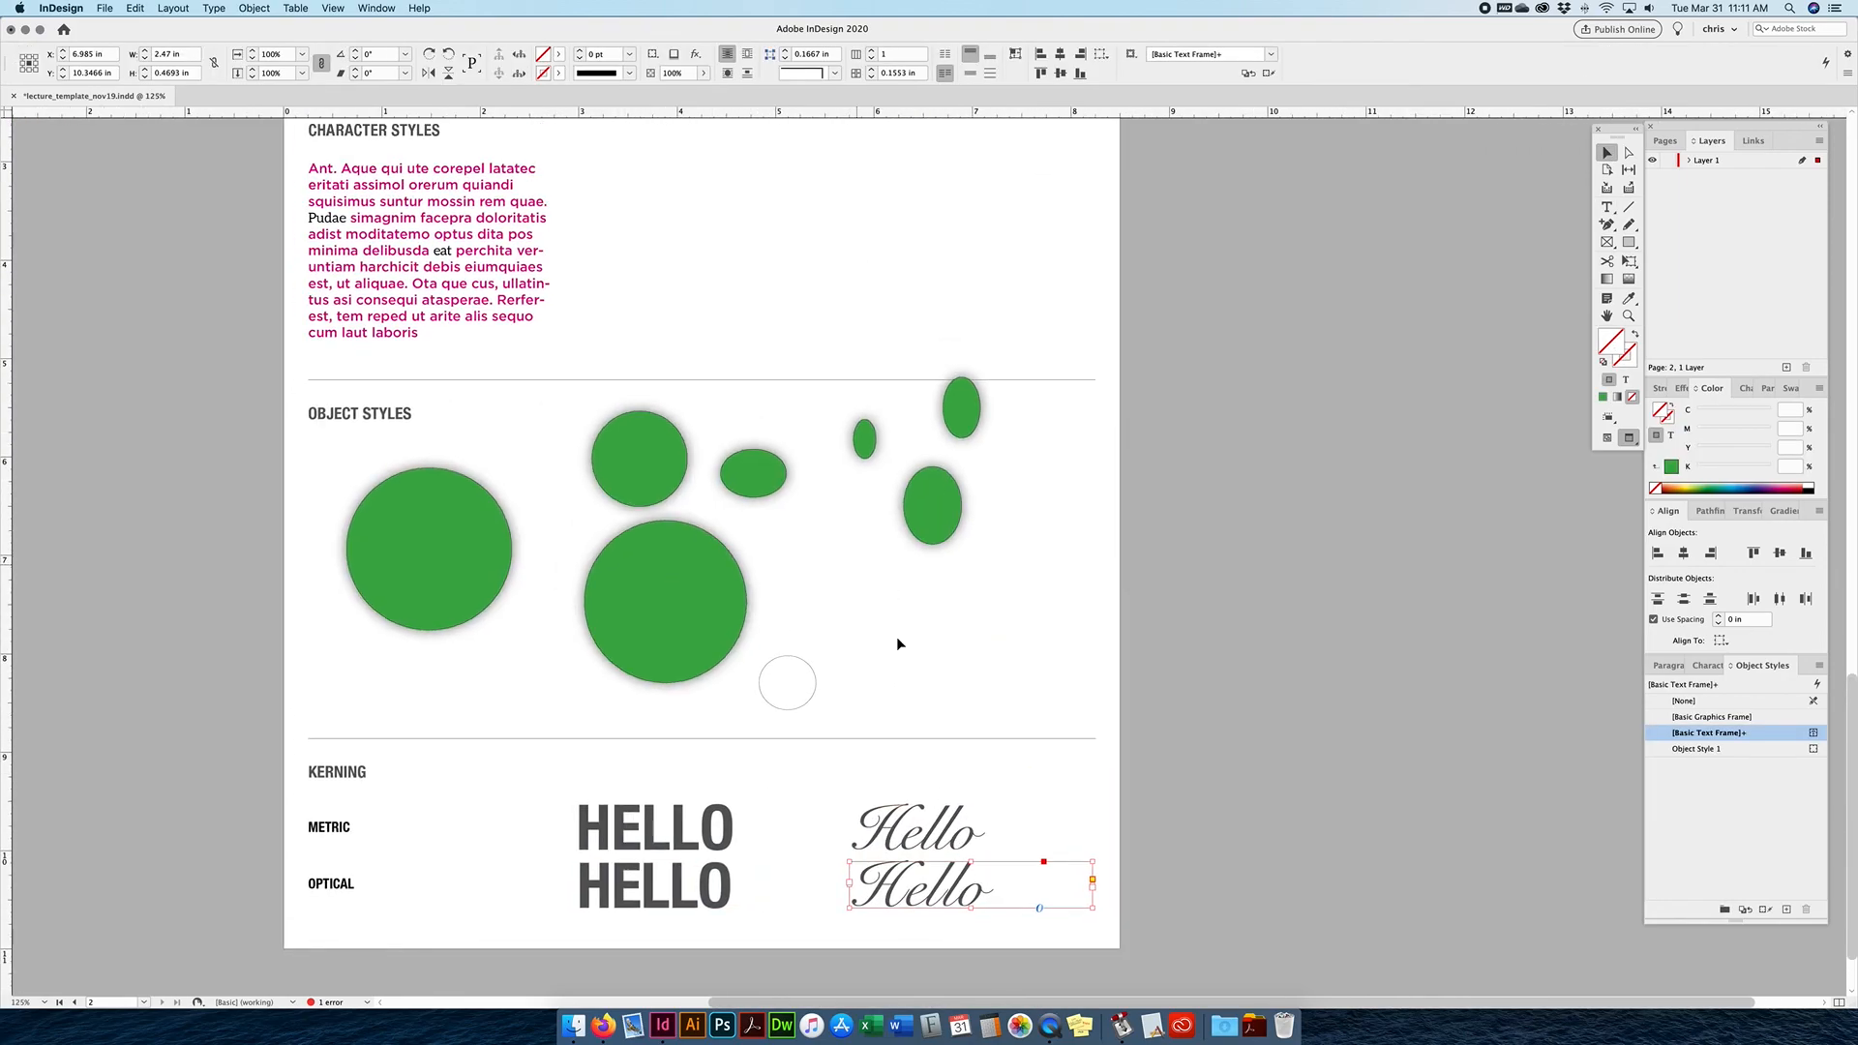
scroll(846, 485, "up", 3)
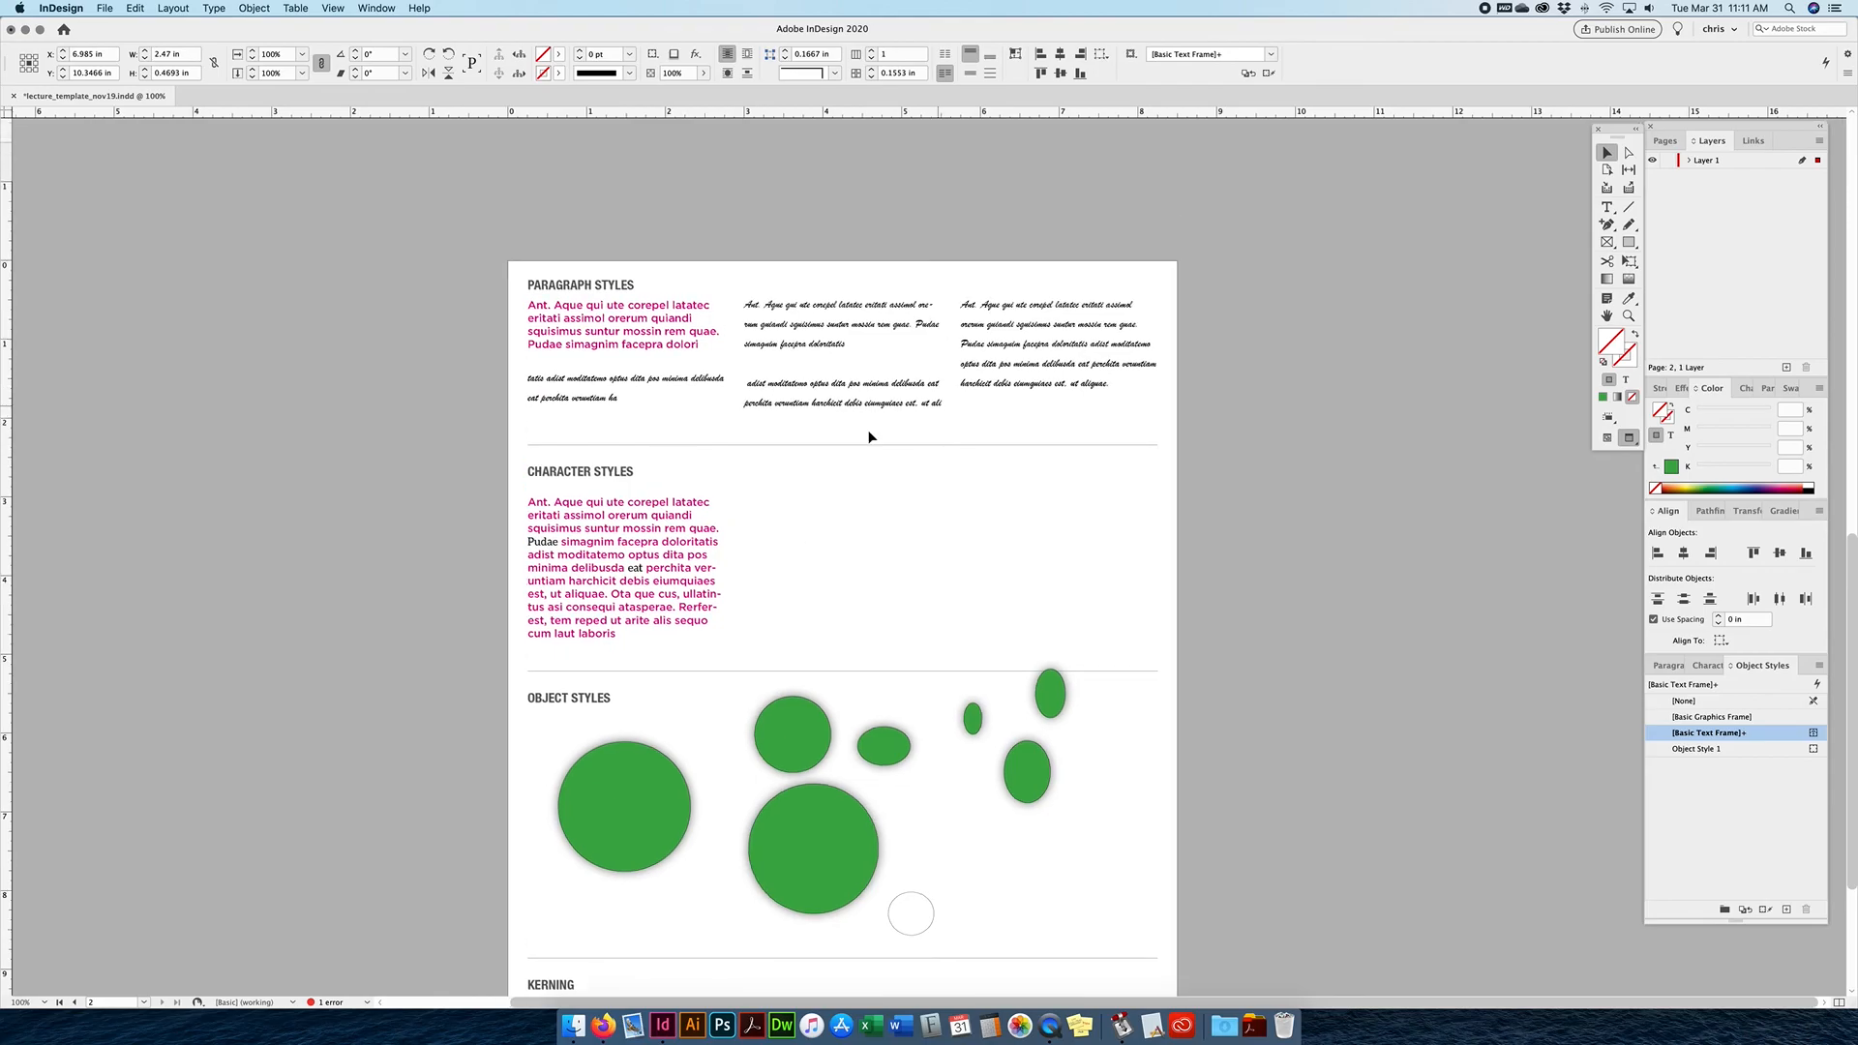
scroll(921, 607, "up", 8)
scroll(921, 607, "up", 5)
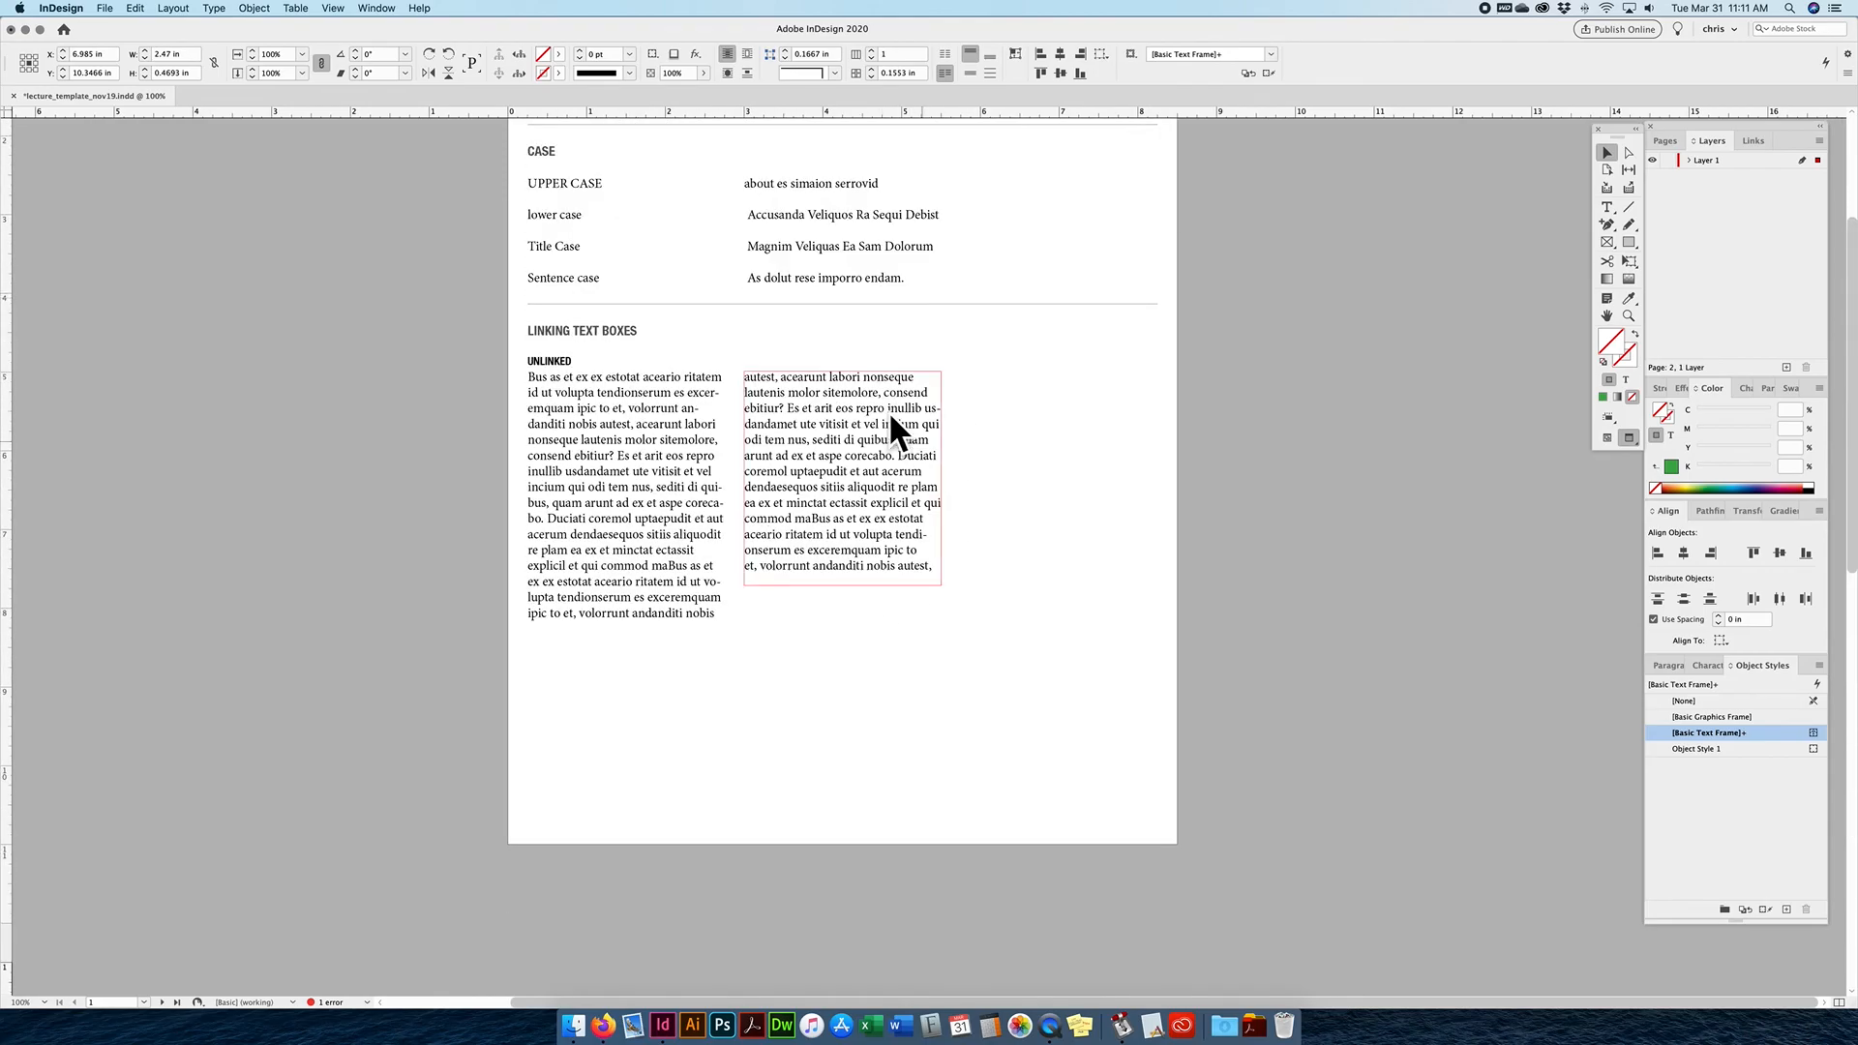
scroll(958, 521, "up", 1)
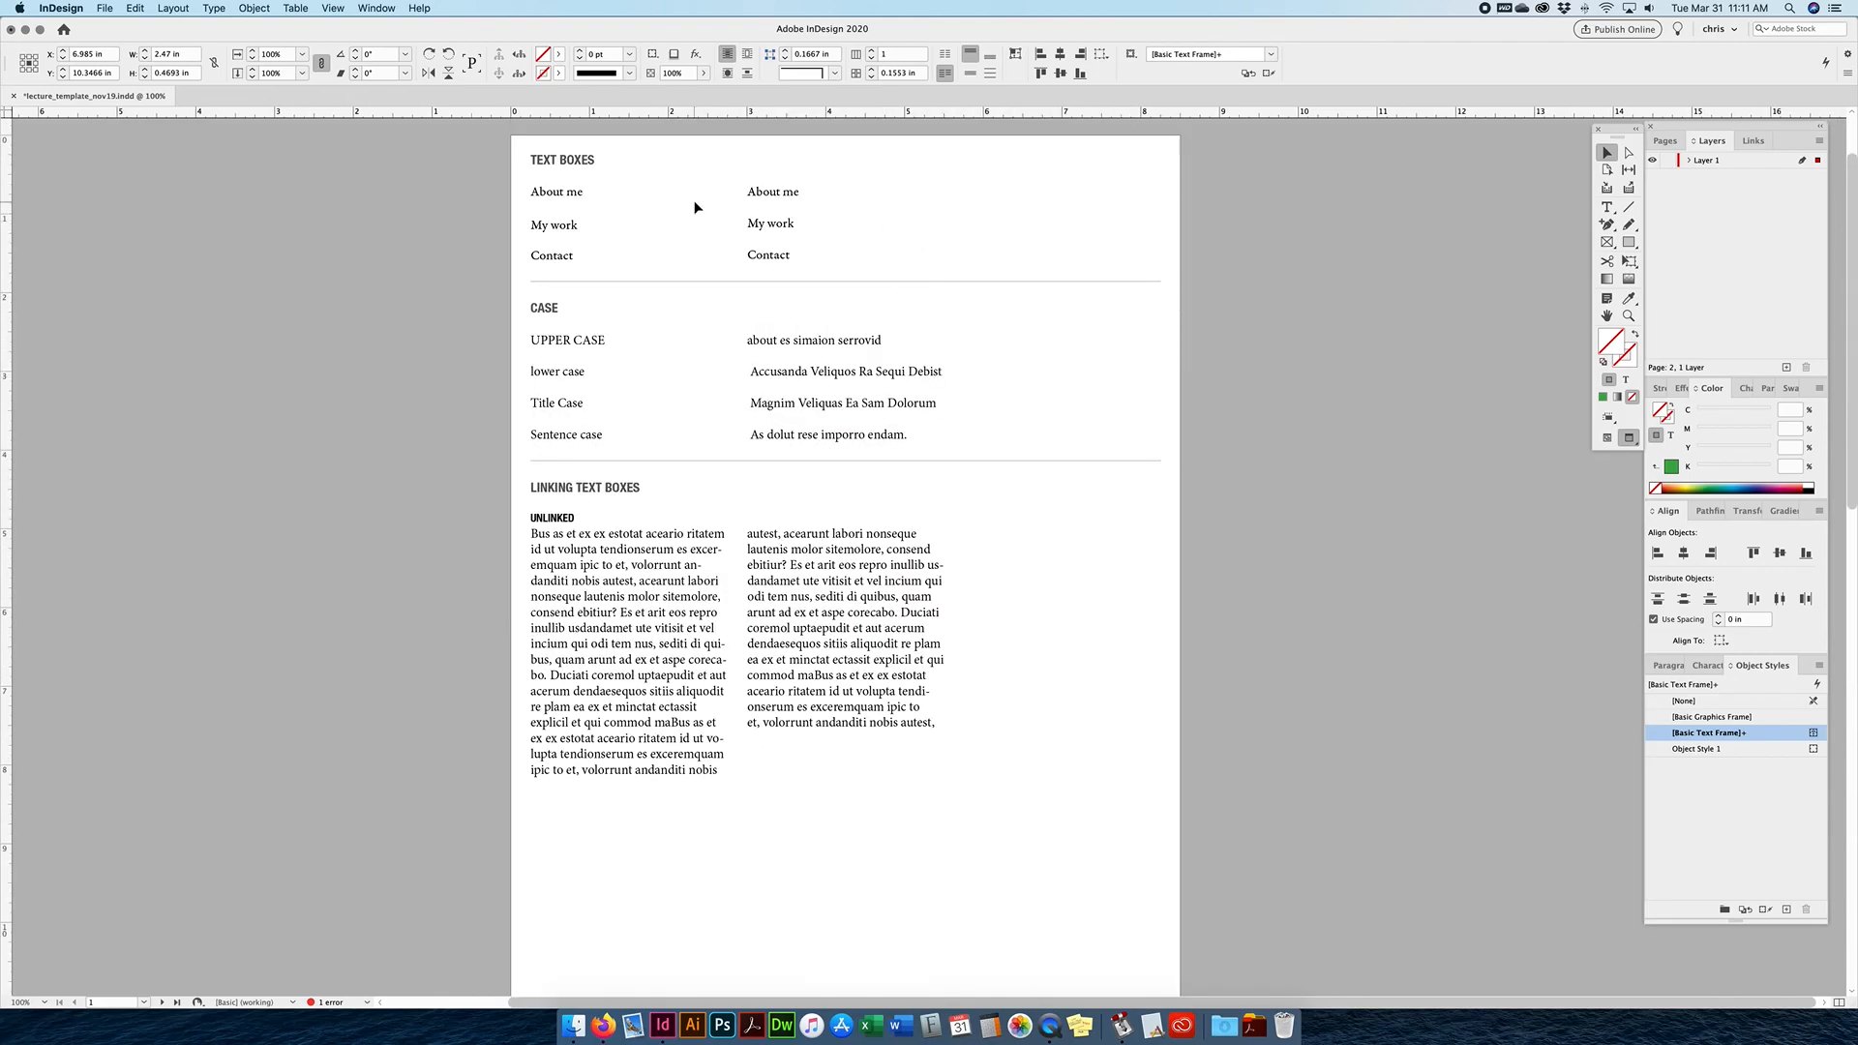